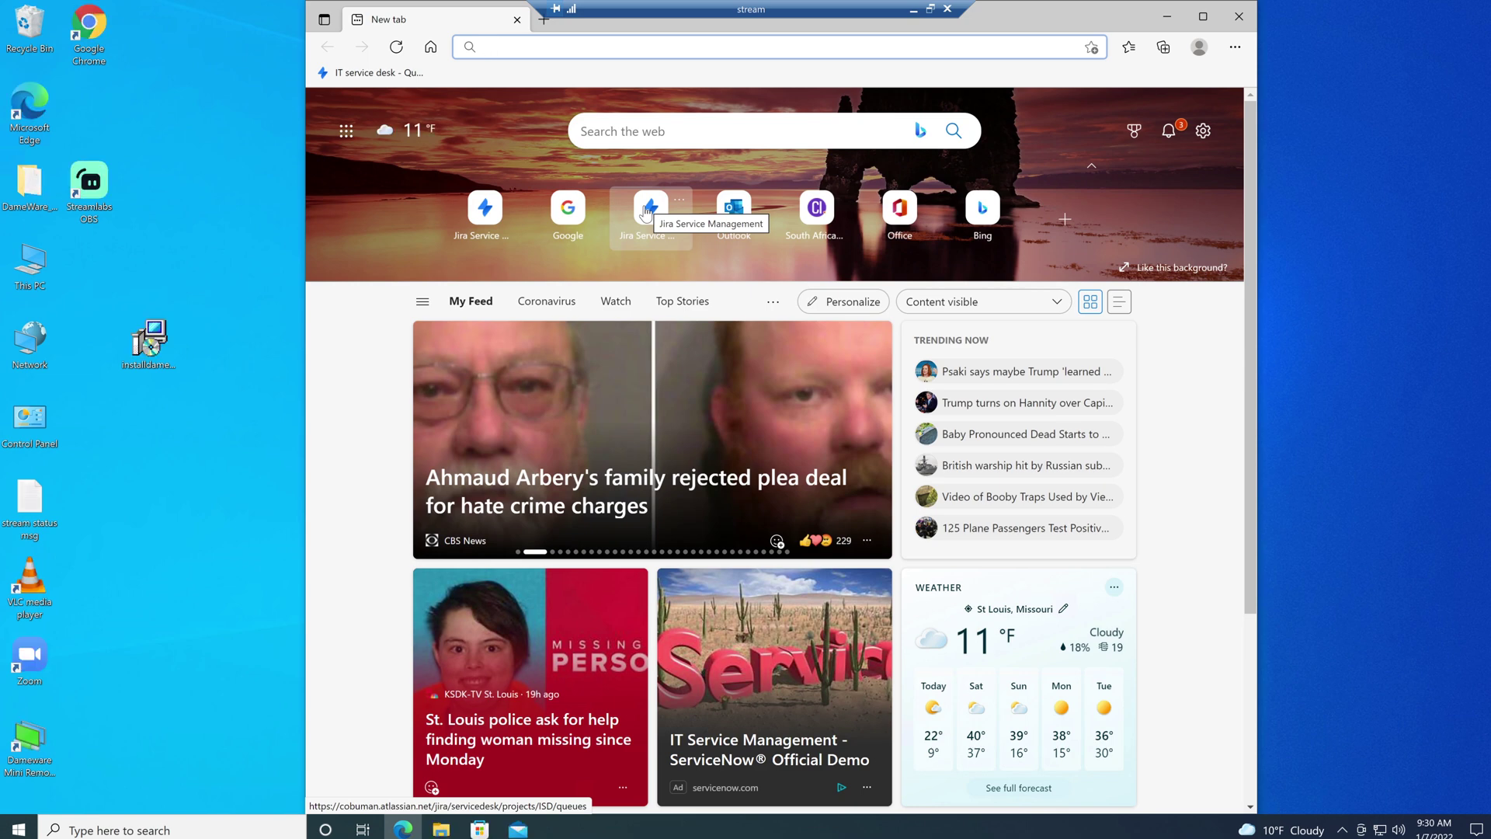
- Open the Jira Service Management tile to reach the IT service desk's Unassigned issues queue
{"action": "left_click", "coordinate": [653, 210]}
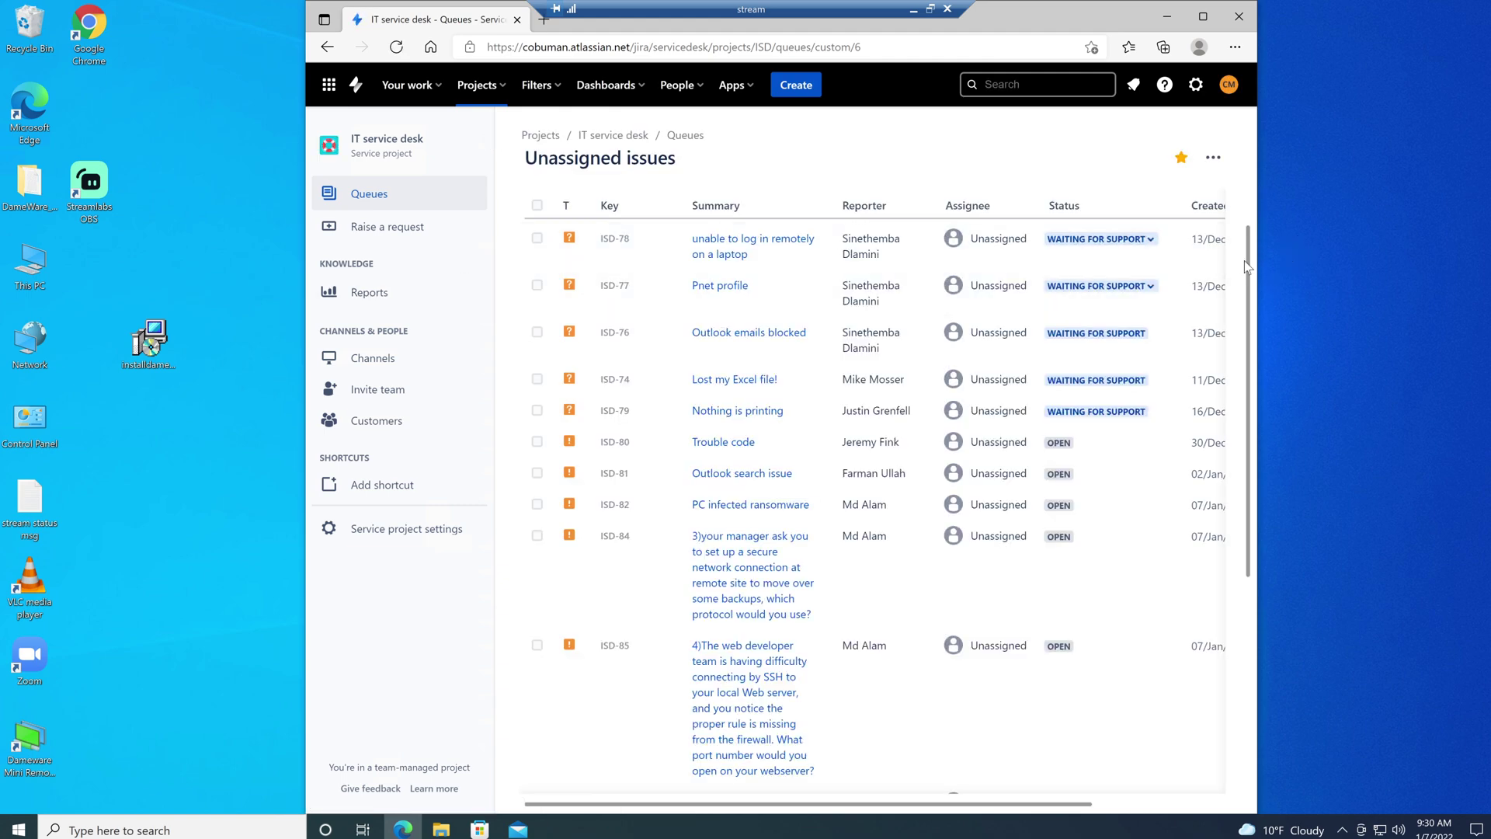
{"action": "left_click_drag", "start_coordinate": [1245, 272], "coordinate": [1237, 463]}
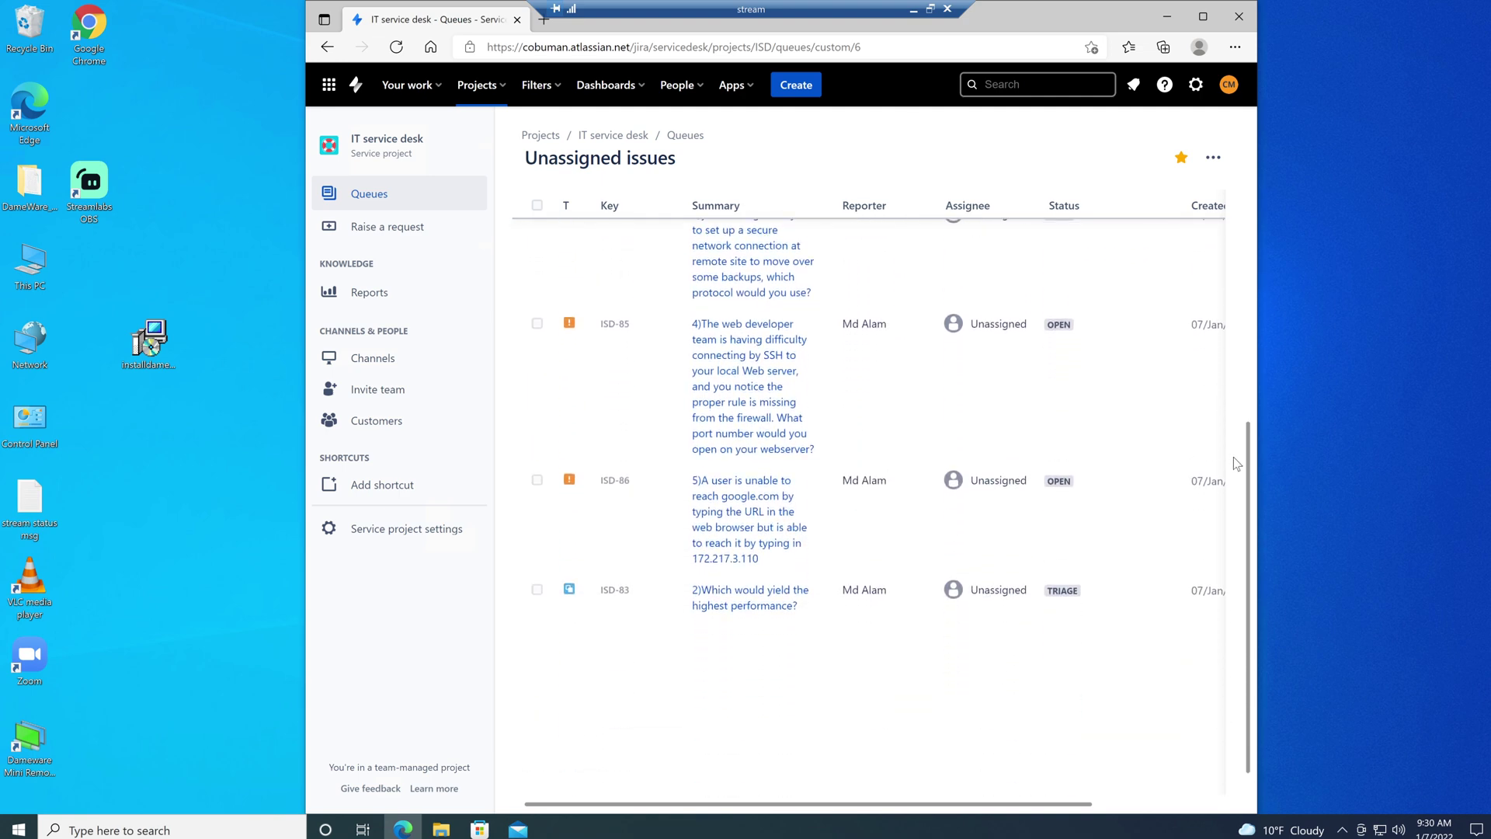
{"action": "left_click_drag", "start_coordinate": [1233, 457], "coordinate": [1240, 263]}
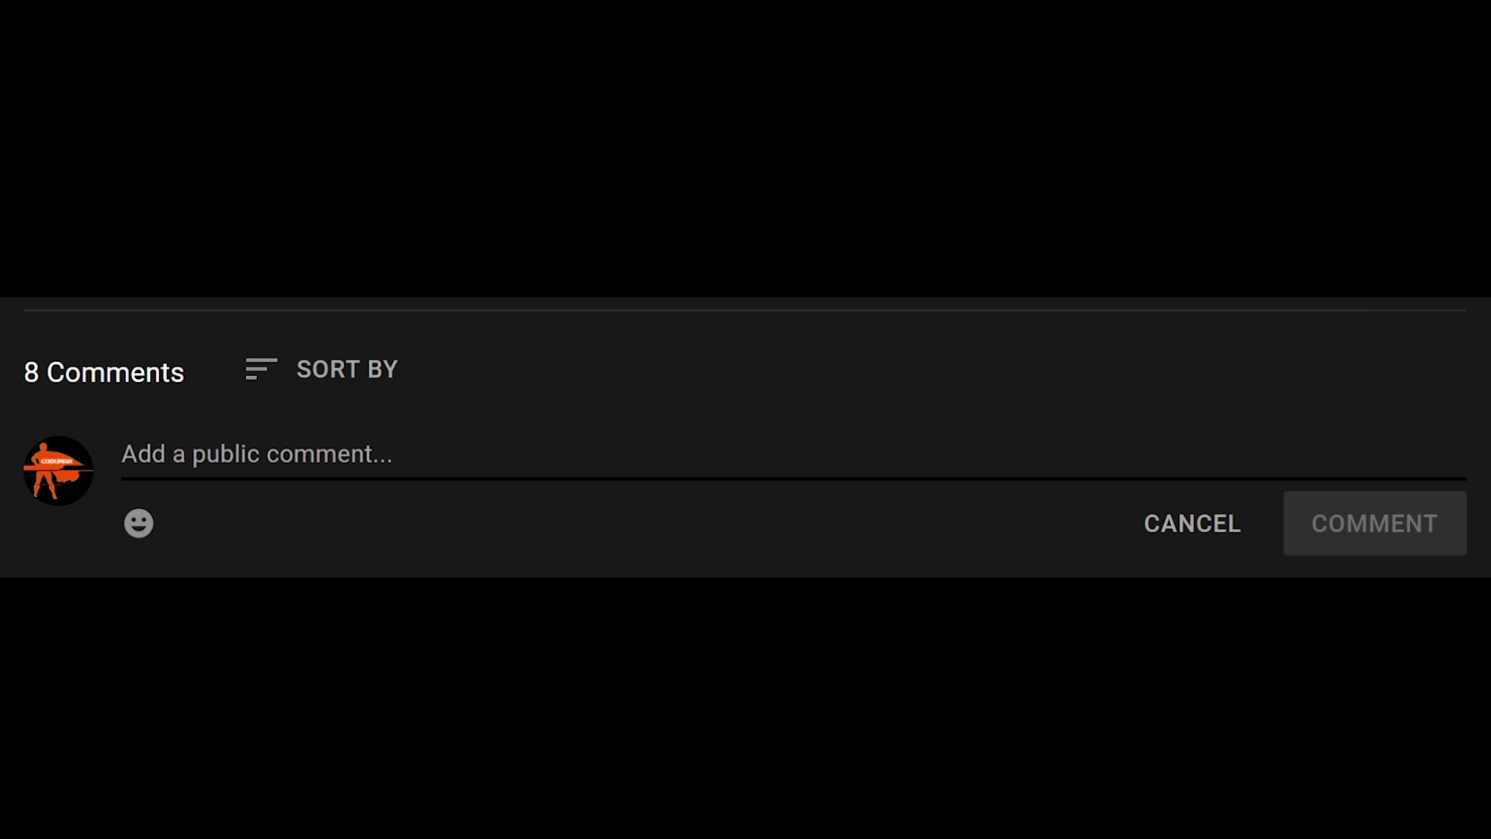
- Post the public comment 'Present!' on the YouTube video
{"action": "type", "text": "Present"}
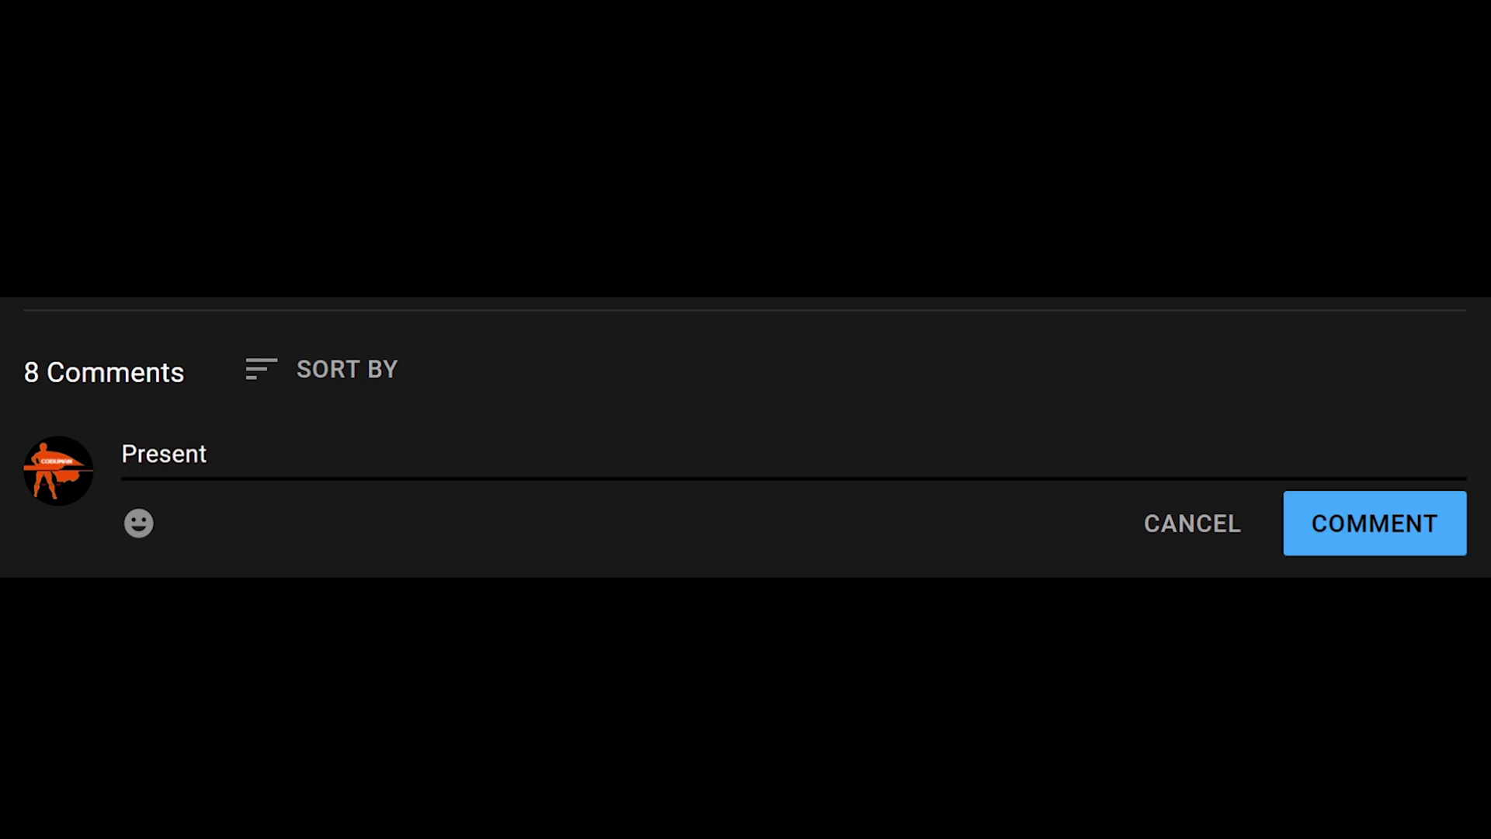
{"action": "type", "text": "!"}
{"action": "left_click", "coordinate": [1355, 541]}
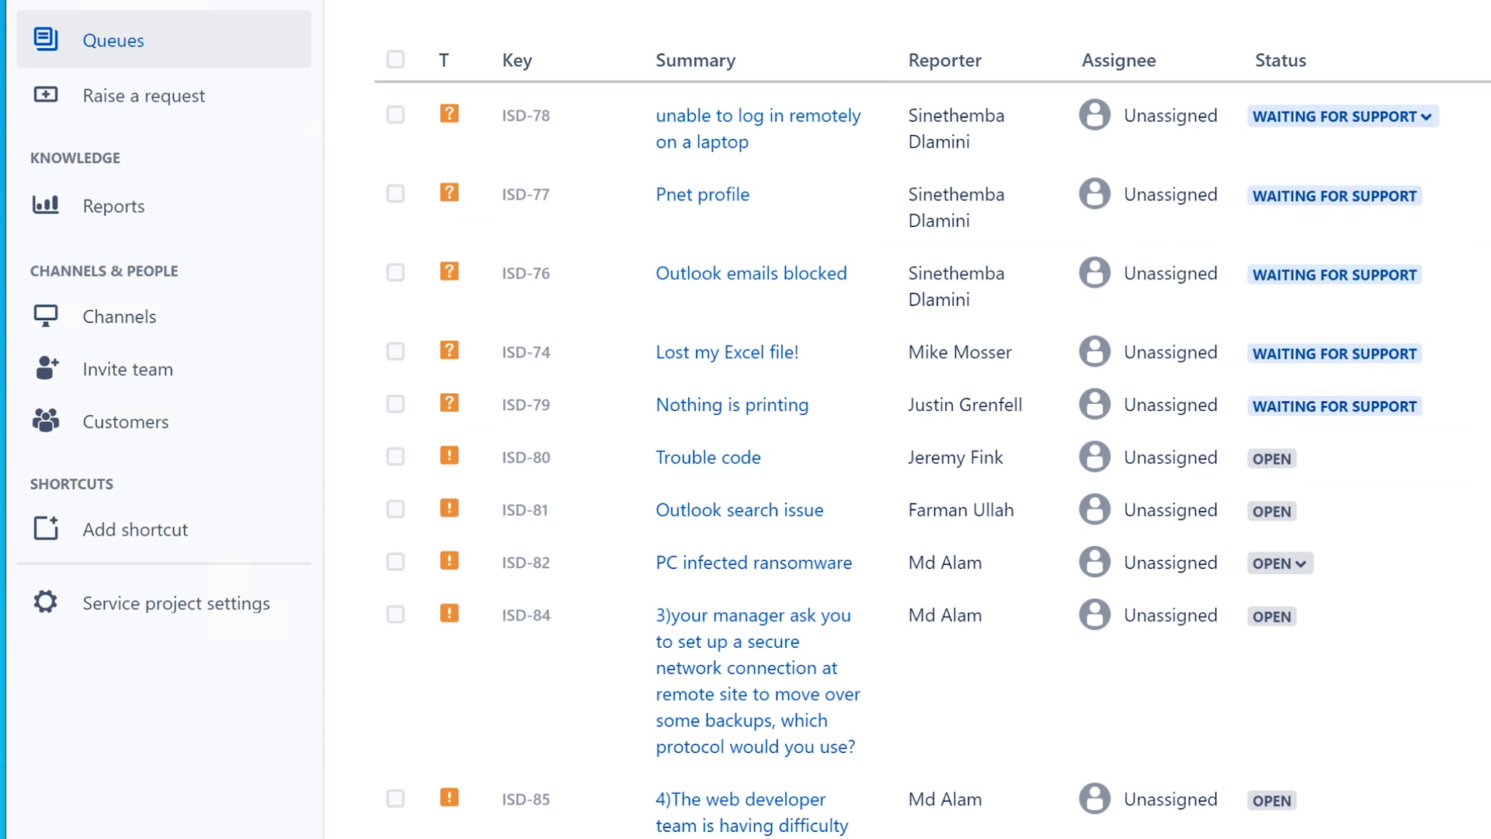
- Browse the All open and Unassigned queues, then show the Assigned to me queue with only ISD-72
{"action": "left_click", "coordinate": [112, 51]}
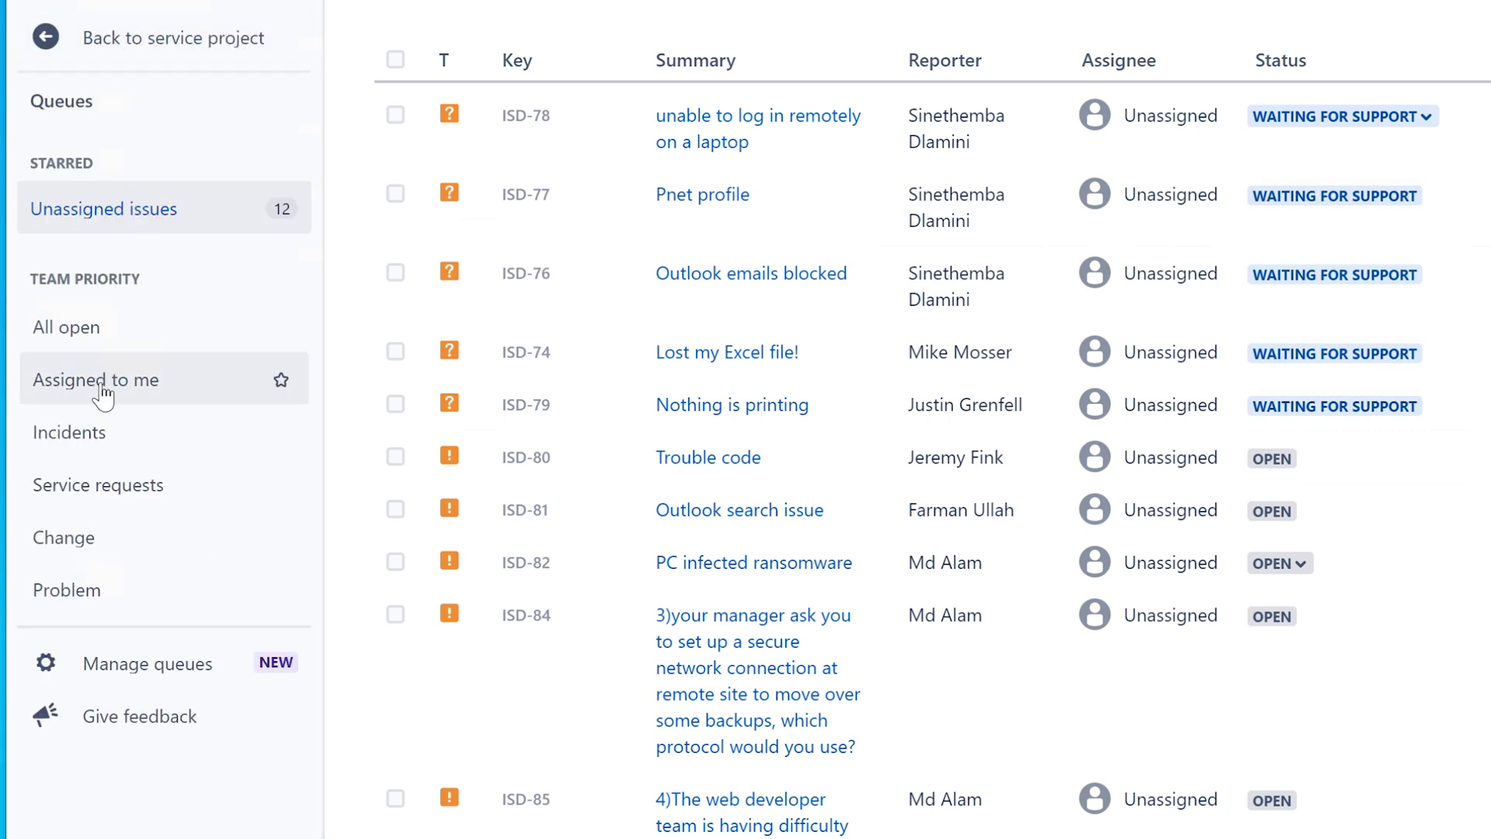
{"action": "left_click", "coordinate": [113, 338]}
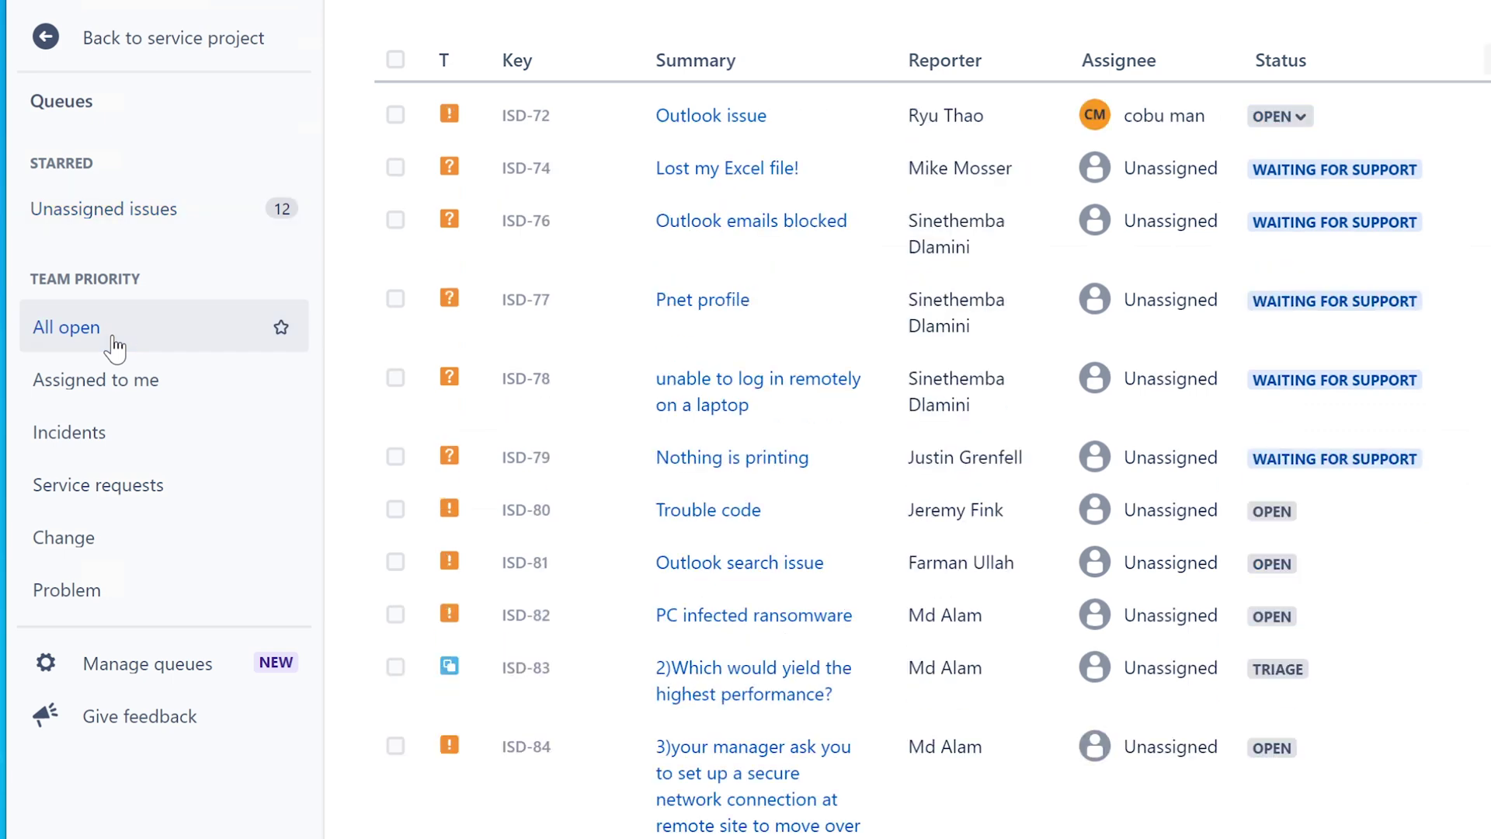
{"action": "left_click", "coordinate": [147, 221]}
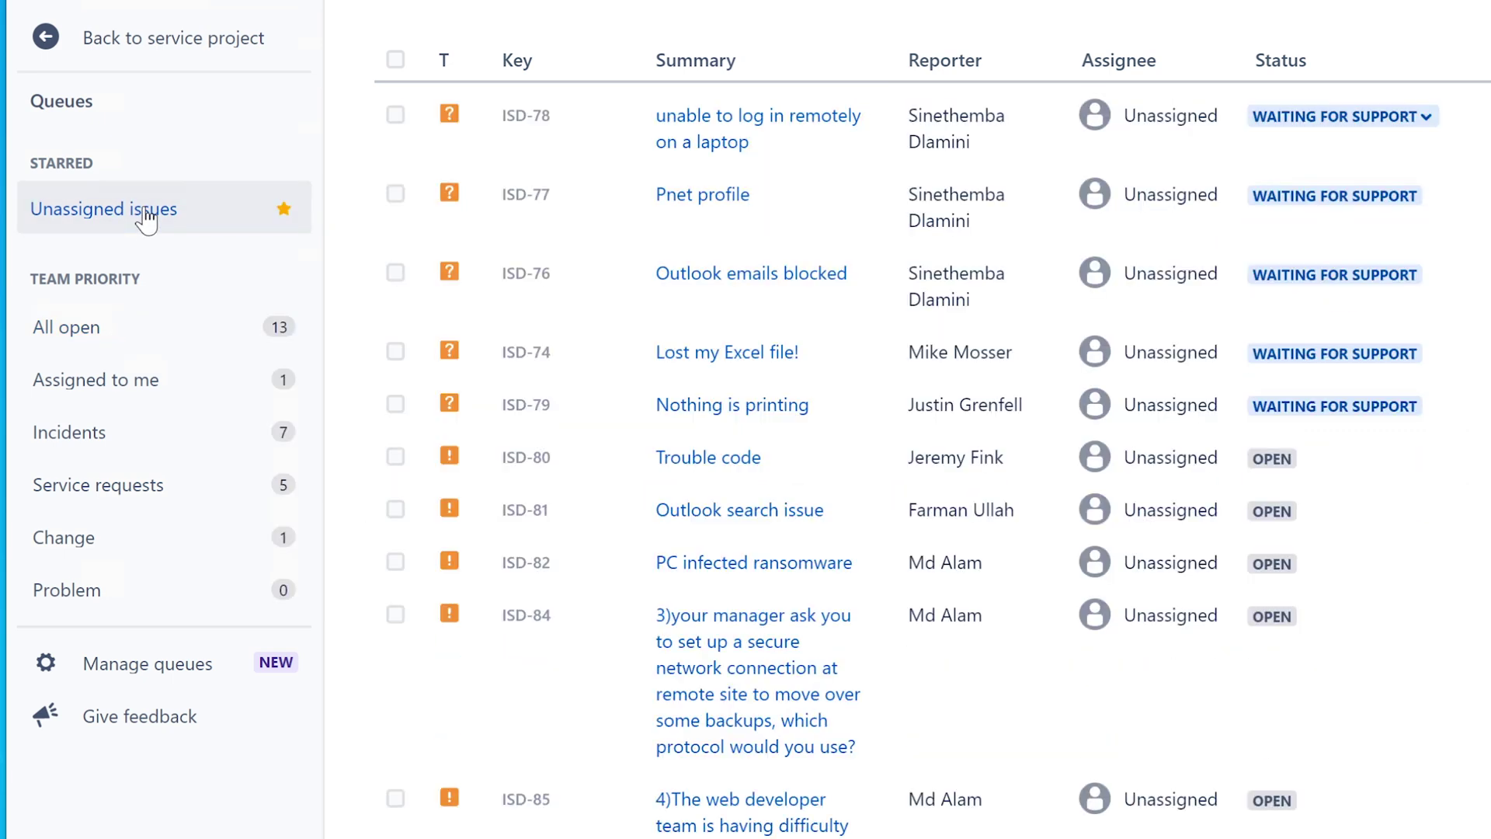
{"action": "left_click", "coordinate": [109, 348]}
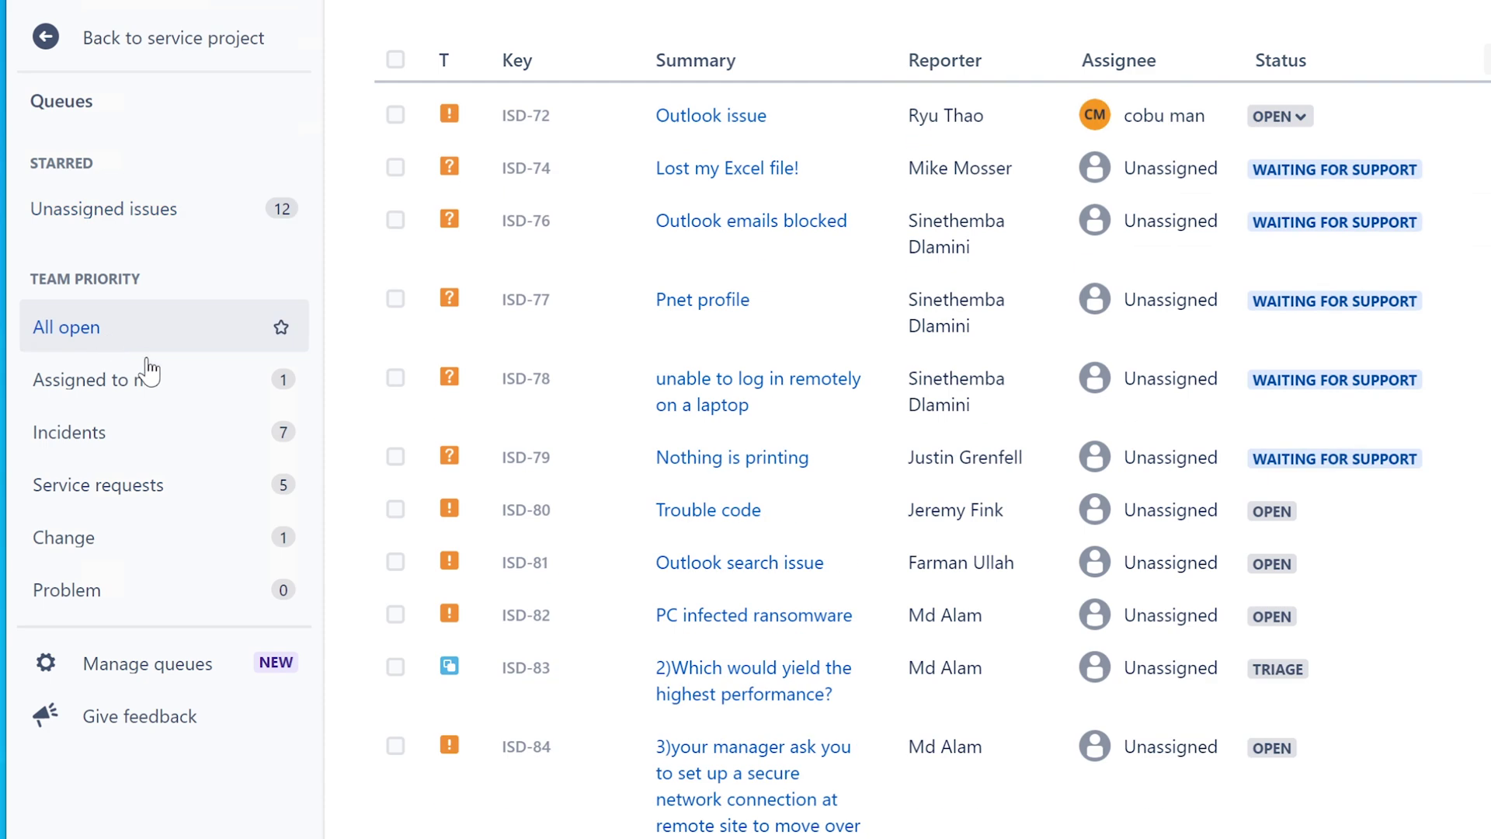
{"action": "left_click", "coordinate": [106, 389]}
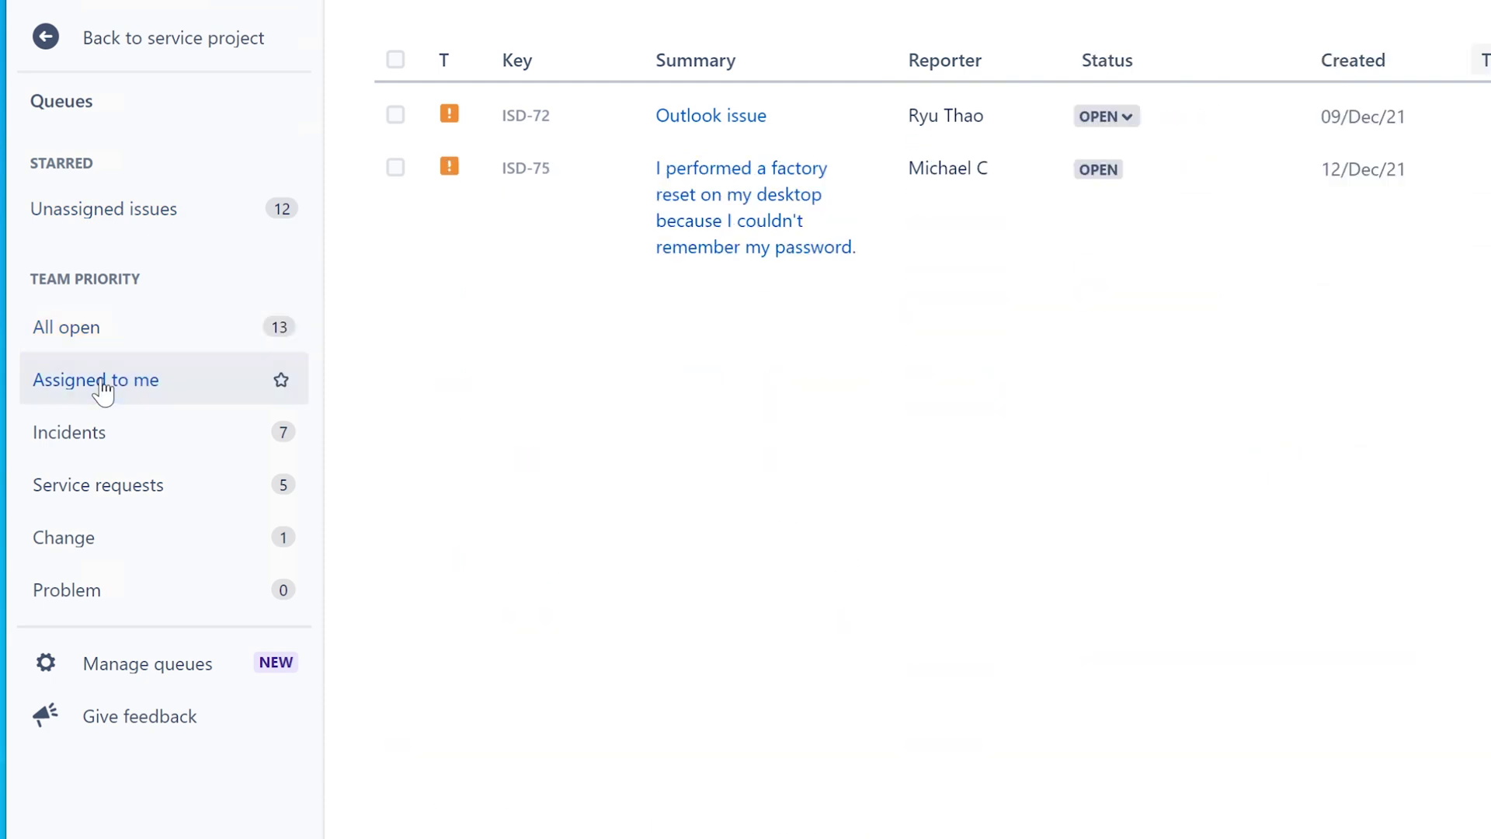
- Open ticket ISD-72 'Outlook issue' and scroll through its description and screenshot attachment
{"action": "left_click", "coordinate": [702, 122]}
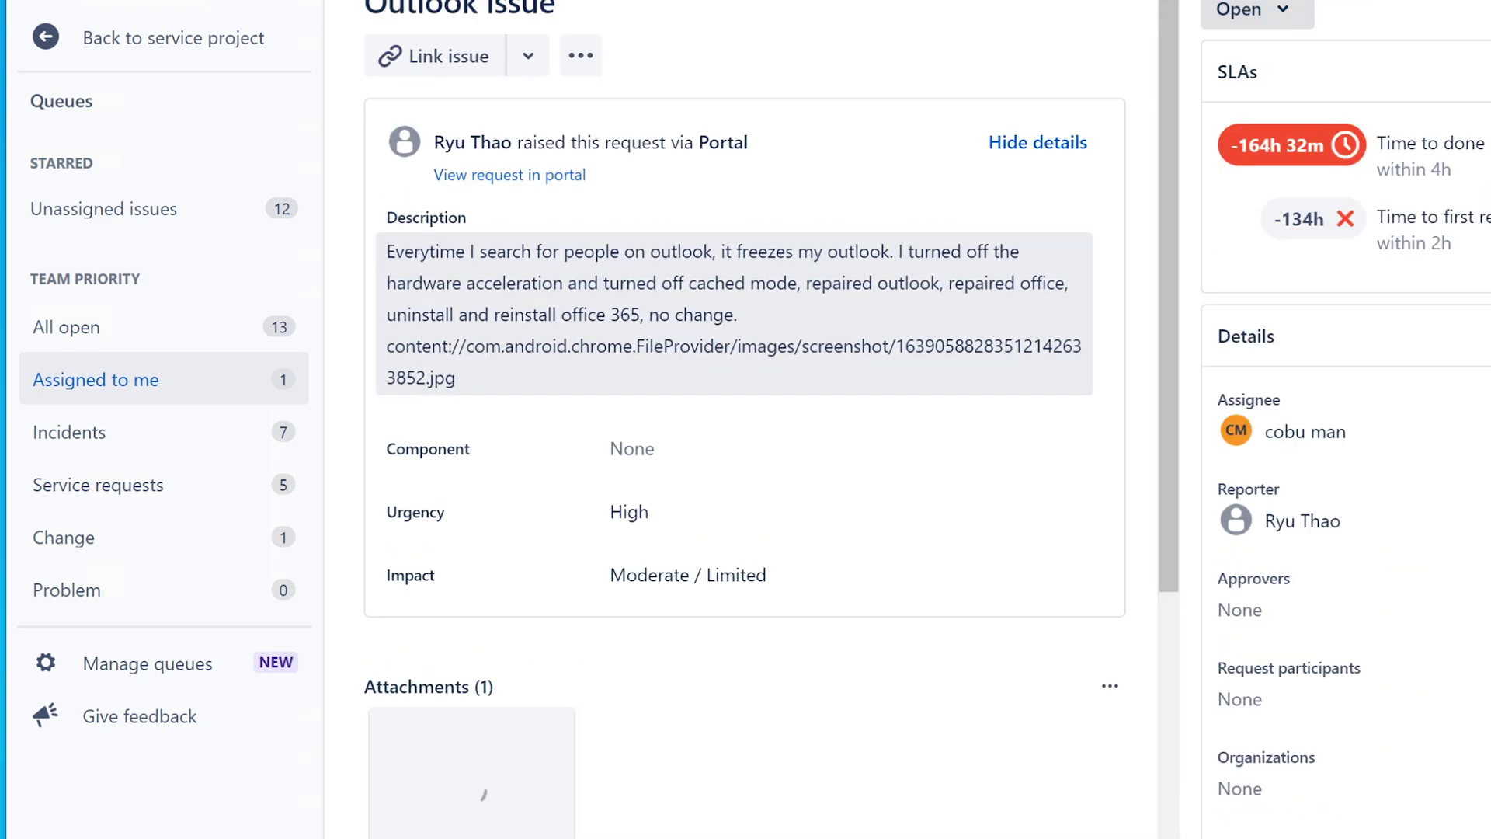
{"action": "left_click_drag", "start_coordinate": [1162, 270], "coordinate": [1208, 306]}
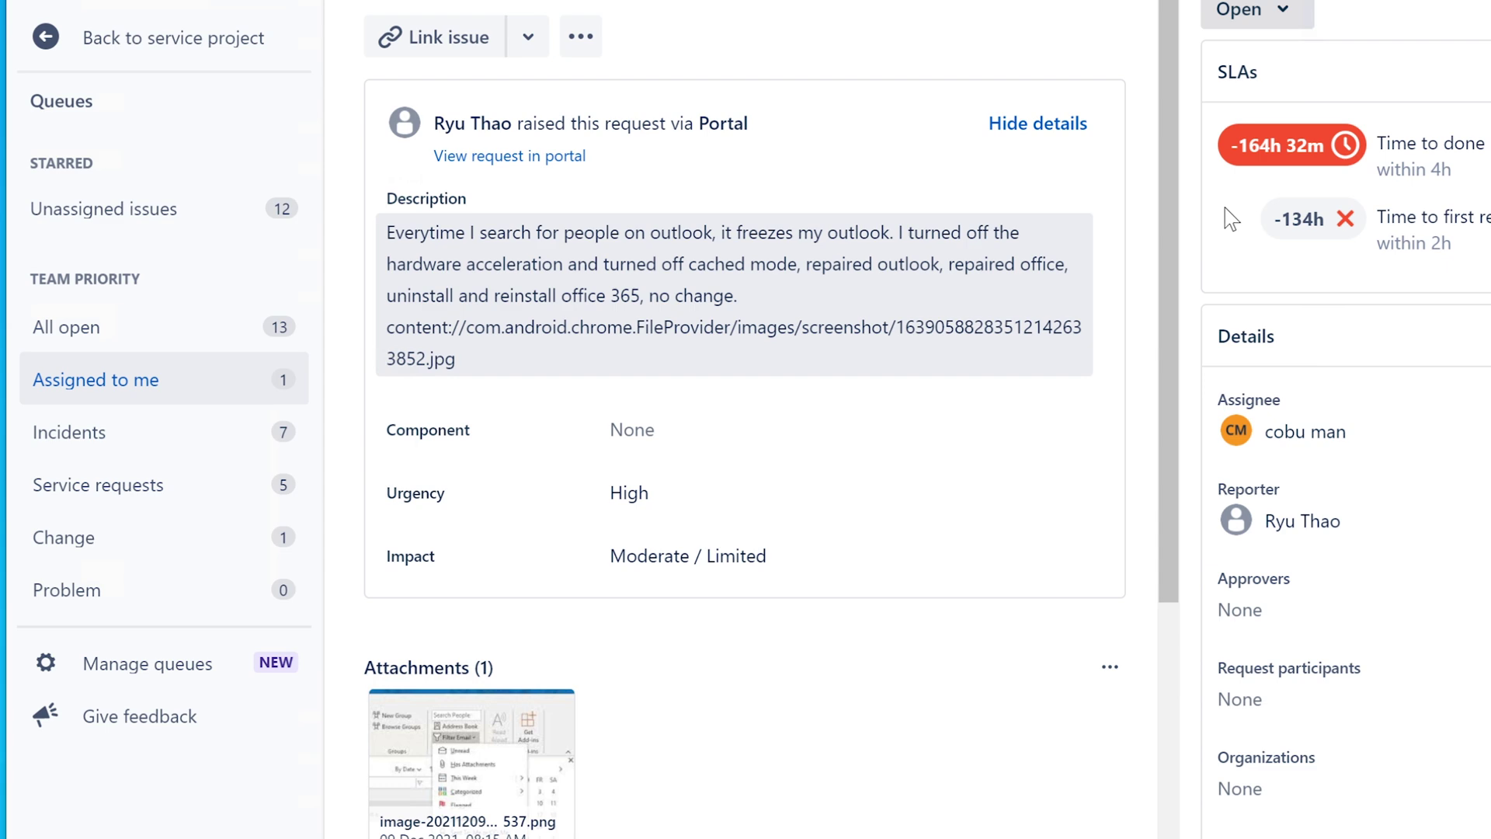
{"action": "left_click_drag", "start_coordinate": [1166, 219], "coordinate": [1157, 538]}
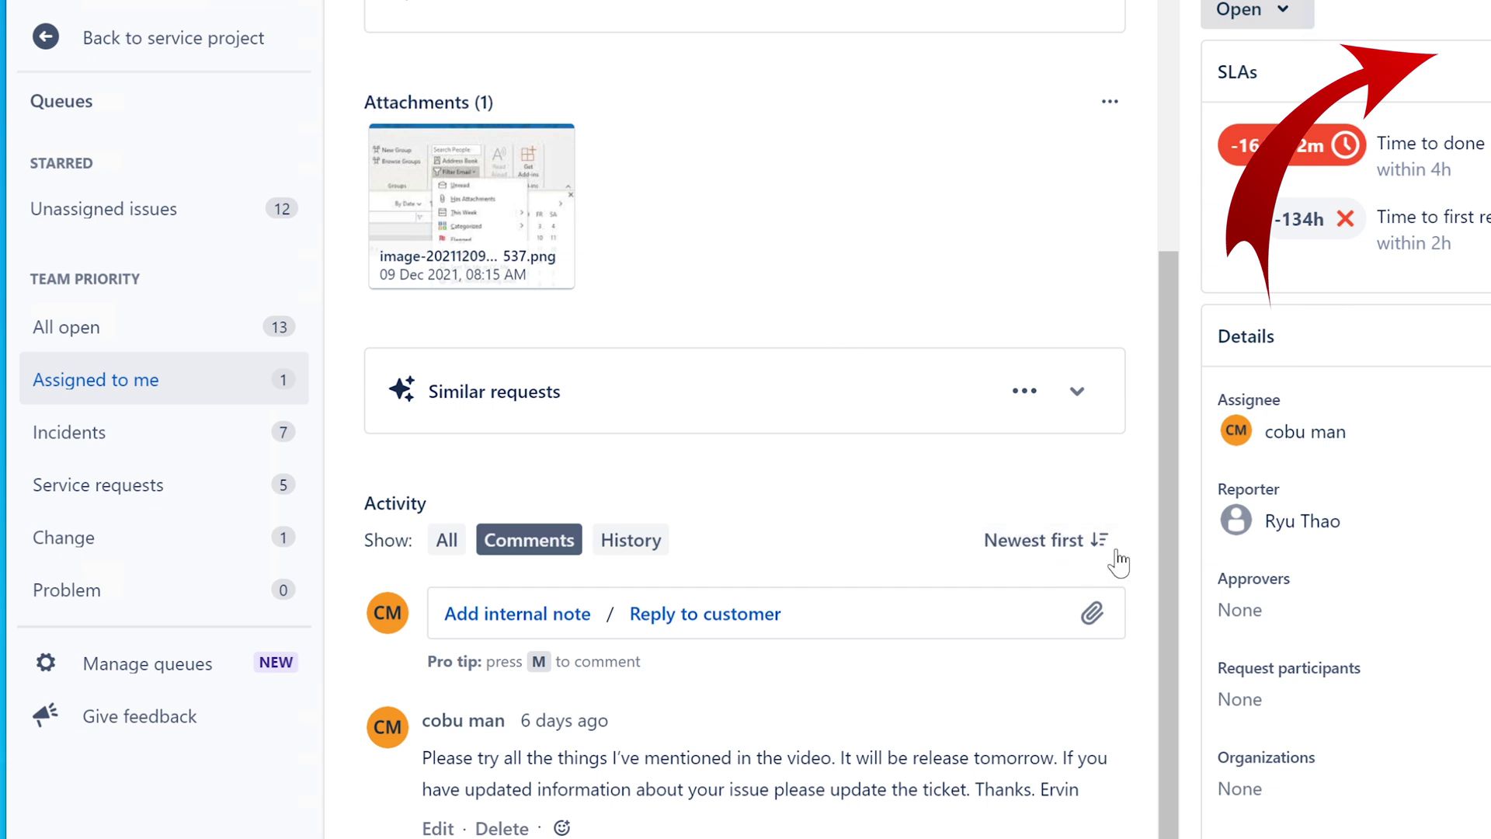
{"action": "left_click_drag", "start_coordinate": [1168, 556], "coordinate": [1181, 633]}
{"action": "scroll", "coordinate": [1182, 634], "scroll_direction": "down", "scroll_amount": 1}
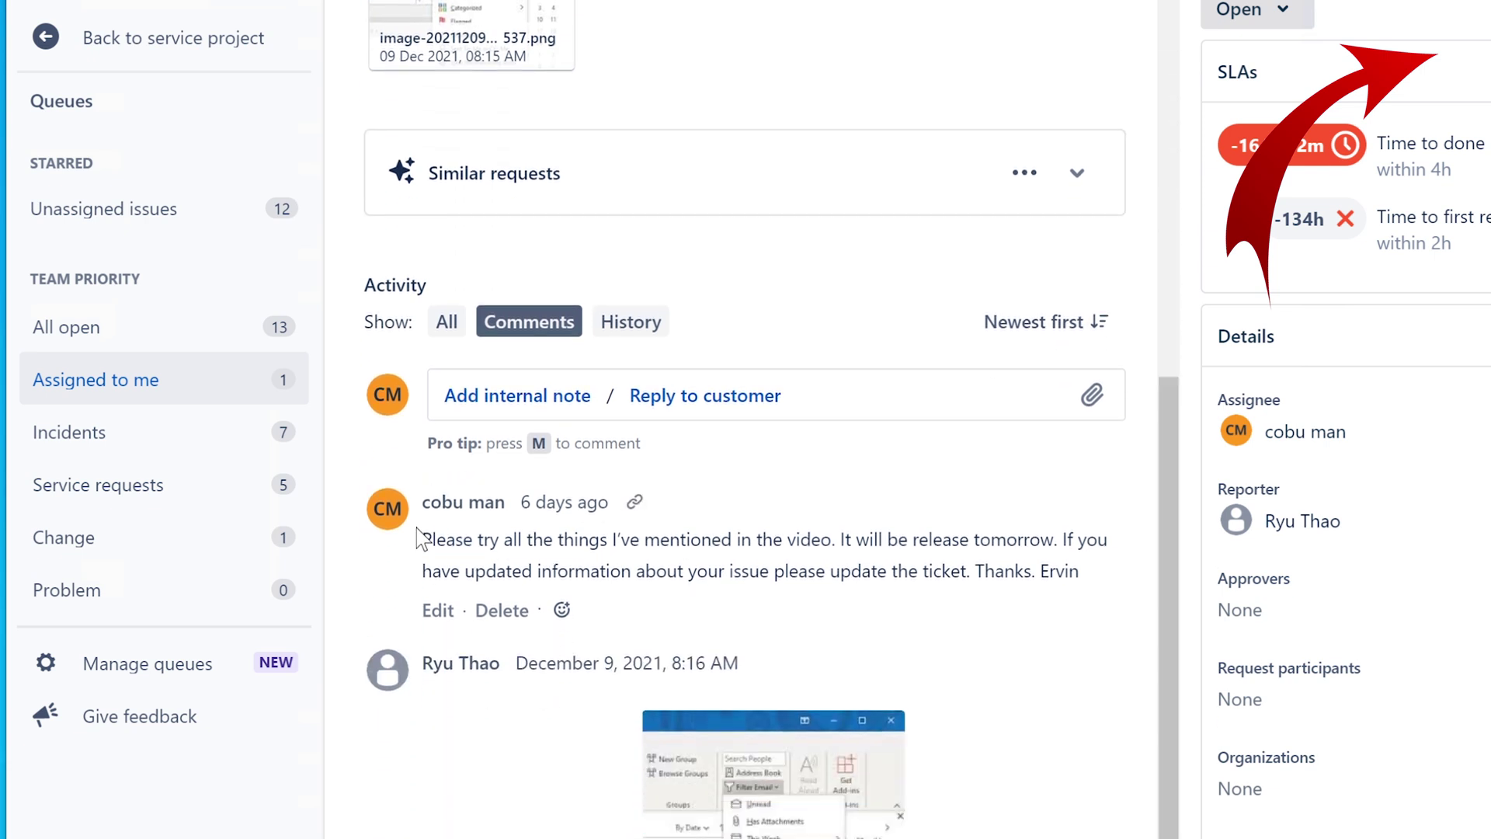
- Read through the earlier agent replies in the ticket's Activity comments
{"action": "left_click_drag", "start_coordinate": [421, 539], "coordinate": [1088, 574]}
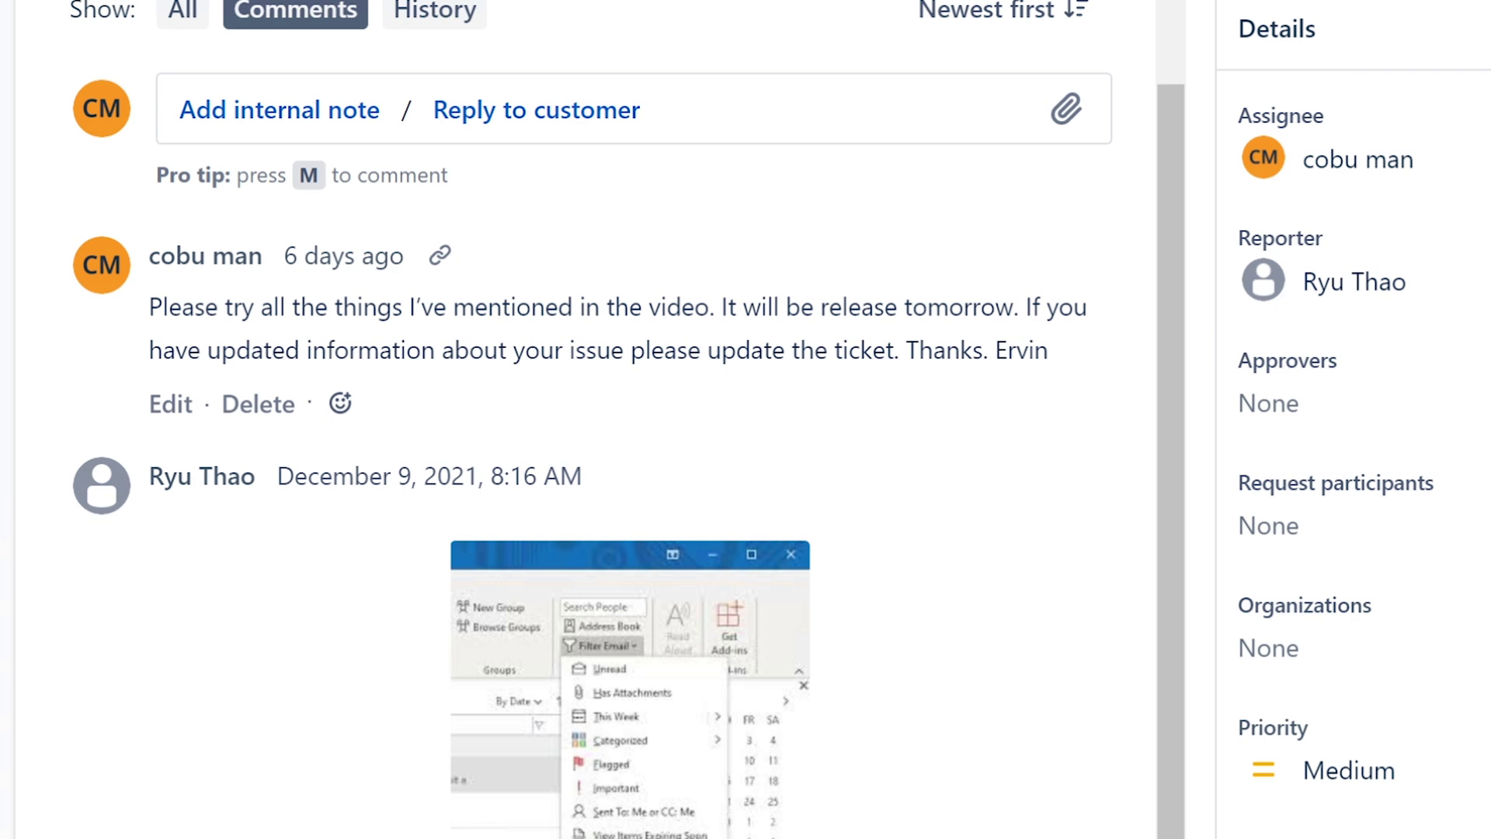
{"action": "left_click_drag", "start_coordinate": [722, 306], "coordinate": [1076, 350]}
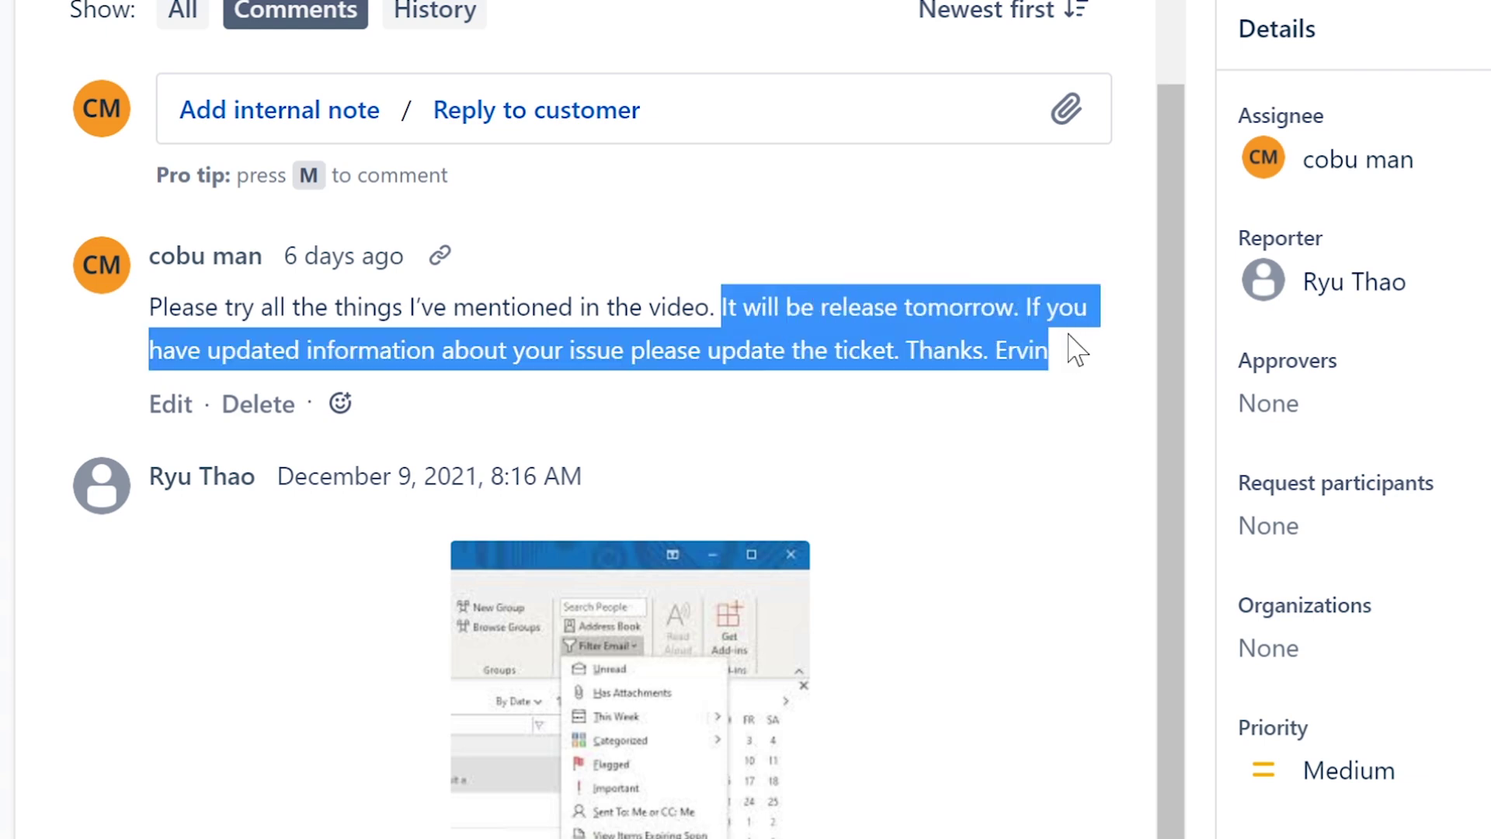
{"action": "mouse_move", "coordinate": [1076, 350]}
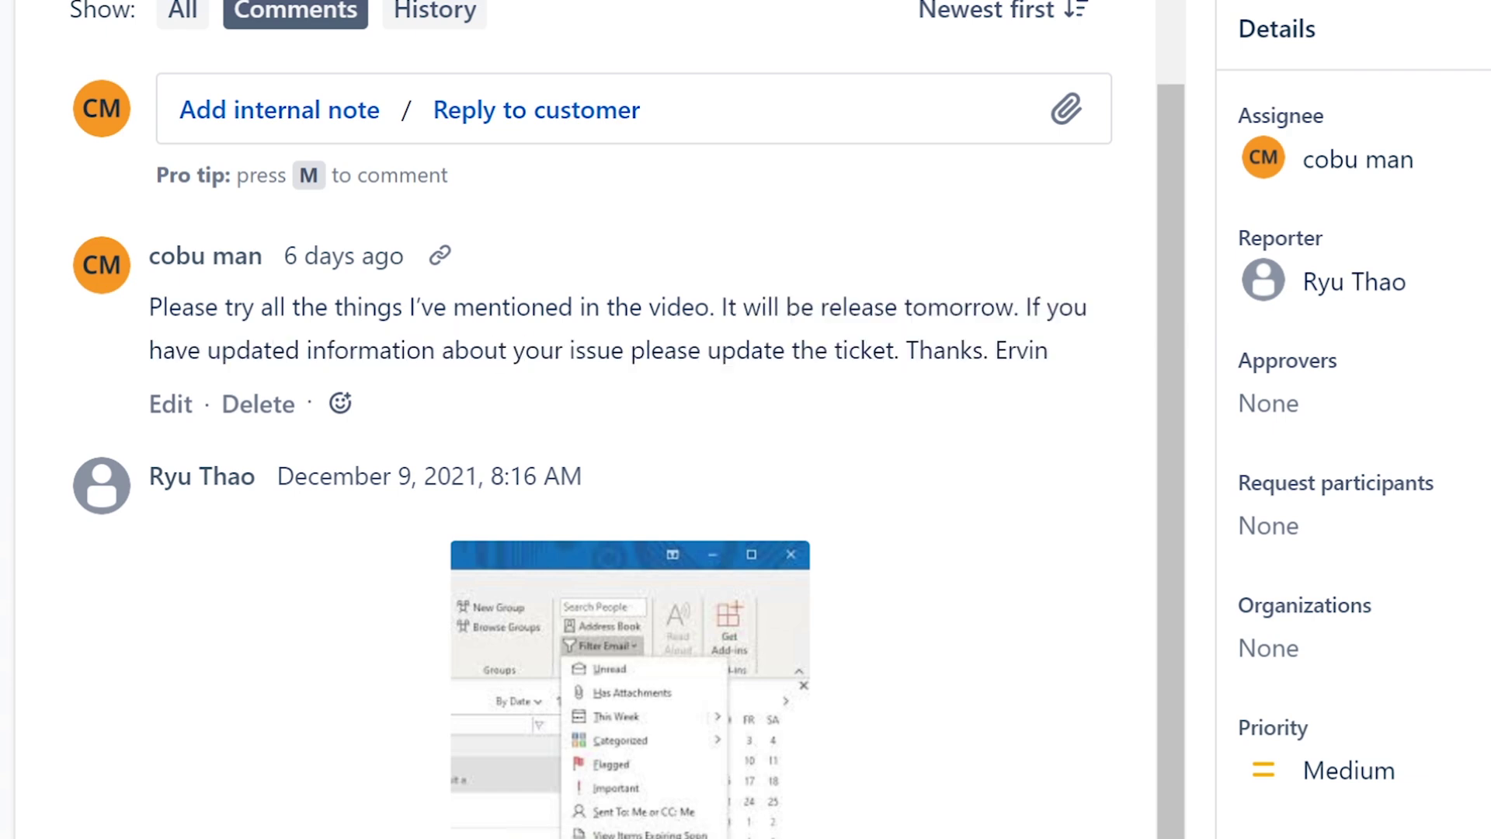
{"action": "left_click_drag", "start_coordinate": [455, 350], "coordinate": [945, 350]}
{"action": "left_click", "coordinate": [821, 341]}
{"action": "left_click_drag", "start_coordinate": [1178, 228], "coordinate": [1152, 365]}
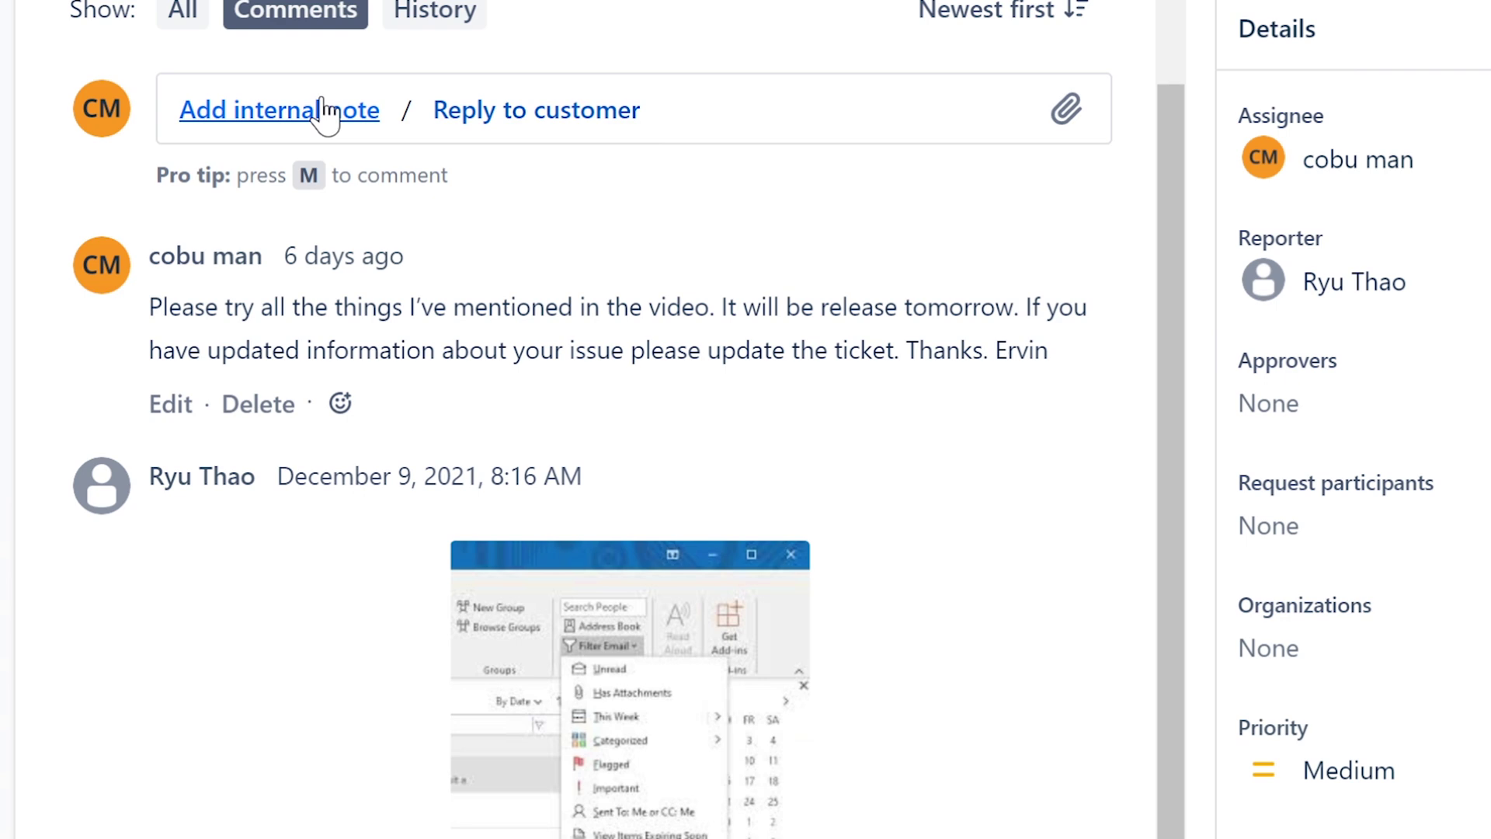
- Draft an internal note saying the user will try all suggested solutions and the ticket is closing
{"action": "left_click", "coordinate": [325, 121]}
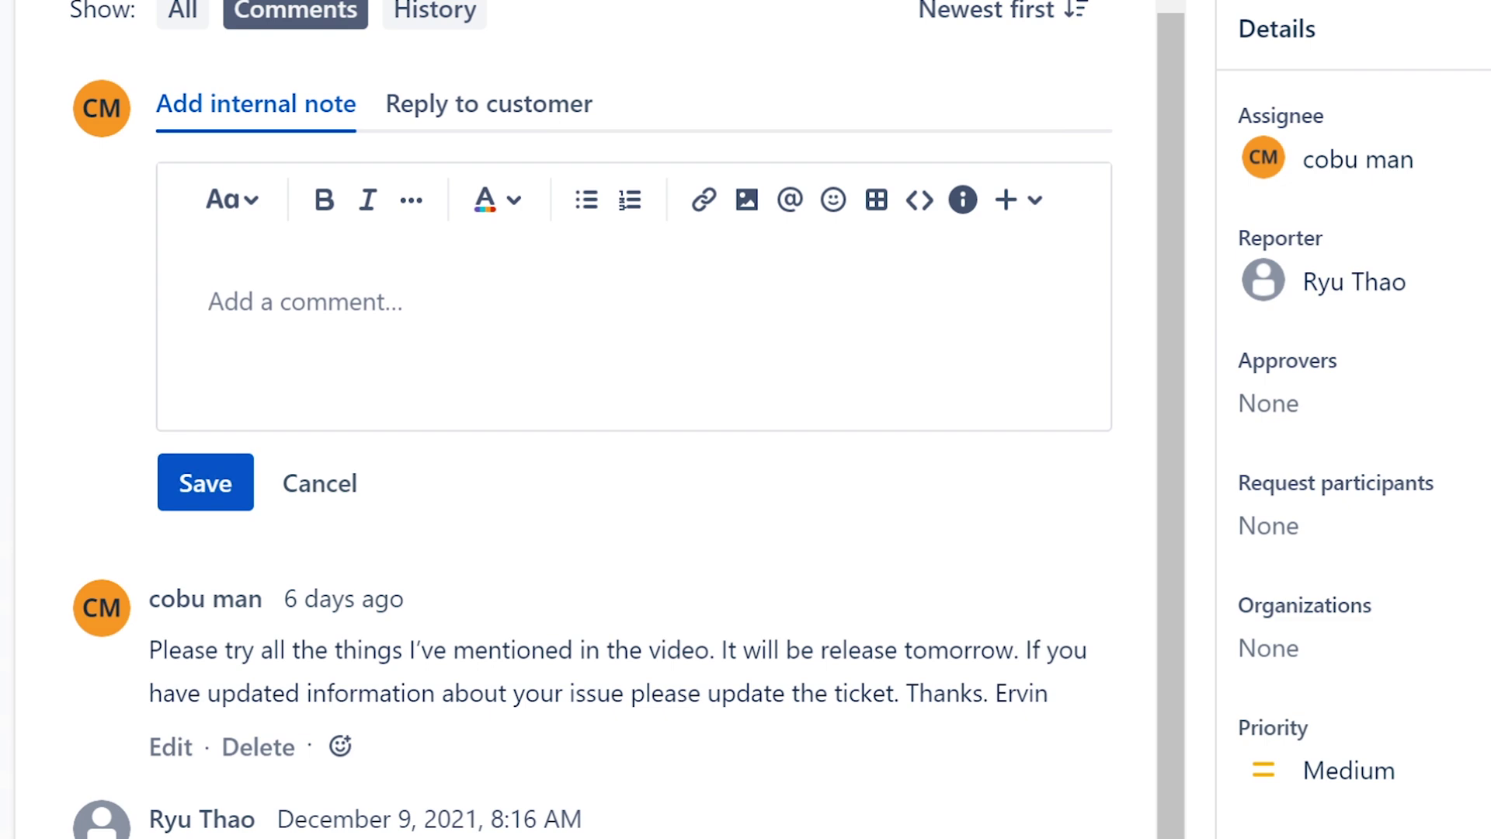
{"action": "type", "text": "Cus"}
{"action": "key", "text": "BackSpace"}
{"action": "key", "text": "BackSpace"}
{"action": "key", "text": "BackSpace"}
{"action": "type", "text": "User "}
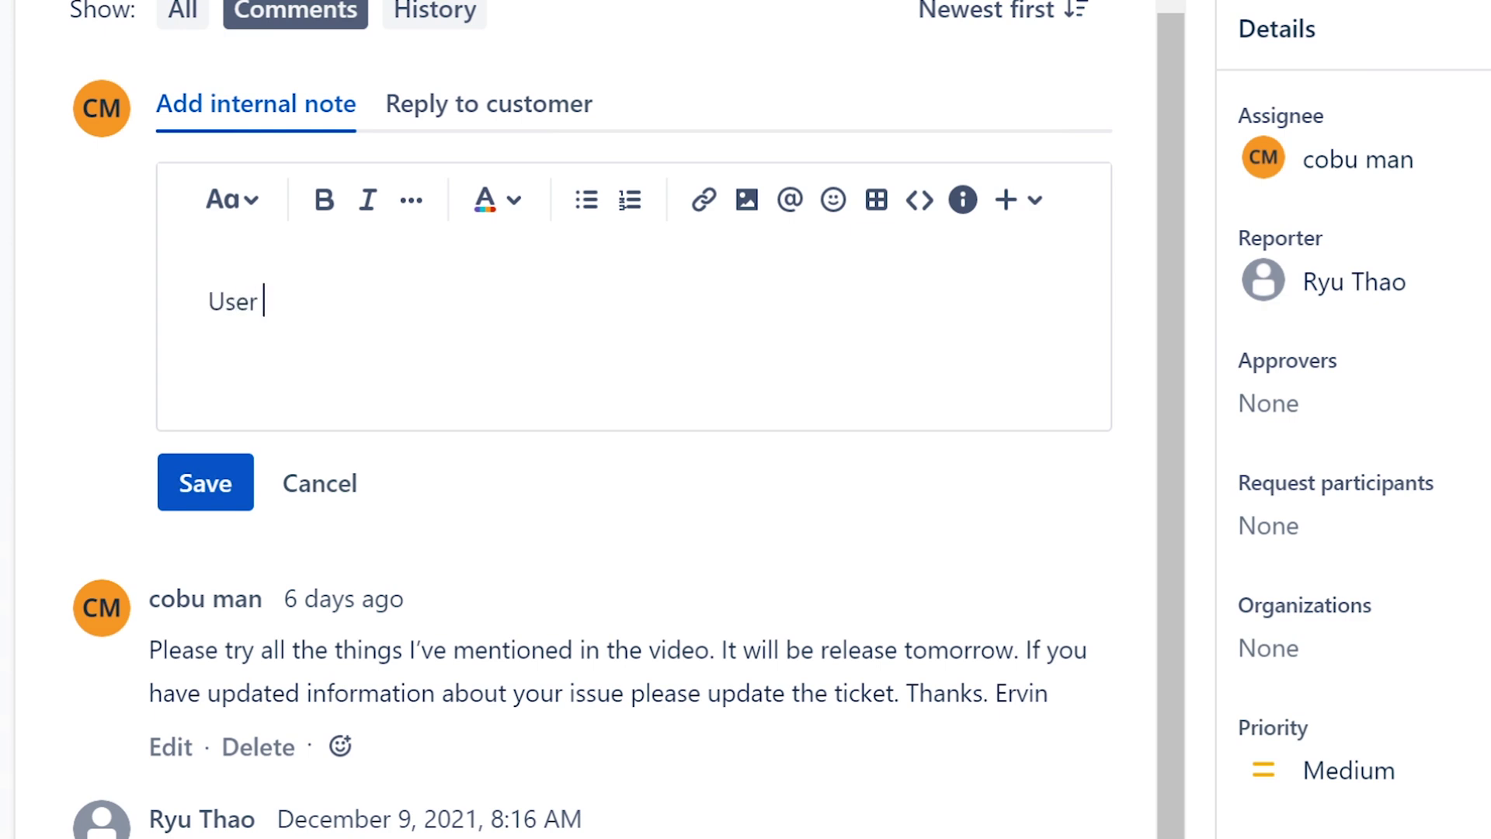
{"action": "type", "text": "is going to try "}
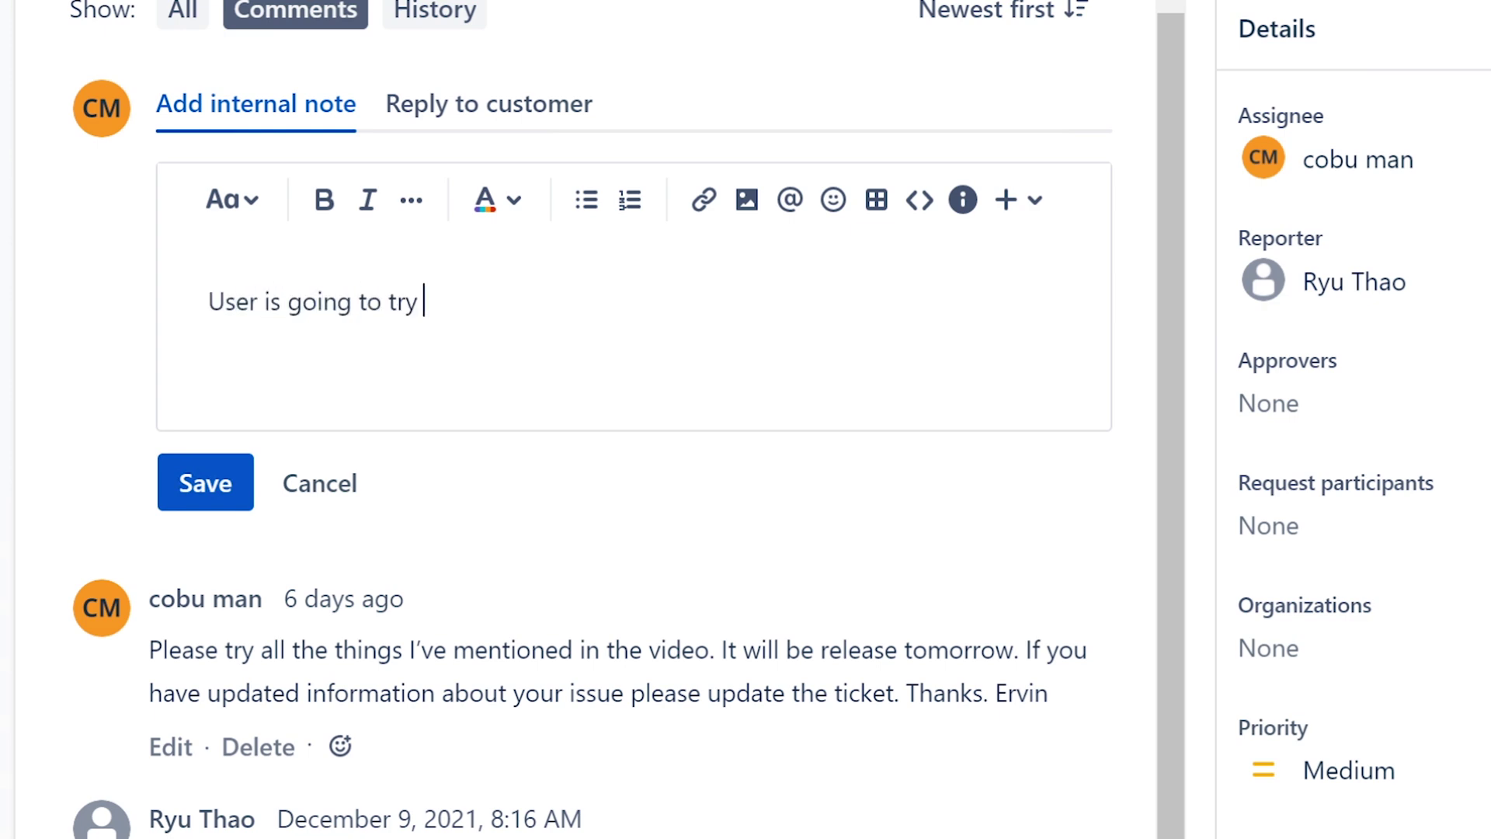
{"action": "type", "text": "all of the m"}
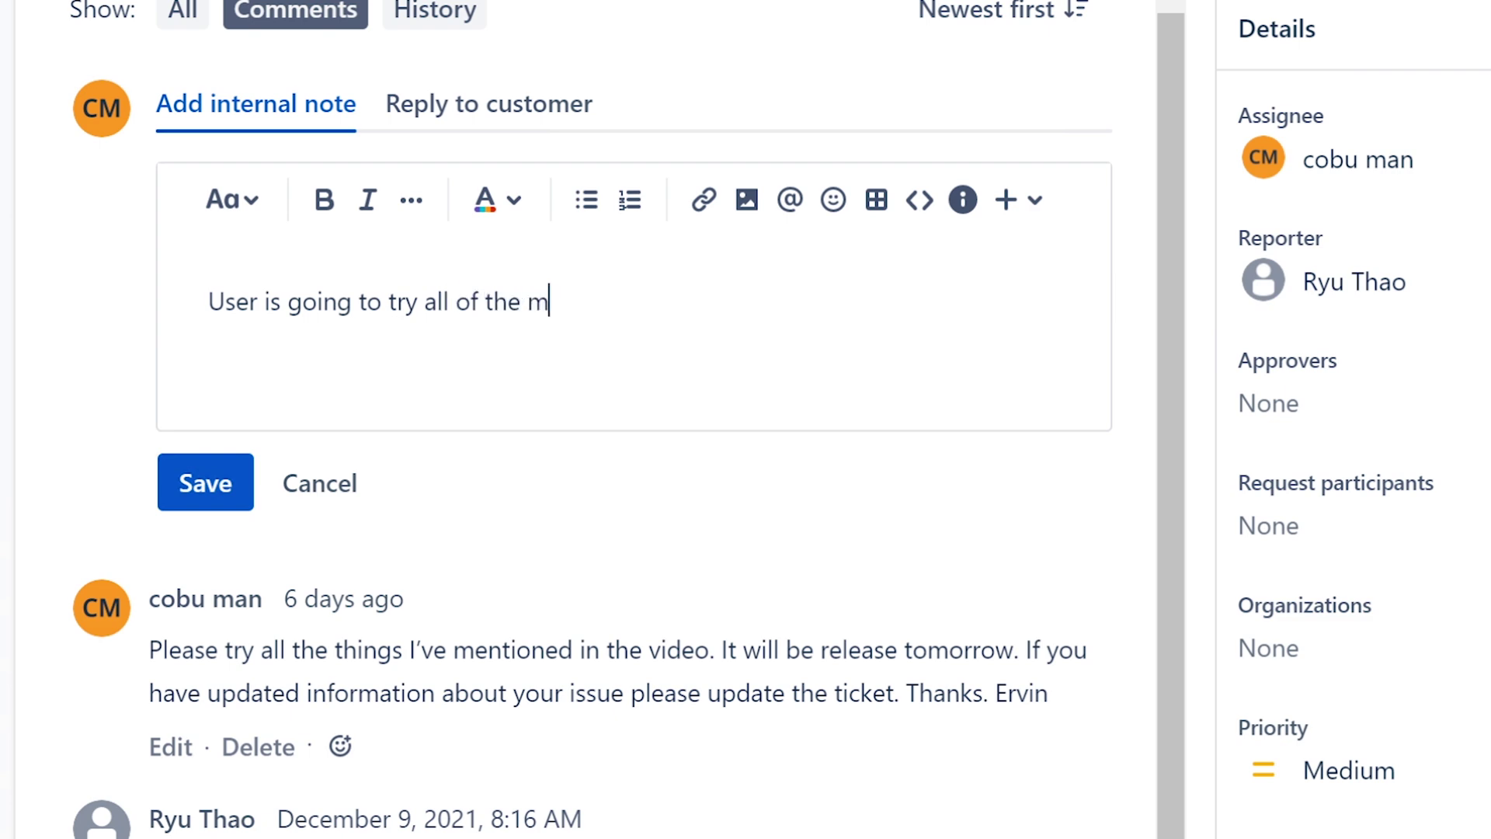
{"action": "type", "text": "entioned"}
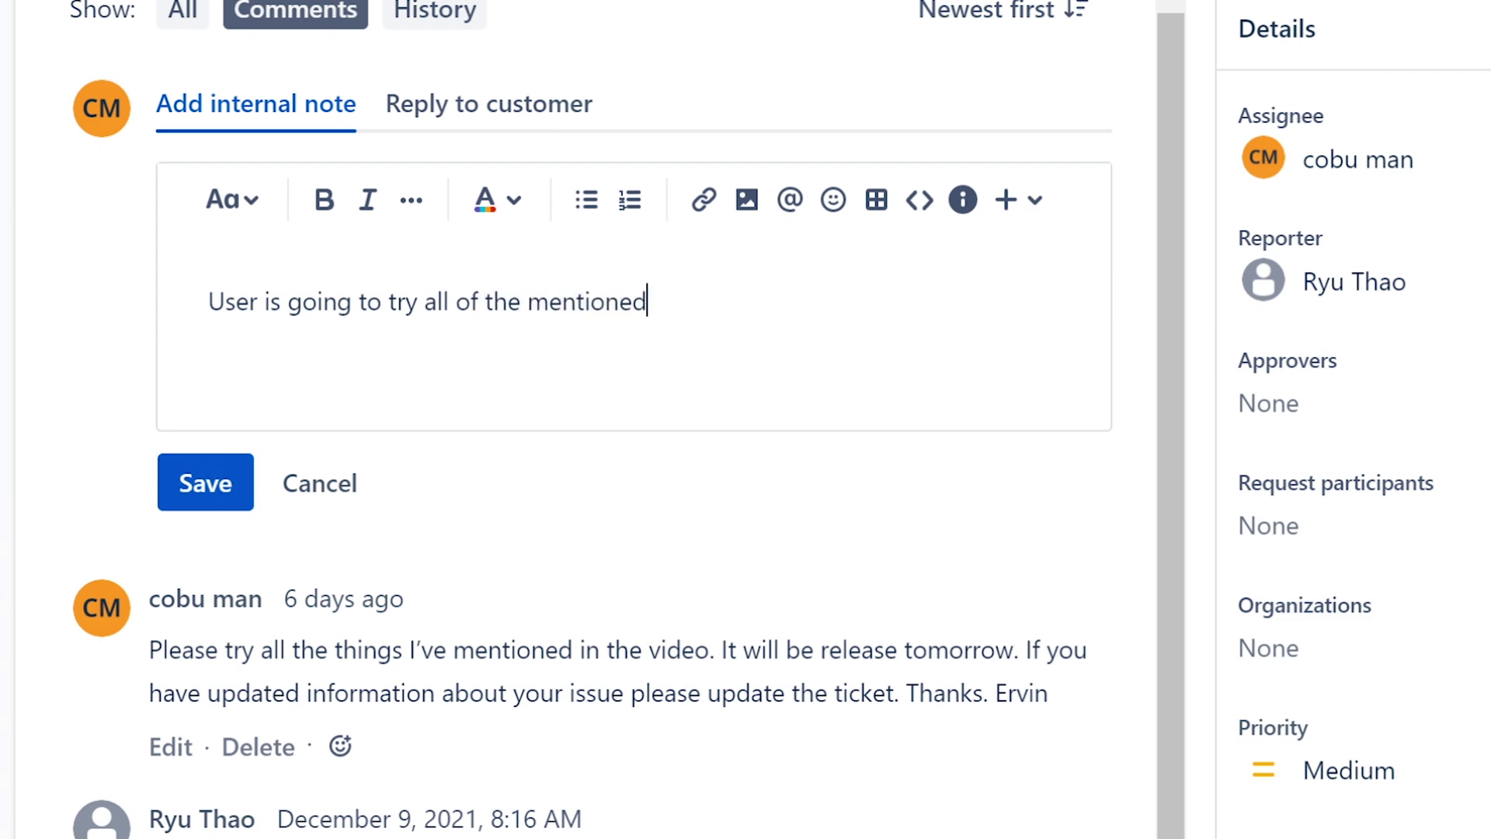
{"action": "type", "text": " possible so"}
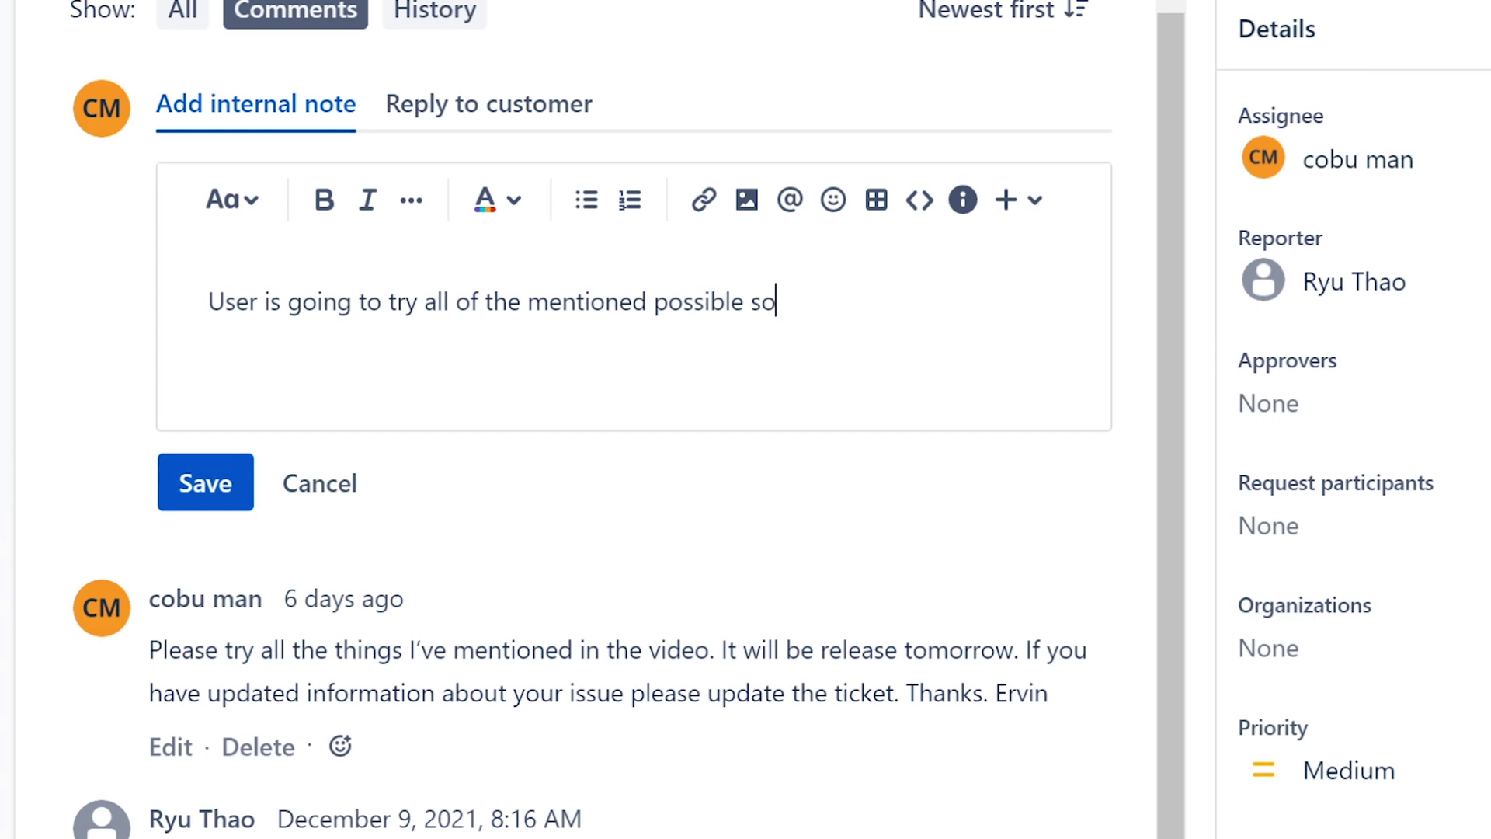
{"action": "type", "text": "lutions. Closing "}
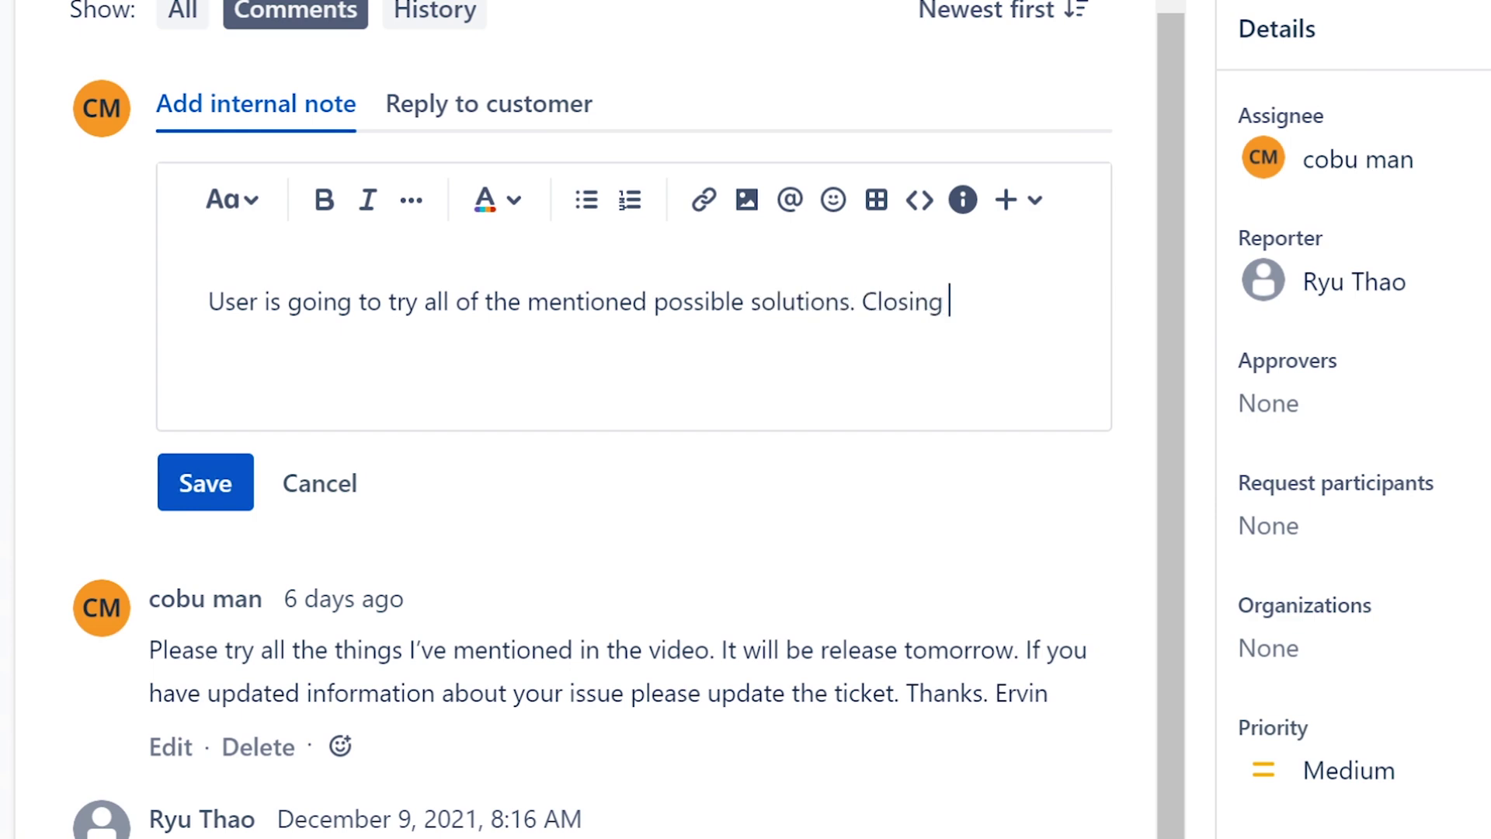
{"action": "type", "text": "ticket at th"}
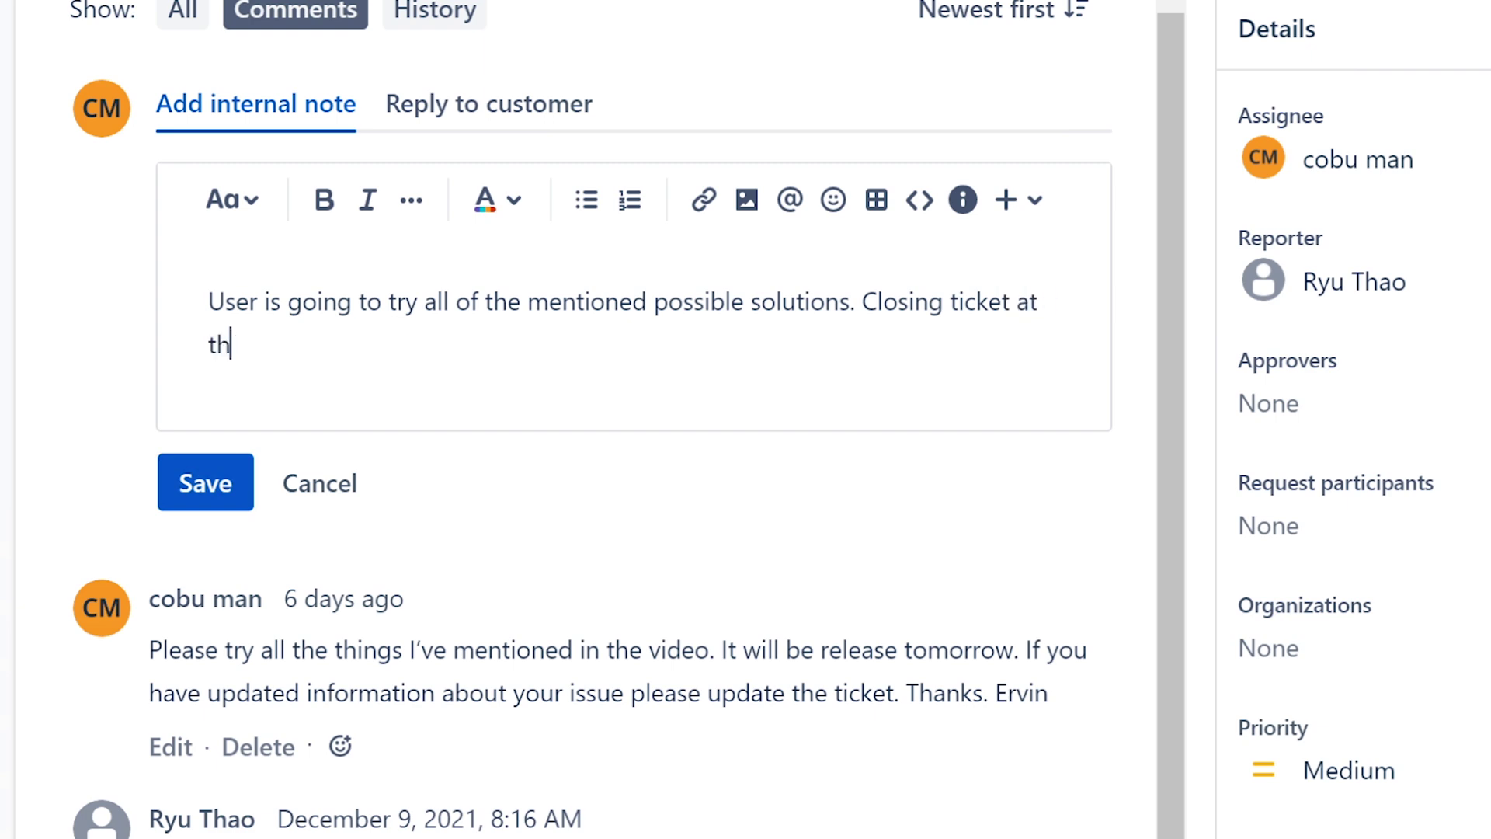
{"action": "type", "text": "is time. Pleas"}
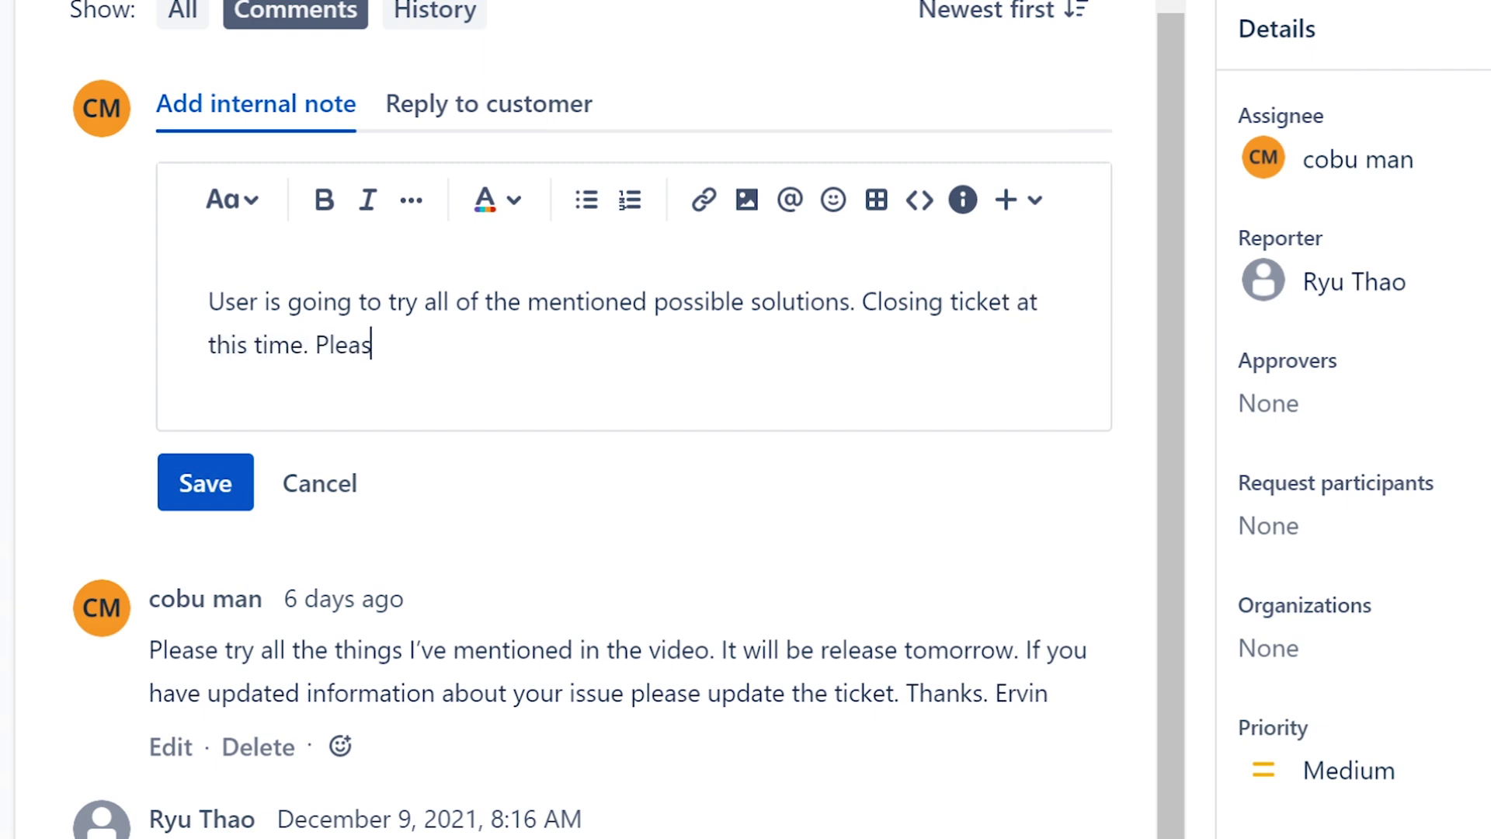
{"action": "type", "text": "e le tme kn"}
{"action": "key", "text": "BackSpace"}
{"action": "key", "text": "BackSpace"}
{"action": "key", "text": "BackSpace"}
{"action": "key", "text": "BackSpace"}
{"action": "key", "text": "BackSpace"}
{"action": "key", "text": "BackSpace"}
{"action": "key", "text": "BackSpace"}
{"action": "key", "text": "BackSpace"}
{"action": "type", "text": "et me k"}
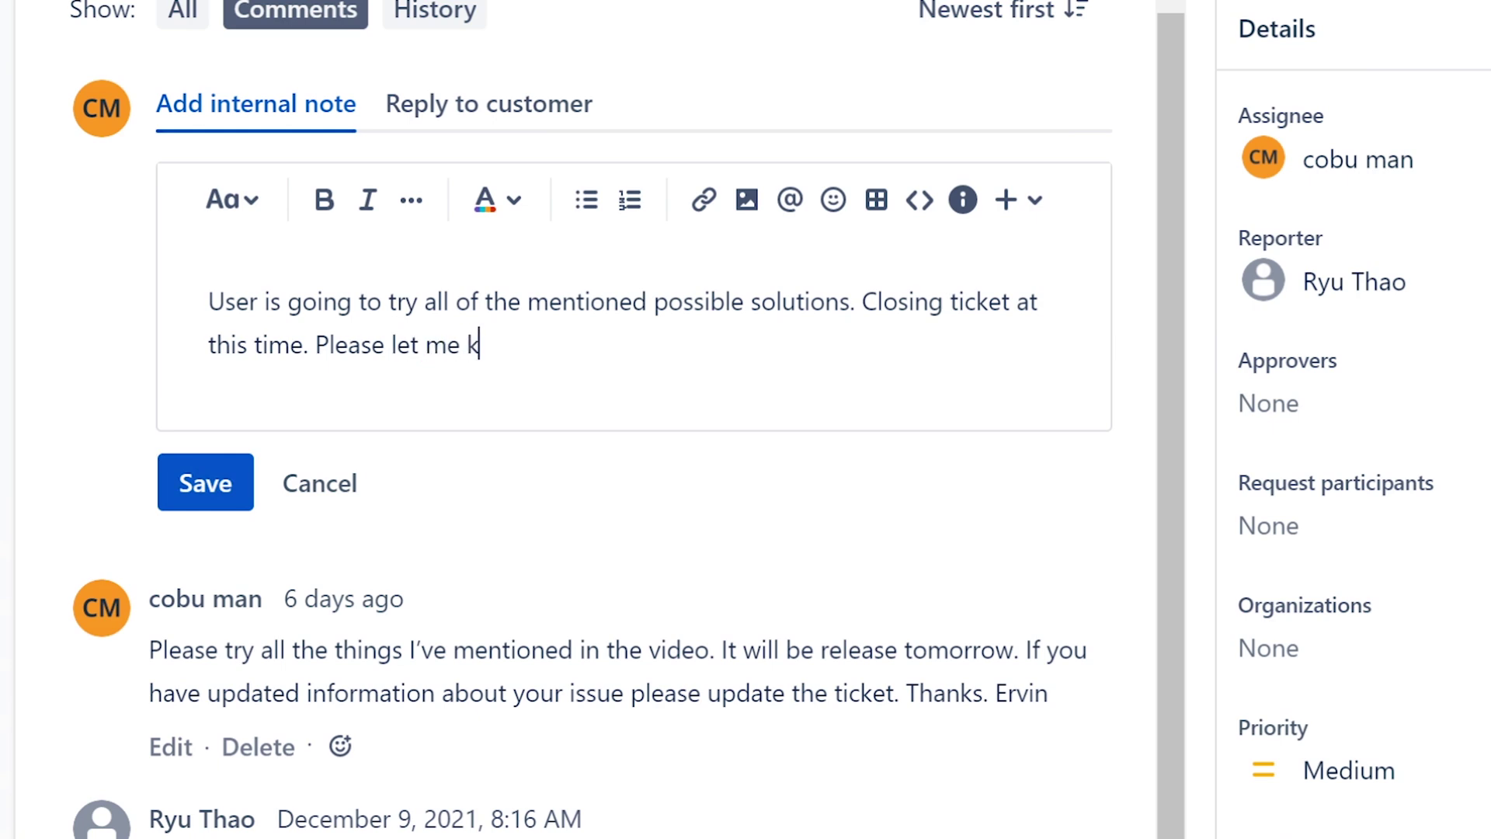
{"action": "type", "text": "now if any issues"}
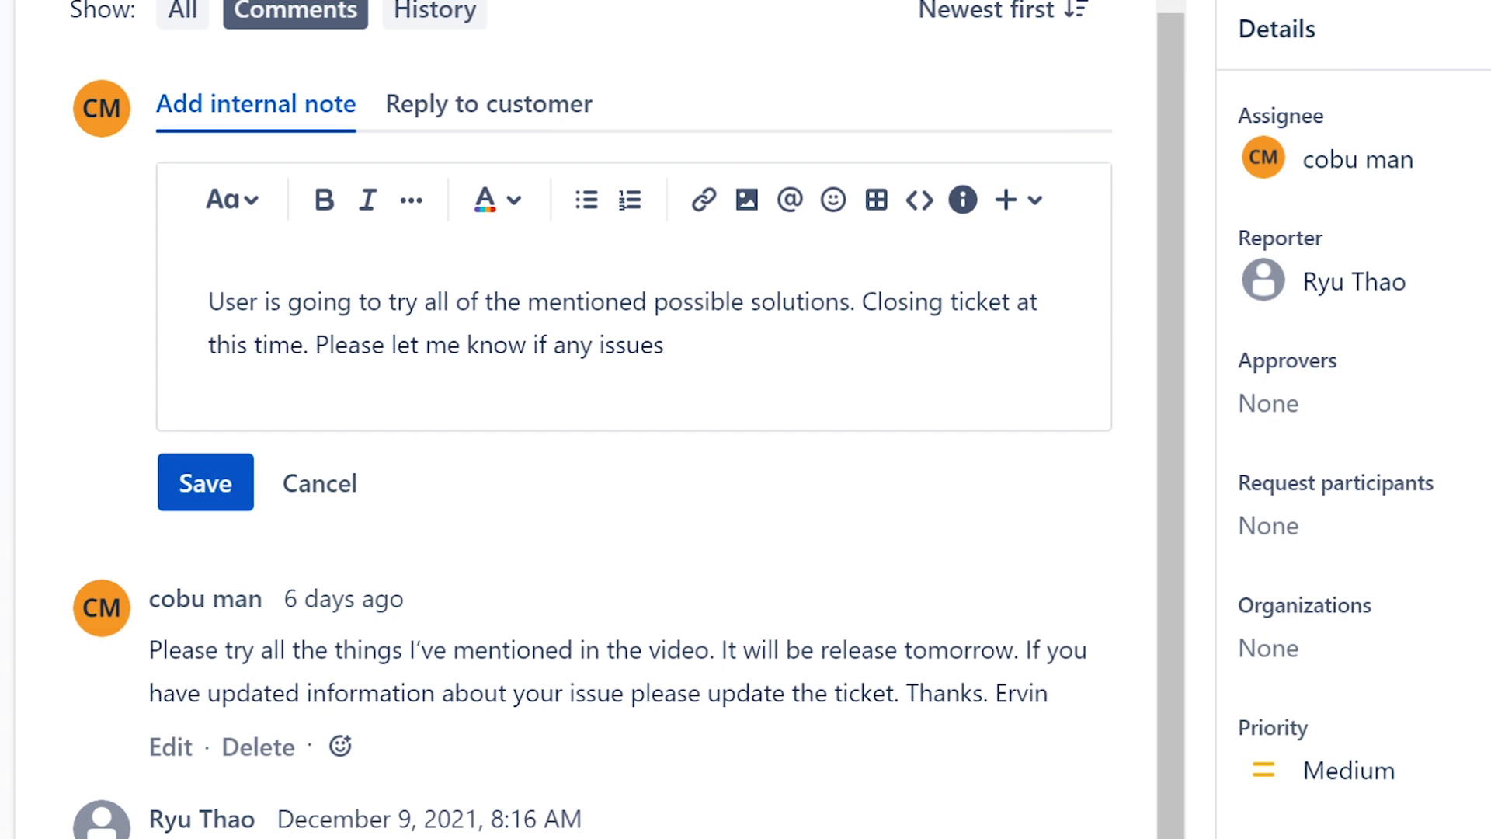
{"action": "type", "text": ". Ervin"}
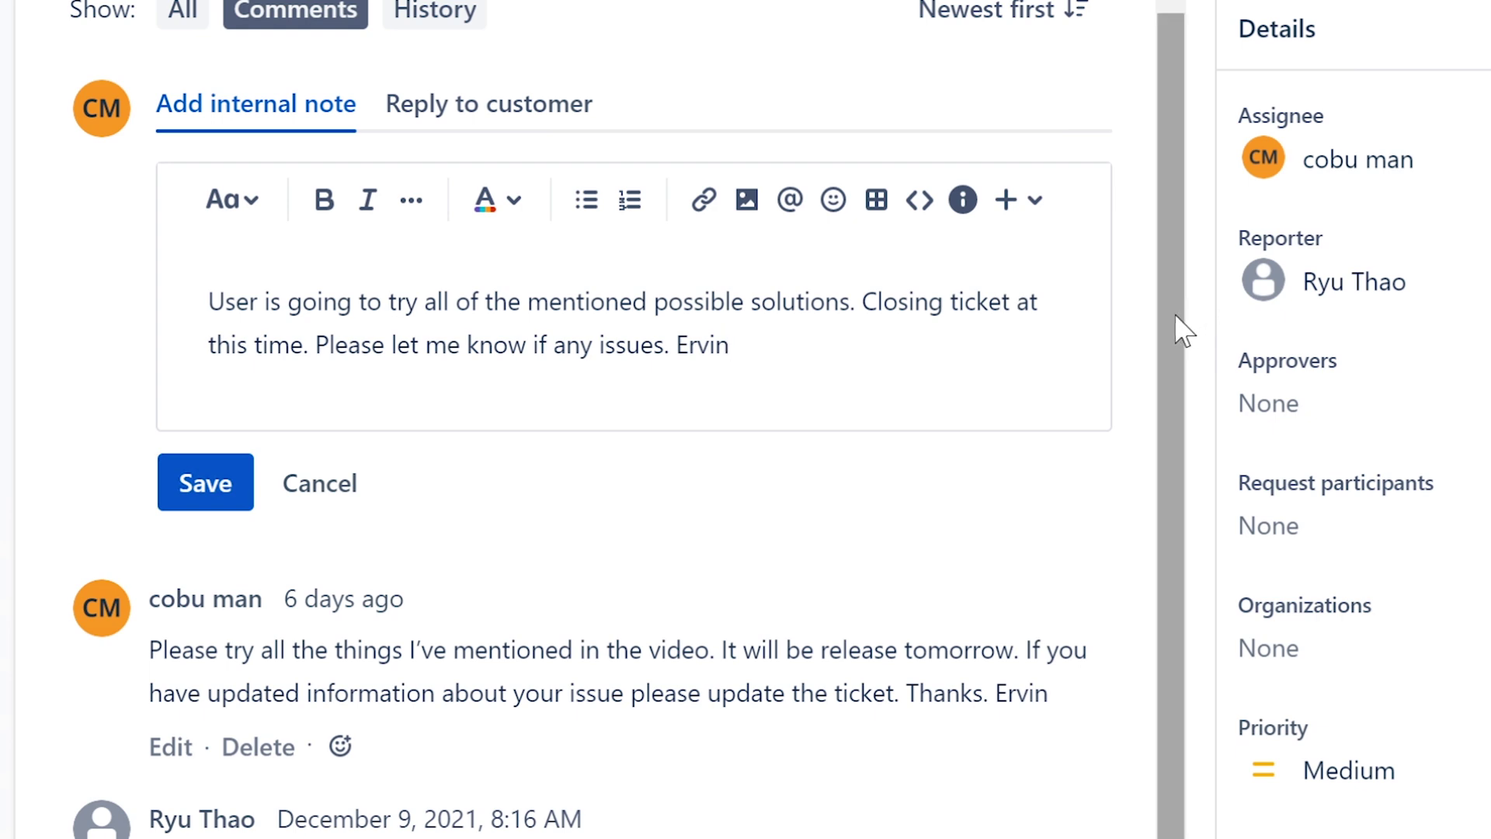
{"action": "left_click_drag", "start_coordinate": [1174, 314], "coordinate": [1156, 287]}
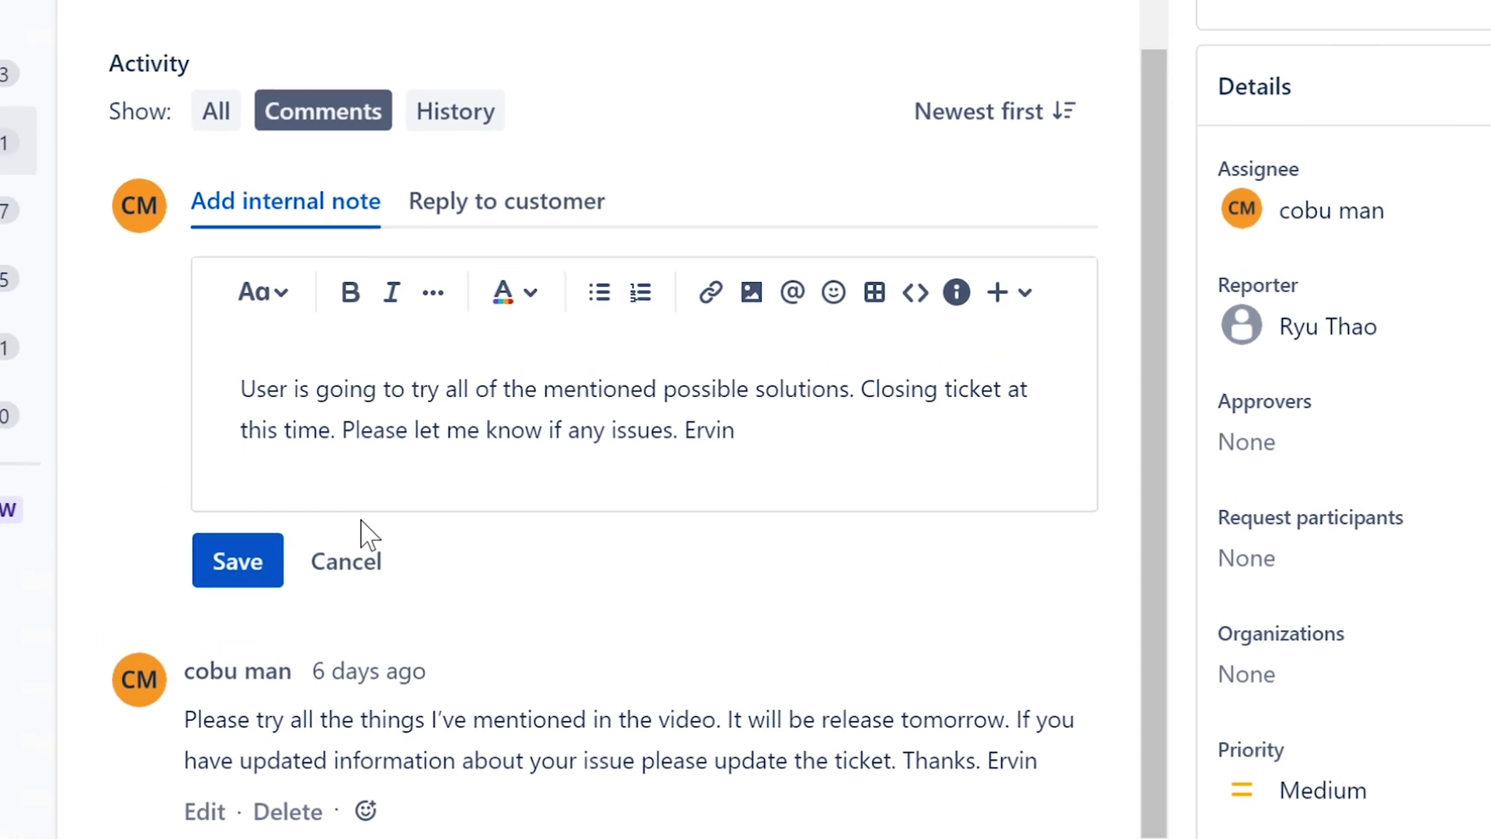
- Save the internal note, resolve ISD-72, and open the ISD-74 'Lost my Excel file!' request
{"action": "left_click", "coordinate": [284, 617]}
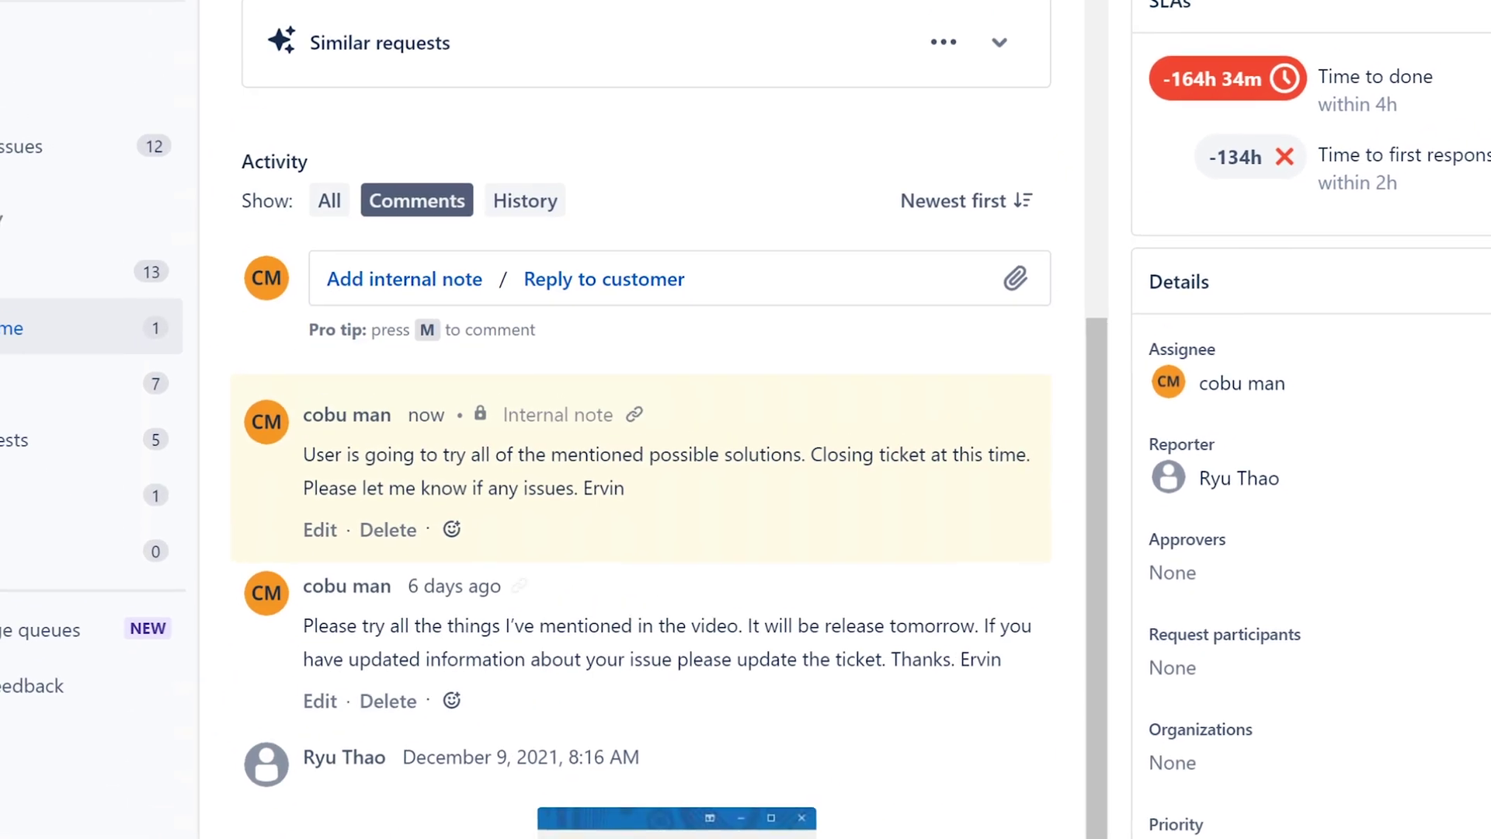
{"action": "mouse_move", "coordinate": [1065, 284]}
{"action": "left_mouse_down"}
{"action": "mouse_move", "coordinate": [1043, 187]}
{"action": "mouse_move", "coordinate": [1052, 153]}
{"action": "left_mouse_up"}
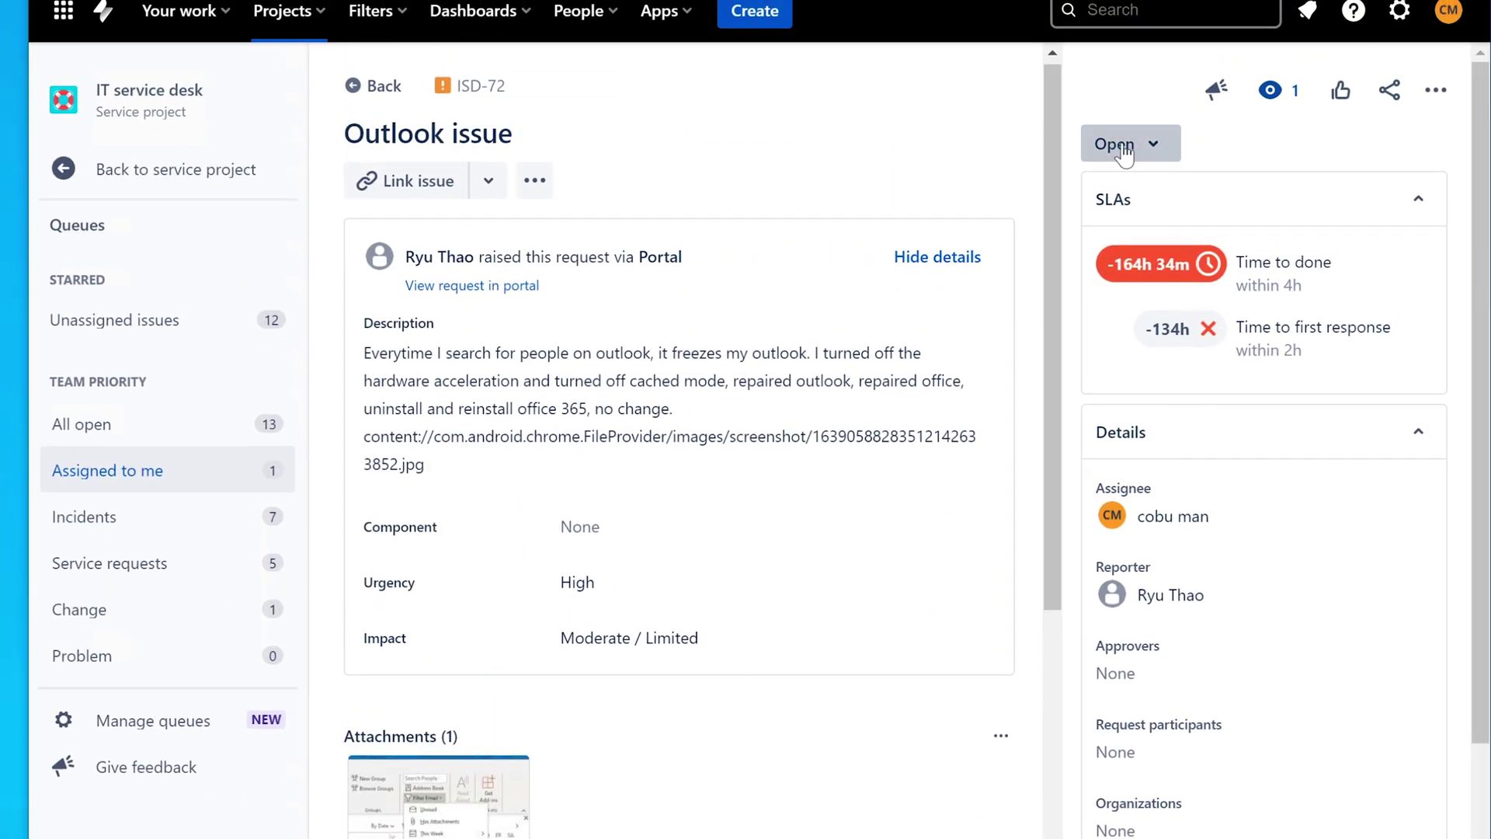
{"action": "left_click", "coordinate": [1124, 149]}
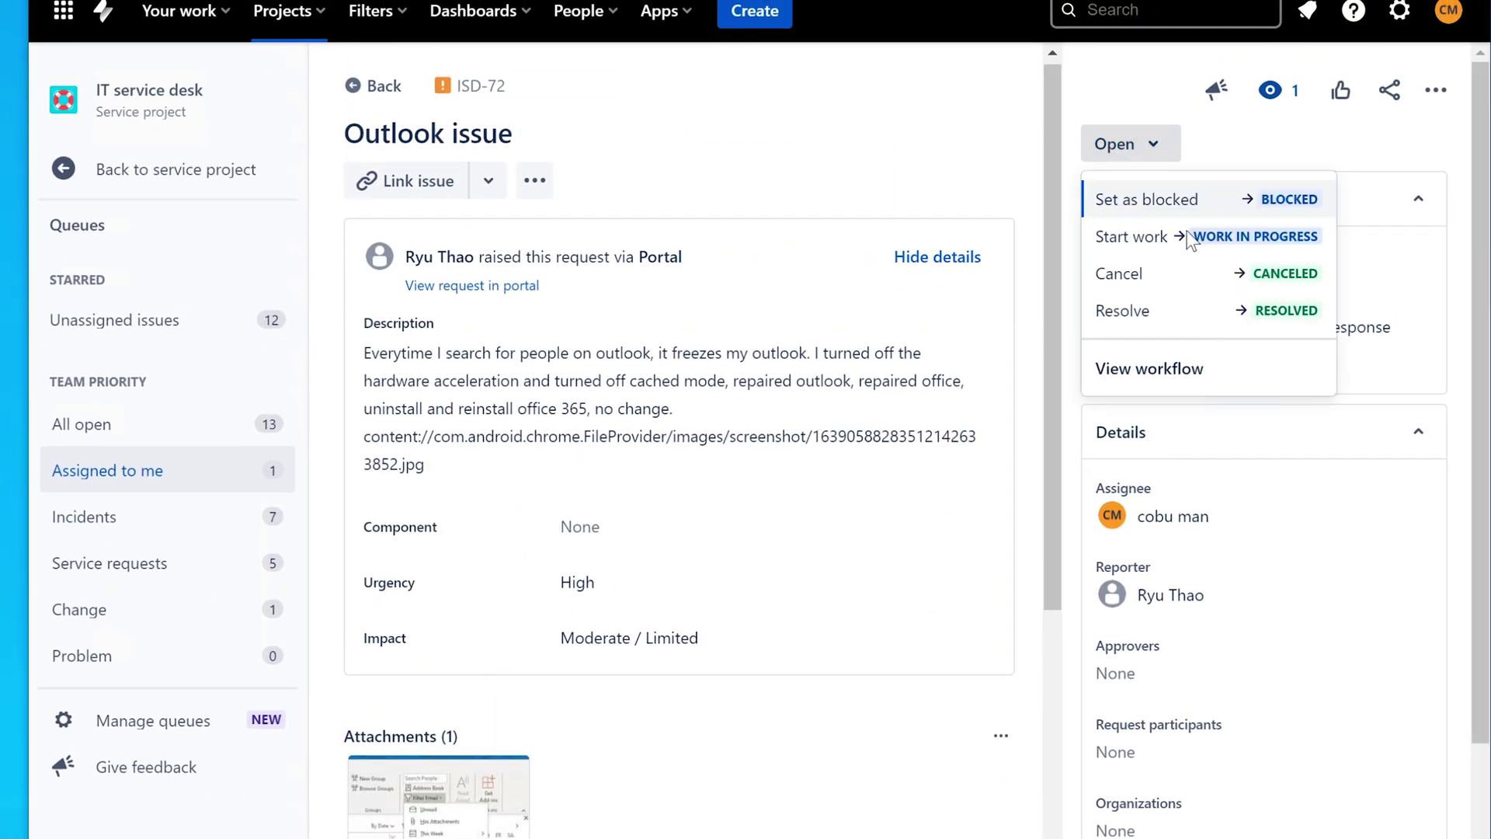
{"action": "left_click", "coordinate": [1220, 312]}
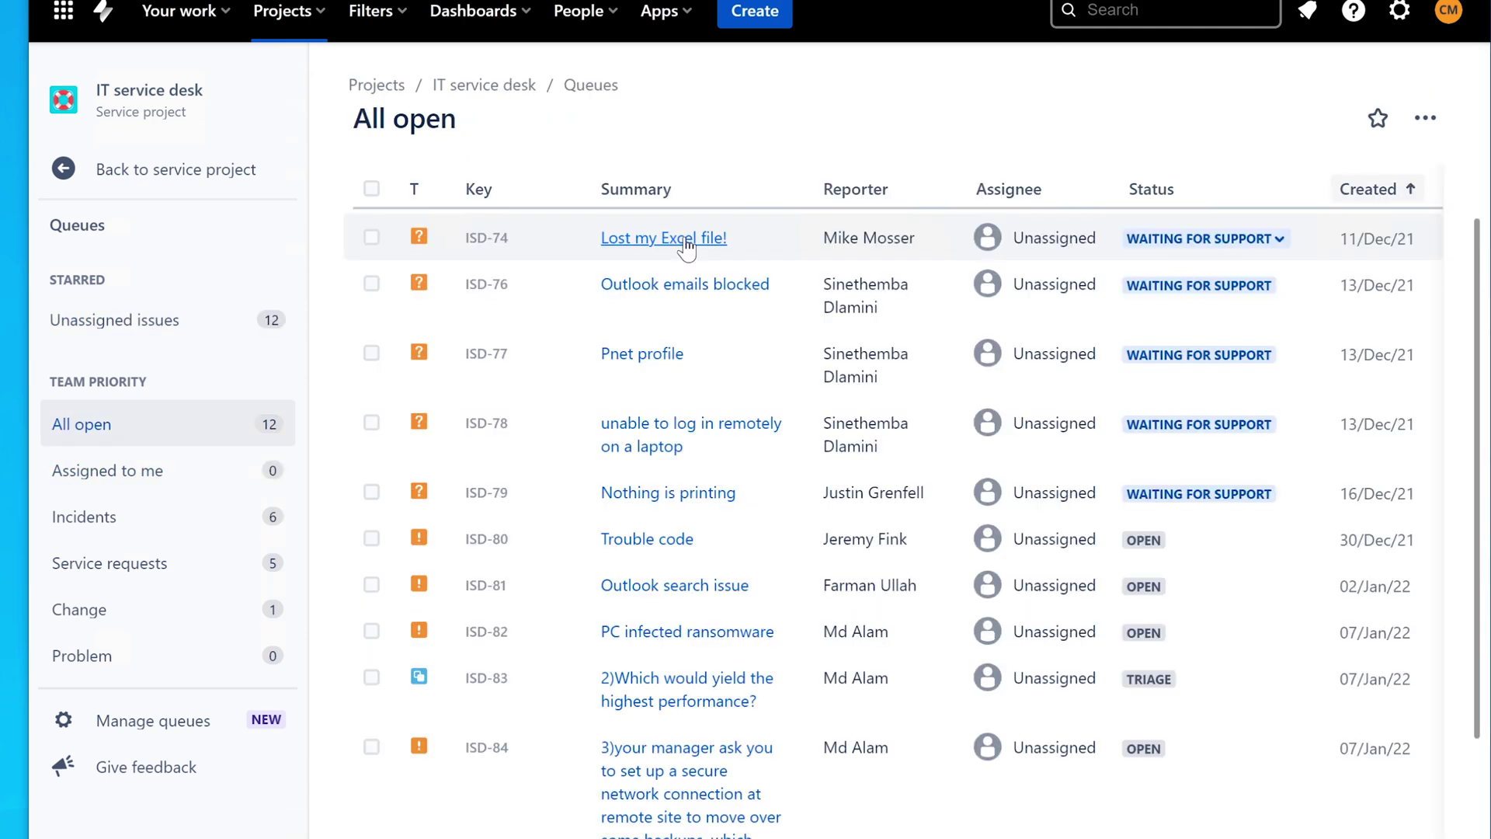
{"action": "left_click", "coordinate": [686, 241]}
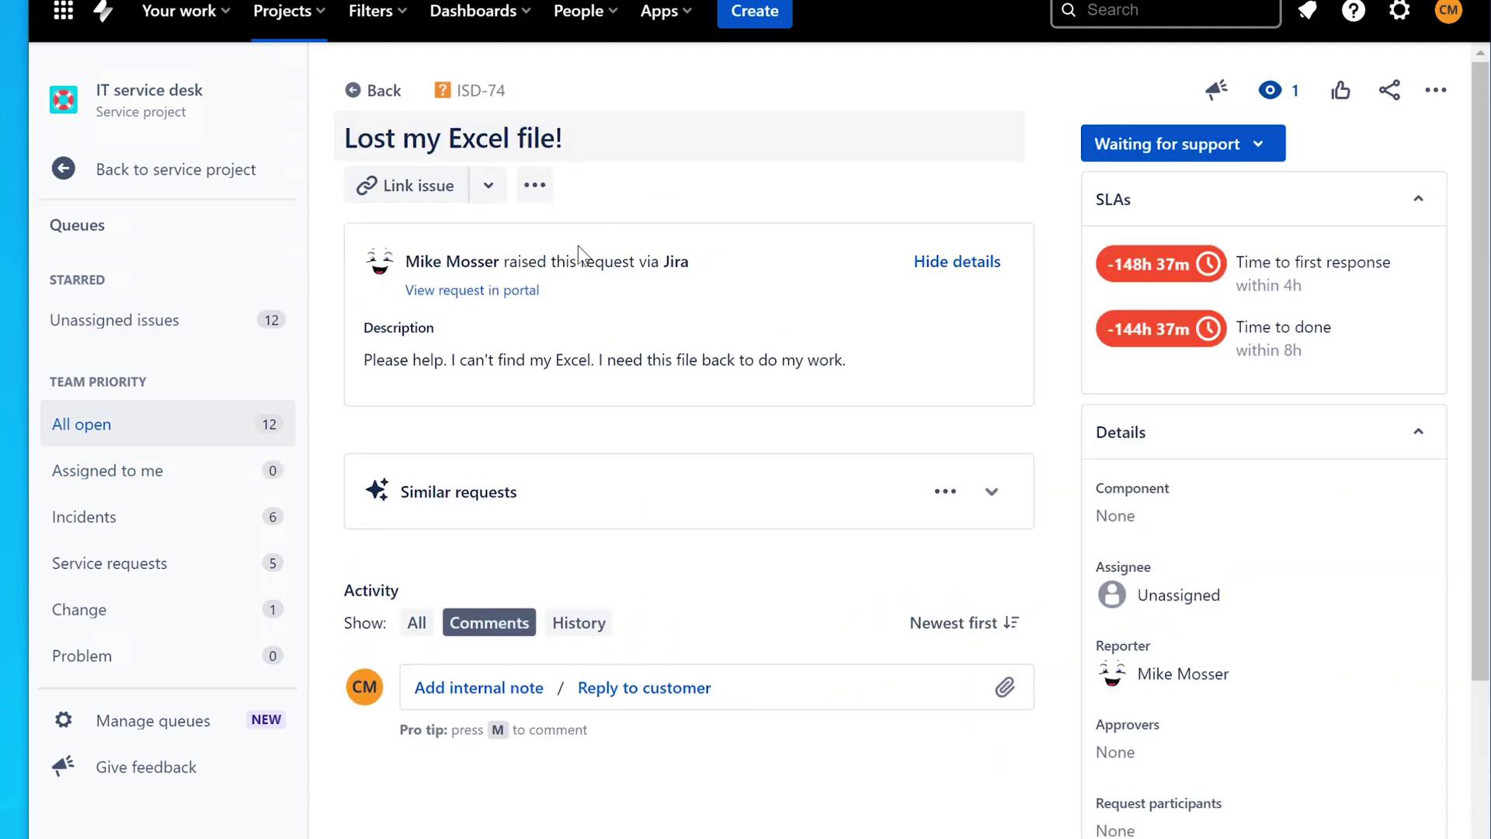
- Review the ISD-74 request's requester and description
{"action": "left_click_drag", "start_coordinate": [500, 262], "coordinate": [436, 259]}
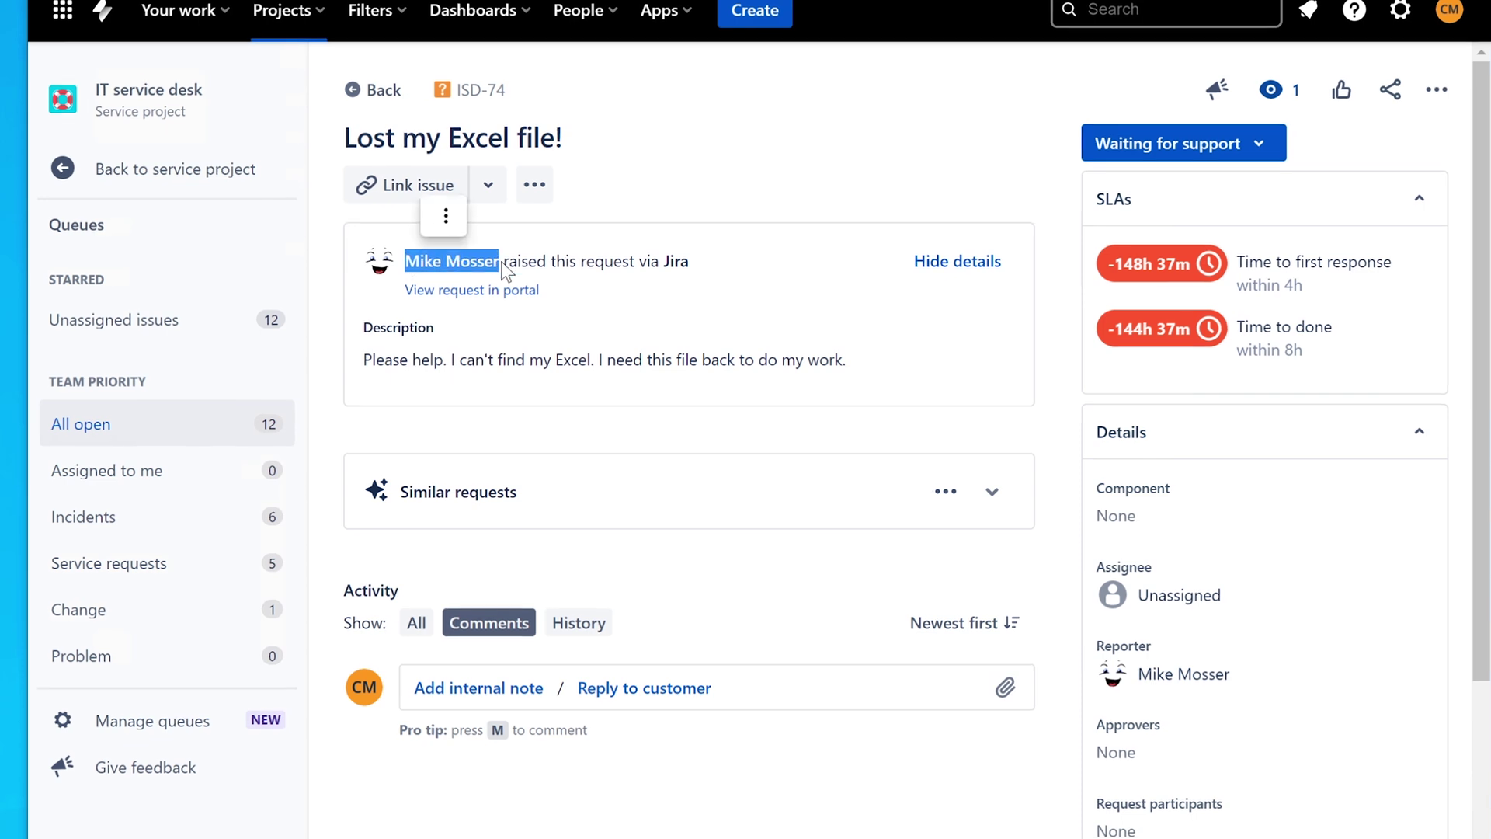
{"action": "left_click", "coordinate": [436, 260]}
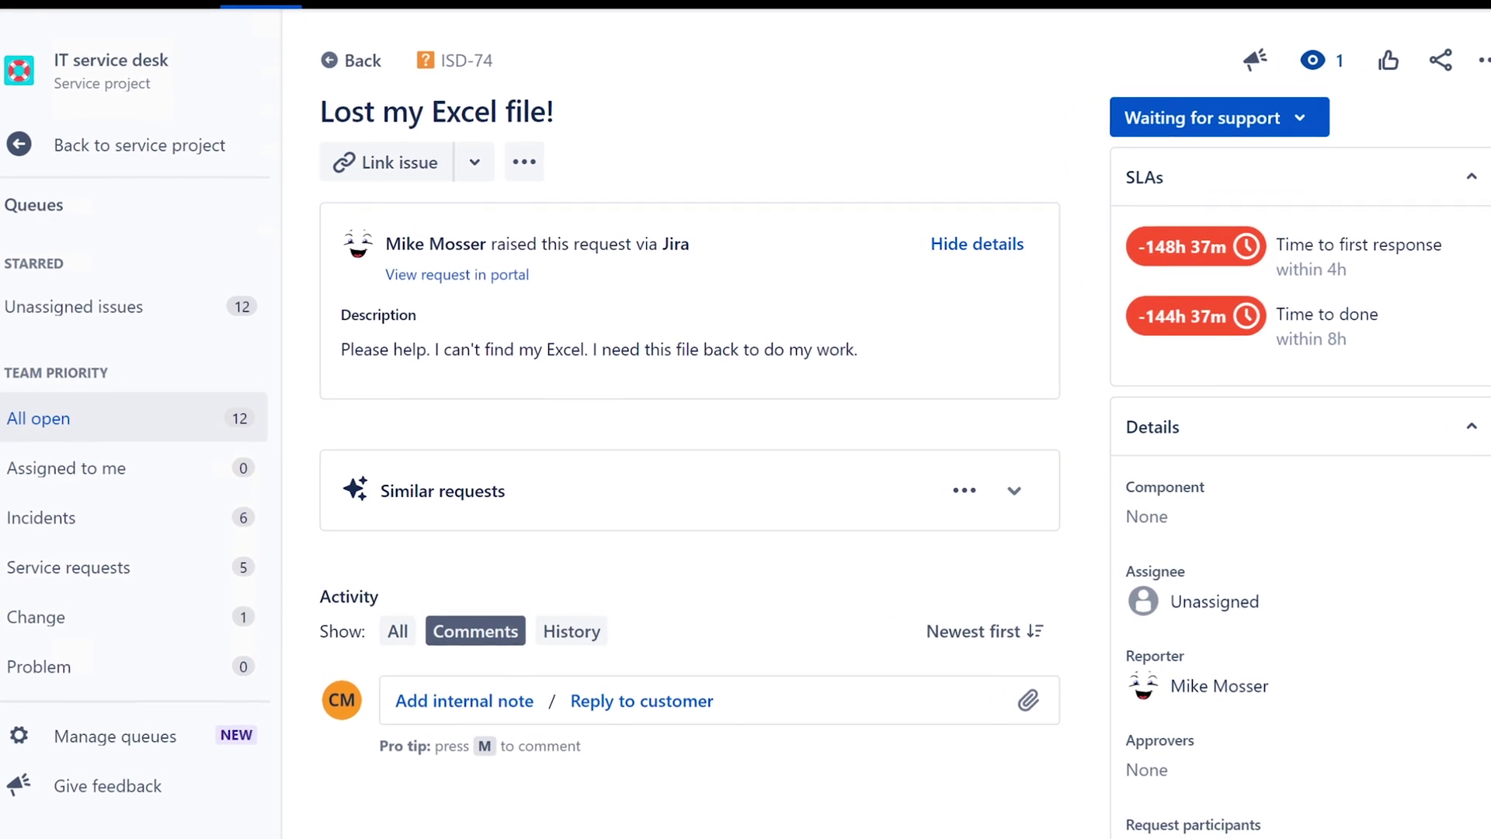
{"action": "left_click_drag", "start_coordinate": [317, 340], "coordinate": [884, 347]}
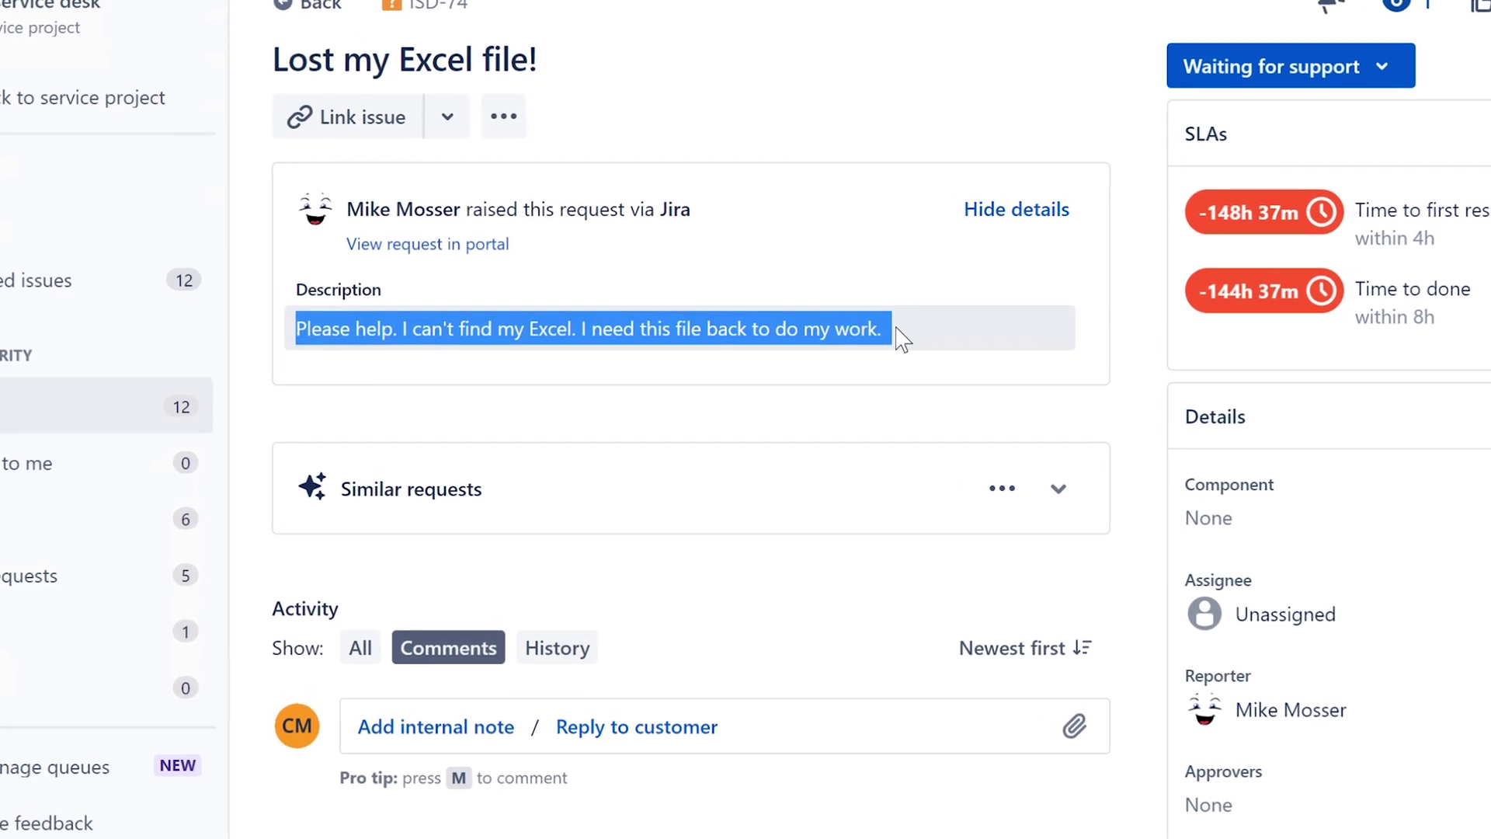
{"action": "left_click", "coordinate": [904, 338]}
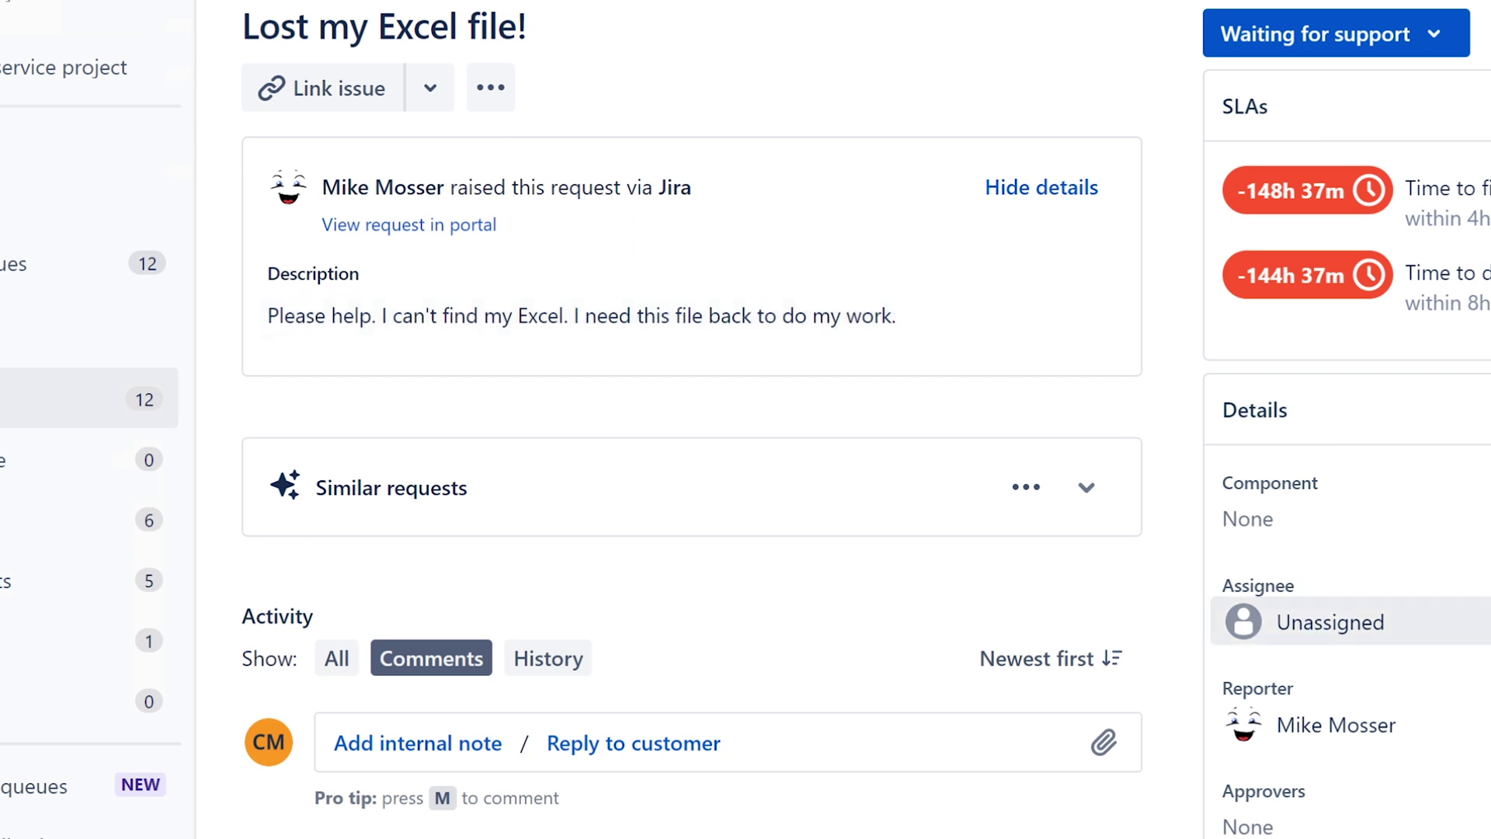
- Assign the request to yourself and reread its title and description
{"action": "left_click", "coordinate": [1320, 623]}
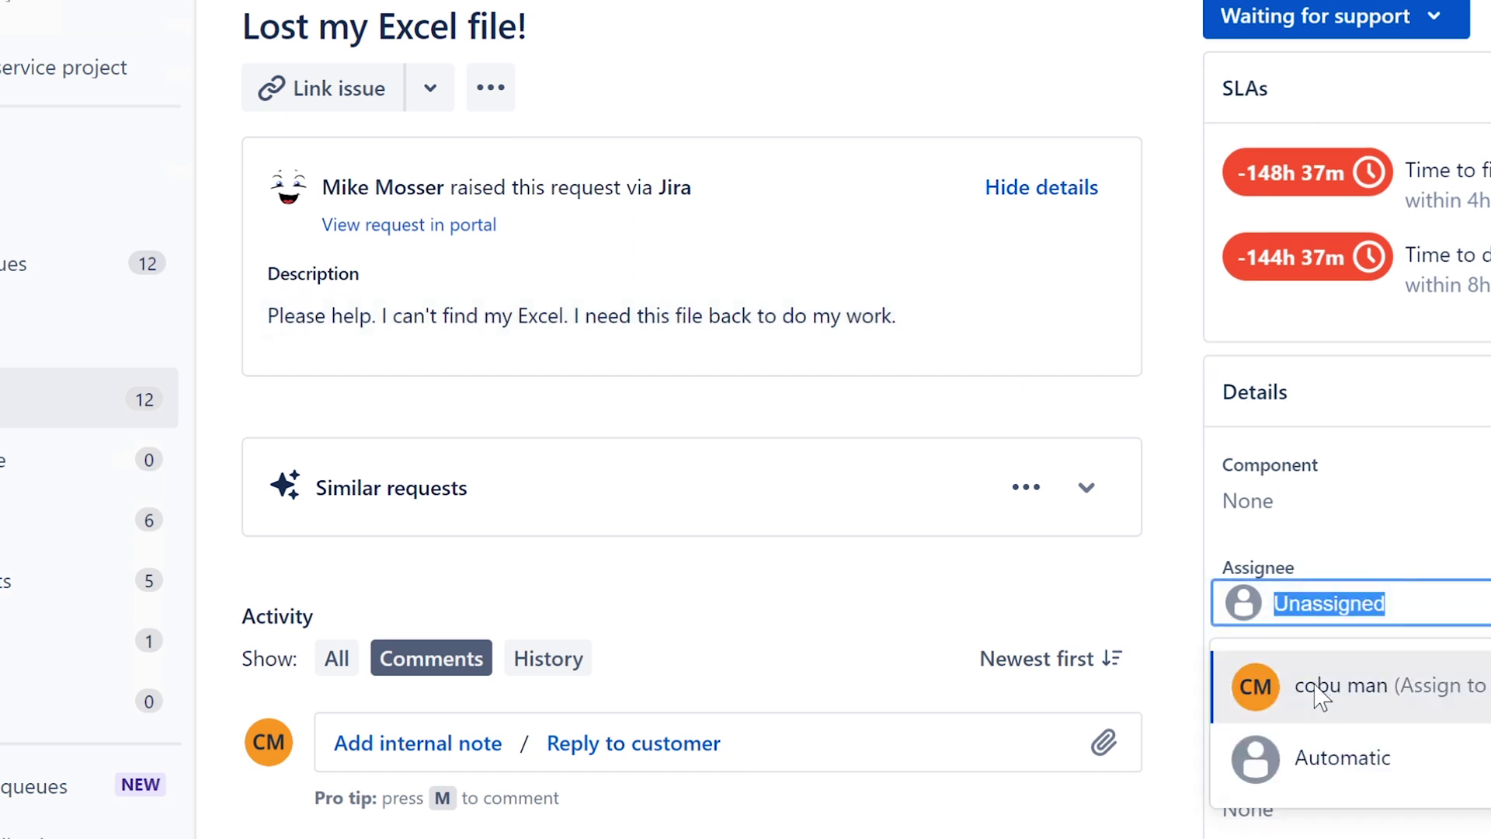
{"action": "left_click", "coordinate": [1291, 691]}
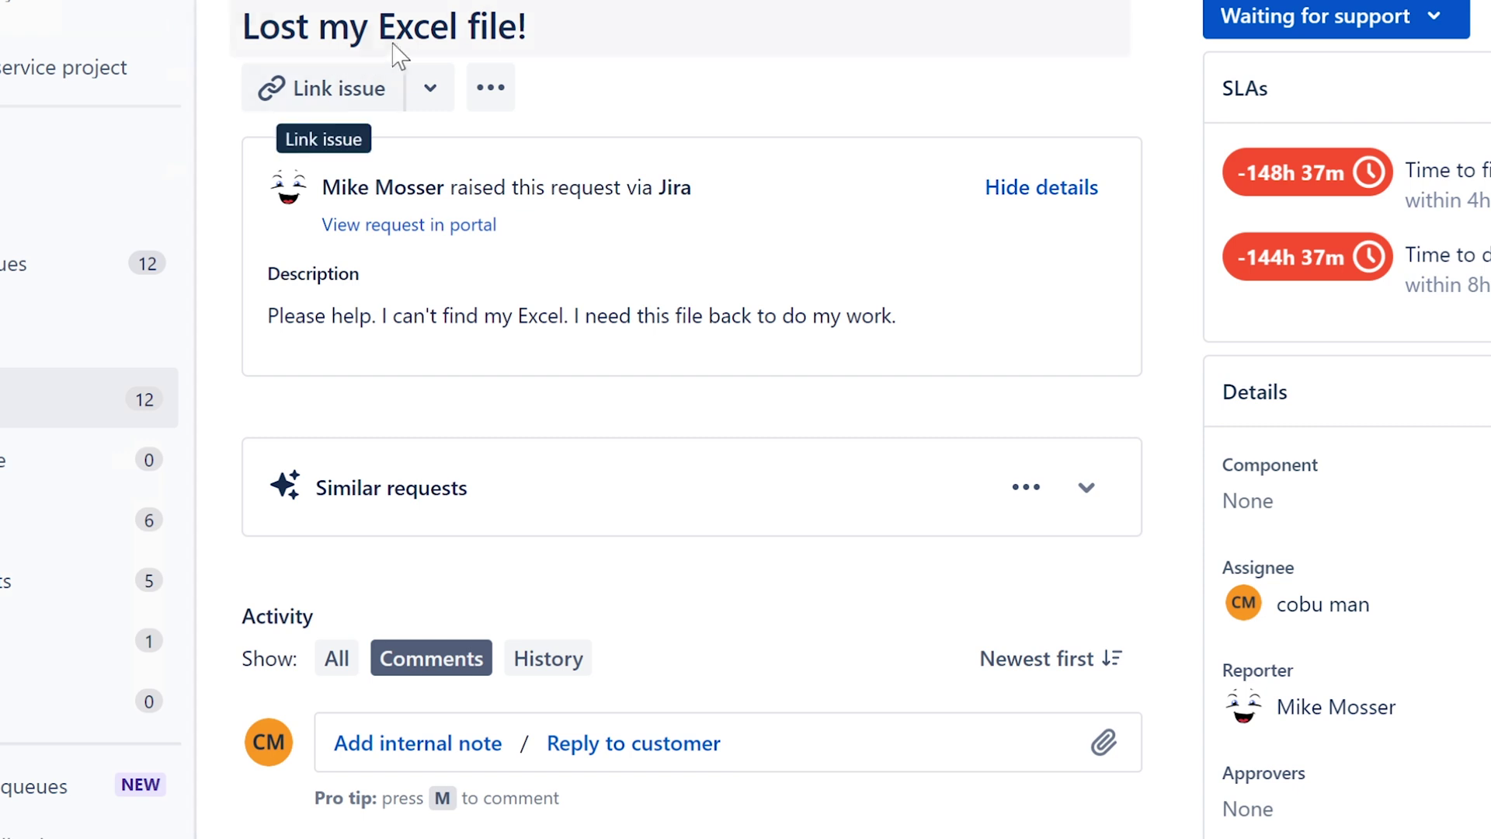
{"action": "left_click_drag", "start_coordinate": [528, 28], "coordinate": [242, 28]}
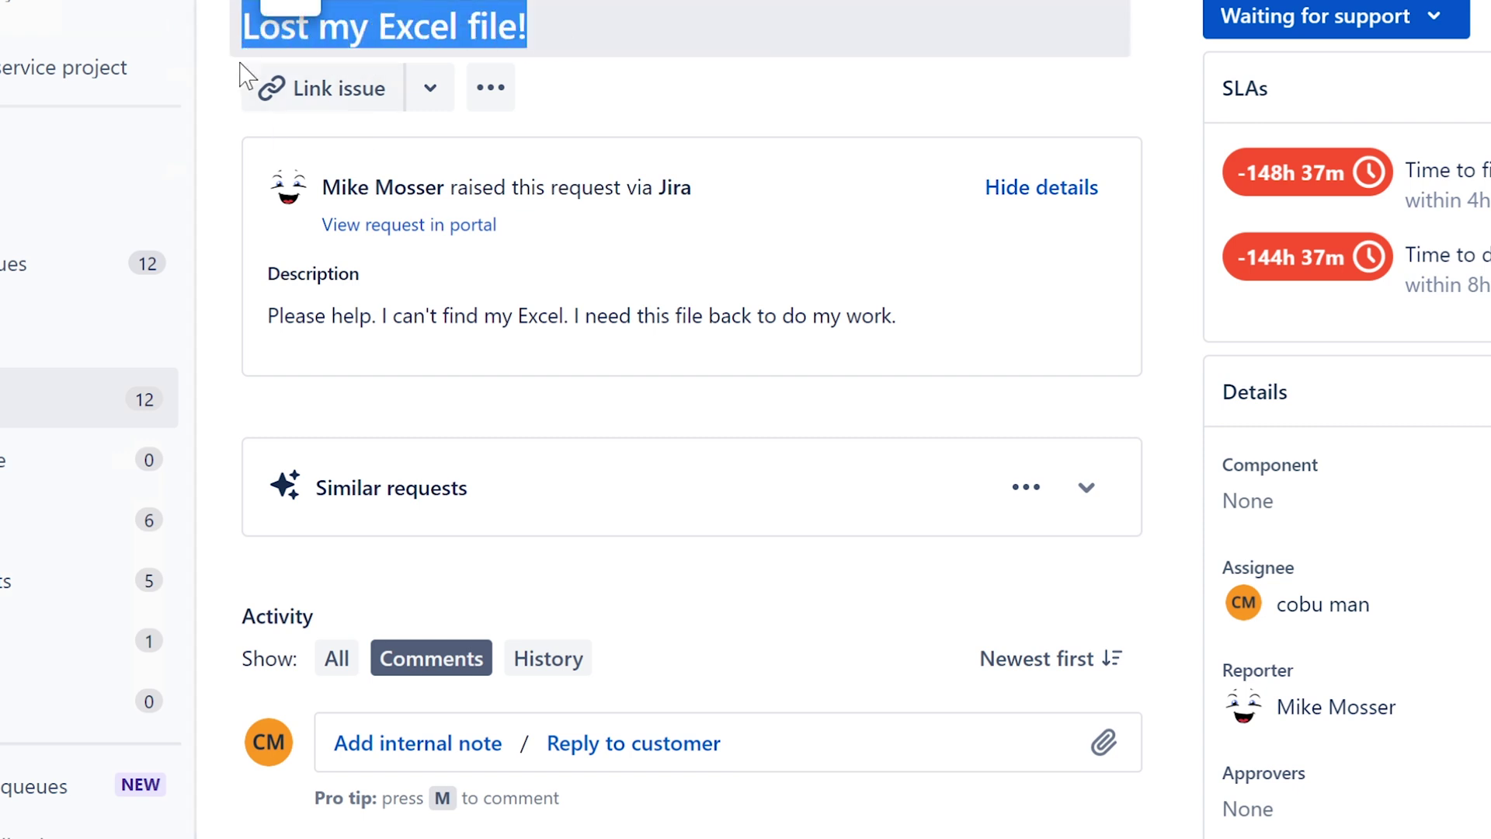
{"action": "left_click_drag", "start_coordinate": [264, 323], "coordinate": [910, 325]}
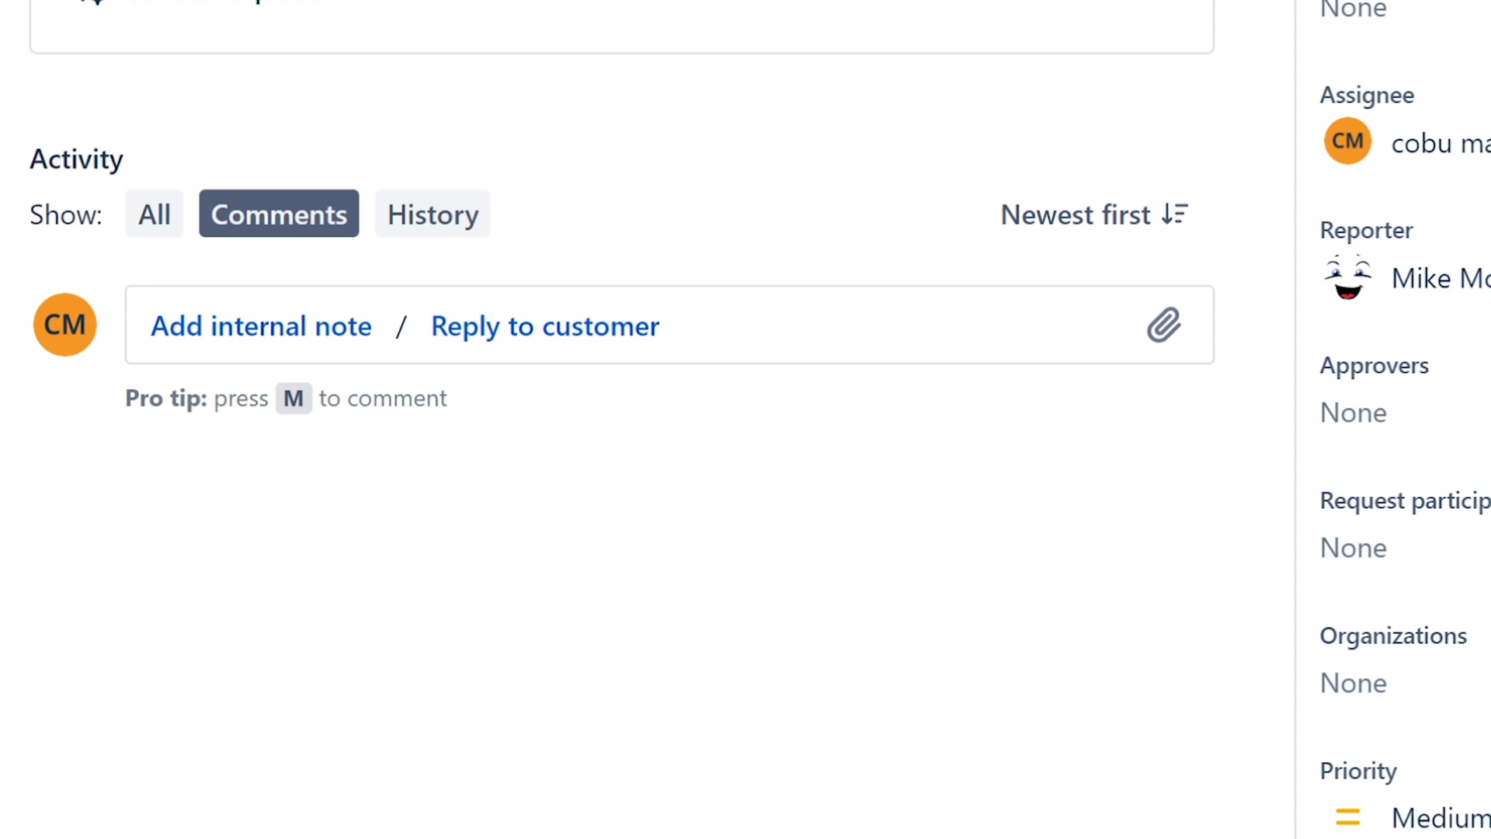
- Reply to the customer about the missing Excel file, asking for their computer name or IP address
{"action": "left_click", "coordinate": [519, 342]}
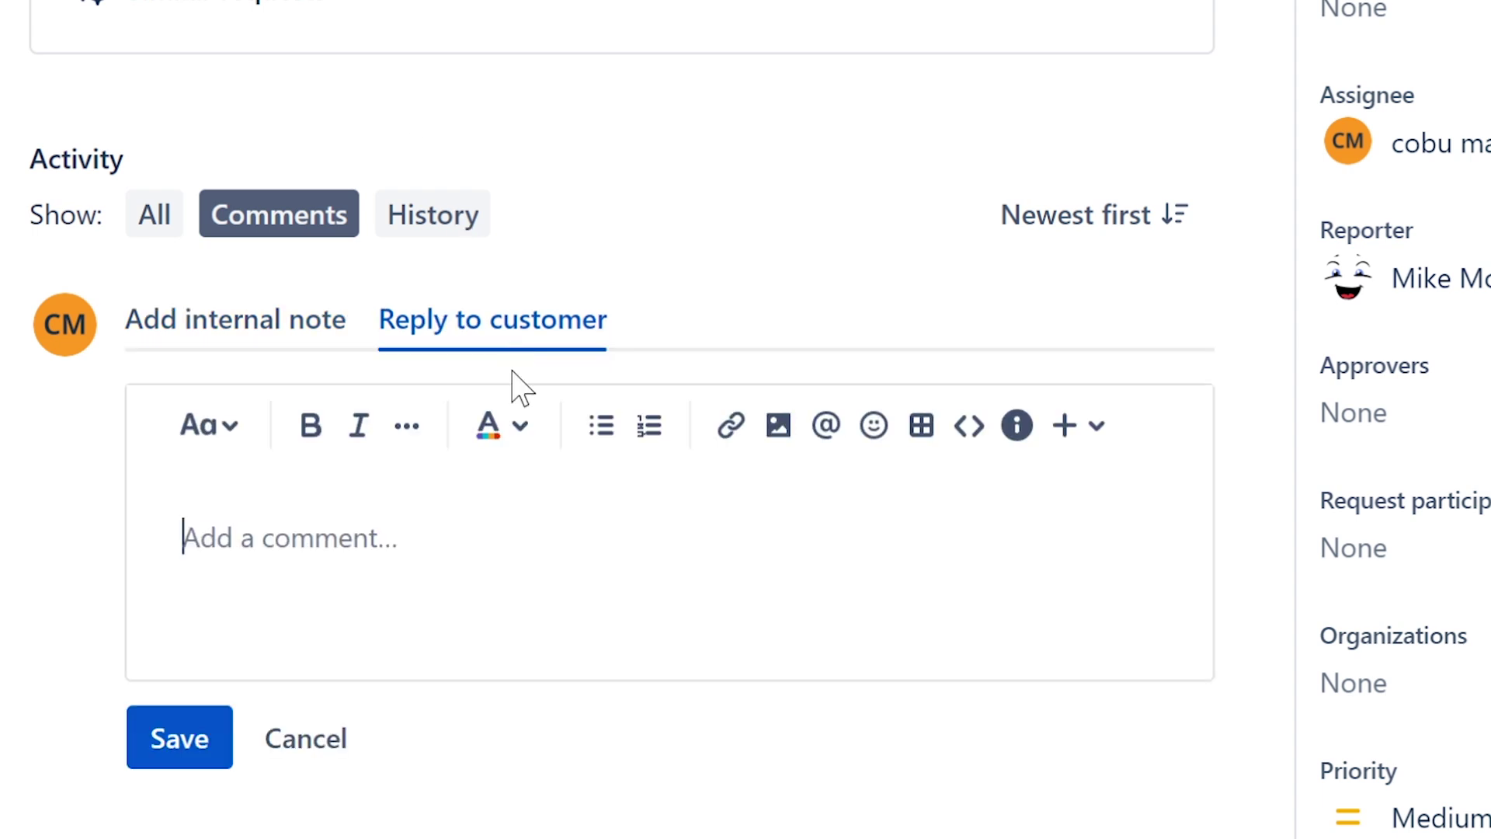
{"action": "type", "text": "Hell"}
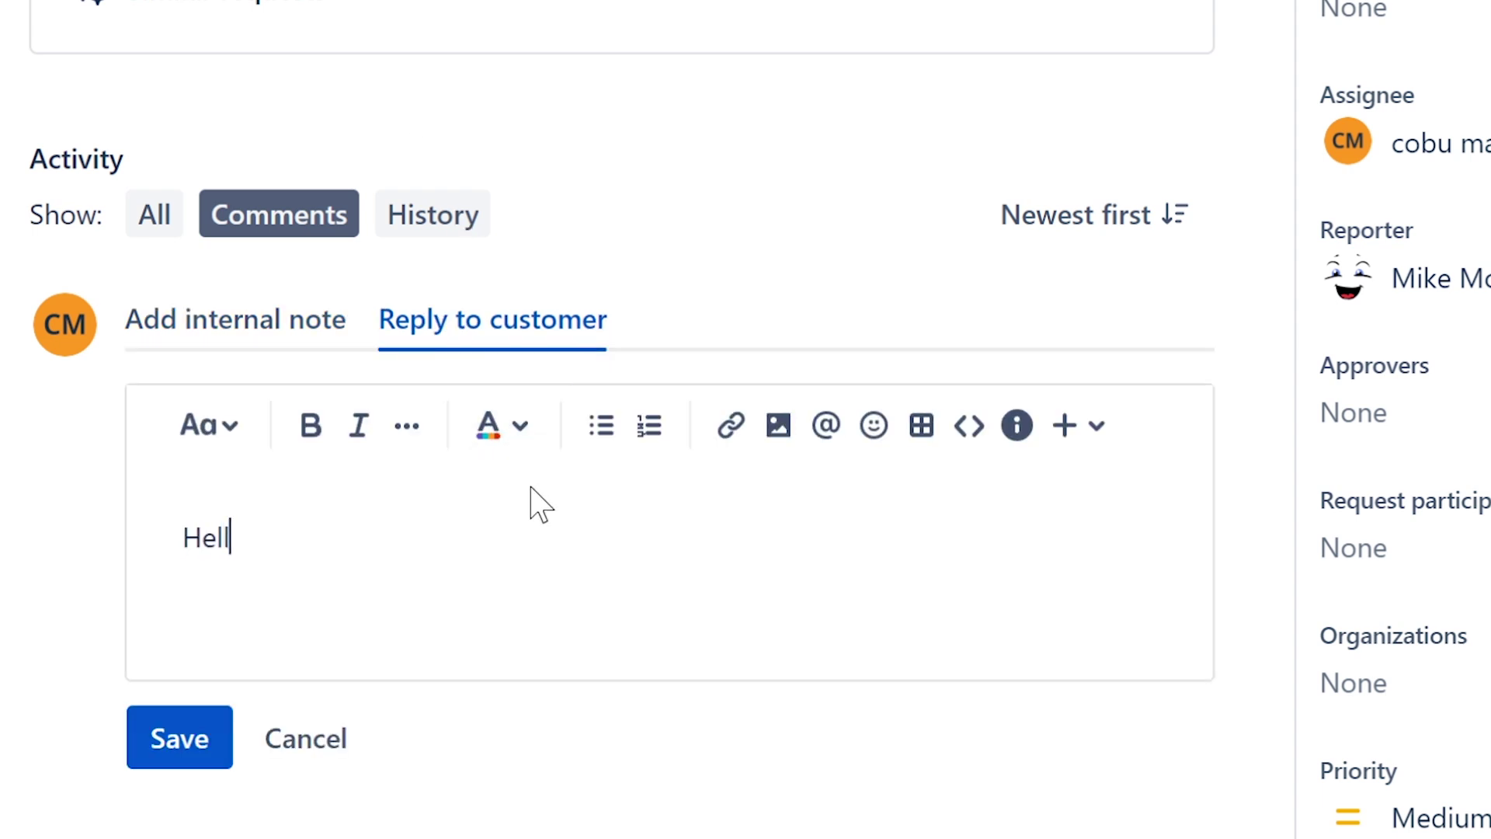
{"action": "type", "text": "o, my nam"}
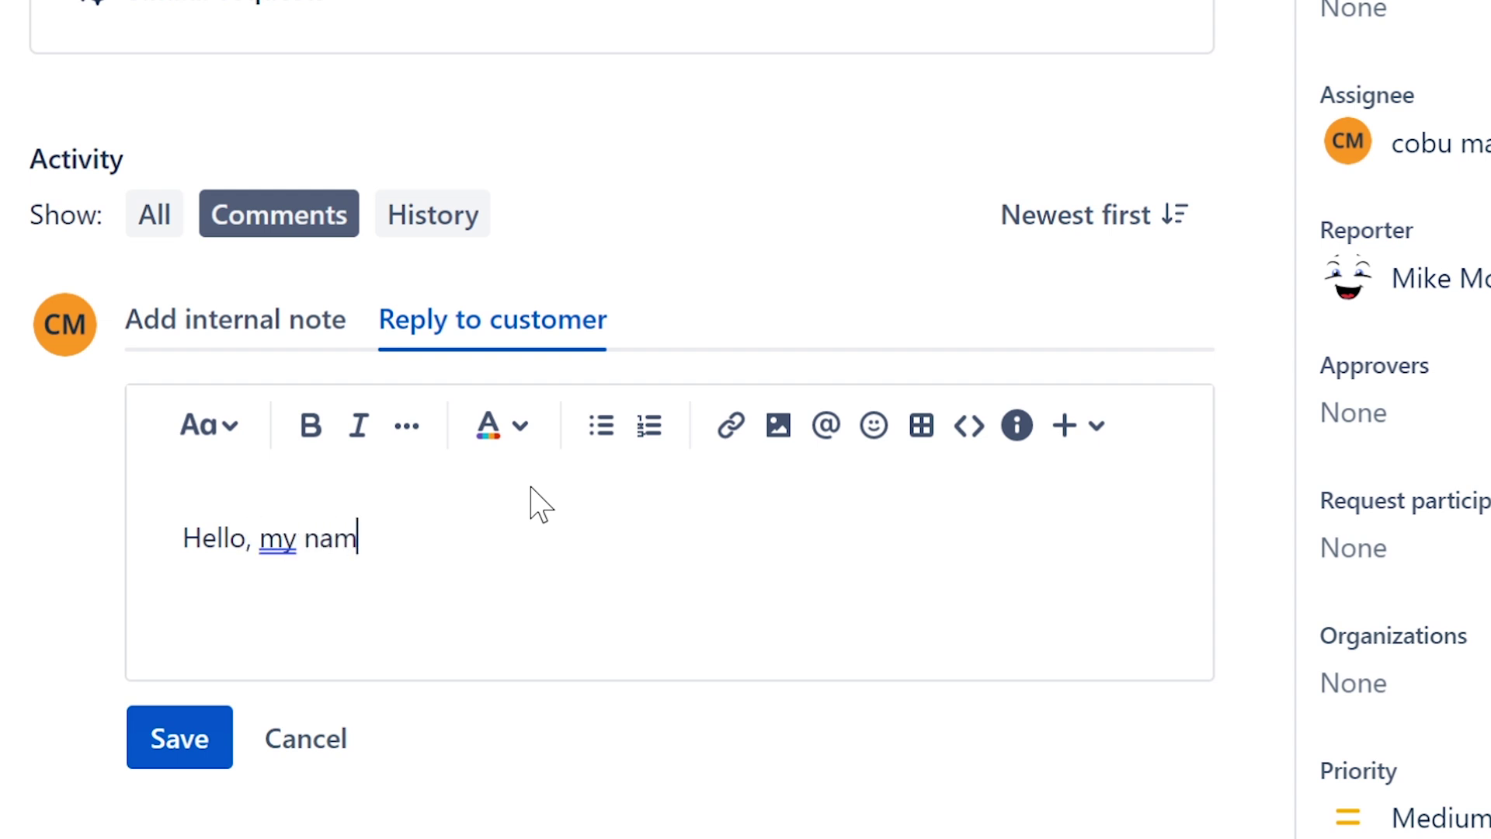
{"action": "type", "text": "e is Ervin with"}
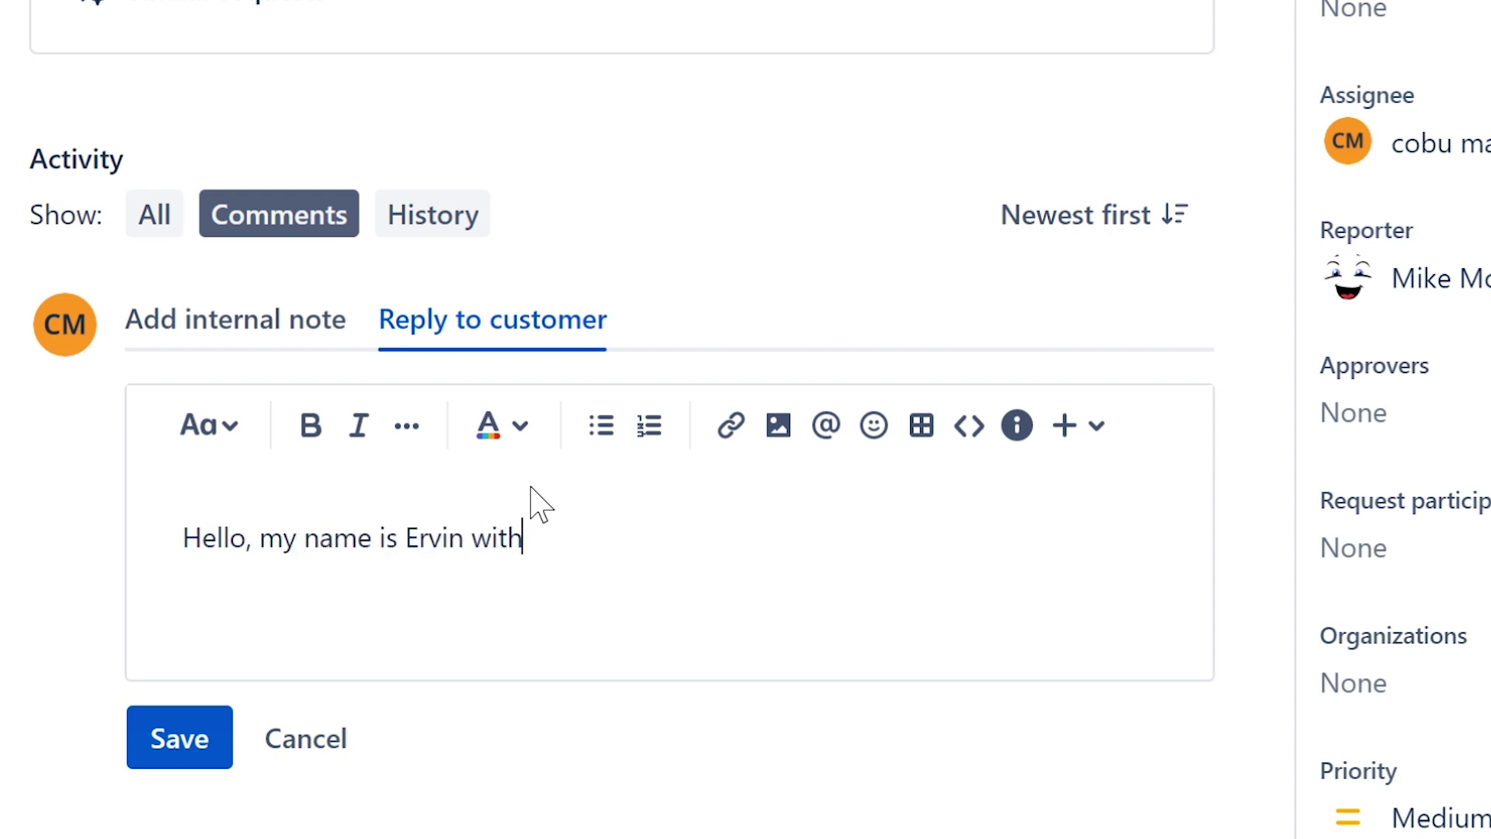
{"action": "type", "text": " Pc support."}
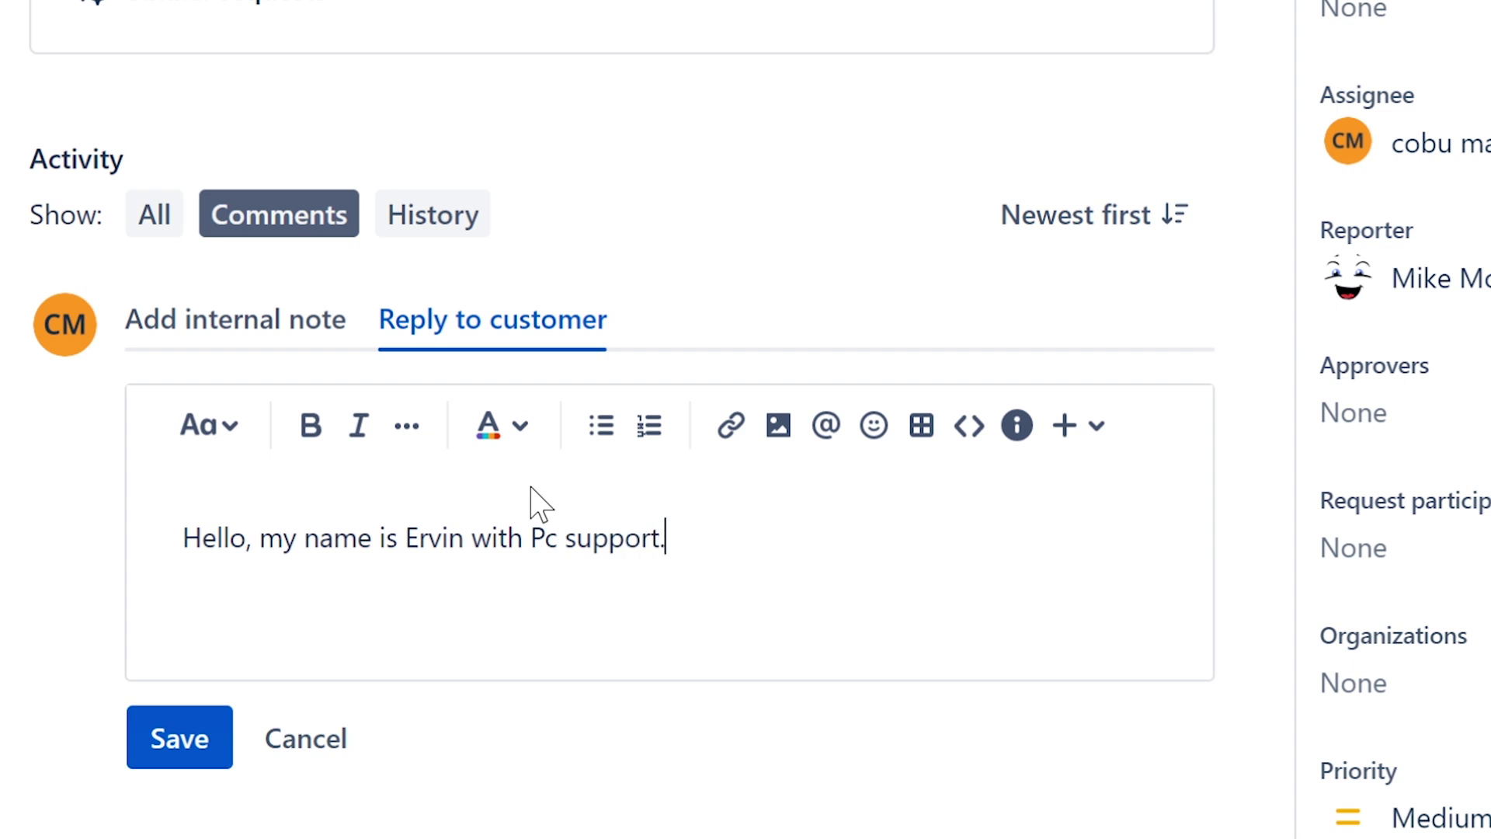
{"action": "type", "text": " can y"}
{"action": "key", "text": "BackSpace"}
{"action": "key", "text": "BackSpace"}
{"action": "type", "text": "I have yo"}
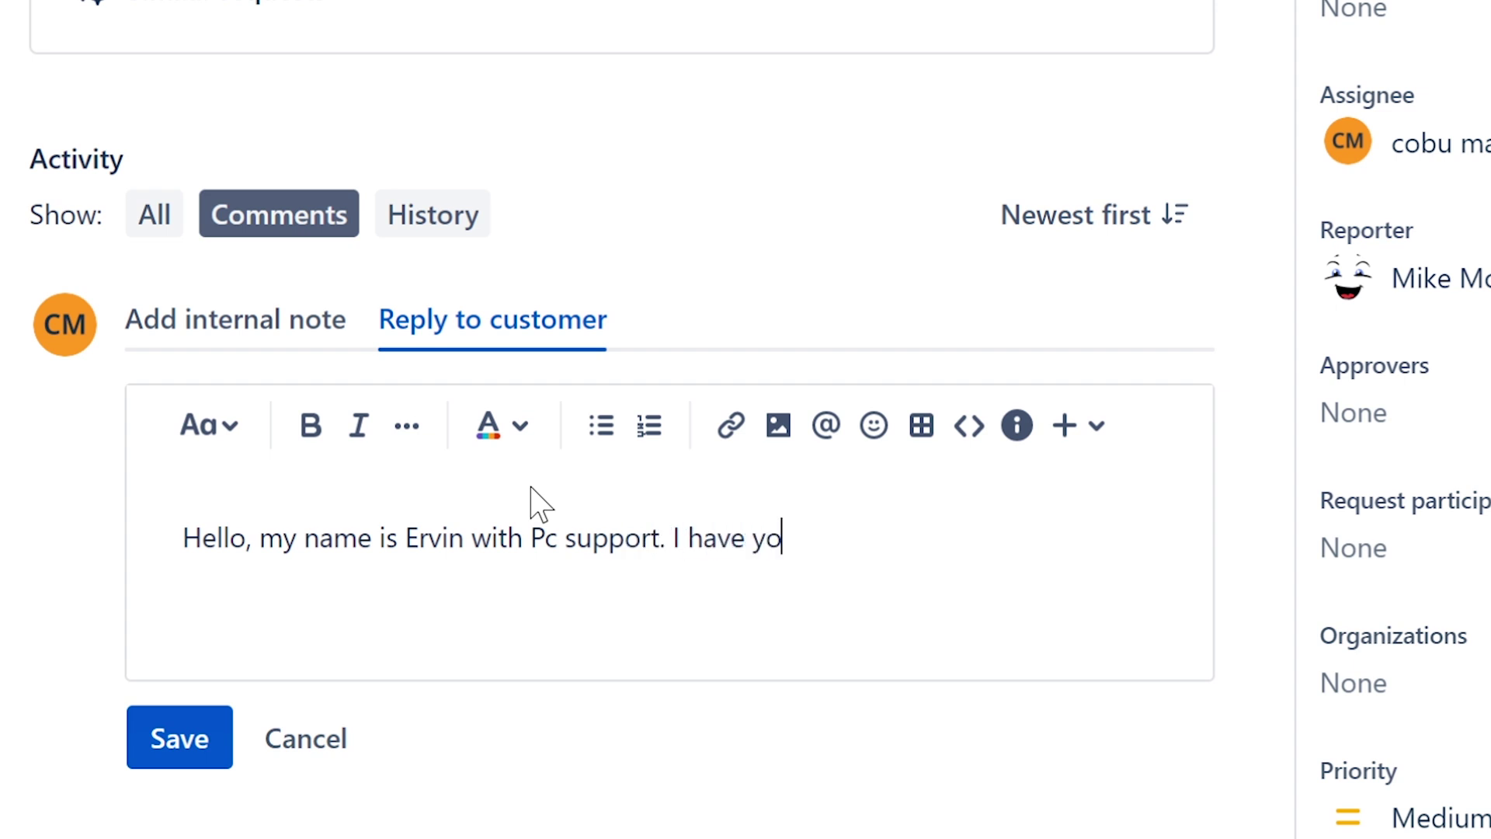
{"action": "type", "text": "ur ticket about"}
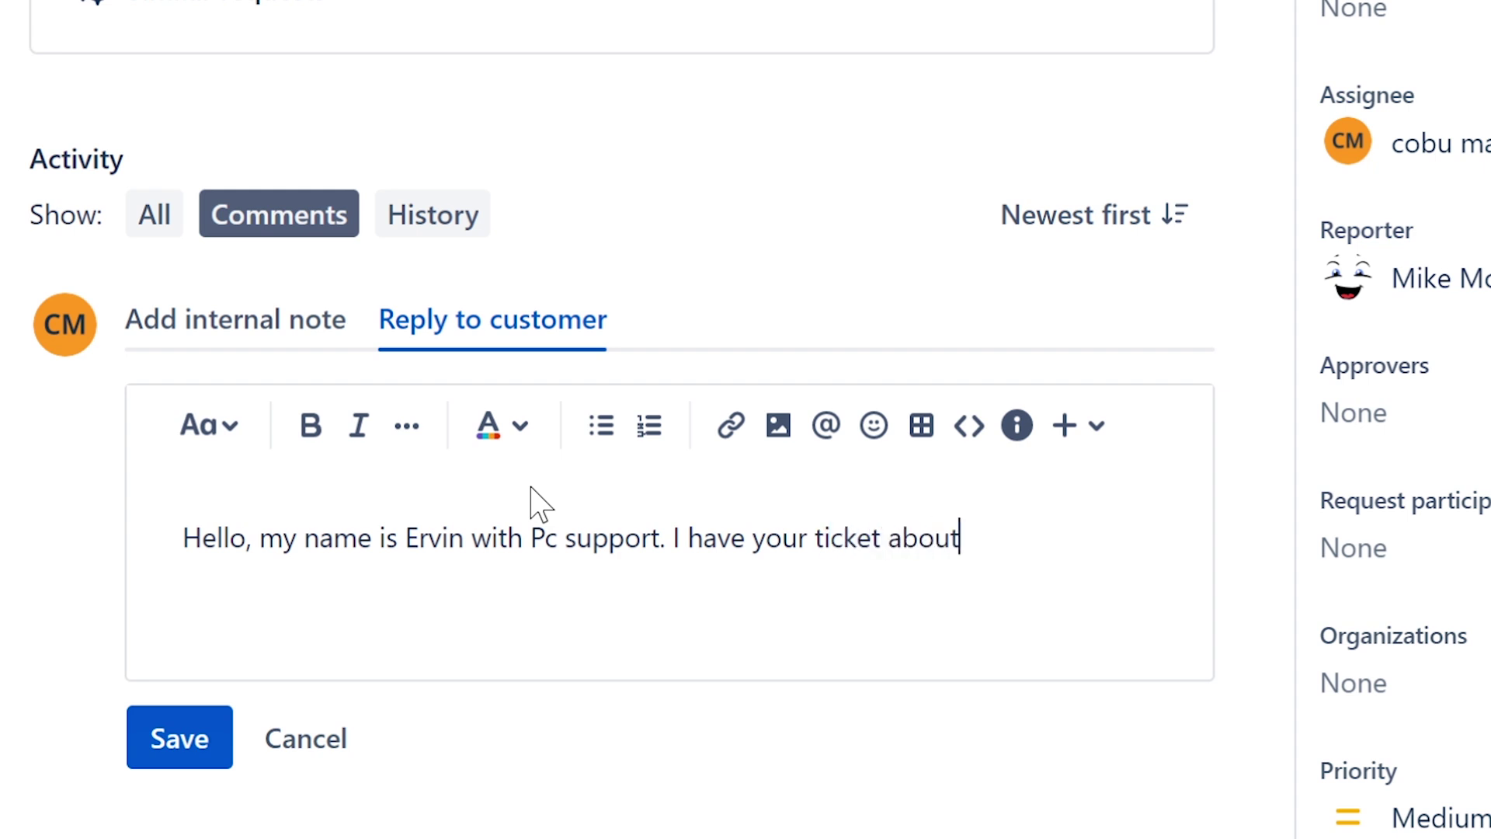
{"action": "type", "text": " missing exc"}
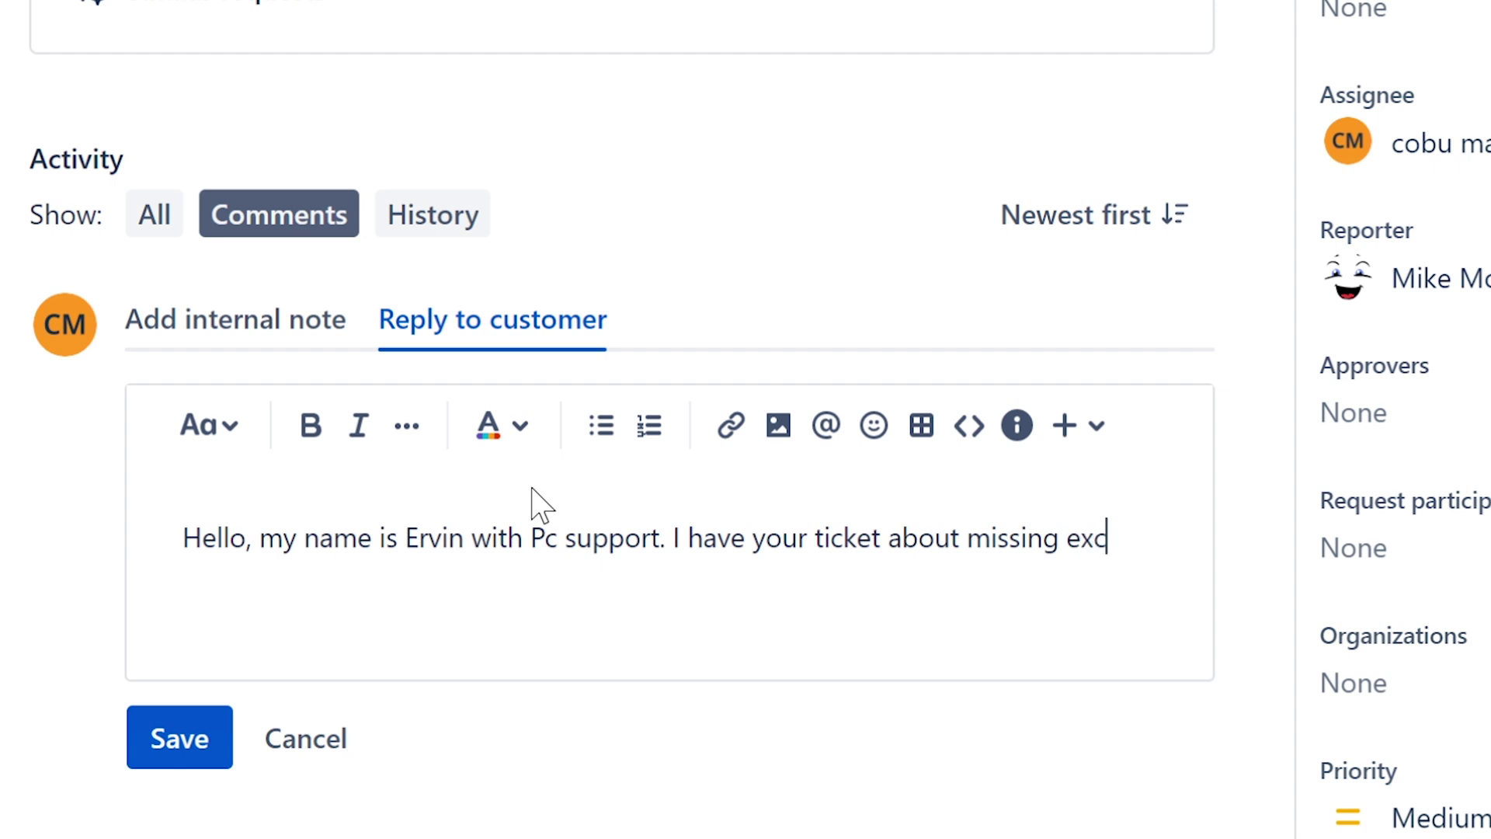
{"action": "type", "text": "el file. Can you please "}
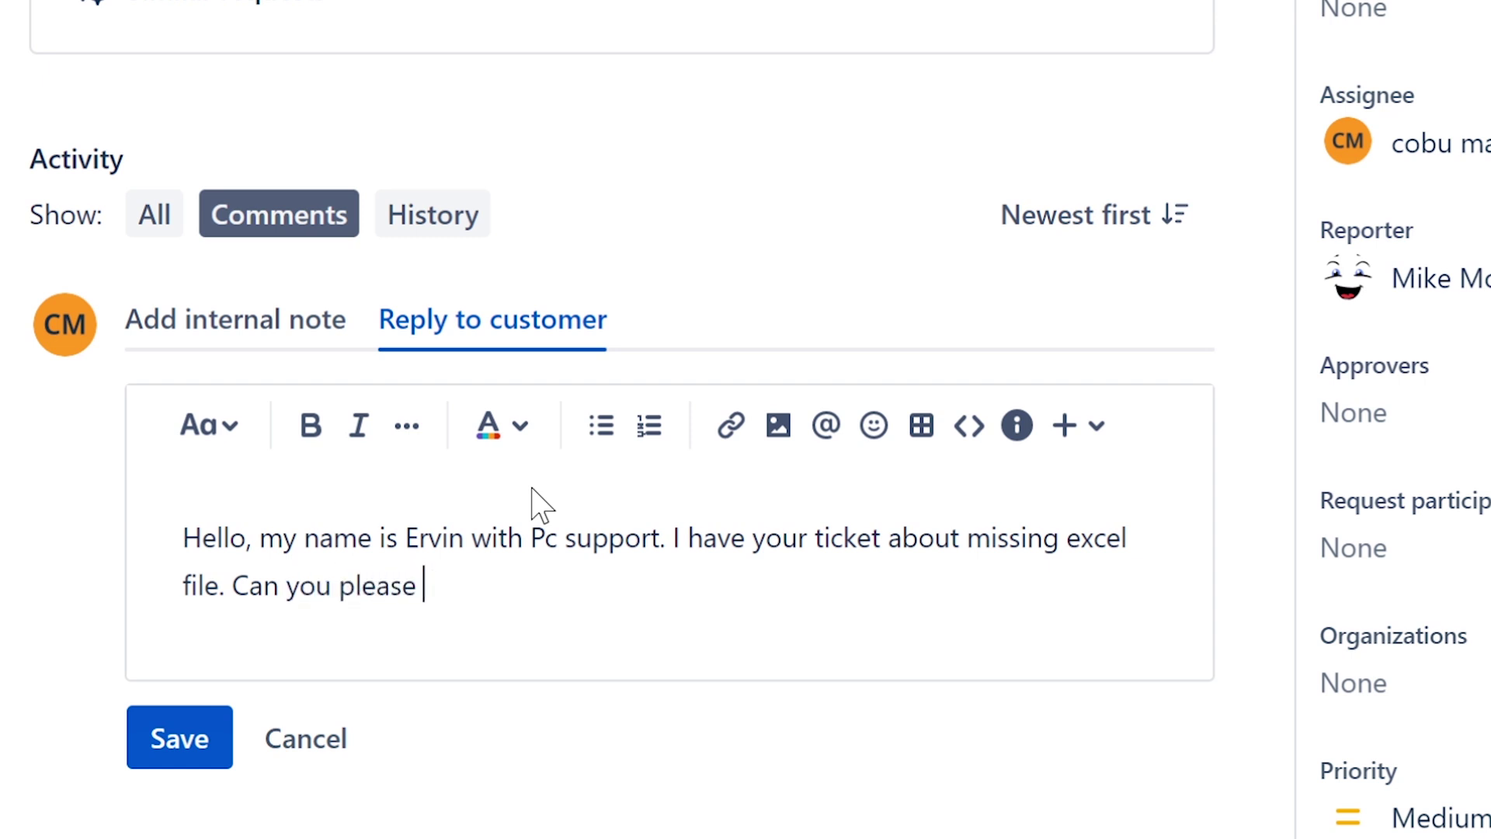
{"action": "type", "text": "provide a "}
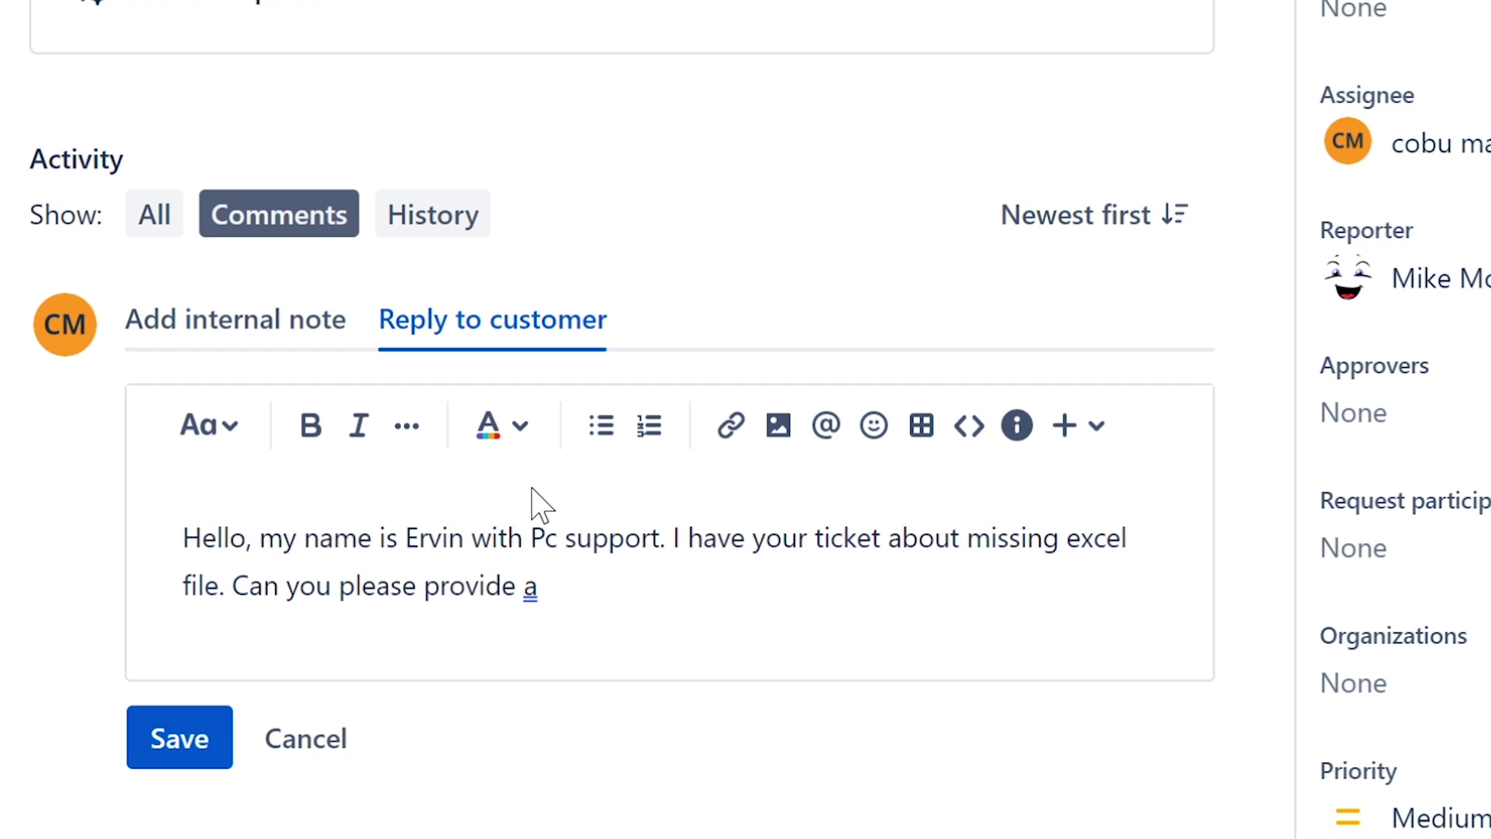
{"action": "type", "text": "computer"}
{"action": "key", "text": "BackSpace"}
{"action": "key", "text": "BackSpace"}
{"action": "key", "text": "BackSpace"}
{"action": "key", "text": "BackSpace"}
{"action": "key", "text": "BackSpace"}
{"action": "key", "text": "BackSpace"}
{"action": "key", "text": "BackSpace"}
{"action": "key", "text": "BackSpace"}
{"action": "key", "text": "BackSpace"}
{"action": "key", "text": "BackSpace"}
{"action": "key", "text": "BackSpace"}
{"action": "key", "text": "BackSpace"}
{"action": "key", "text": "BackSpace"}
{"action": "key", "text": "BackSpace"}
{"action": "key", "text": "BackSpace"}
{"action": "key", "text": "BackSpace"}
{"action": "key", "text": "BackSpace"}
{"action": "key", "text": "BackSpace"}
{"action": "key", "text": "BackSpace"}
{"action": "type", "text": "send me your "}
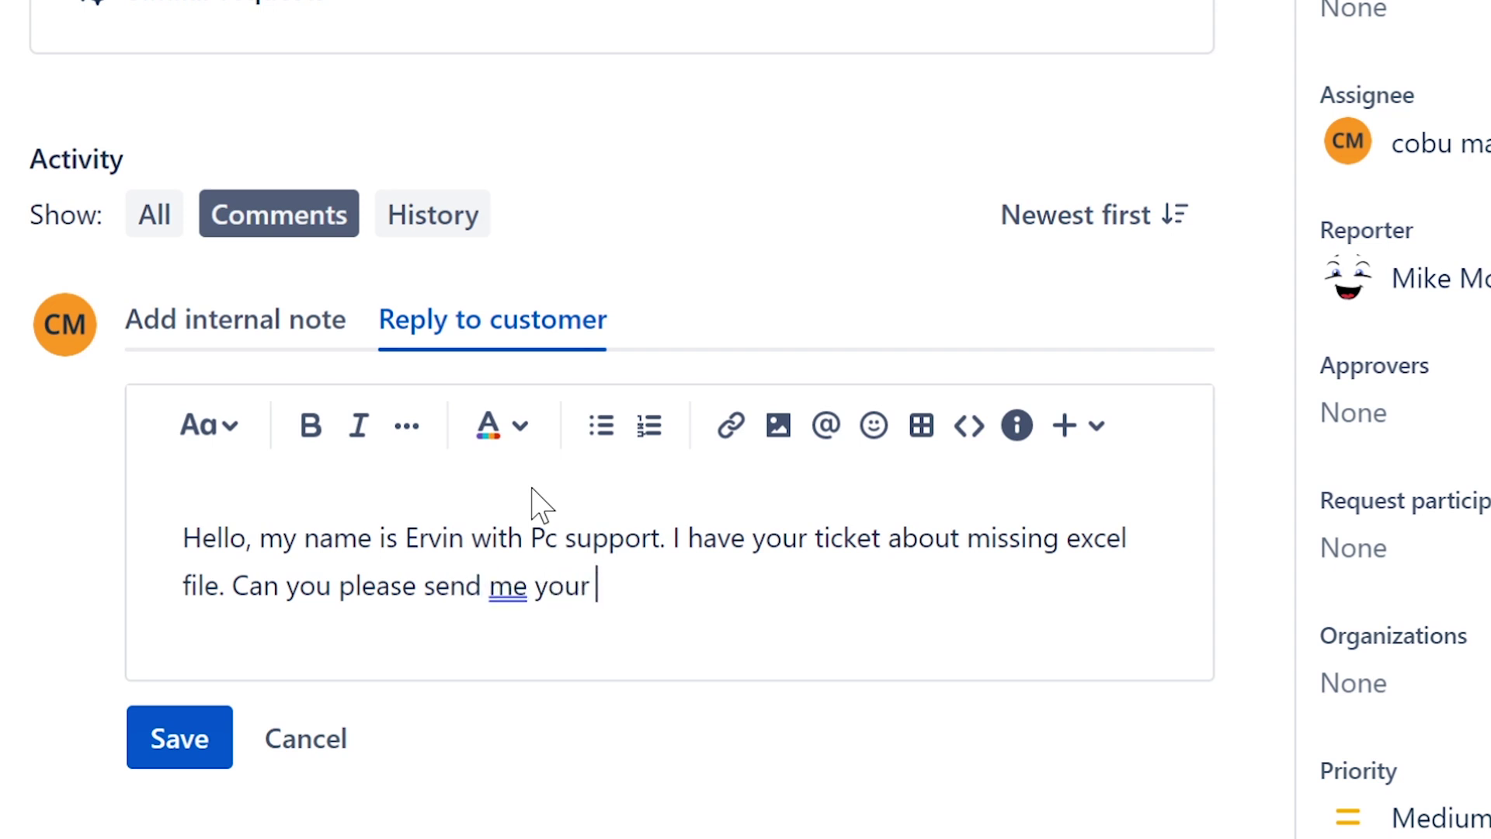
{"action": "type", "text": "computer name of"}
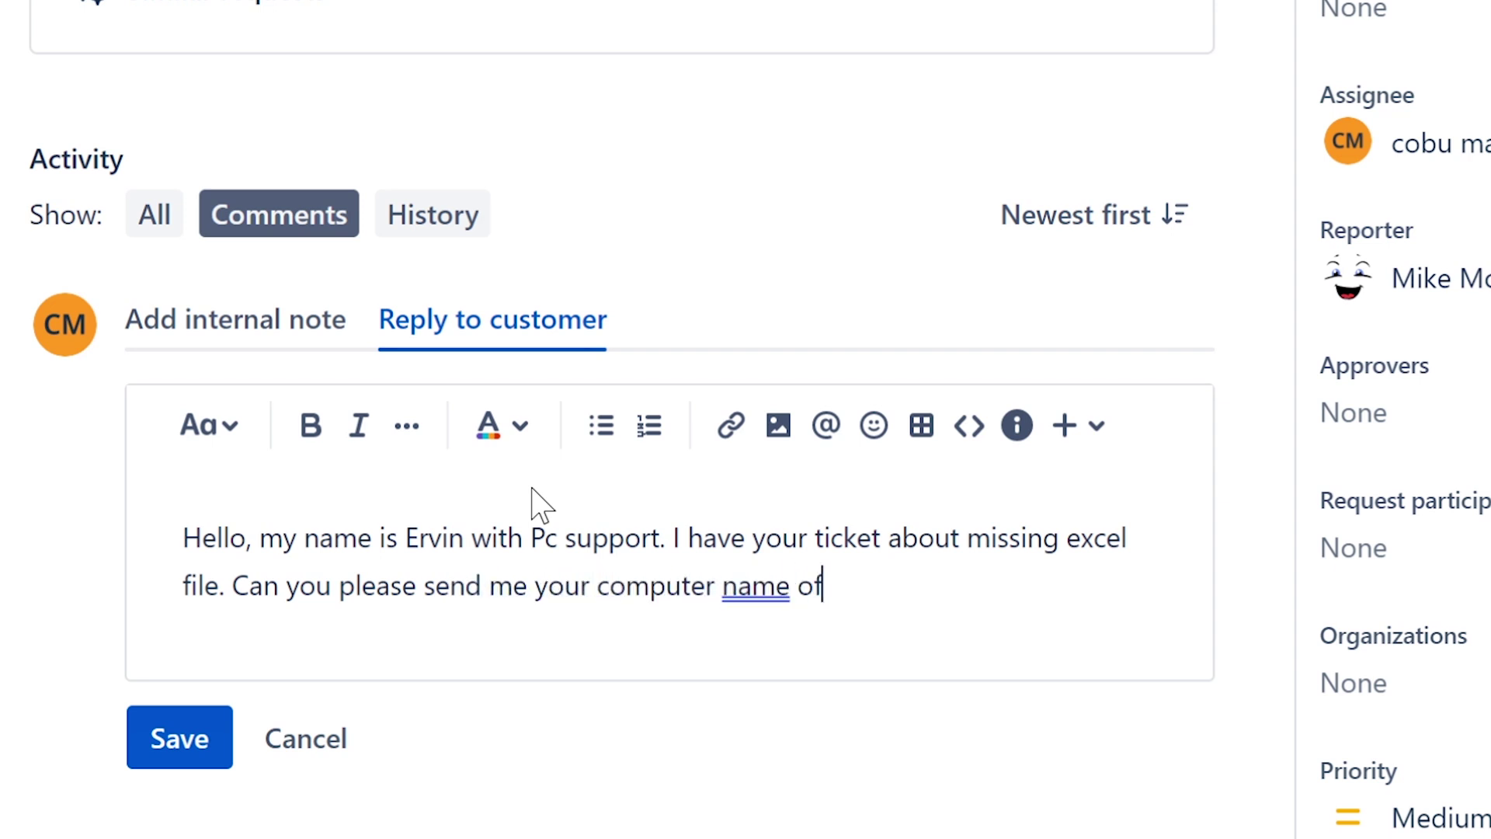
{"action": "type", "text": "r ip"}
{"action": "key", "text": "BackSpace"}
{"action": "key", "text": "BackSpace"}
{"action": "key", "text": "BackSpace"}
{"action": "key", "text": "BackSpace"}
{"action": "key", "text": "BackSpace"}
{"action": "type", "text": "r ip address "}
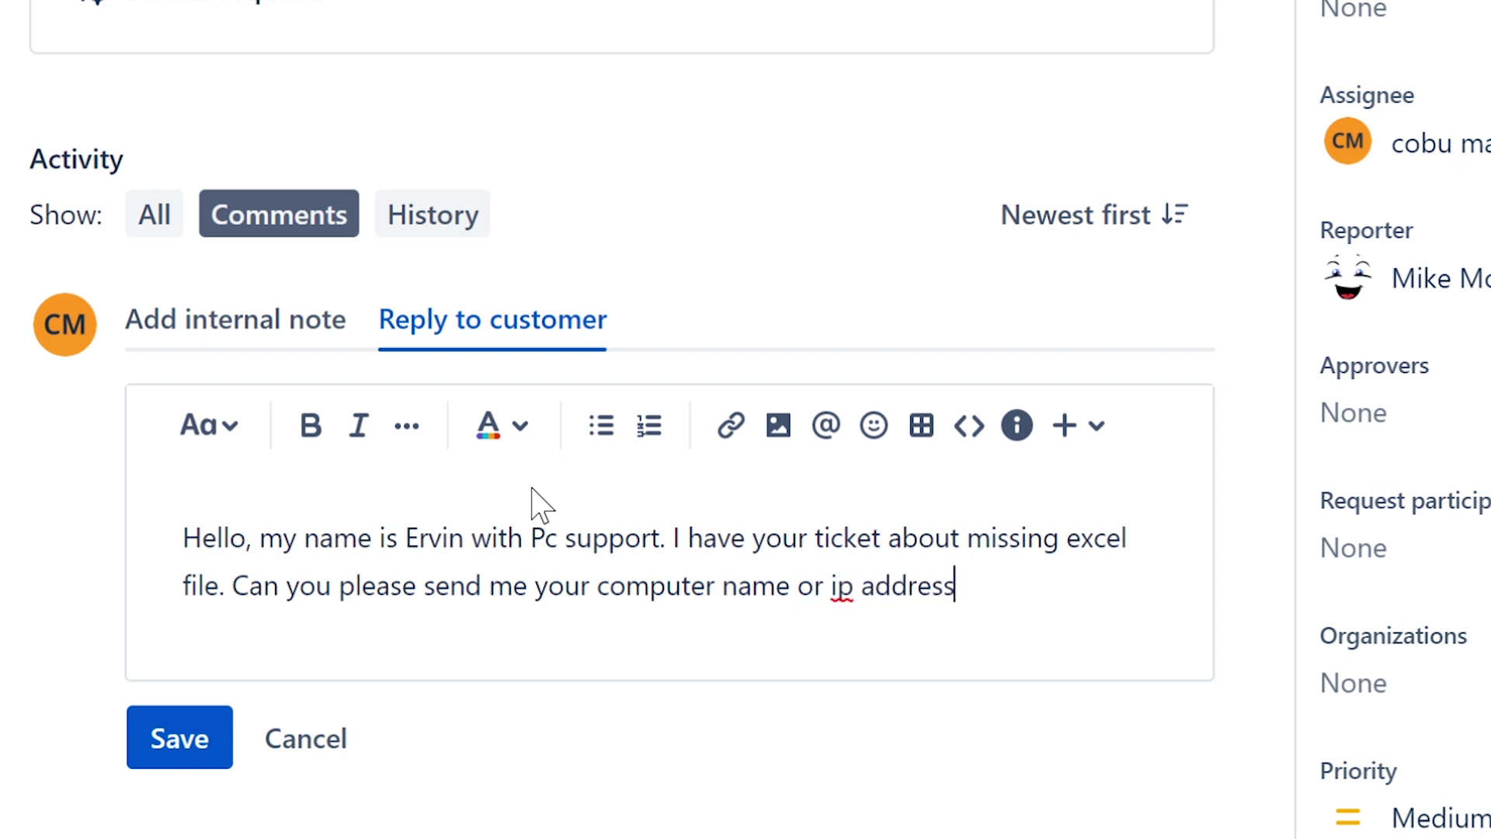
{"action": "type", "text": "so that I ca"}
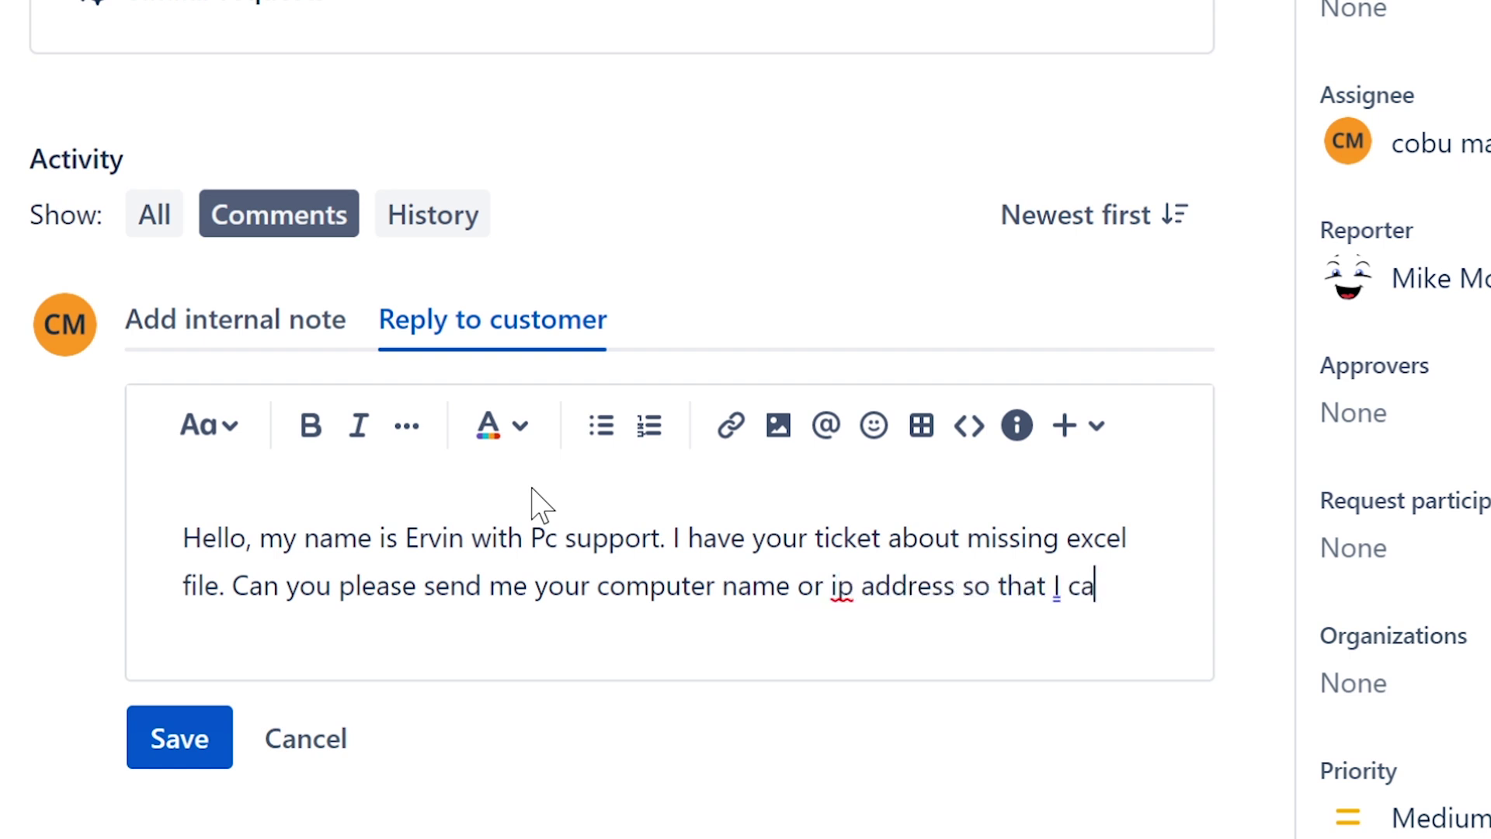
{"action": "type", "text": "n take a loo"}
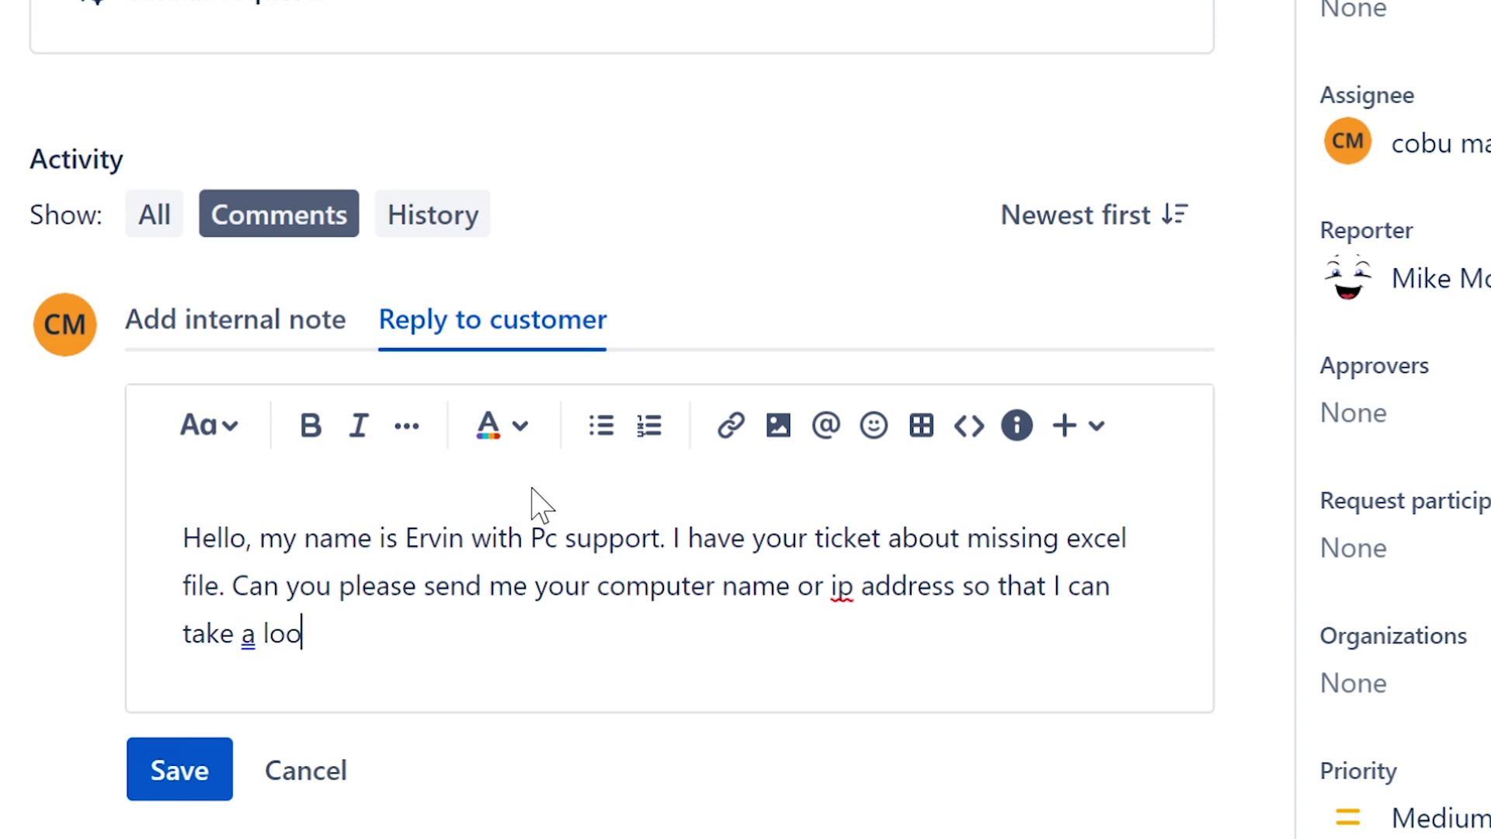
{"action": "type", "text": "k."}
{"action": "type", "text": "Ervin"}
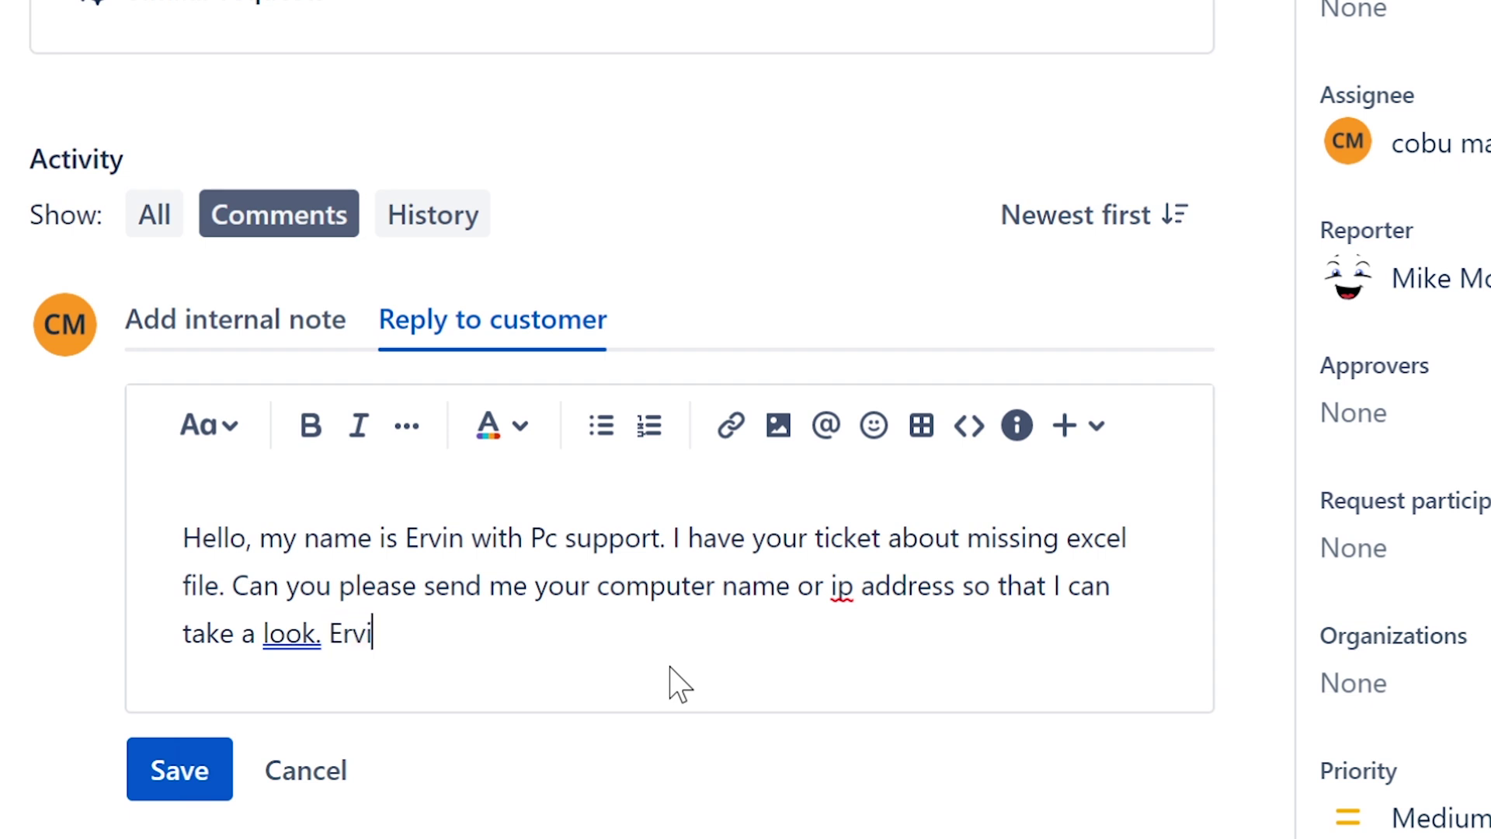
{"action": "left_click", "coordinate": [196, 785]}
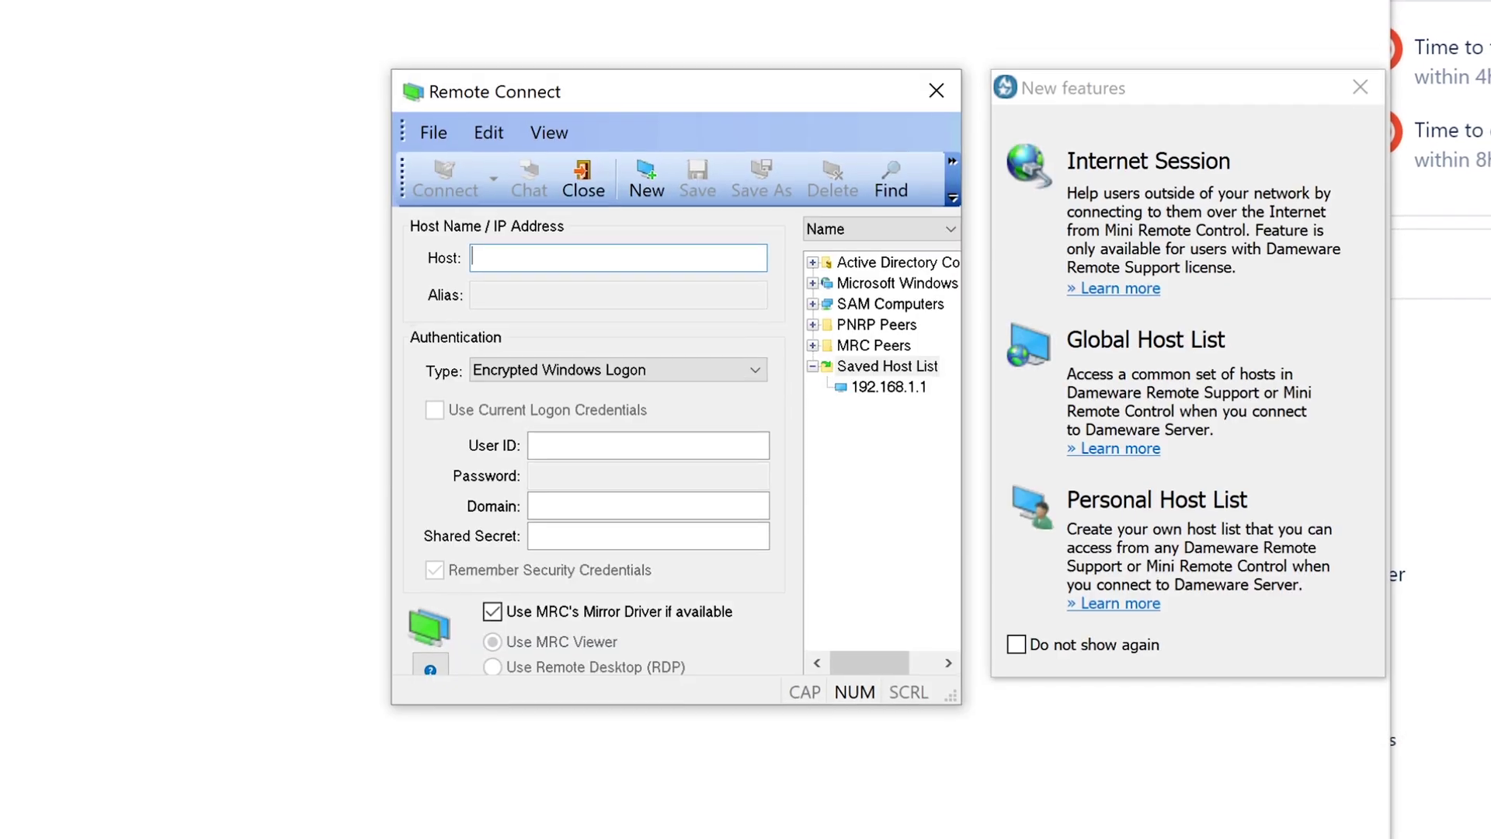
- Close the Remote Connect dialog and the disconnected Dameware Mini Remote Control window
{"action": "left_click", "coordinate": [940, 147]}
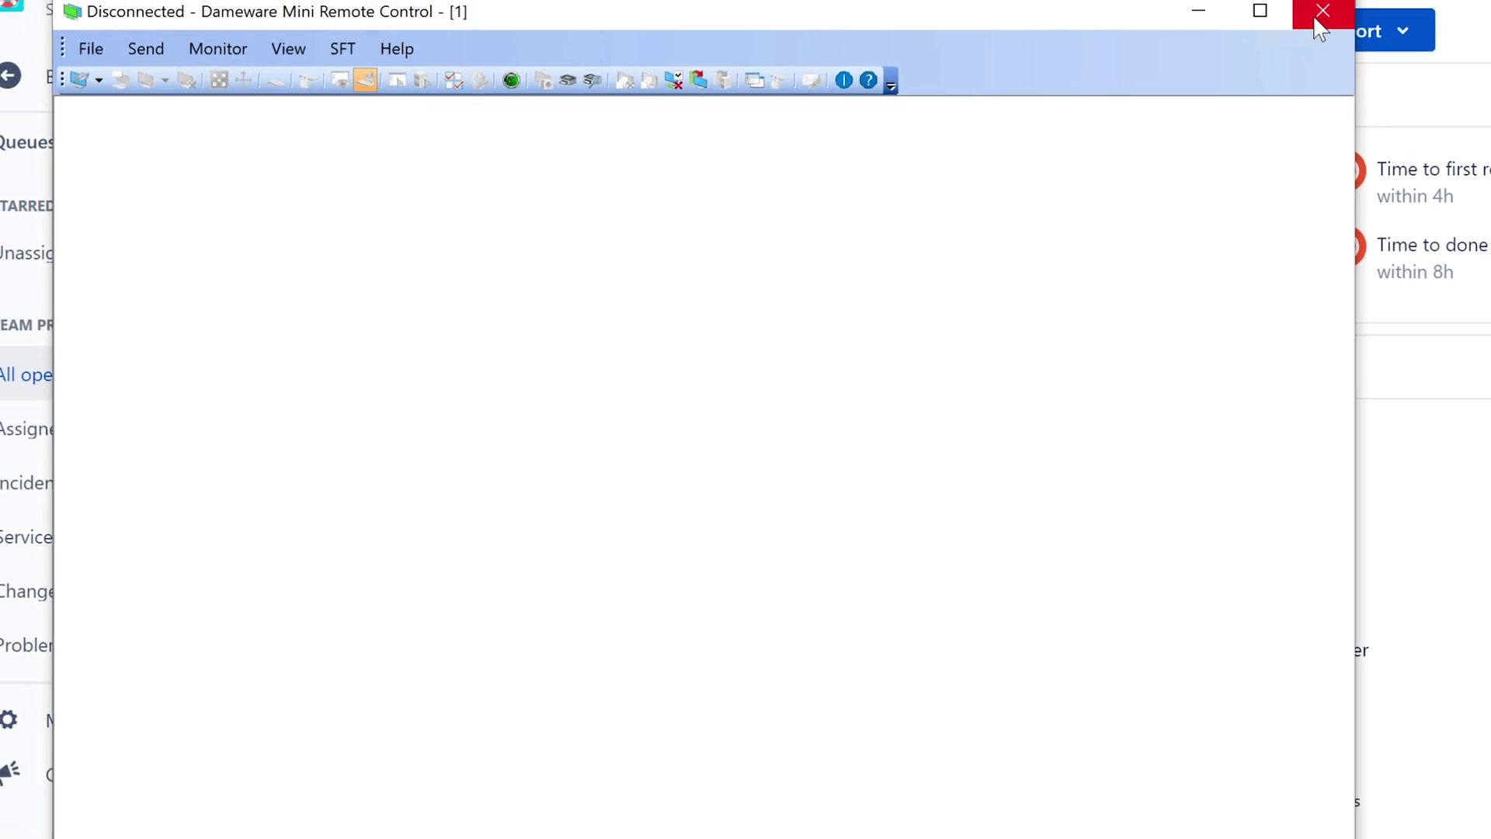
{"action": "left_click", "coordinate": [1321, 10]}
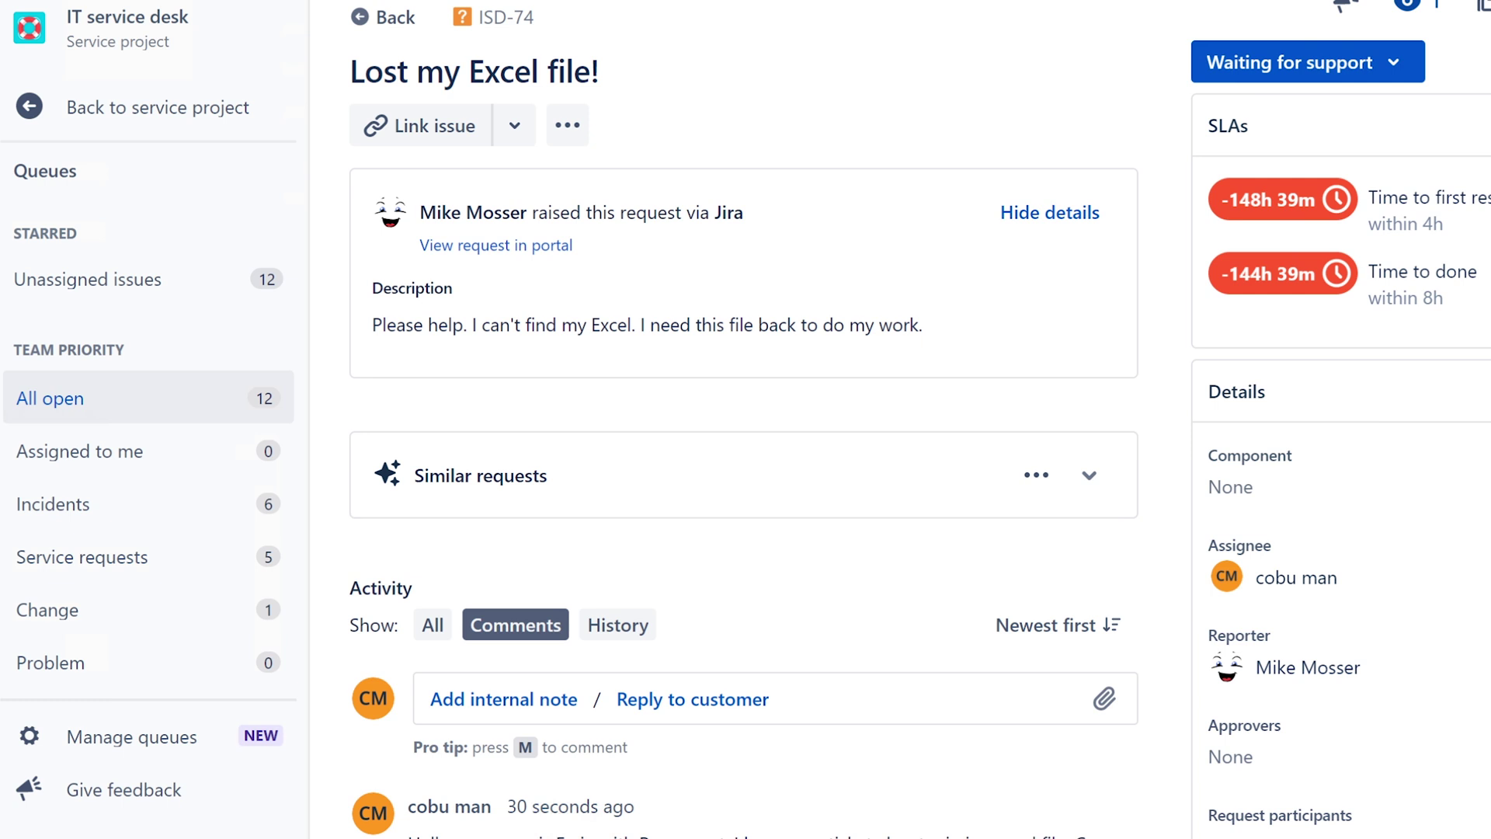
- Open File Explorer's Recycle Bin and bring up restore options for a deleted item
{"action": "key", "text": "super+e"}
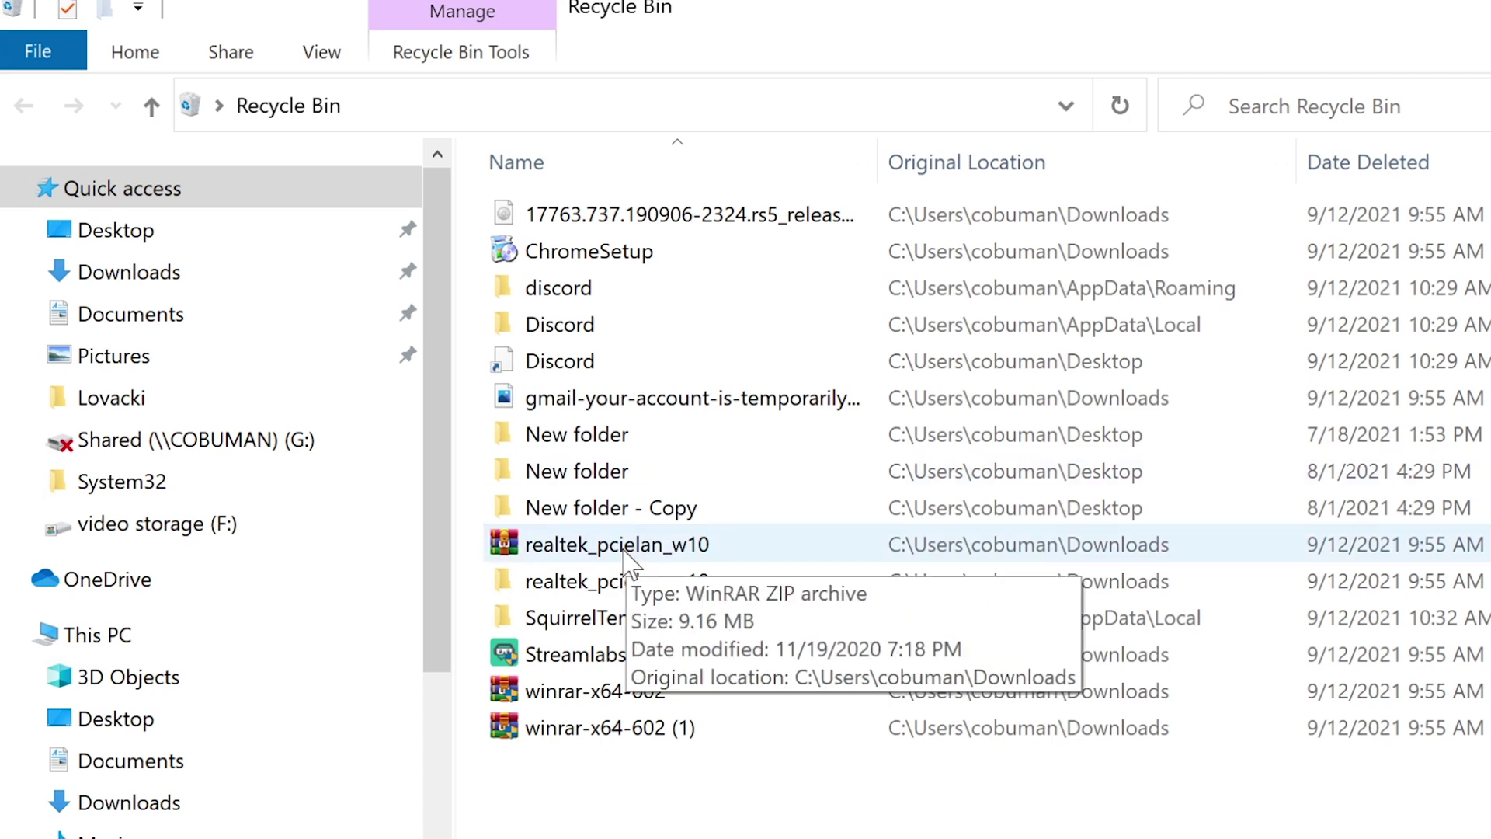
{"action": "right_click", "coordinate": [629, 509]}
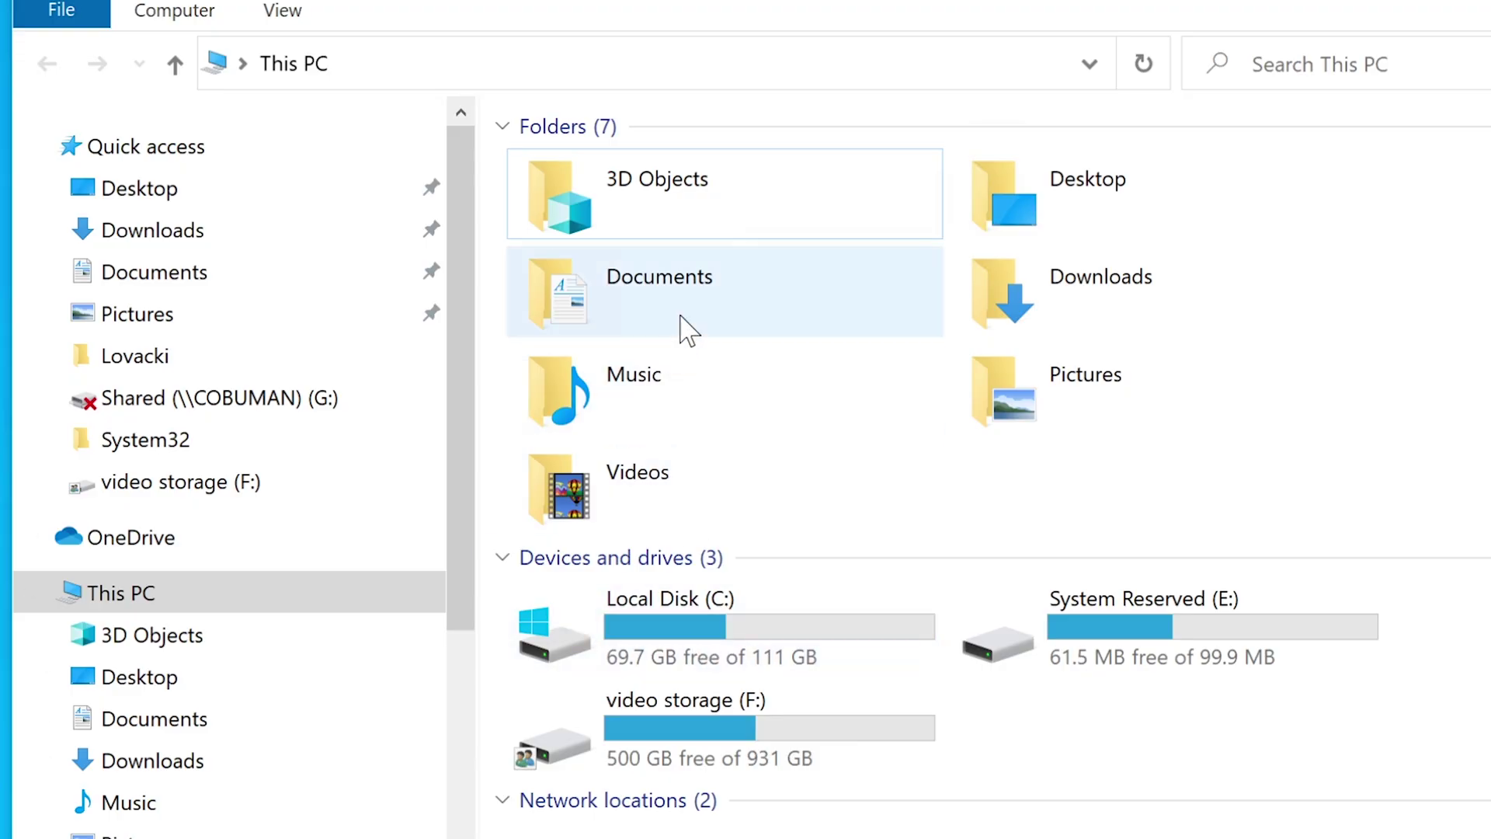
- Open the Documents folder and undo moving New Text Document into the Zoom folder
{"action": "double_click", "coordinate": [688, 307]}
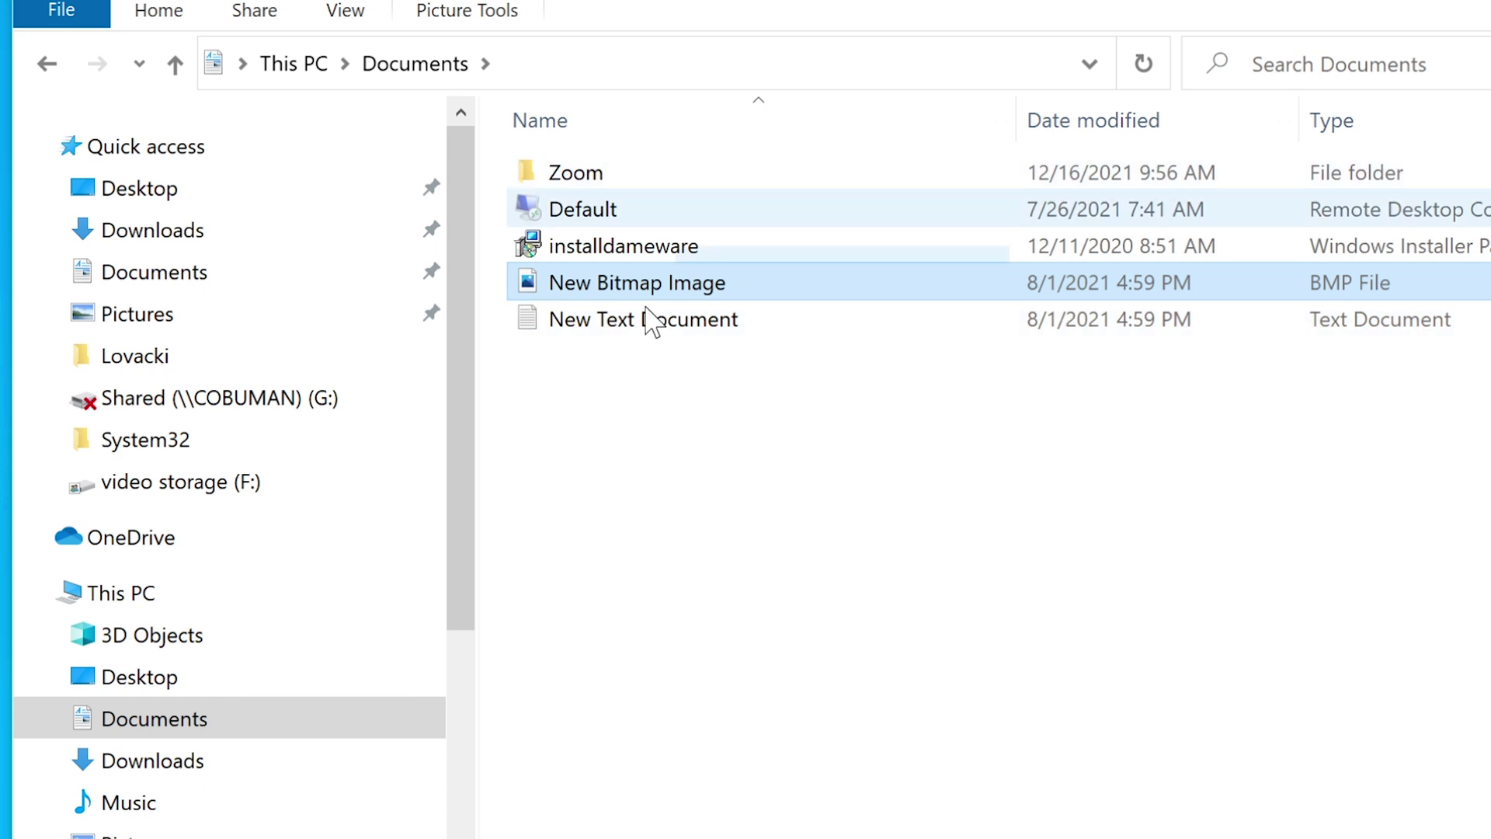
{"action": "right_click", "coordinate": [617, 471]}
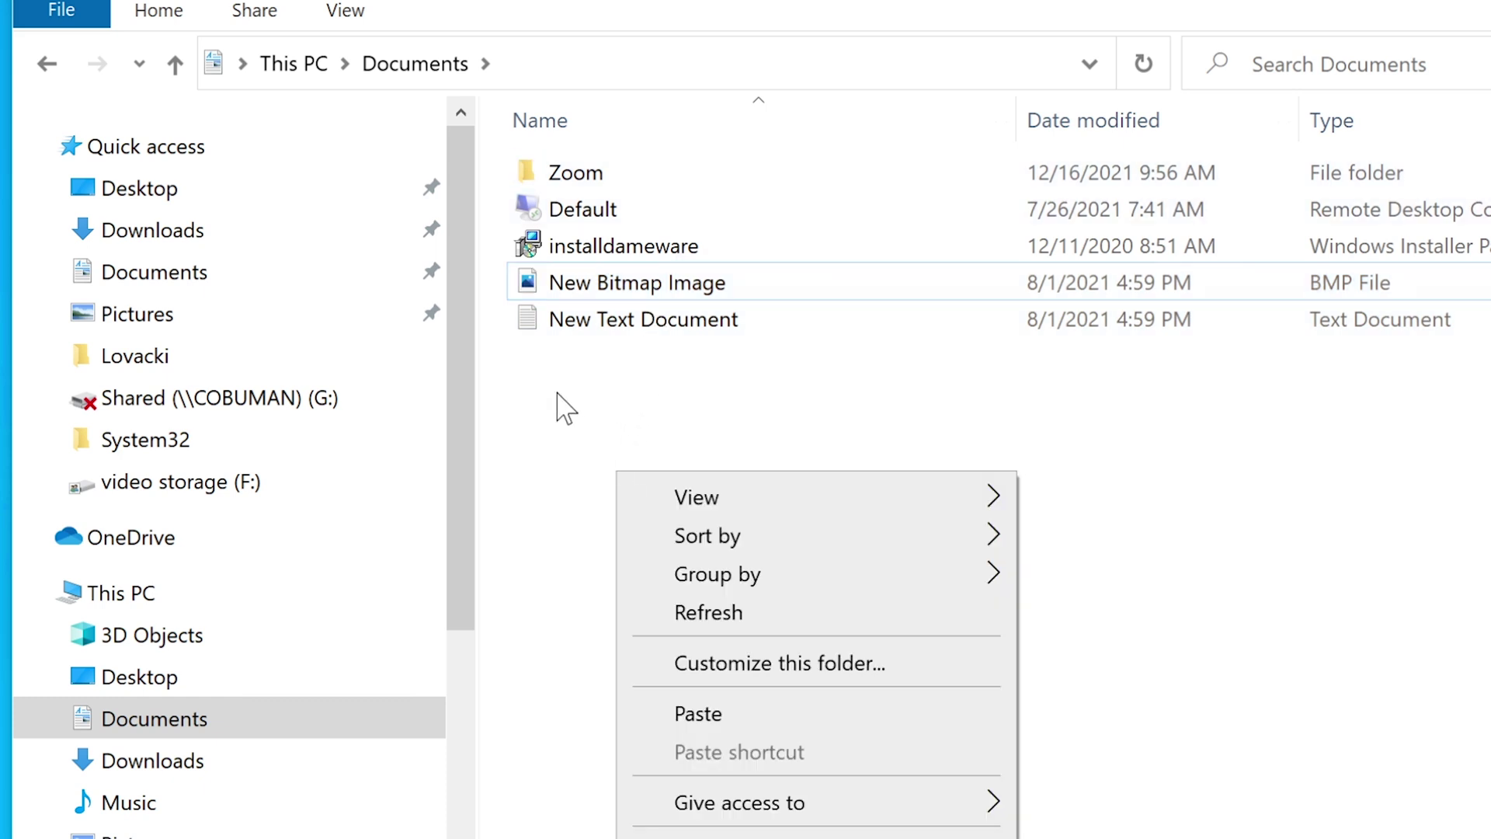
{"action": "left_click", "coordinate": [511, 386]}
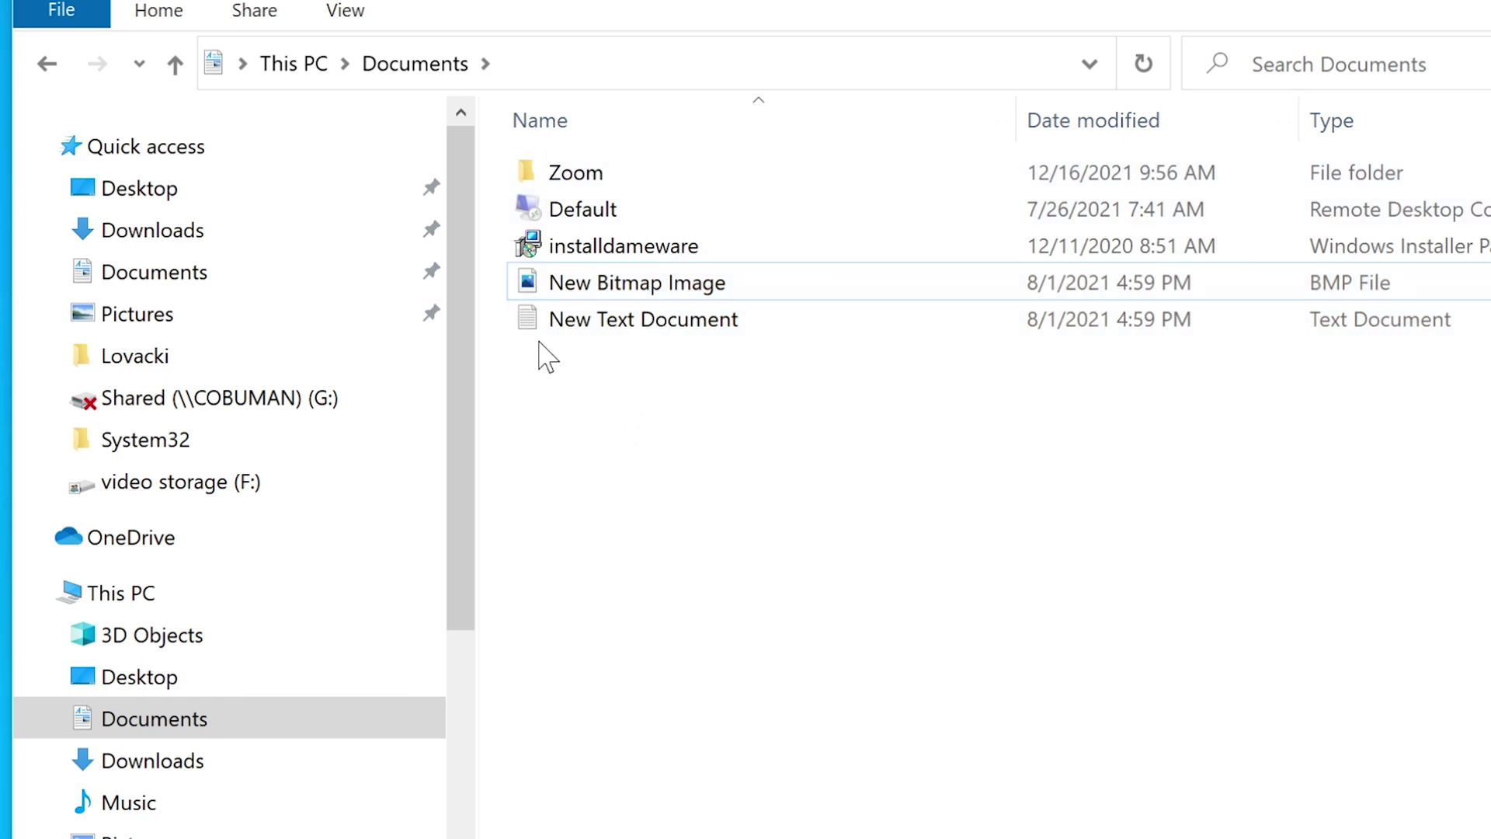
{"action": "left_click", "coordinate": [557, 329]}
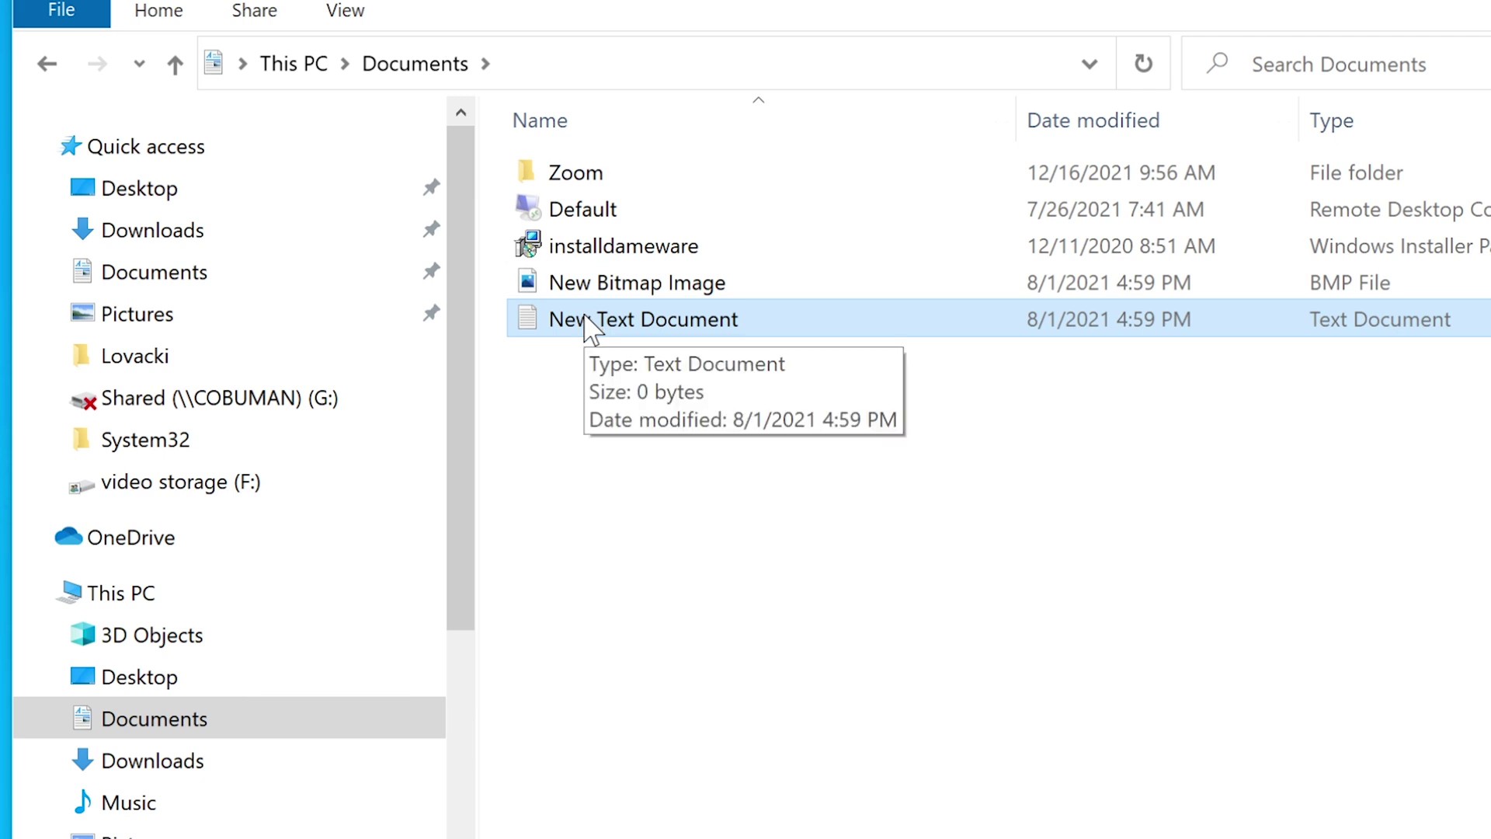
{"action": "left_click", "coordinate": [594, 289], "text": "ctrl"}
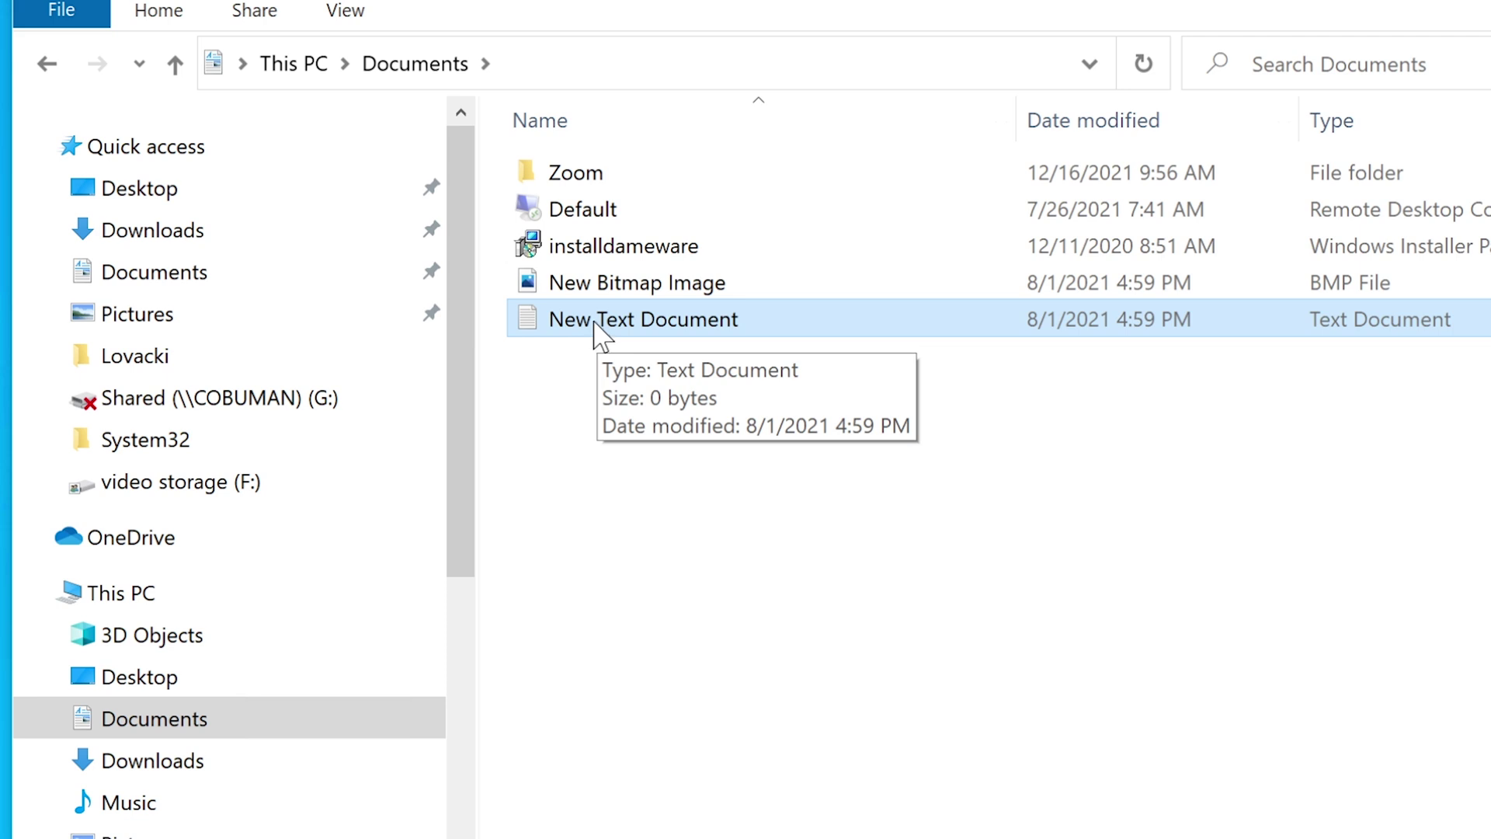
{"action": "left_click_drag", "start_coordinate": [599, 330], "coordinate": [591, 172]}
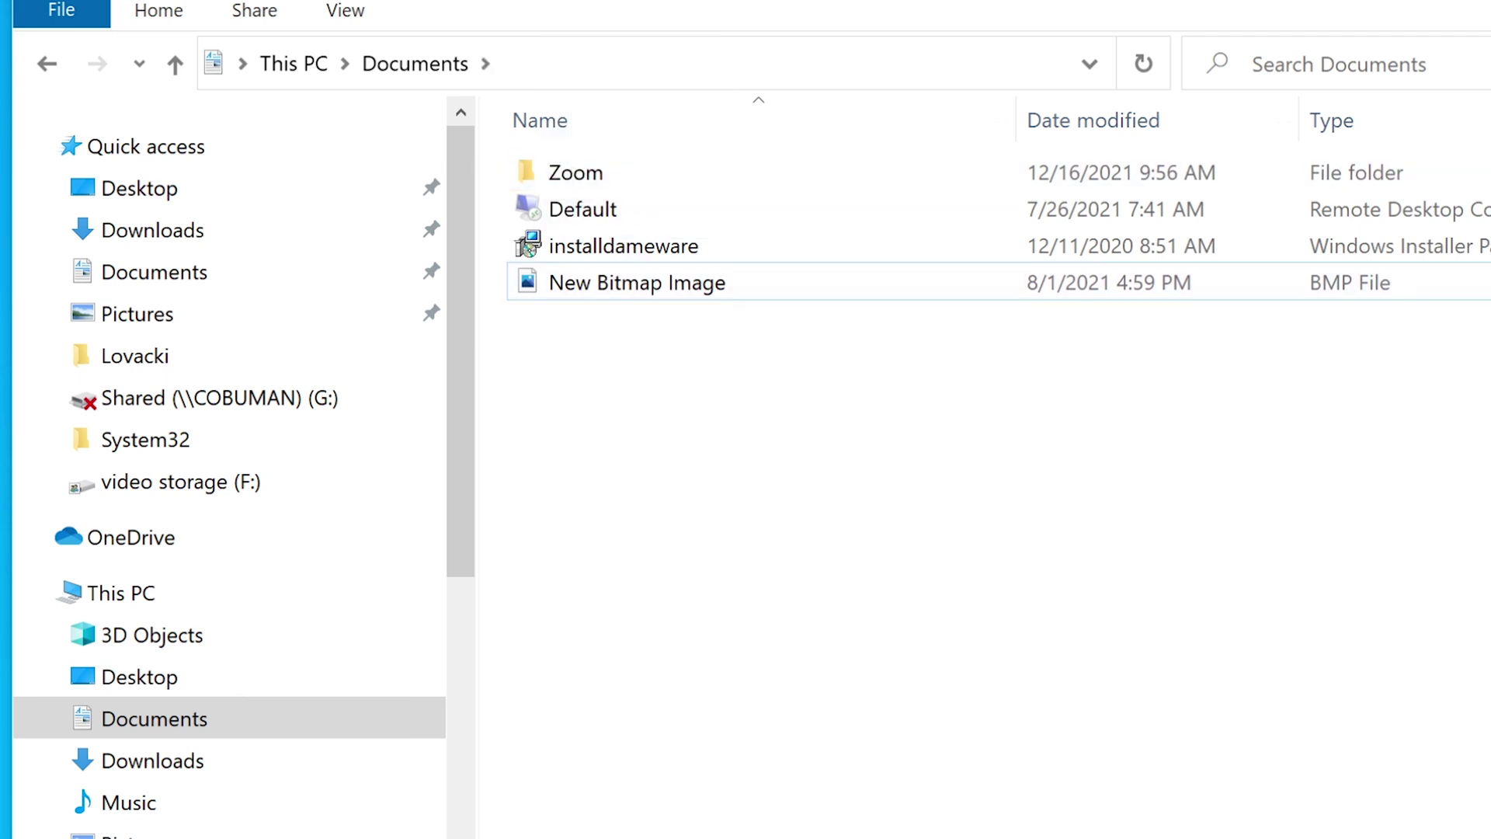
{"action": "right_click", "coordinate": [633, 507]}
{"action": "left_click", "coordinate": [762, 822]}
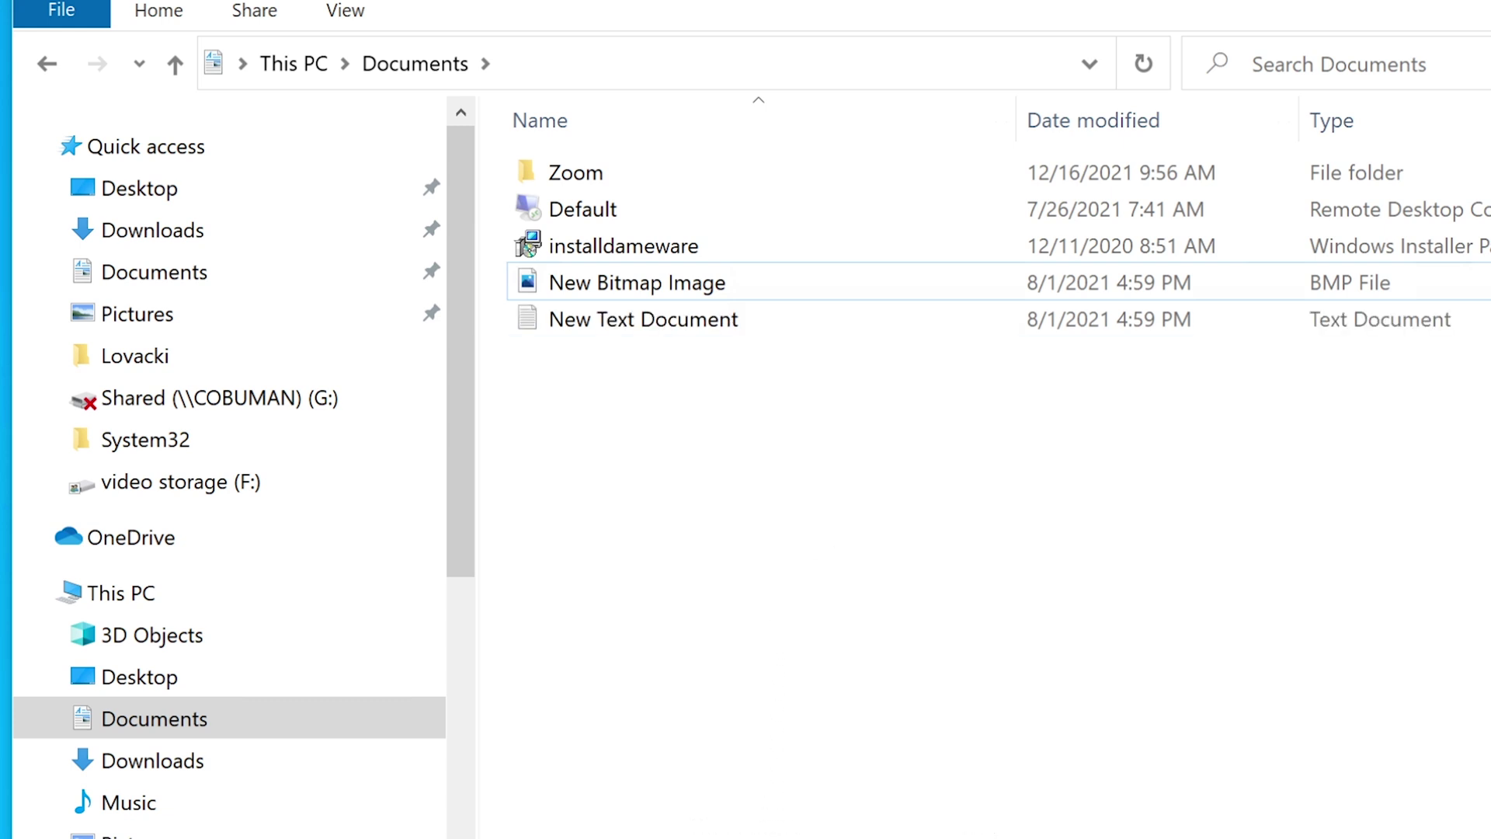
- Browse This PC, open Local Disk (C:), then go back to This PC
{"action": "left_click", "coordinate": [121, 591]}
{"action": "left_click", "coordinate": [738, 610]}
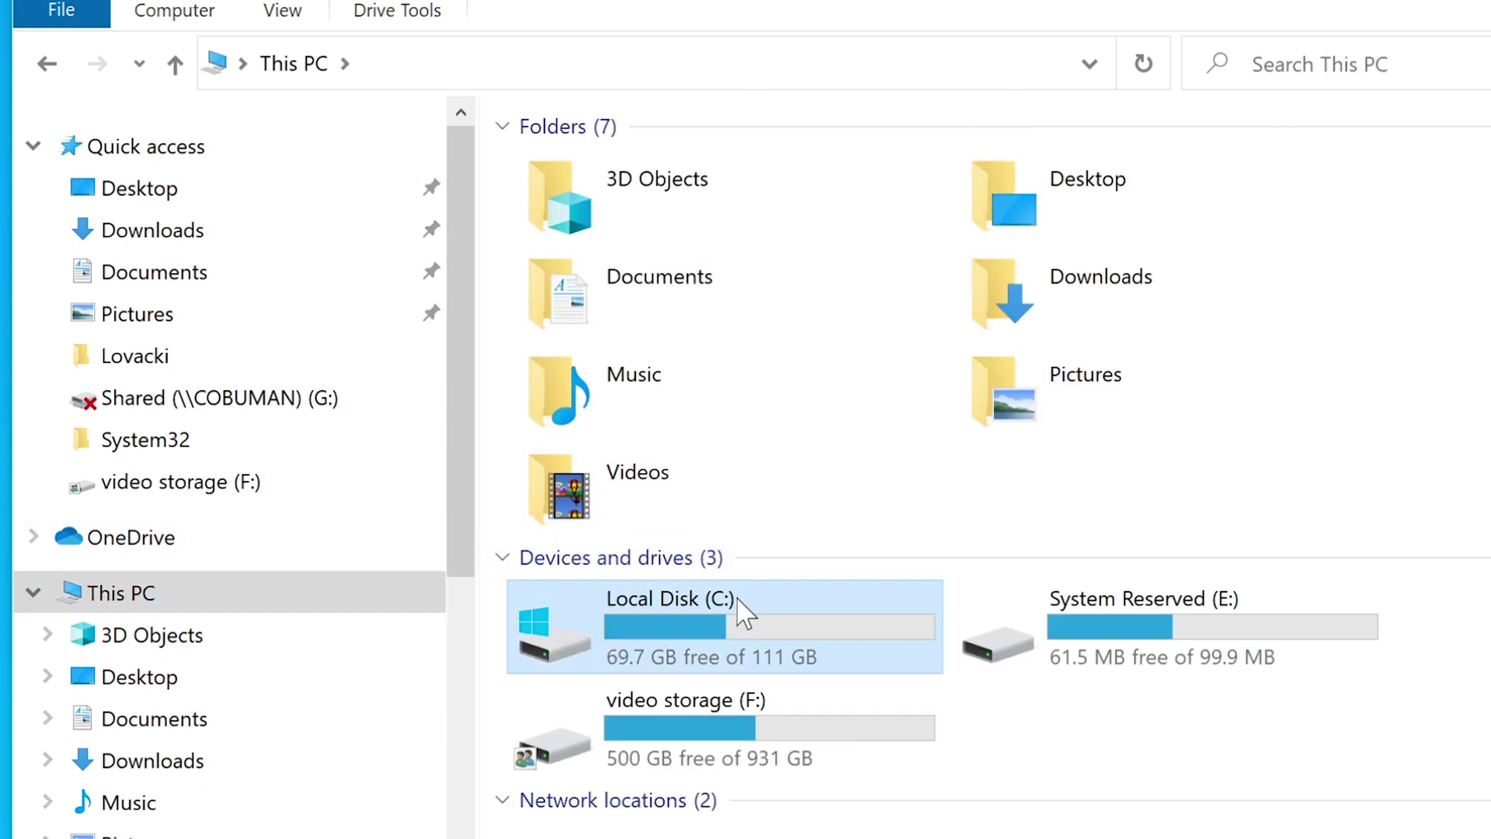
{"action": "double_click", "coordinate": [744, 613]}
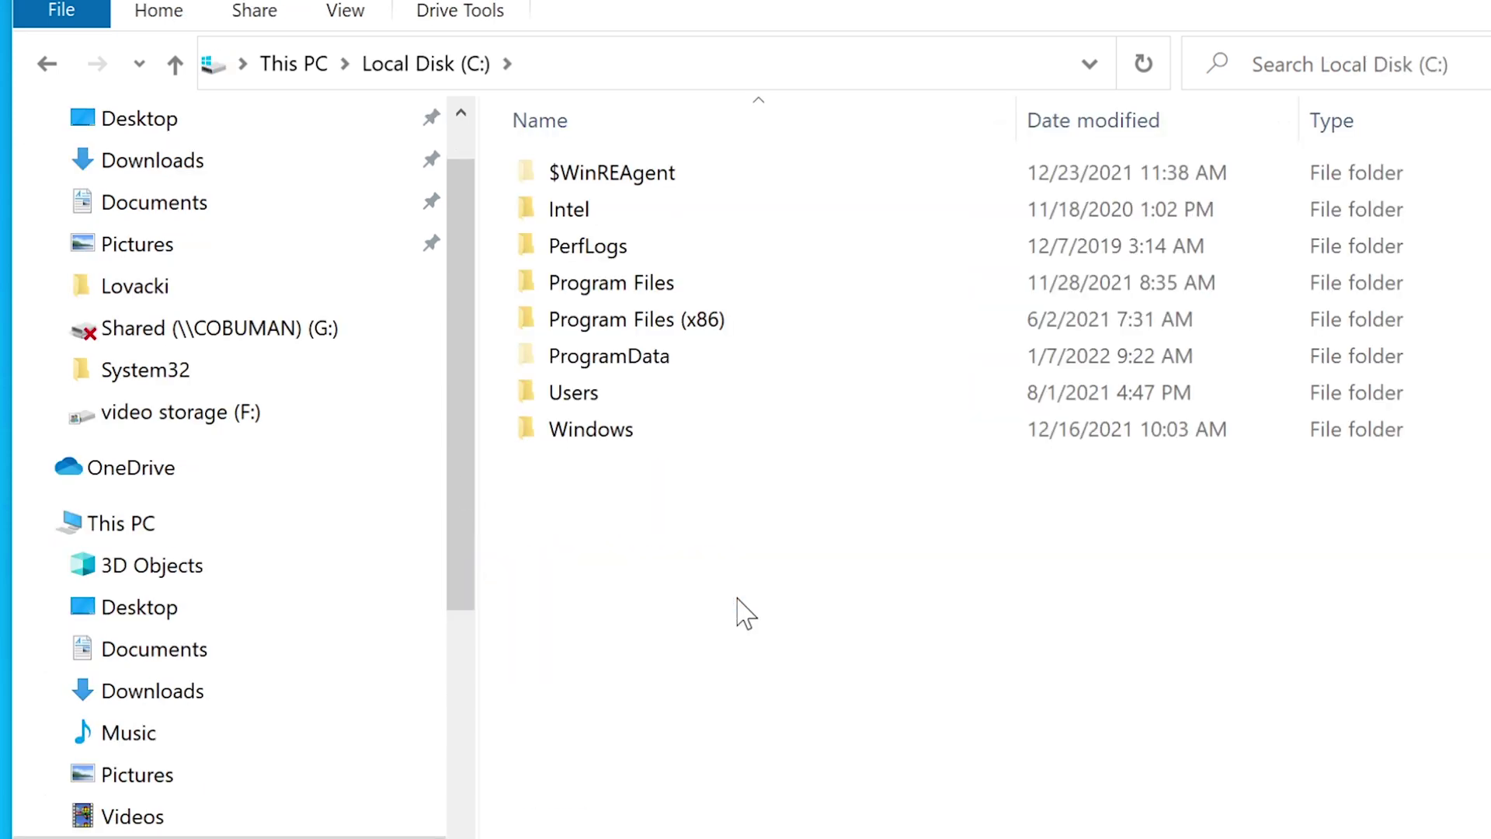
{"action": "left_click", "coordinate": [631, 70]}
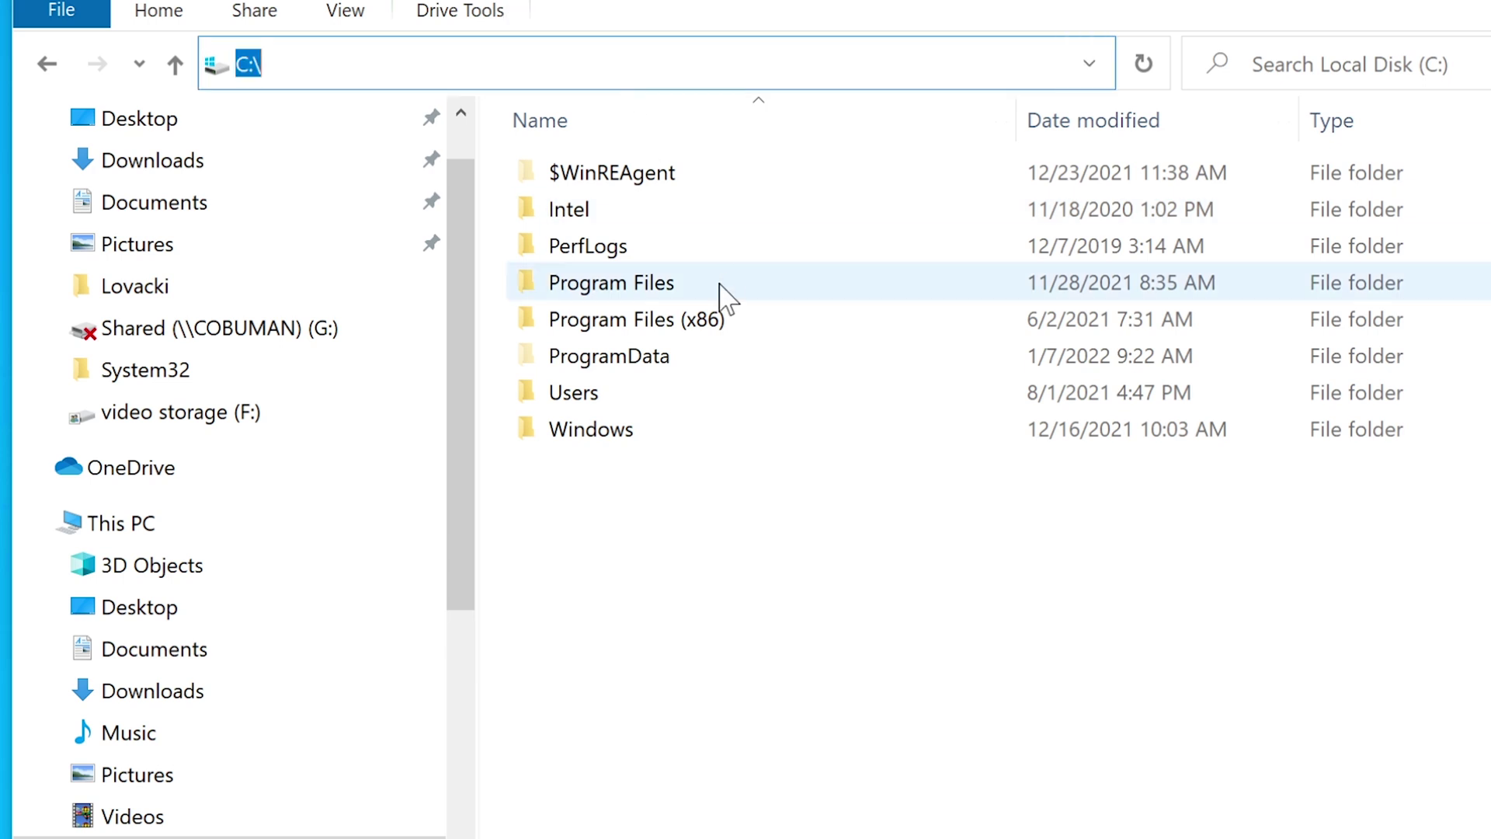
{"action": "left_click", "coordinate": [669, 576]}
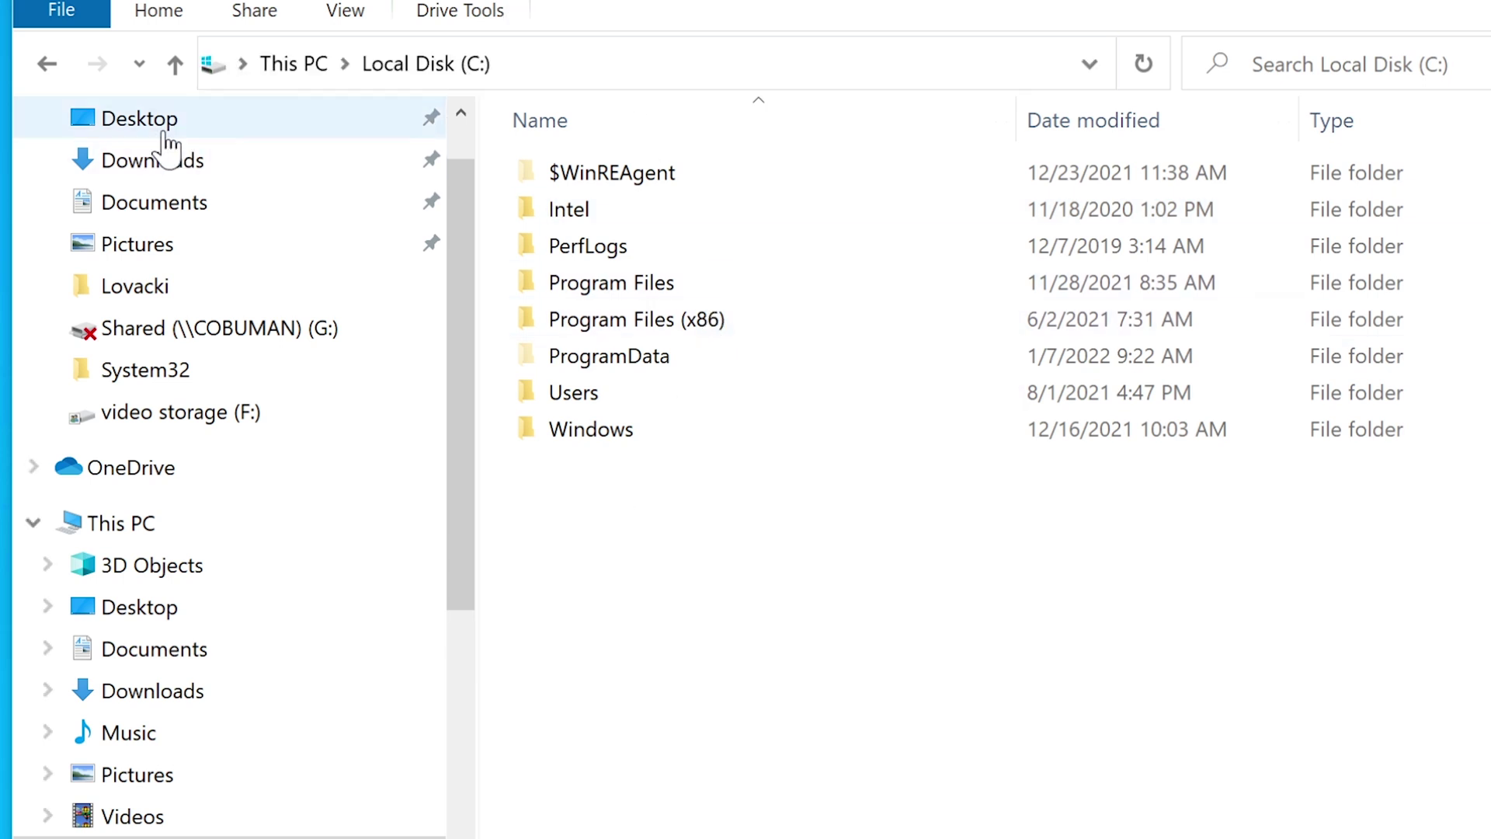
{"action": "left_click", "coordinate": [47, 64]}
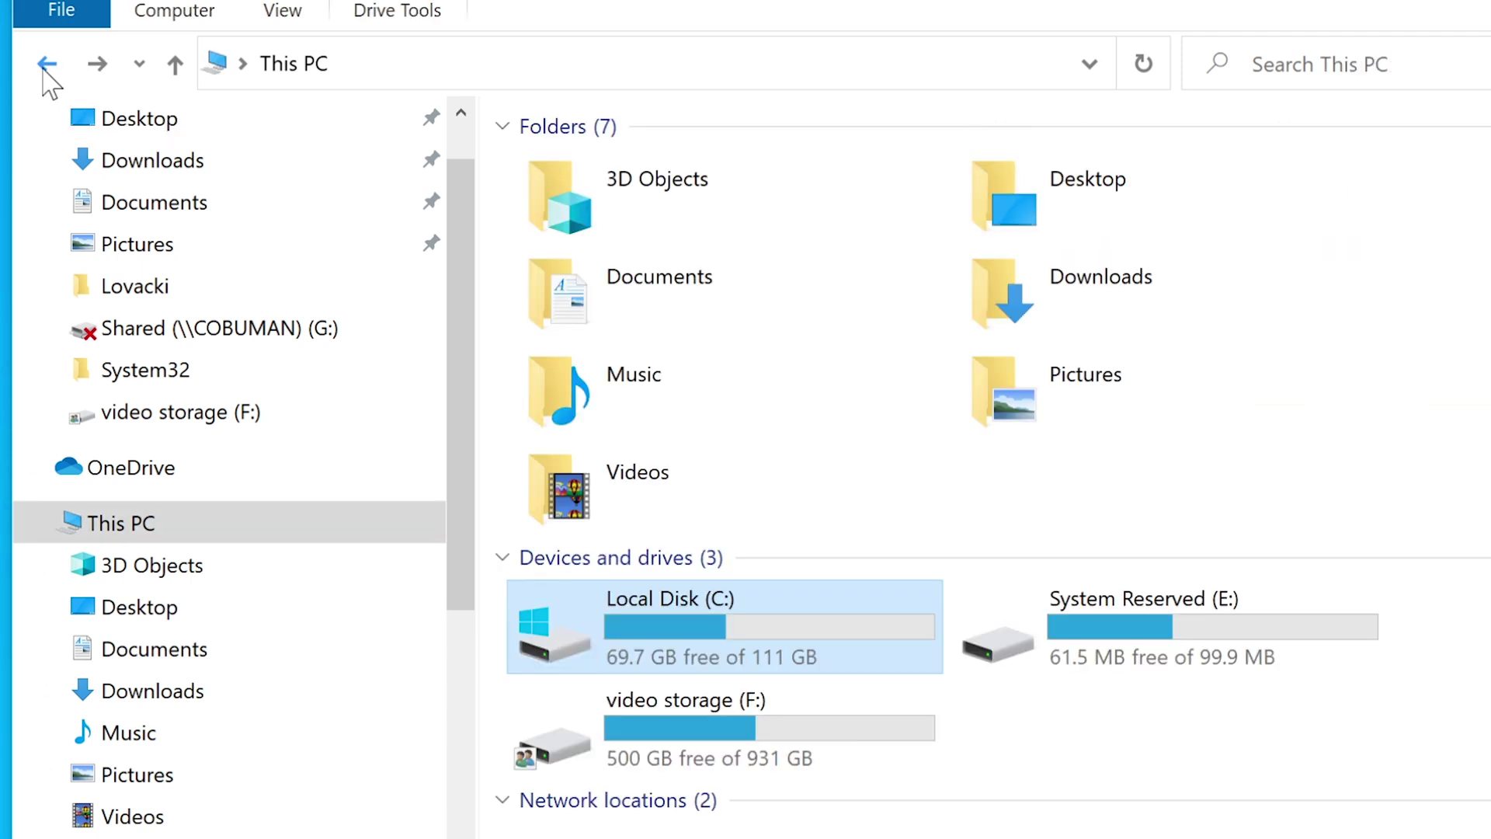
- Reopen Documents and select New Text Document, then the Zoom folder
{"action": "mouse_move", "coordinate": [804, 647]}
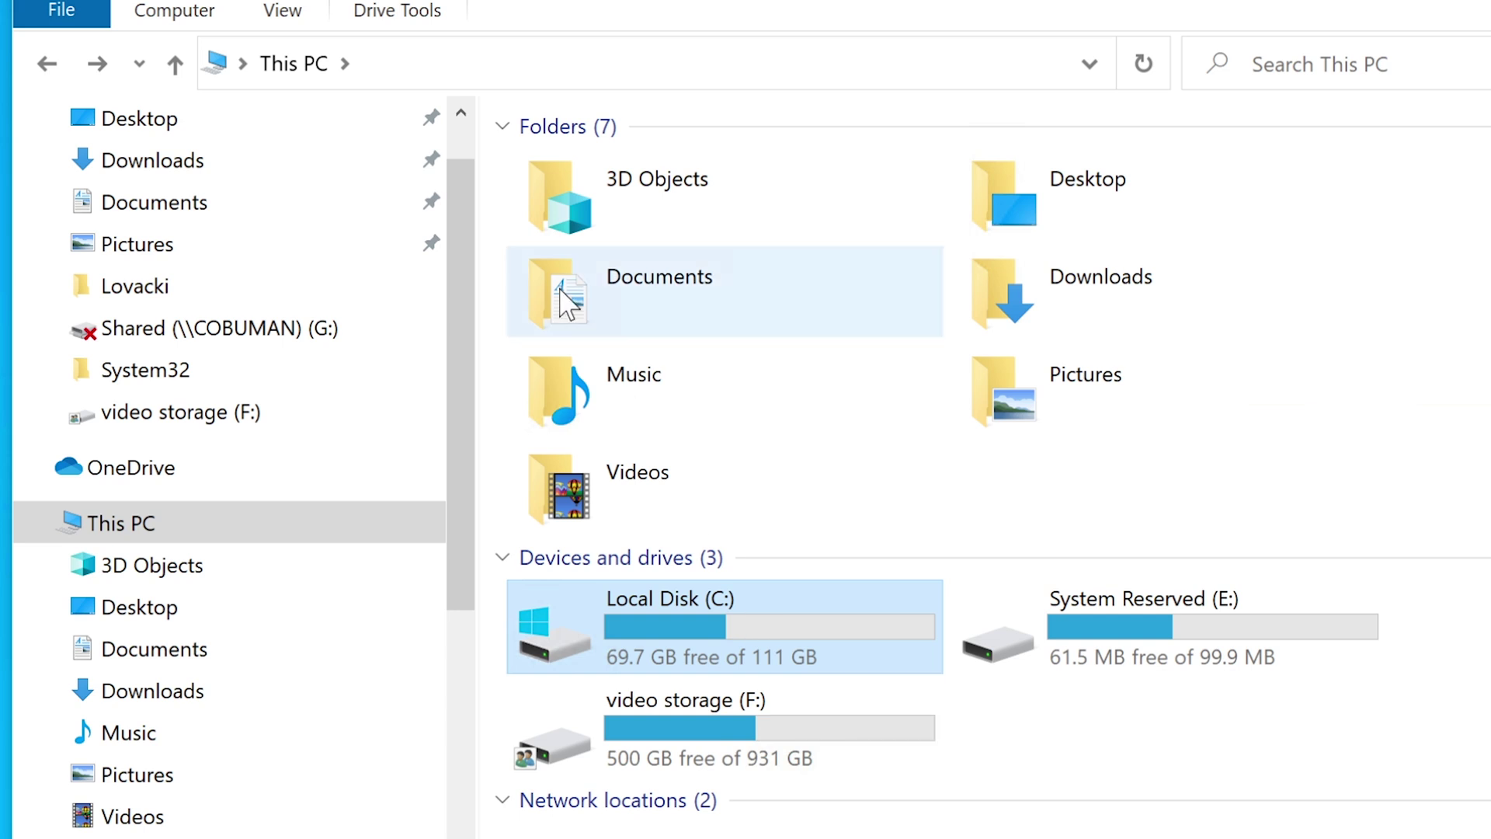
{"action": "double_click", "coordinate": [660, 306]}
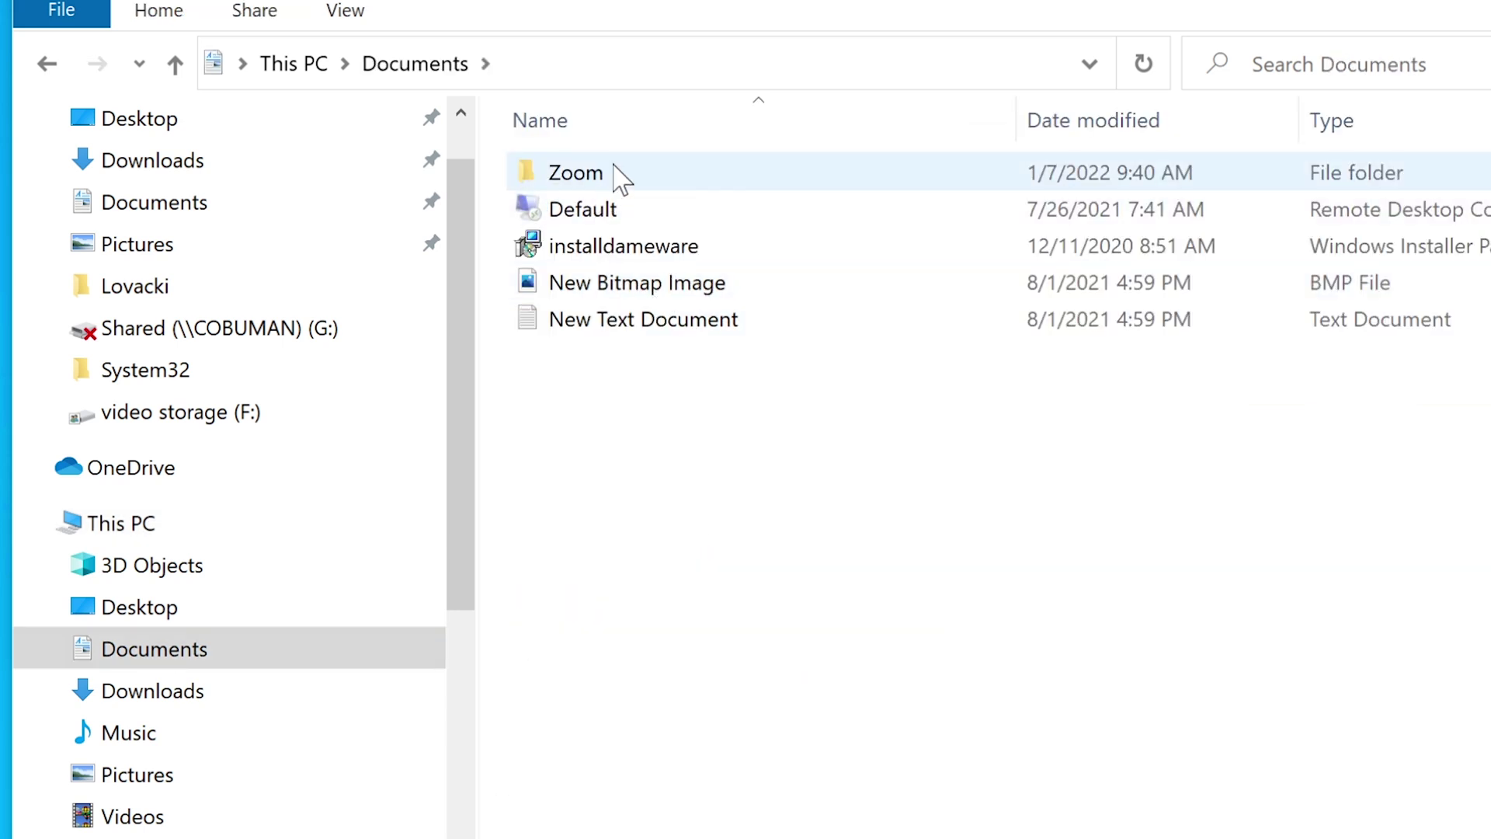
{"action": "left_click", "coordinate": [693, 338]}
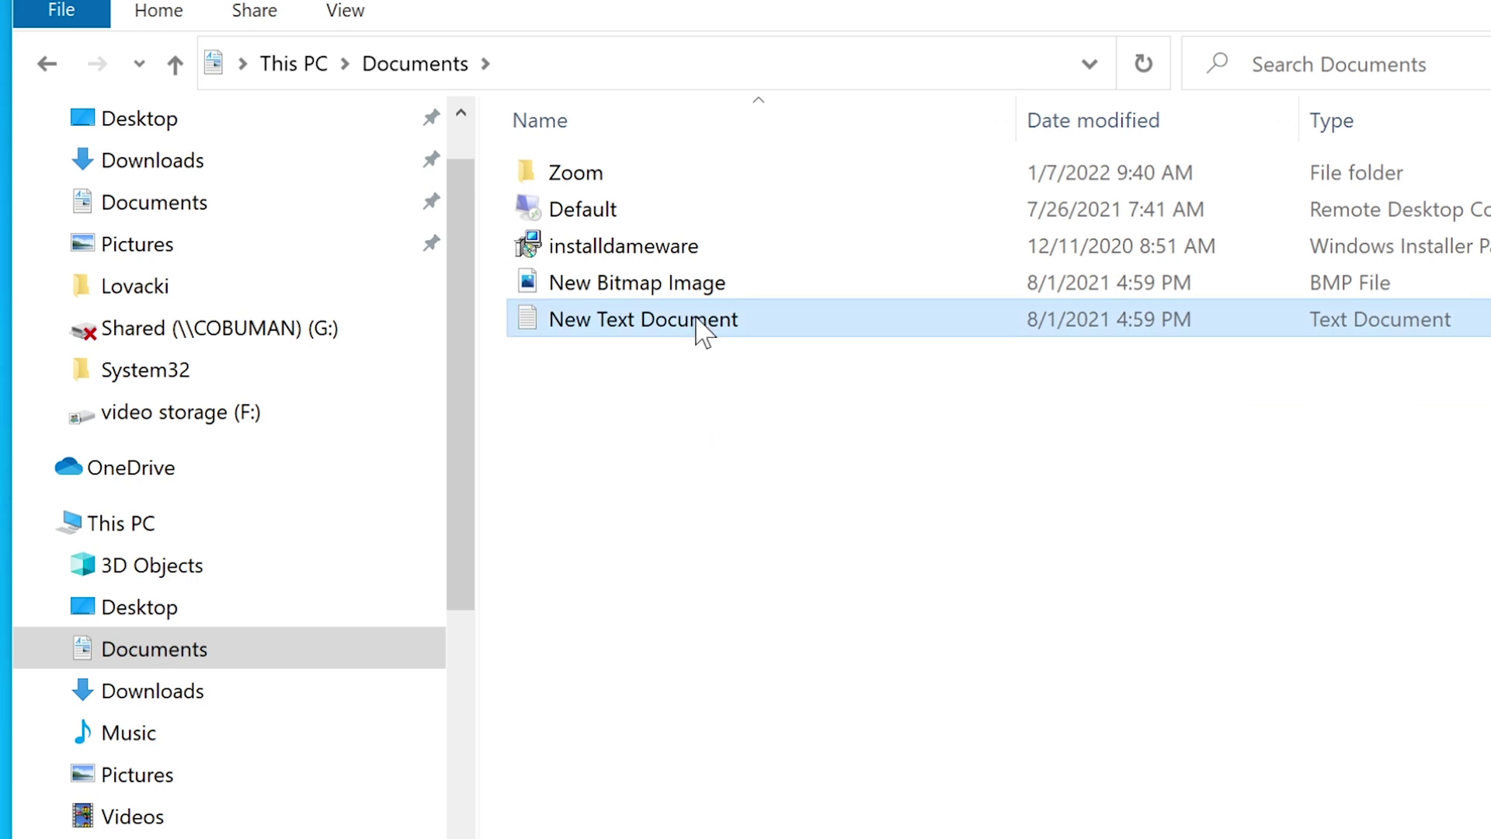
{"action": "mouse_move", "coordinate": [697, 321]}
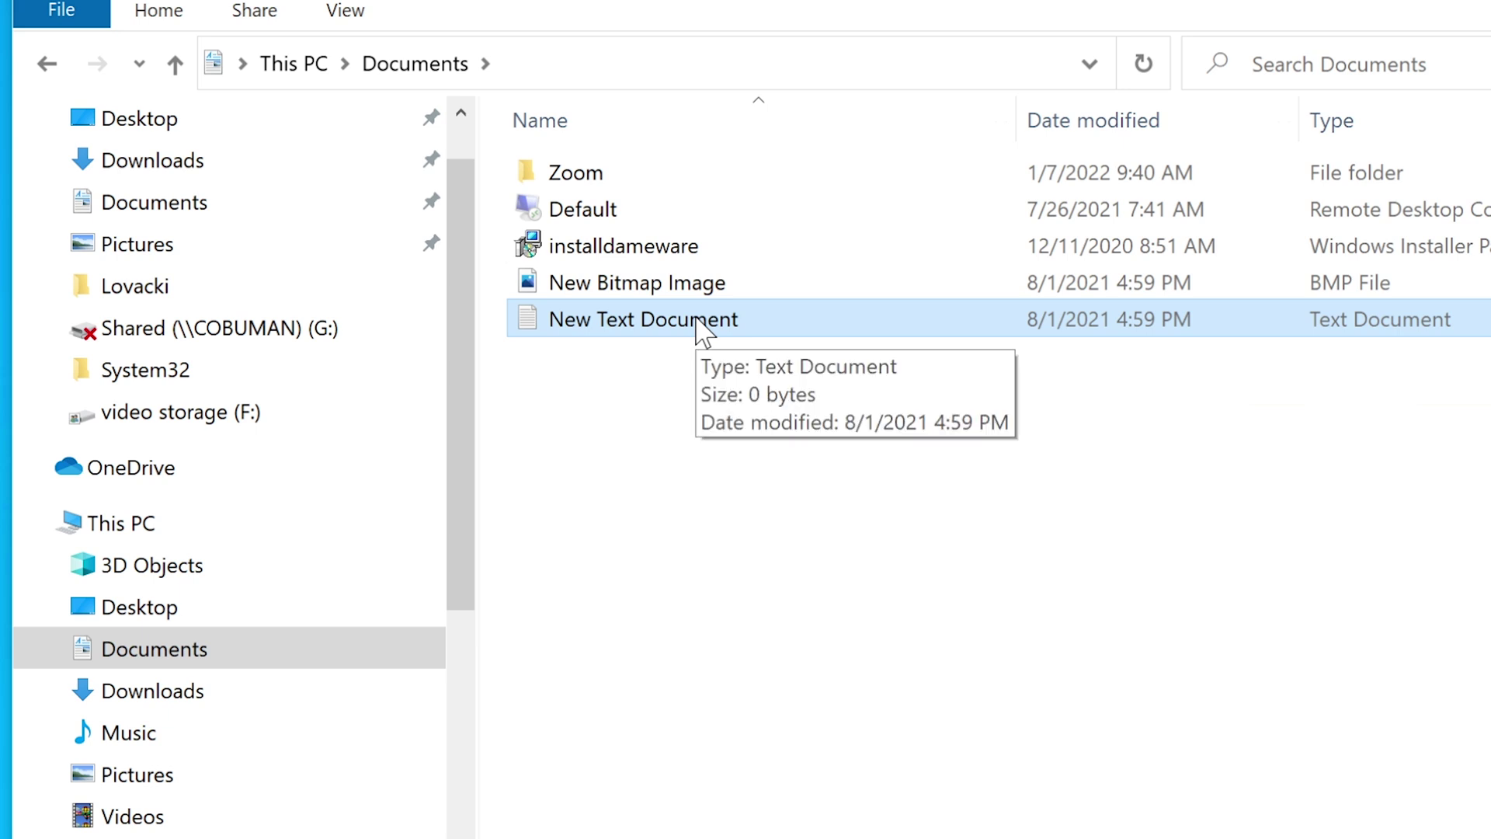
{"action": "left_click", "coordinate": [689, 179]}
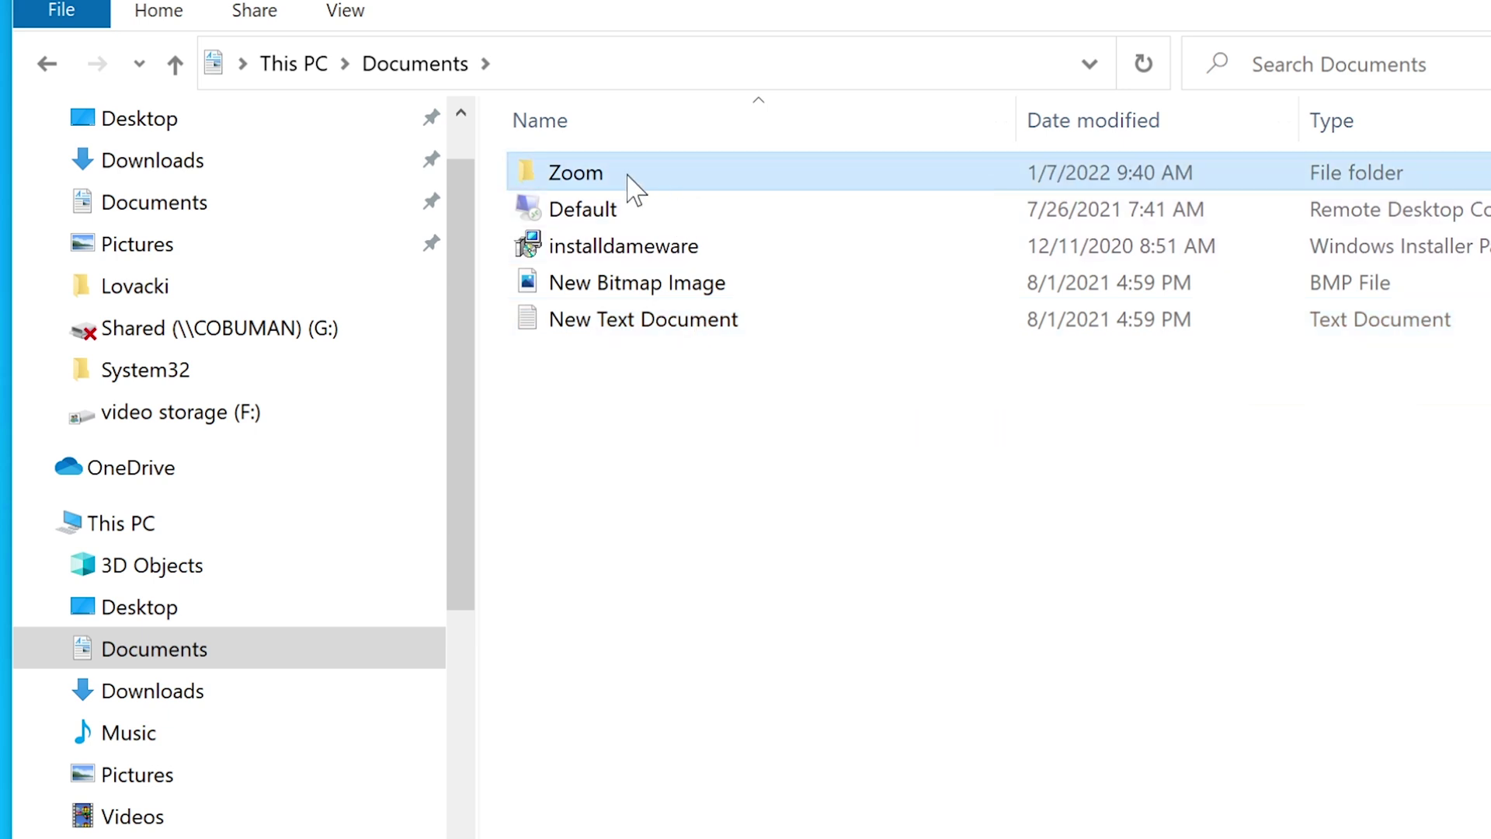
- Check the Zoom folder's Previous Versions tab, which lists none, then close Properties
{"action": "right_click", "coordinate": [603, 177]}
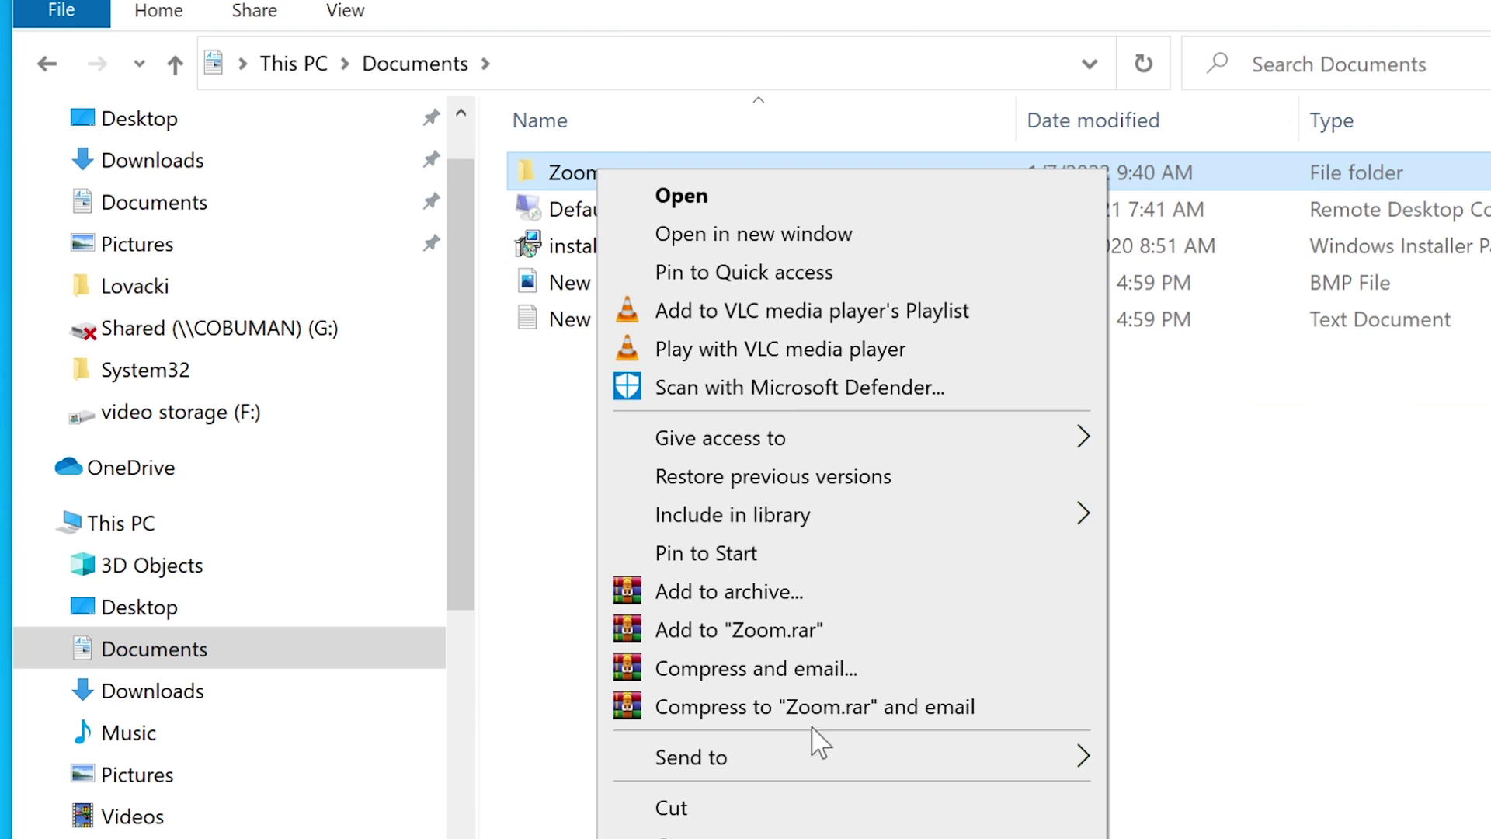
{"action": "key", "text": "r"}
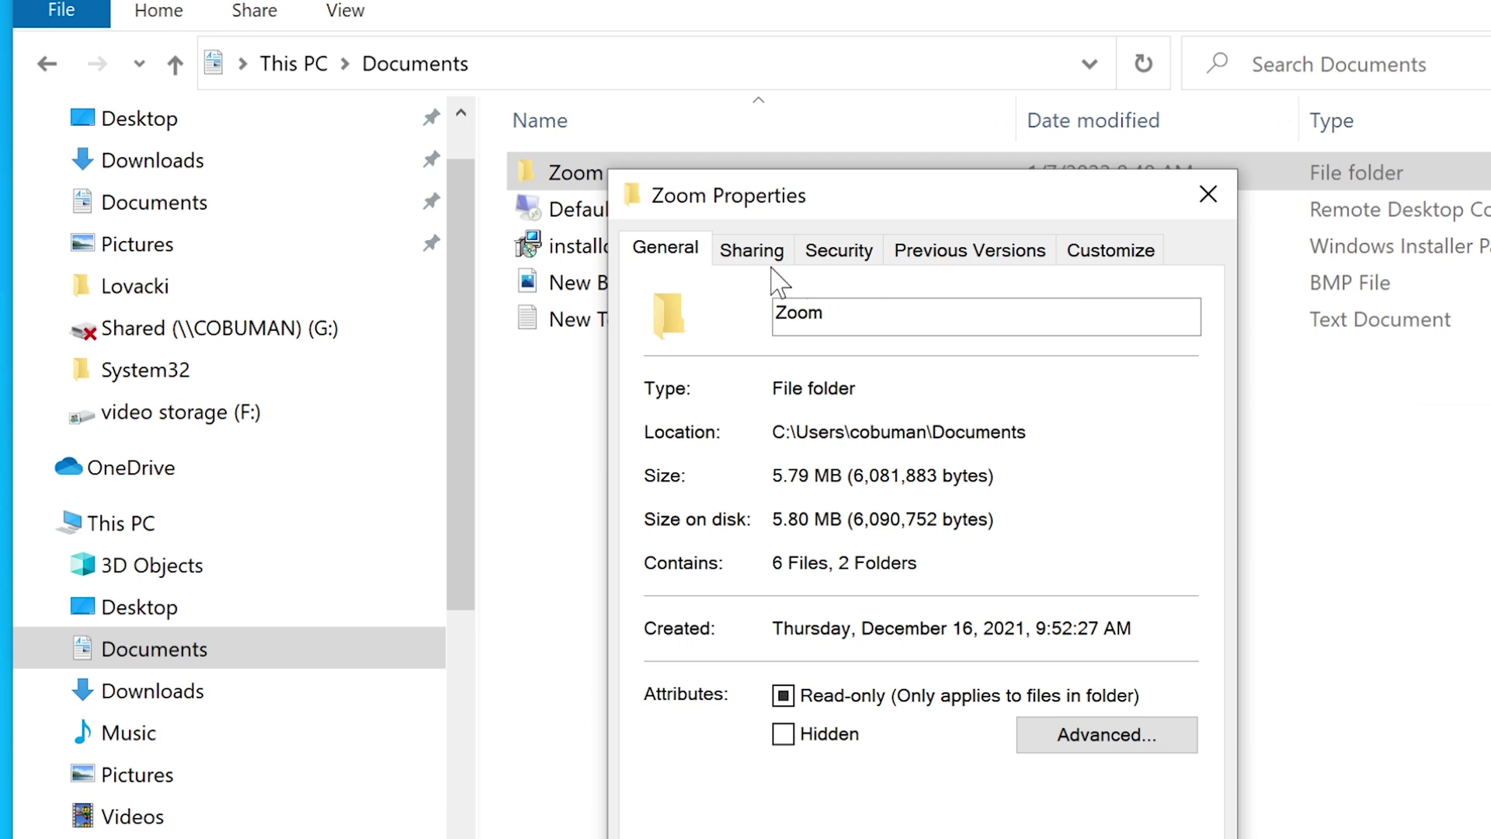
{"action": "left_click", "coordinate": [1010, 258]}
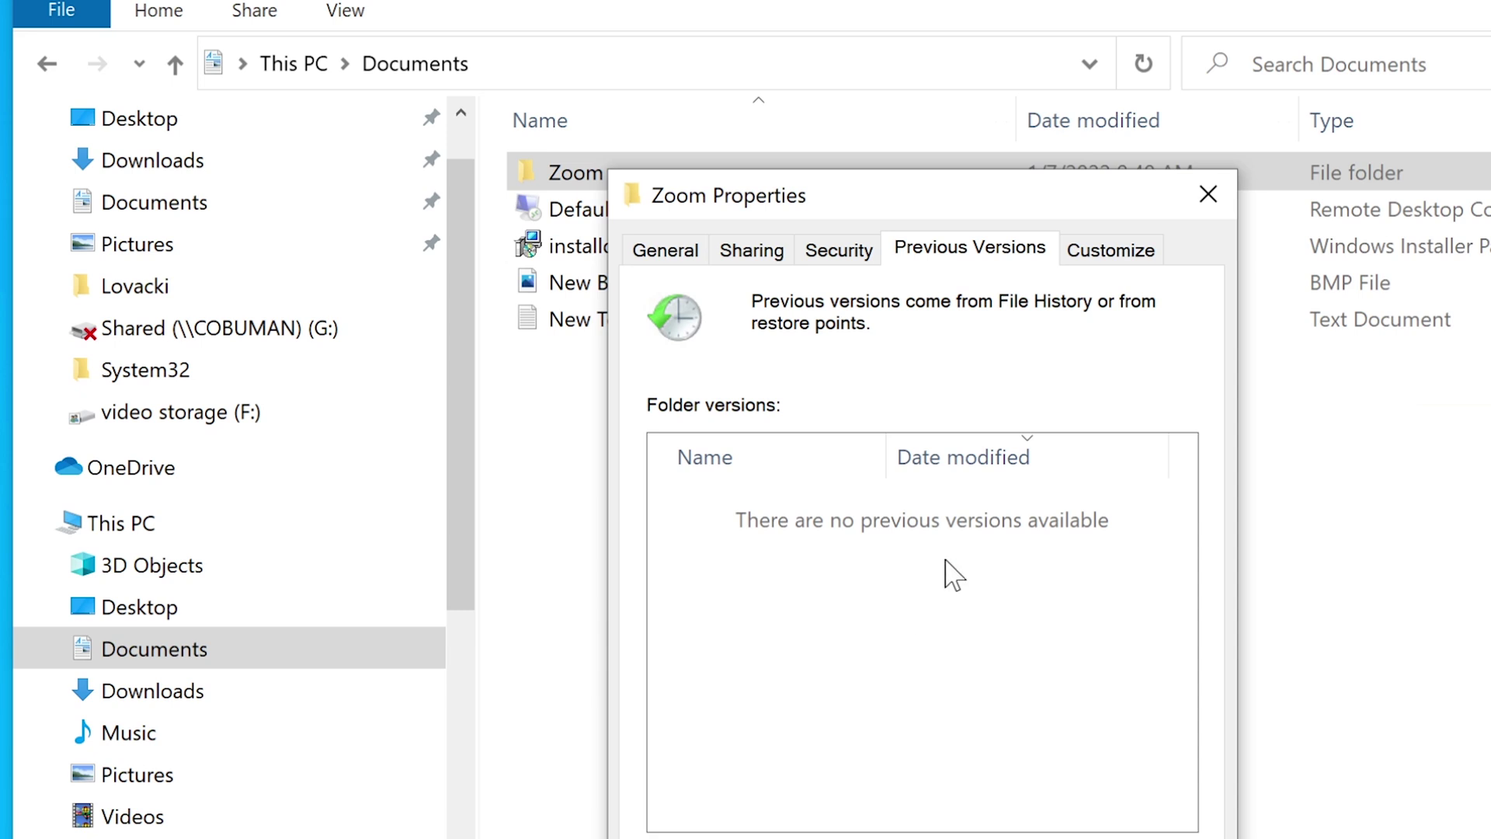
{"action": "left_click_drag", "start_coordinate": [957, 186], "coordinate": [905, 45]}
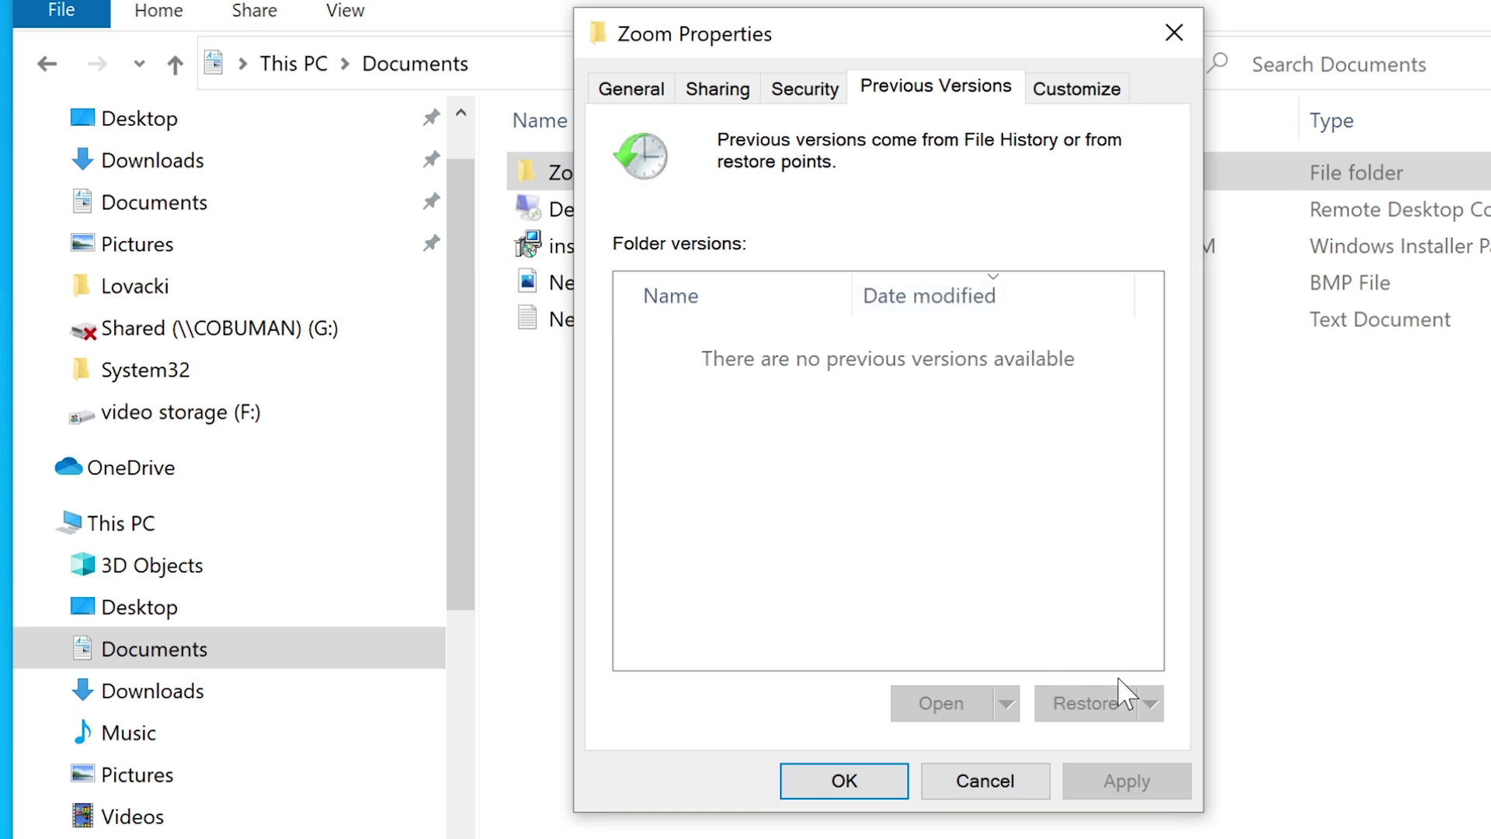
{"action": "left_click", "coordinate": [1175, 32]}
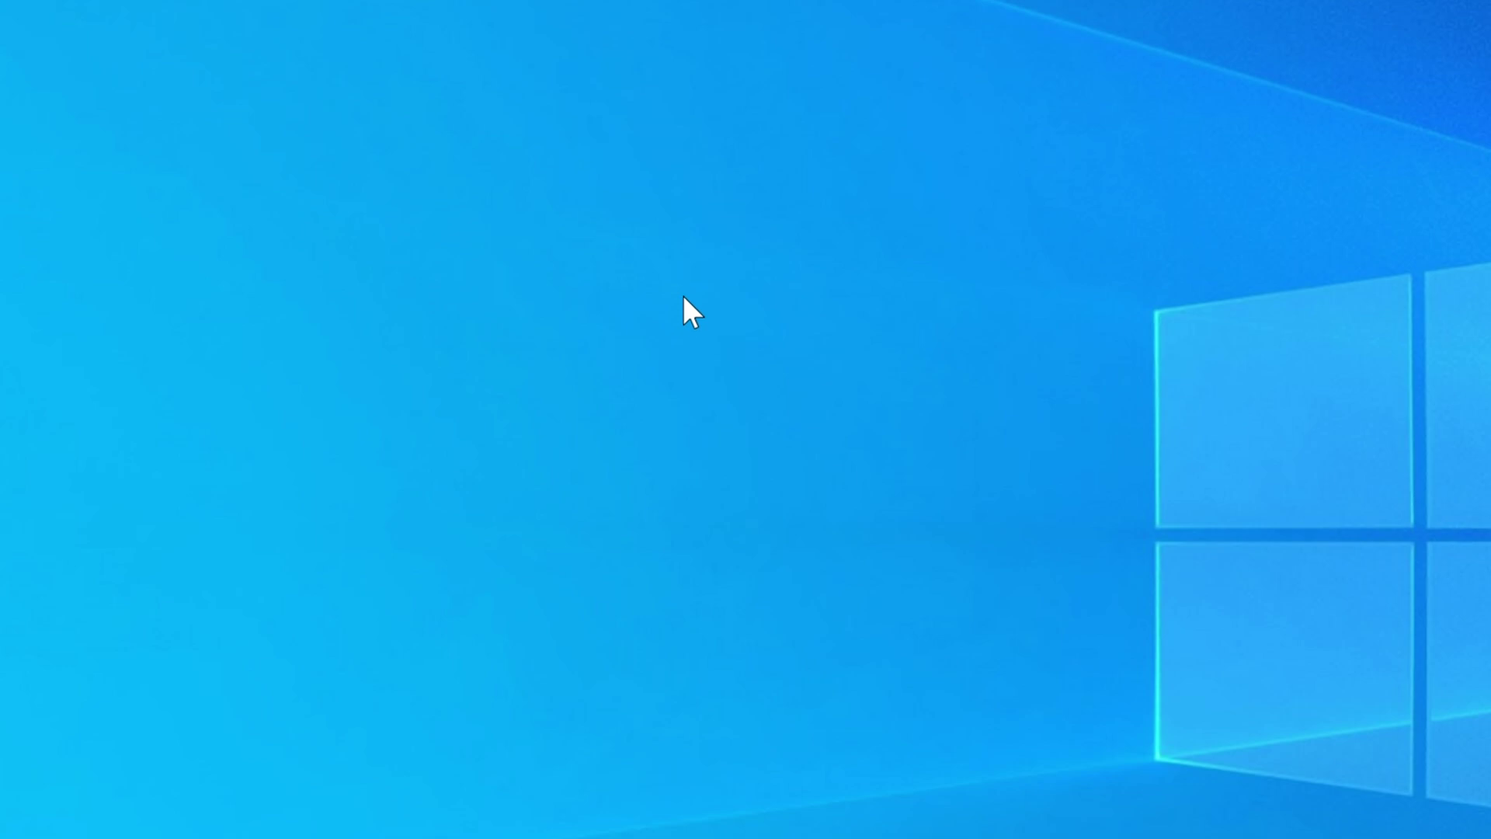
- Launch Excel from Start search; dismiss the 'Excel is not available' message and shortcut banner
{"action": "key", "text": "super"}
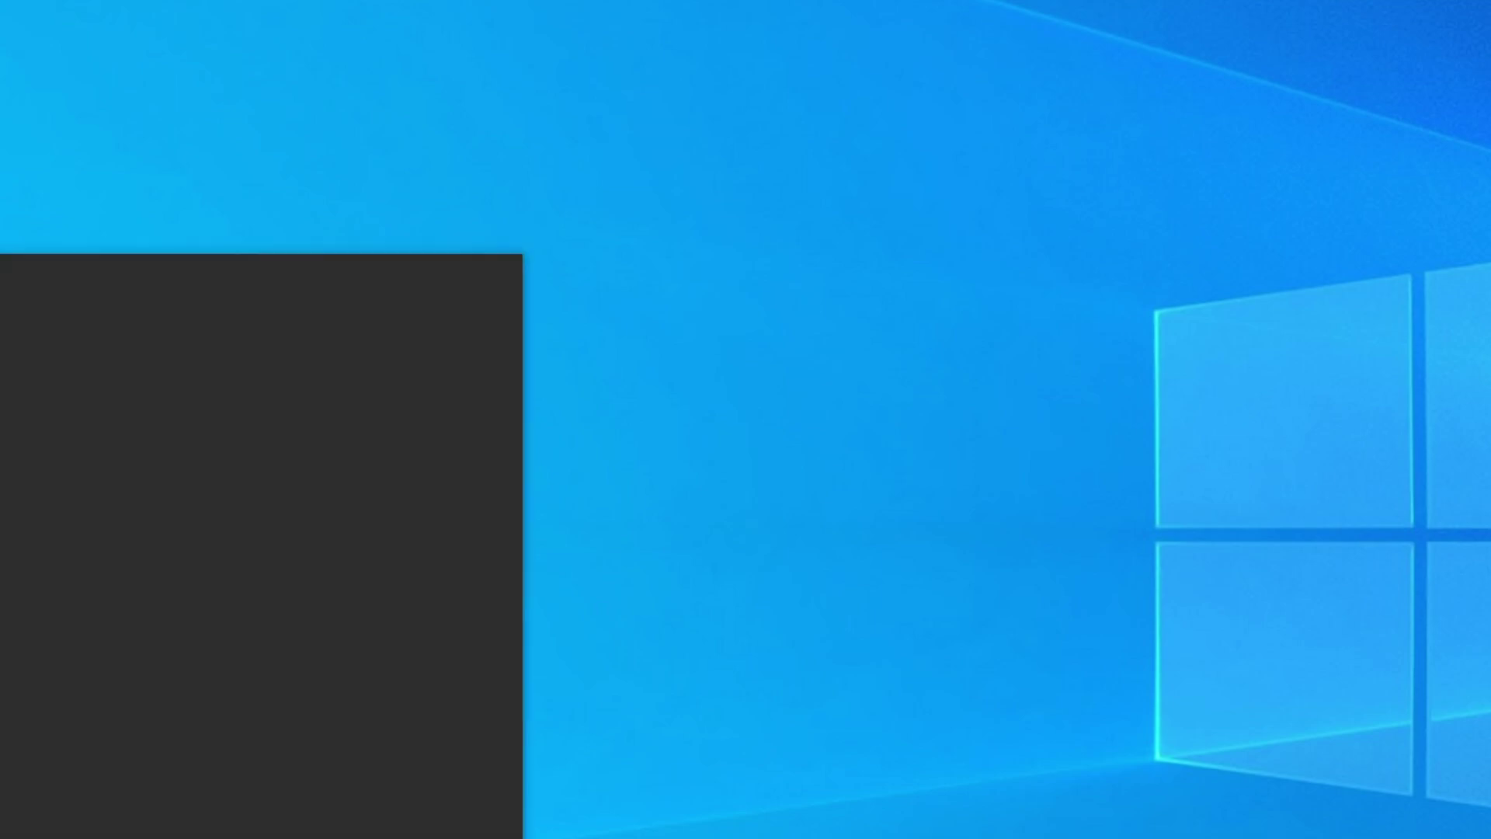
{"action": "type", "text": "excel"}
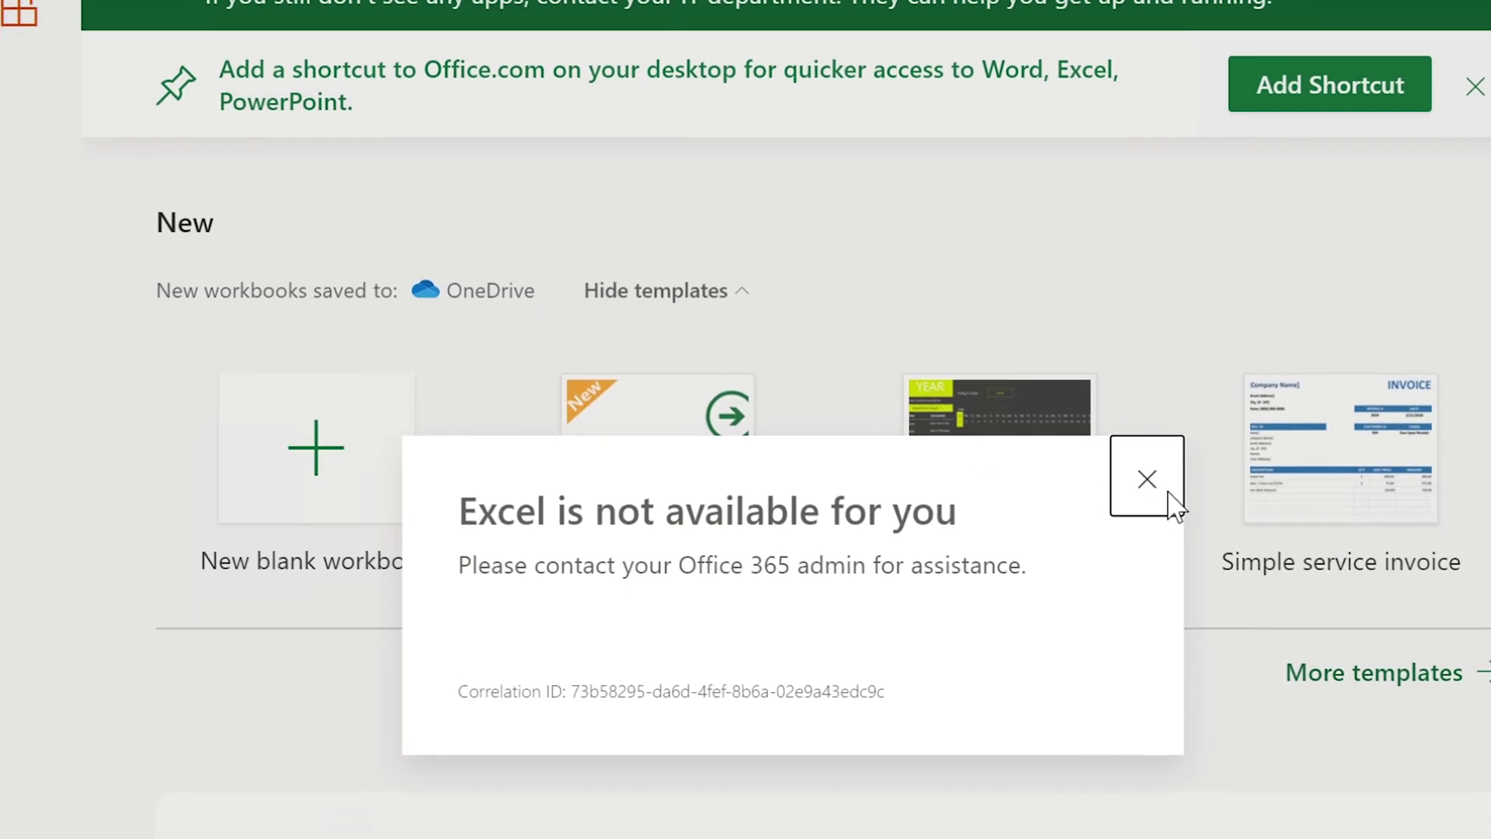
{"action": "left_click", "coordinate": [1169, 493]}
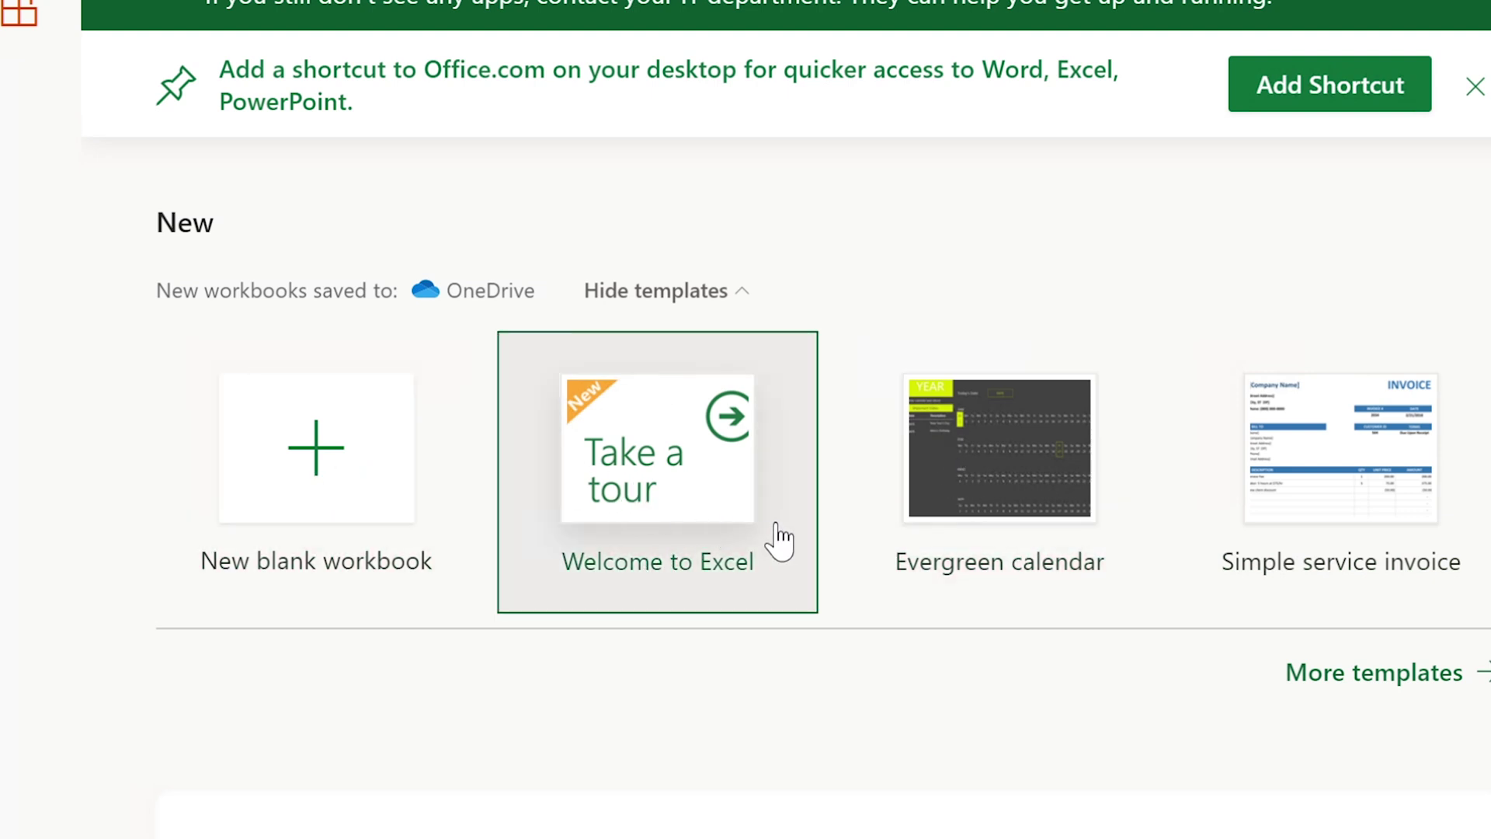
{"action": "left_click", "coordinate": [1473, 88]}
- Check the empty Shared and My recent workbook lists, ending on Shared
{"action": "scroll", "coordinate": [1460, 155], "scroll_direction": "down", "scroll_amount": 2}
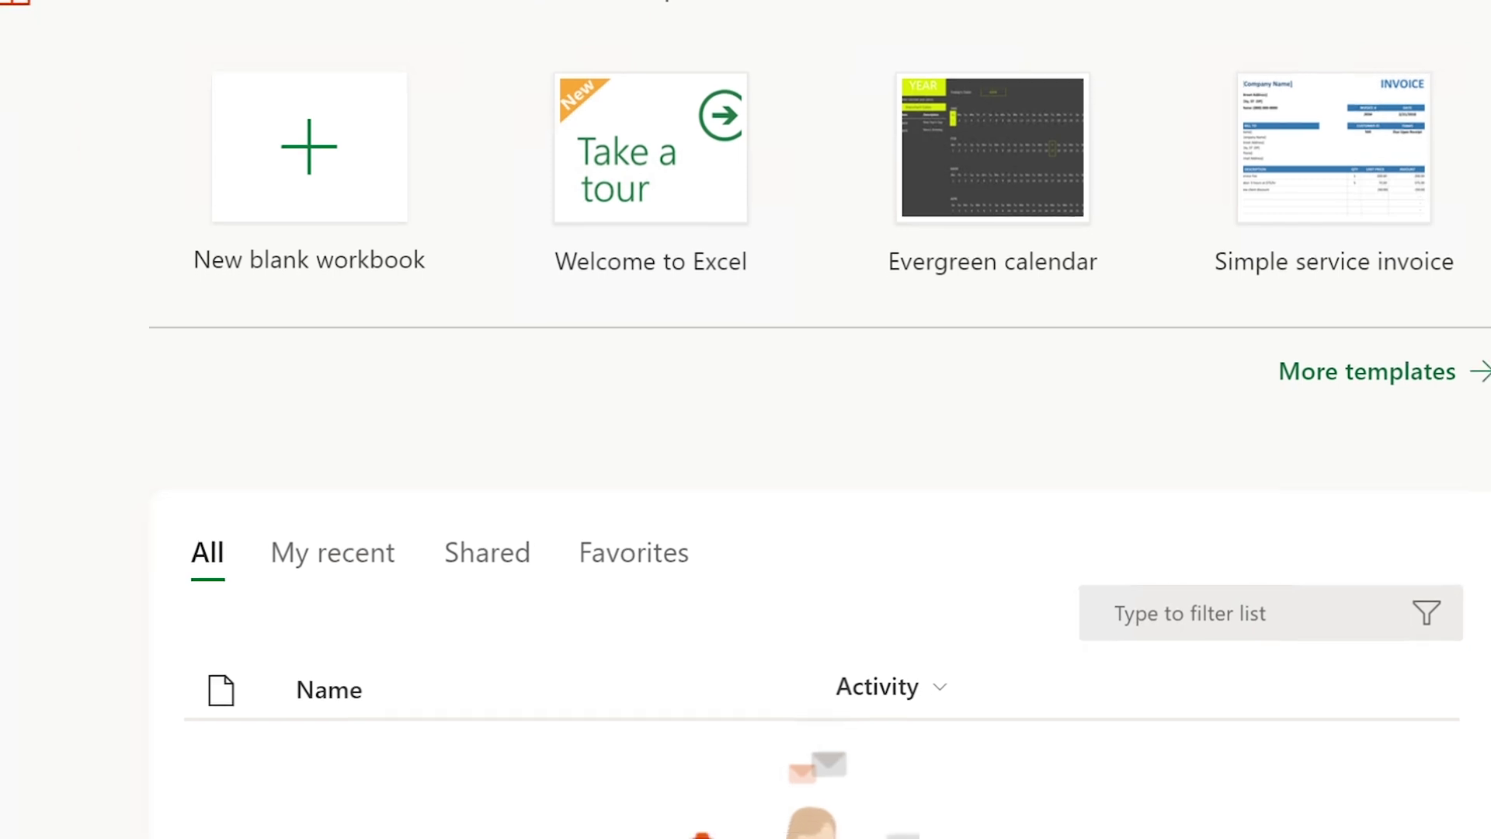
{"action": "left_click", "coordinate": [482, 560]}
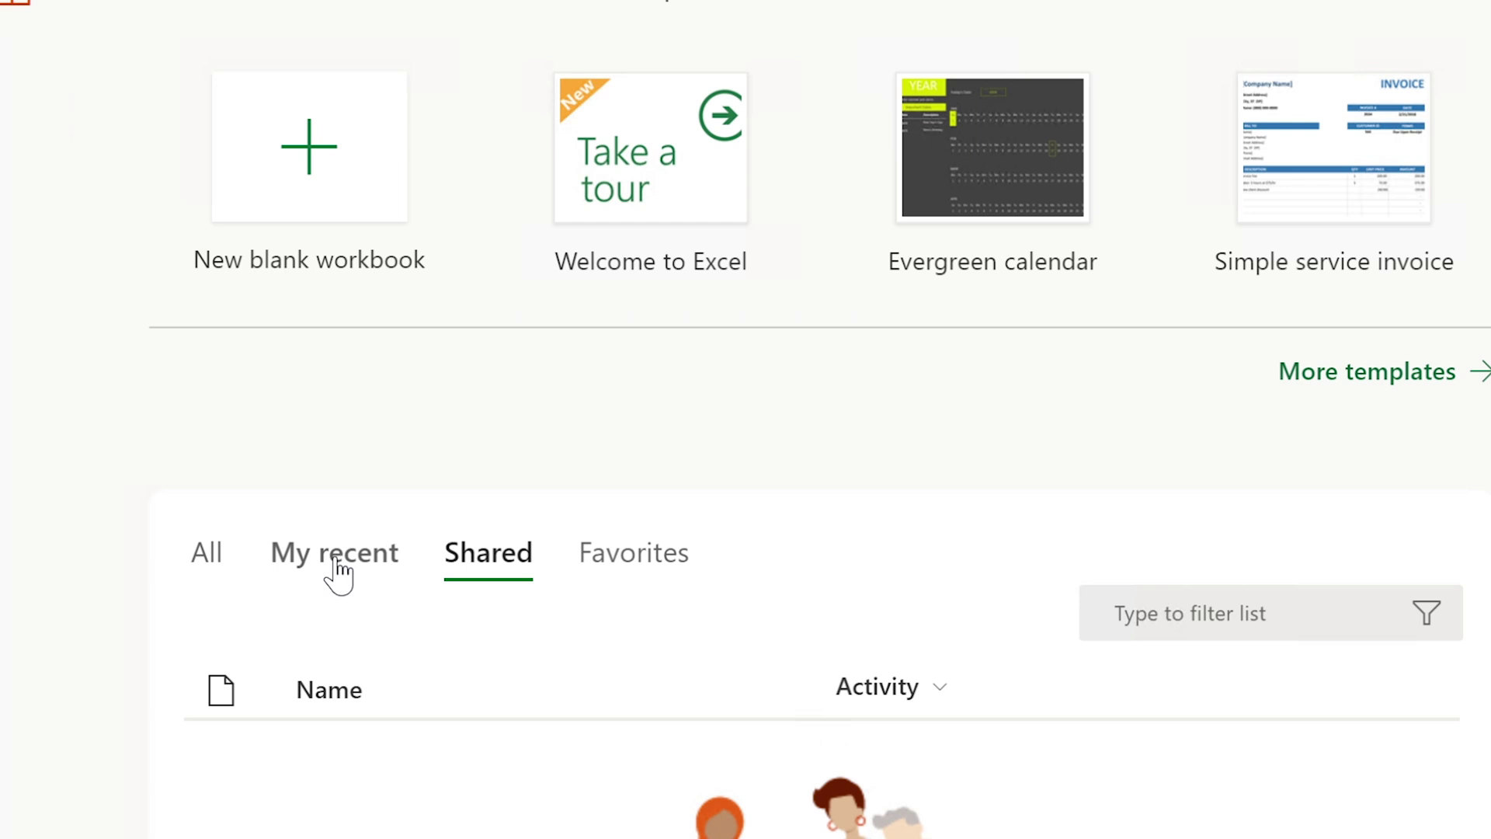
{"action": "left_click", "coordinate": [336, 572]}
{"action": "left_click", "coordinate": [462, 571]}
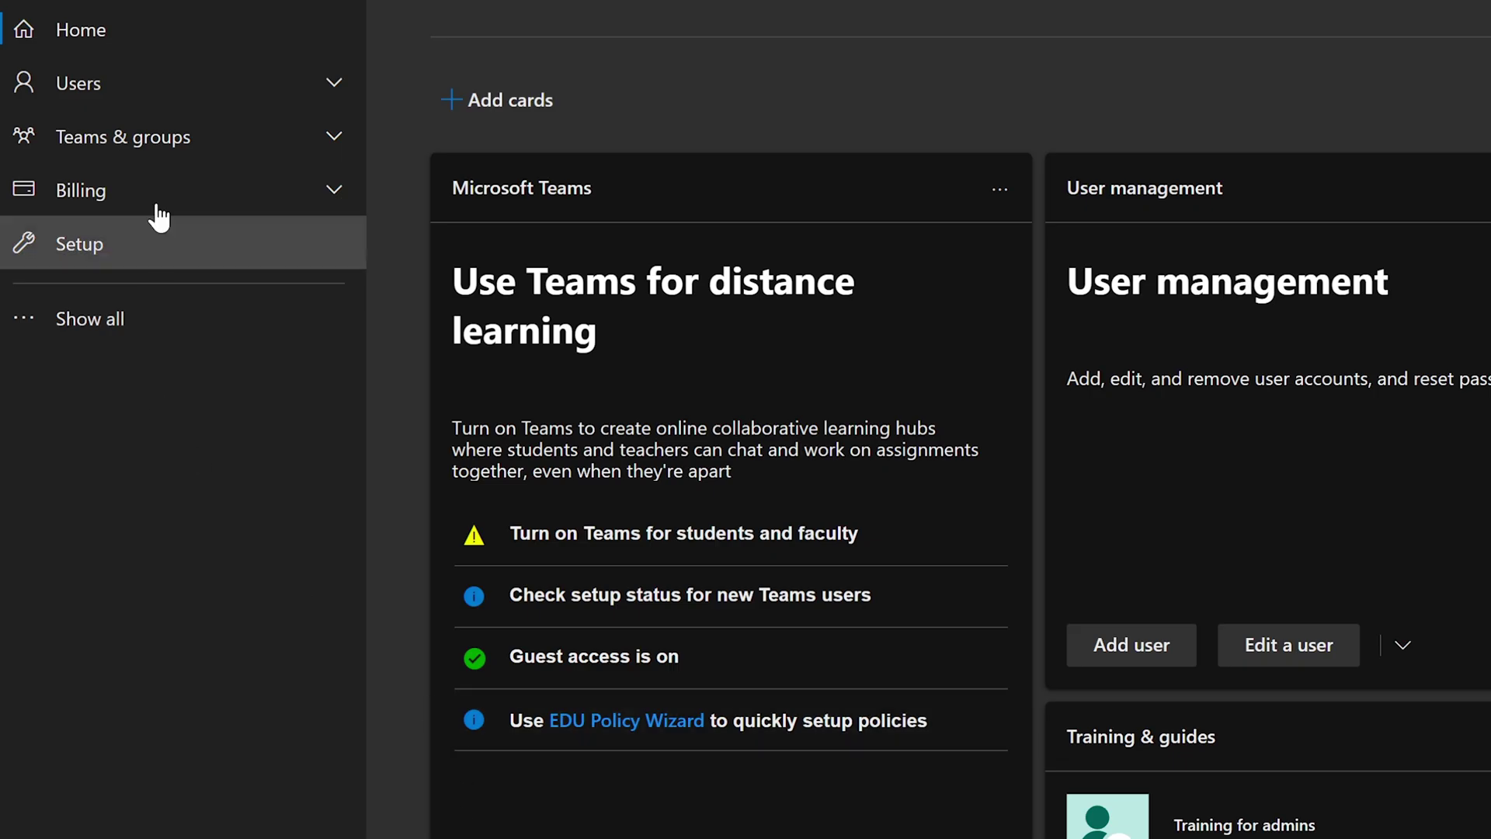
- Open the user's details from Active users and read the OneDrive 'isn't set up' message
{"action": "left_click", "coordinate": [150, 83]}
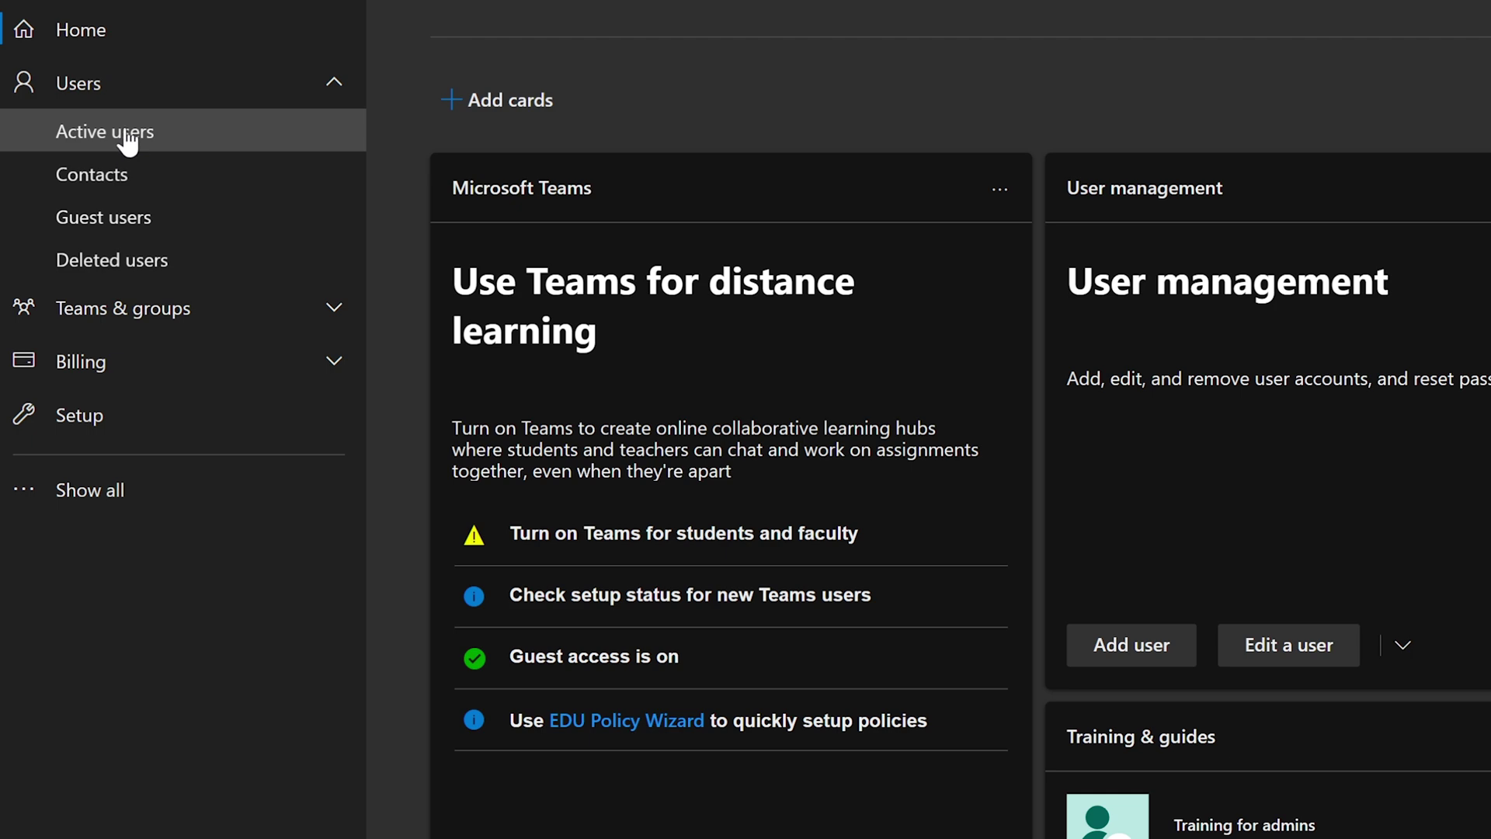
{"action": "left_click", "coordinate": [125, 141]}
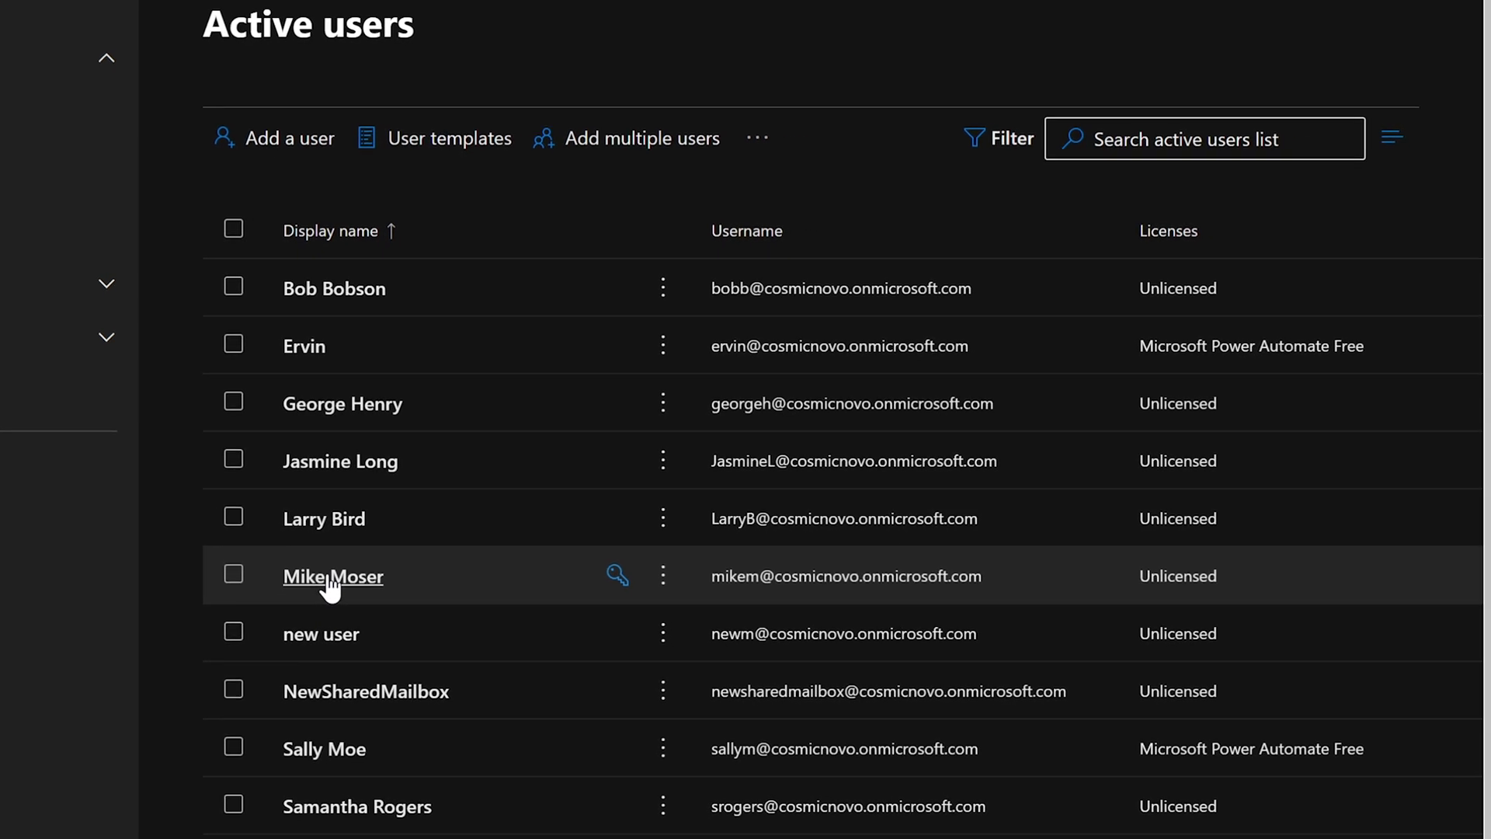
{"action": "left_click", "coordinate": [332, 578]}
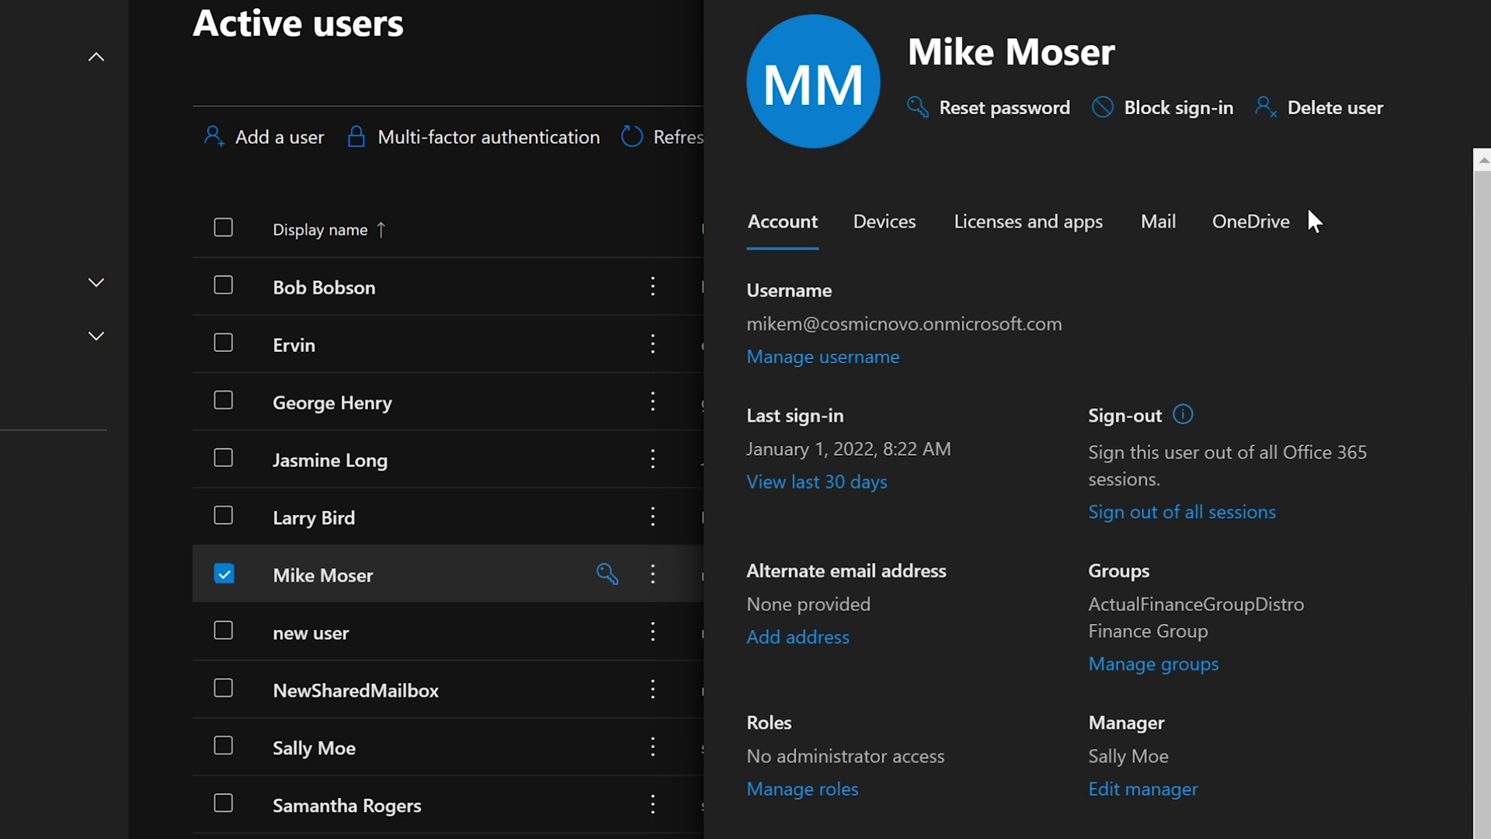
{"action": "left_click", "coordinate": [1248, 231]}
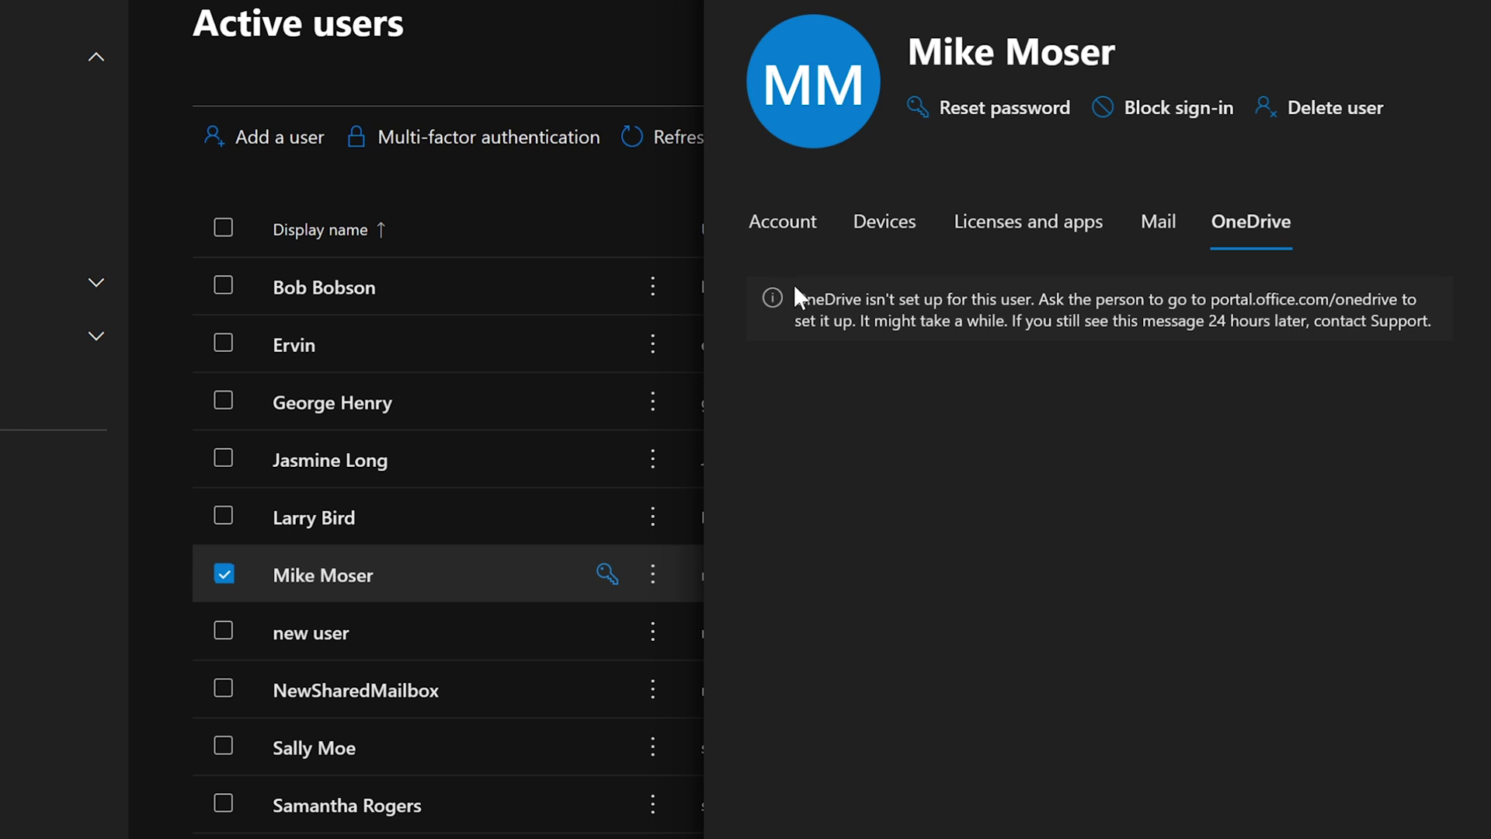
{"action": "left_click_drag", "start_coordinate": [794, 299], "coordinate": [1411, 362]}
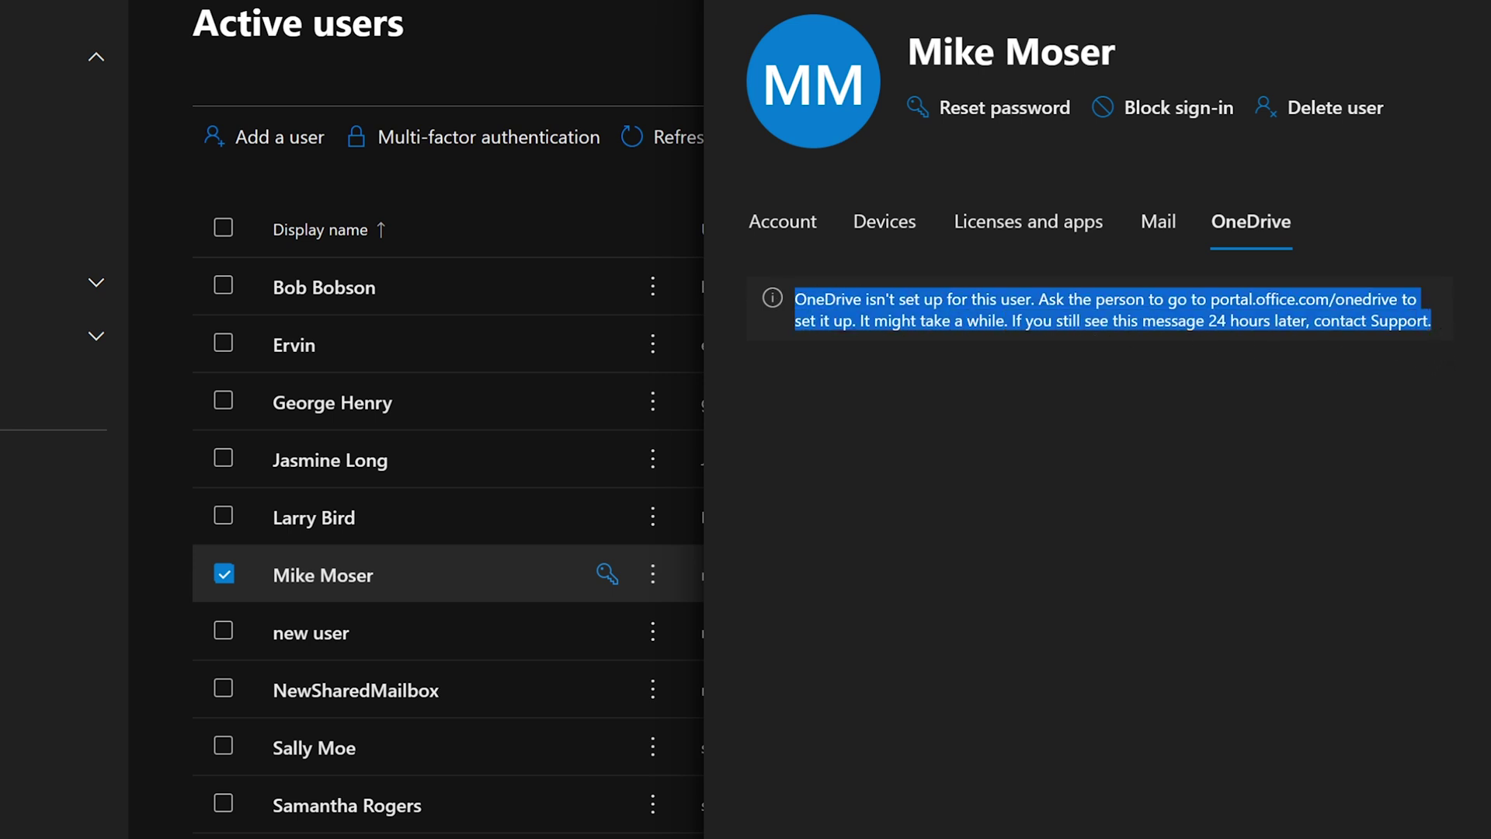
{"action": "left_click", "coordinate": [1442, 339]}
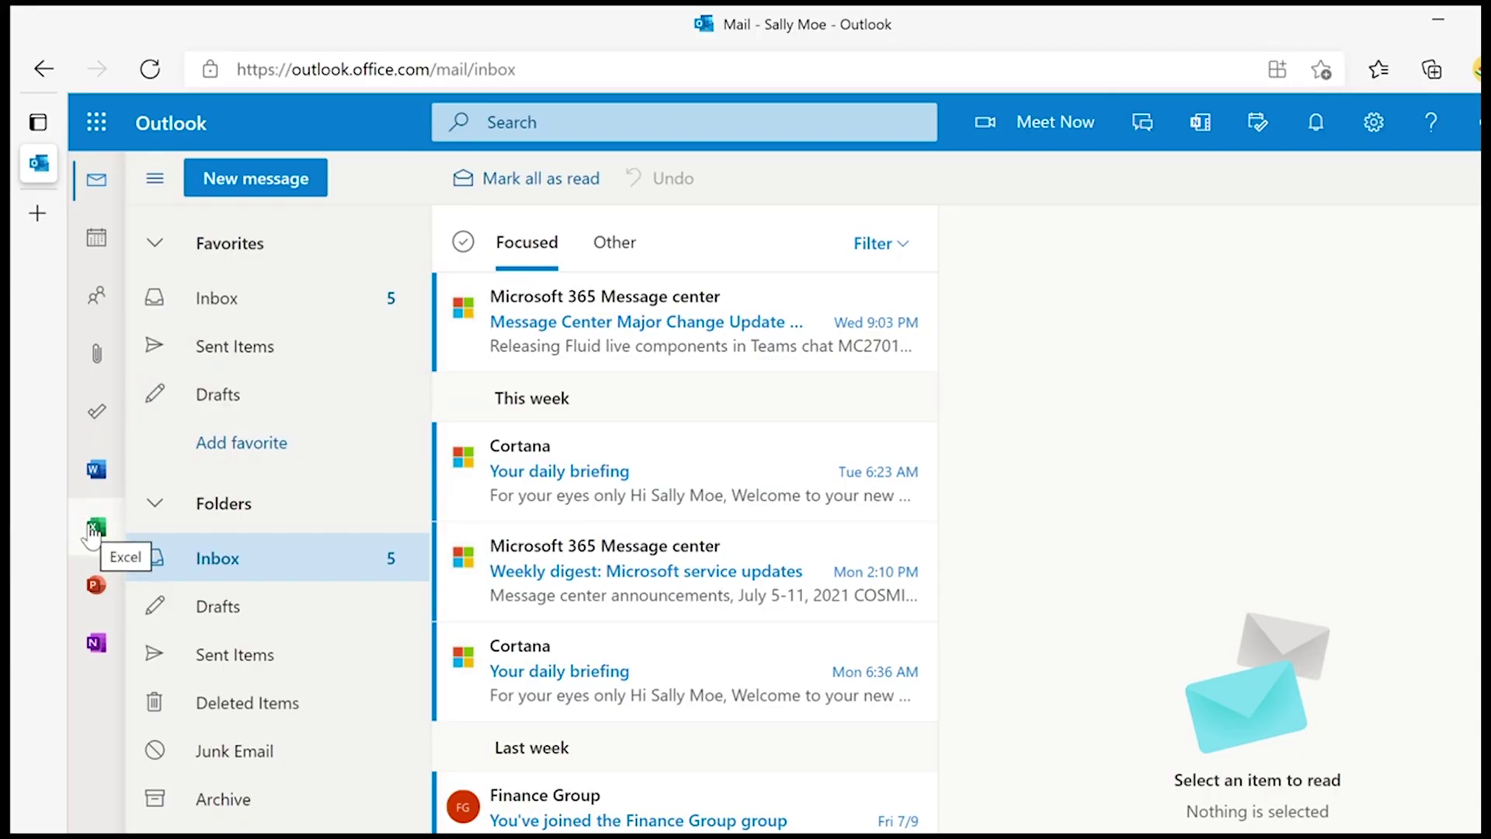
- Go from Outlook to the Excel start page, then to OneDrive's file list via the app launcher
{"action": "left_click", "coordinate": [91, 529]}
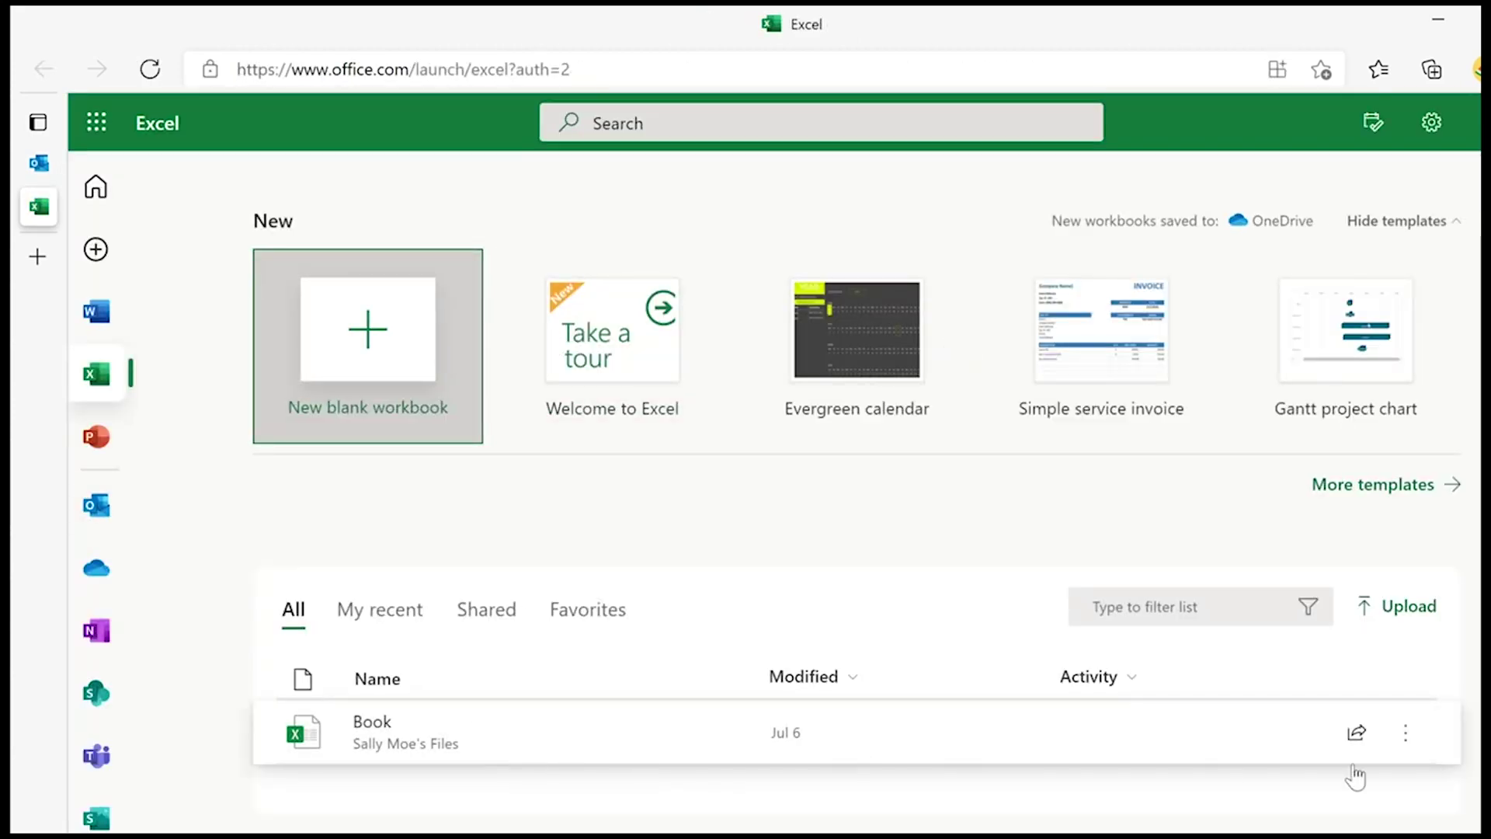
{"action": "left_click", "coordinate": [1405, 738]}
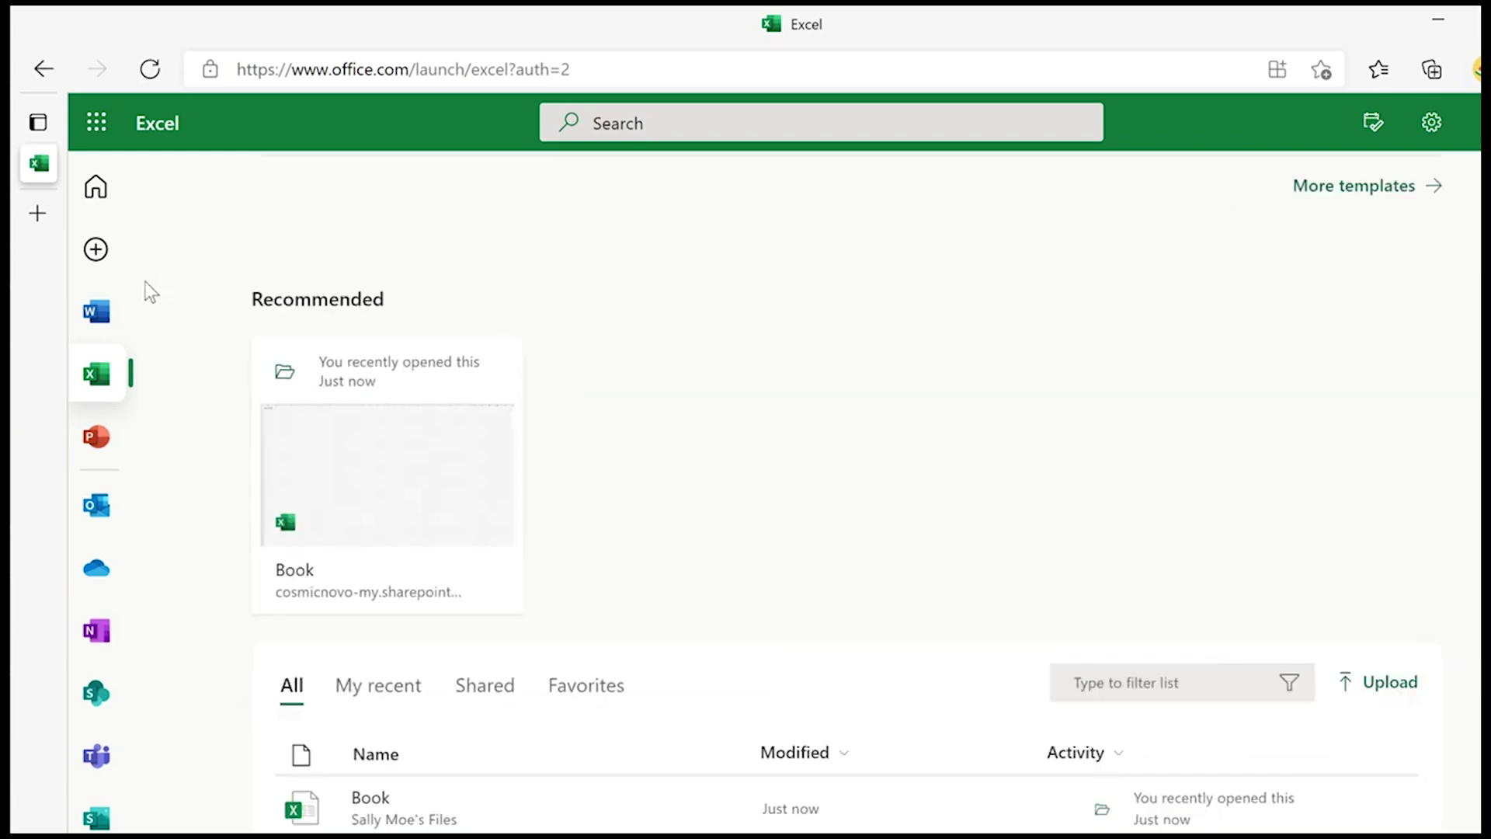
{"action": "left_click", "coordinate": [97, 122]}
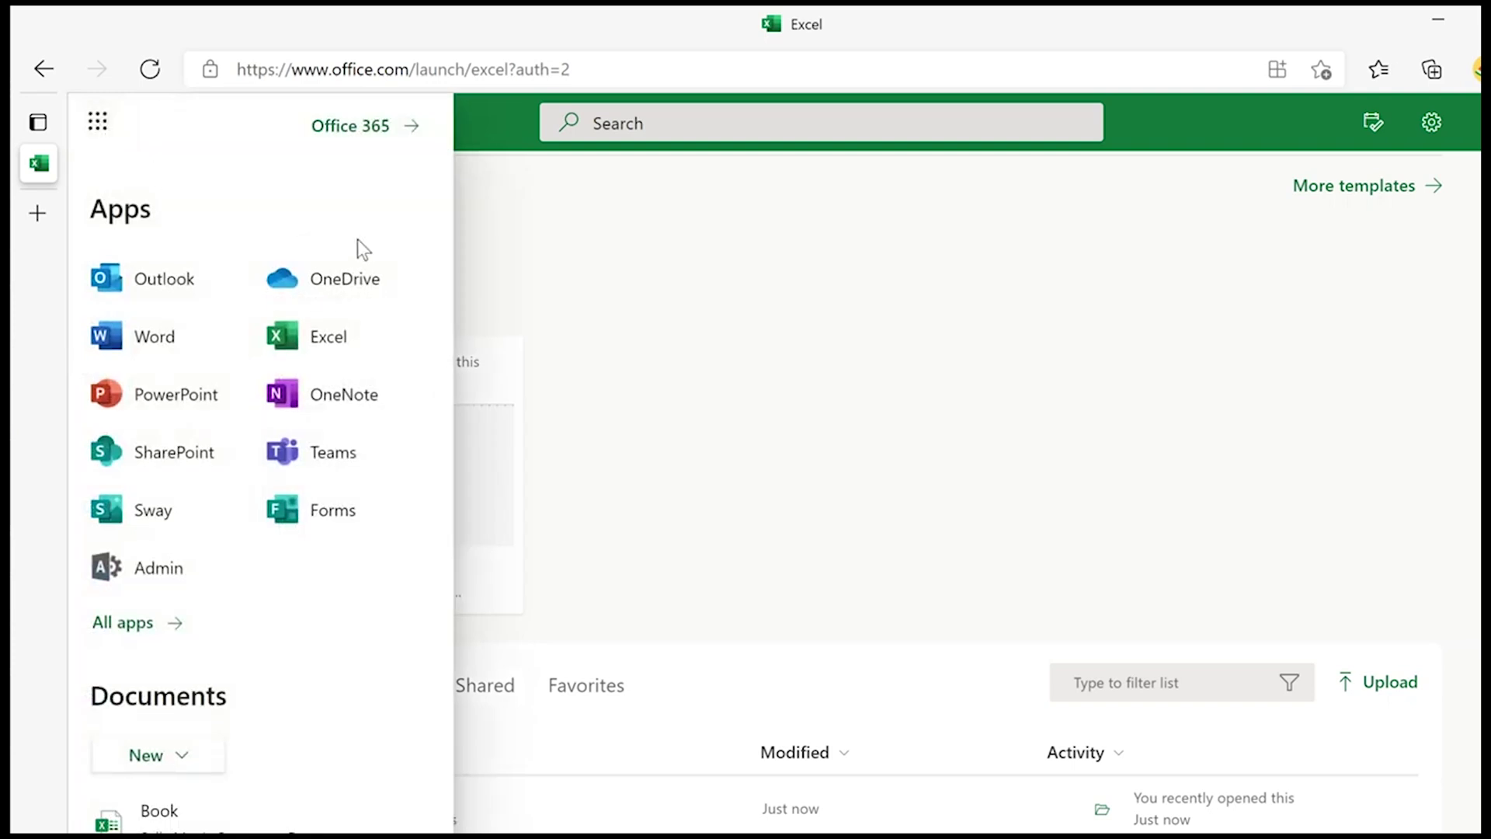
{"action": "left_click", "coordinate": [343, 279]}
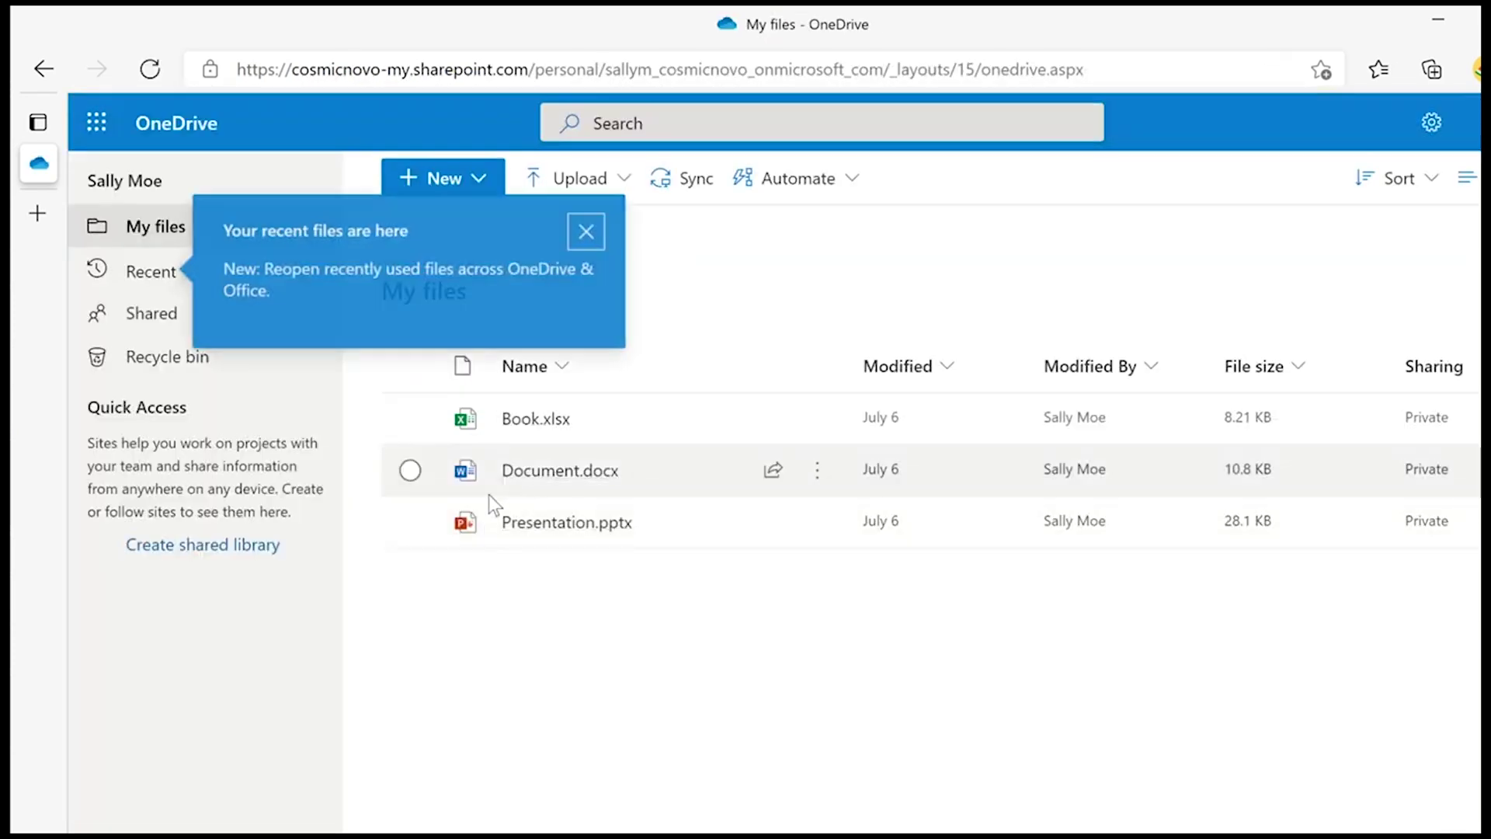
- Dismiss the OneDrive tips and rename Book.xlsx to Filewearegoingtodelete.xlsx
{"action": "left_click", "coordinate": [591, 230]}
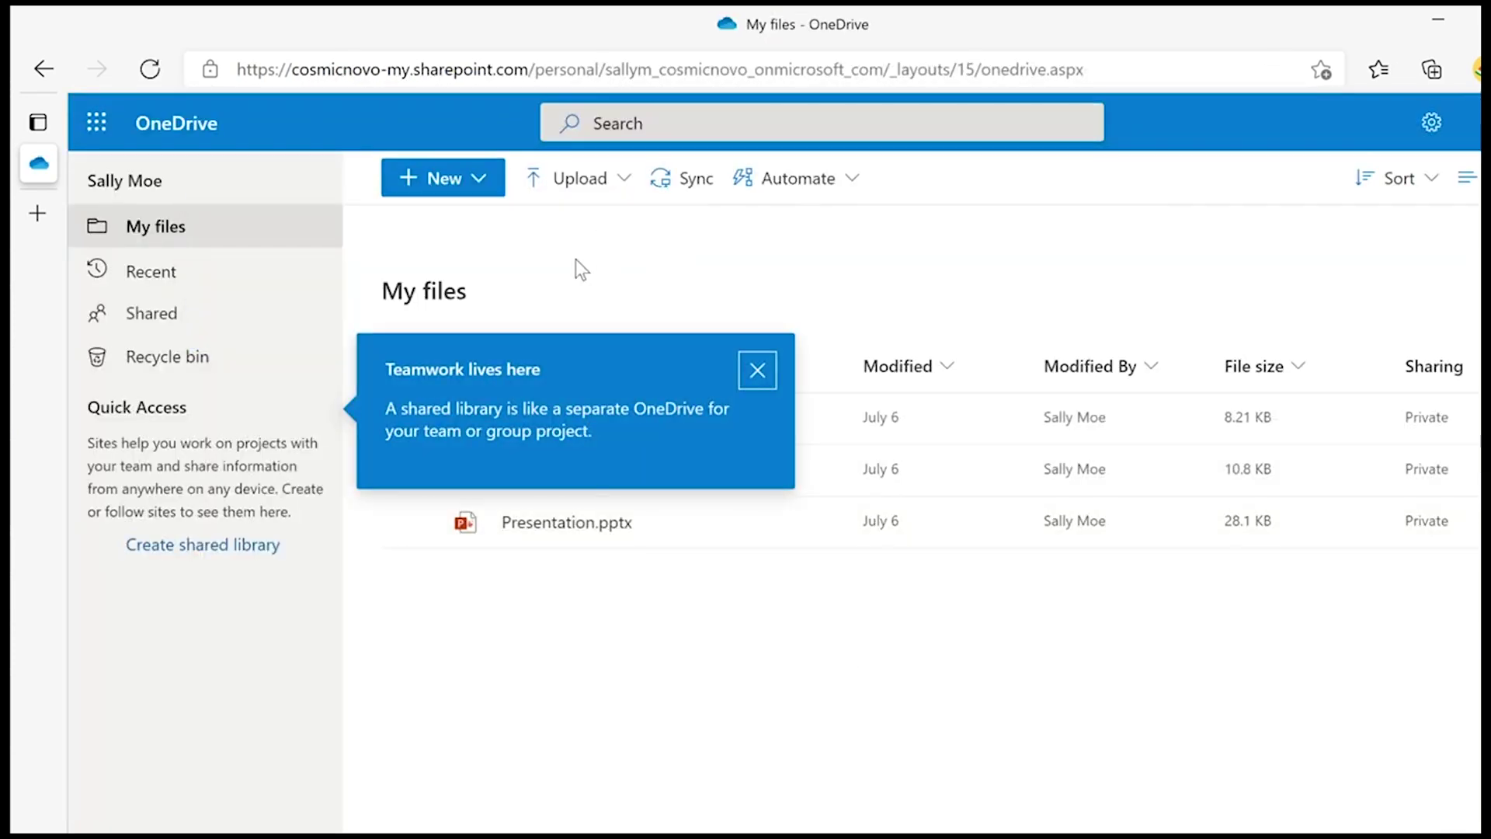
{"action": "left_click", "coordinate": [758, 371]}
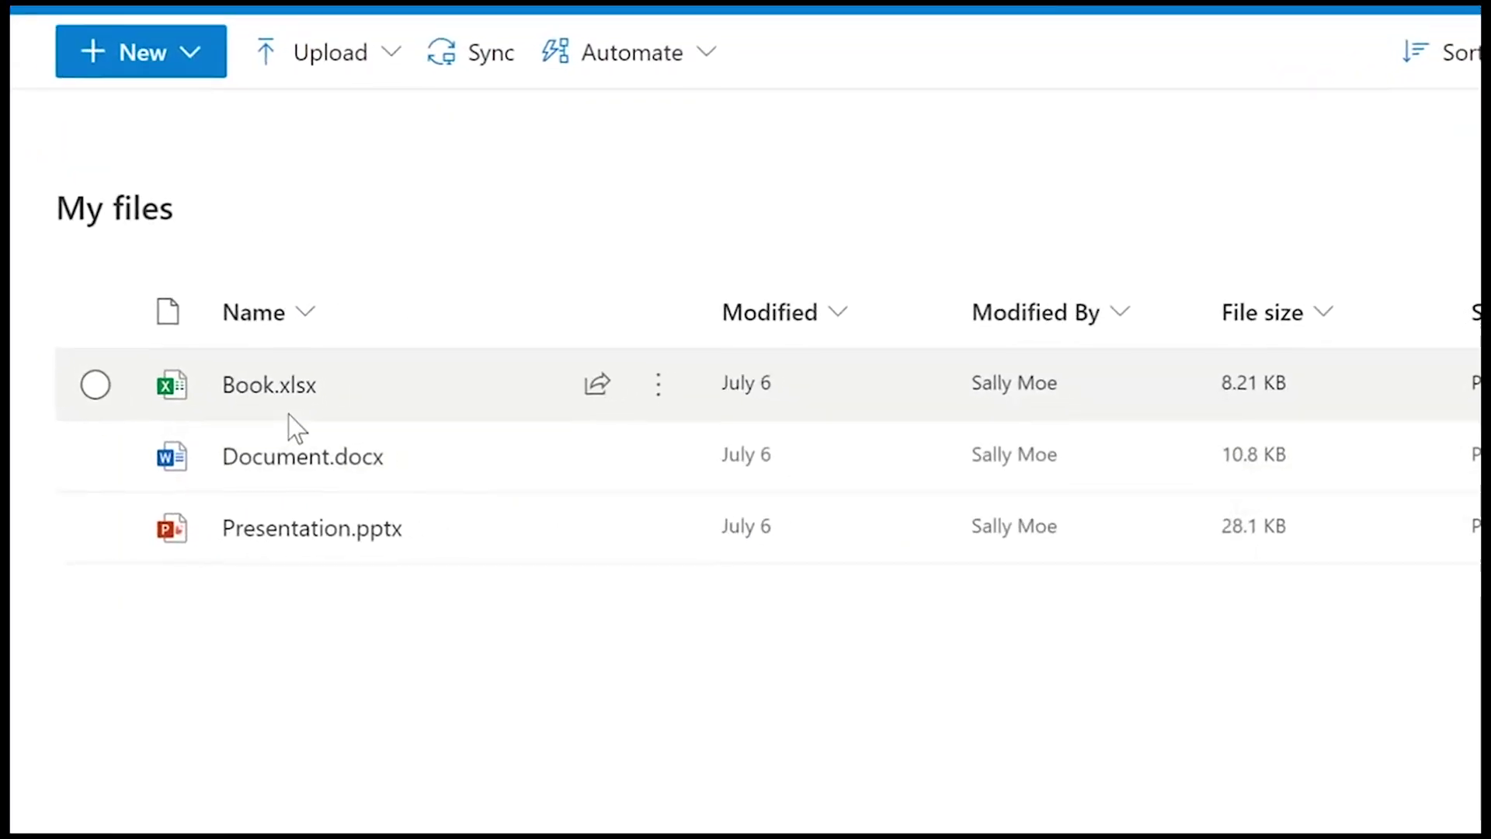
{"action": "mouse_move", "coordinate": [258, 394]}
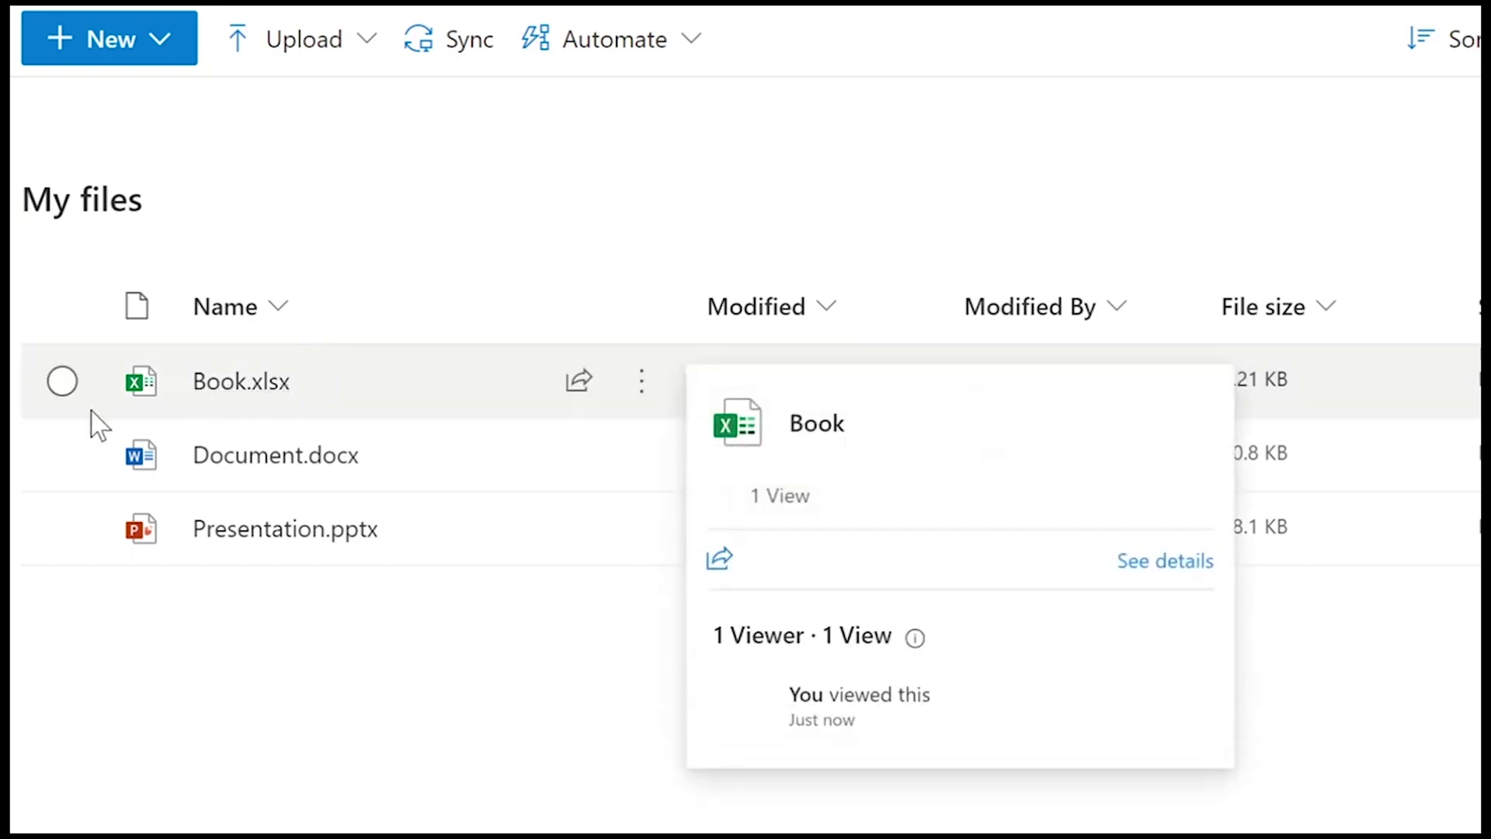
{"action": "left_click", "coordinate": [61, 382]}
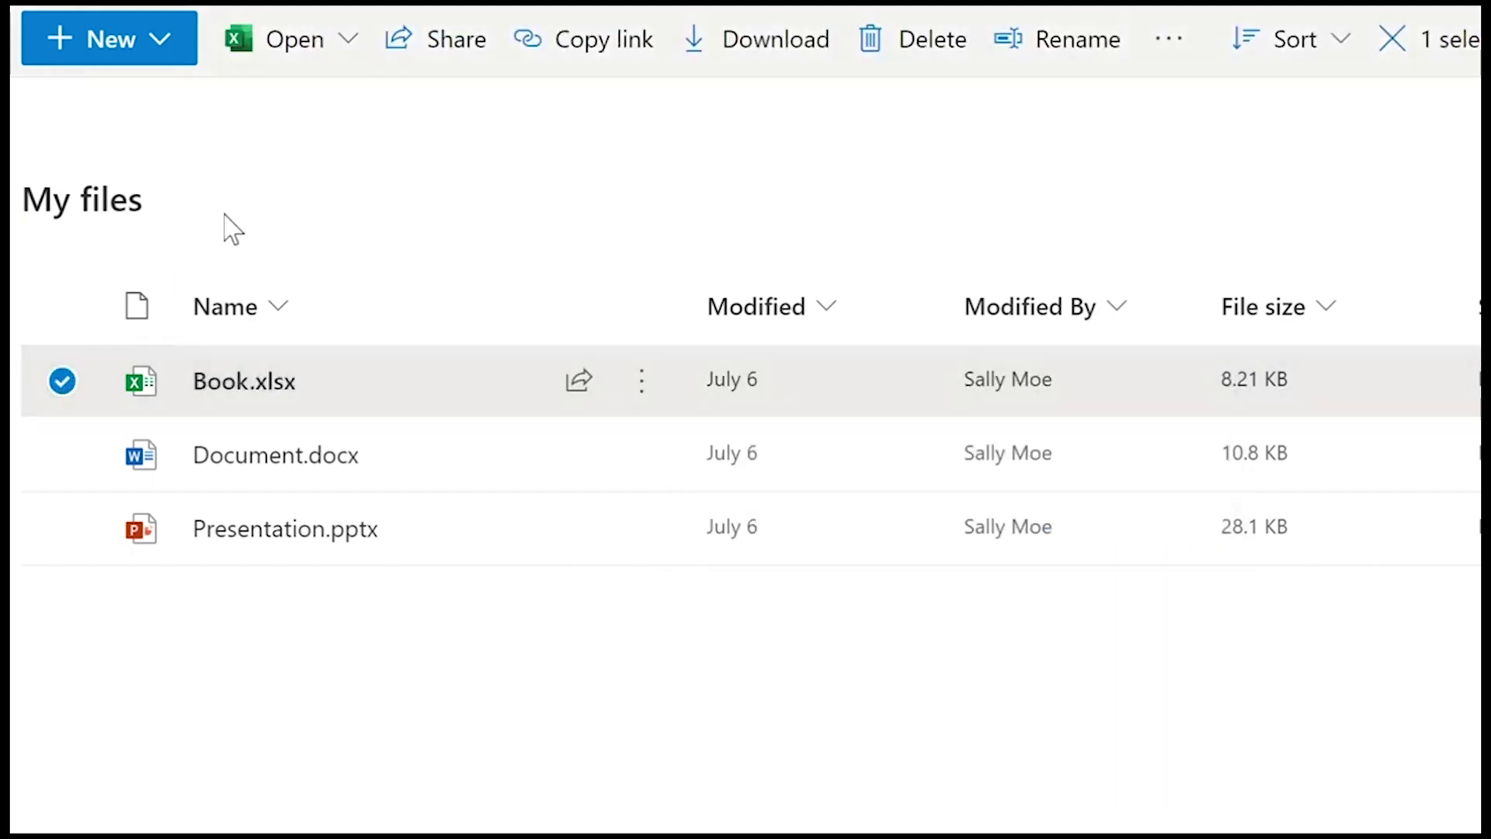
{"action": "mouse_move", "coordinate": [289, 400]}
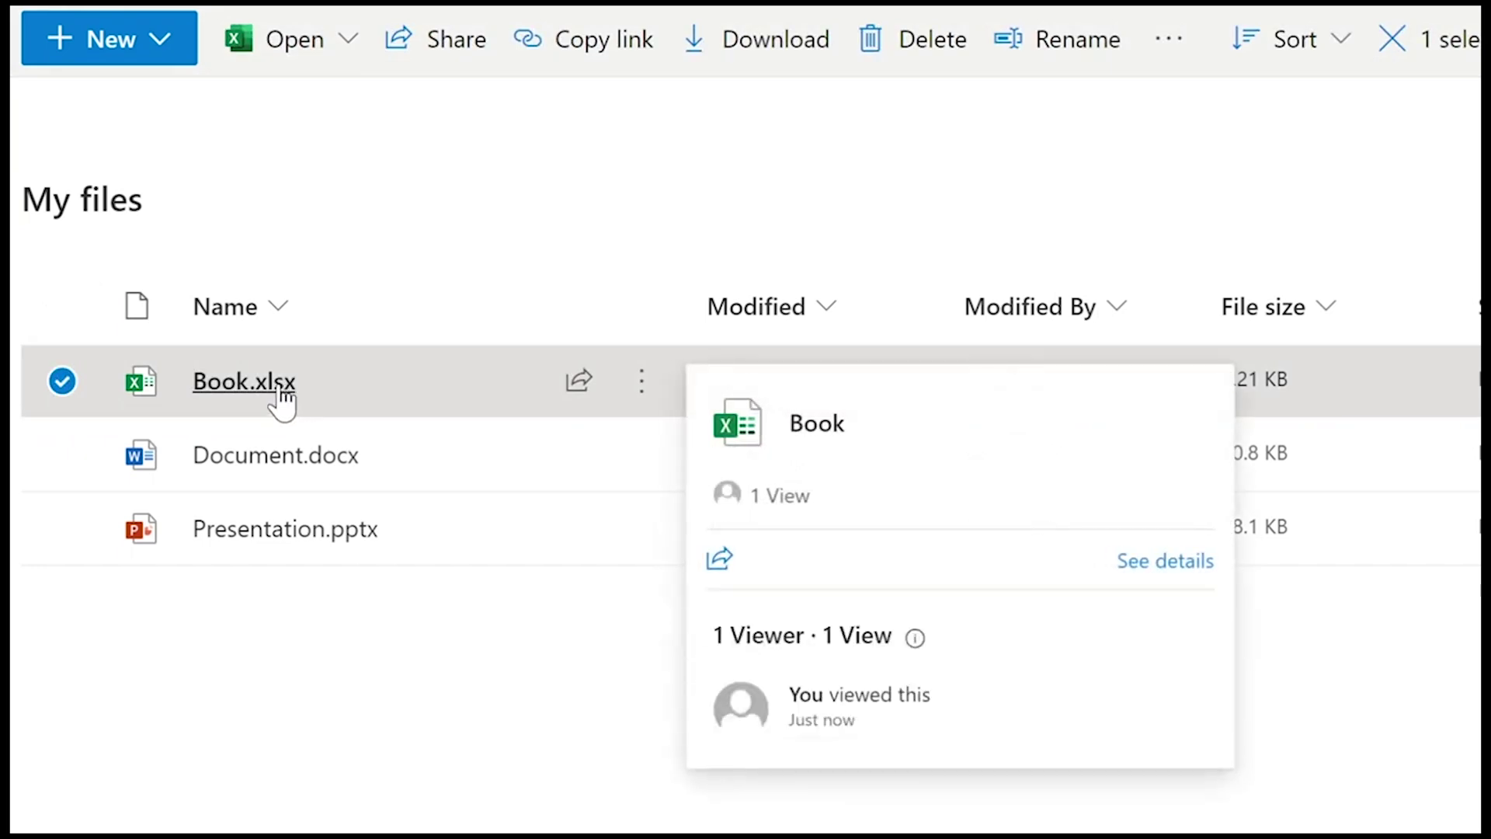
{"action": "right_click", "coordinate": [210, 386]}
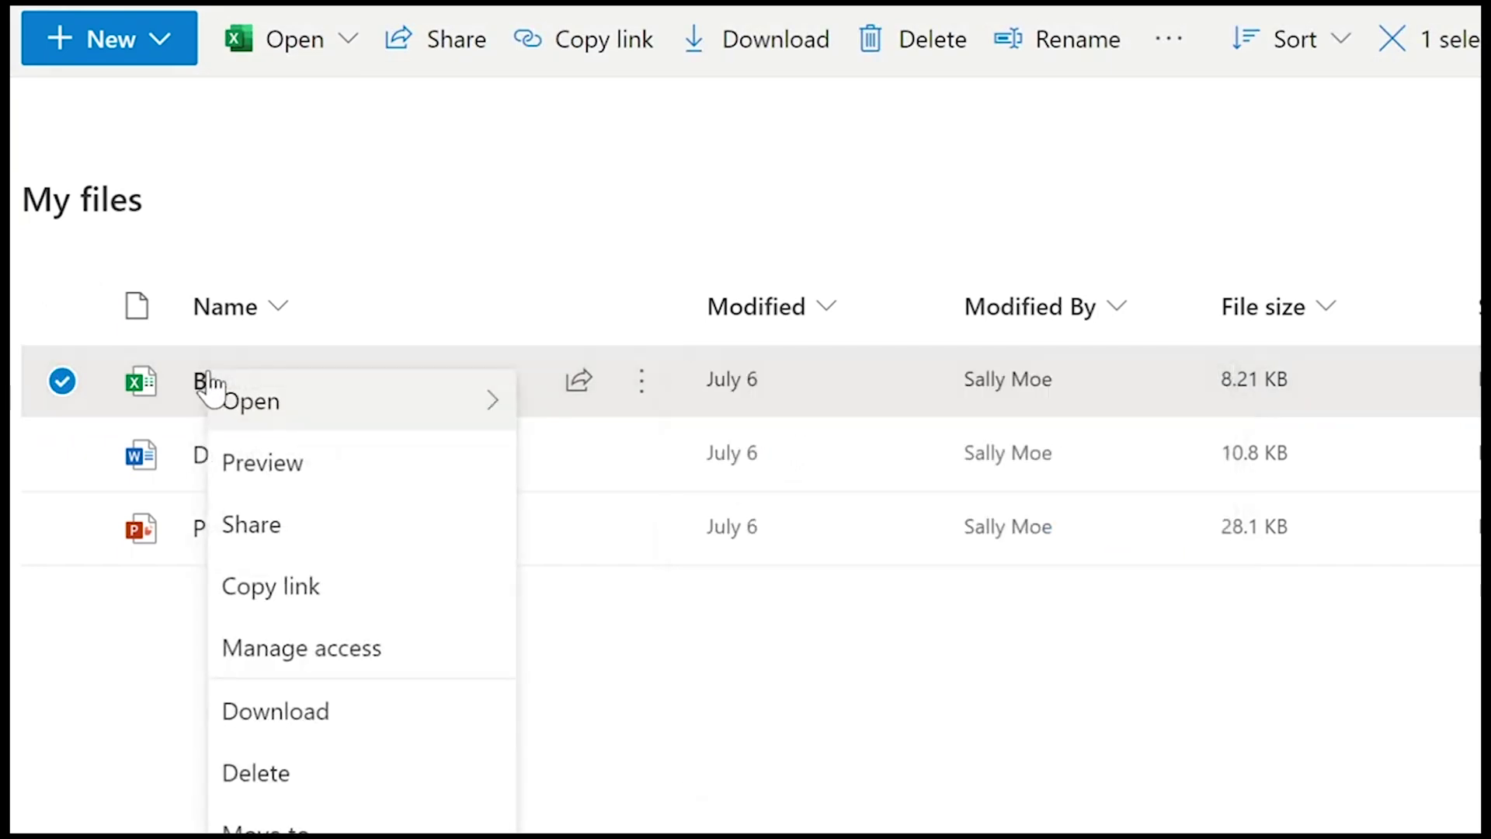
{"action": "left_click", "coordinate": [264, 837]}
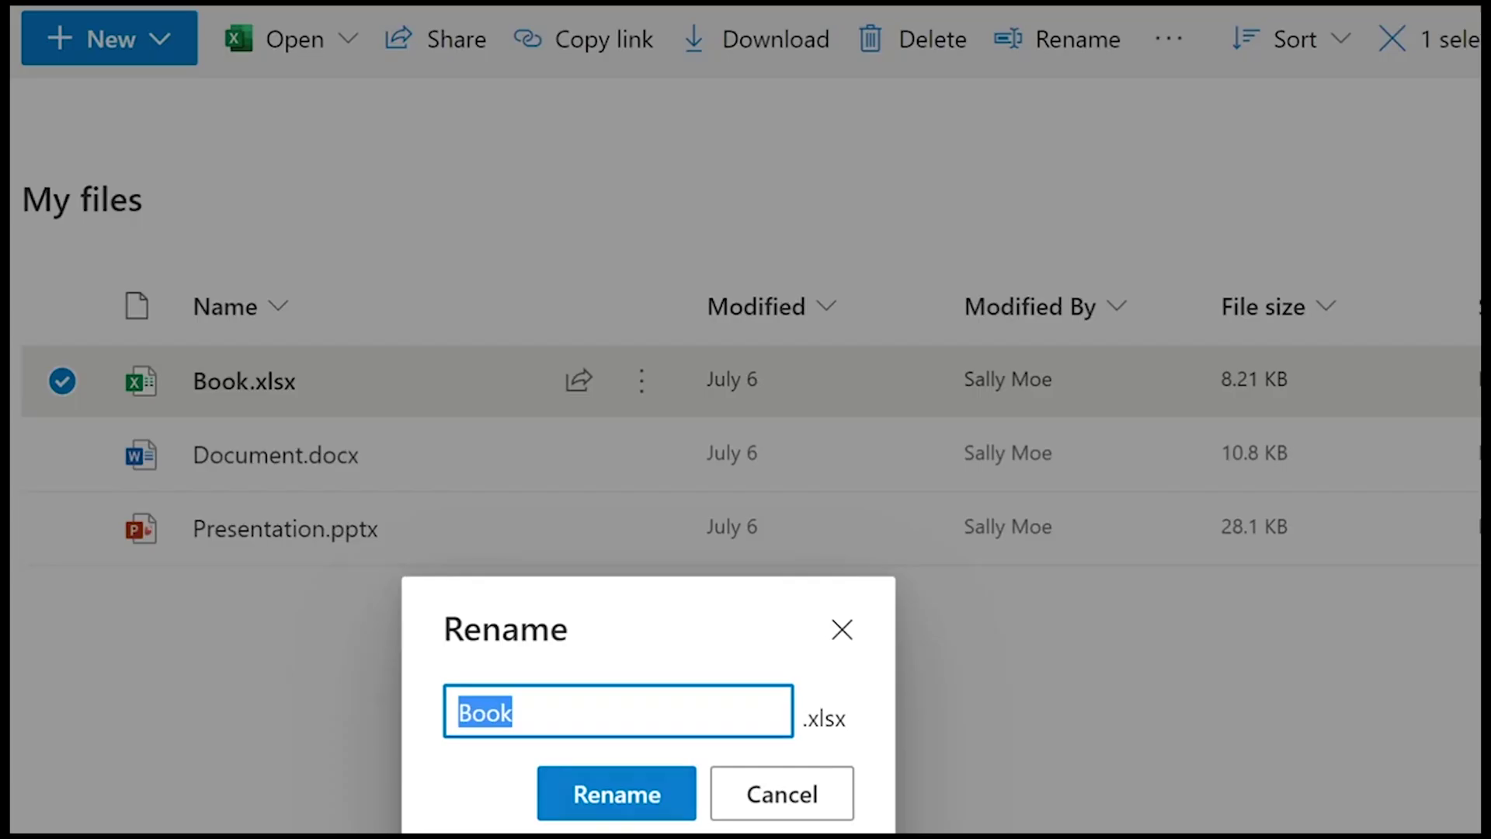
{"action": "type", "text": "File"}
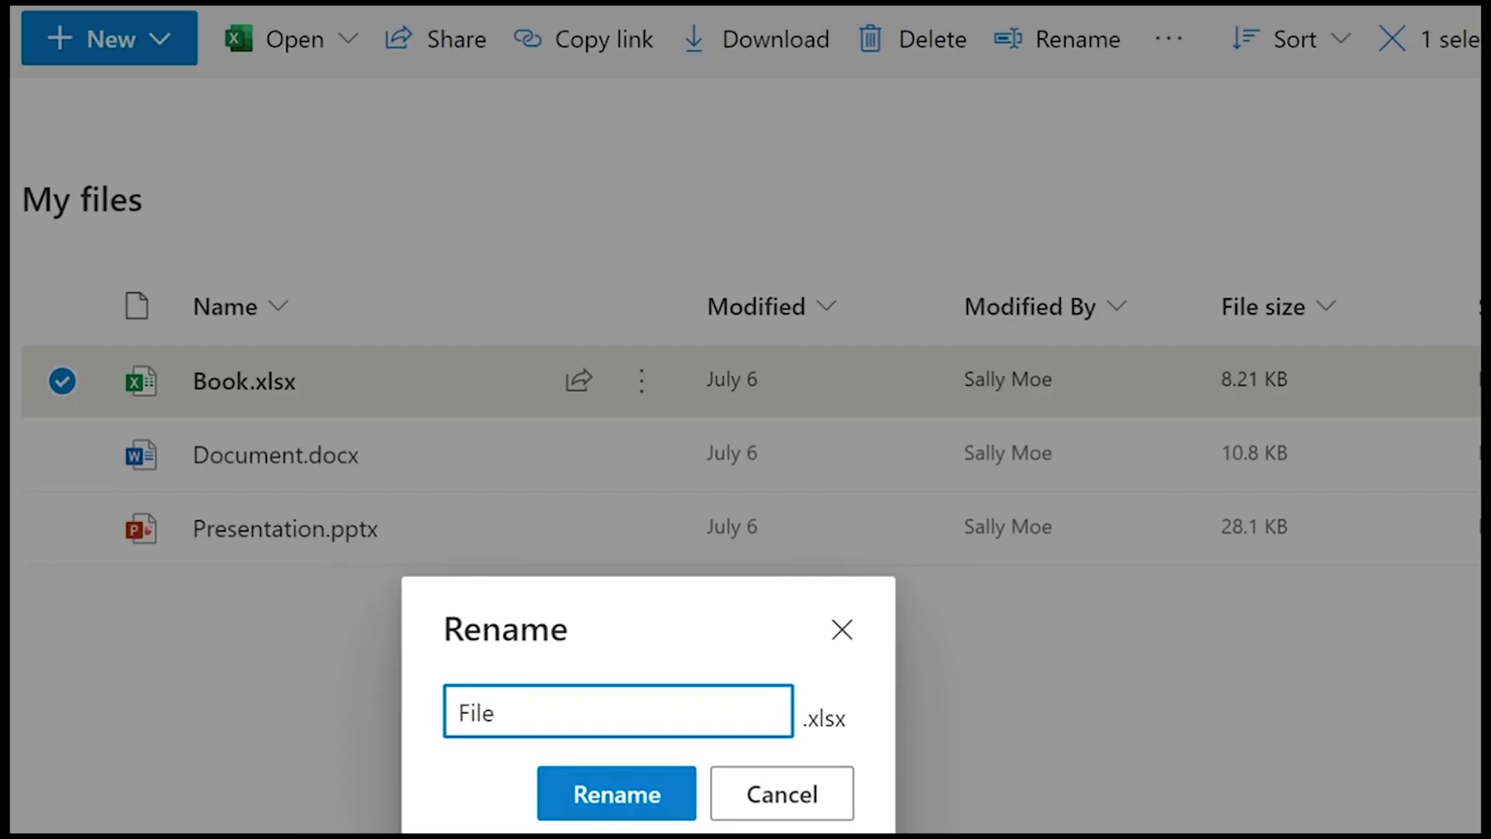
{"action": "type", "text": "wearegoing toto de"}
{"action": "key", "text": "BackSpace"}
{"action": "key", "text": "BackSpace"}
{"action": "key", "text": "BackSpace"}
{"action": "type", "text": "delete"}
{"action": "left_click", "coordinate": [633, 800]}
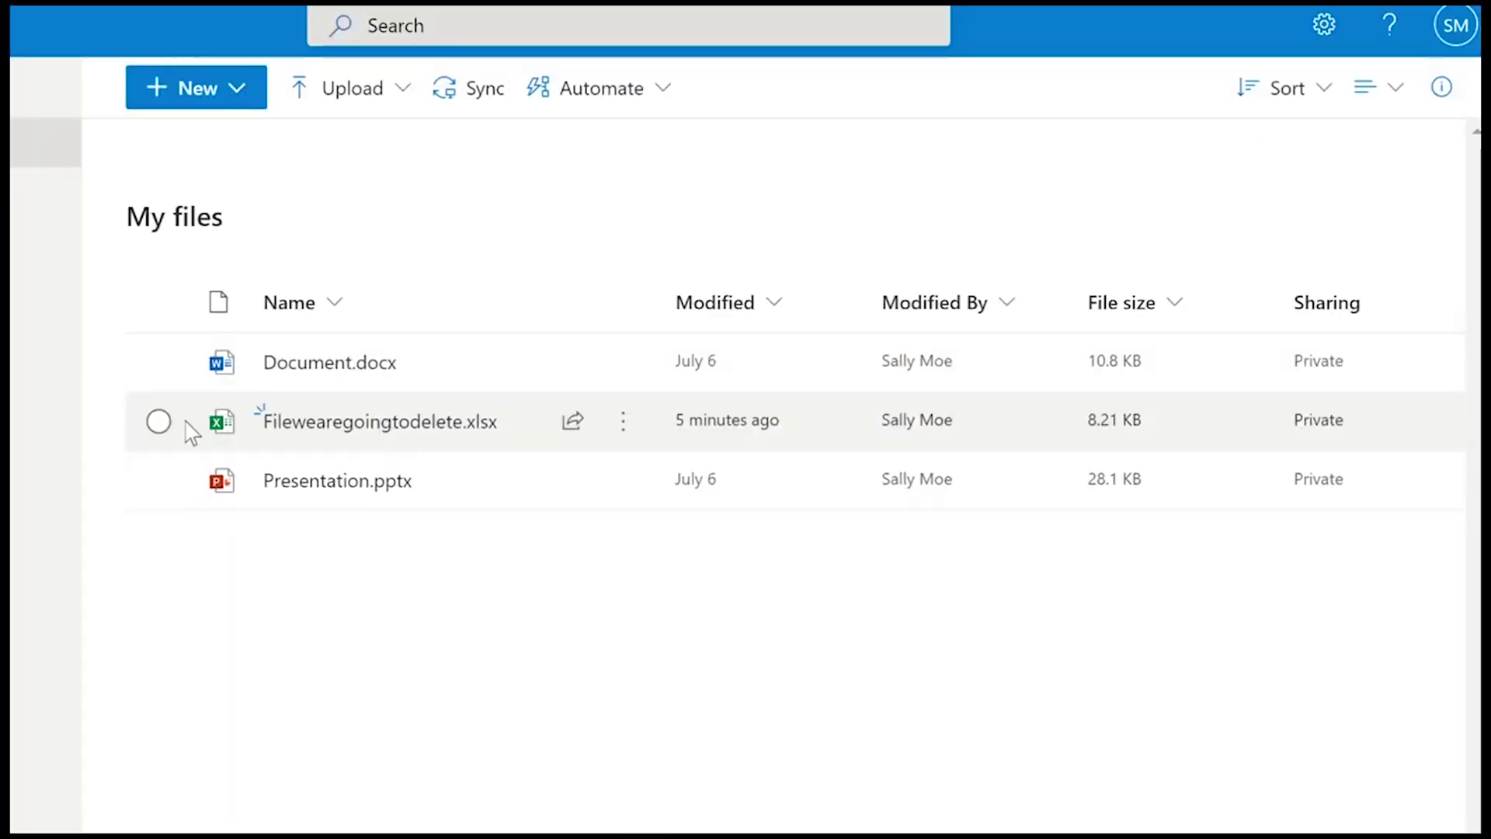
- Delete Filewearegoingtodelete.xlsx, overriding the warning that it's open elsewhere
{"action": "left_click", "coordinate": [158, 422]}
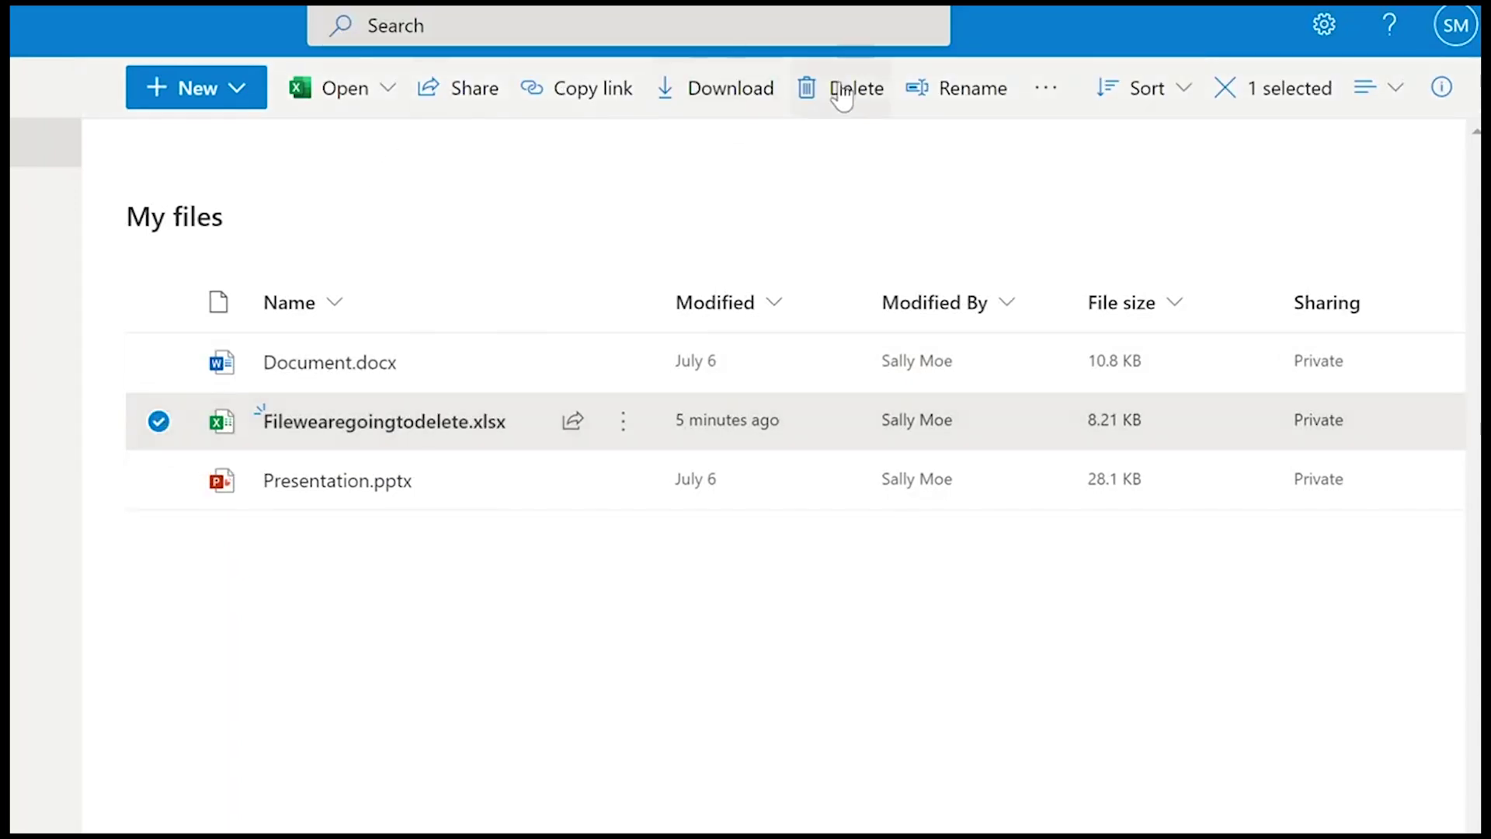
{"action": "left_click", "coordinate": [843, 97]}
{"action": "left_click", "coordinate": [652, 720]}
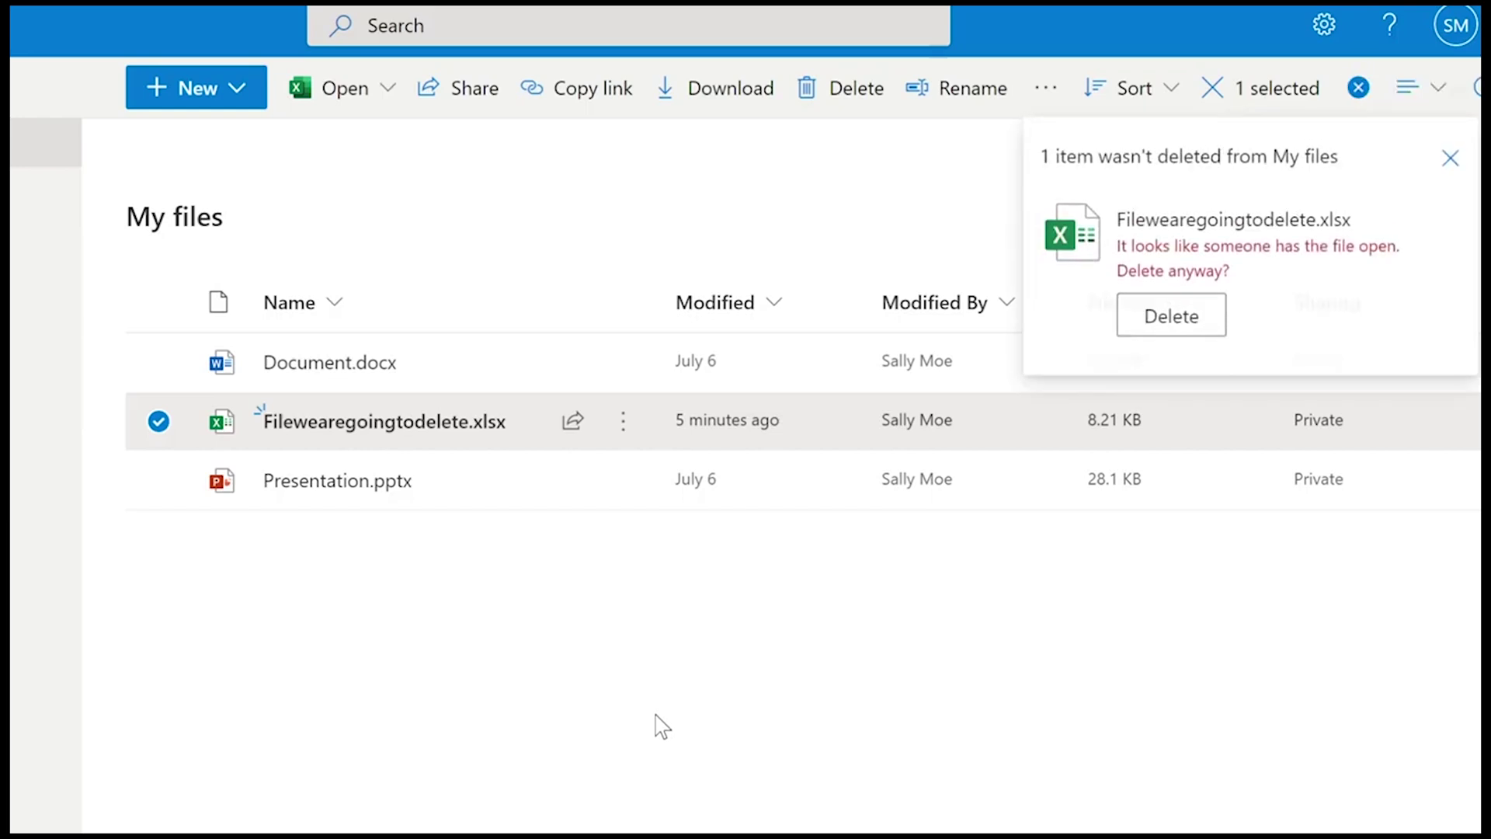
{"action": "left_click", "coordinate": [1174, 311]}
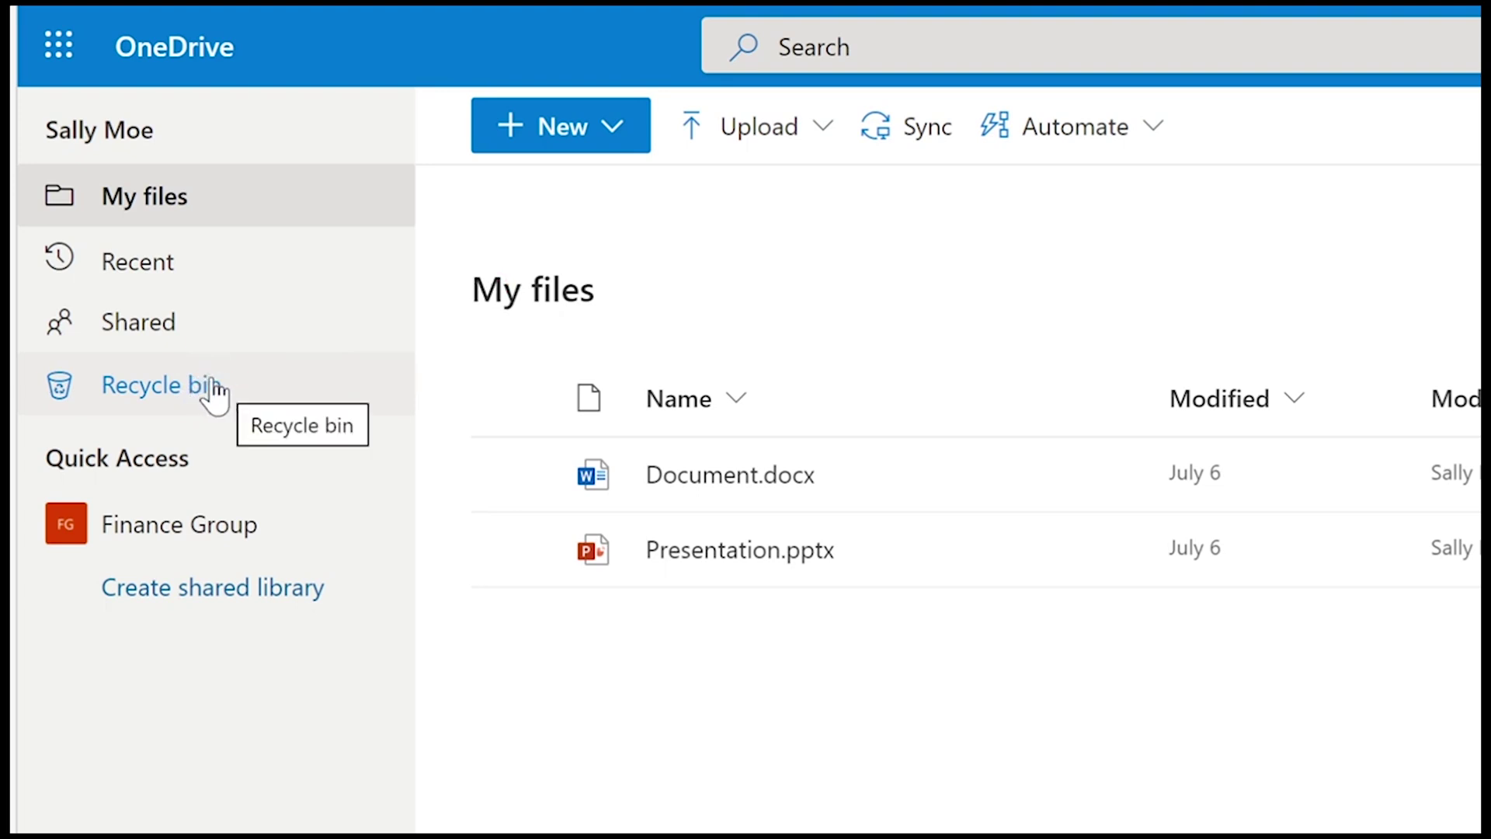
{"action": "left_click", "coordinate": [209, 391]}
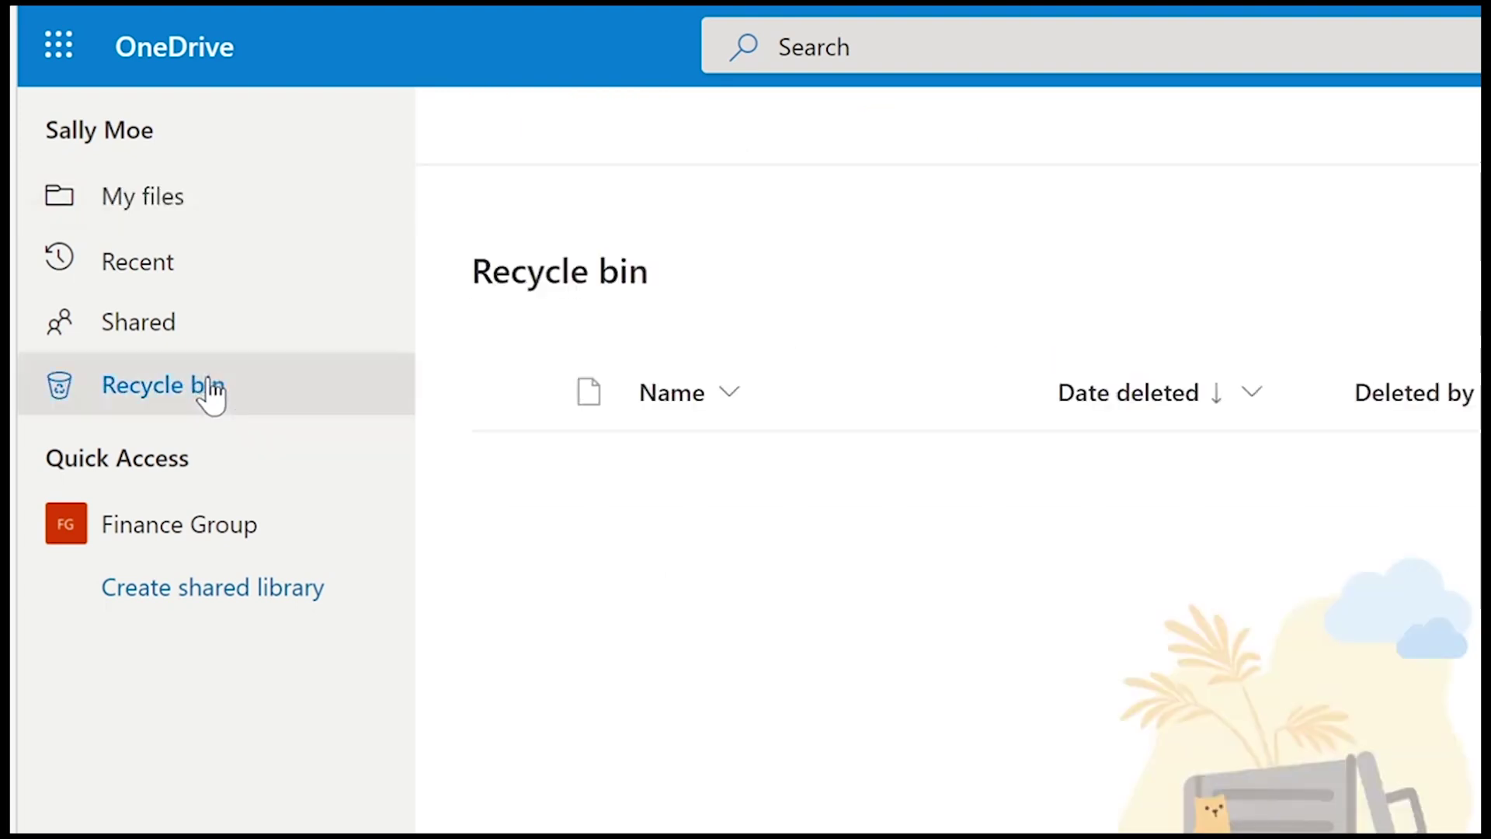
{"action": "key", "text": "F5"}
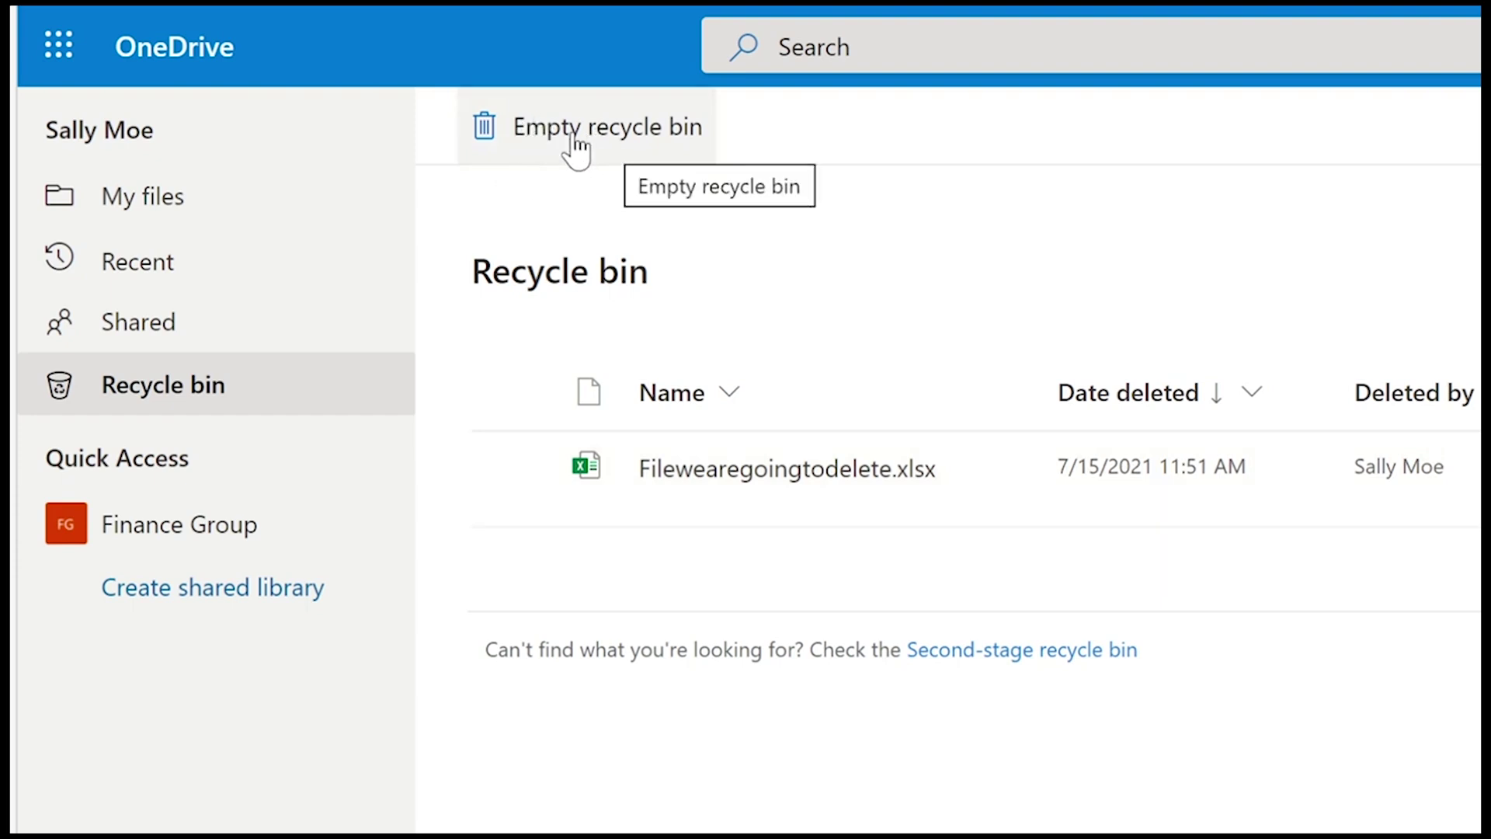
{"action": "left_click", "coordinate": [163, 206]}
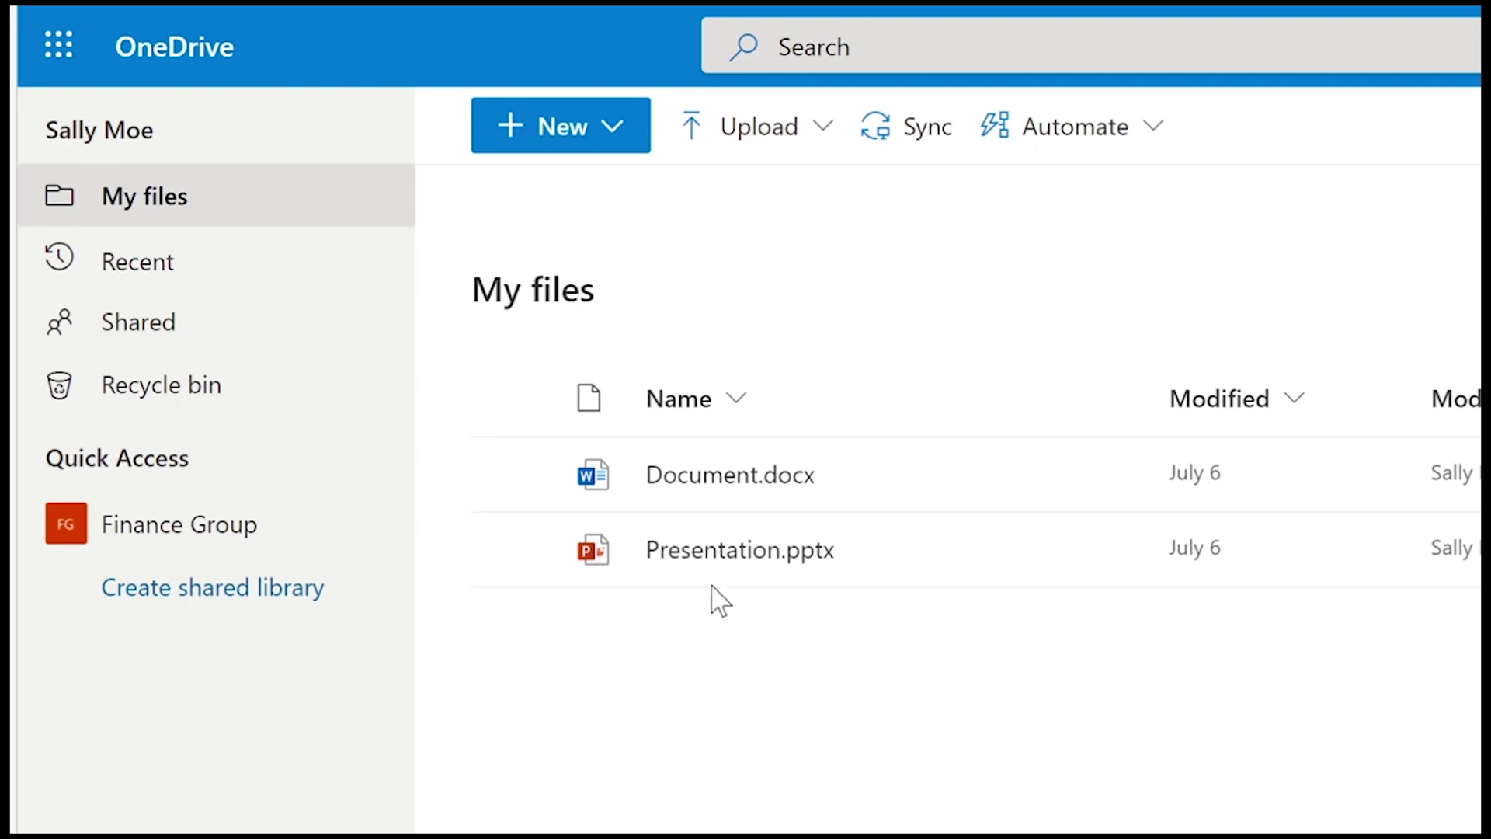
{"action": "mouse_move", "coordinate": [822, 561]}
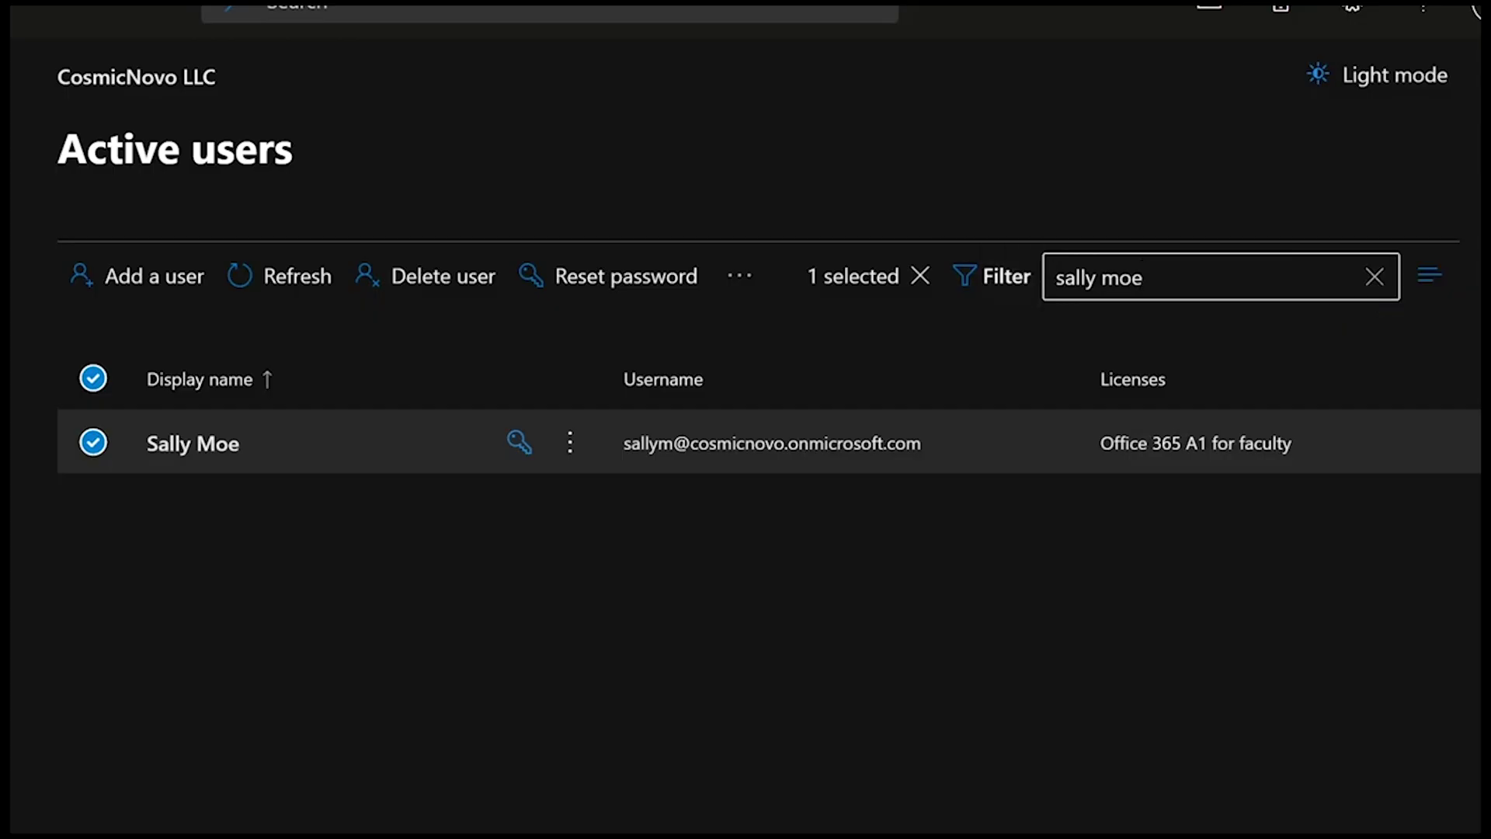
- Clear the user search, open the last listed user, and view their OneDrive storage (0 MB of 5120 GB)
{"action": "key", "text": "shift+Left"}
{"action": "key", "text": "shift+Left"}
{"action": "key", "text": "shift+Left"}
{"action": "key", "text": "shift+Left"}
{"action": "key", "text": "shift+Left"}
{"action": "key", "text": "shift+Left"}
{"action": "key", "text": "shift+Left"}
{"action": "key", "text": "shift+Left"}
{"action": "key", "text": "shift+Left"}
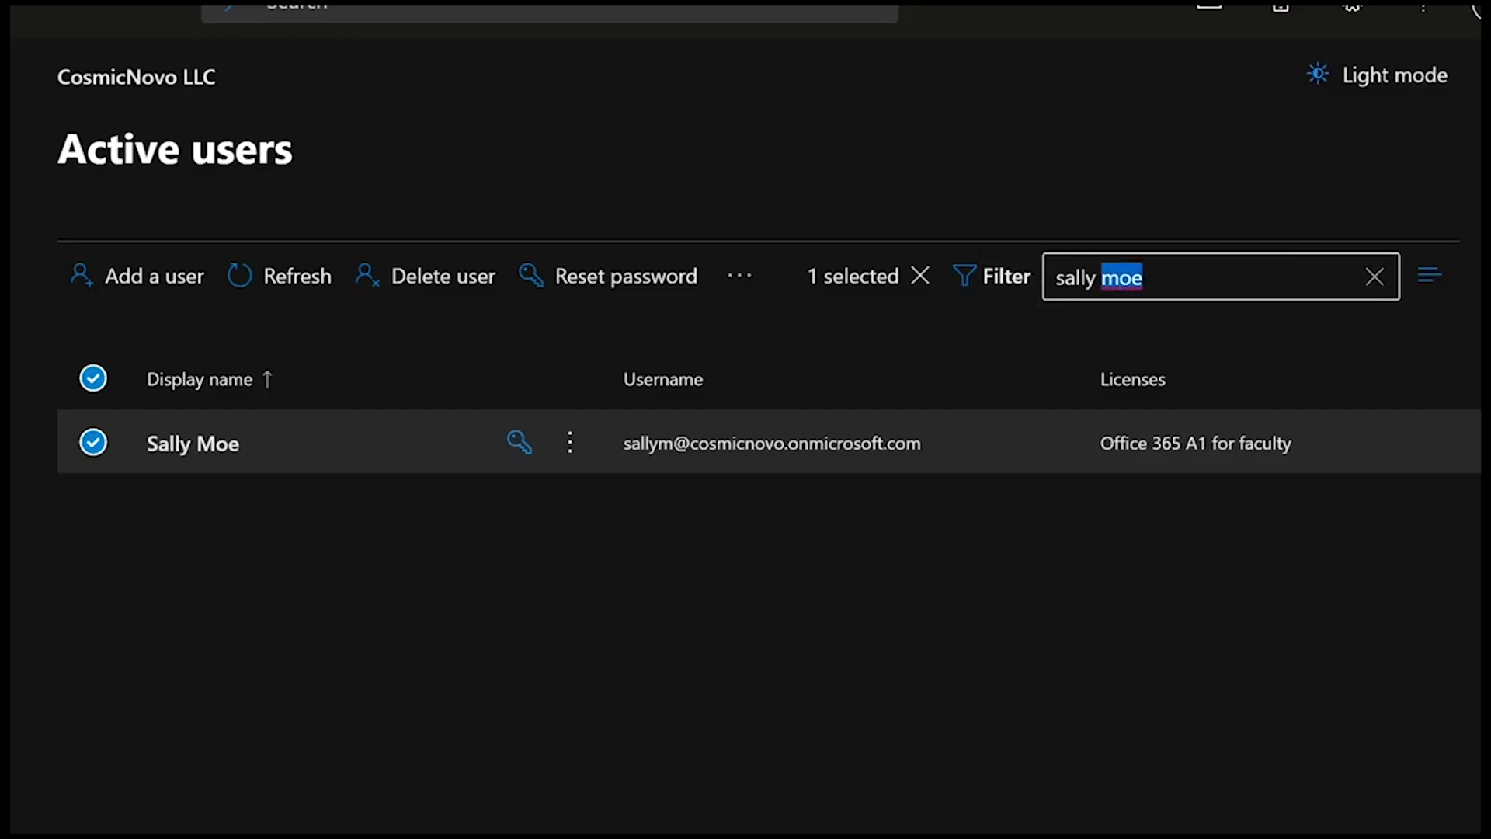
{"action": "left_click", "coordinate": [1368, 278]}
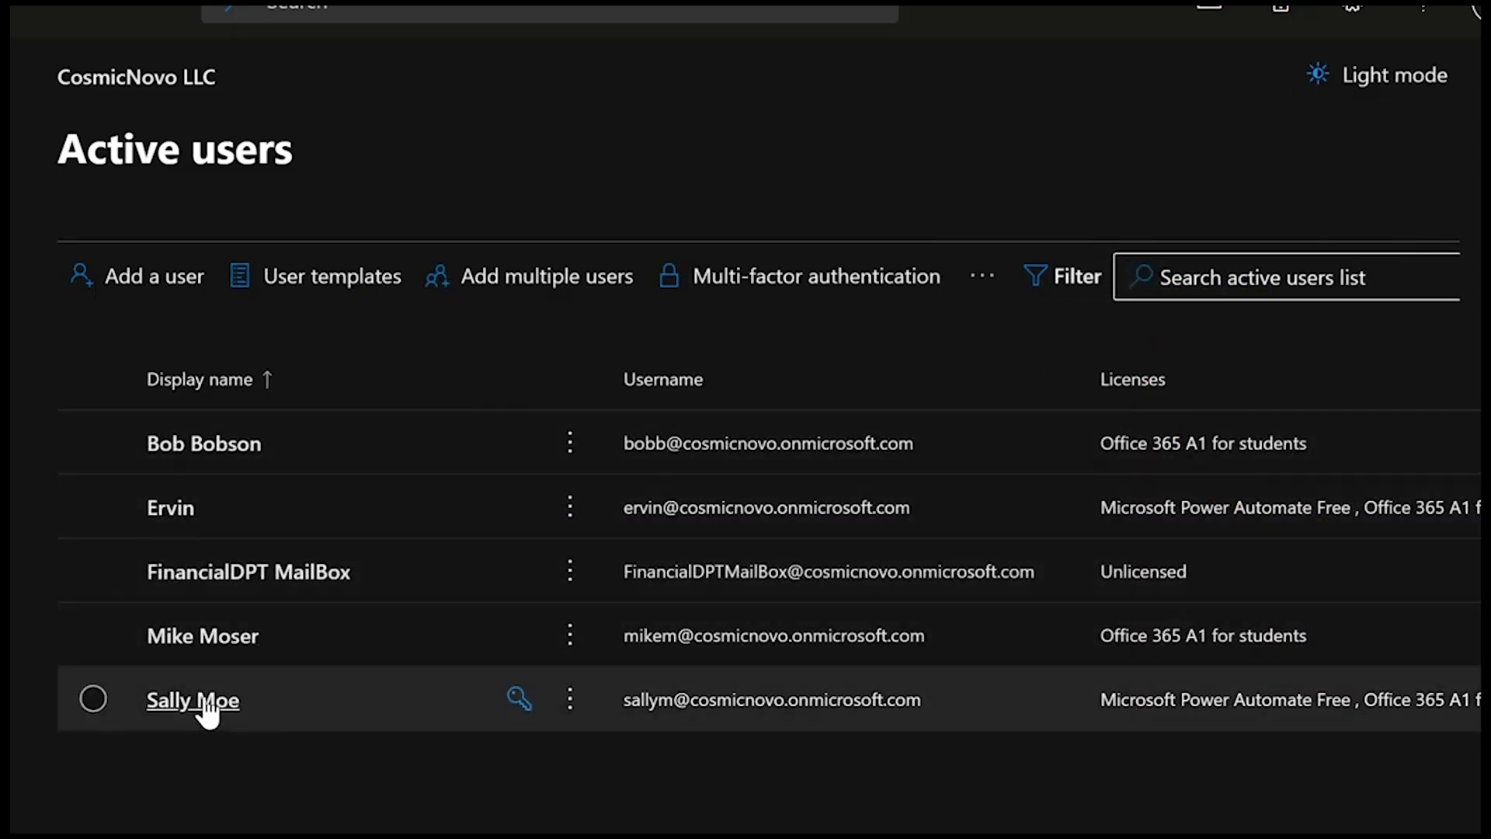
{"action": "left_click", "coordinate": [204, 708]}
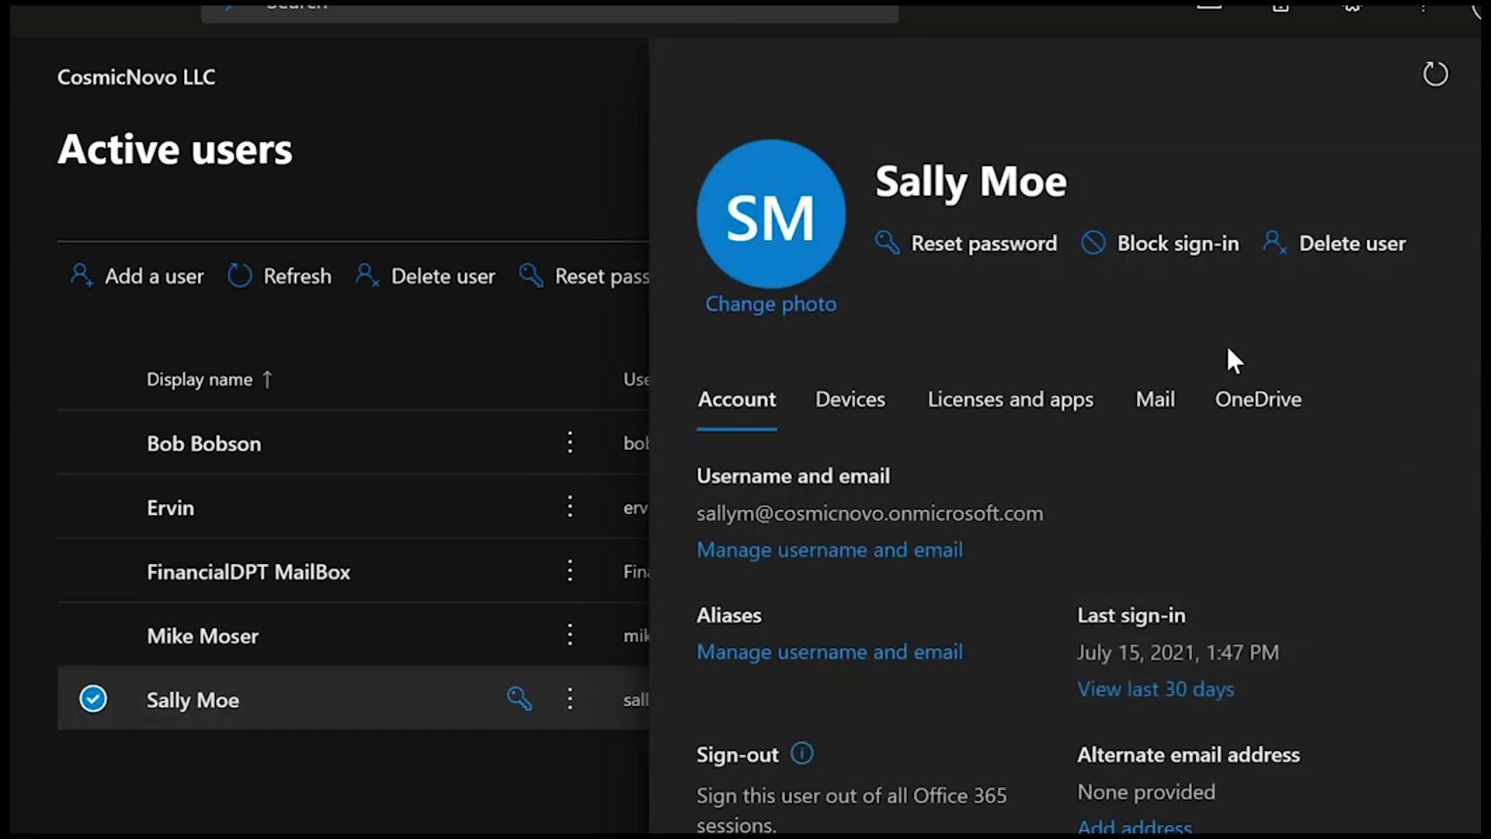
{"action": "left_click", "coordinate": [1266, 409]}
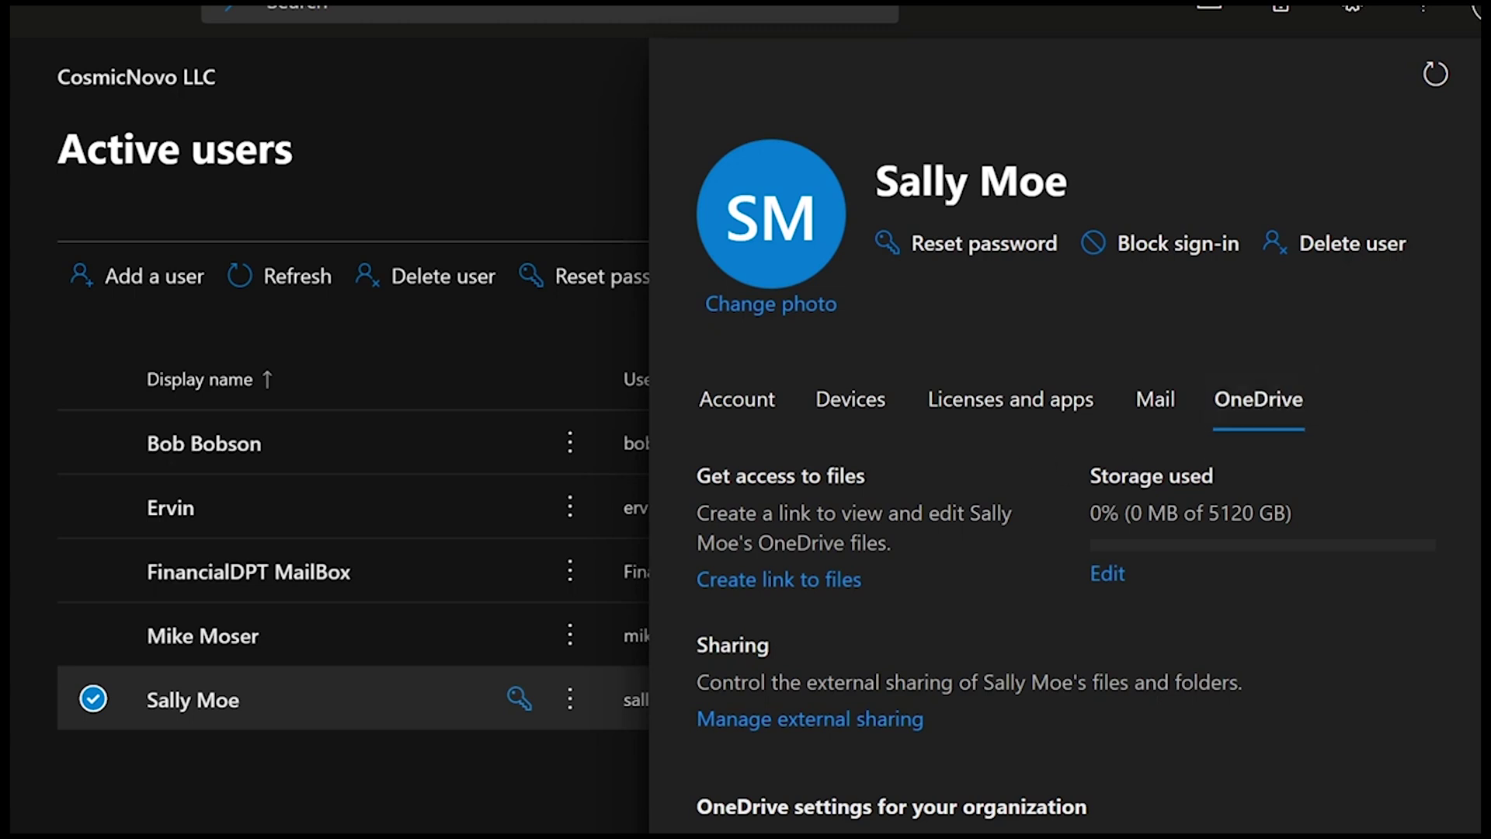
- Create a link to the user's OneDrive files and open it, showing Document.docx and Presentation.pptx
{"action": "left_click_drag", "start_coordinate": [698, 476], "coordinate": [893, 472]}
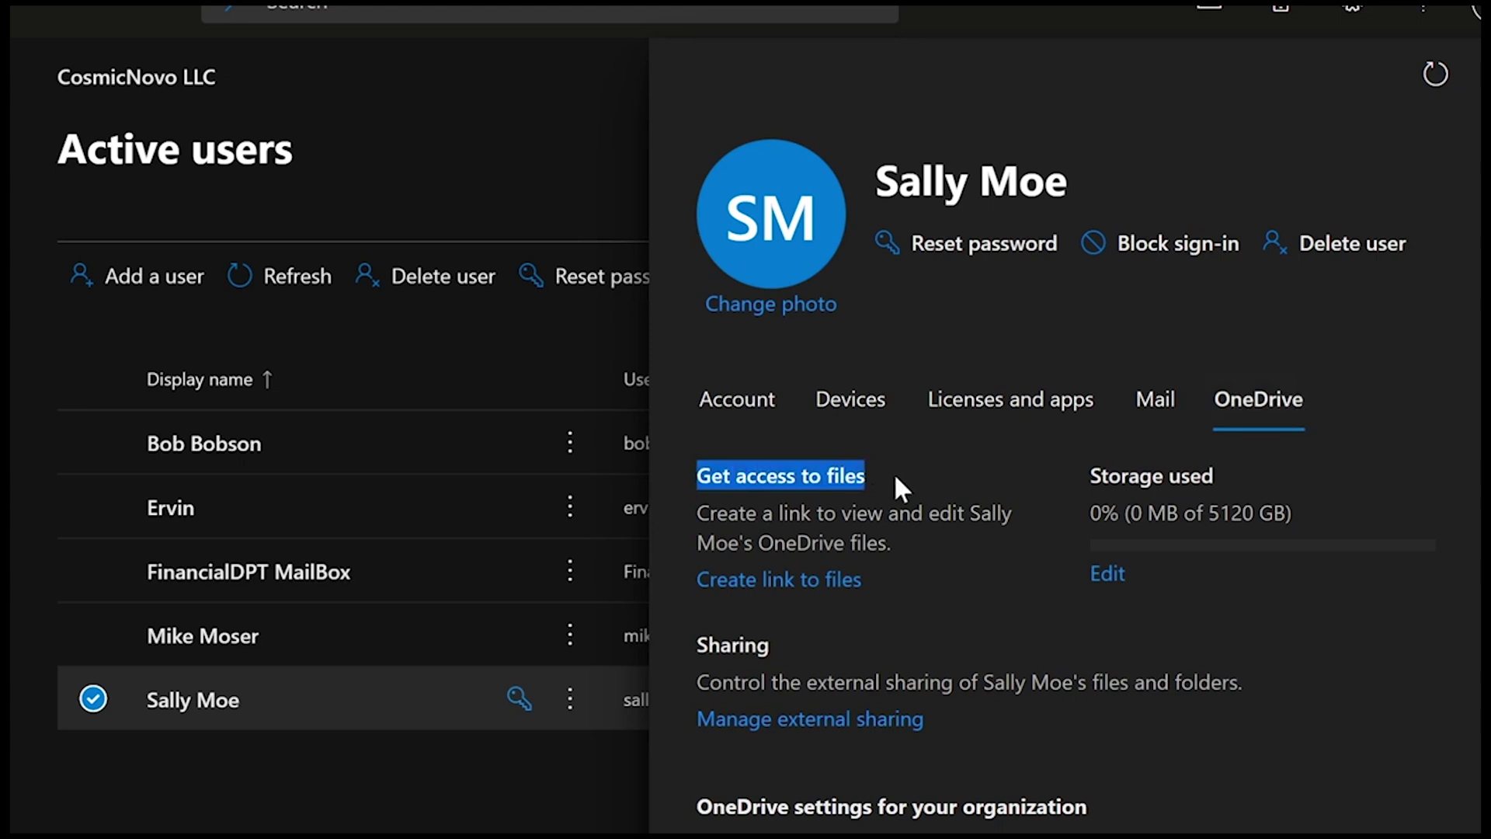
{"action": "left_click", "coordinate": [893, 472]}
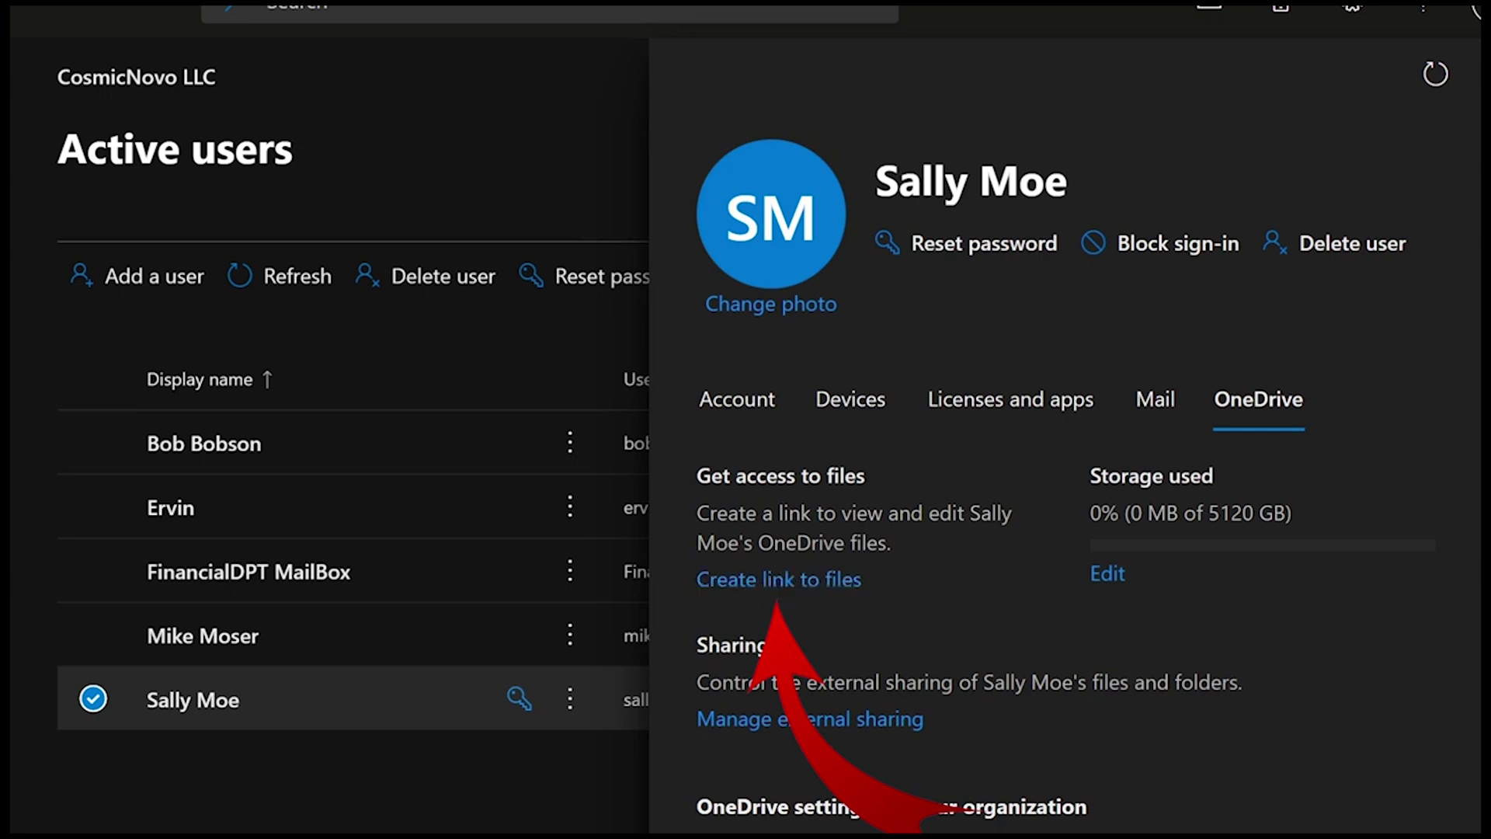
{"action": "left_click_drag", "start_coordinate": [697, 513], "coordinate": [852, 514]}
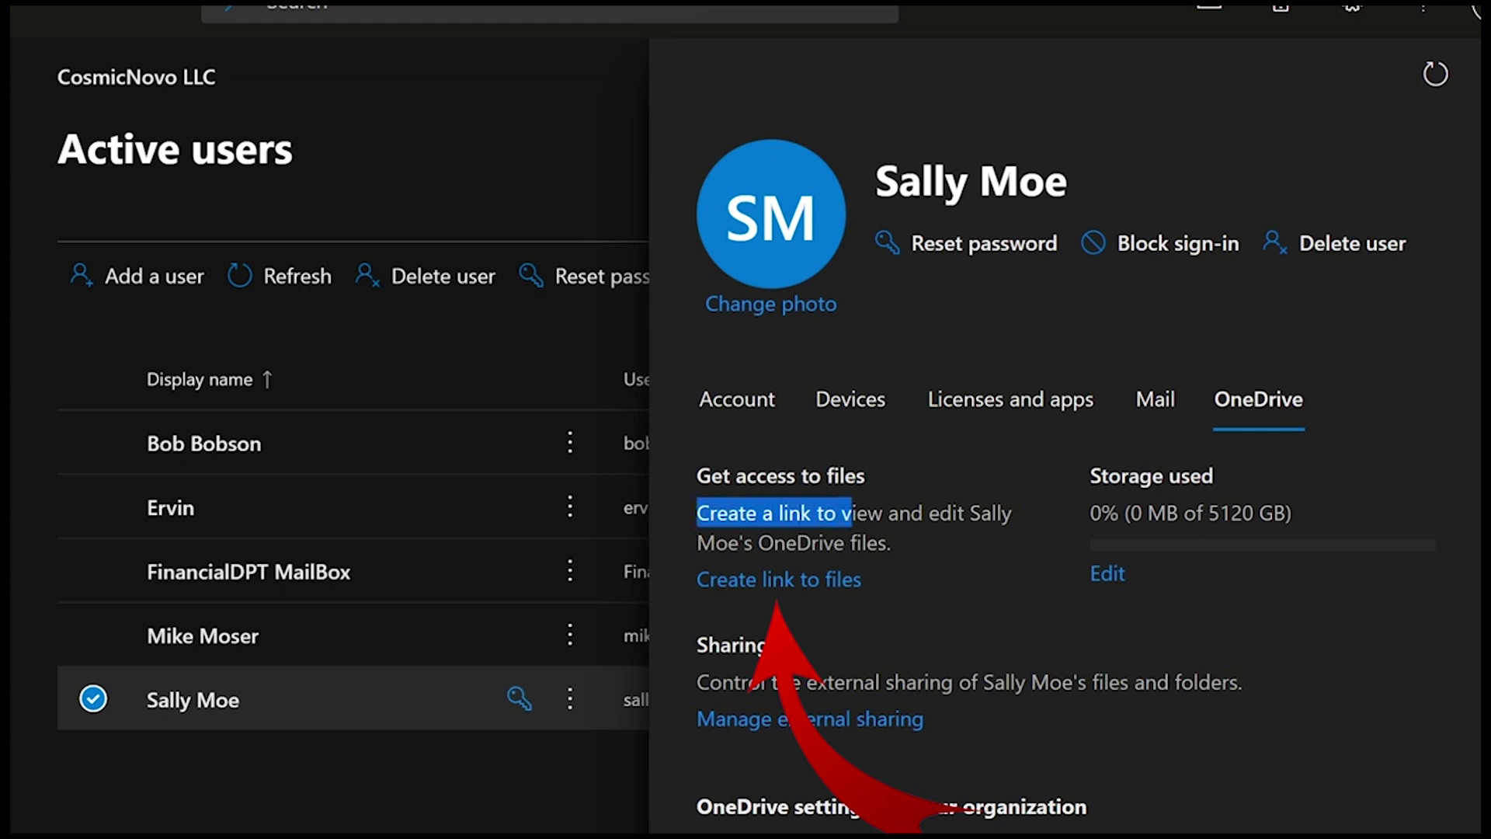
{"action": "left_click_drag", "start_coordinate": [699, 508], "coordinate": [909, 535]}
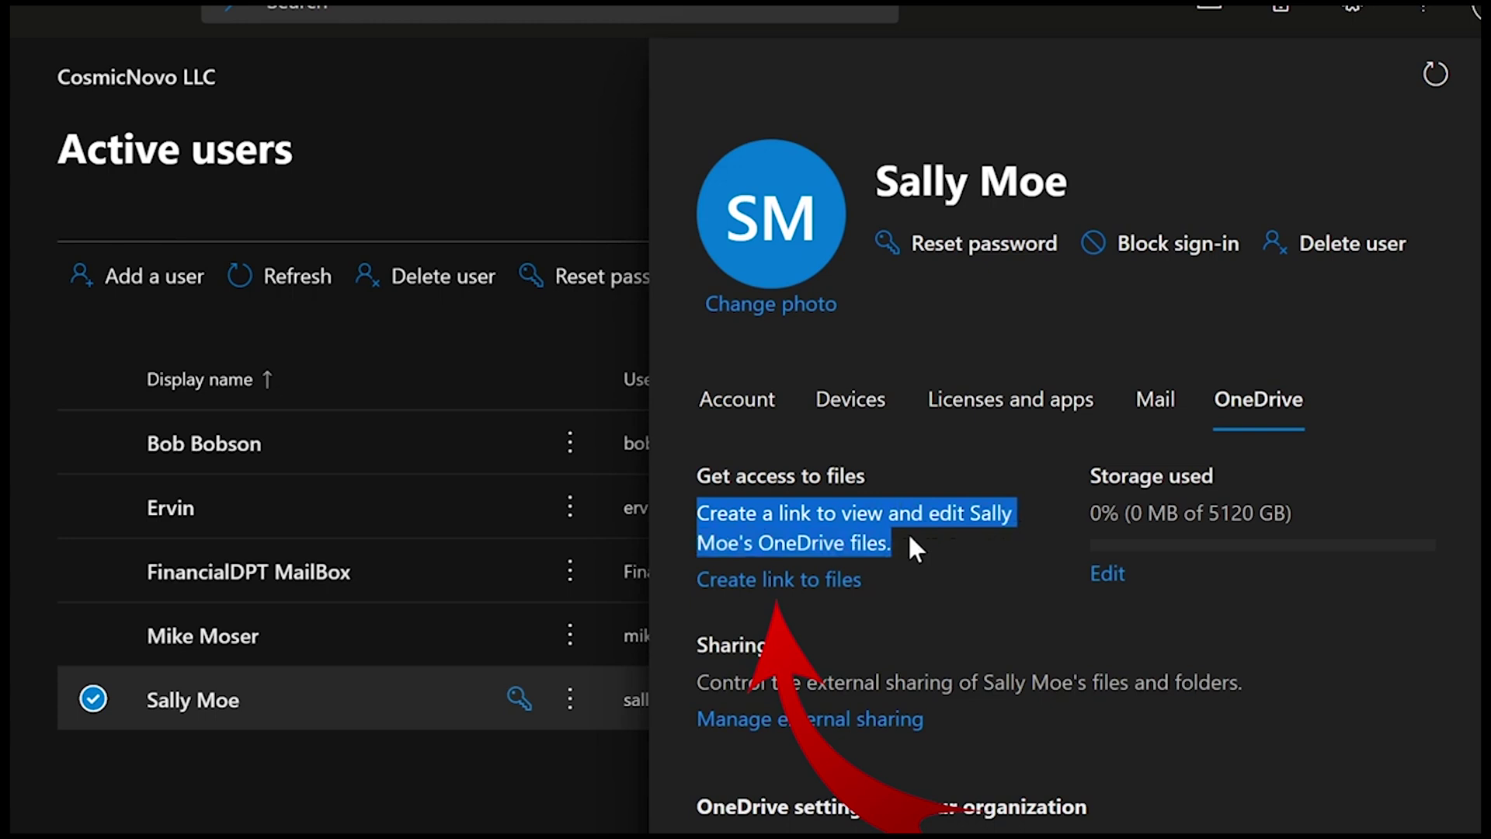
{"action": "left_click", "coordinate": [907, 533]}
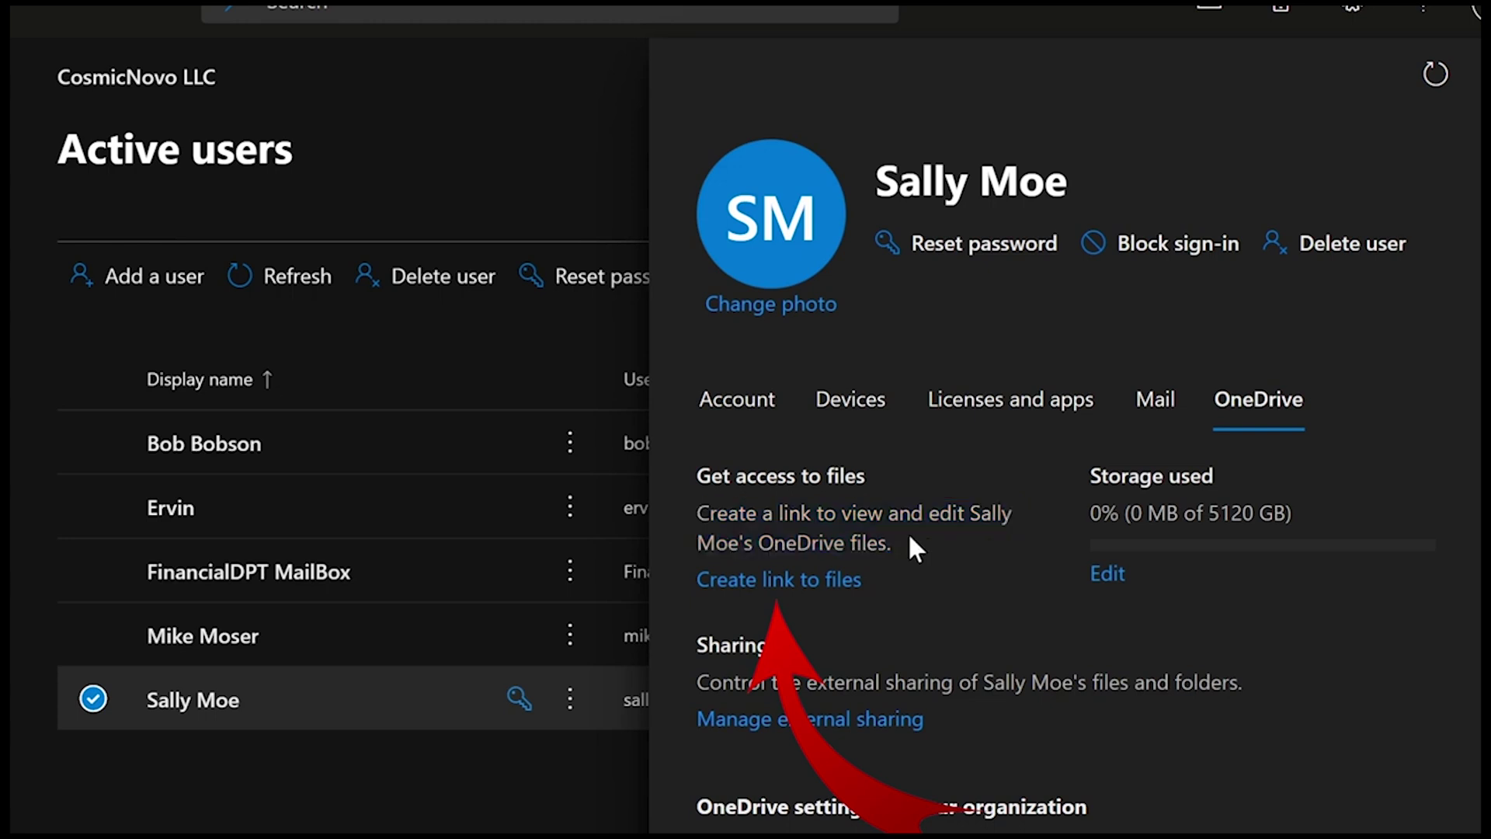
{"action": "left_click", "coordinate": [784, 581]}
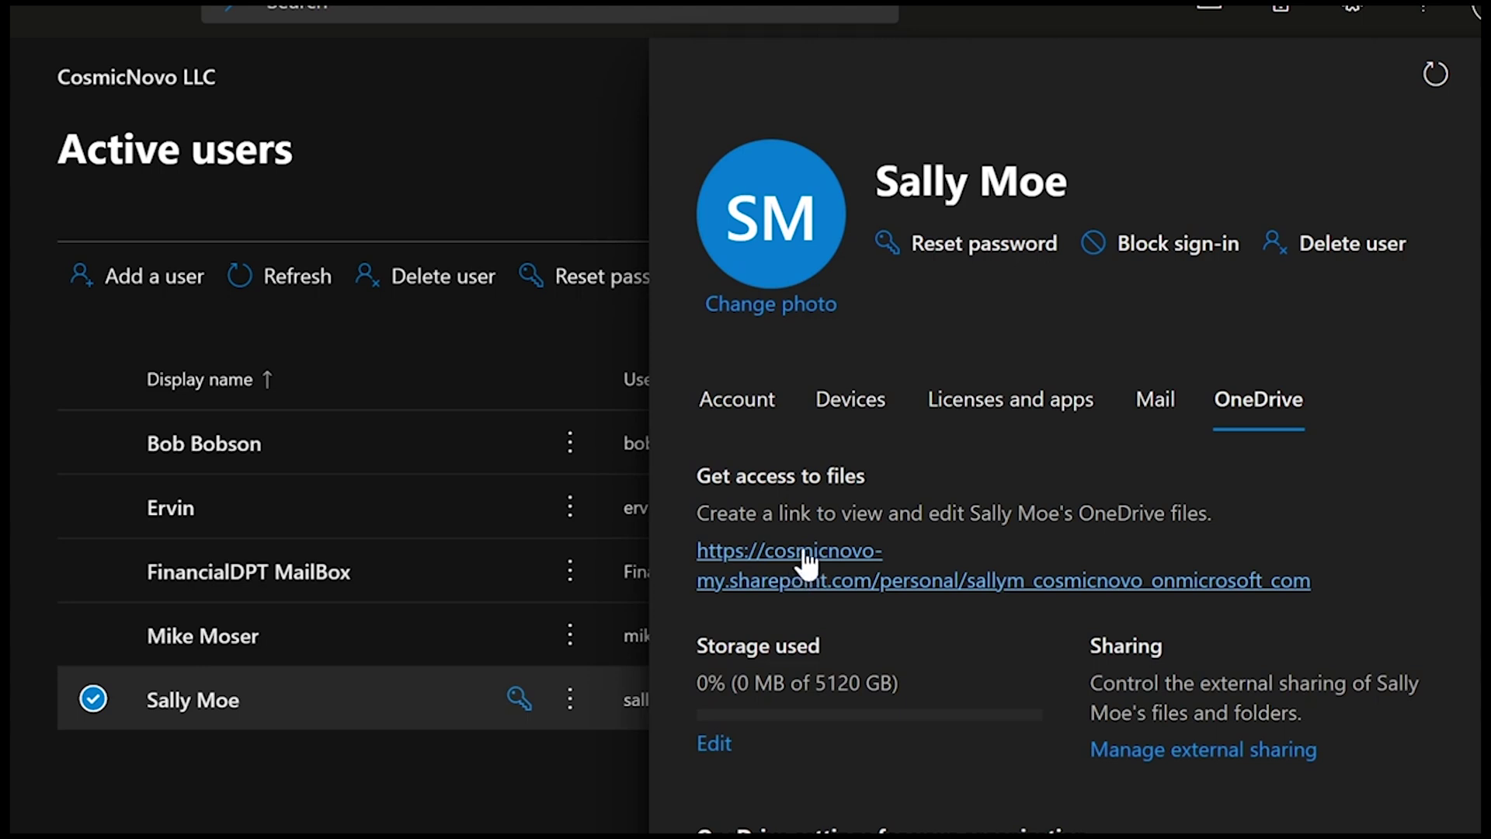
{"action": "left_click", "coordinate": [803, 553]}
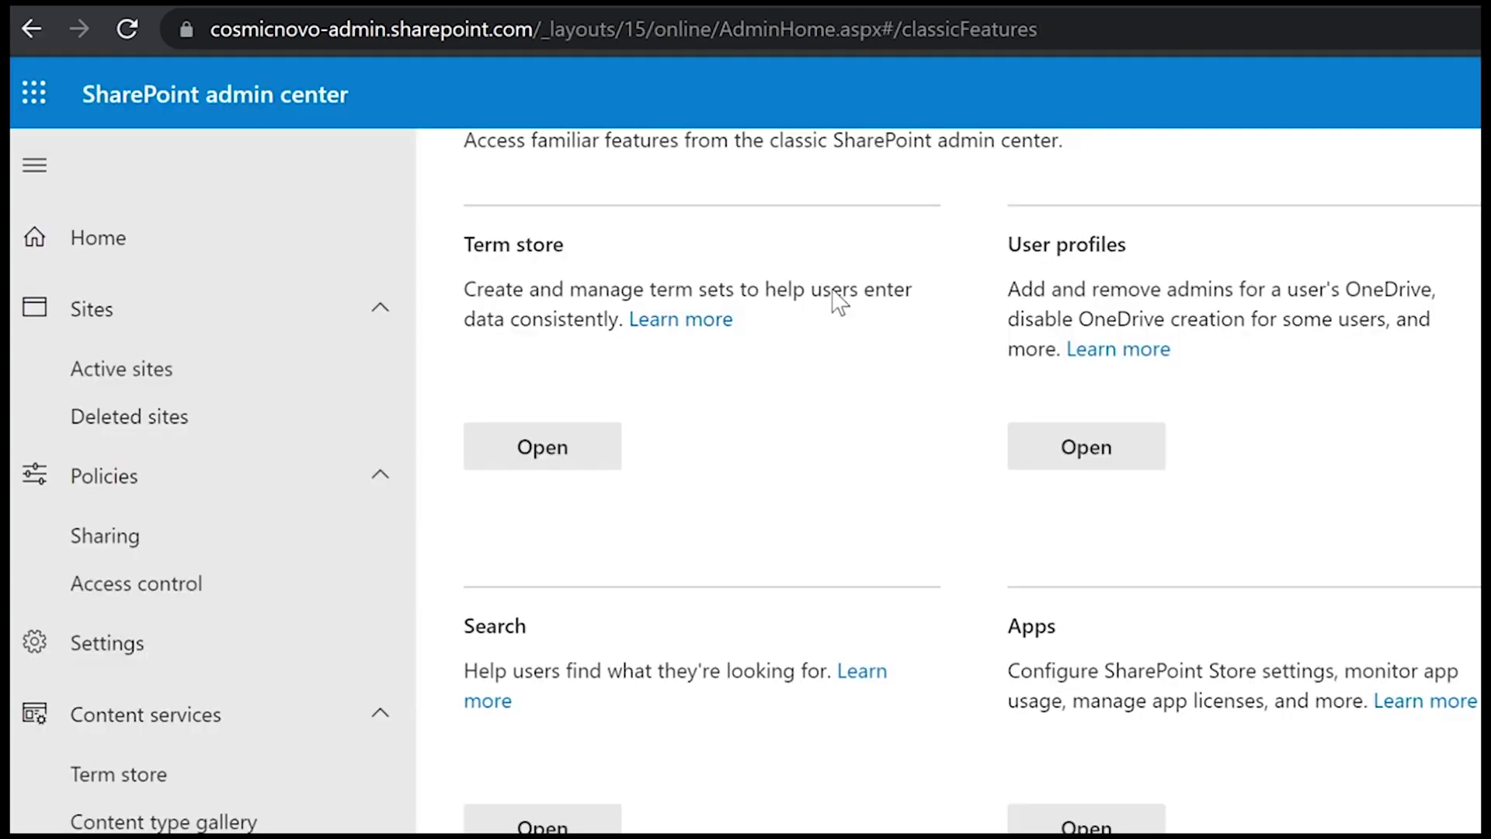
- Collapse the Sites, Content services and Policies nav groups, then open User profiles under More features
{"action": "scroll", "coordinate": [761, 470], "scroll_direction": "down", "scroll_amount": 2}
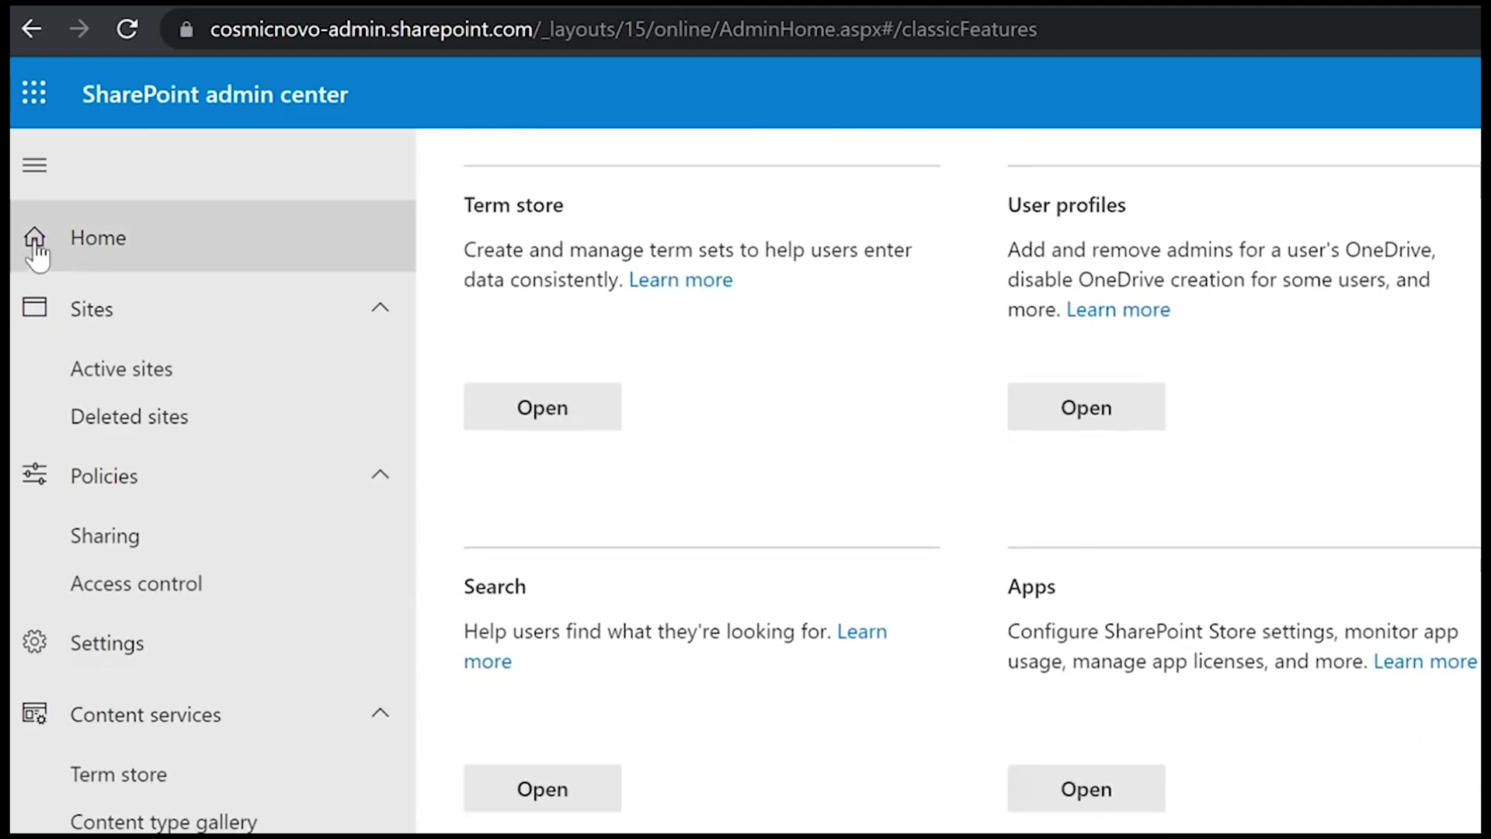
{"action": "left_click", "coordinate": [80, 307]}
{"action": "left_click", "coordinate": [128, 256]}
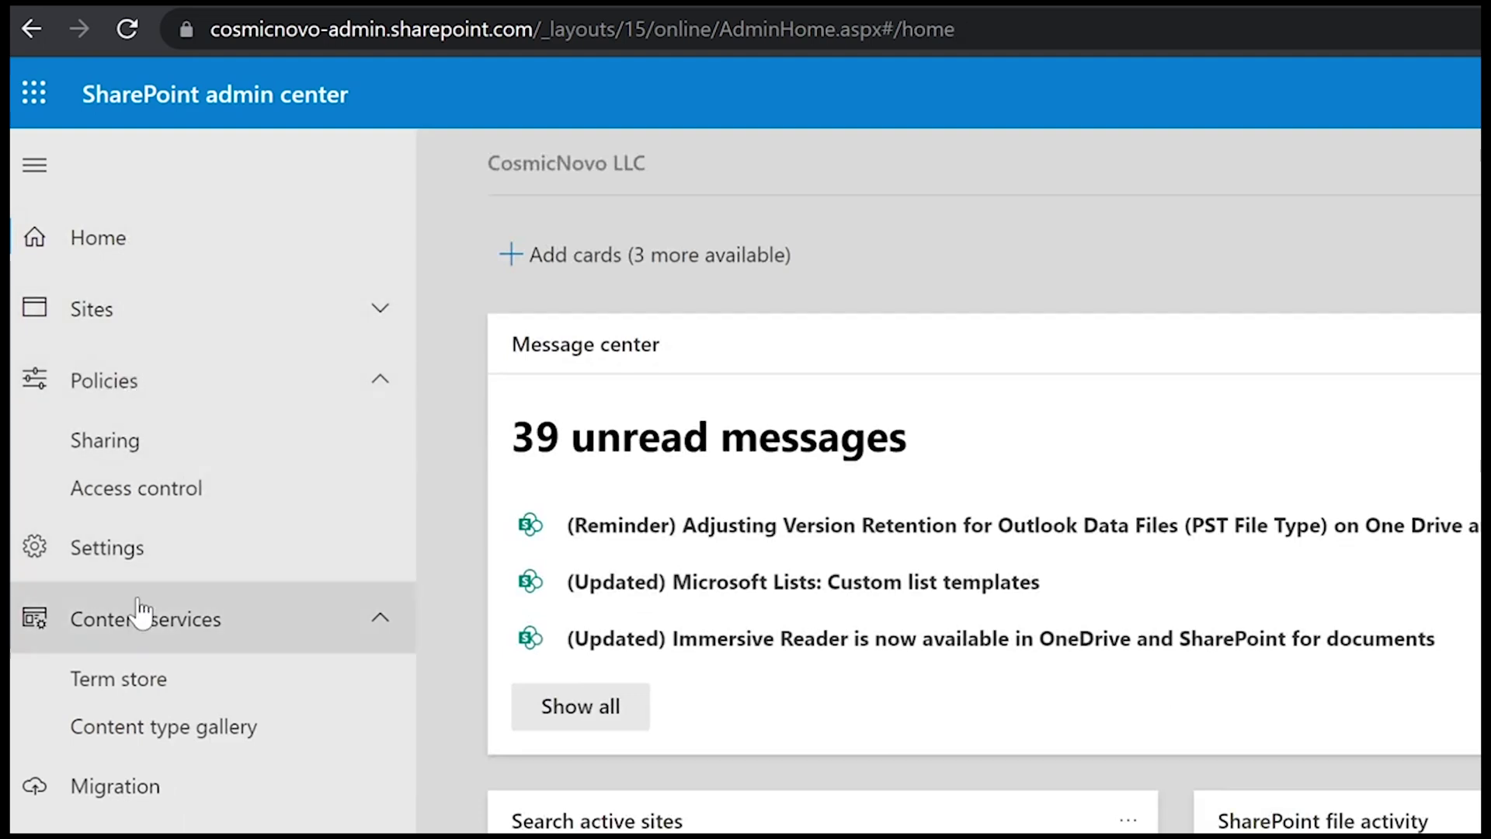
{"action": "left_click", "coordinate": [165, 626]}
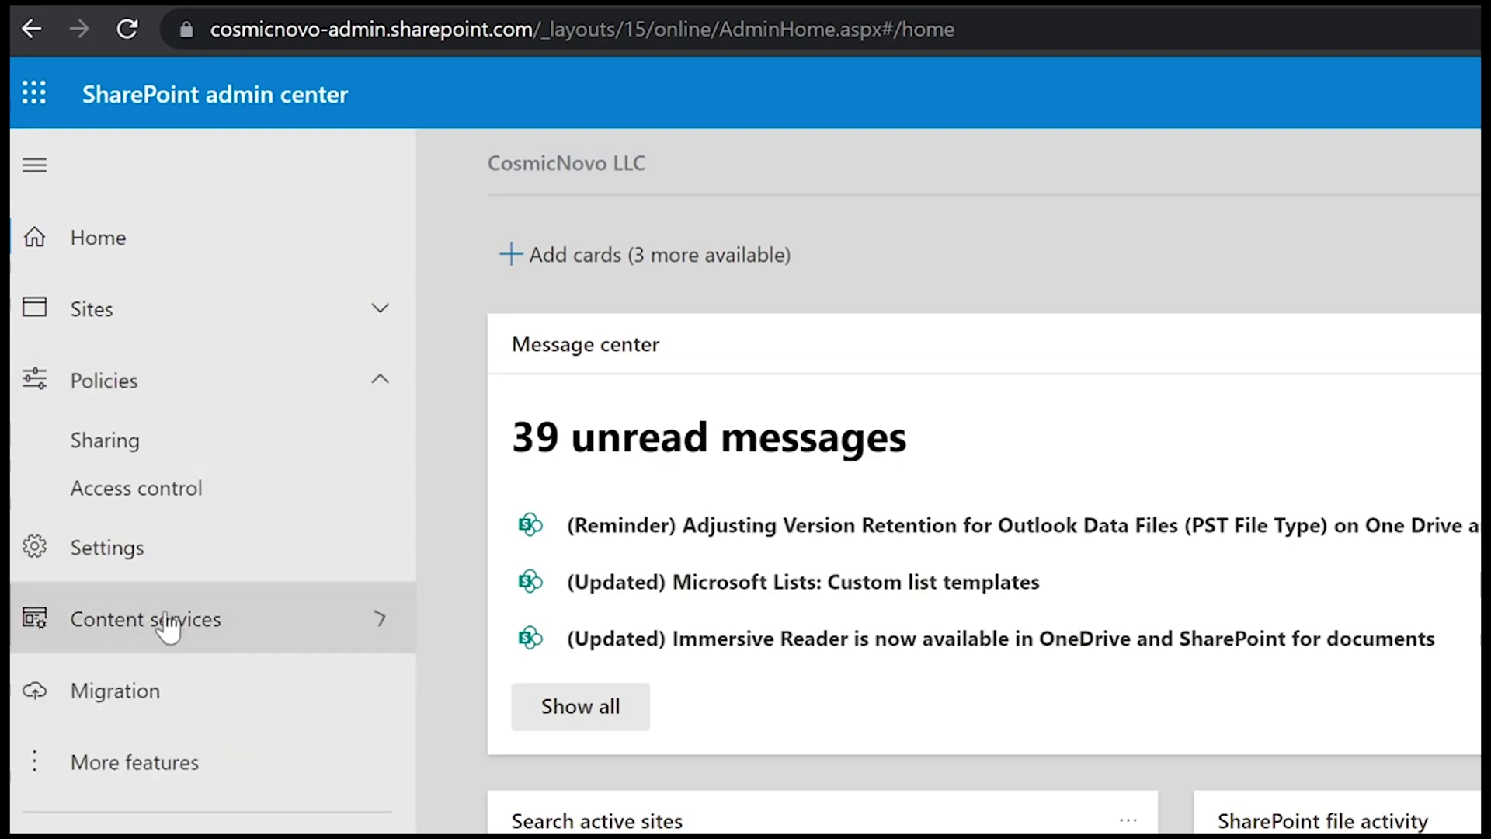
{"action": "left_click", "coordinate": [160, 393]}
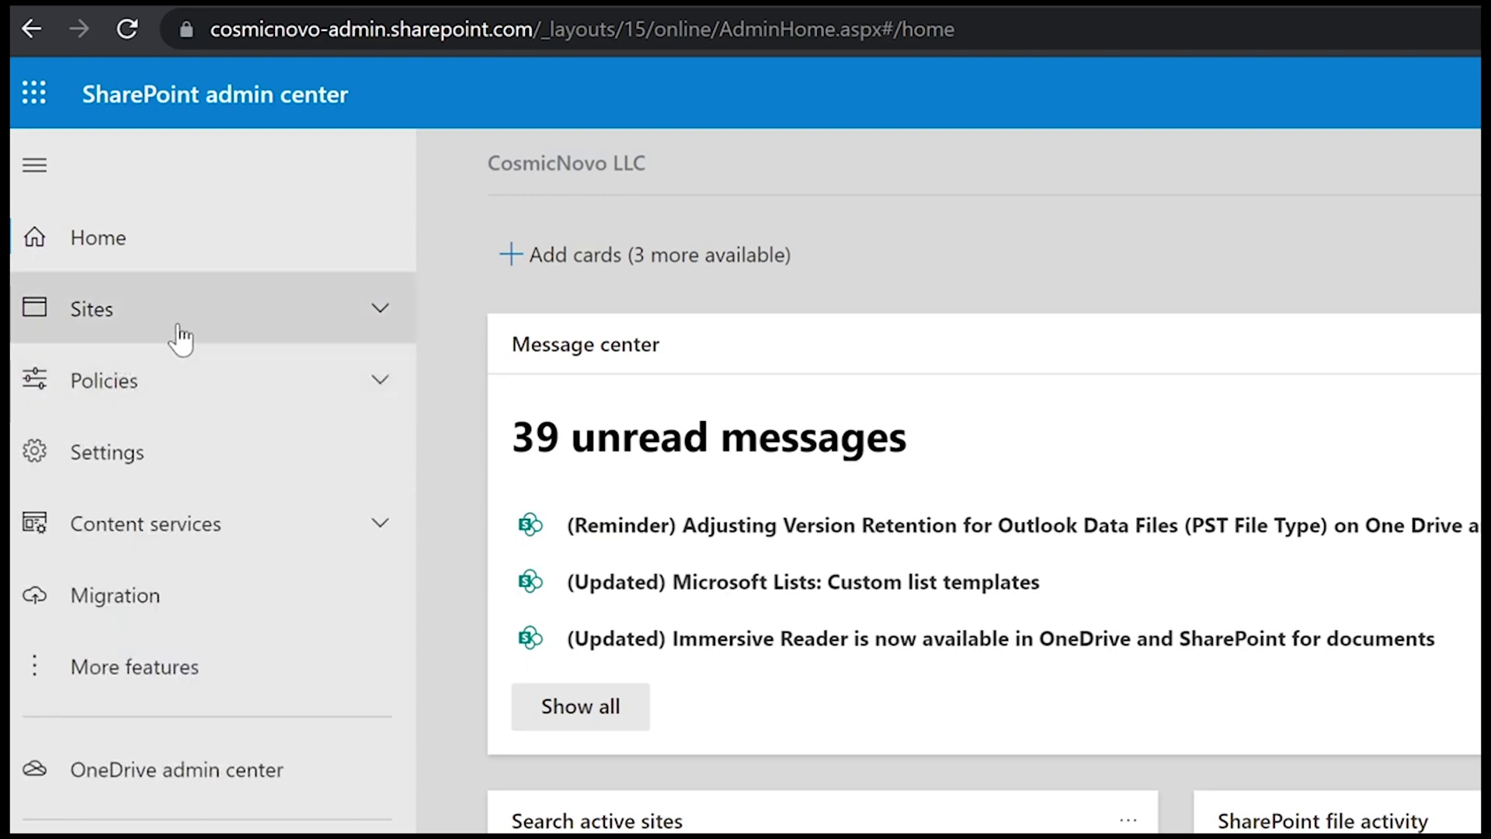
{"action": "left_click", "coordinate": [159, 668]}
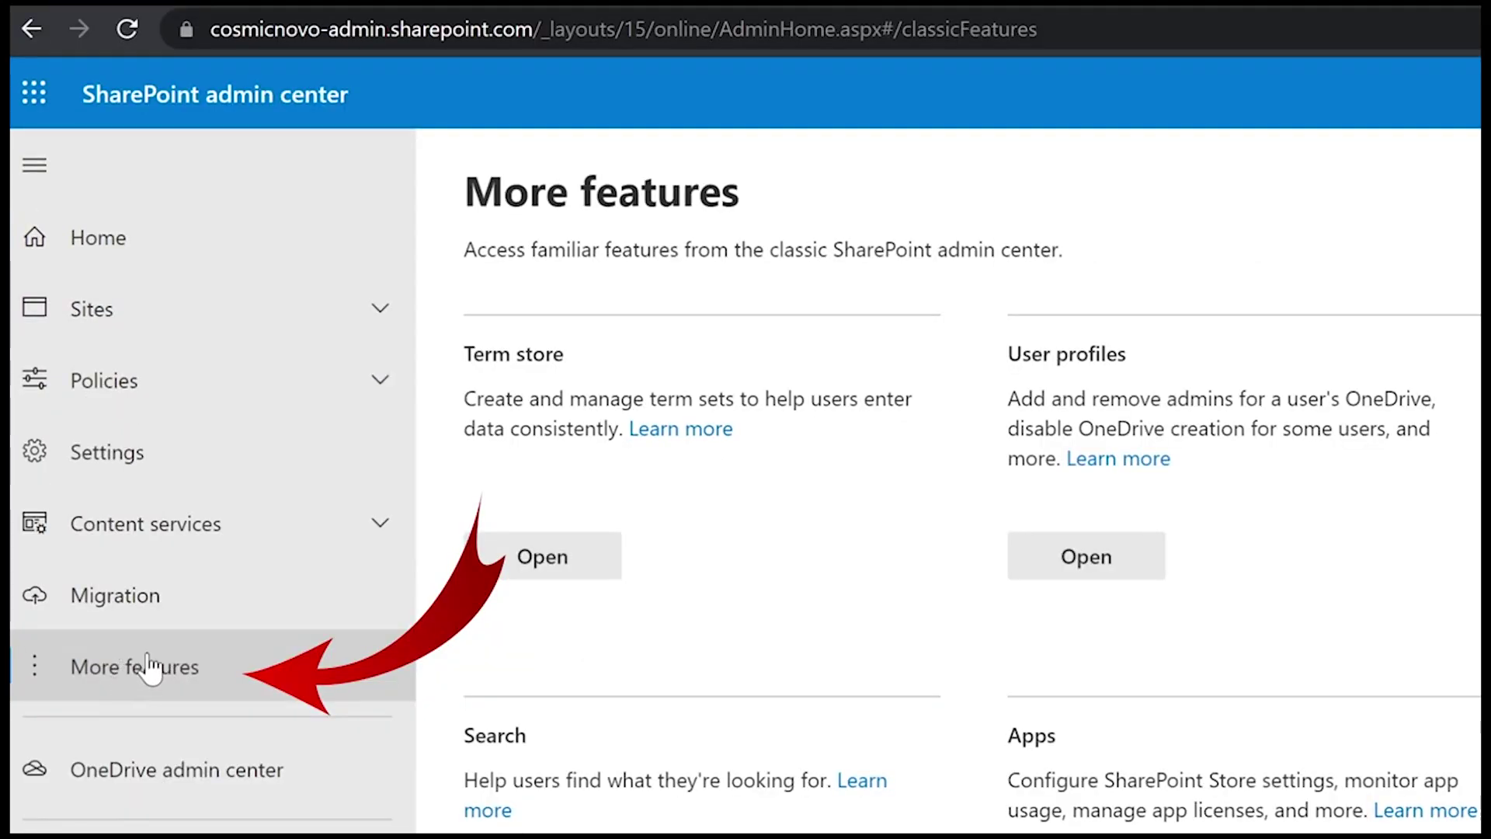
{"action": "left_click", "coordinate": [1101, 559]}
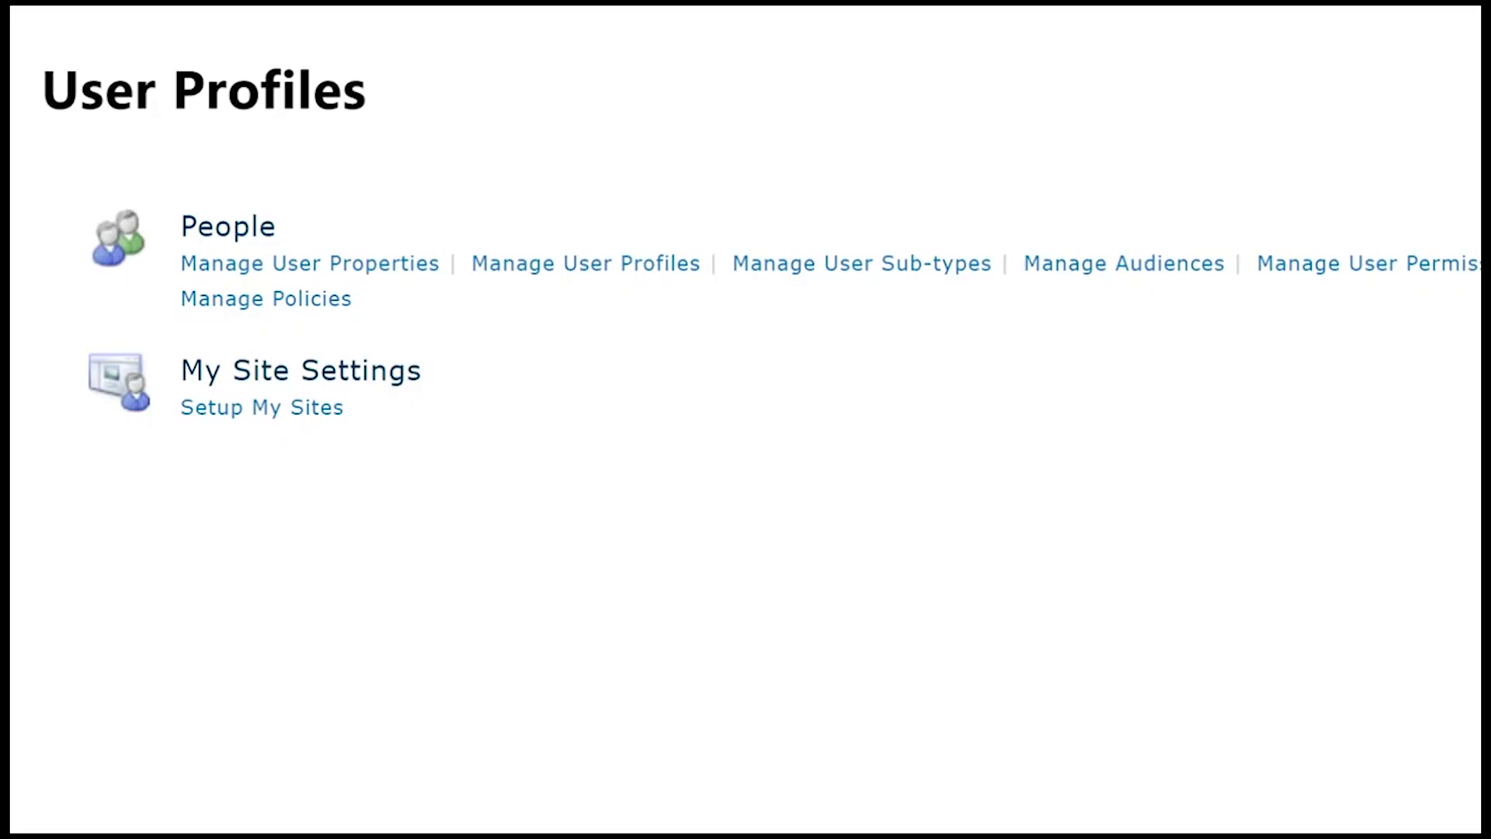
- Search Manage User Profiles for the affected user's profile by name
{"action": "left_click", "coordinate": [568, 270]}
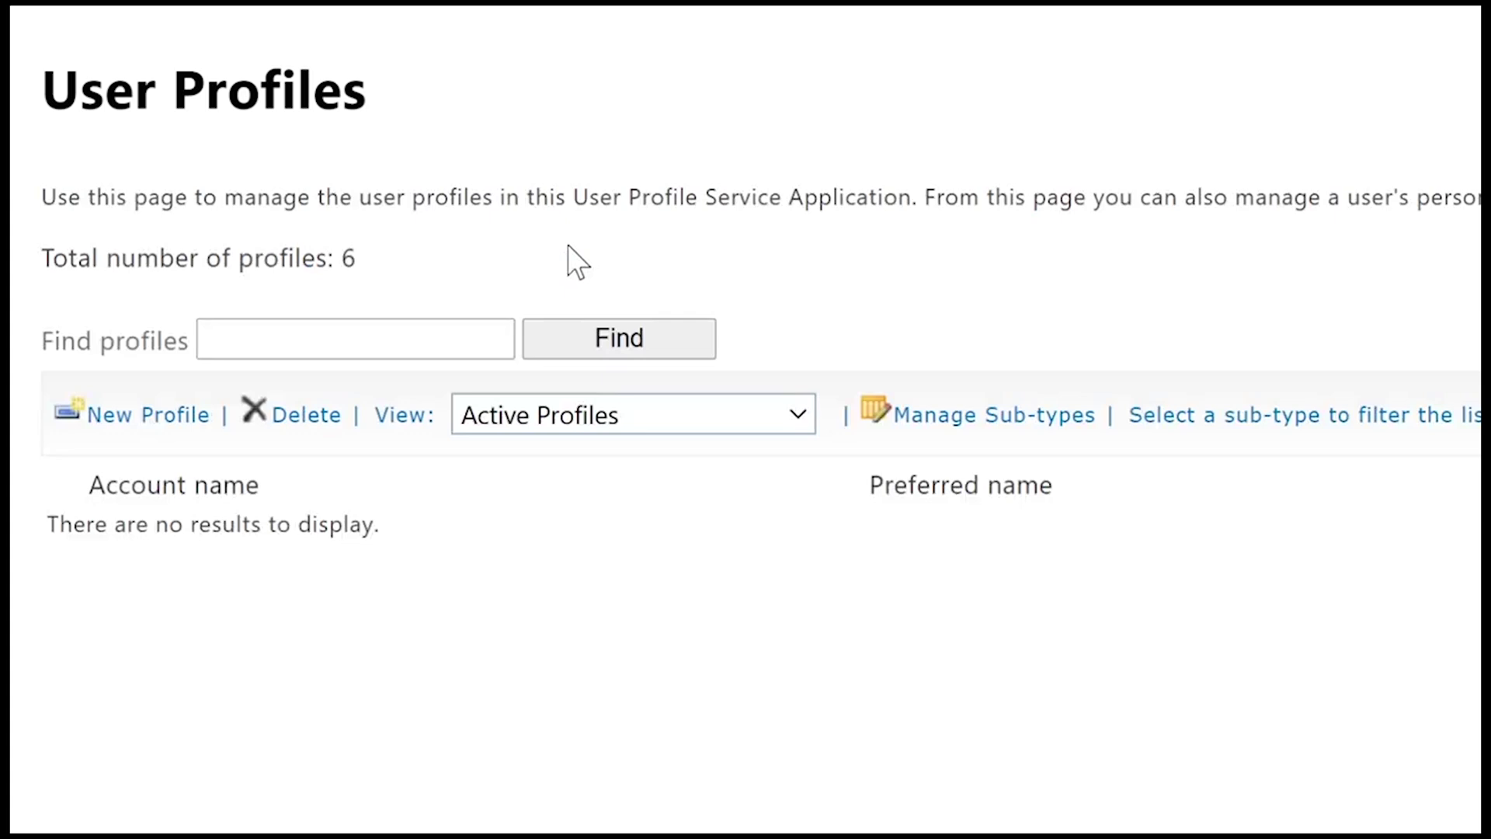
{"action": "left_click", "coordinate": [437, 336]}
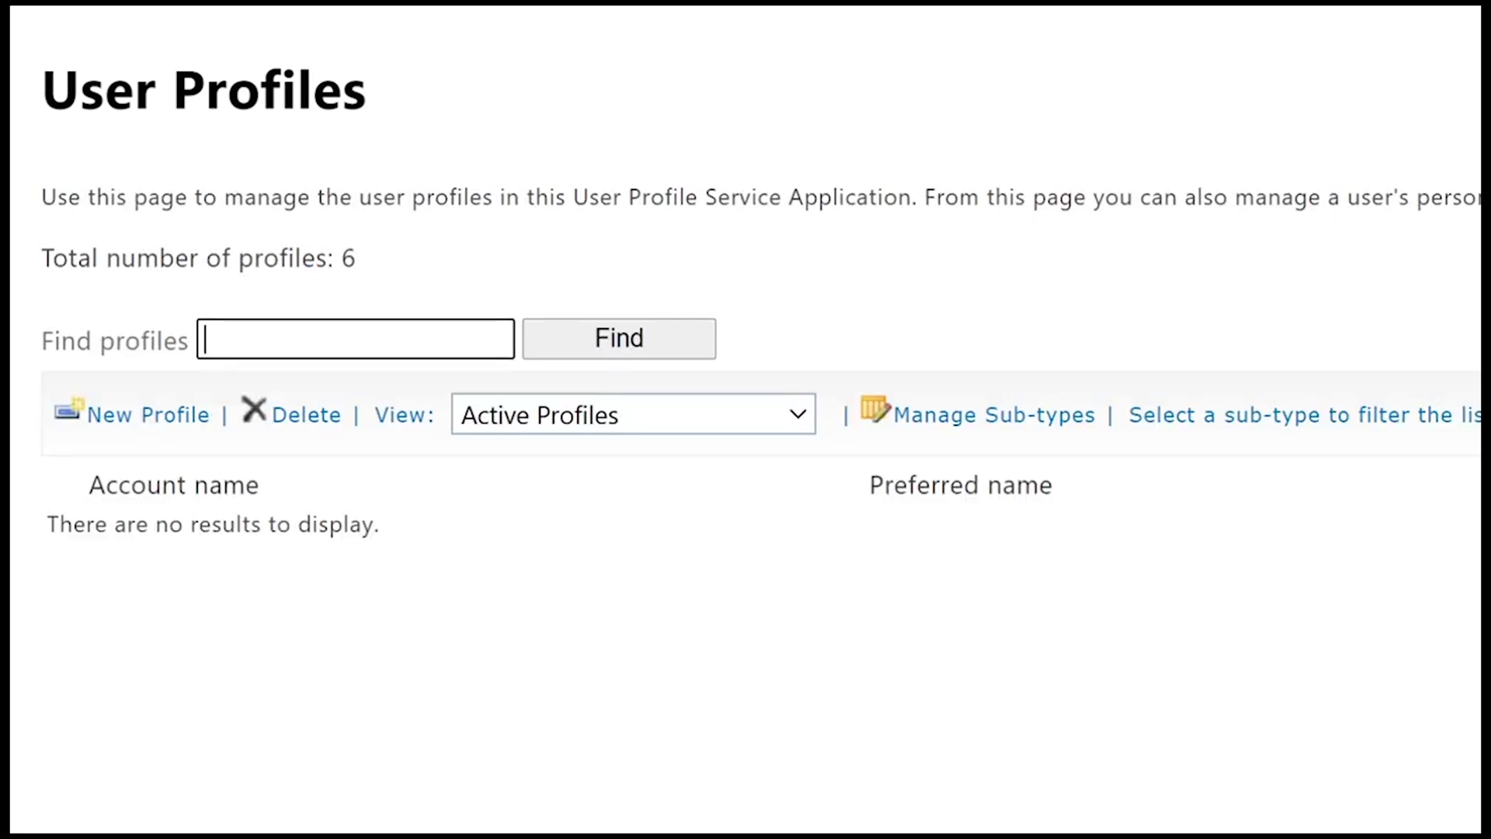
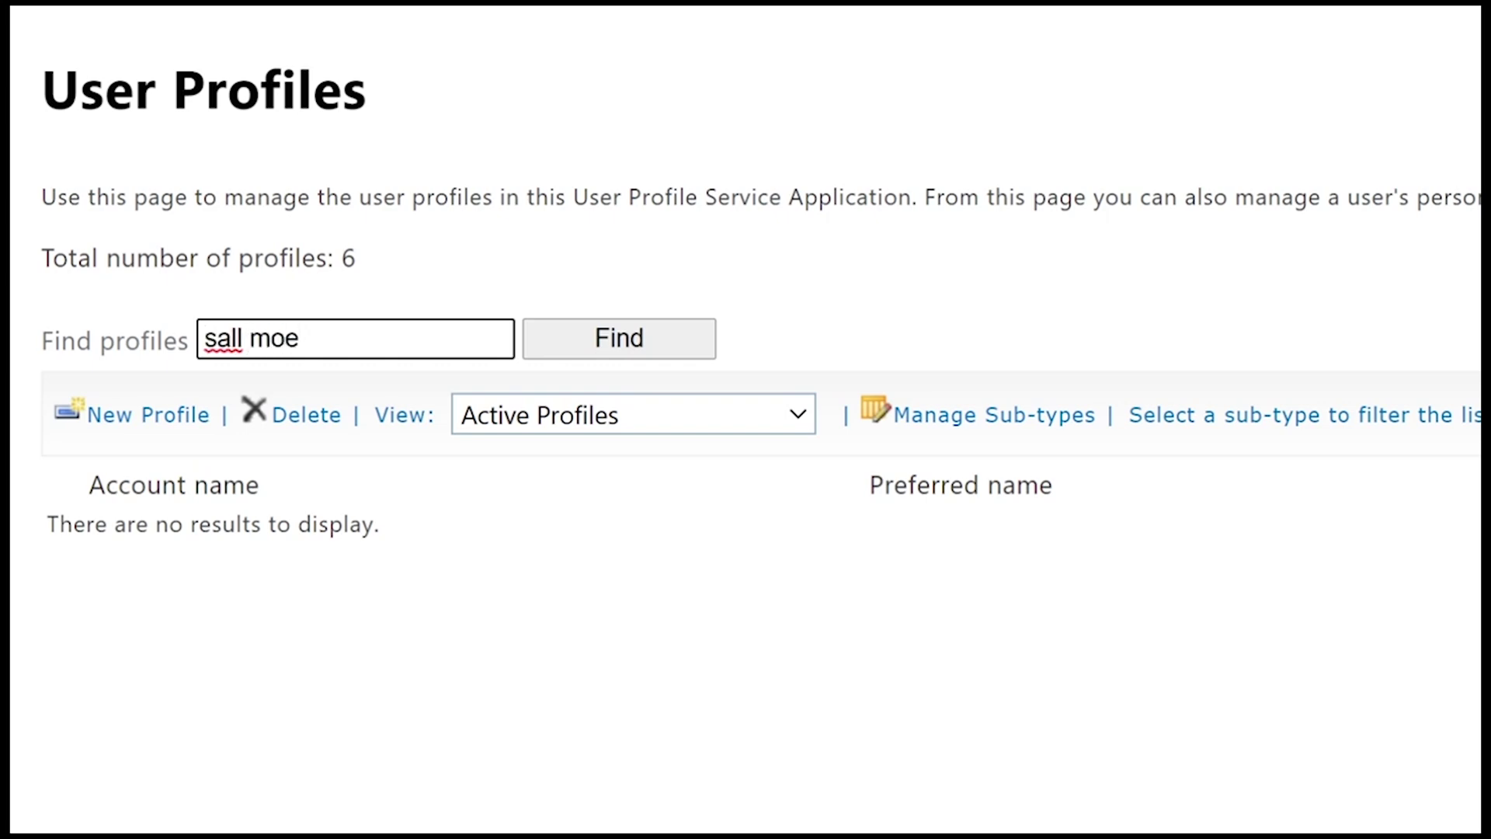
{"action": "left_click", "coordinate": [642, 341]}
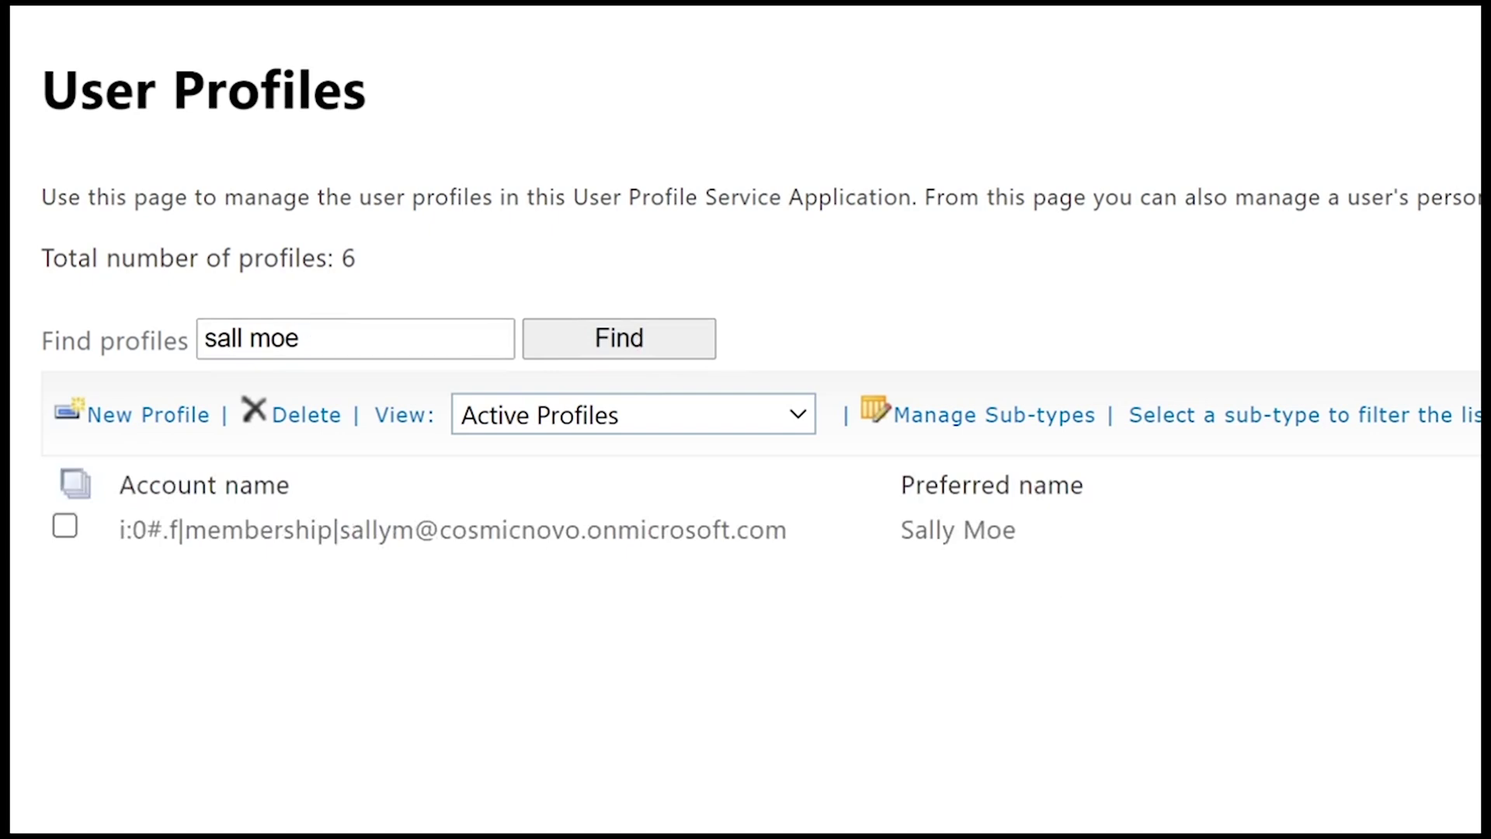
- Choose Manage Personal Site from the found profile's menu to reach its OneDrive Site Settings
{"action": "mouse_move", "coordinate": [569, 520]}
{"action": "left_click", "coordinate": [64, 528]}
{"action": "left_click", "coordinate": [859, 533]}
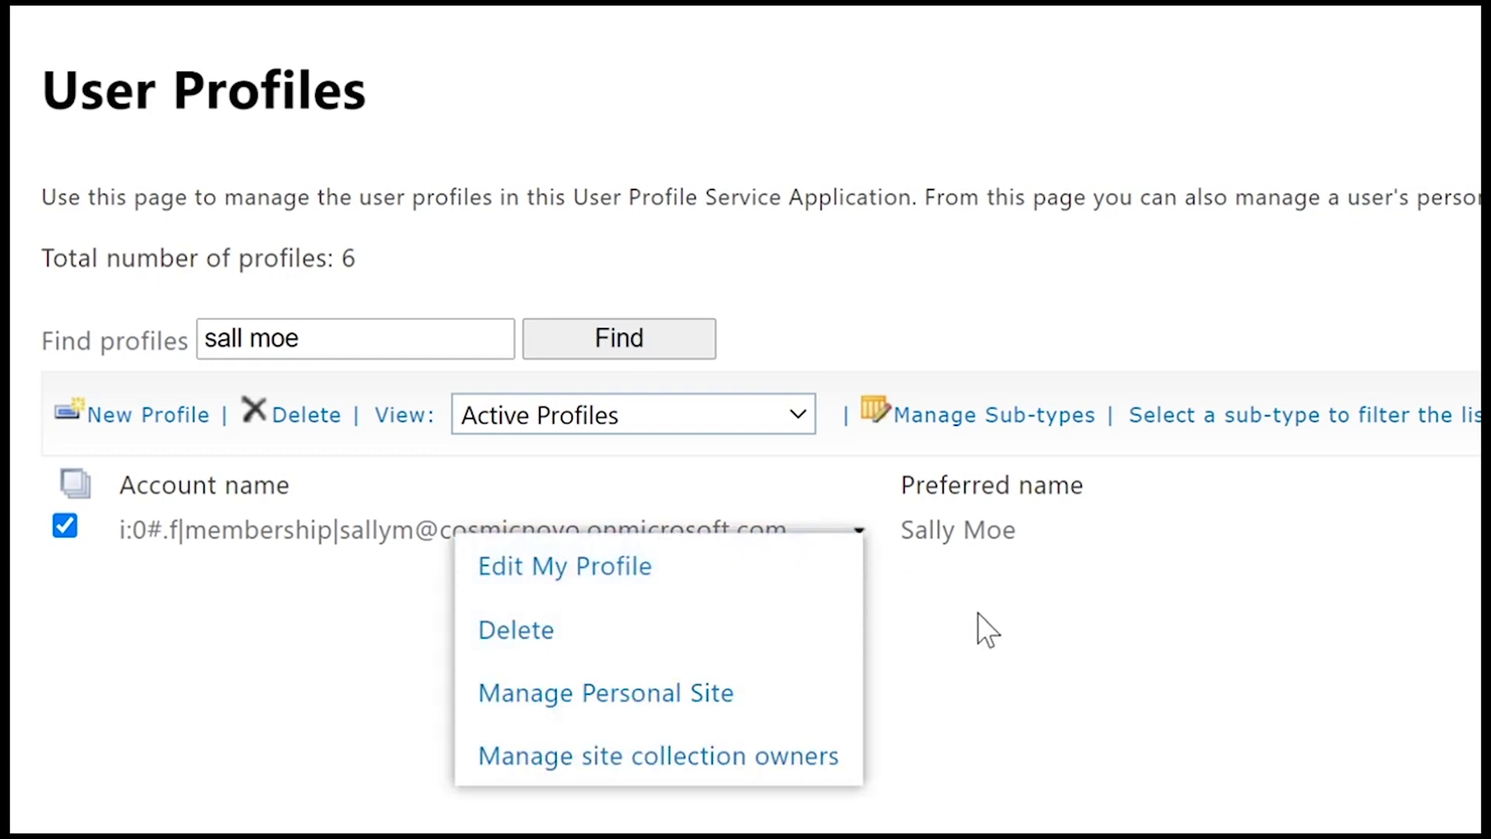
{"action": "left_click", "coordinate": [975, 612]}
{"action": "left_click", "coordinate": [859, 533]}
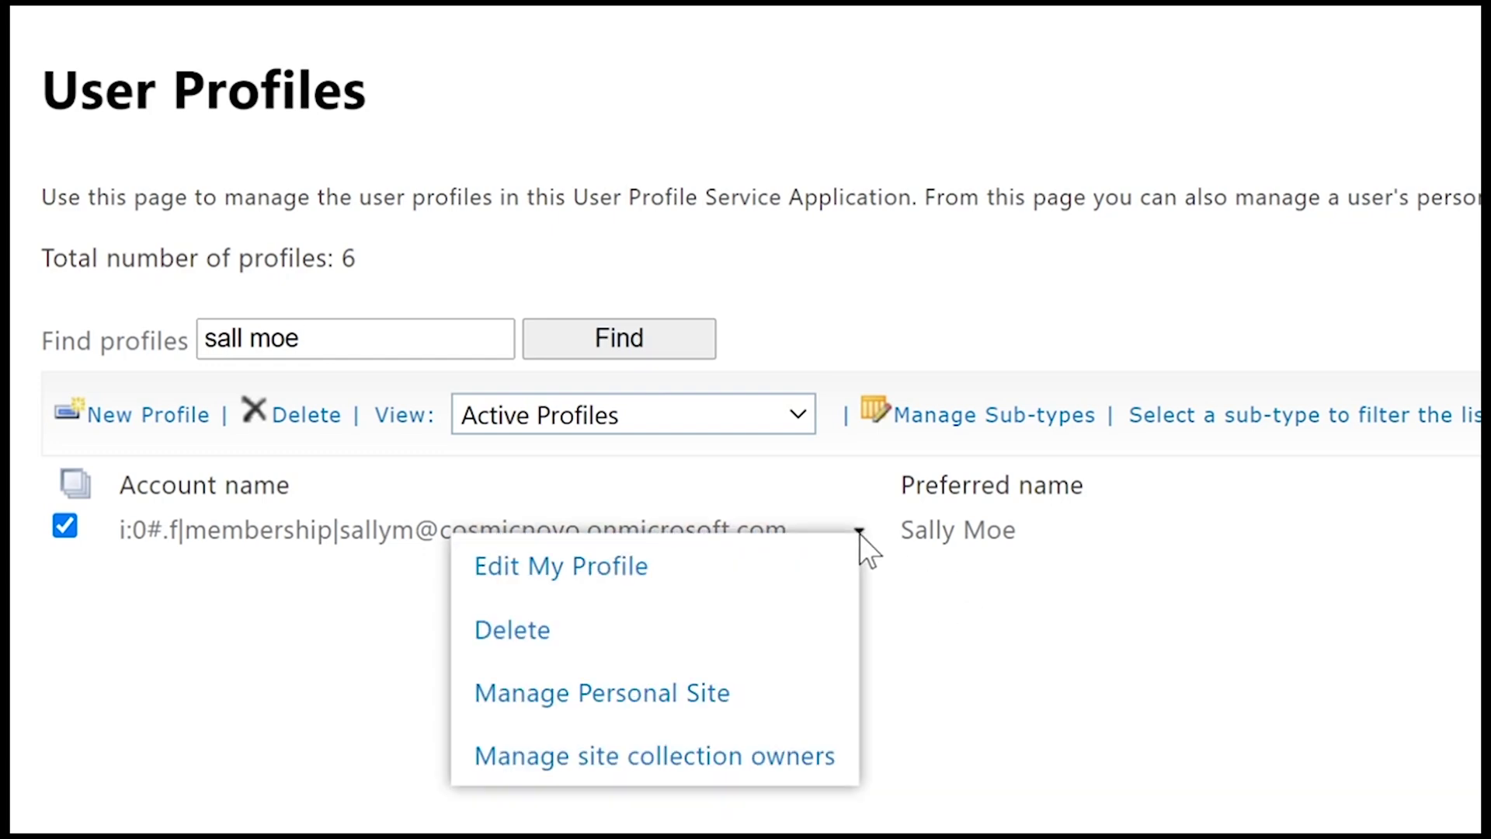
{"action": "left_click", "coordinate": [1025, 649]}
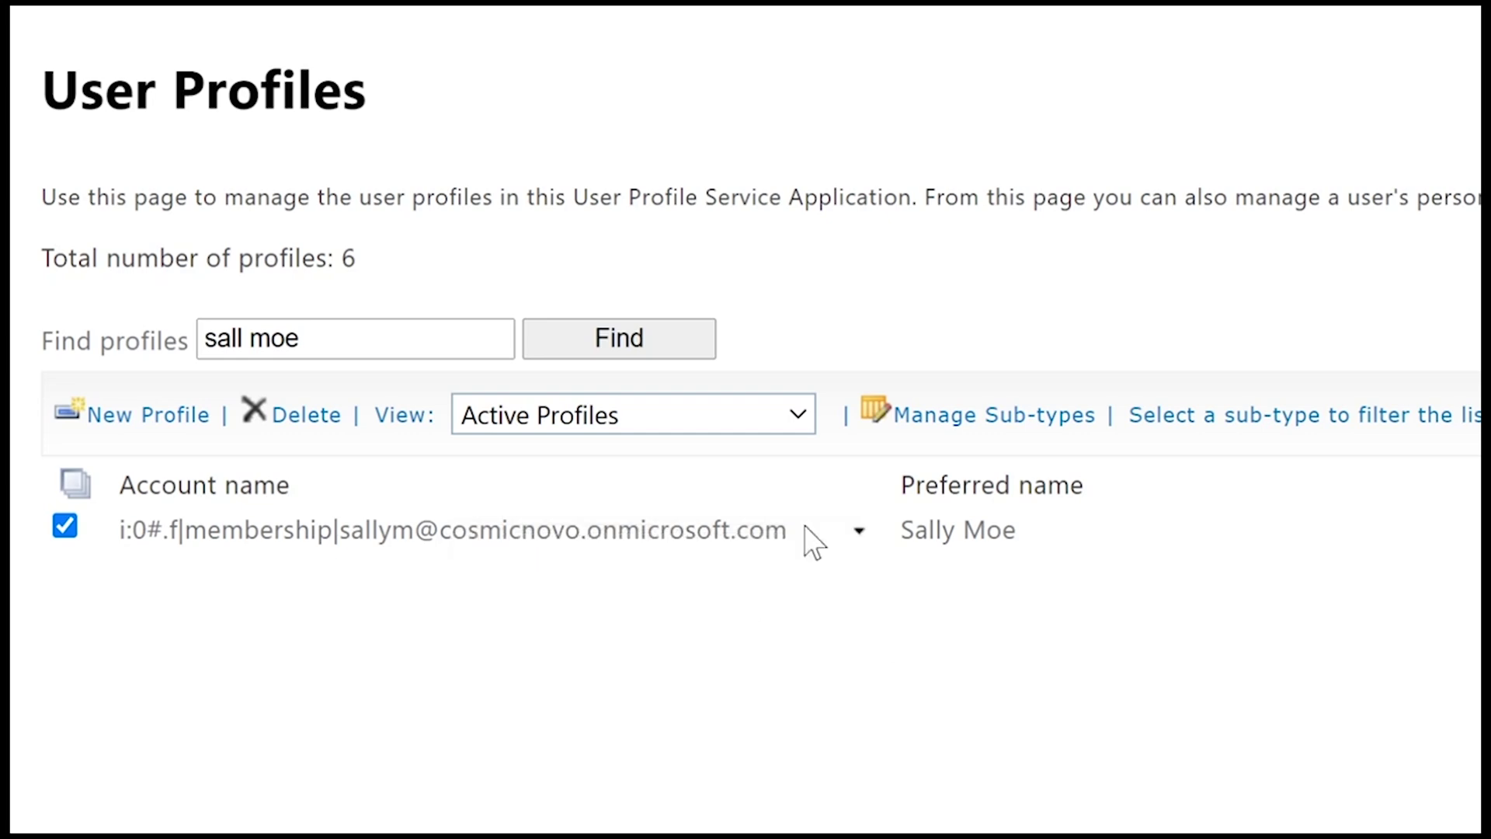
{"action": "left_click", "coordinate": [859, 533]}
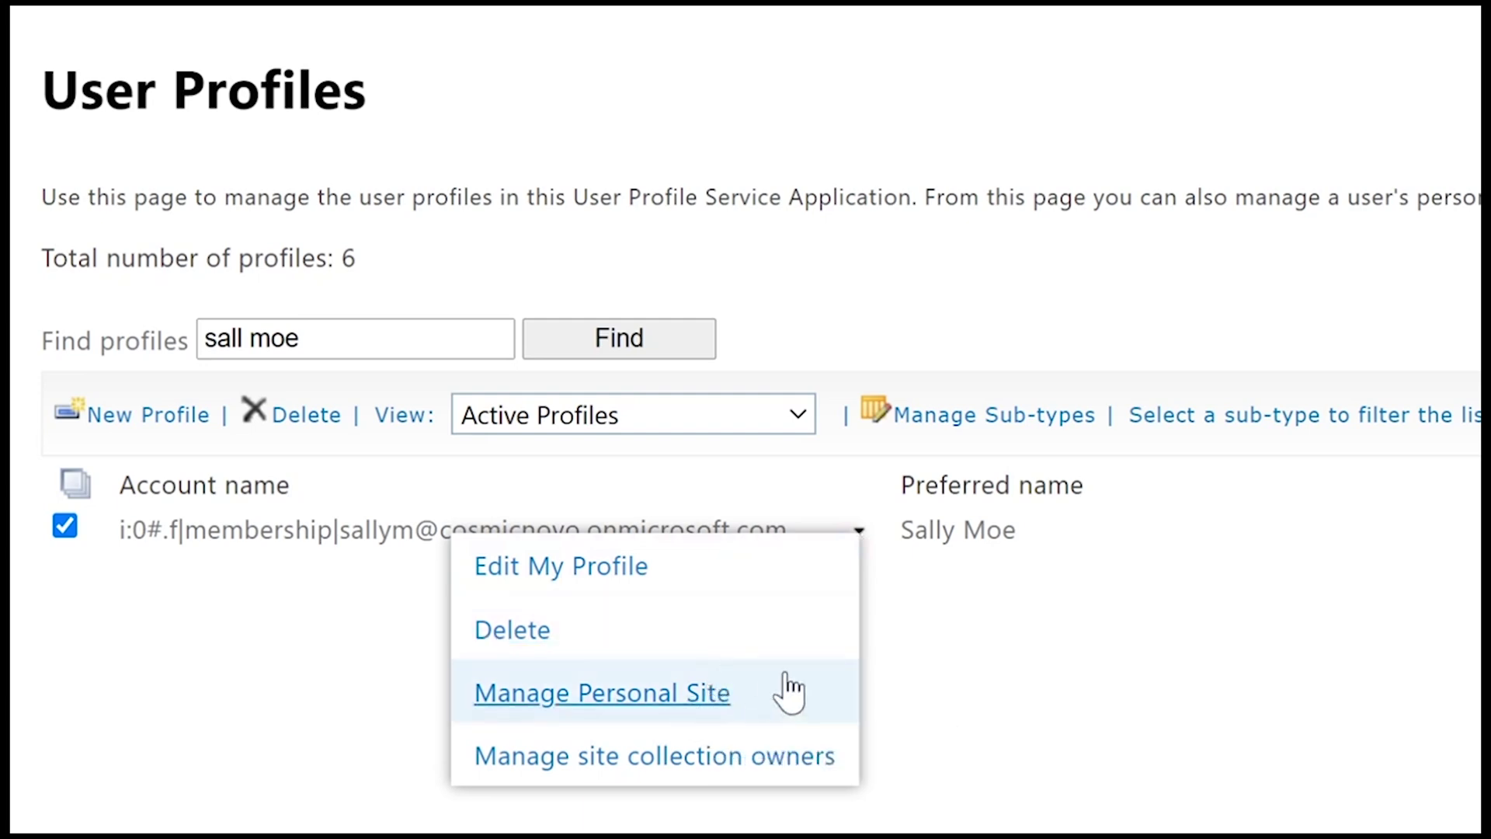
{"action": "left_click", "coordinate": [691, 688]}
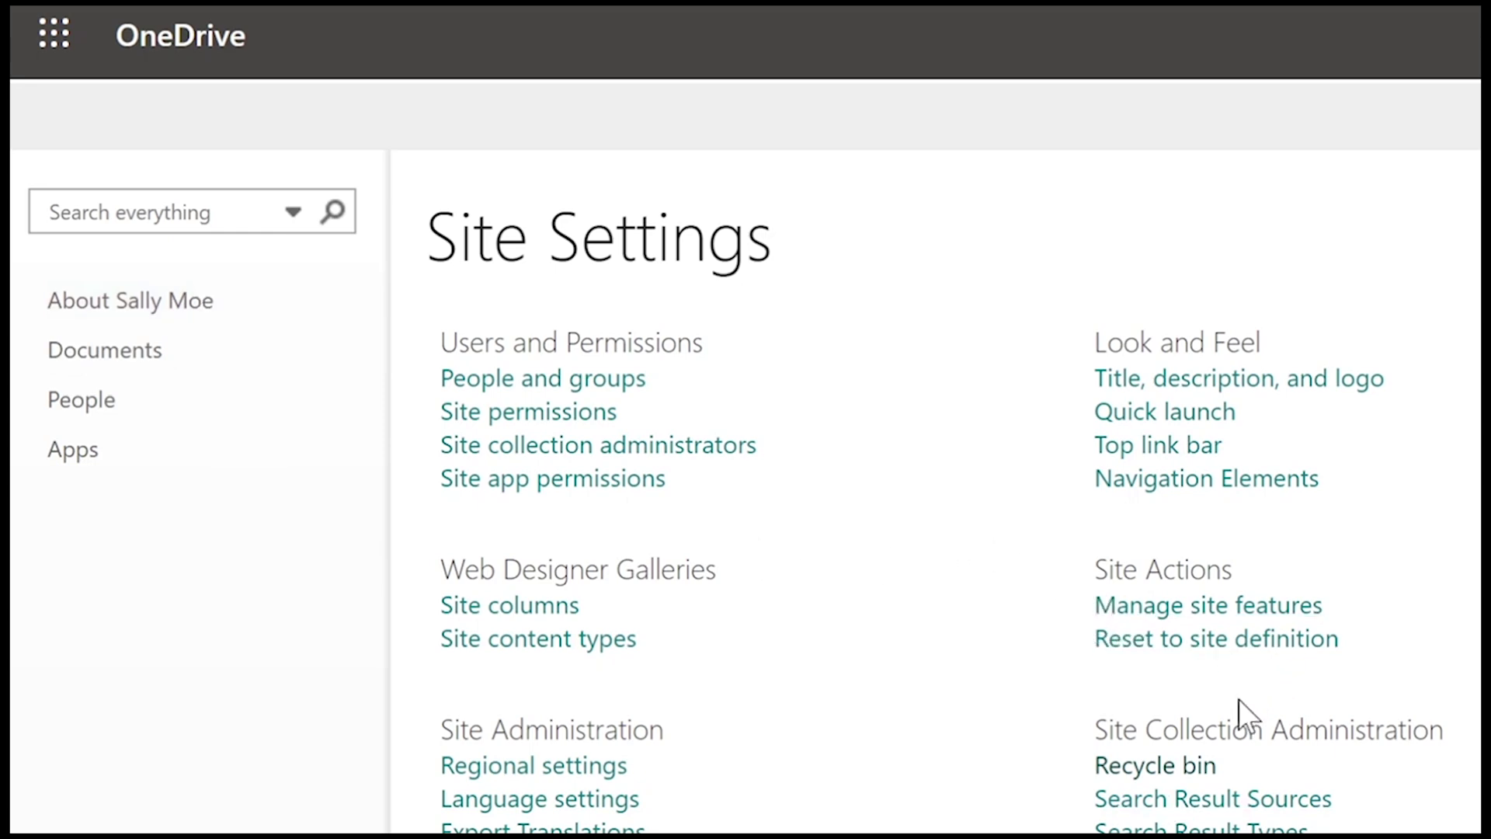
- Restore Filewearegoingtodelete.xlsx from the Site Collection Administration recycle bin
{"action": "left_click_drag", "start_coordinate": [1095, 729], "coordinate": [1329, 729]}
{"action": "left_click_drag", "start_coordinate": [987, 560], "coordinate": [1119, 568]}
{"action": "left_click", "coordinate": [839, 597]}
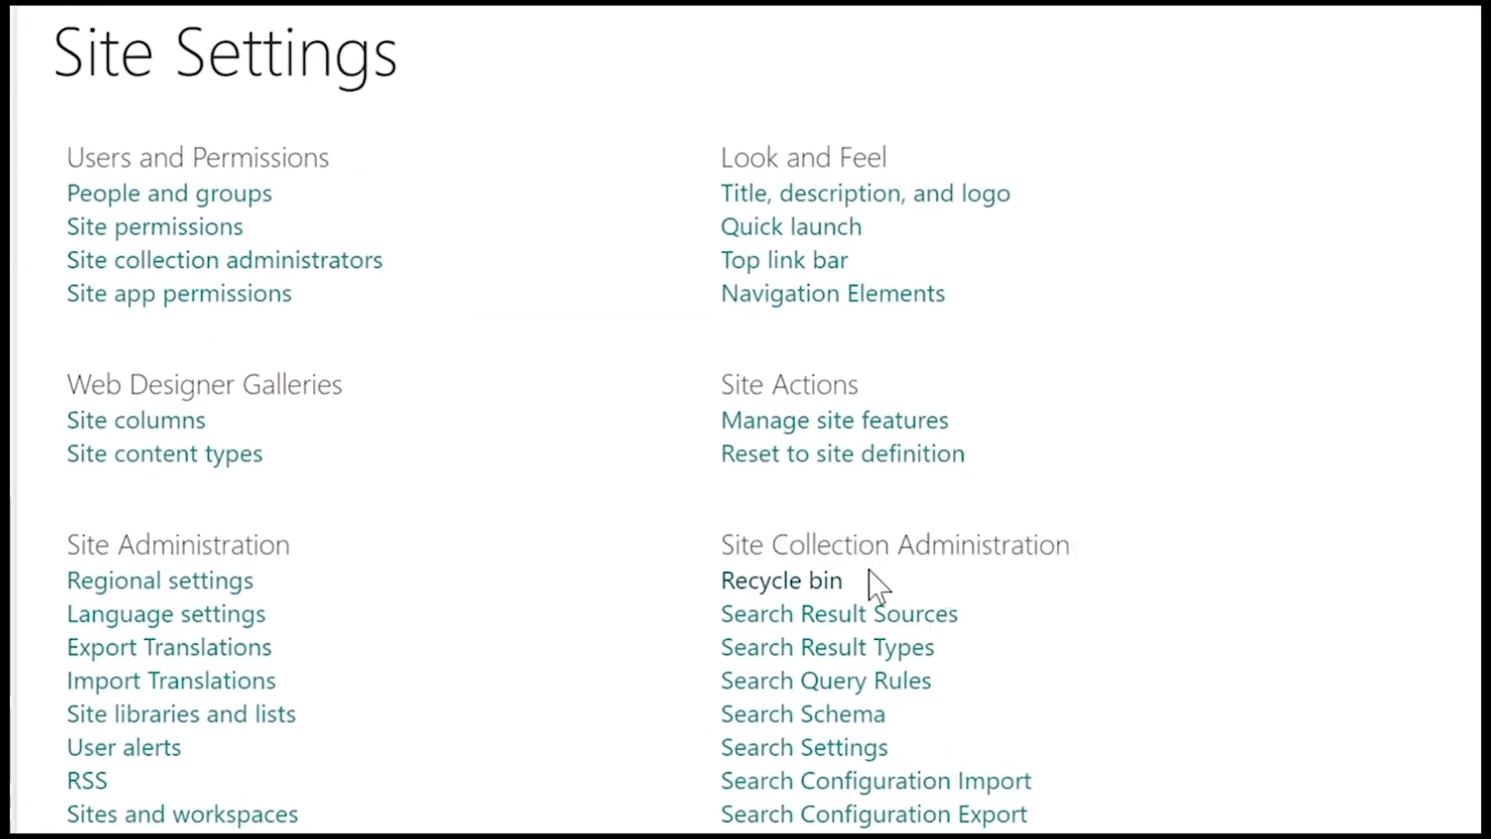
{"action": "left_click", "coordinate": [776, 581]}
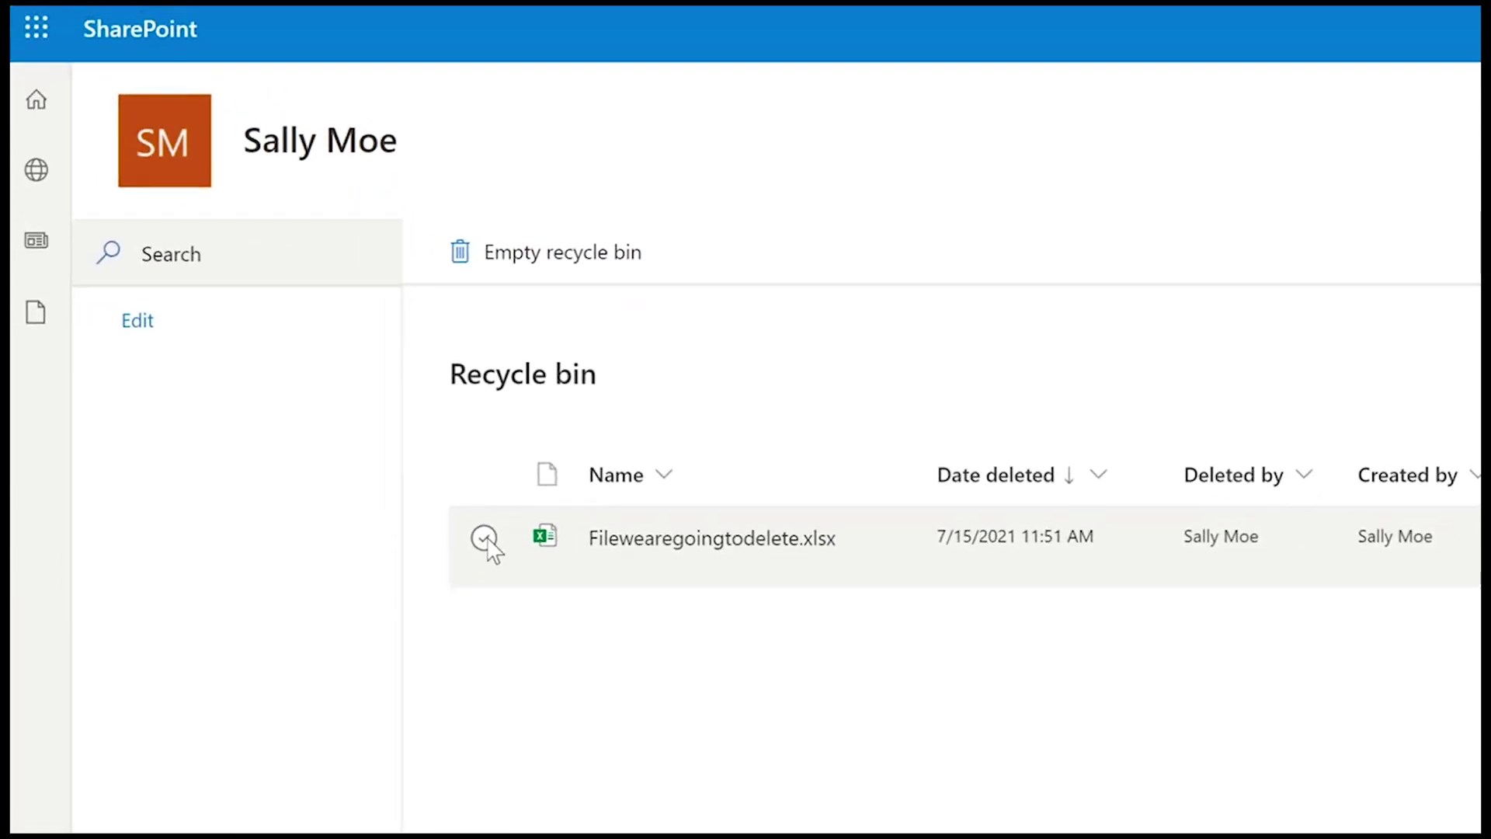
{"action": "left_click", "coordinate": [484, 538]}
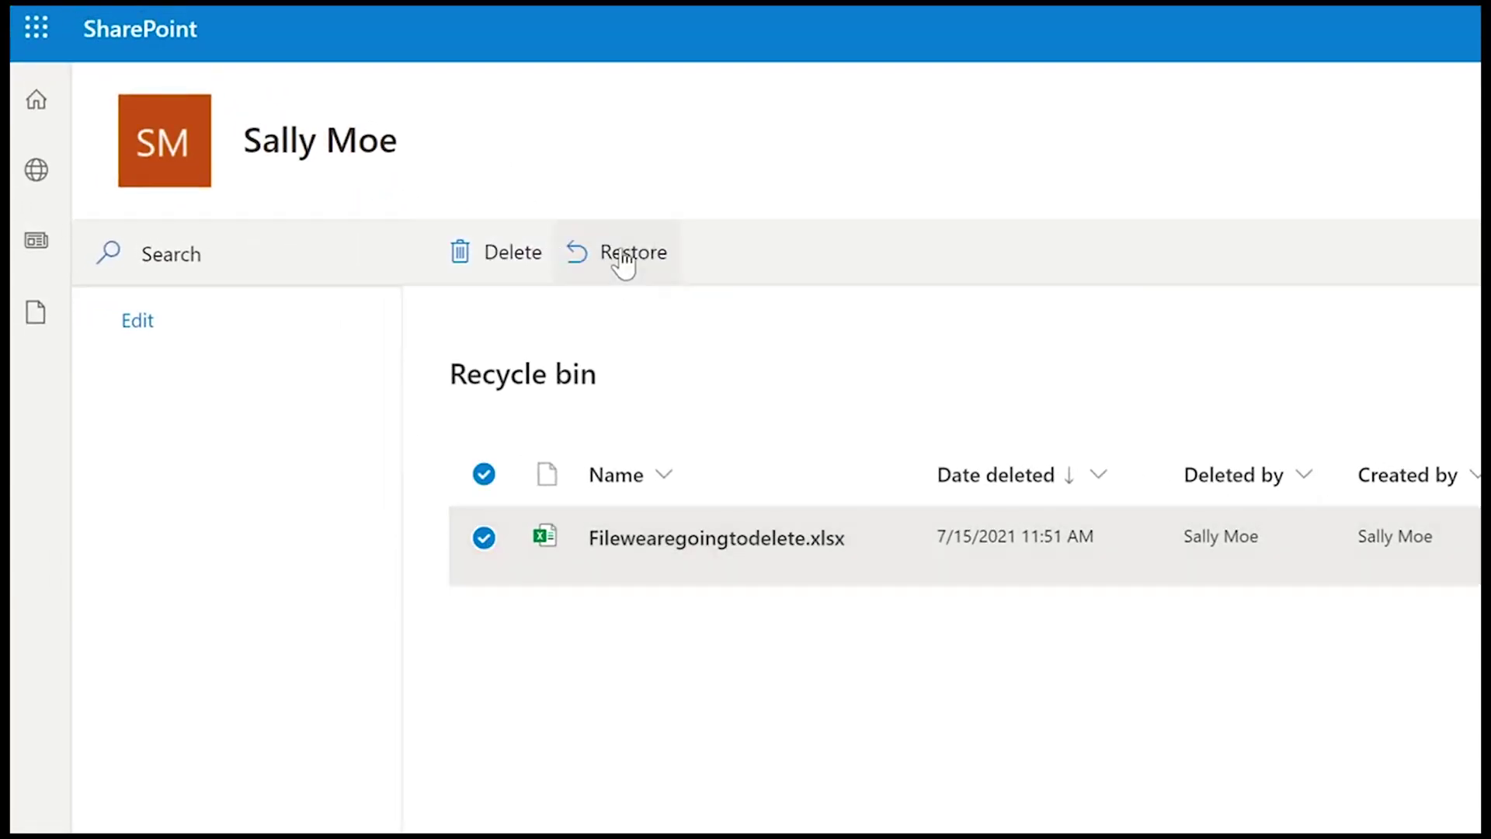
{"action": "left_click", "coordinate": [623, 257]}
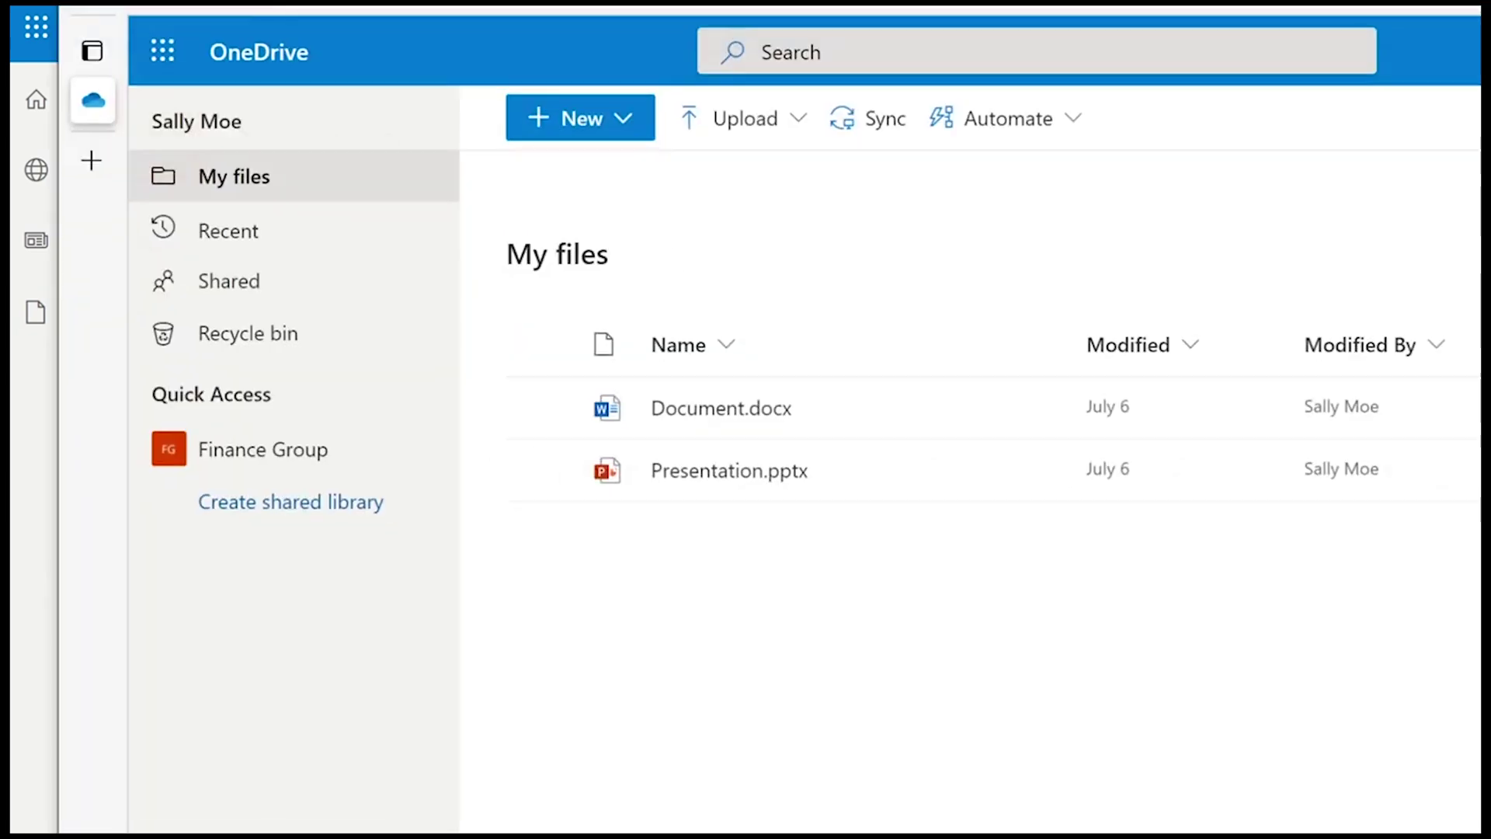
- Verify Filewearegoingtodelete.xlsx is listed in My files, then view the empty recycle bin
{"action": "left_click", "coordinate": [220, 168]}
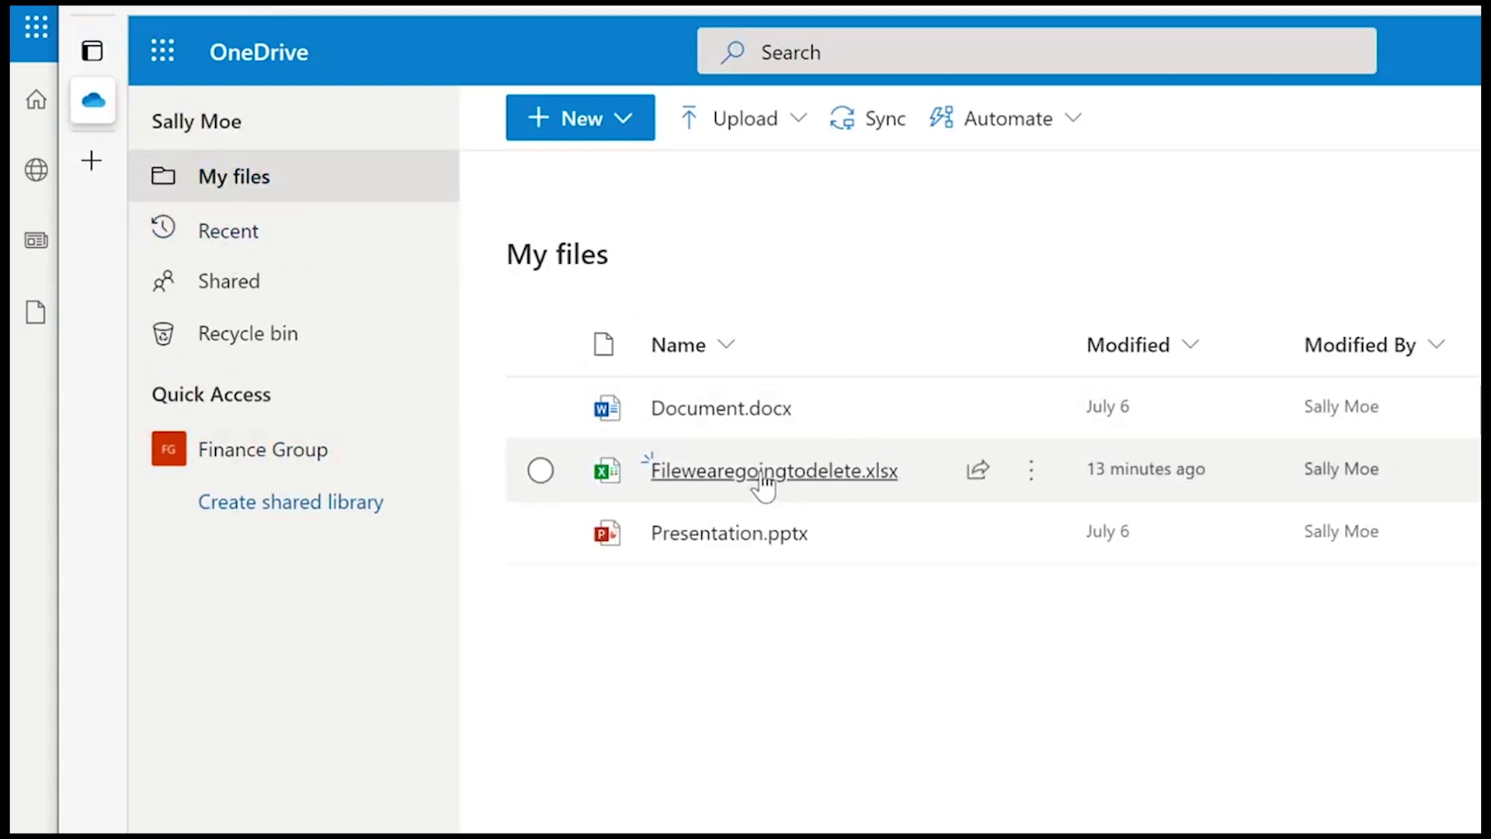
{"action": "mouse_move", "coordinate": [762, 474]}
{"action": "mouse_move", "coordinate": [843, 488]}
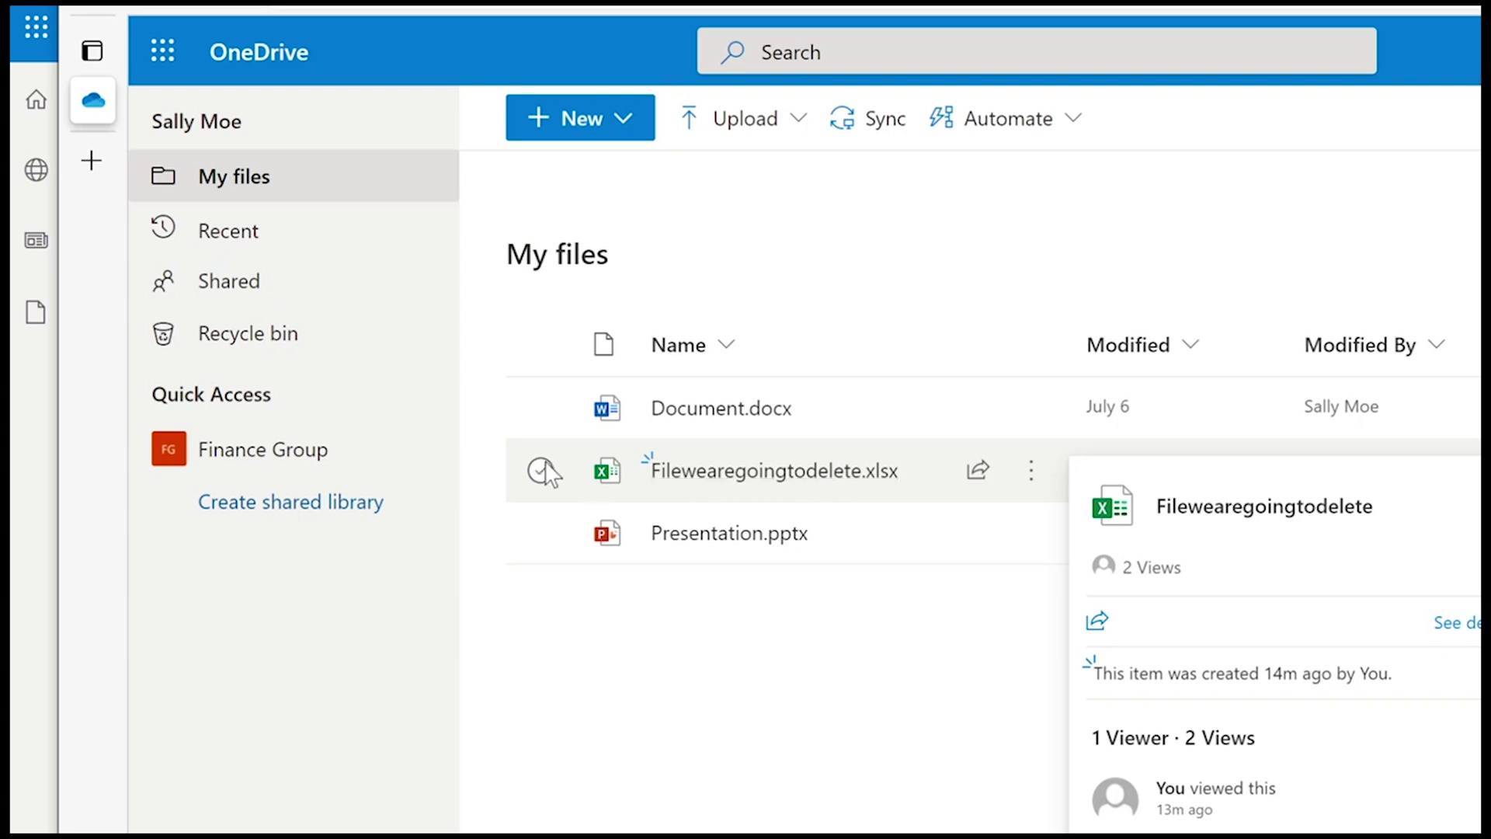
{"action": "left_click", "coordinate": [281, 350]}
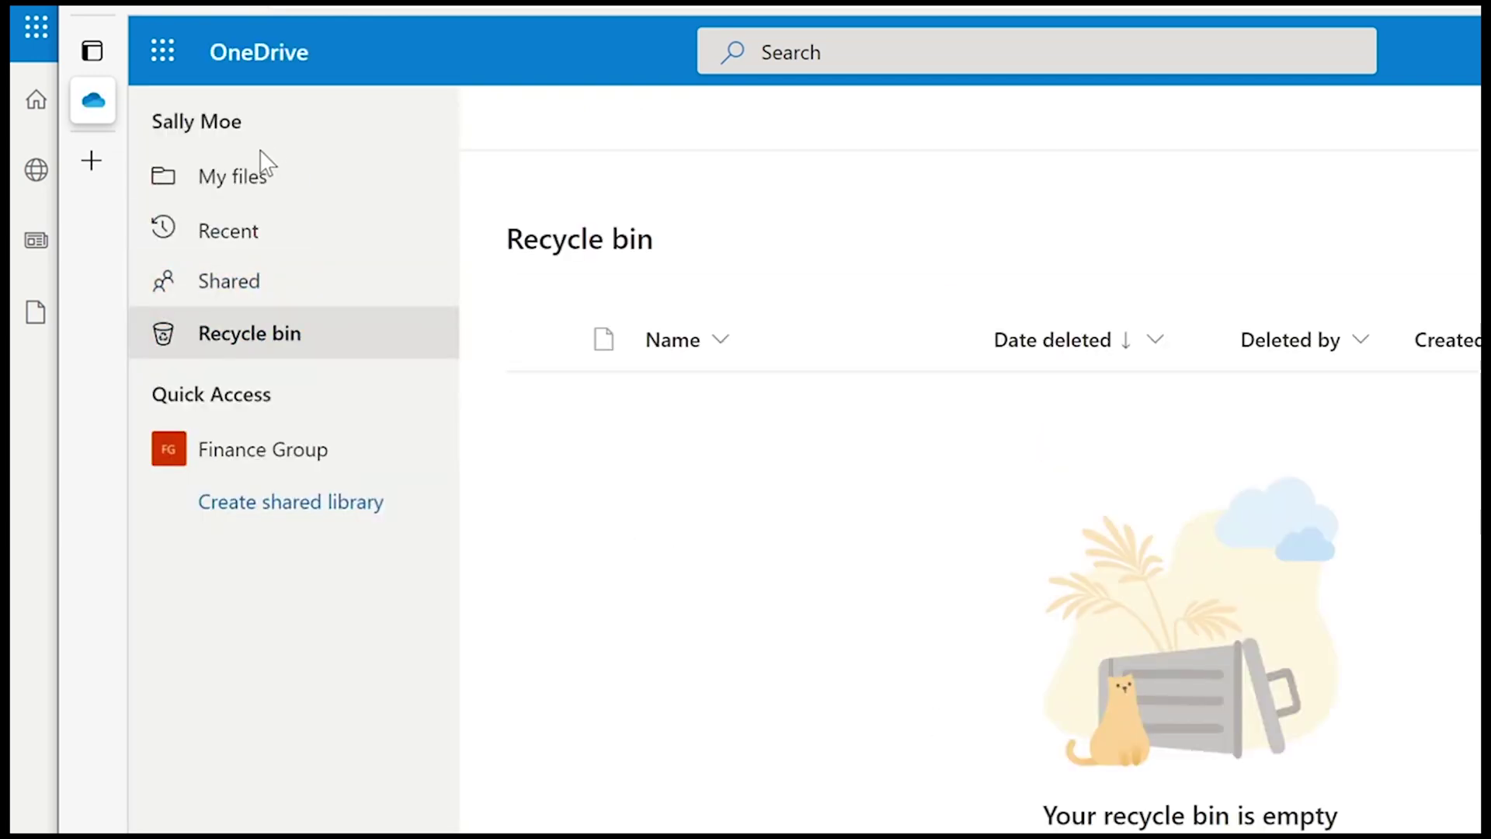
- Delete Filewearegoingtodelete.xlsx from My files and check the recycle bin
{"action": "left_click", "coordinate": [249, 183]}
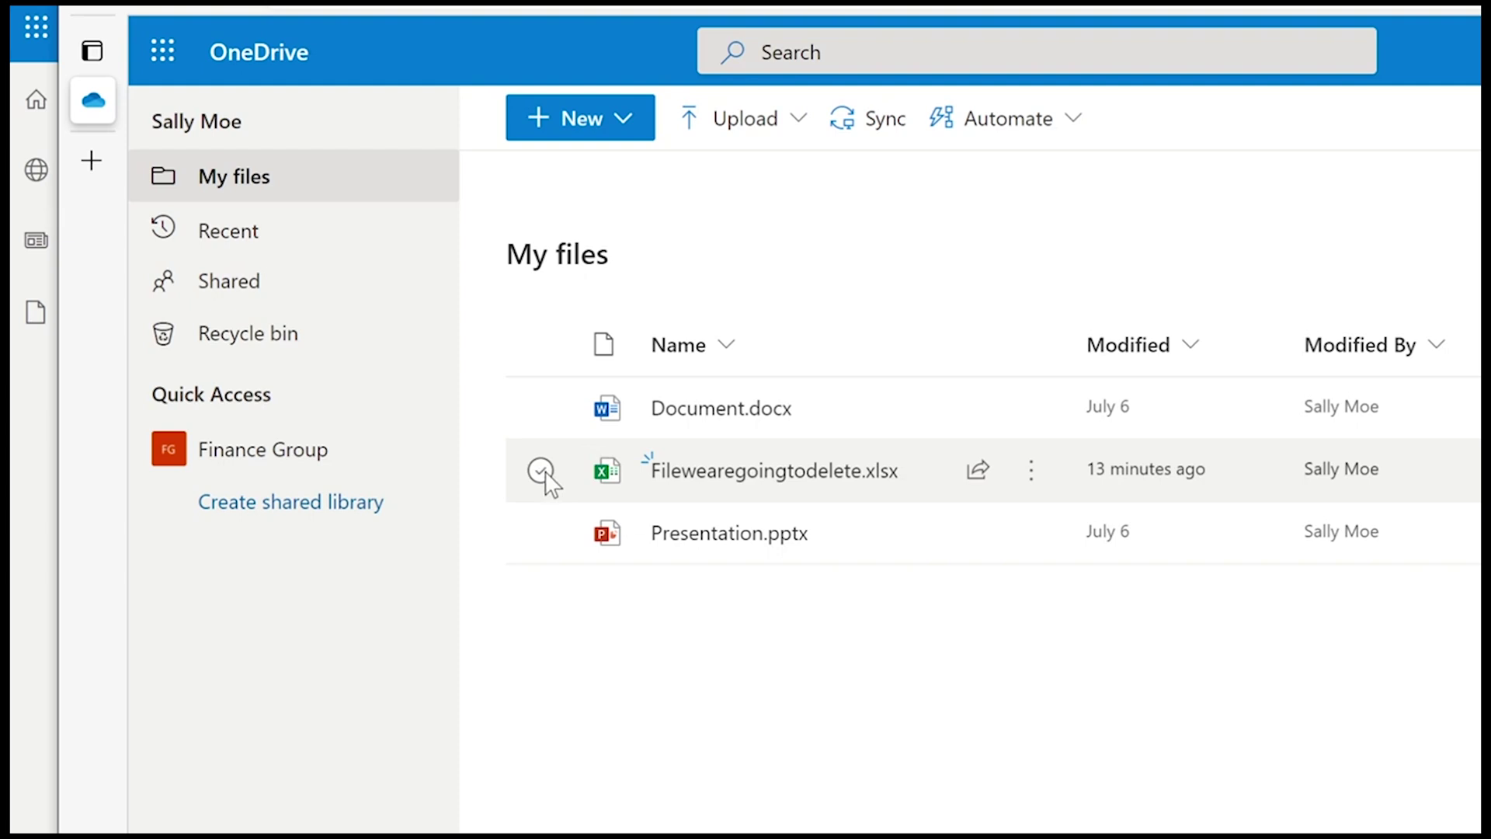
{"action": "left_click", "coordinate": [544, 471]}
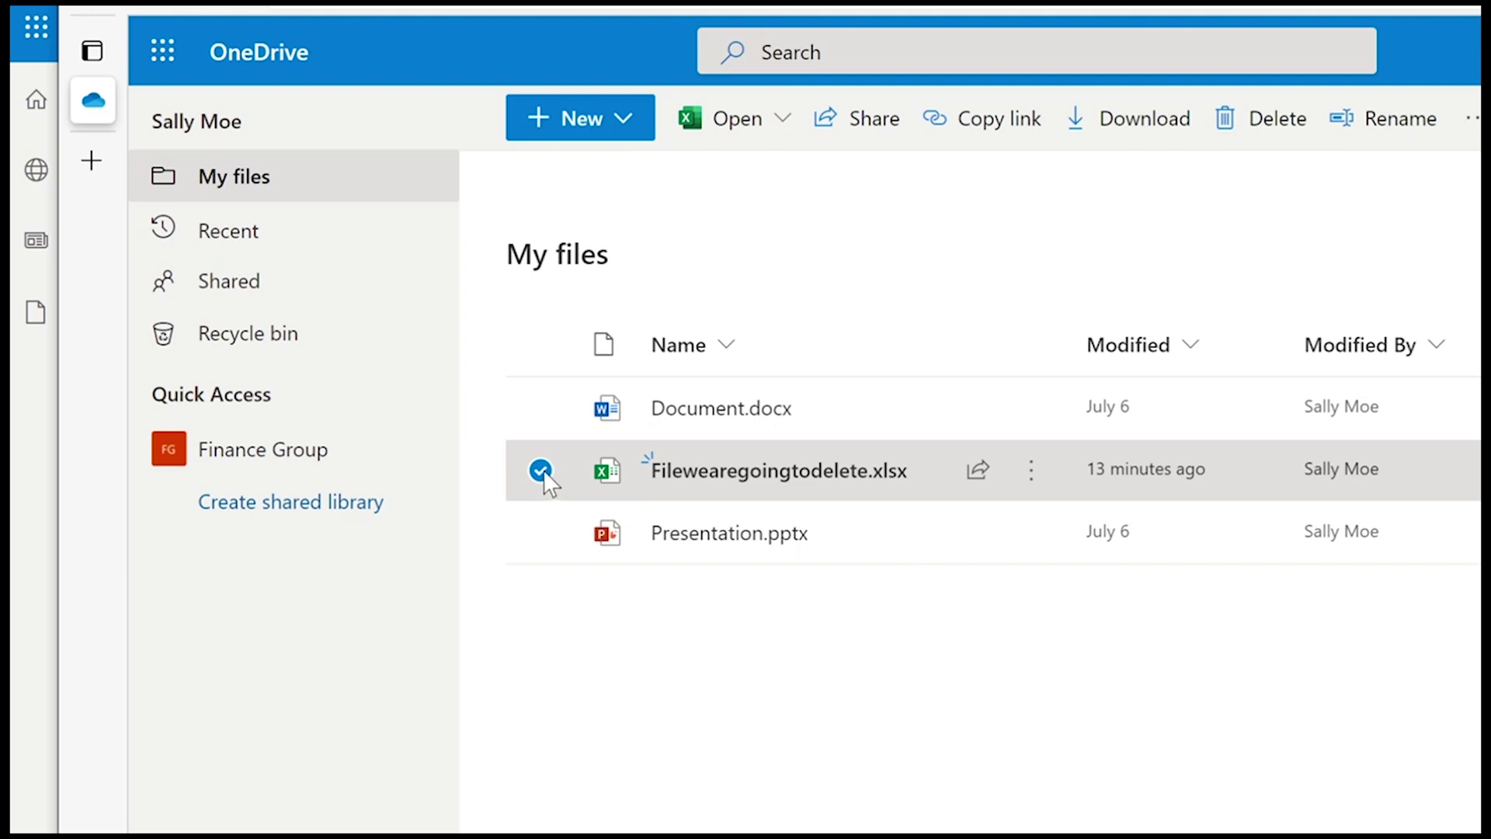
{"action": "left_click", "coordinate": [1258, 128]}
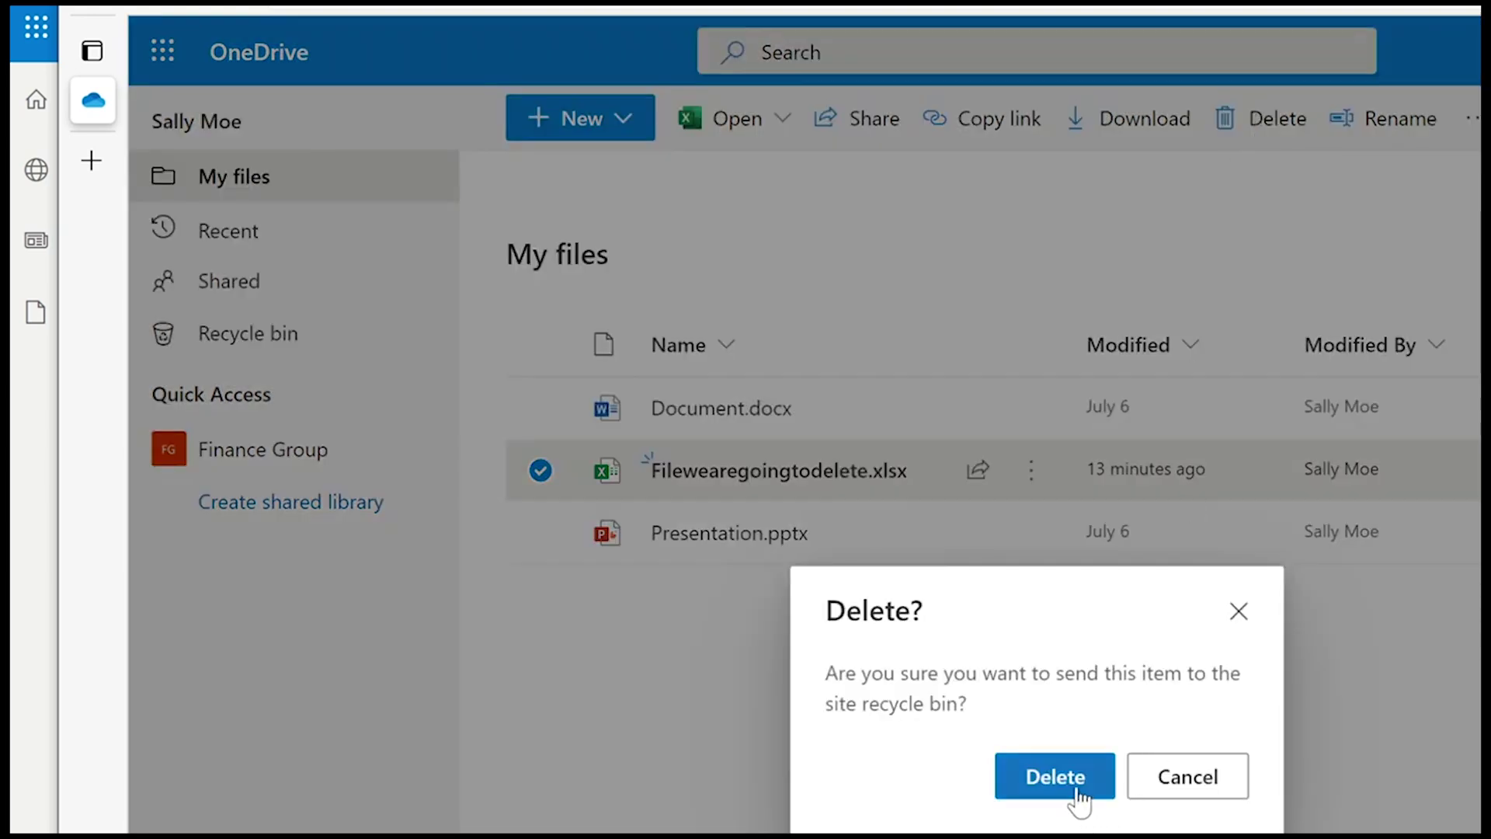
{"action": "left_click", "coordinate": [1079, 796]}
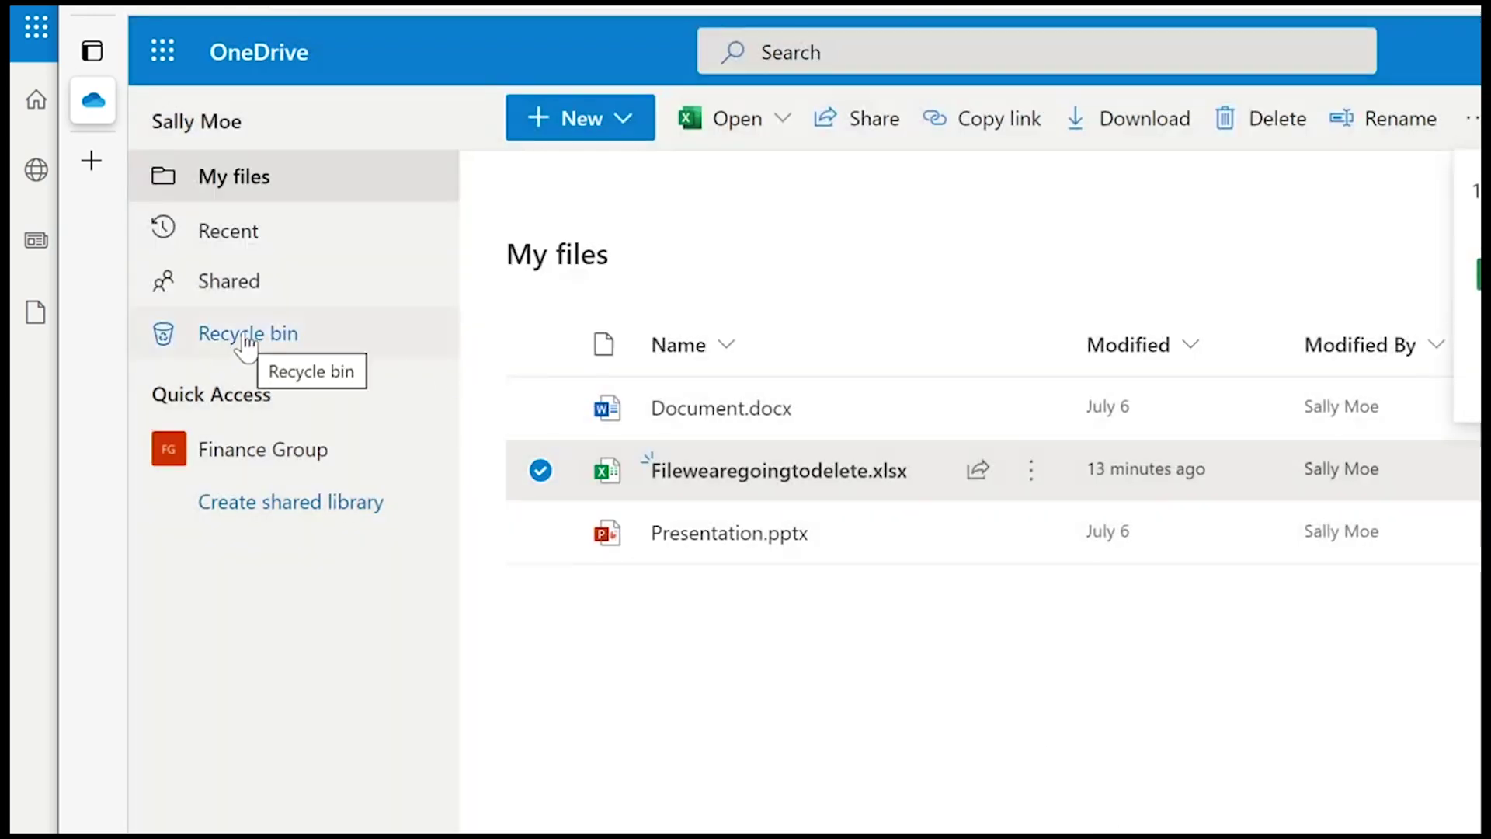
{"action": "left_click", "coordinate": [246, 341]}
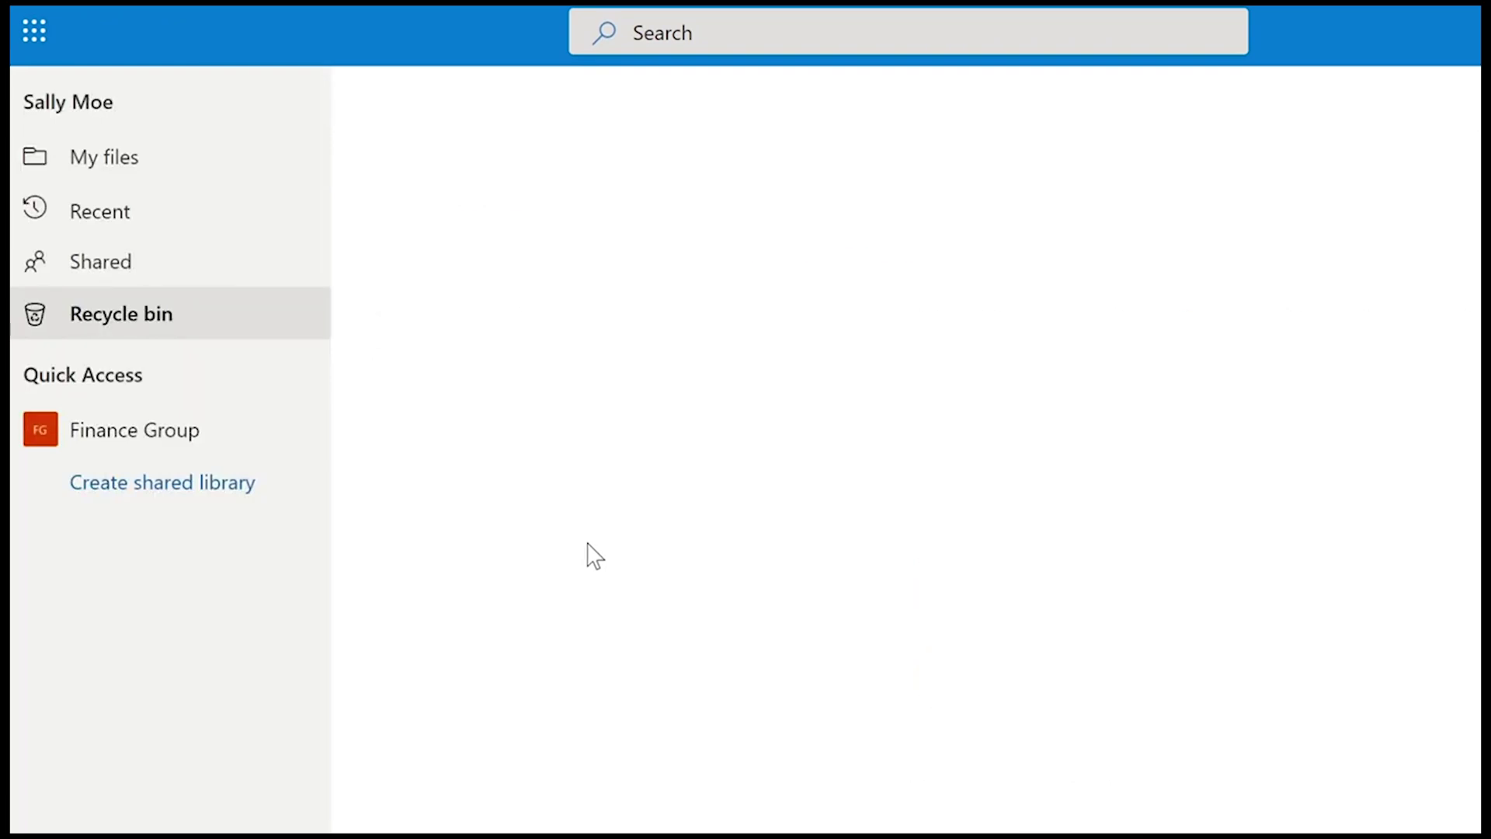
- Delete the spreadsheet again, overriding the warning notification, and open the recycle bin
{"action": "left_click", "coordinate": [188, 163]}
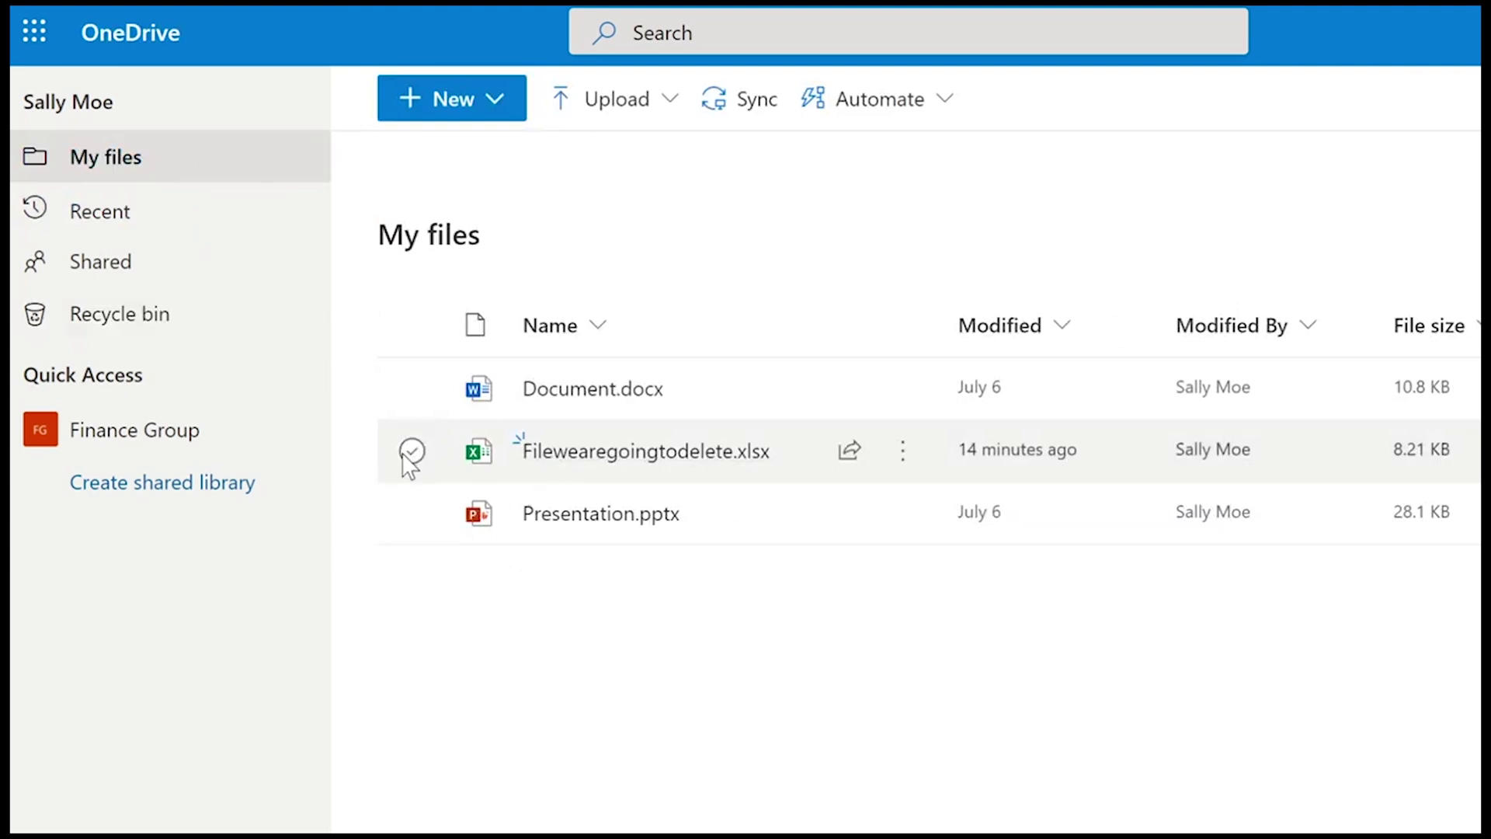
{"action": "left_click", "coordinate": [411, 451]}
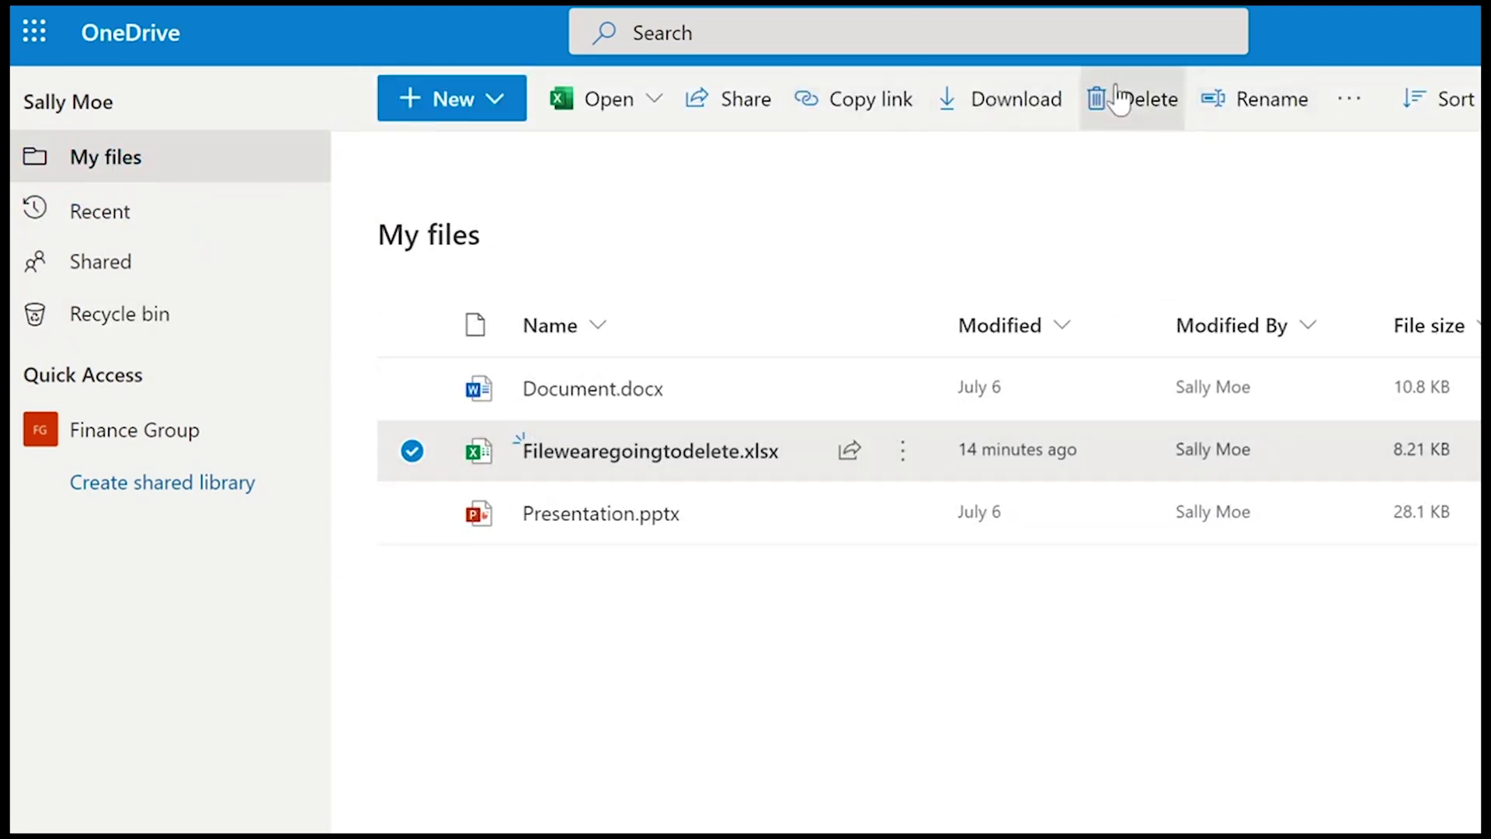
{"action": "left_click", "coordinate": [1118, 99]}
{"action": "left_click", "coordinate": [944, 750]}
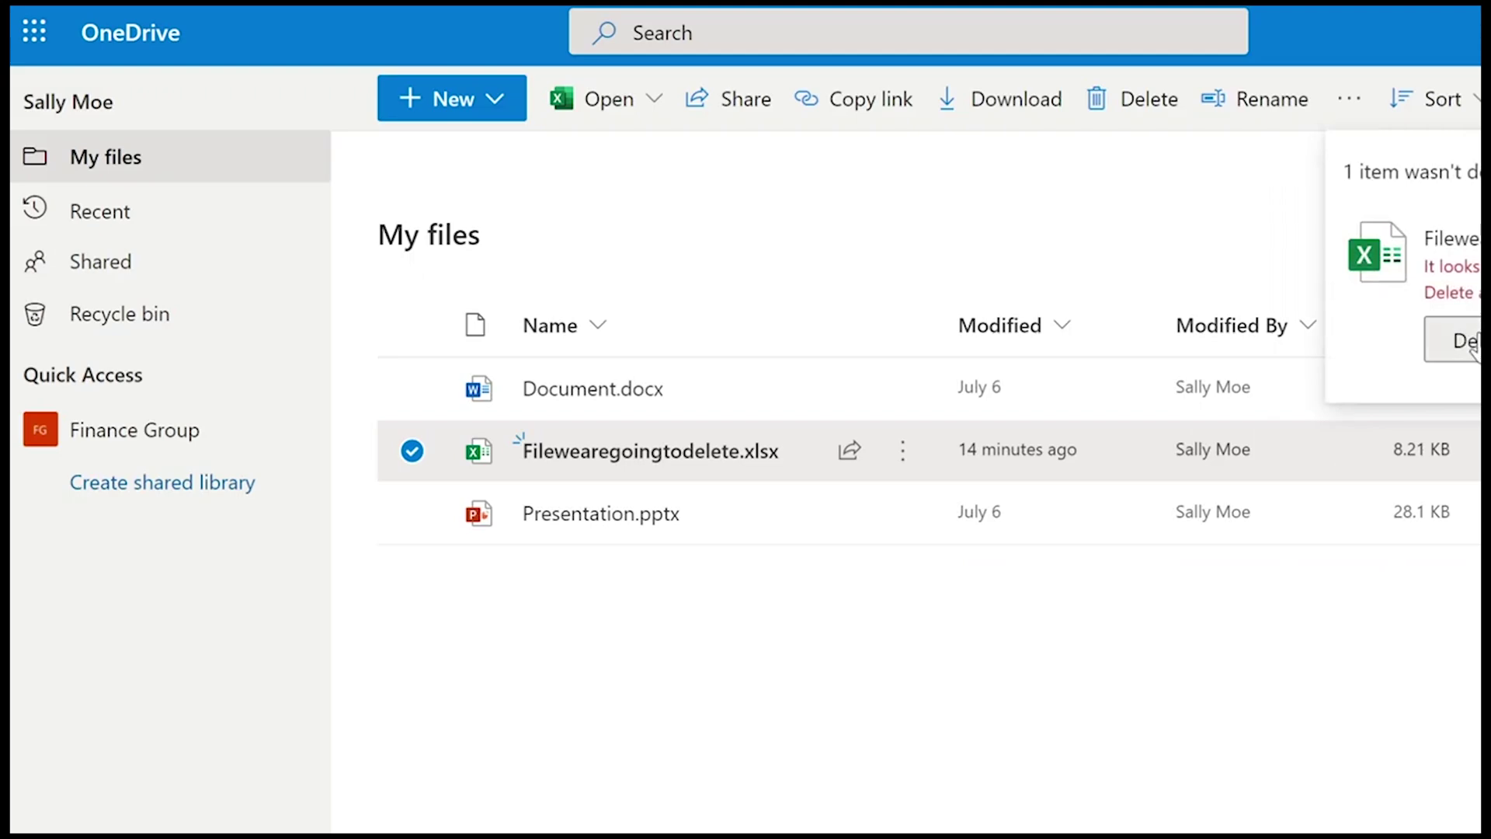
{"action": "left_click", "coordinate": [1470, 343]}
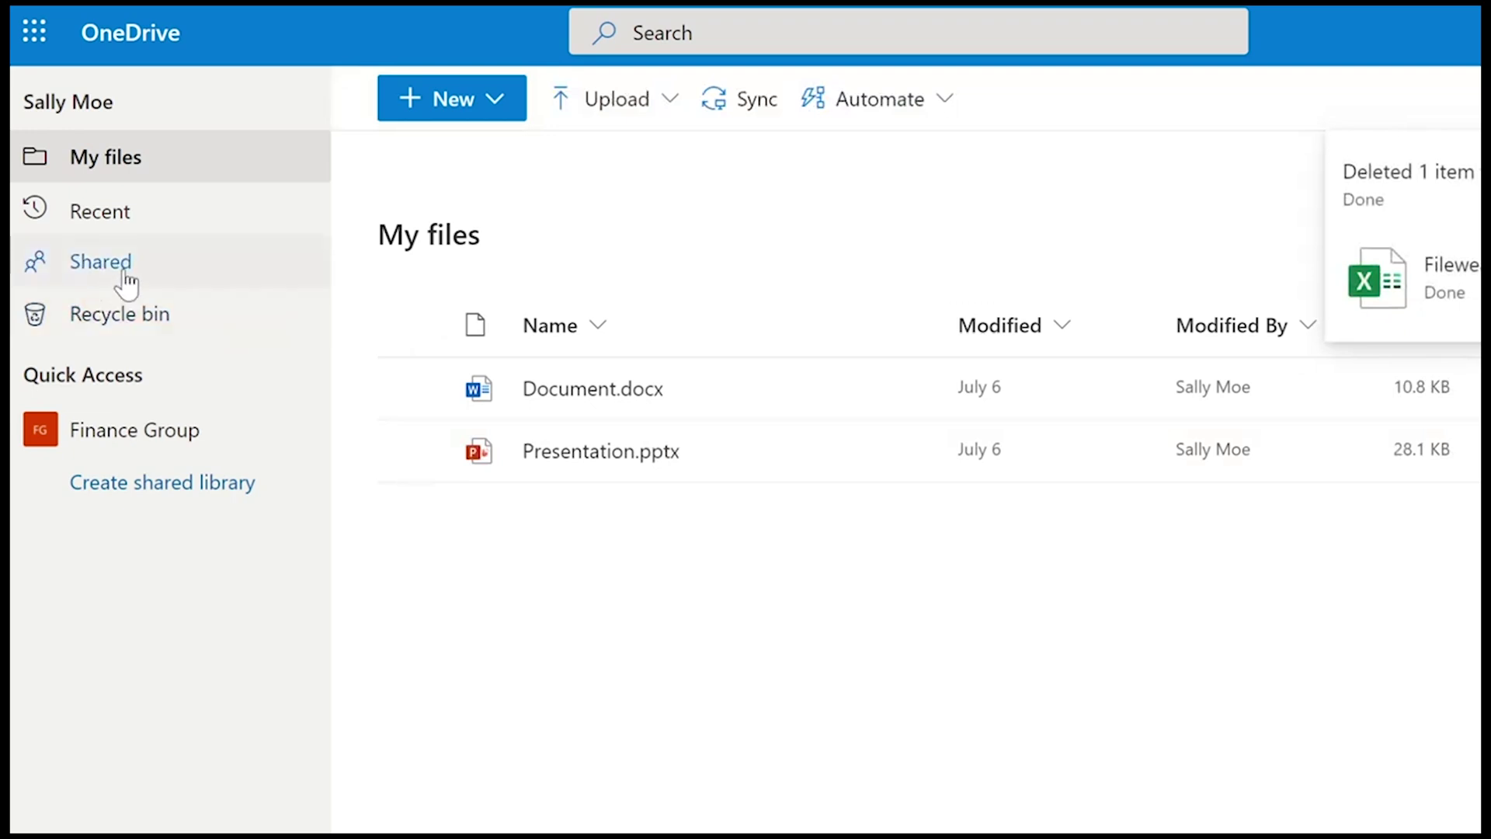
{"action": "left_click", "coordinate": [126, 313]}
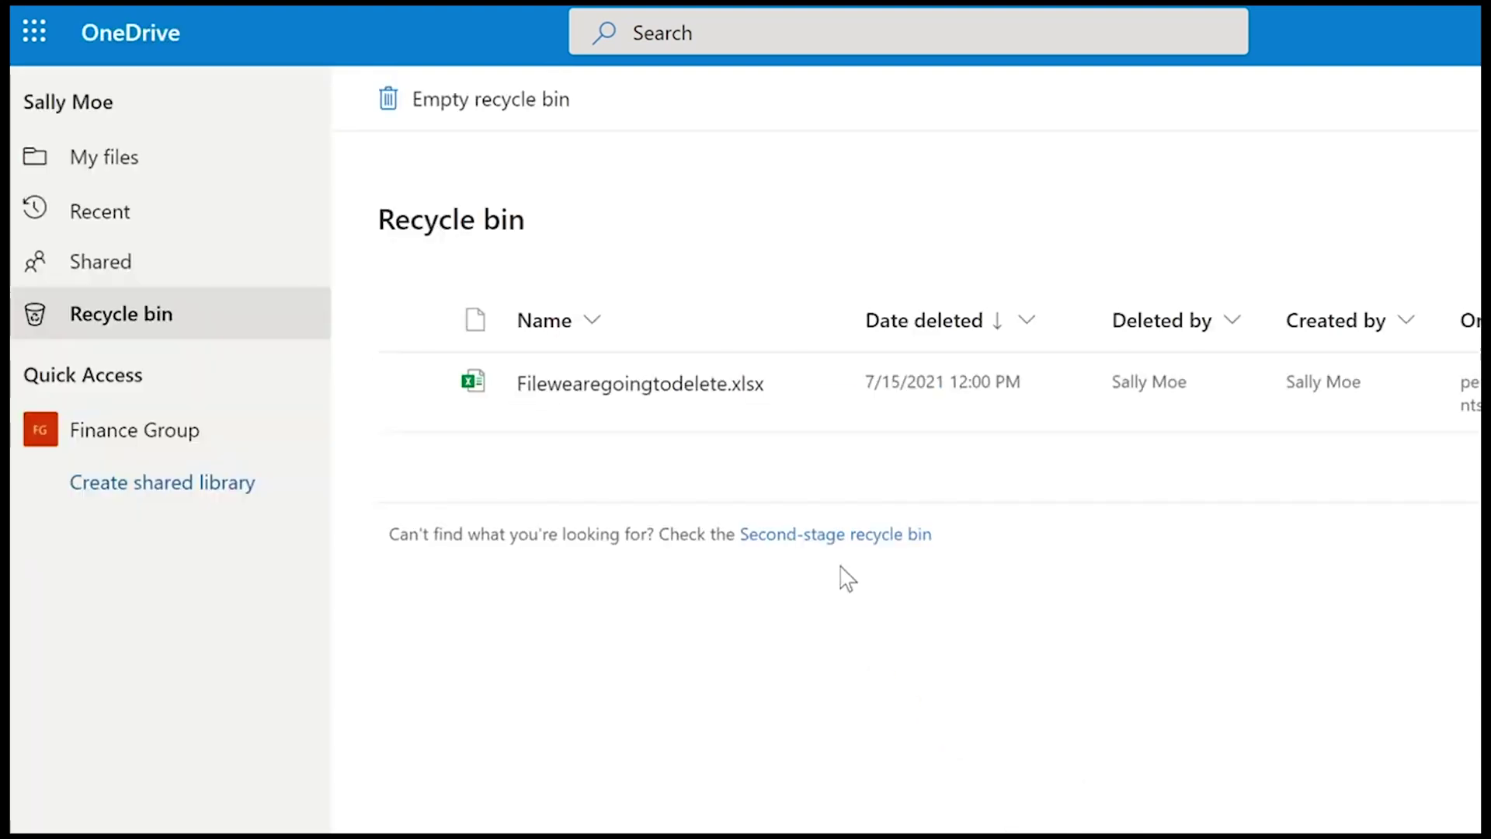
- Empty the recycle bin, confirming with Yes
{"action": "left_click", "coordinate": [454, 111]}
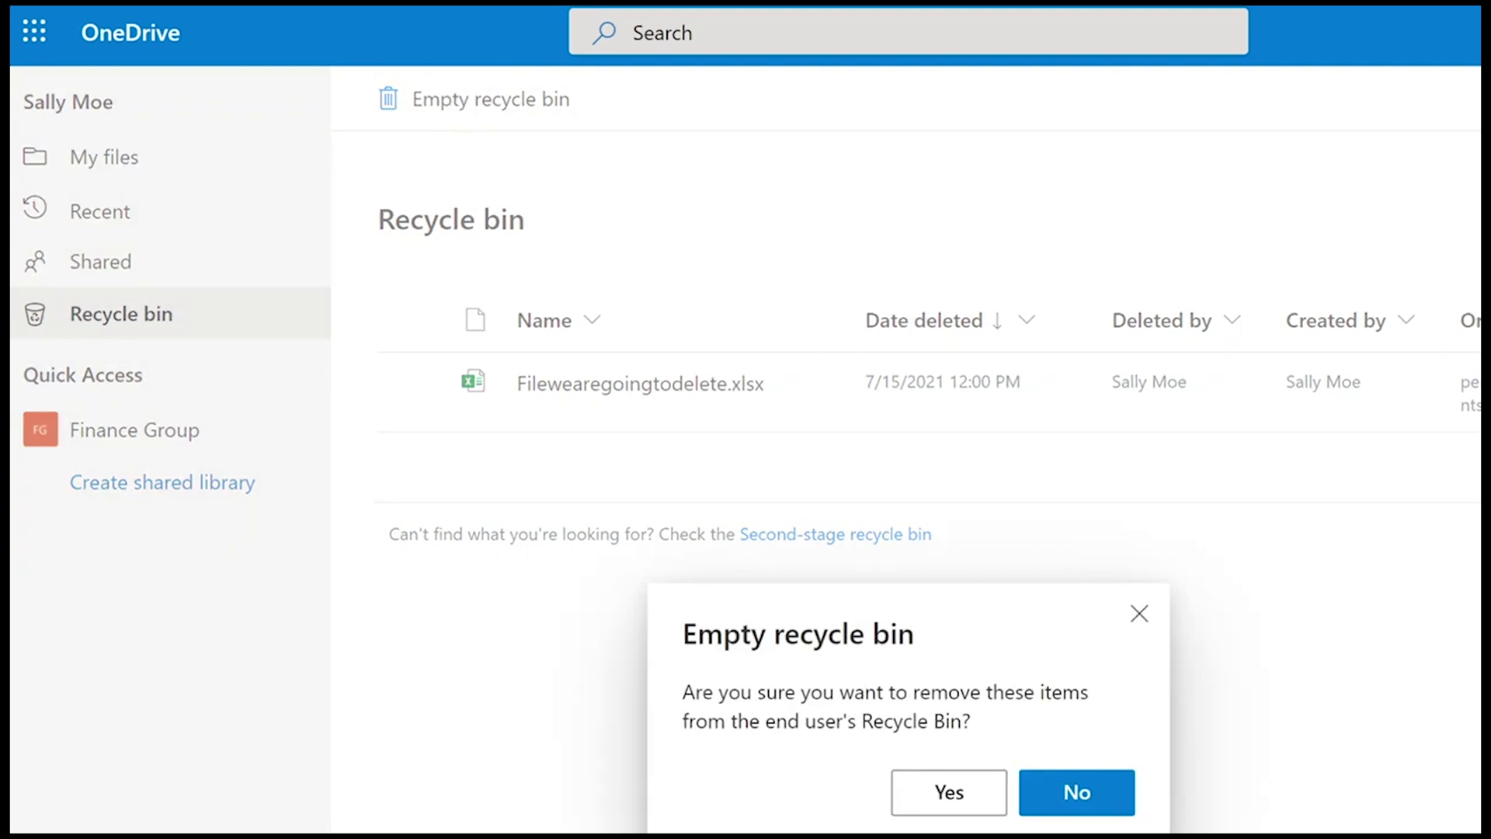
{"action": "left_click", "coordinate": [948, 788]}
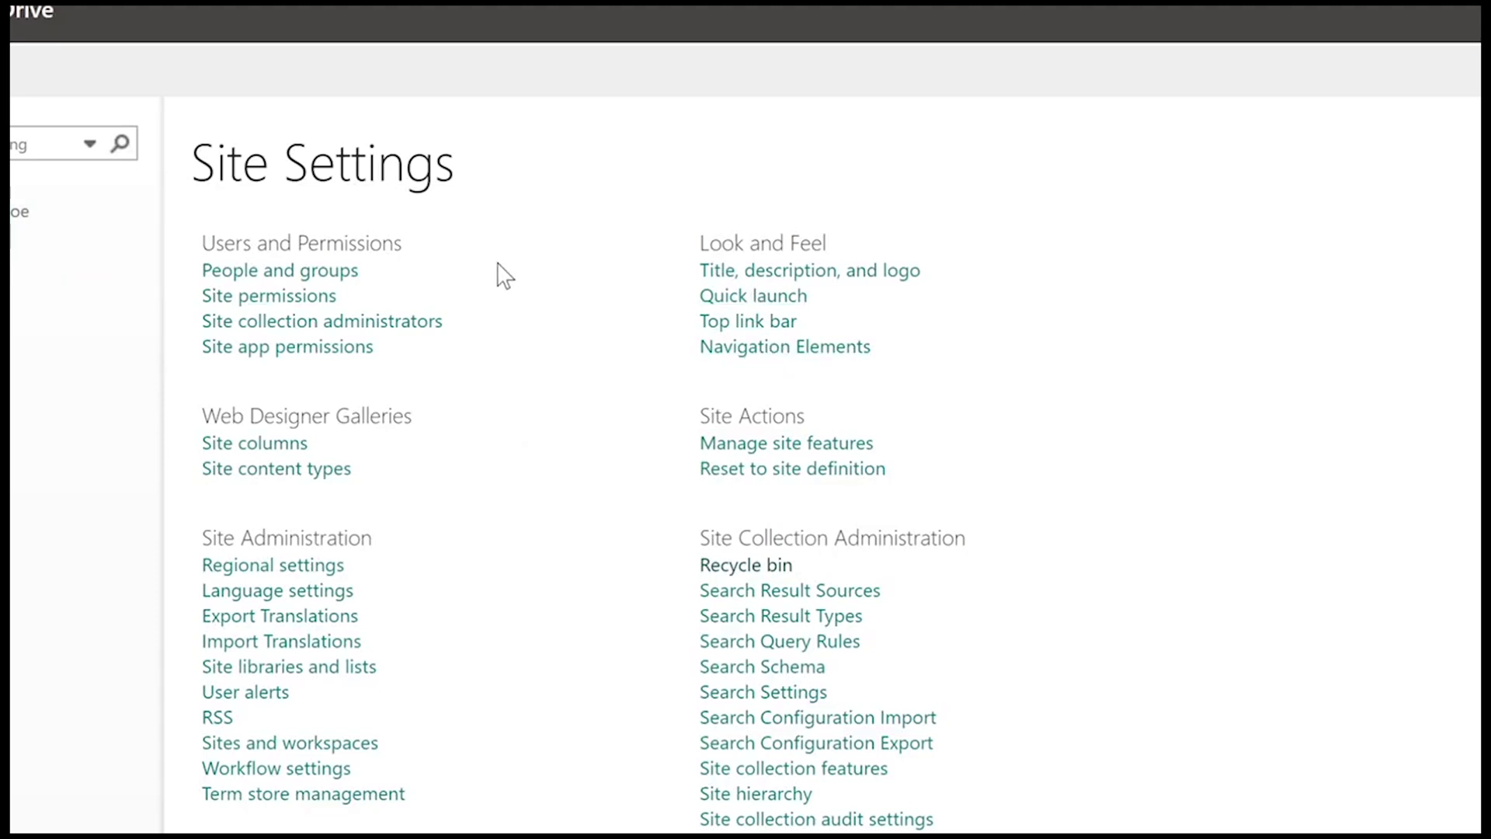
- Open the site collection recycle bin and its second-stage recycle bin
{"action": "left_click", "coordinate": [747, 566]}
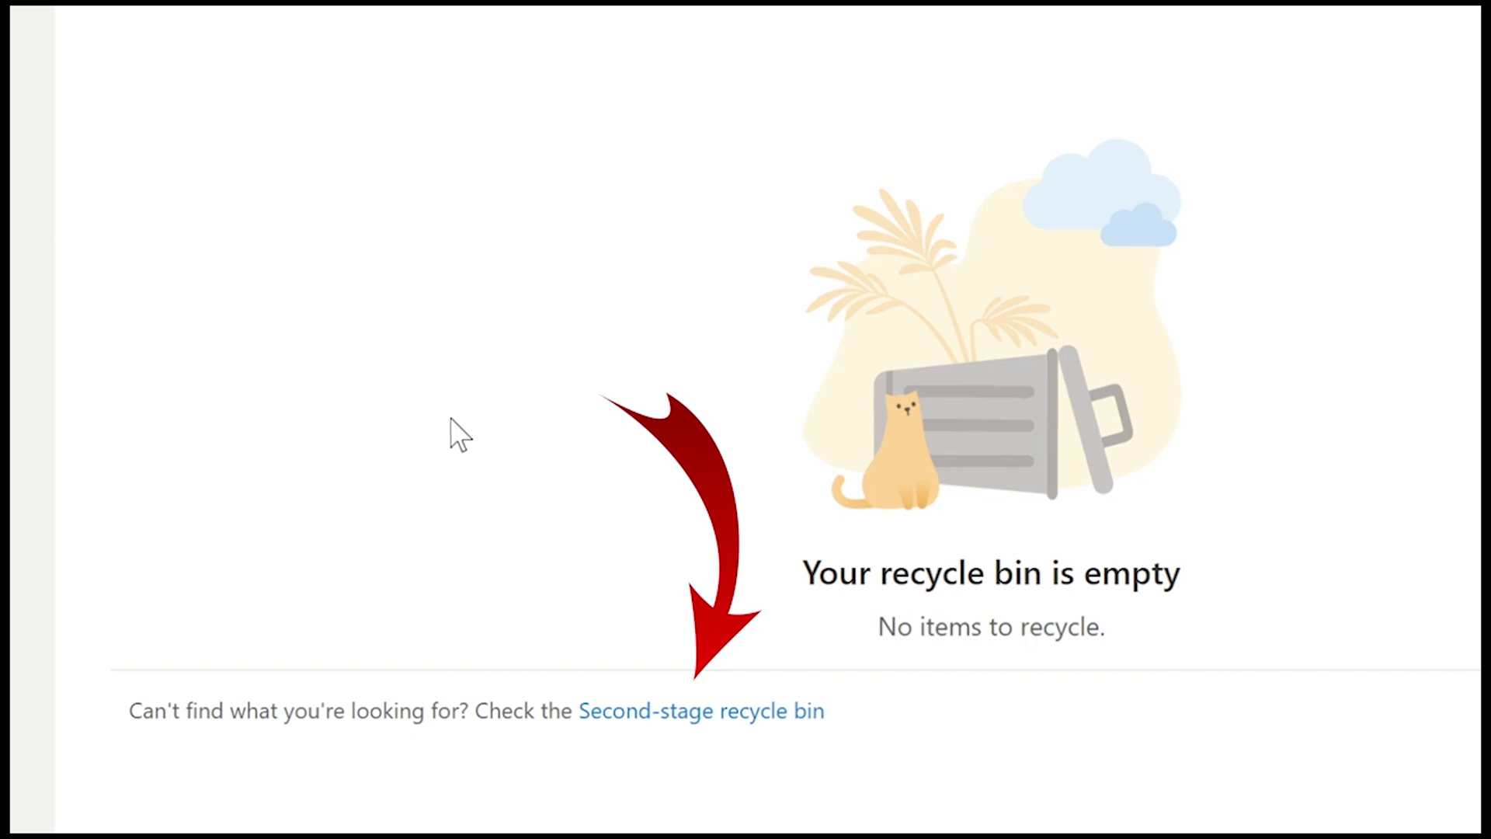
{"action": "left_click", "coordinate": [670, 718]}
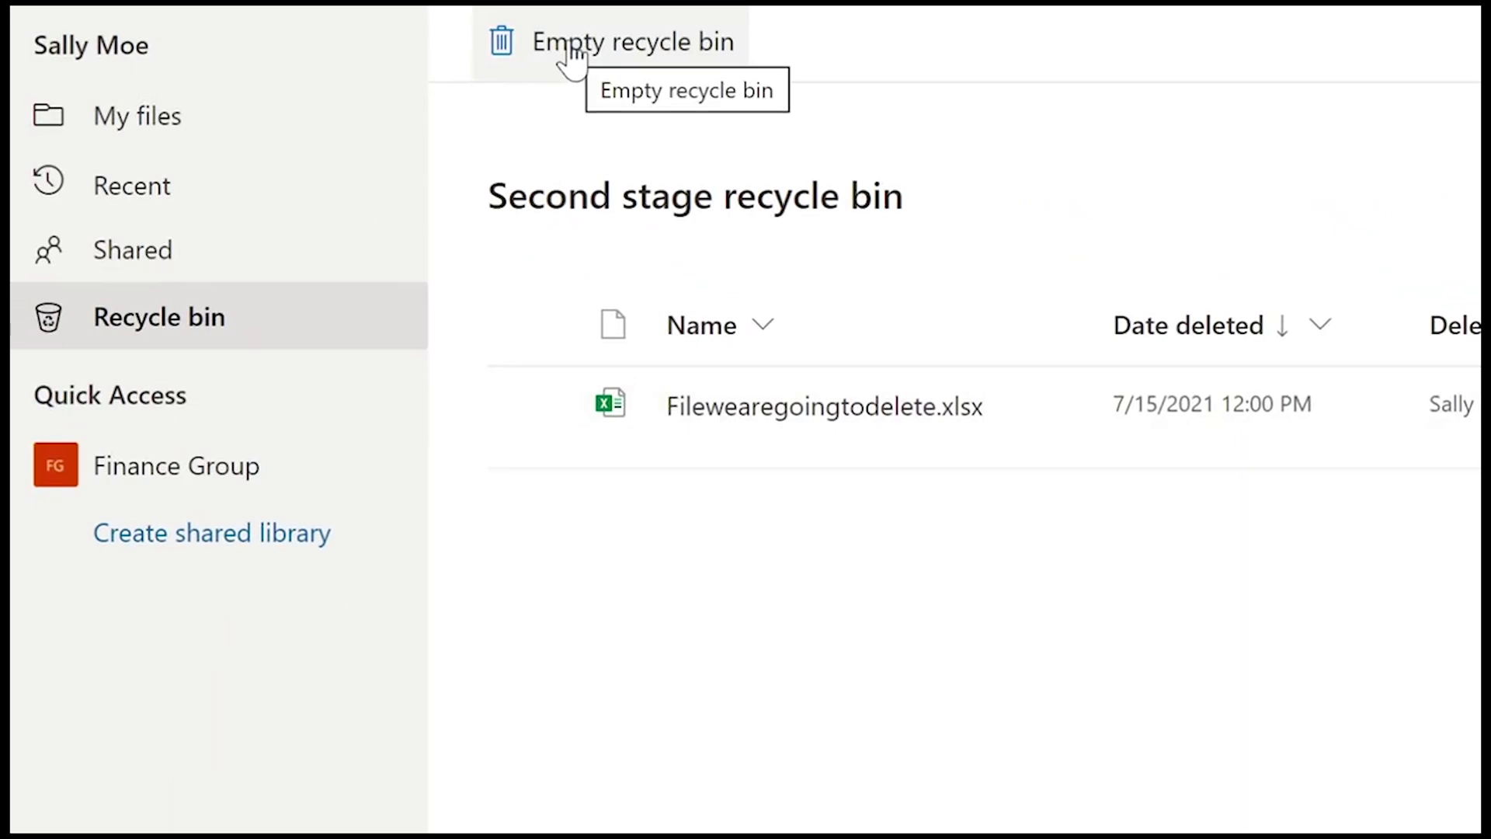
{"action": "left_click", "coordinate": [573, 58]}
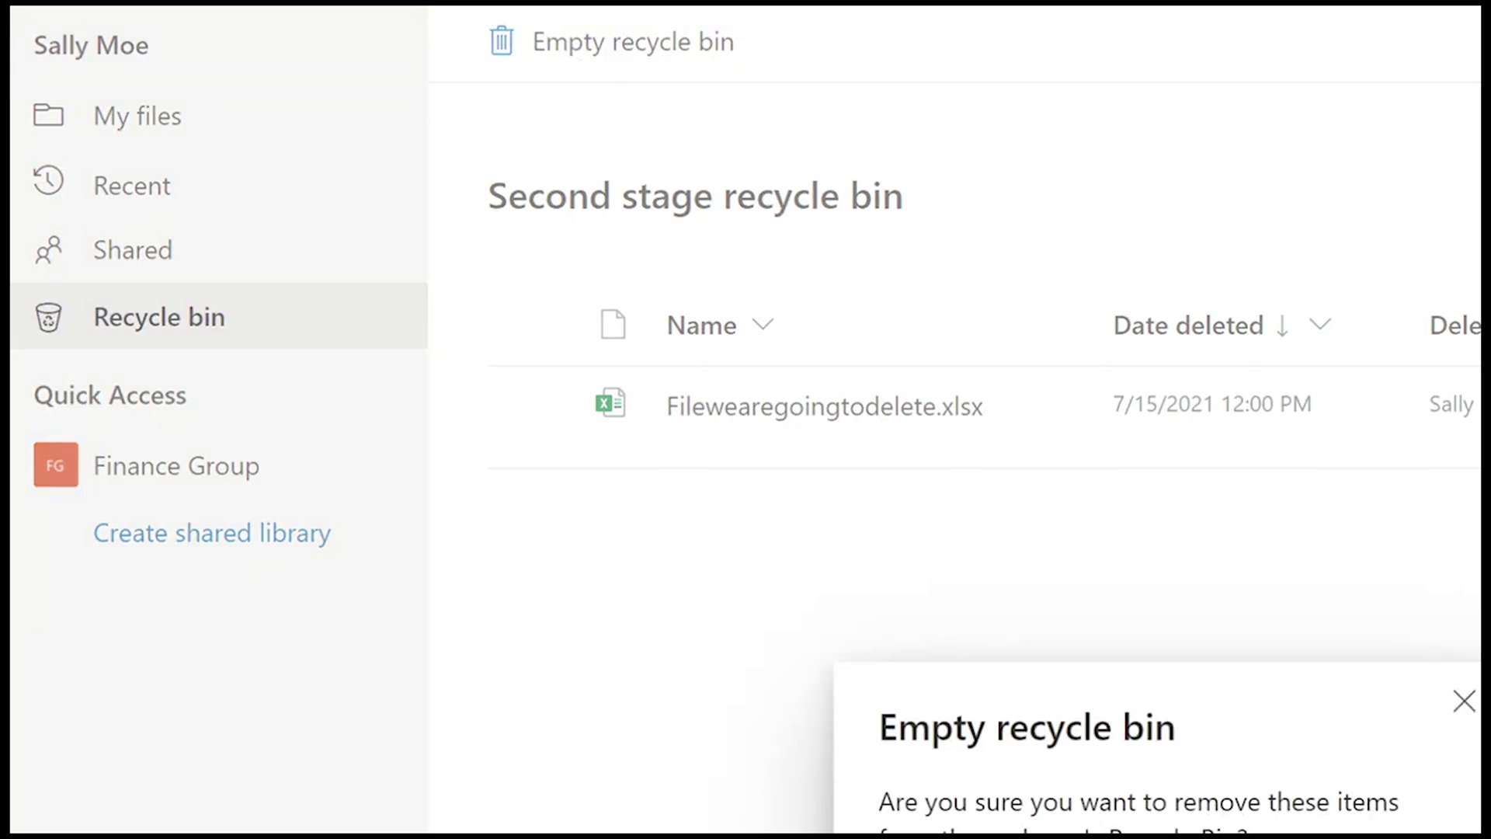
{"action": "key", "text": "Escape"}
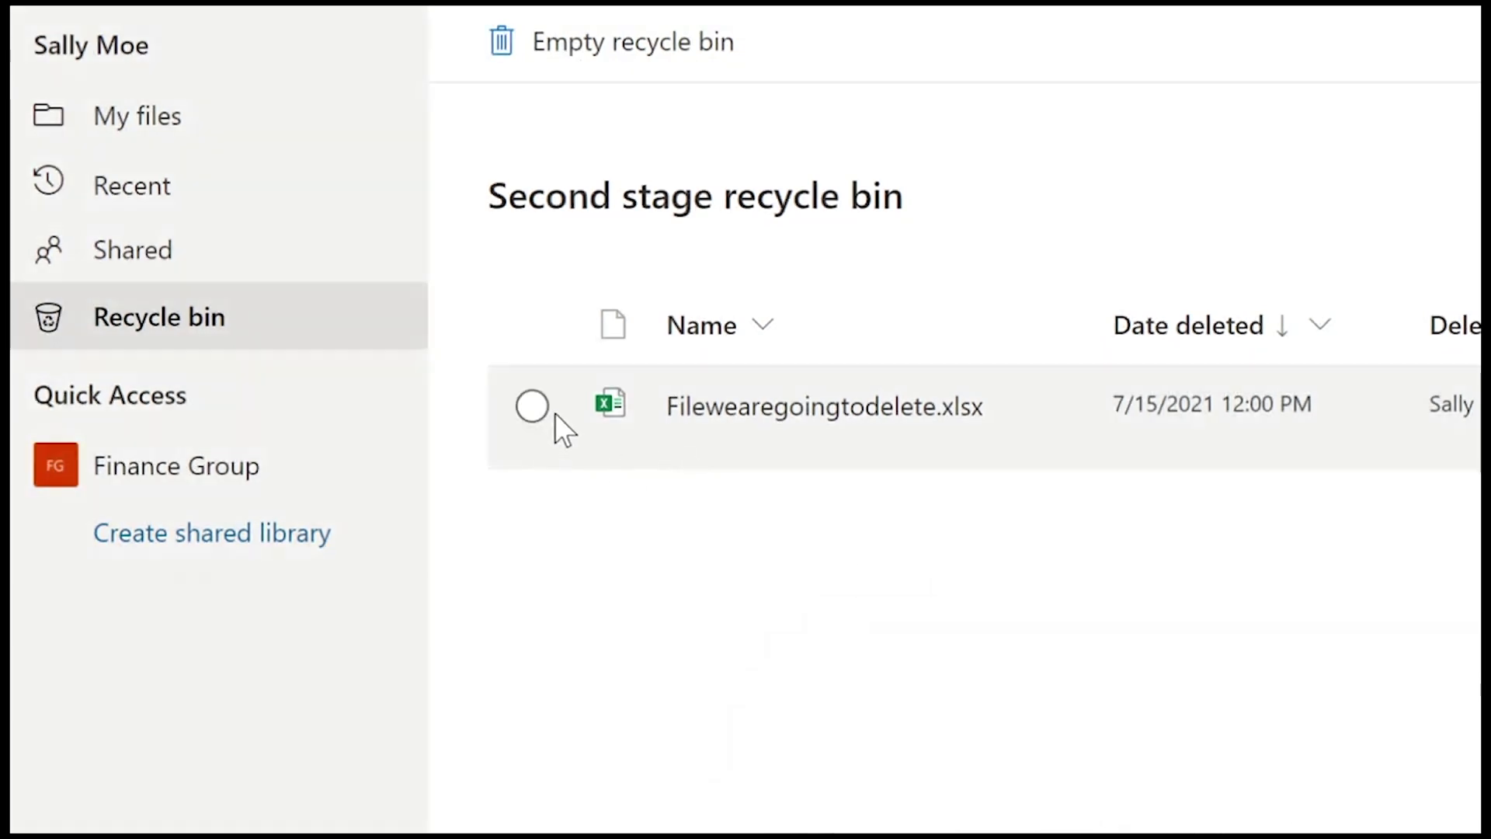
- Restore Filewearegoingtodelete.xlsx from the second-stage bin and confirm it appears in My files
{"action": "left_click", "coordinate": [532, 404]}
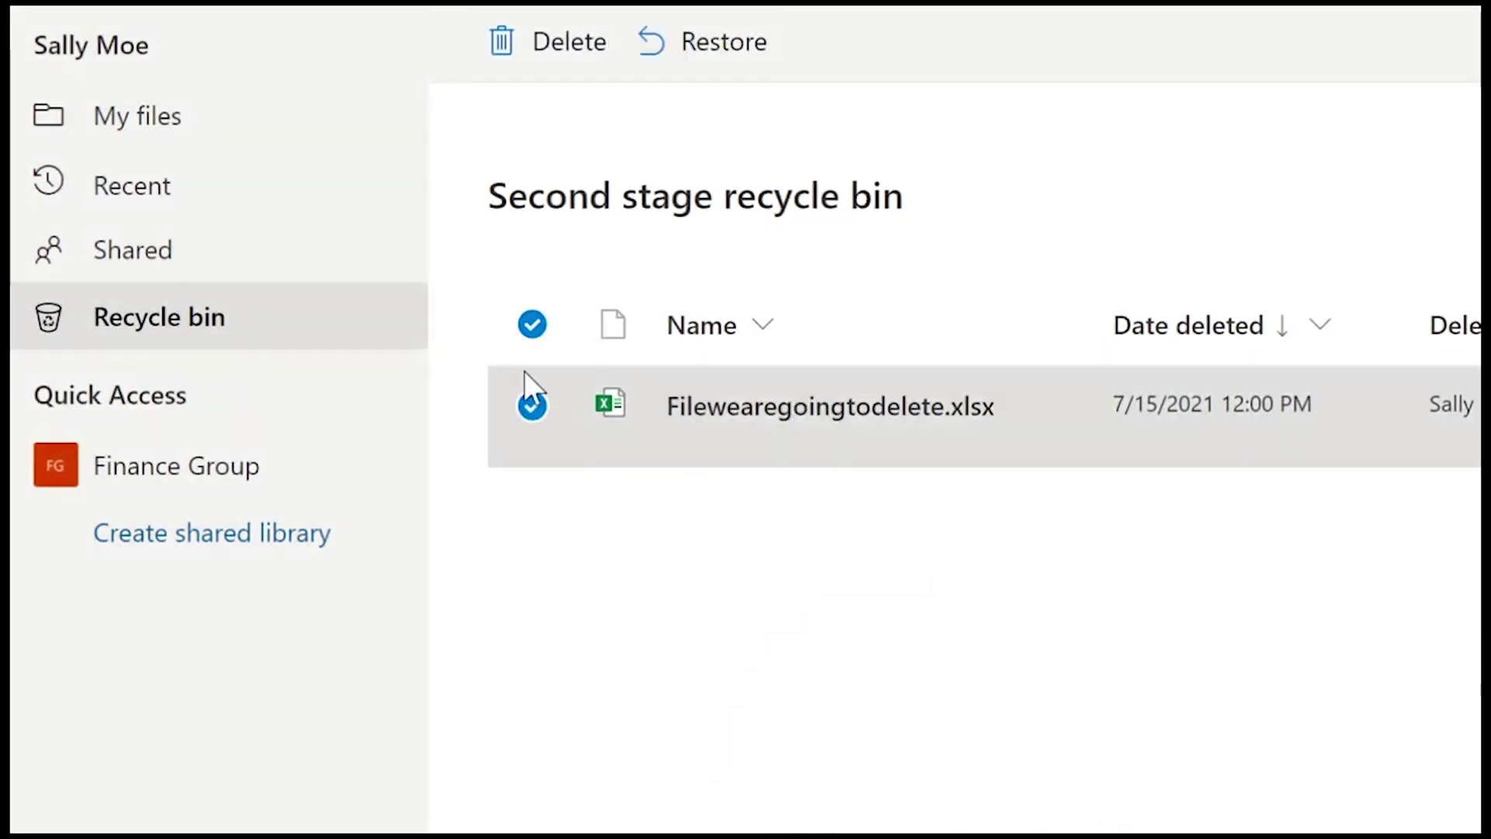
{"action": "left_click", "coordinate": [703, 54]}
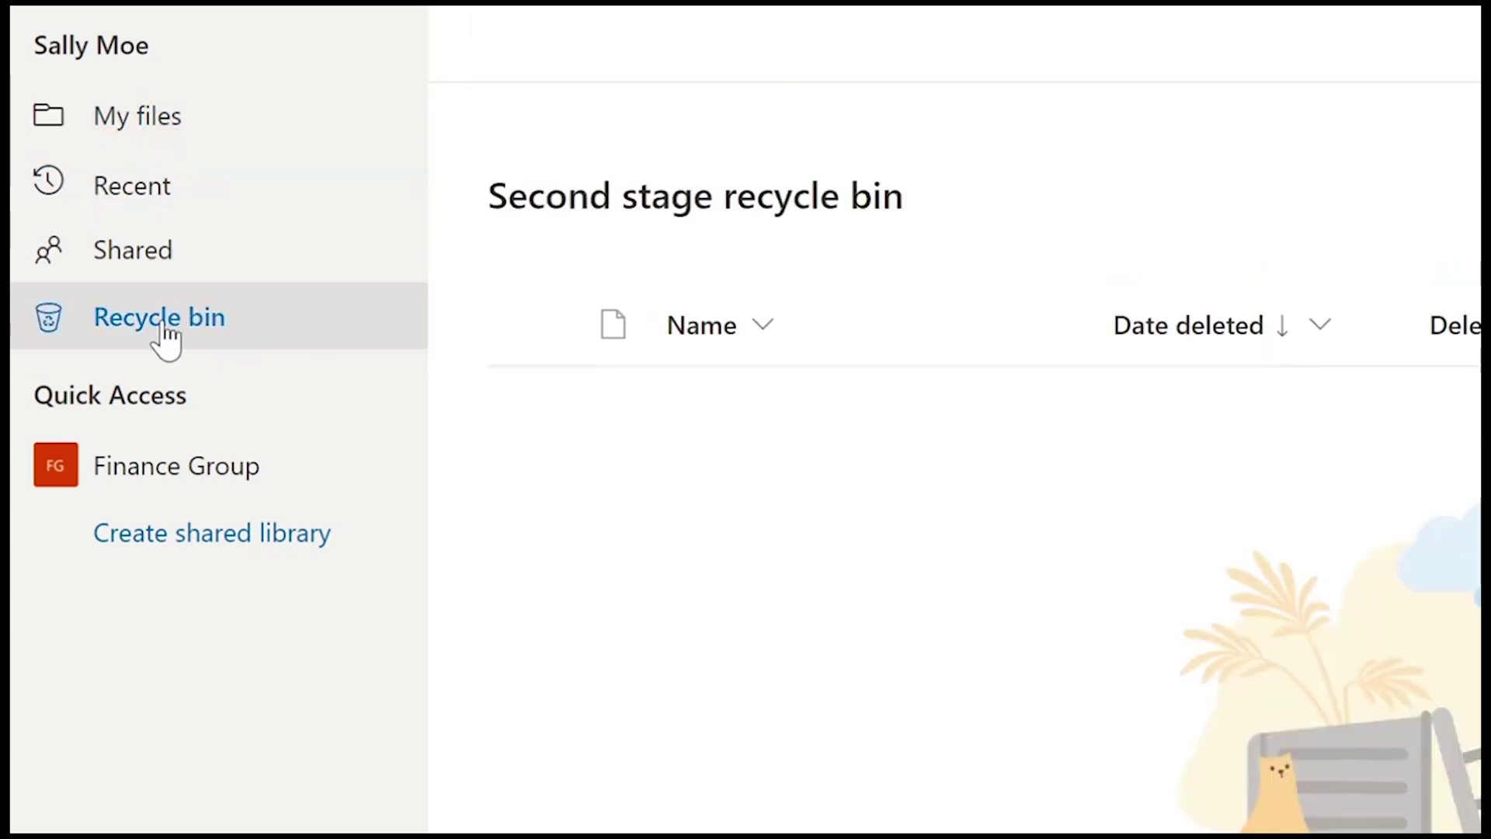
{"action": "left_click", "coordinate": [162, 334]}
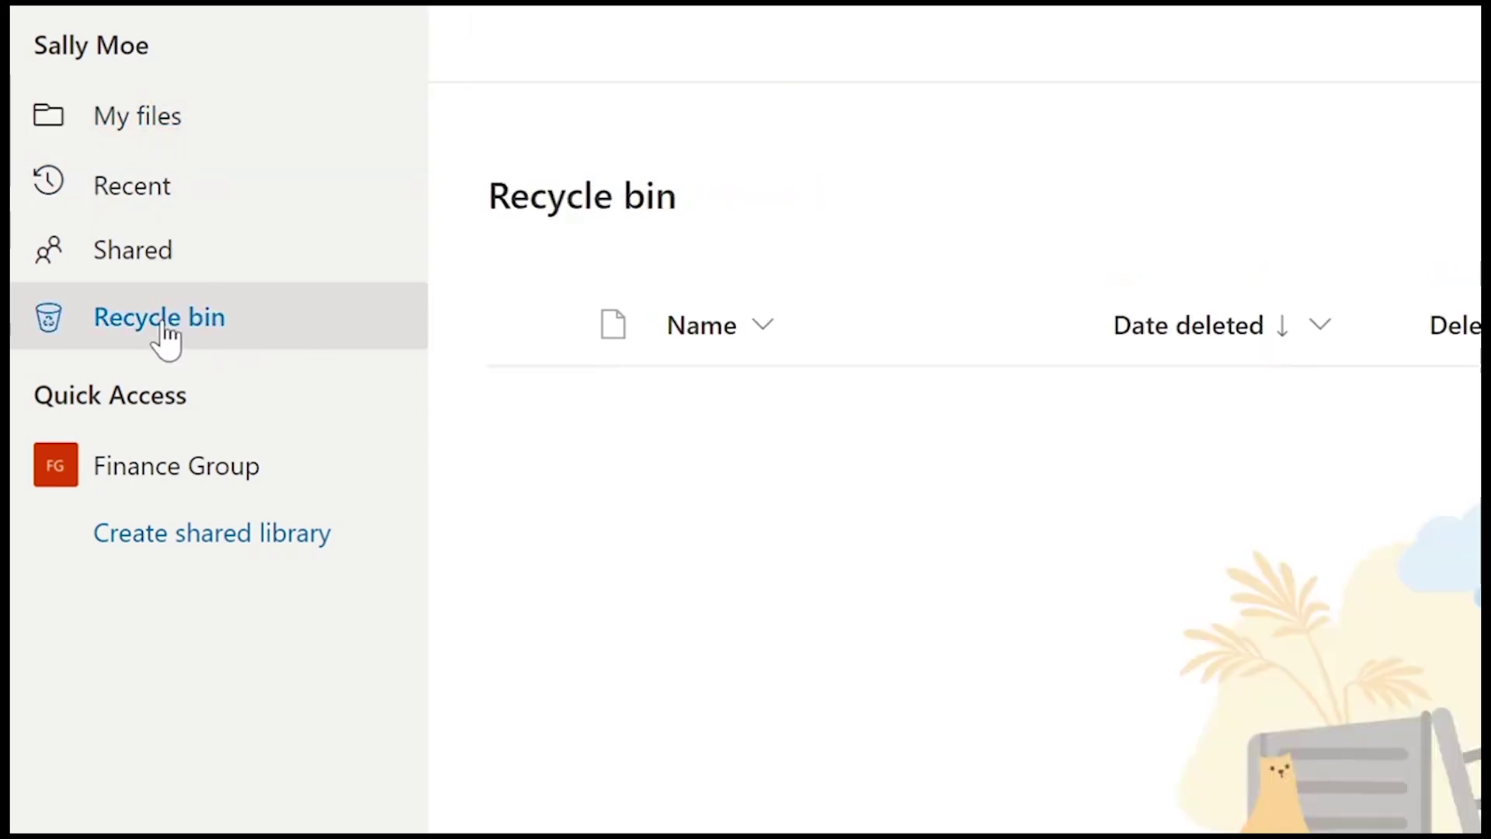
{"action": "left_click", "coordinate": [154, 122]}
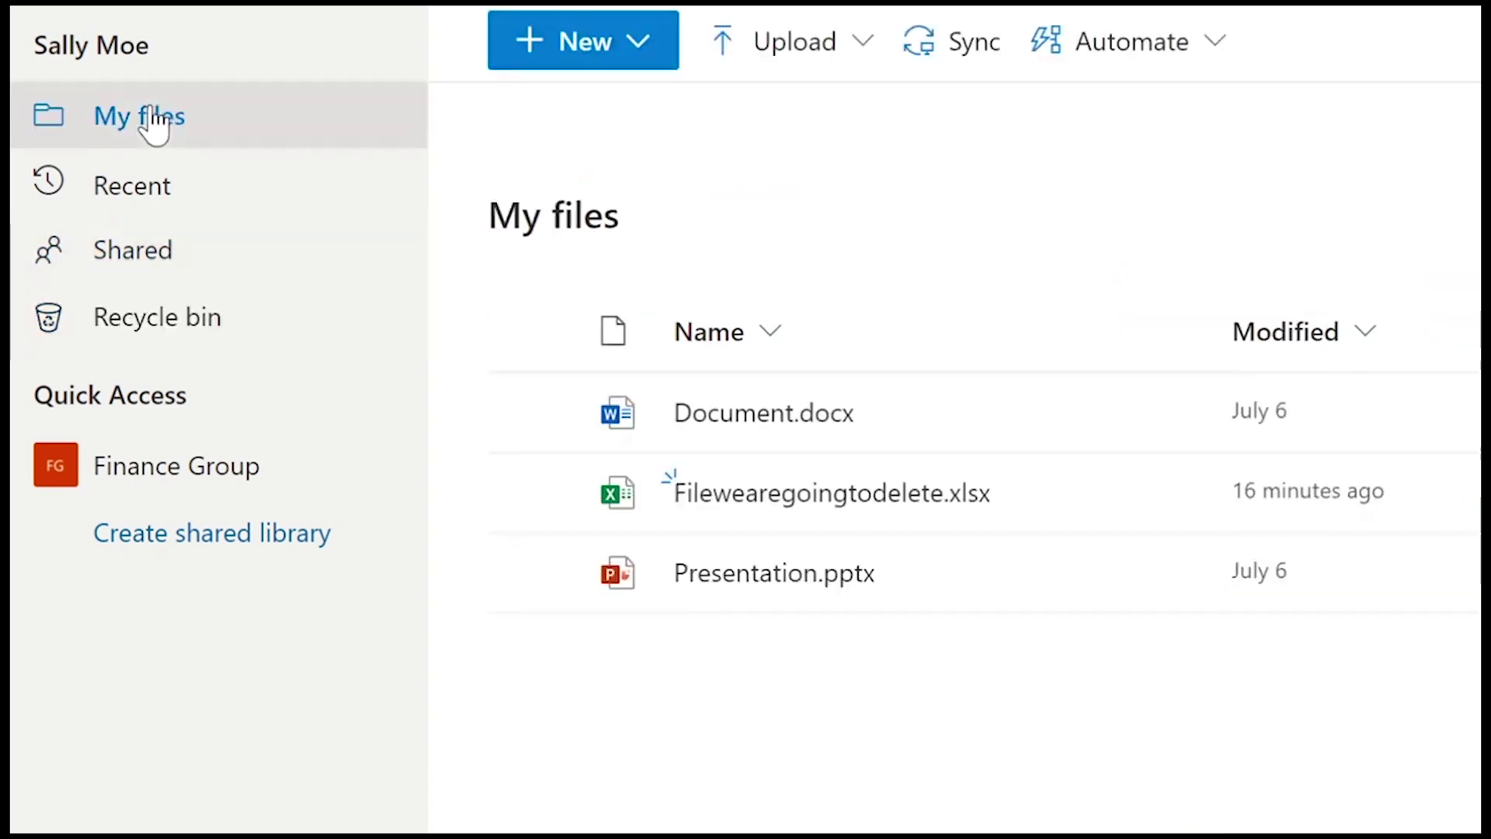
{"action": "mouse_move", "coordinate": [836, 511]}
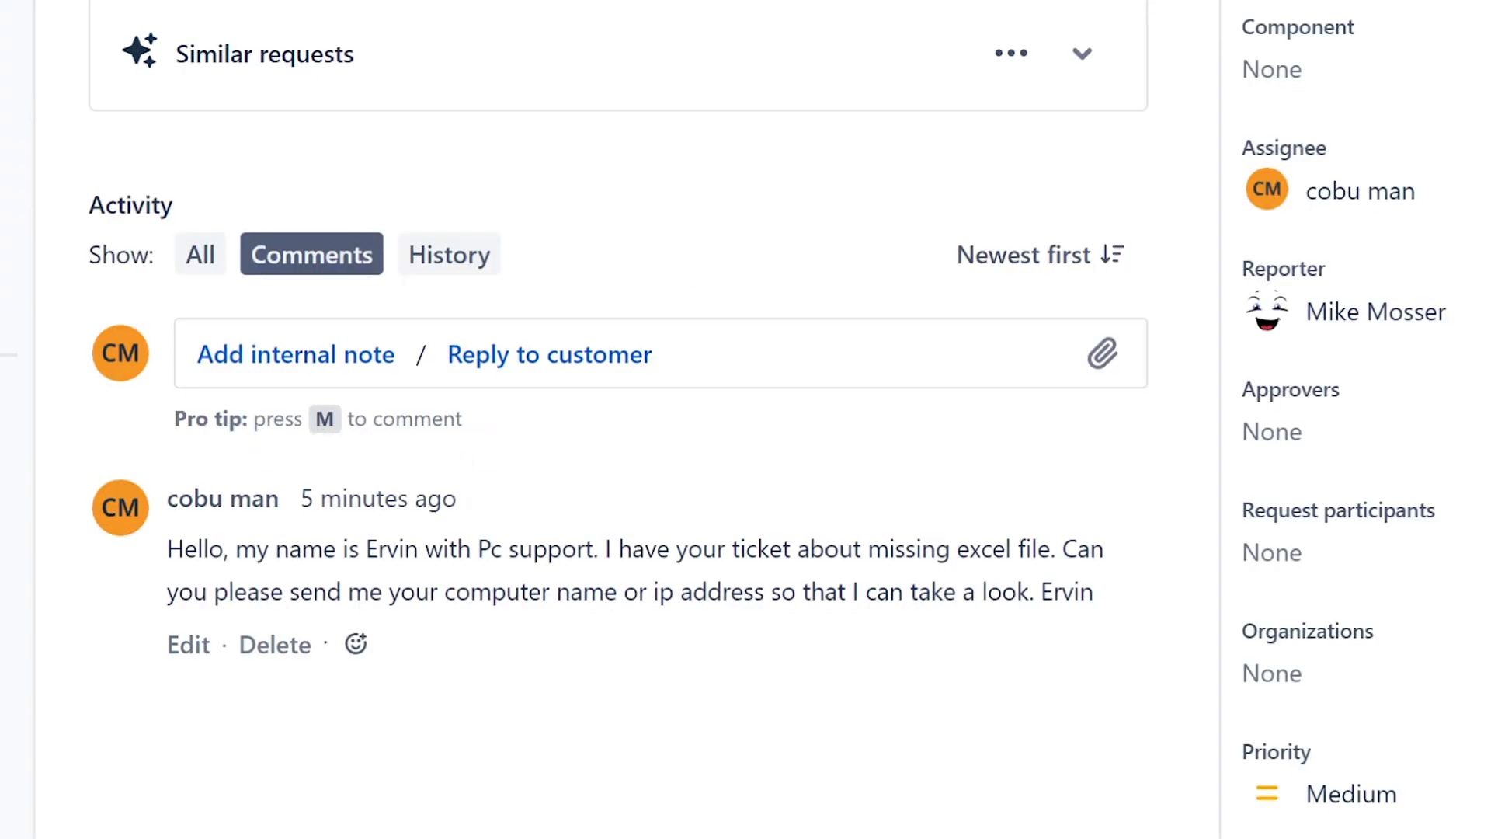
- Post an internal note on ISD-74 reading 'Restored user's file.', signed with the agent's name
{"action": "scroll", "coordinate": [1344, 419], "scroll_direction": "down", "scroll_amount": 1}
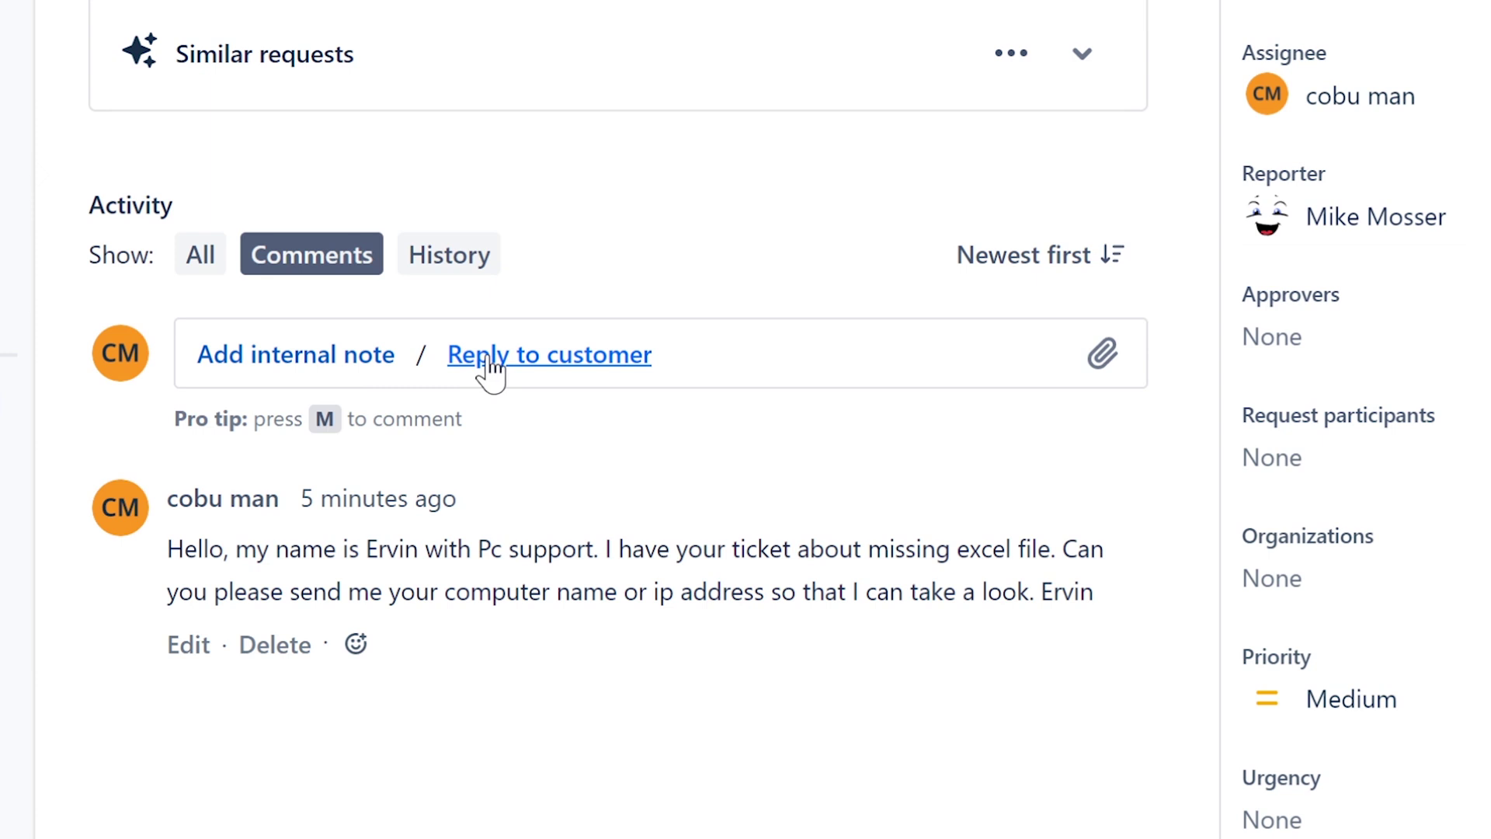
{"action": "left_click", "coordinate": [373, 366]}
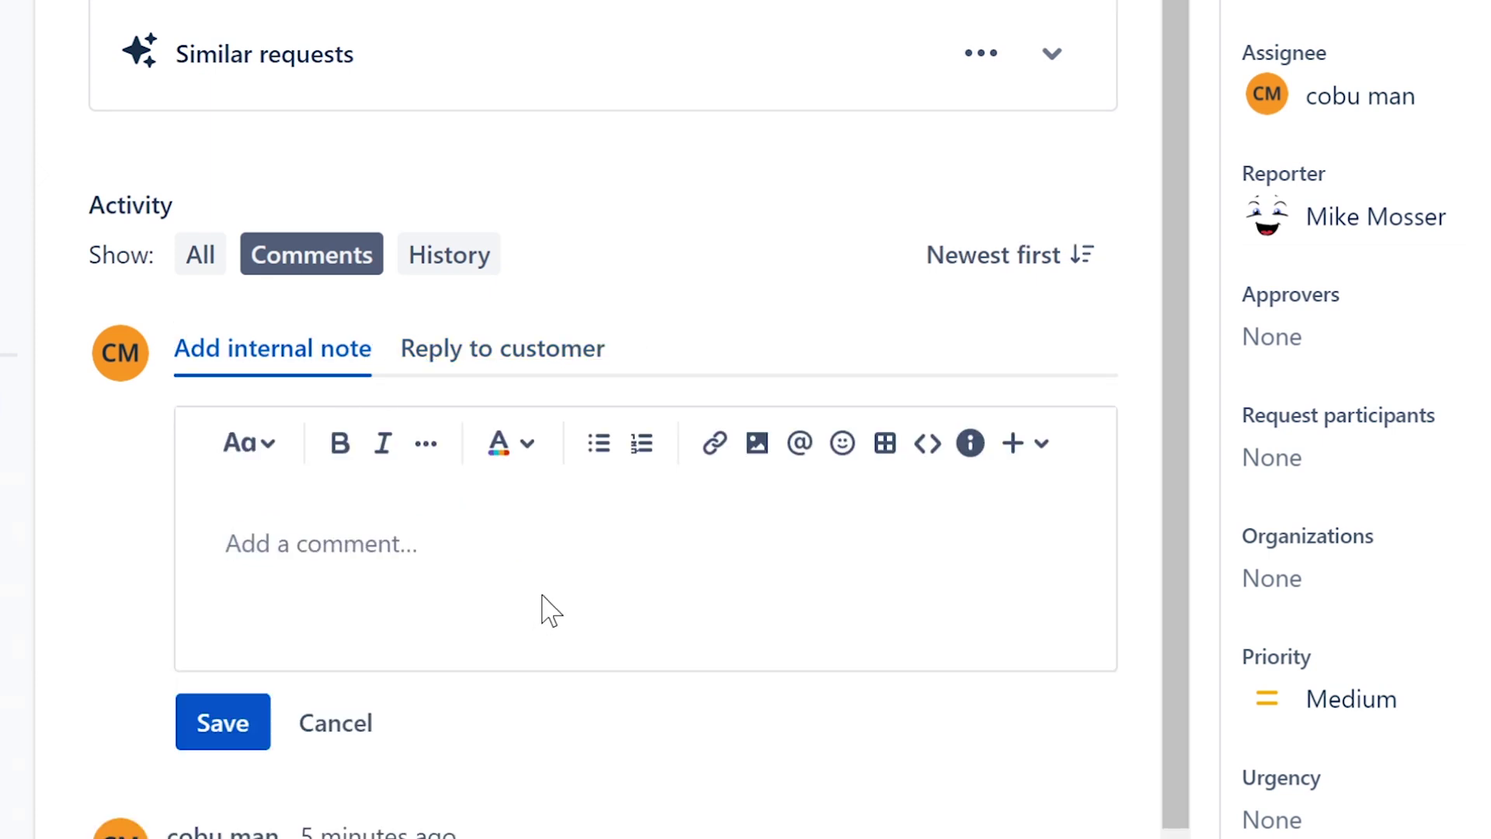
{"action": "type", "text": "Restored user's file. Ervin"}
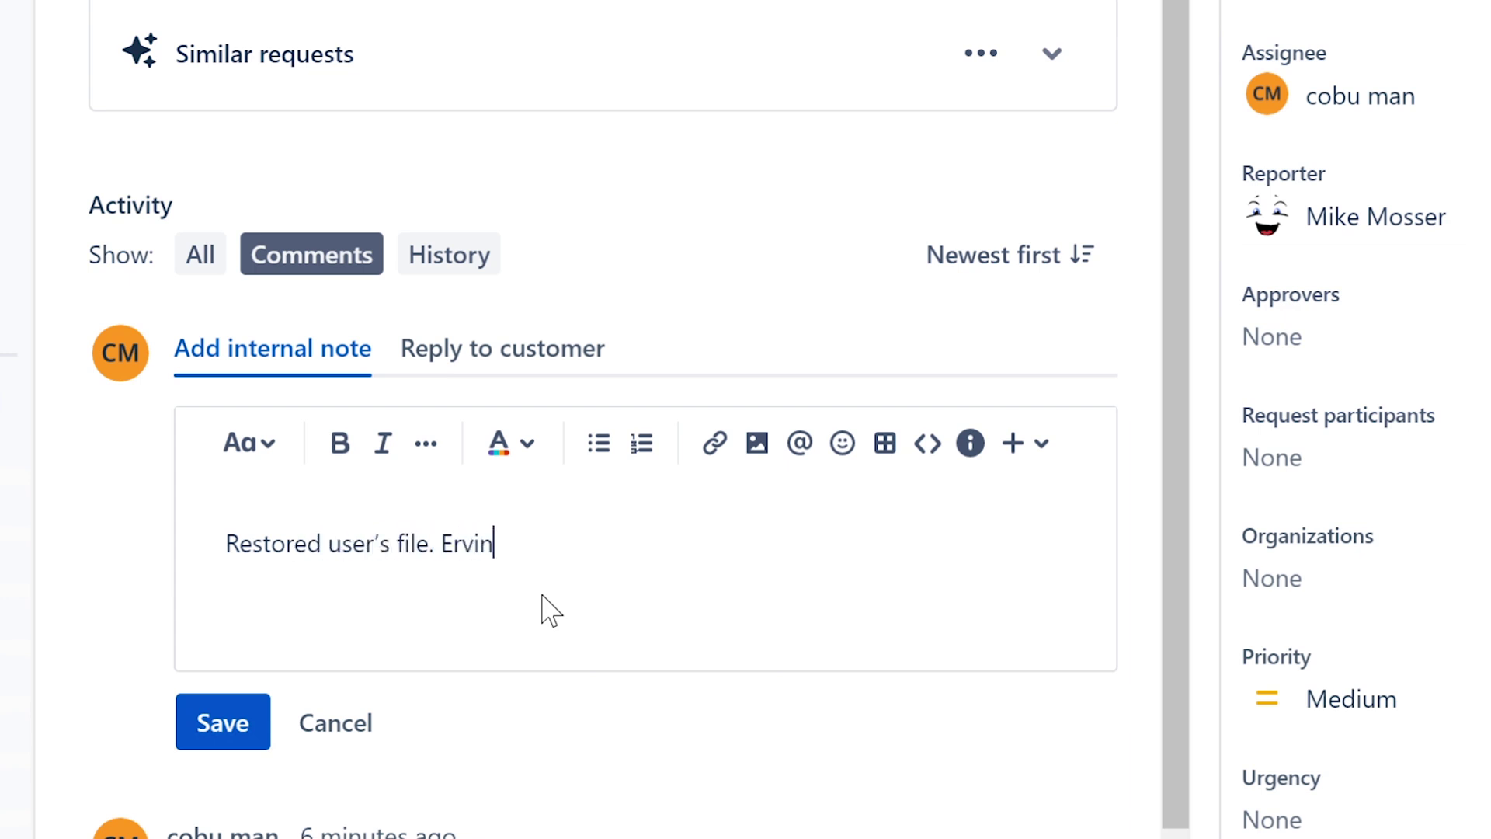
{"action": "left_click", "coordinate": [214, 726]}
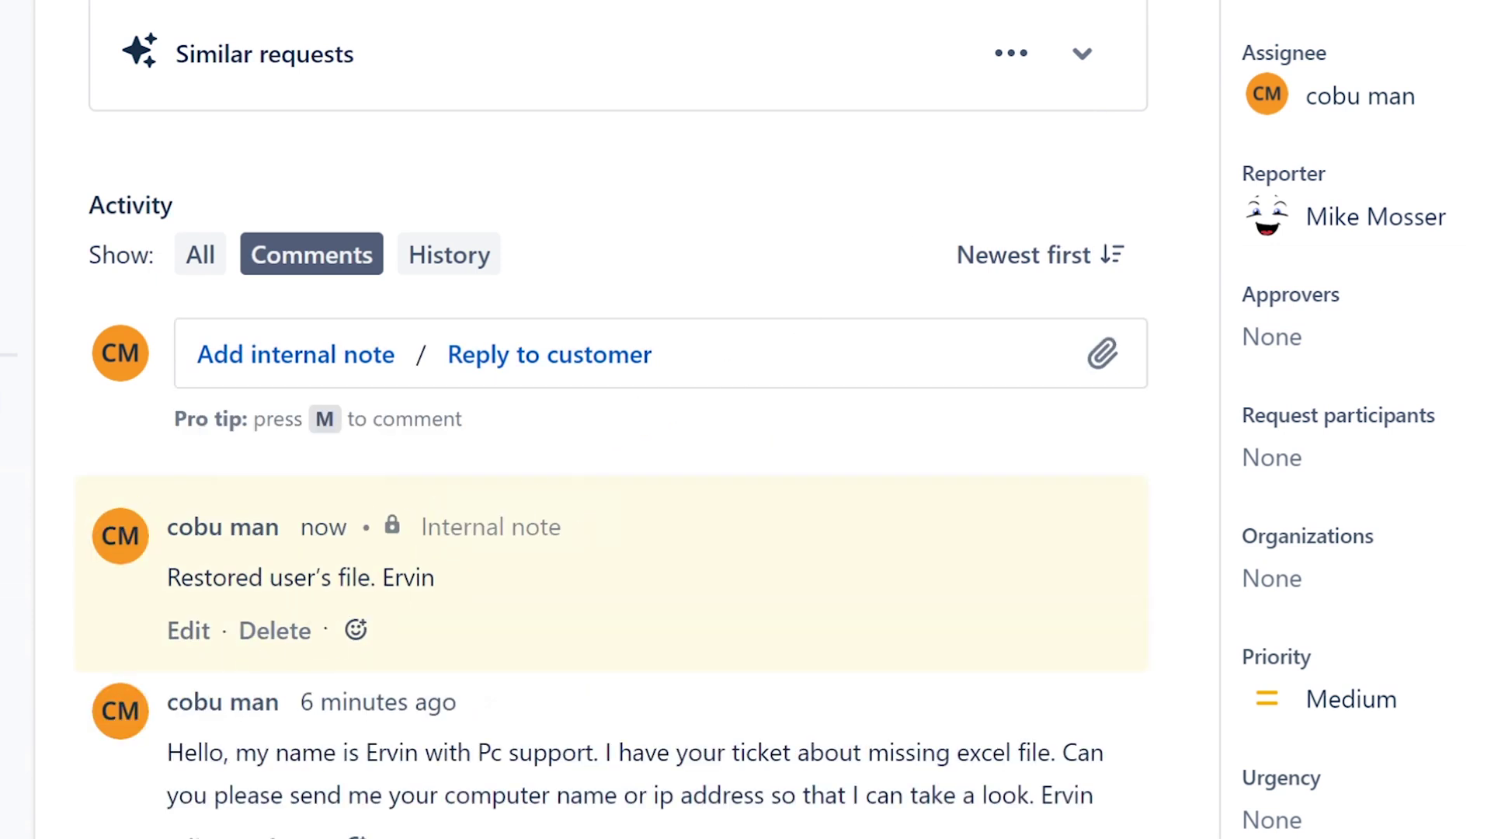
- Transition ISD-74 from Waiting for support to Completed
{"action": "scroll", "coordinate": [1351, 420], "scroll_direction": "up", "scroll_amount": 2}
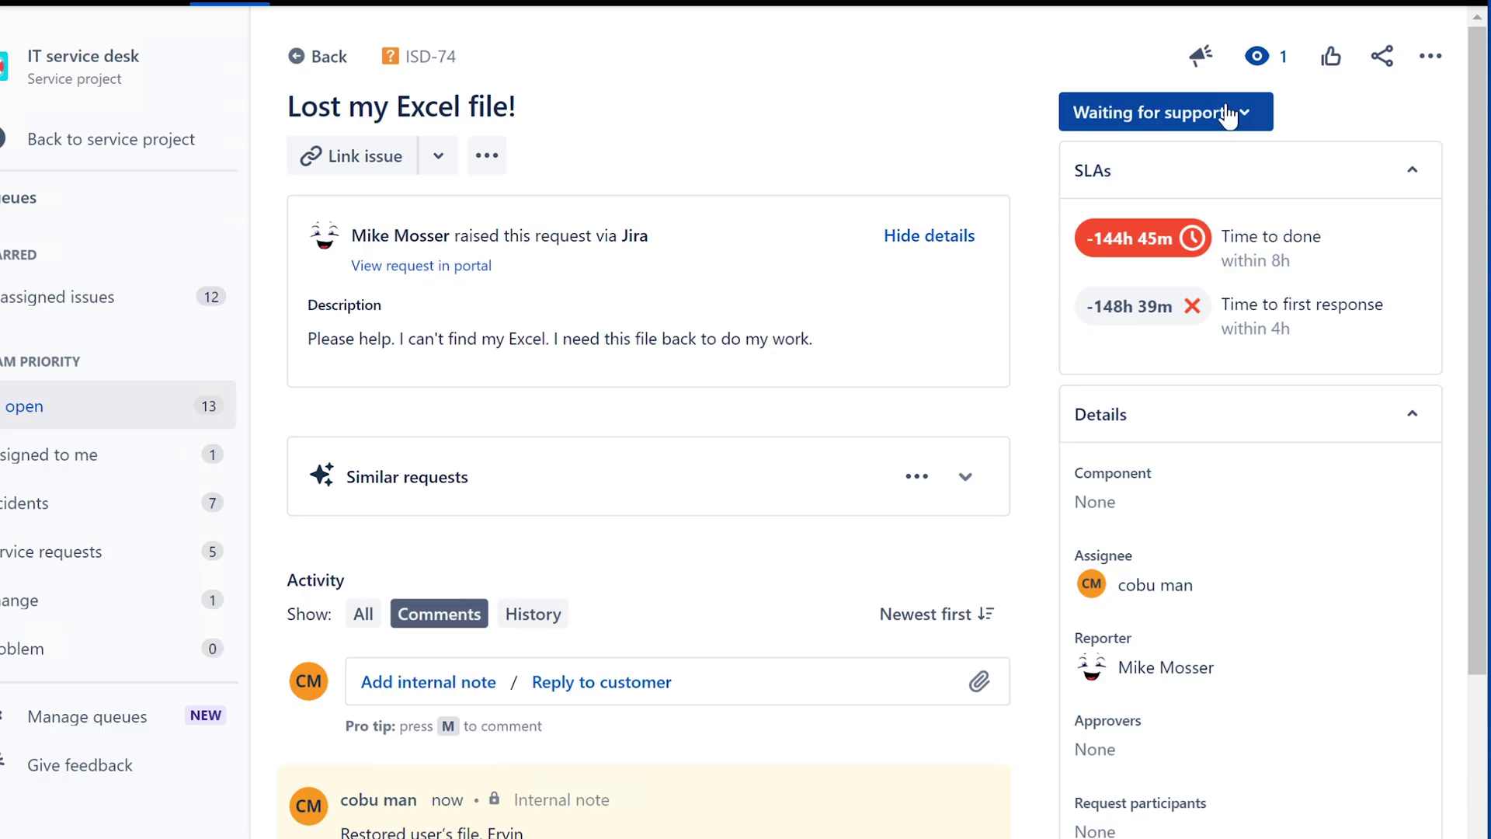
{"action": "left_click", "coordinate": [1227, 115]}
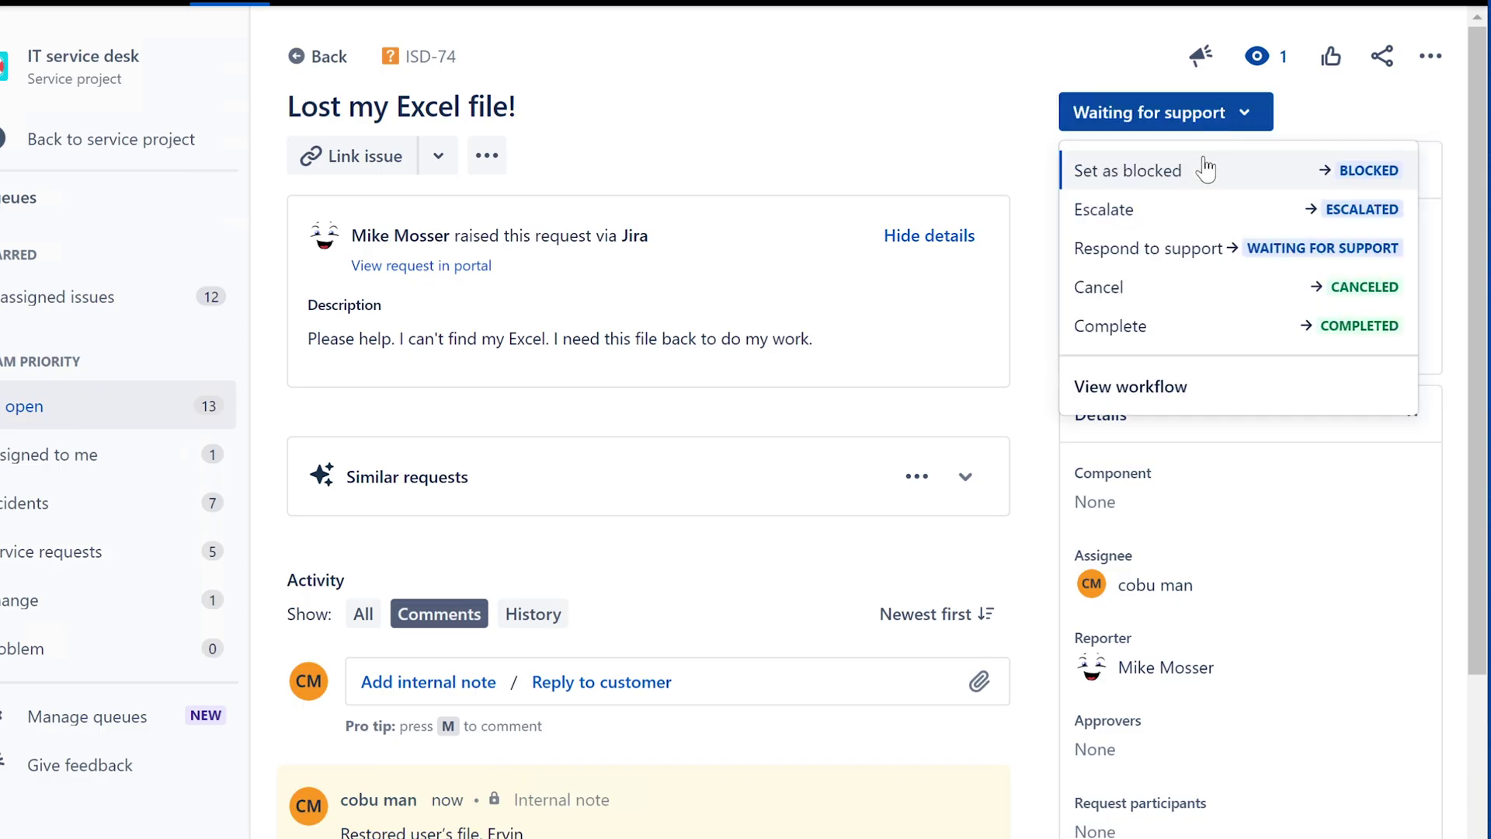
{"action": "left_click", "coordinate": [1200, 339]}
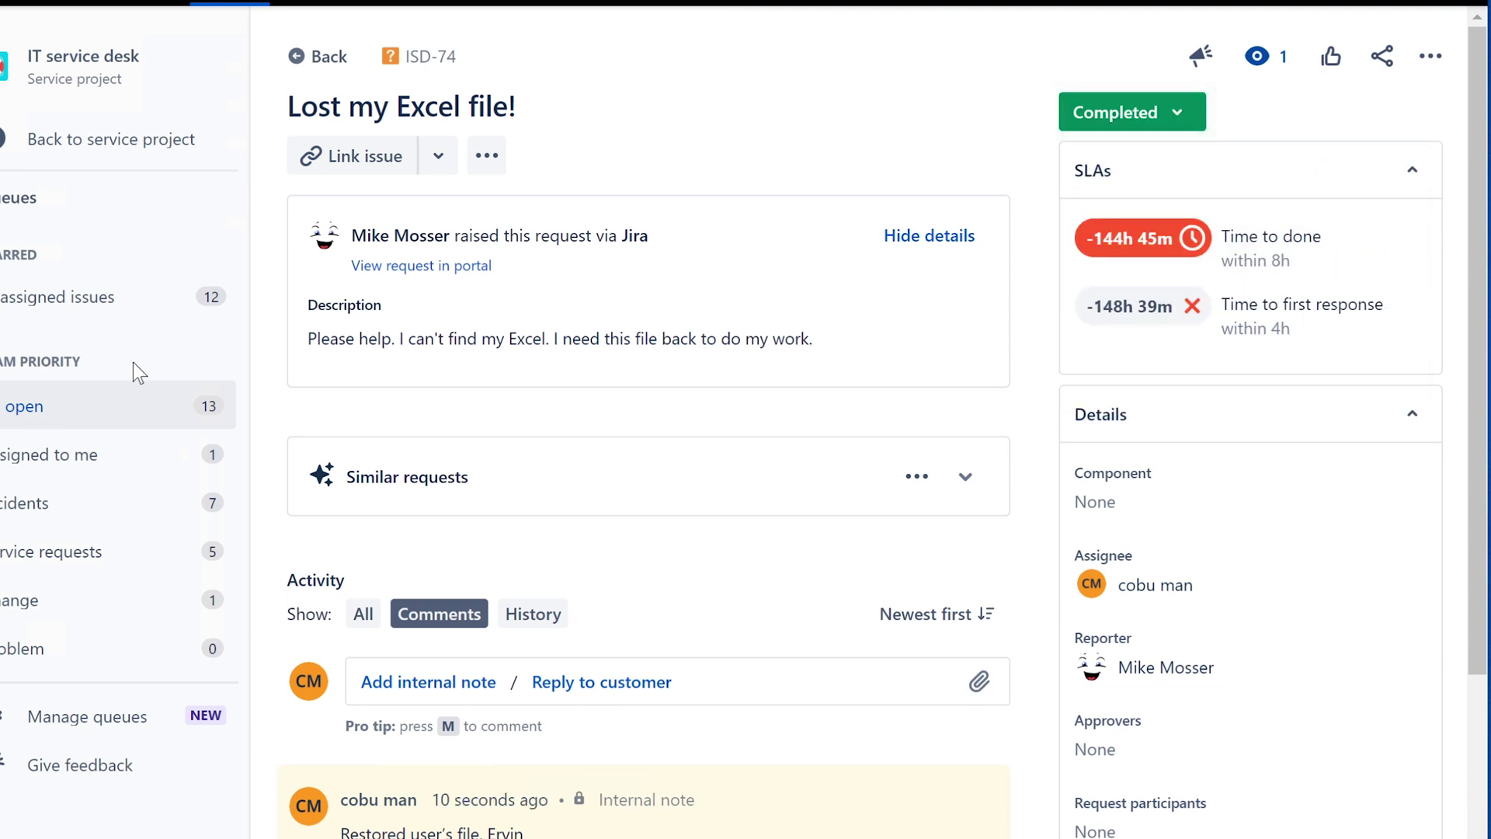
- Switch between the Unassigned issues and All open queues, ending on All open
{"action": "left_click", "coordinate": [41, 420]}
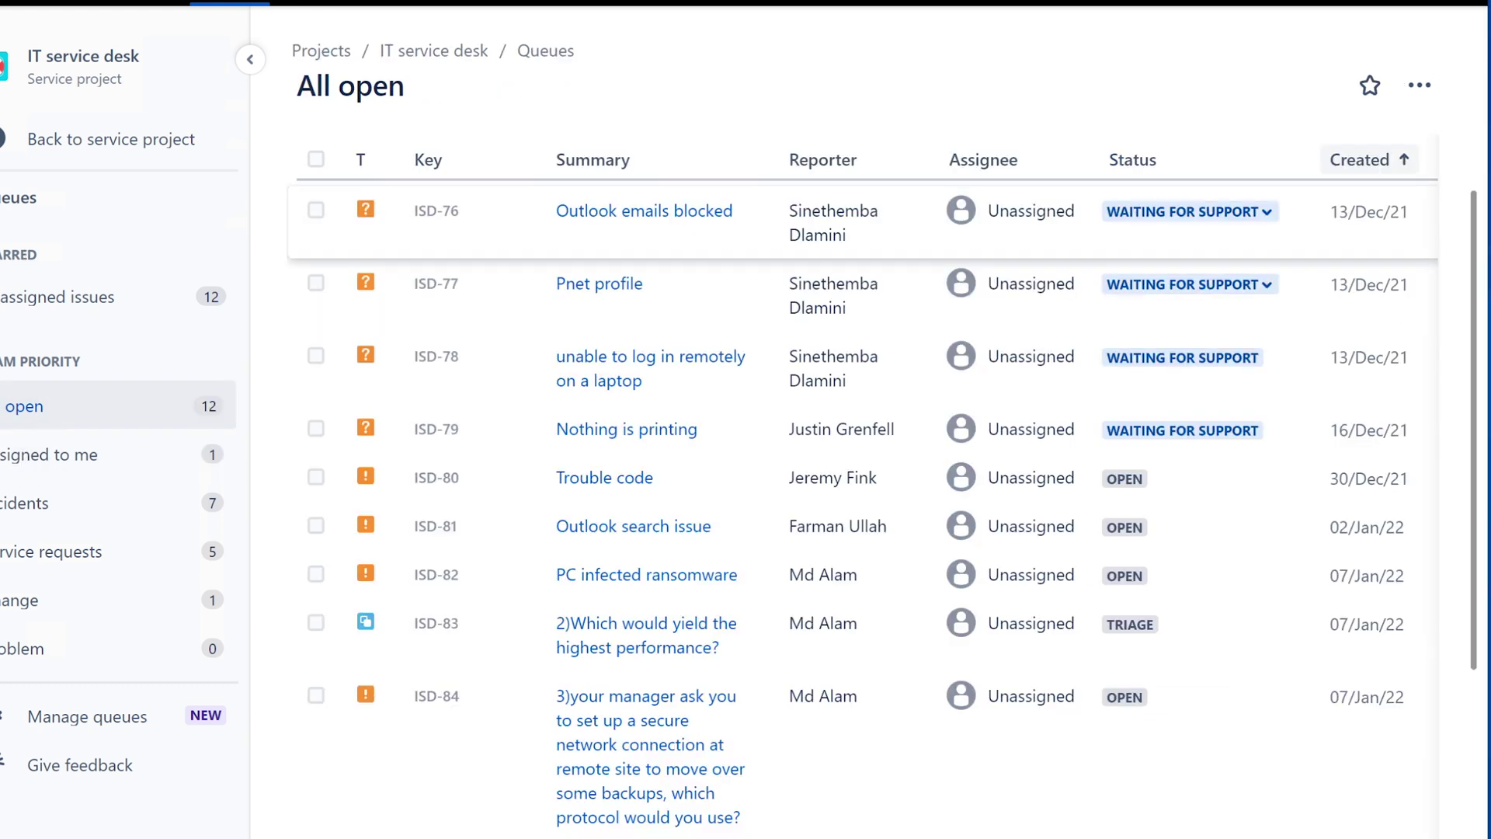
{"action": "left_click", "coordinate": [27, 308]}
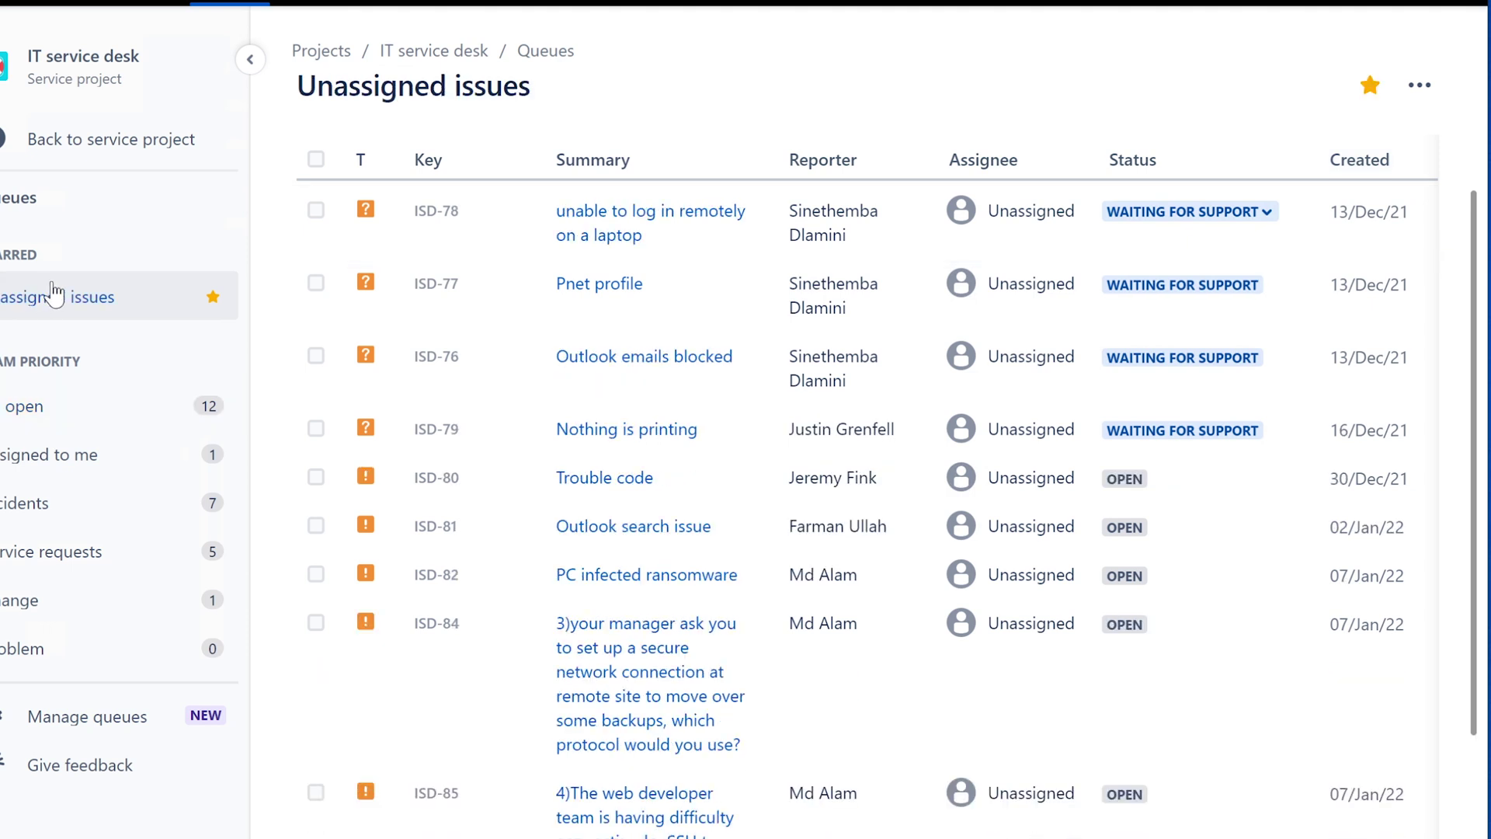
{"action": "left_click", "coordinate": [44, 425]}
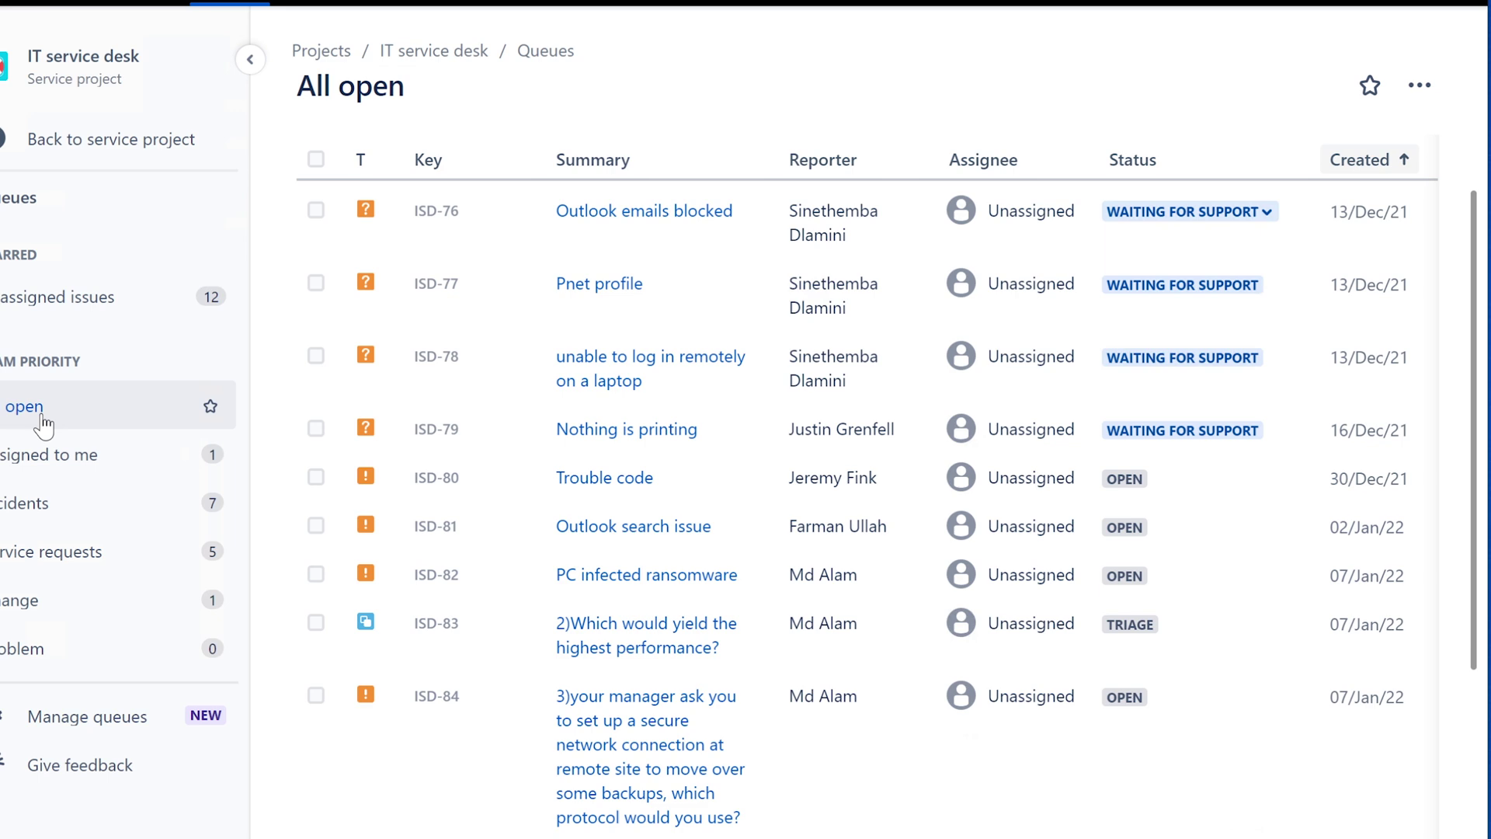
{"action": "left_click", "coordinate": [63, 306]}
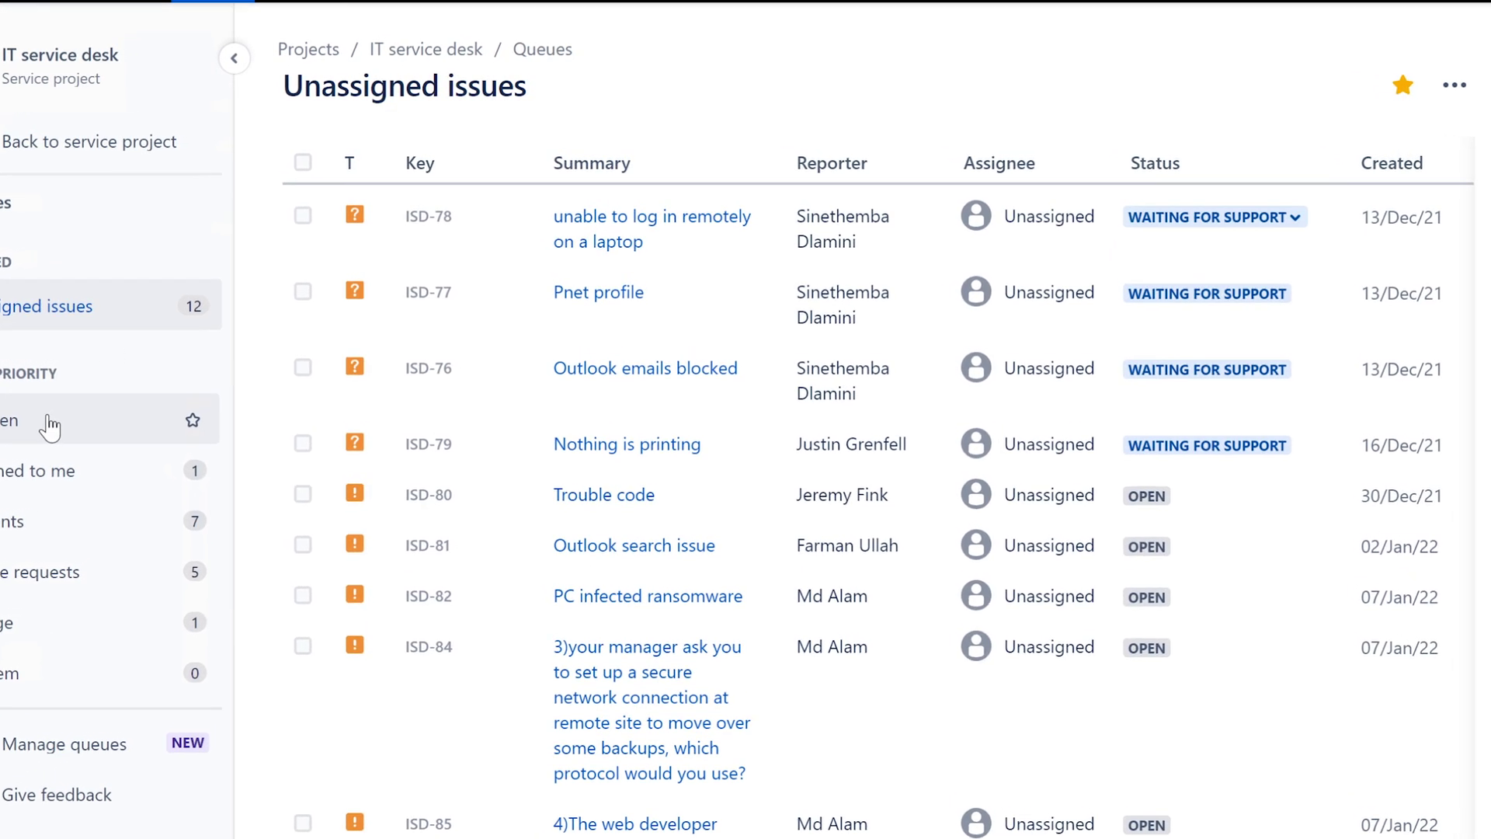
{"action": "left_click", "coordinate": [54, 423]}
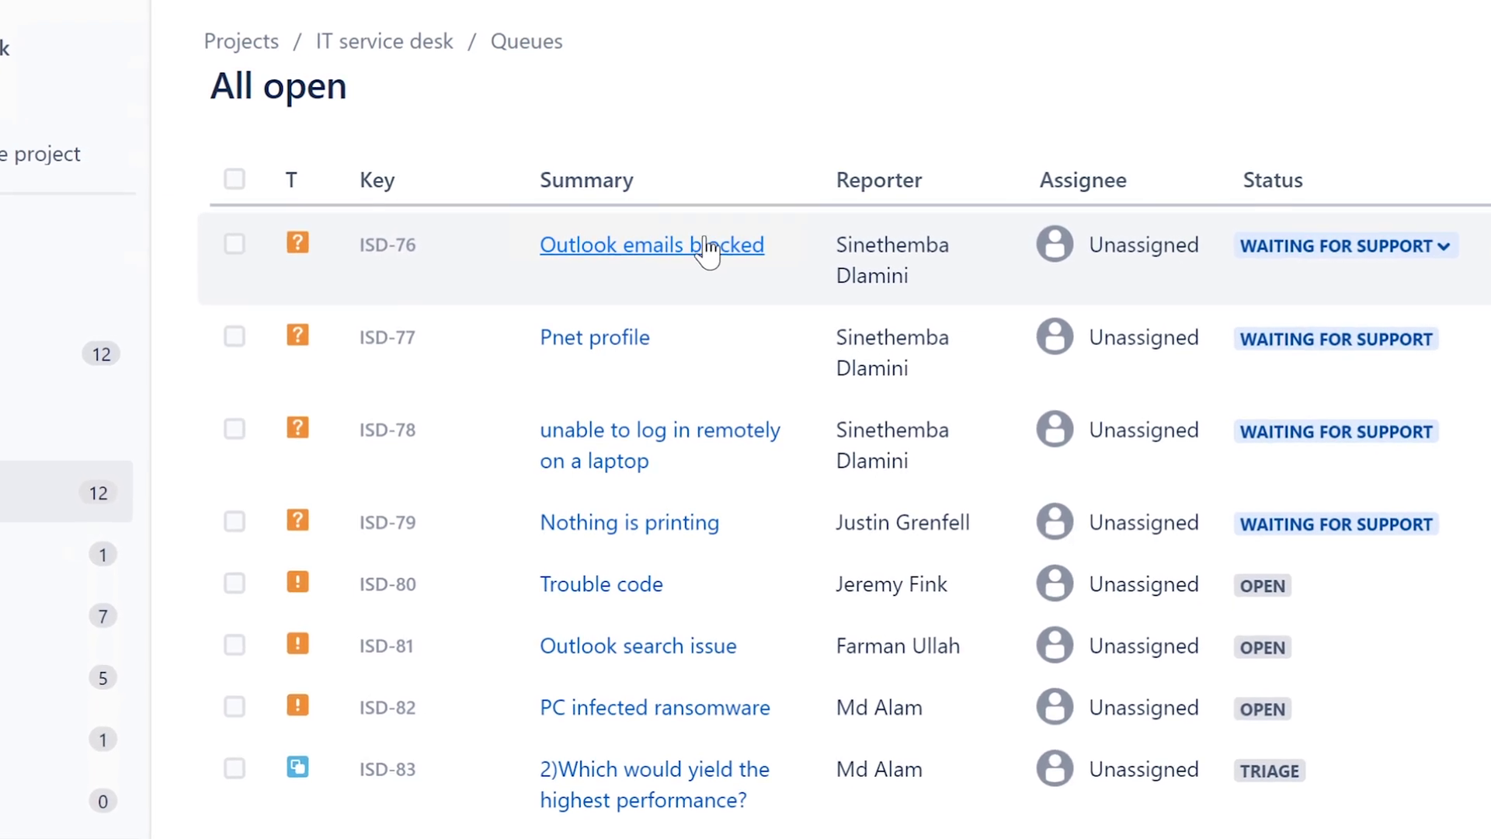
- Open ISD-76 'Outlook emails blocked' and review its title and requester
{"action": "left_click", "coordinate": [706, 252]}
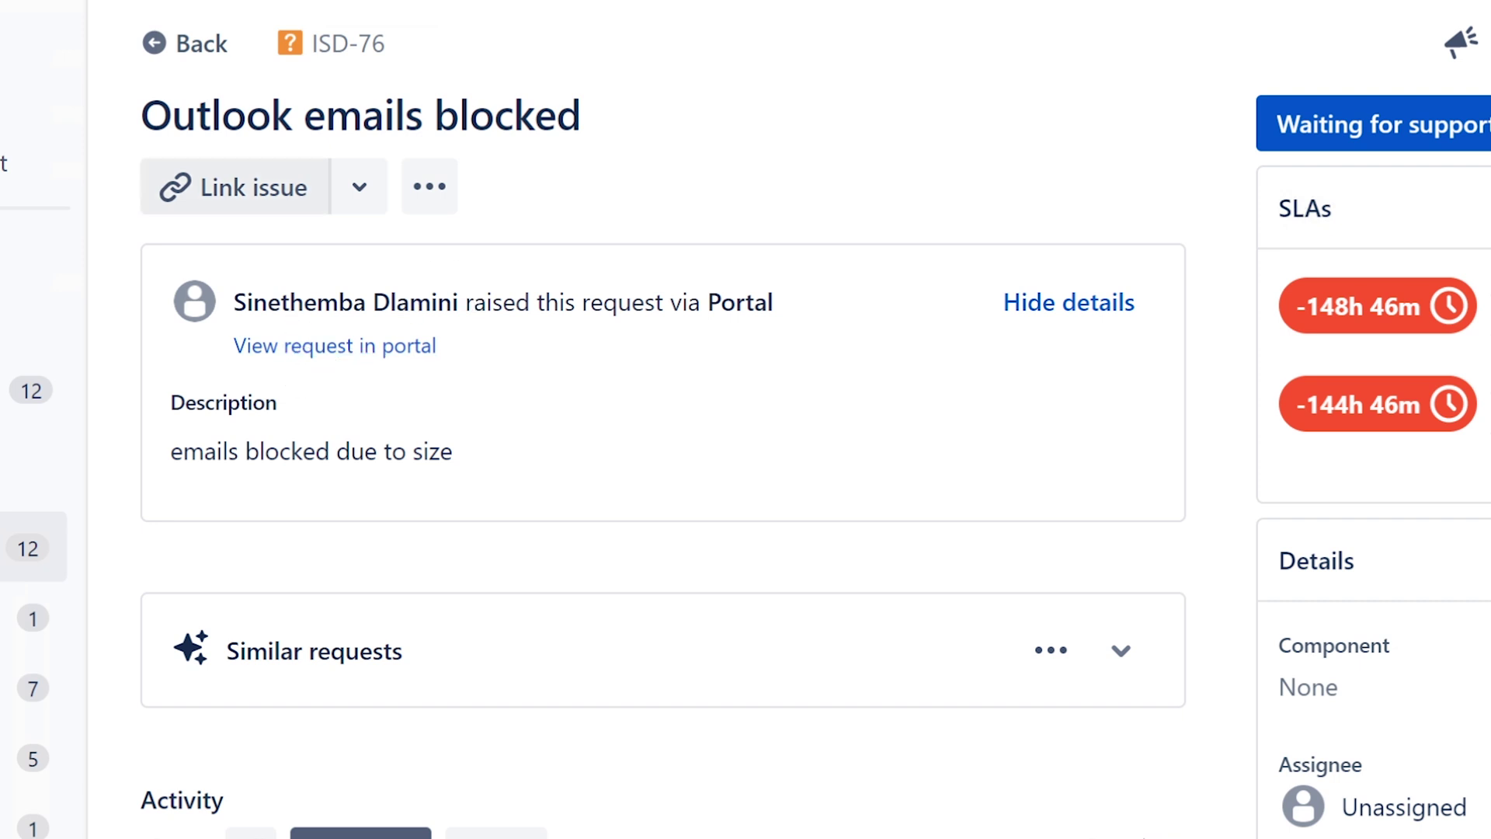
{"action": "left_click", "coordinate": [644, 120]}
{"action": "left_click_drag", "start_coordinate": [621, 132], "coordinate": [141, 117]}
{"action": "left_click", "coordinate": [575, 475]}
{"action": "left_click_drag", "start_coordinate": [459, 302], "coordinate": [233, 302]}
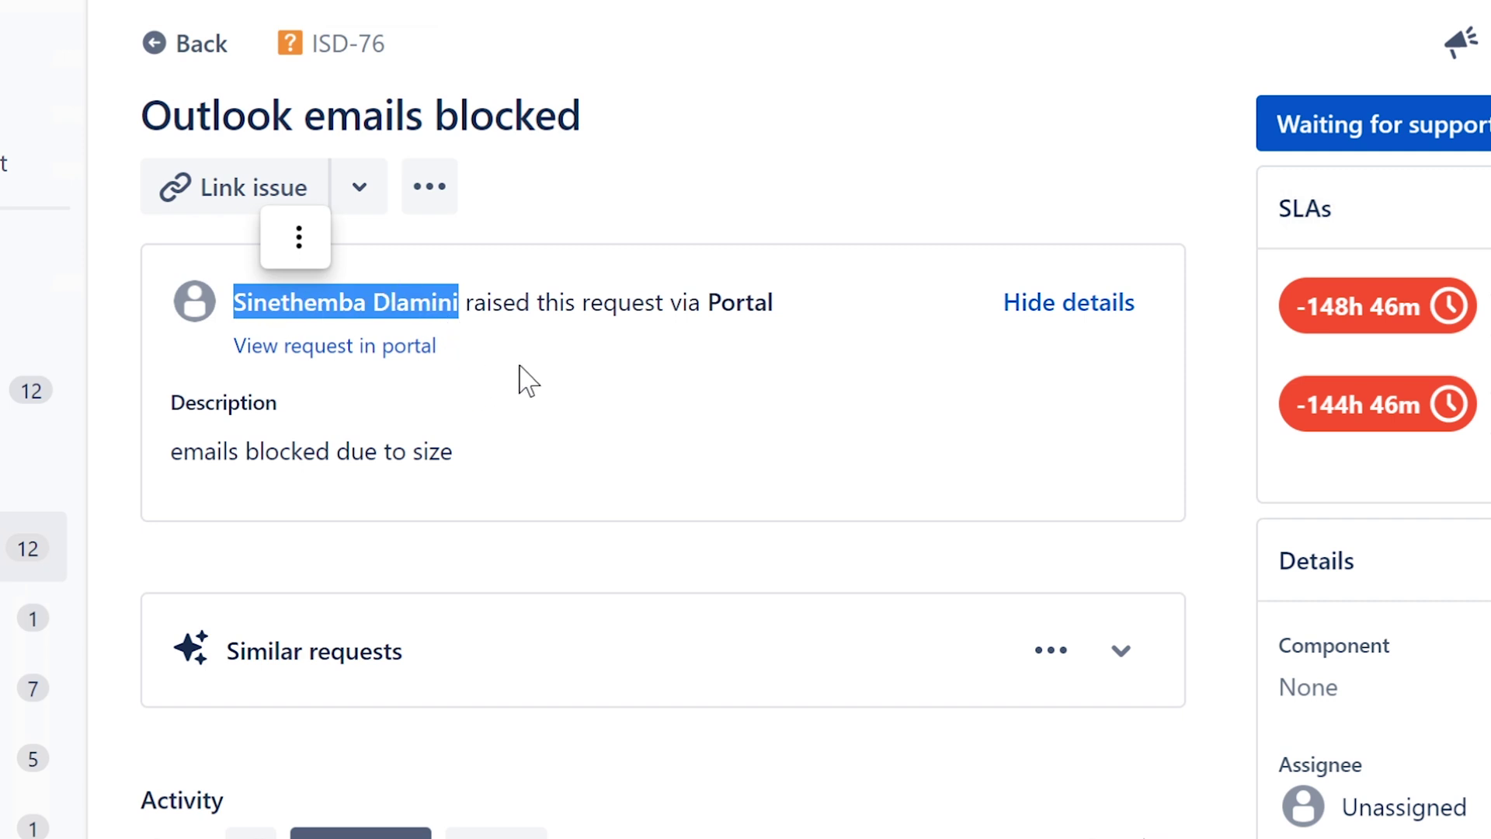
{"action": "left_click", "coordinate": [558, 303]}
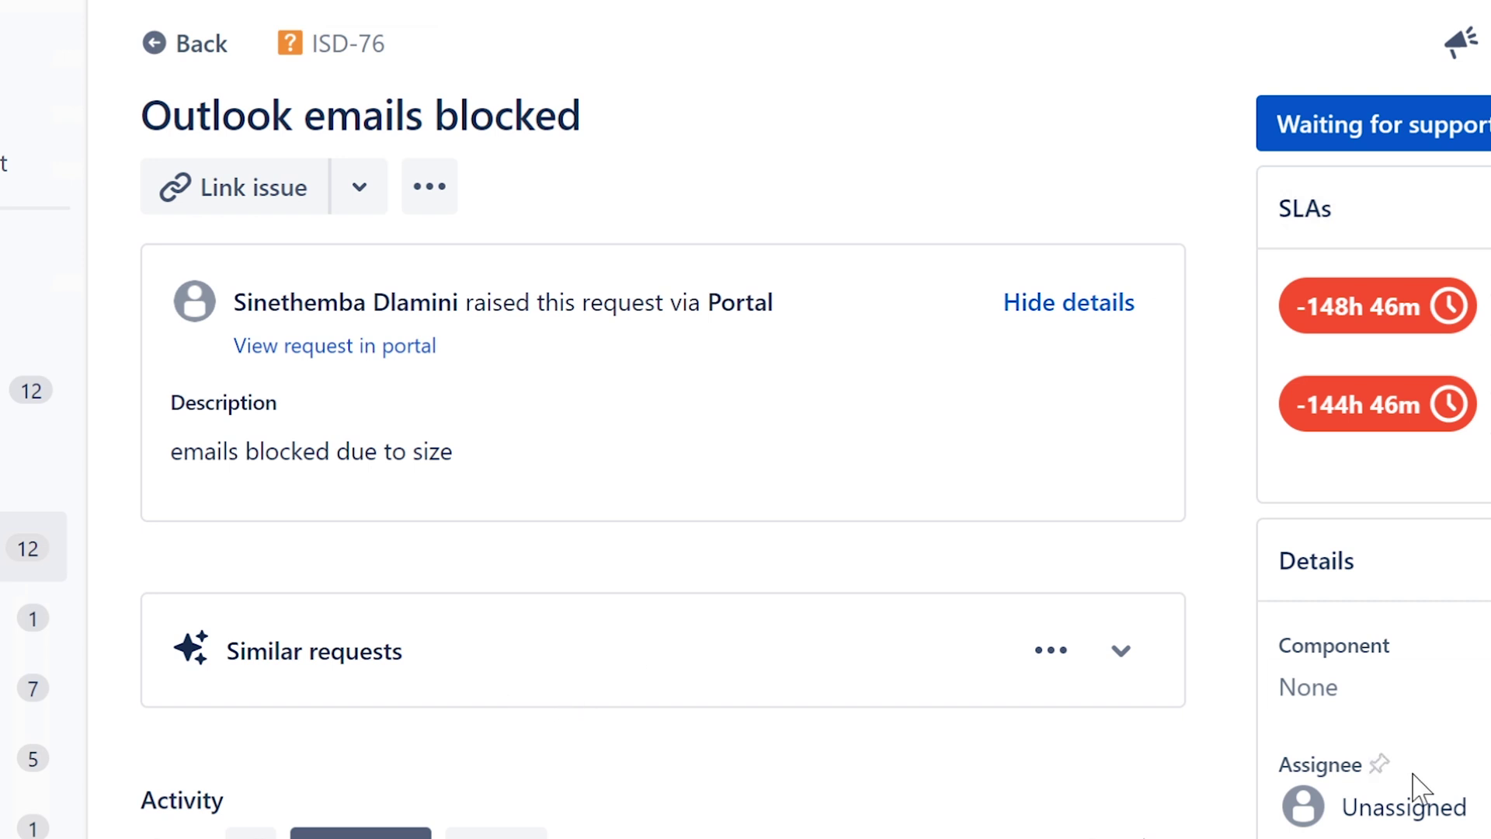
- Set the agent as ISD-76's assignee, then review the size-blocked emails description
{"action": "left_click", "coordinate": [1398, 812]}
{"action": "left_click", "coordinate": [1398, 837]}
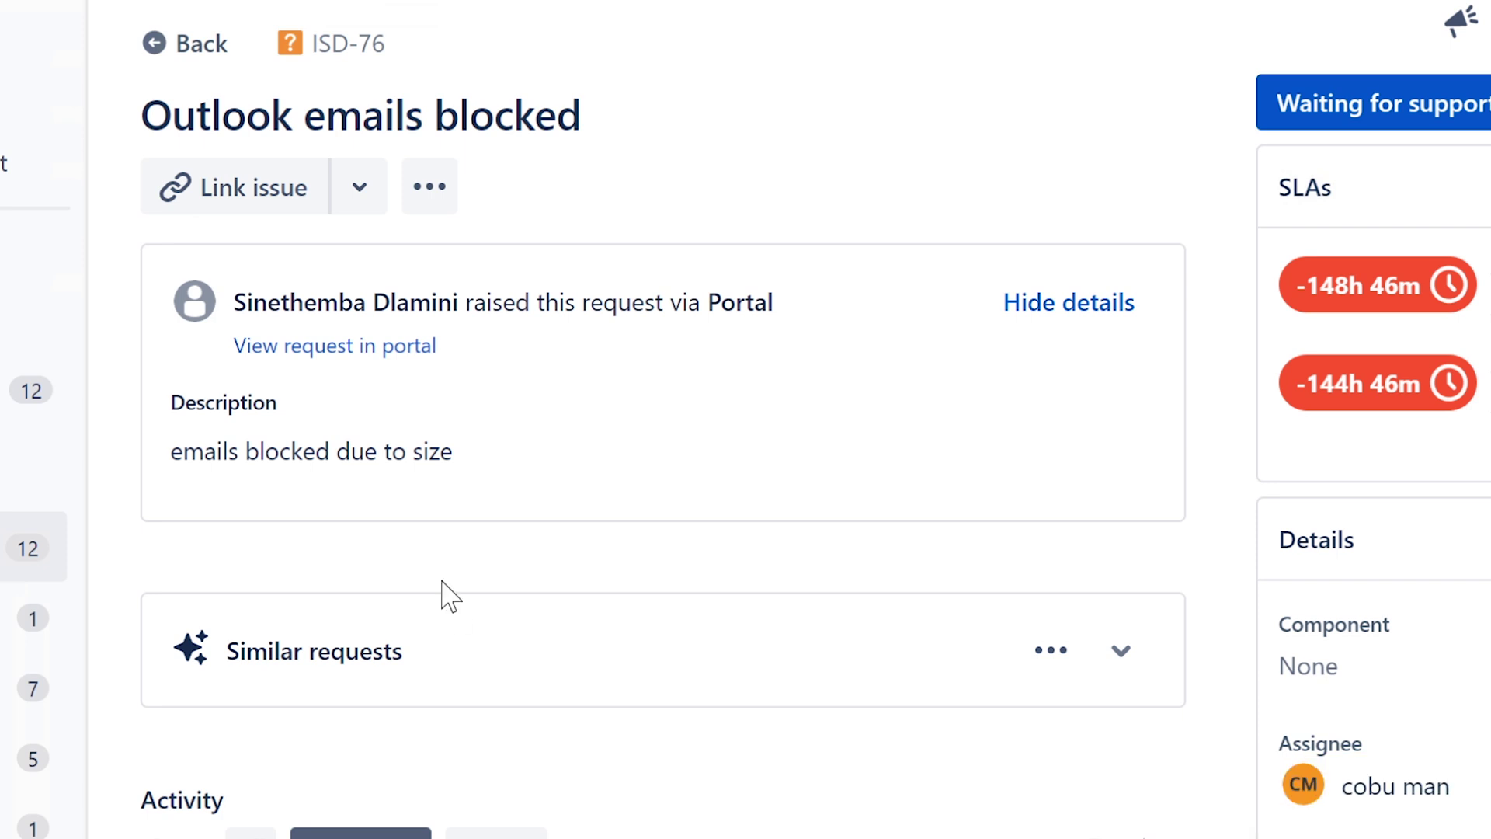
{"action": "left_click_drag", "start_coordinate": [455, 453], "coordinate": [170, 453]}
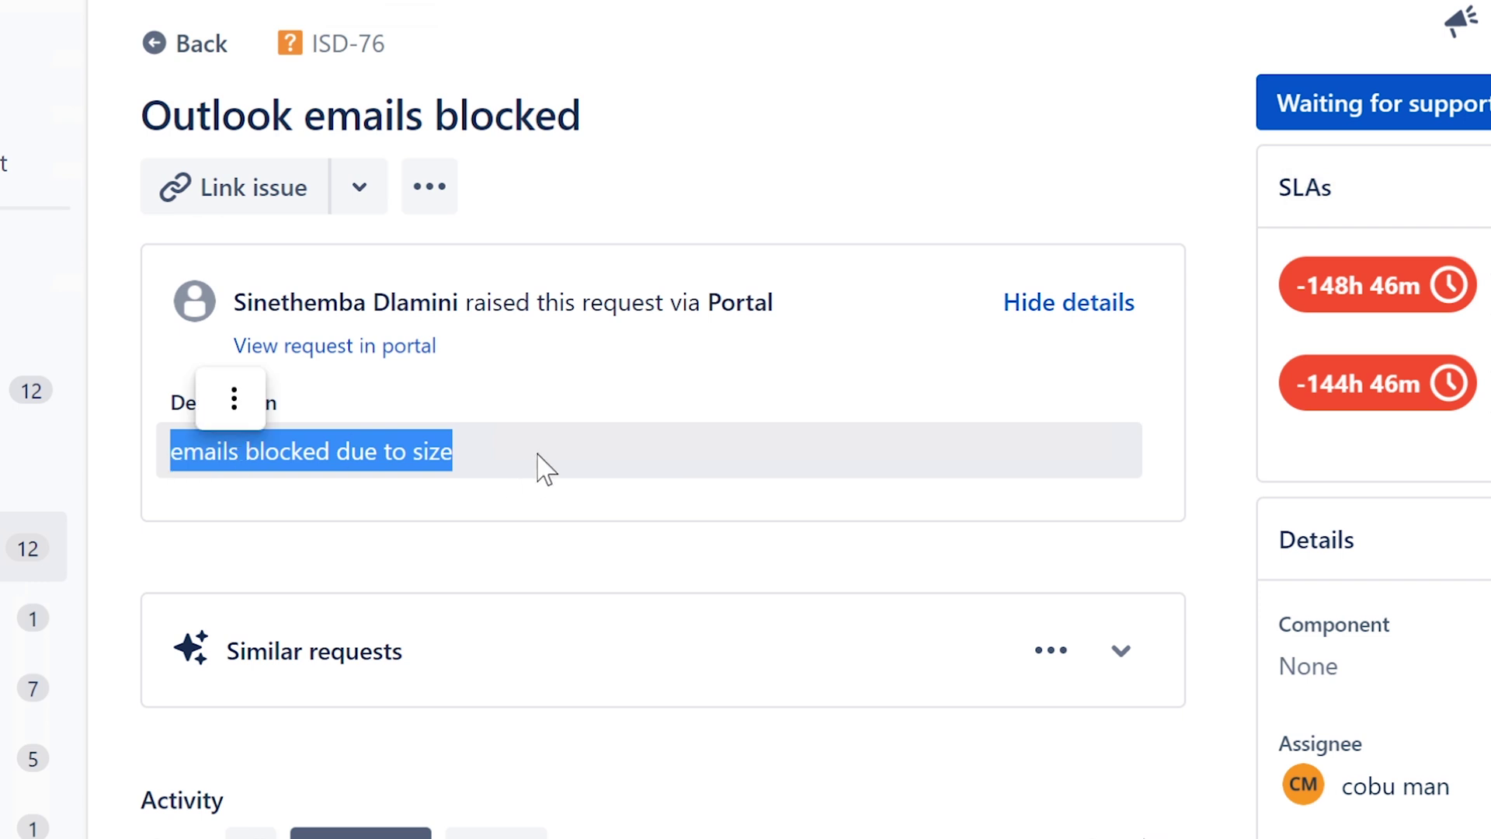
{"action": "left_click", "coordinate": [482, 457]}
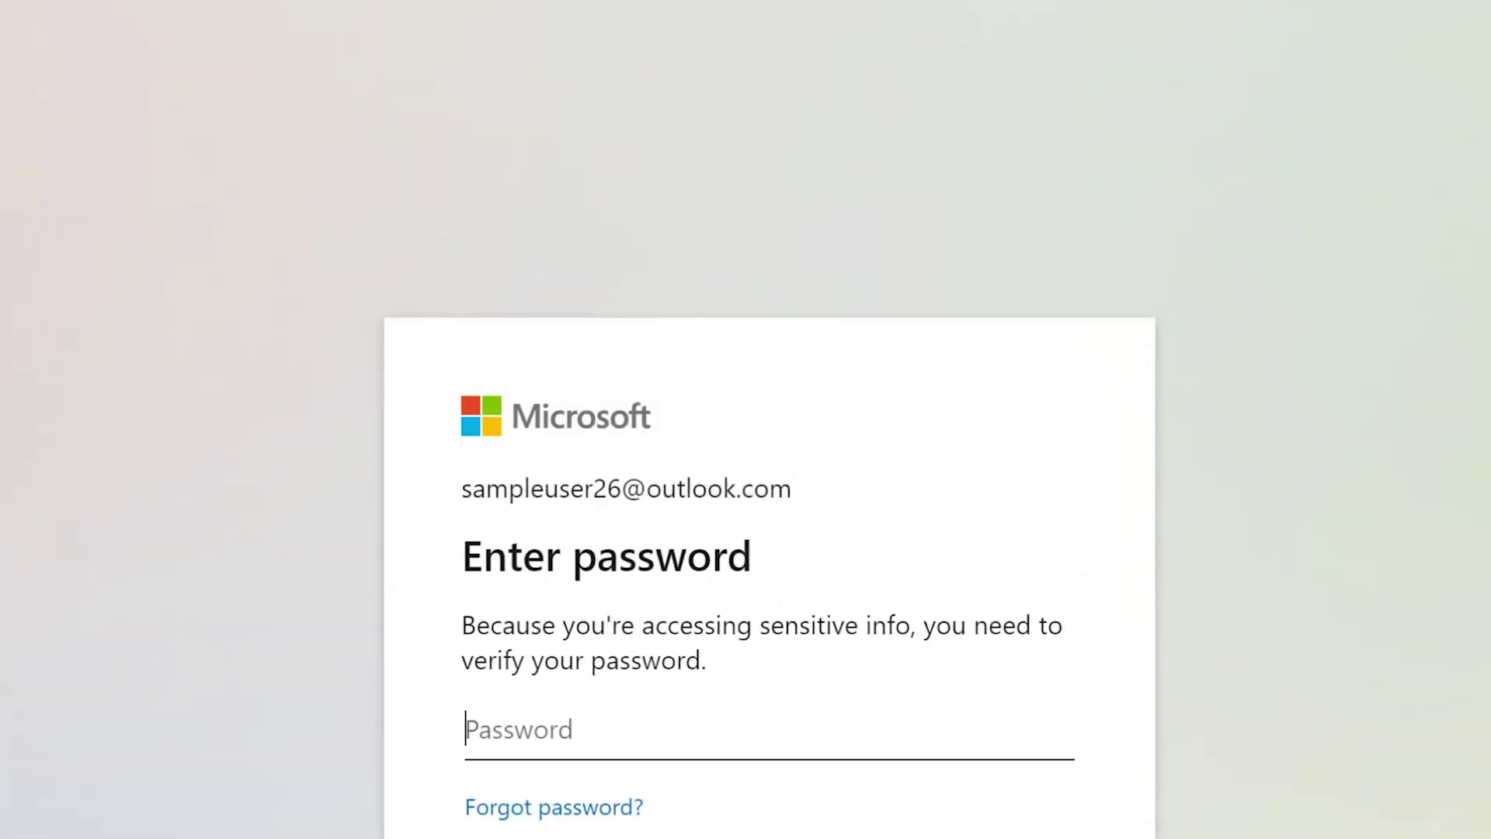
- Verify the account with the saved password and decline the passwordless app offer
{"action": "left_click", "coordinate": [774, 719]}
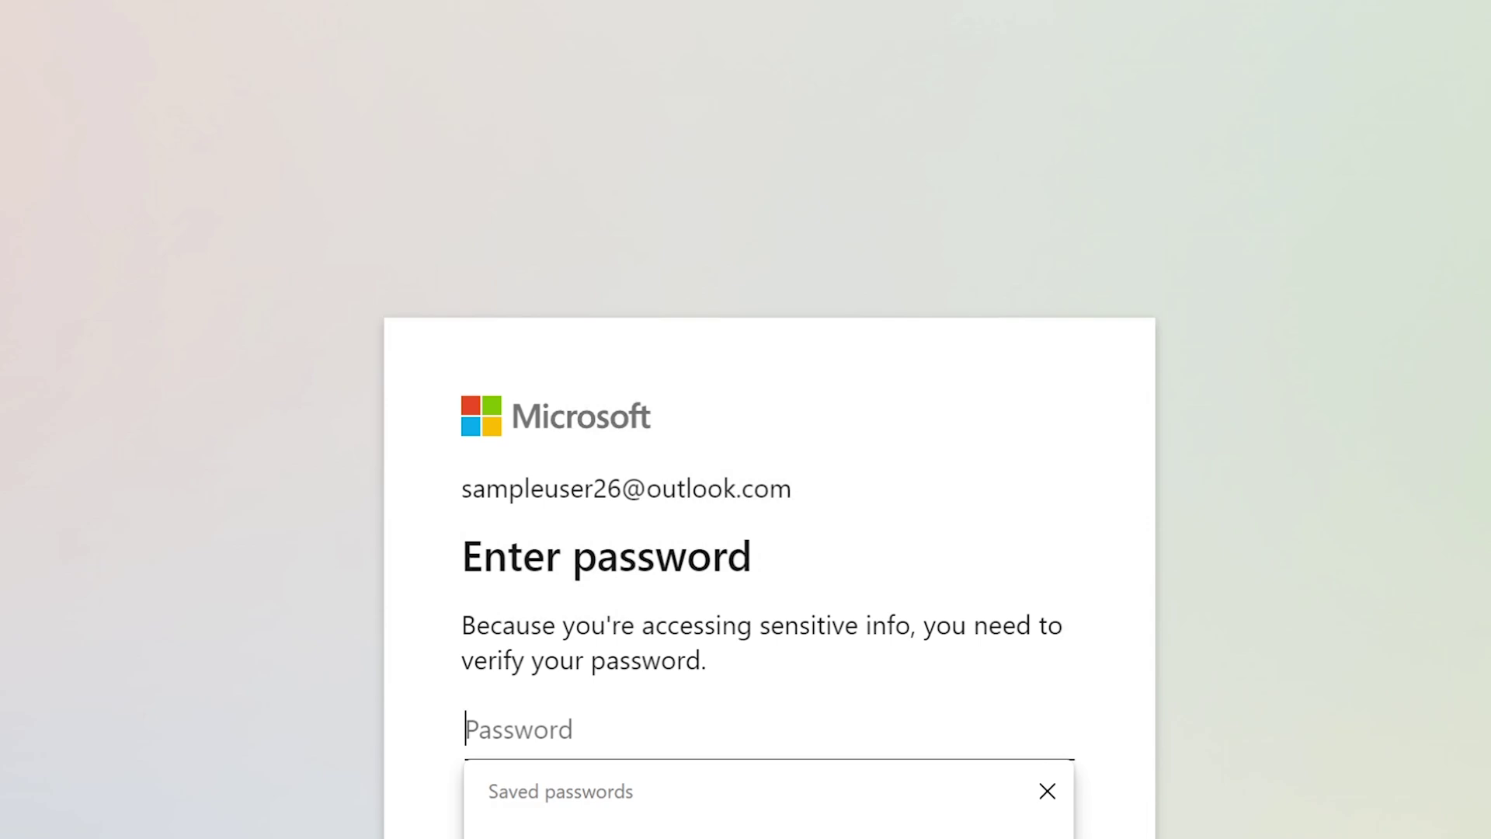
{"action": "key", "text": "Down"}
{"action": "key", "text": "Return"}
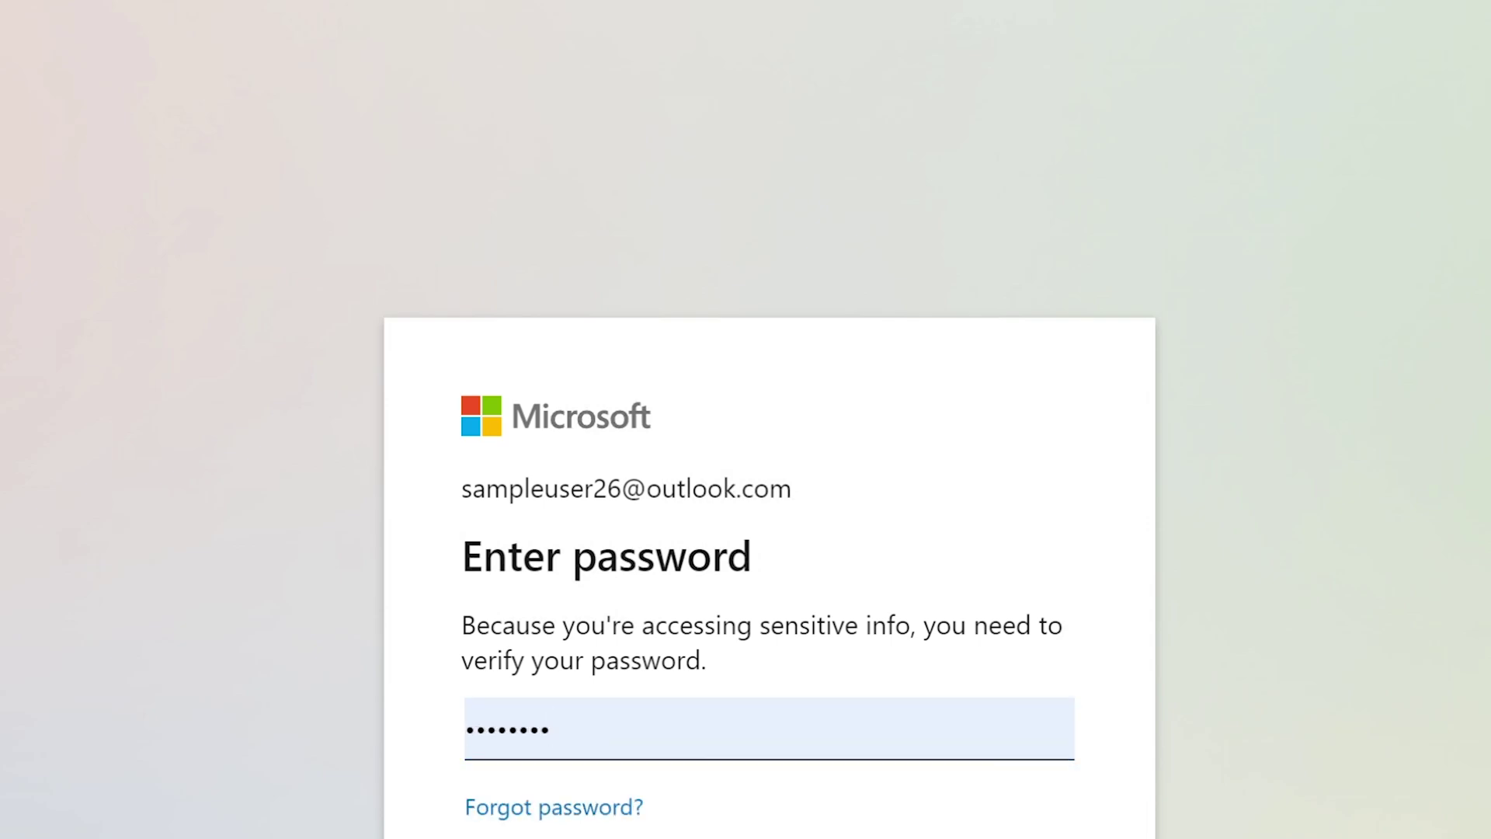
{"action": "key", "text": "Return"}
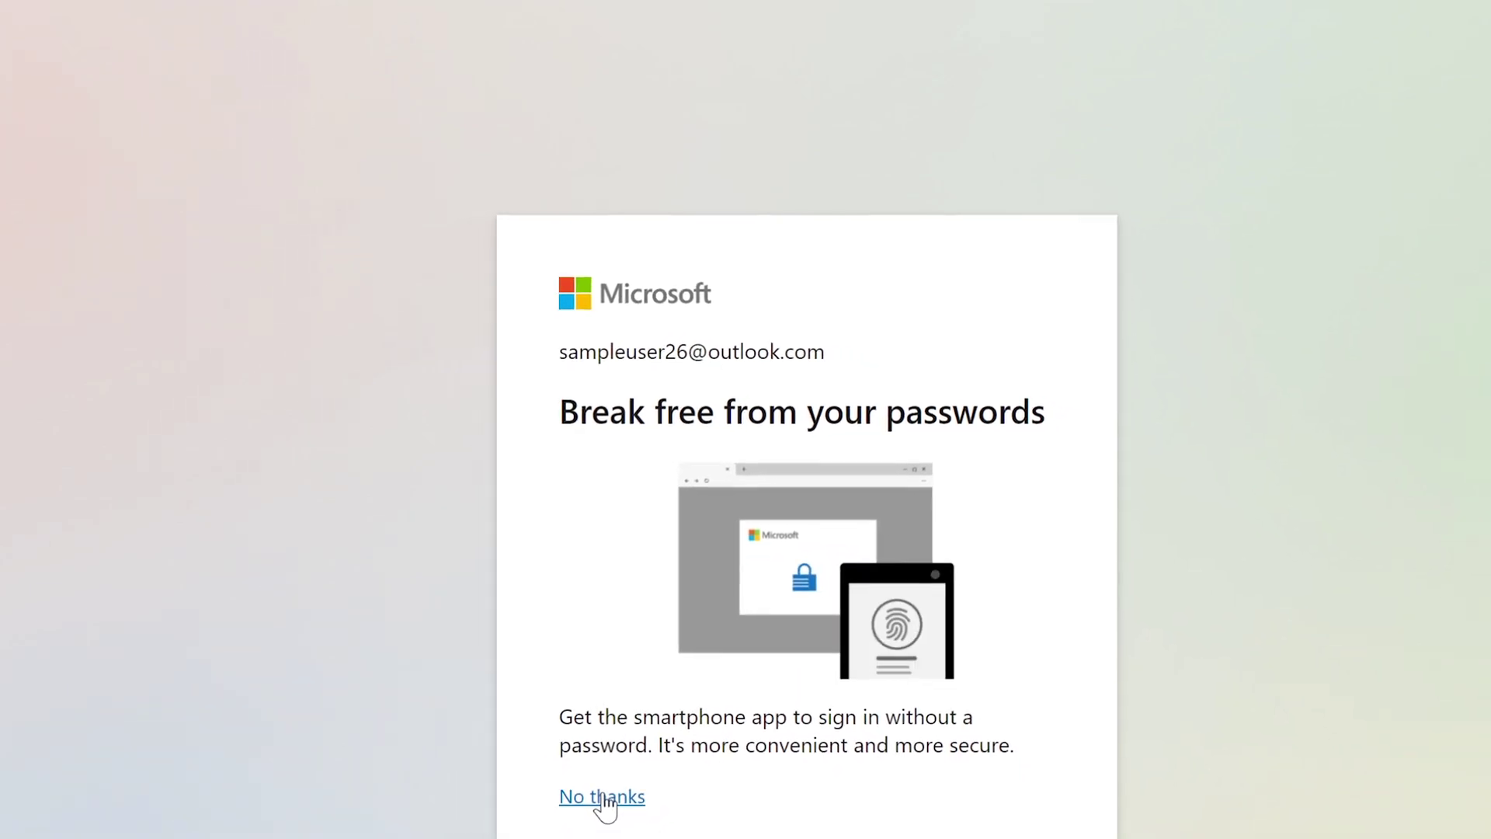
{"action": "left_click", "coordinate": [603, 798]}
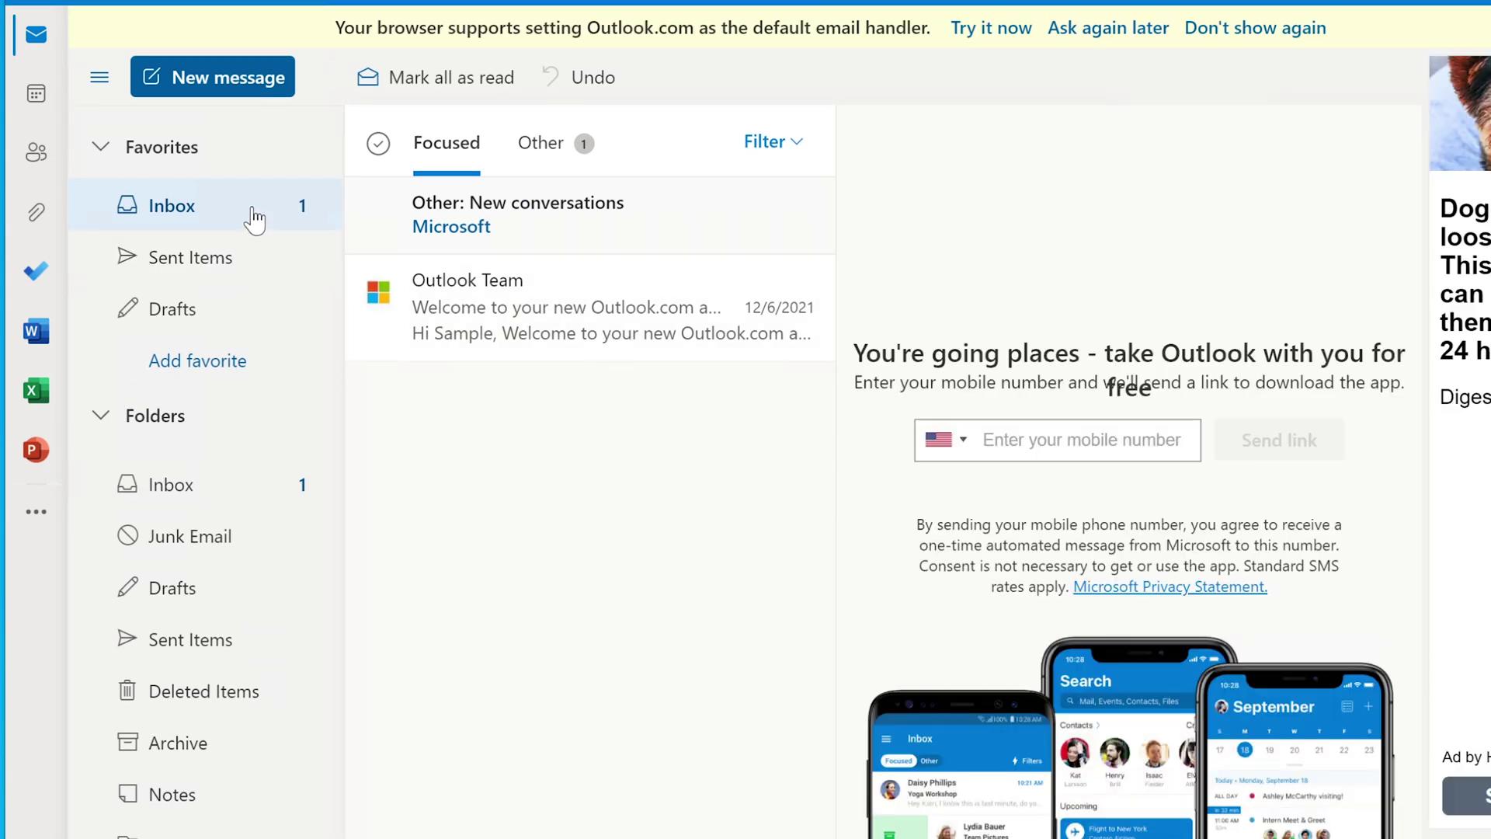
- In the Other inbox, open the 12/6/2021 'Confirmation: Your Microsoft account is waiting' email and show its more-actions menu
{"action": "left_click", "coordinate": [622, 228]}
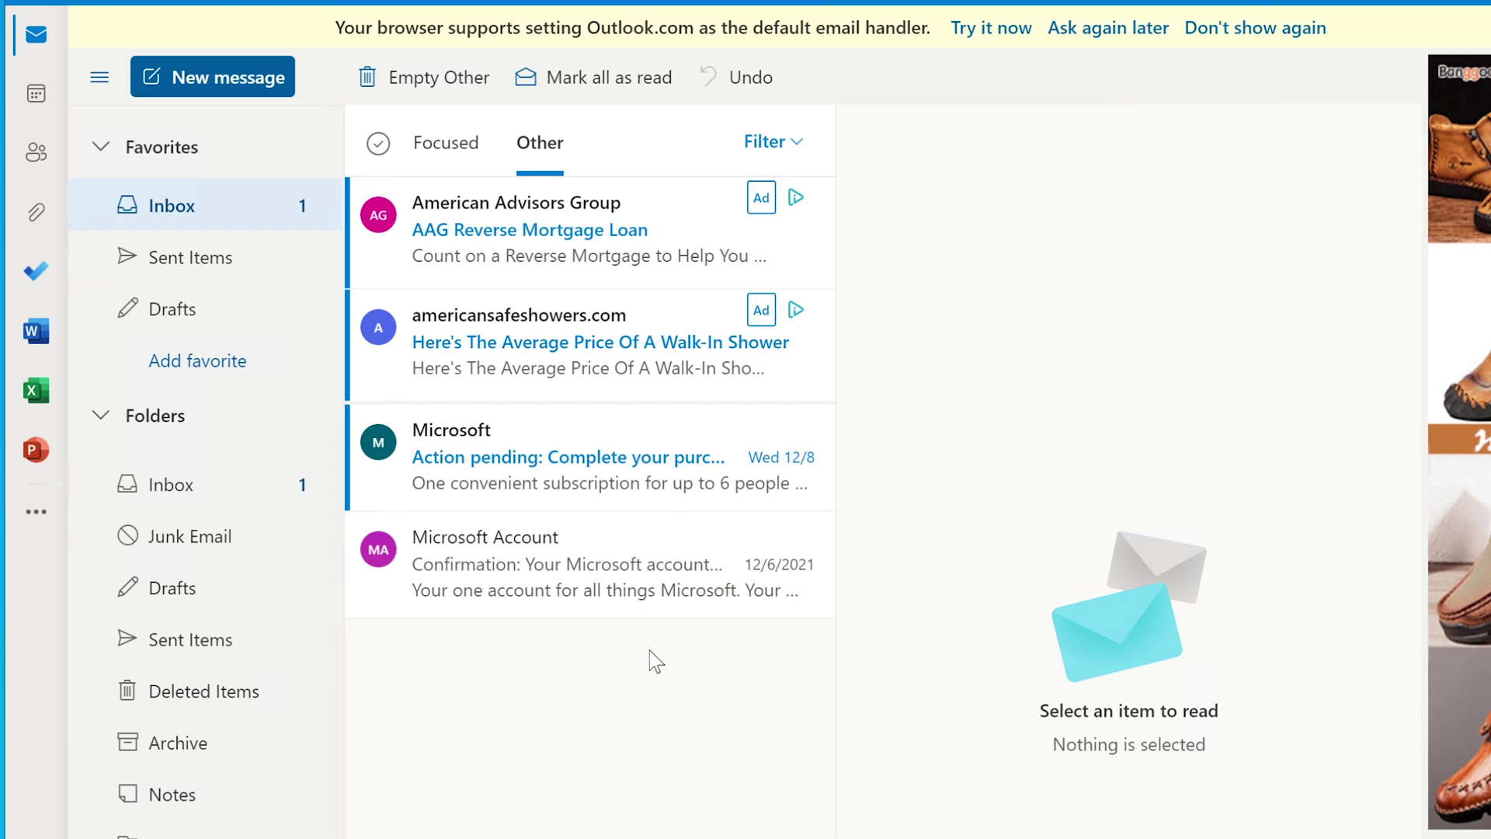
{"action": "left_click", "coordinate": [567, 470]}
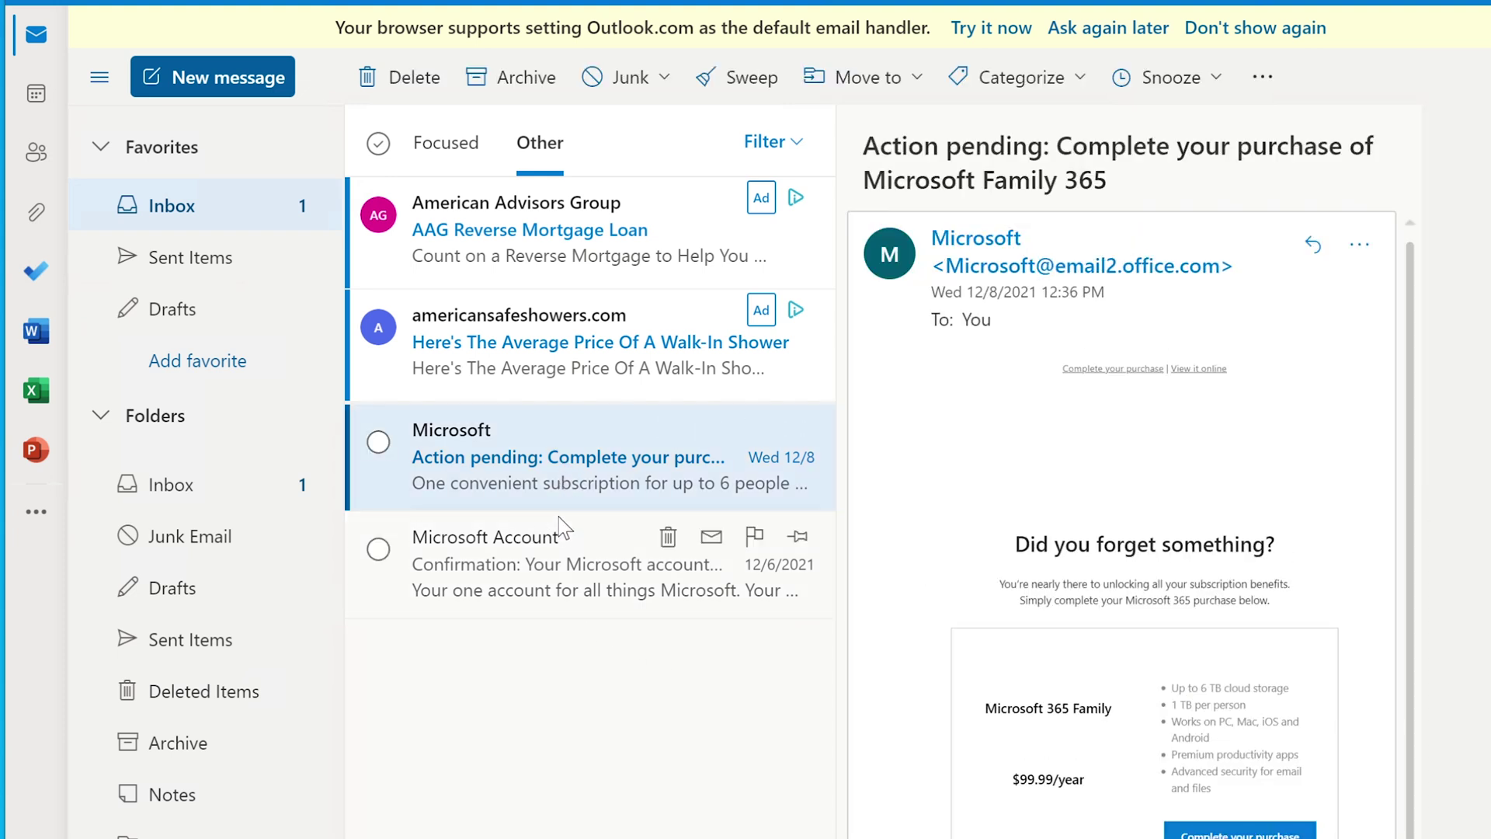
{"action": "left_click", "coordinate": [517, 551]}
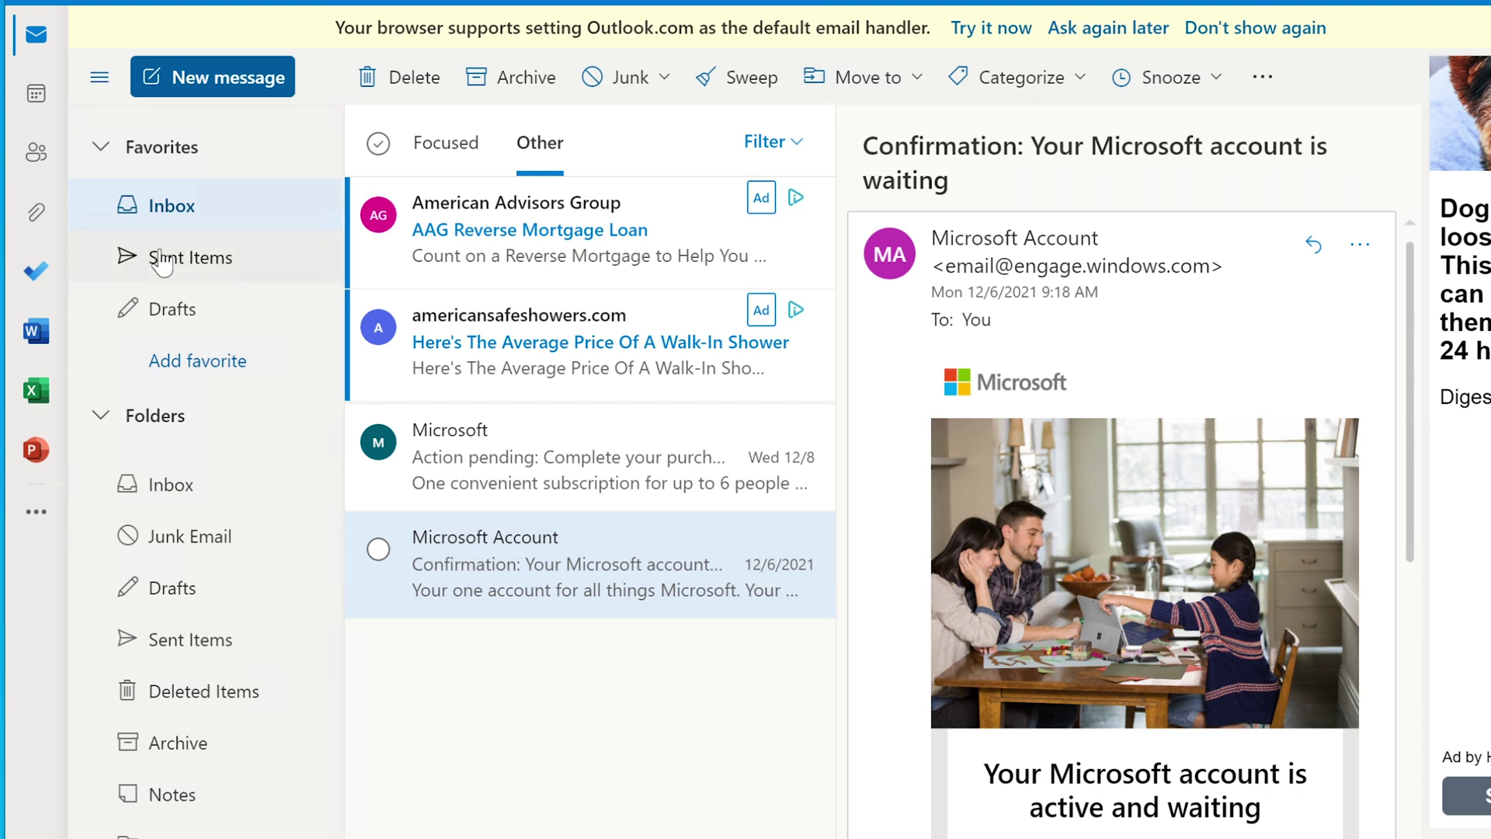
{"action": "left_click", "coordinate": [1354, 247]}
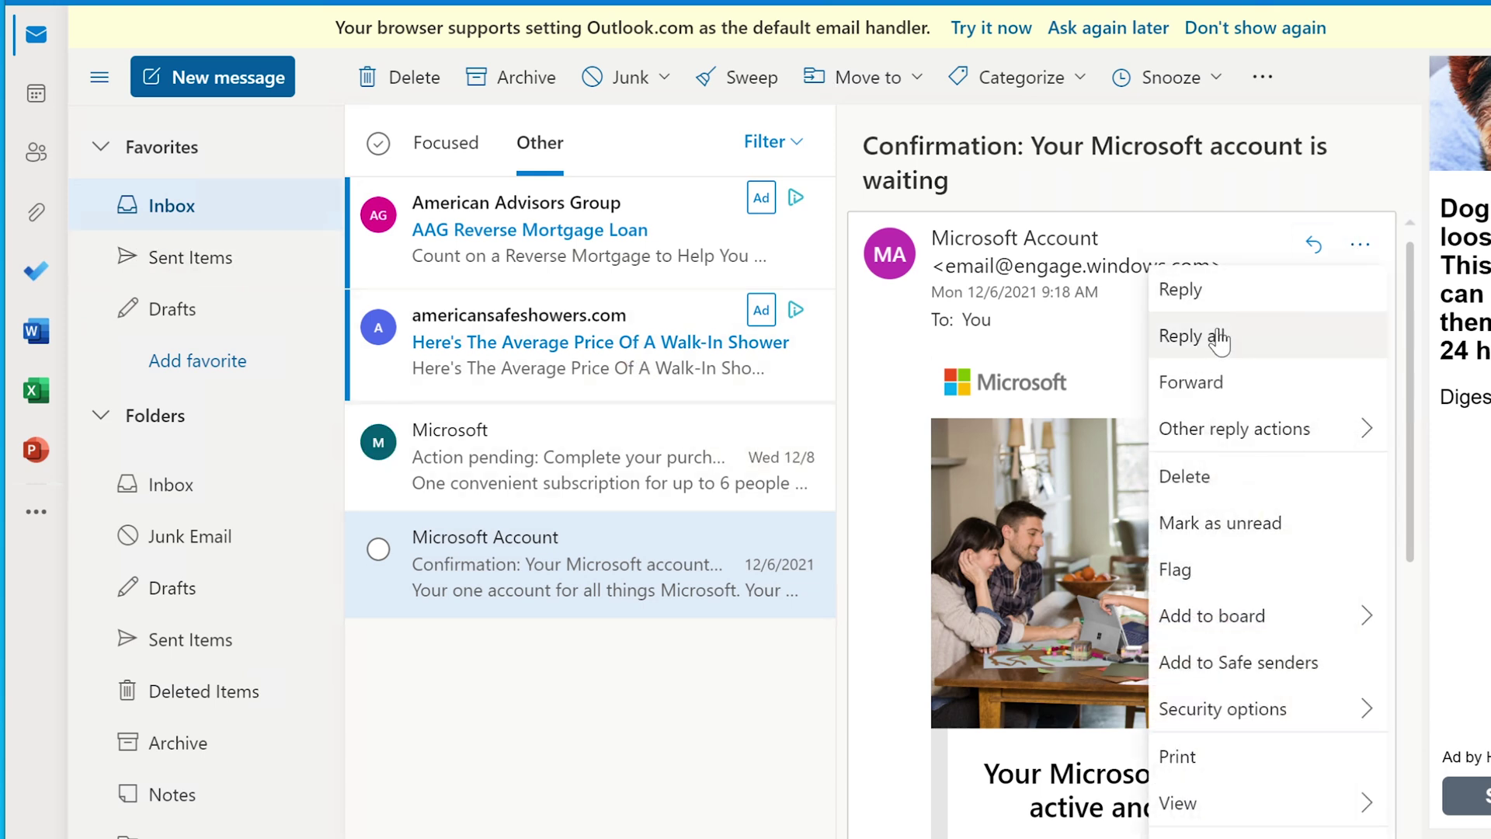
{"action": "left_click", "coordinate": [1217, 337]}
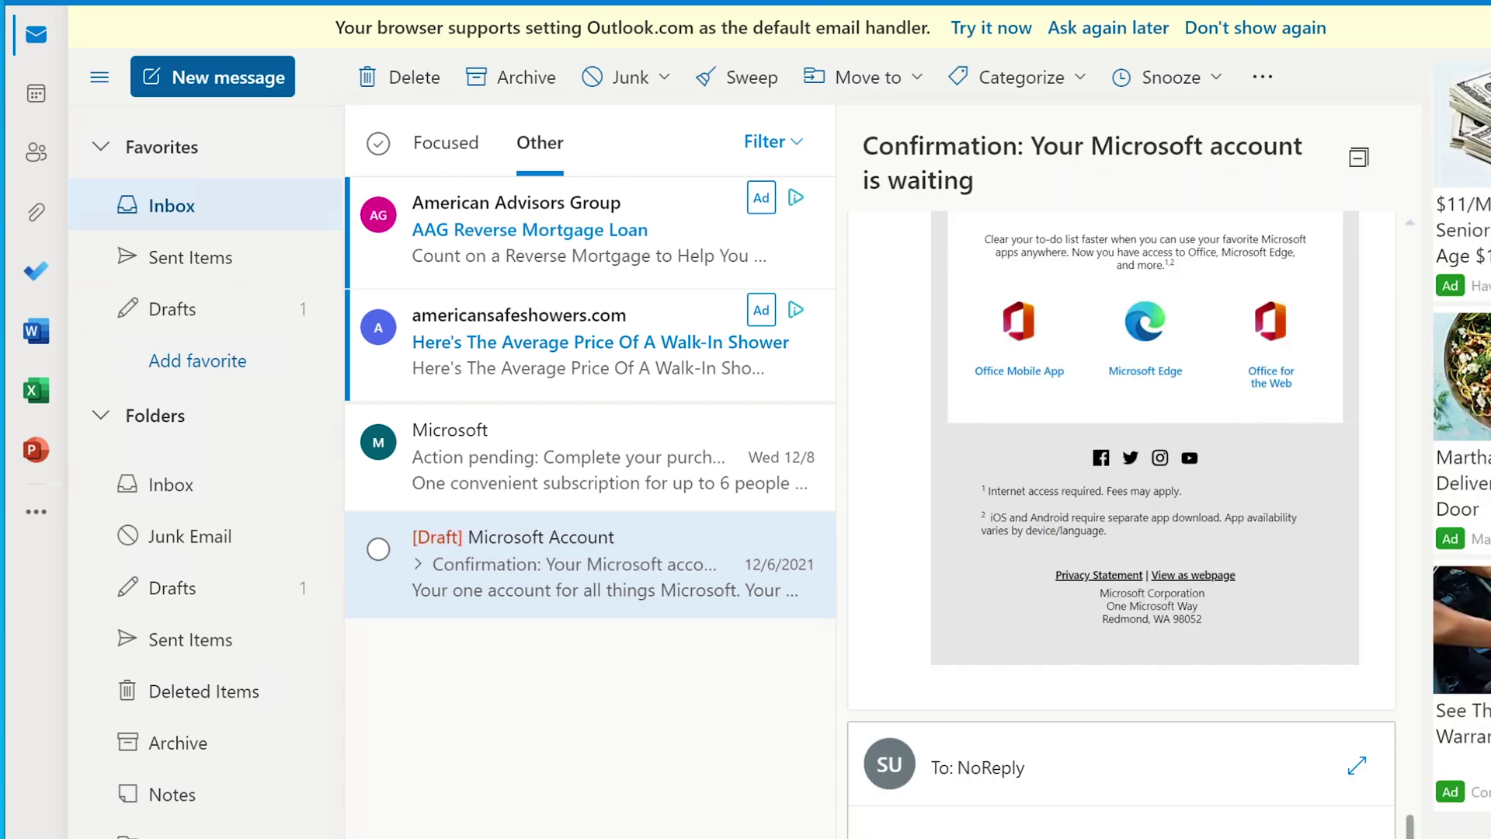
{"action": "scroll", "coordinate": [1118, 466], "scroll_direction": "down", "scroll_amount": 3}
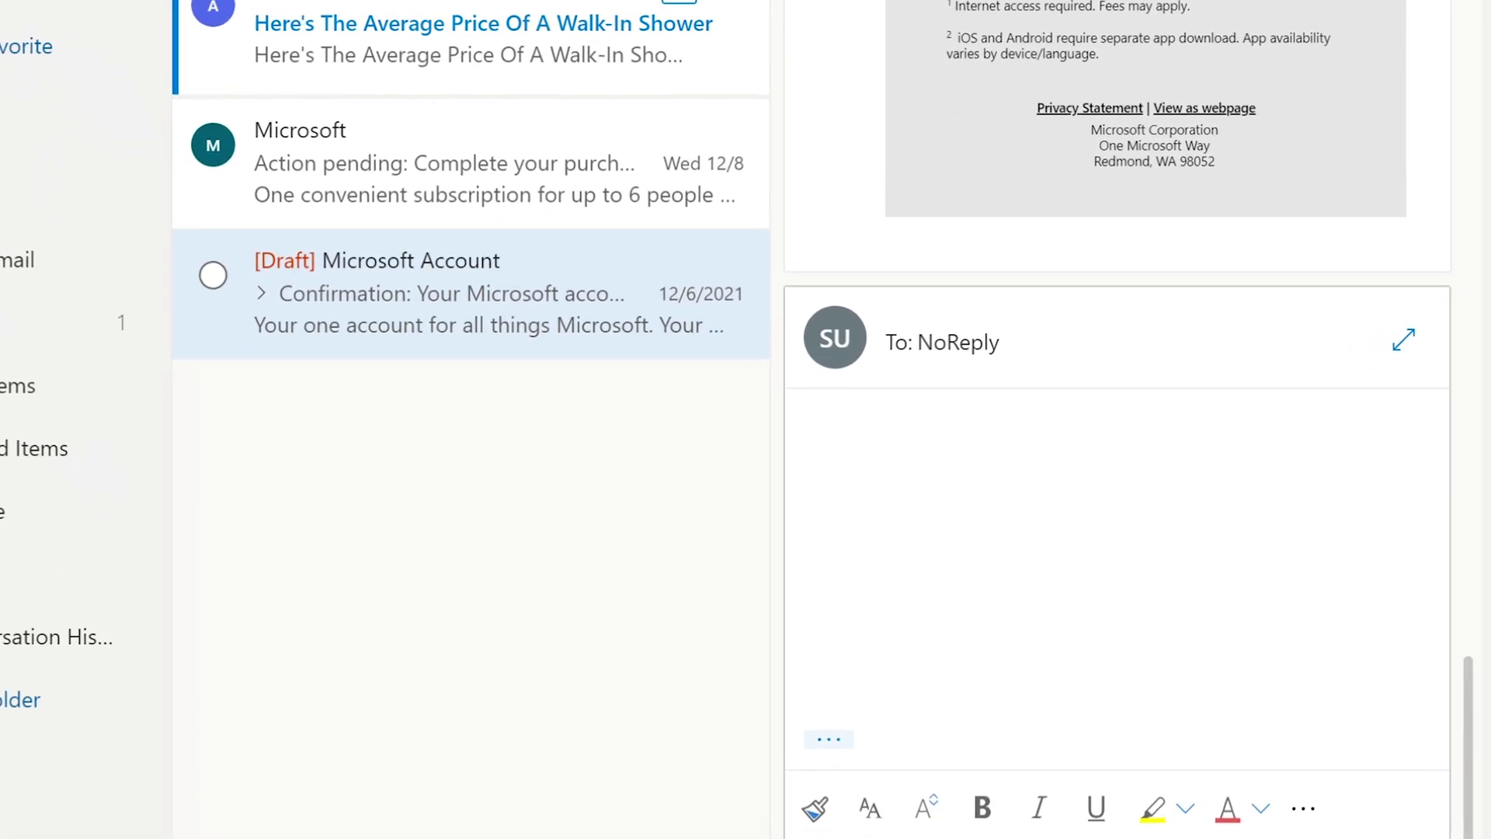
{"action": "left_click", "coordinate": [1011, 729]}
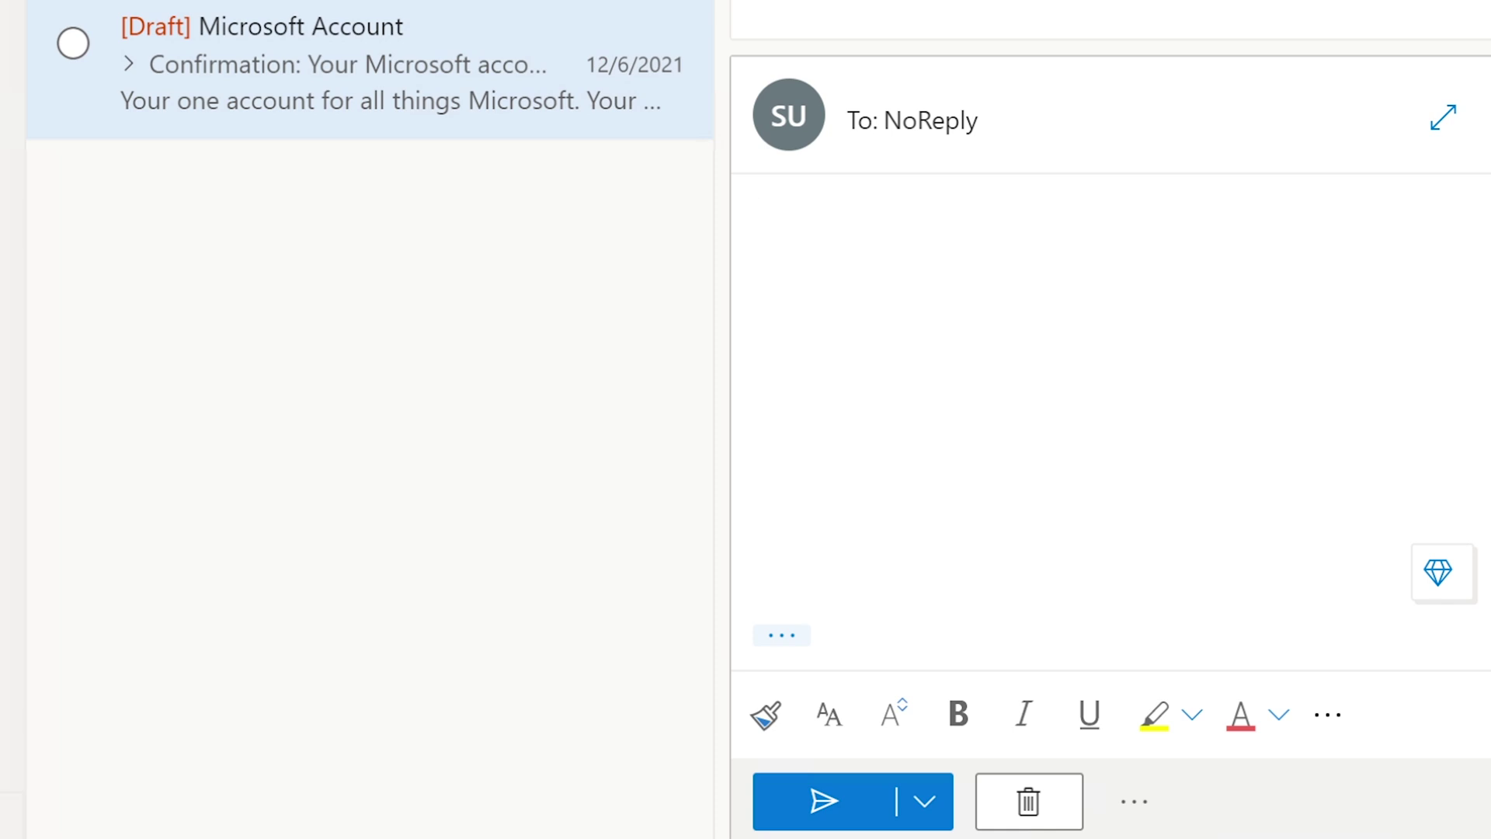
{"action": "left_click", "coordinate": [1031, 809]}
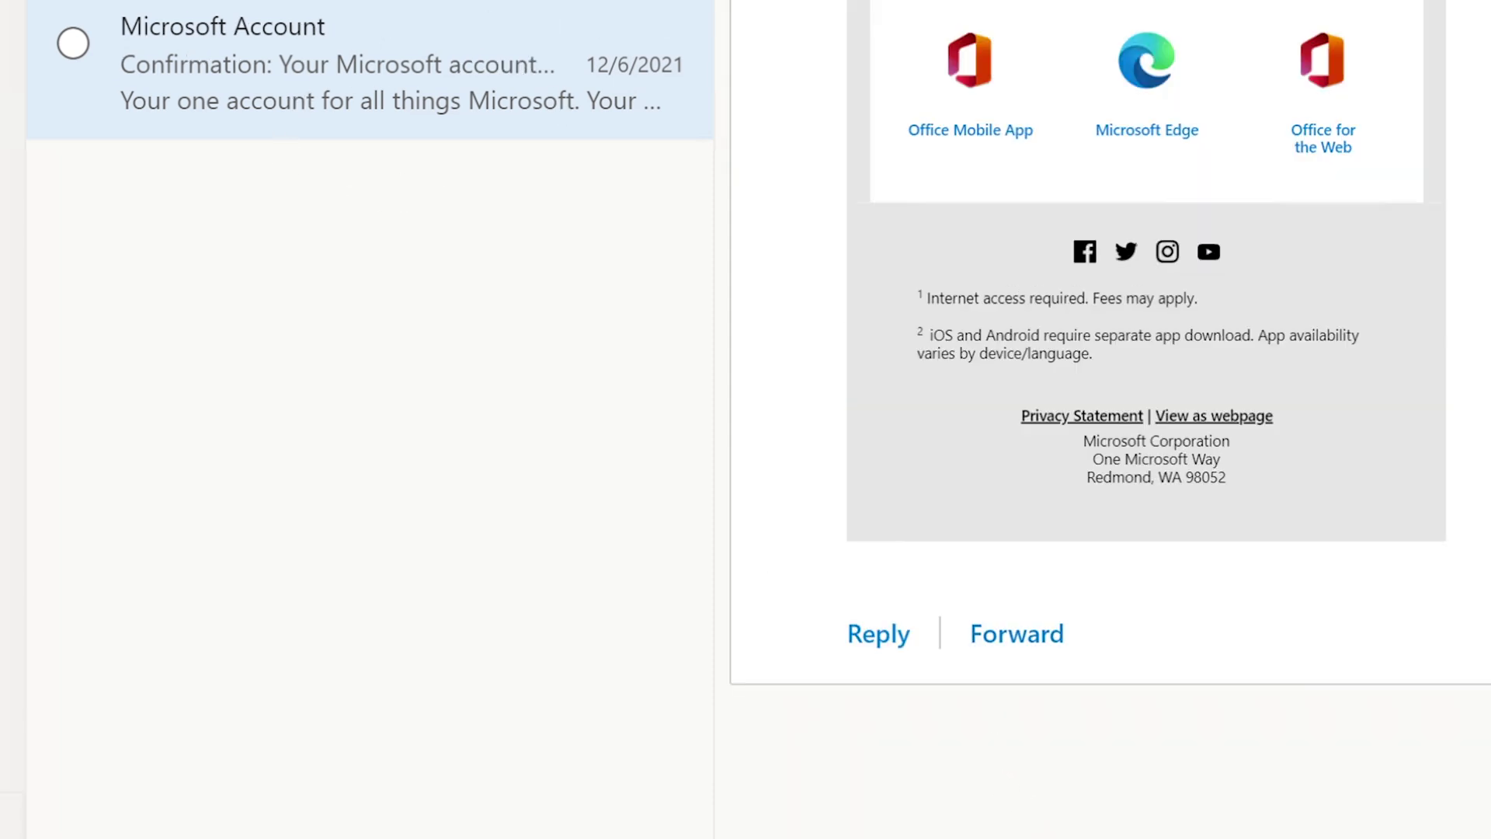
- Attach the Webex file from Downloads to the reply to the Outlook Team welcome email
{"action": "mouse_move", "coordinate": [240, 34]}
{"action": "left_click", "coordinate": [10, 29]}
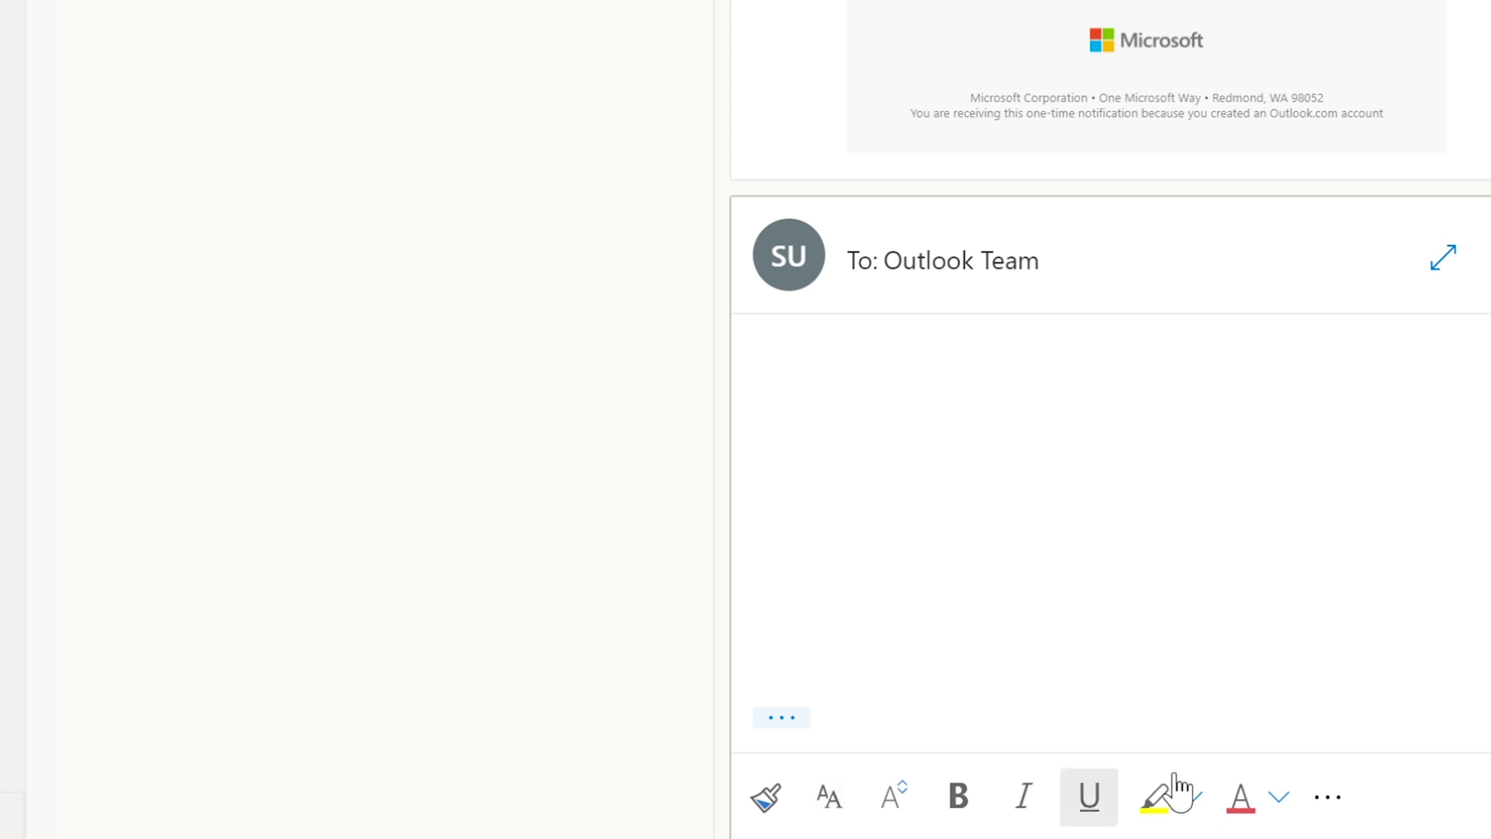
{"action": "left_click", "coordinate": [1328, 796]}
{"action": "mouse_move", "coordinate": [1252, 118]}
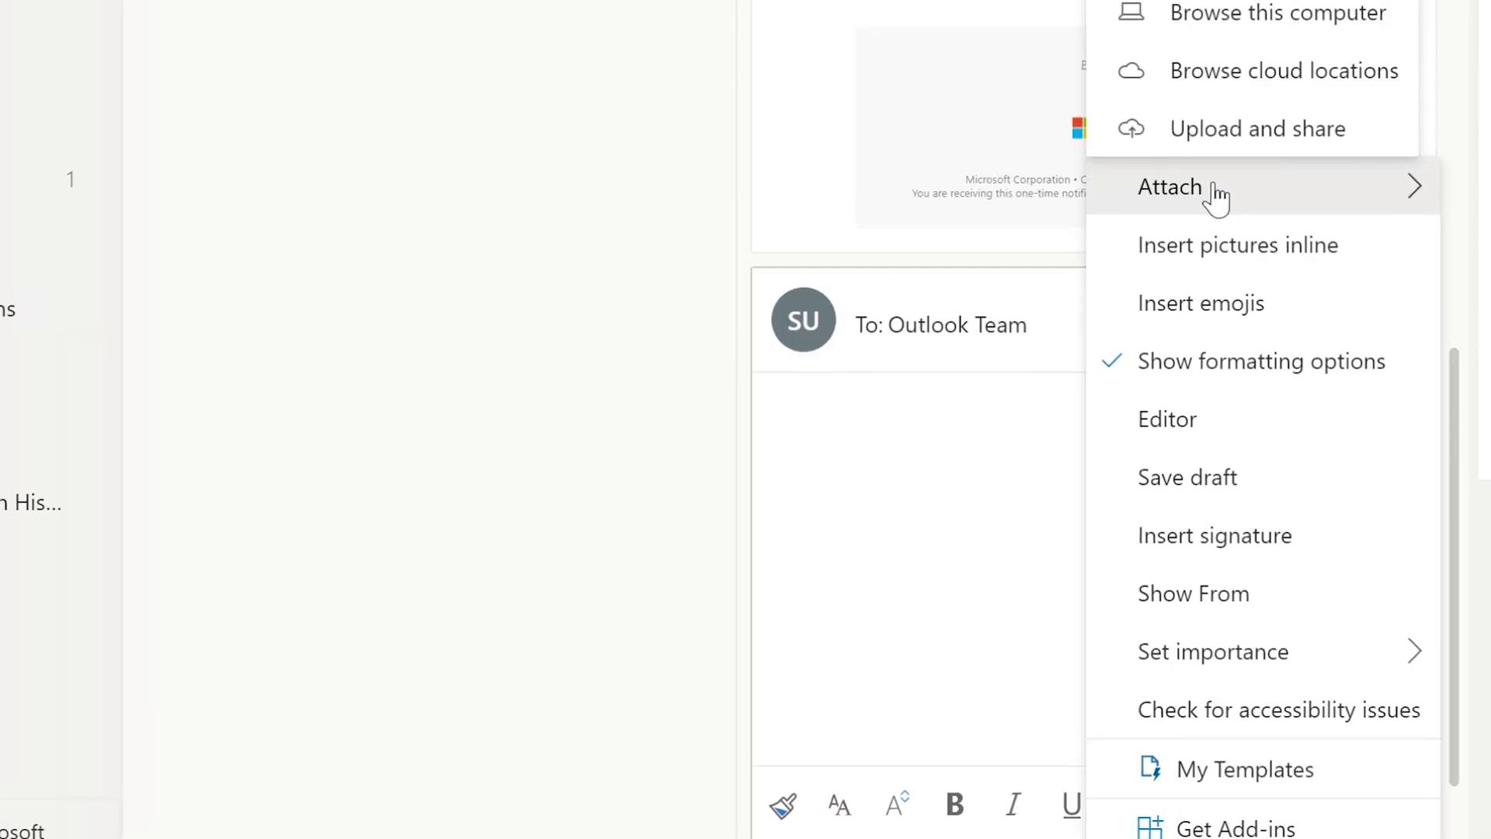
{"action": "left_click", "coordinate": [1213, 15]}
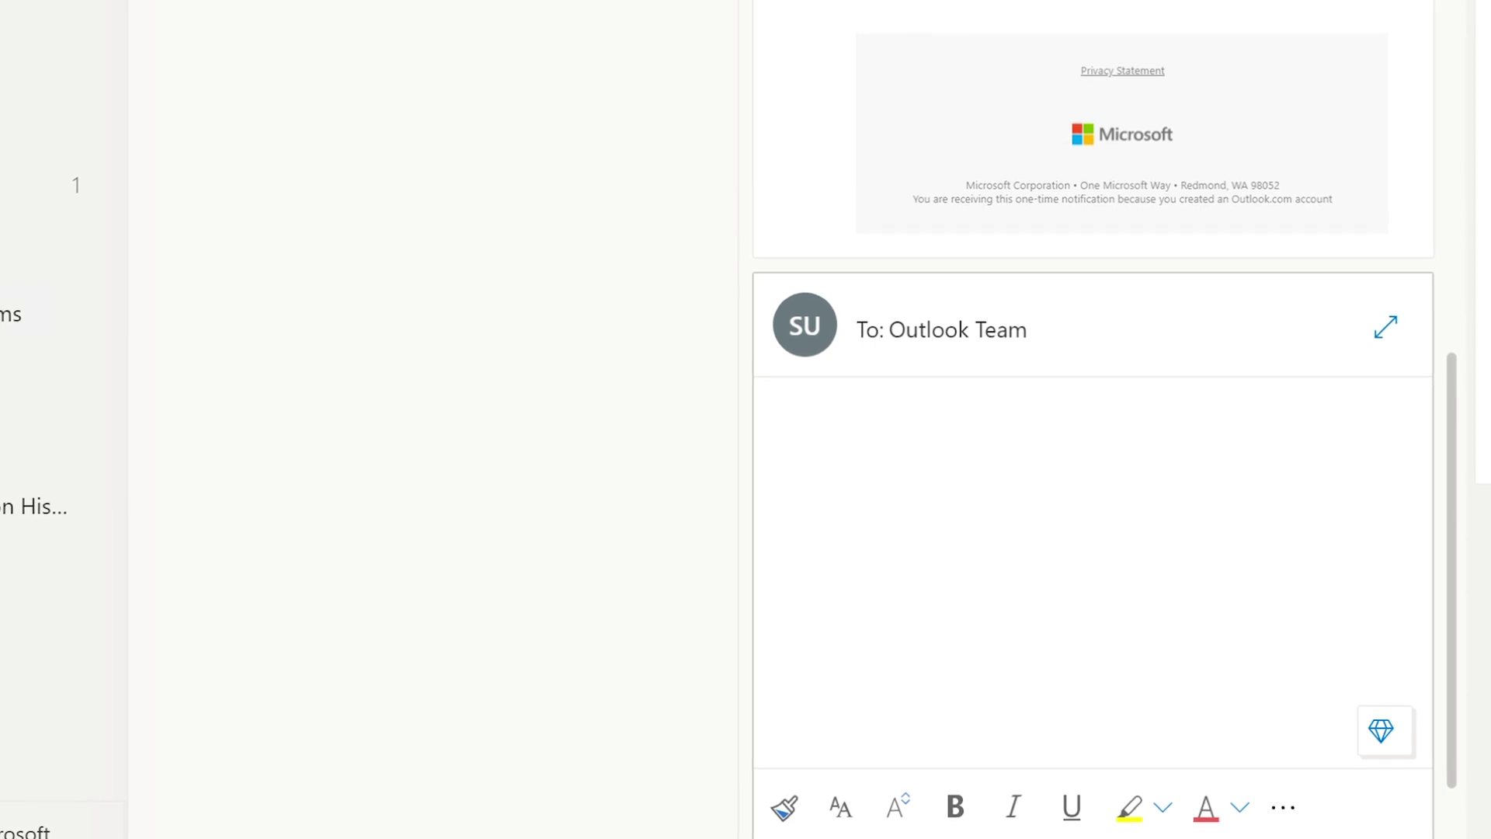
{"action": "left_click", "coordinate": [252, 31]}
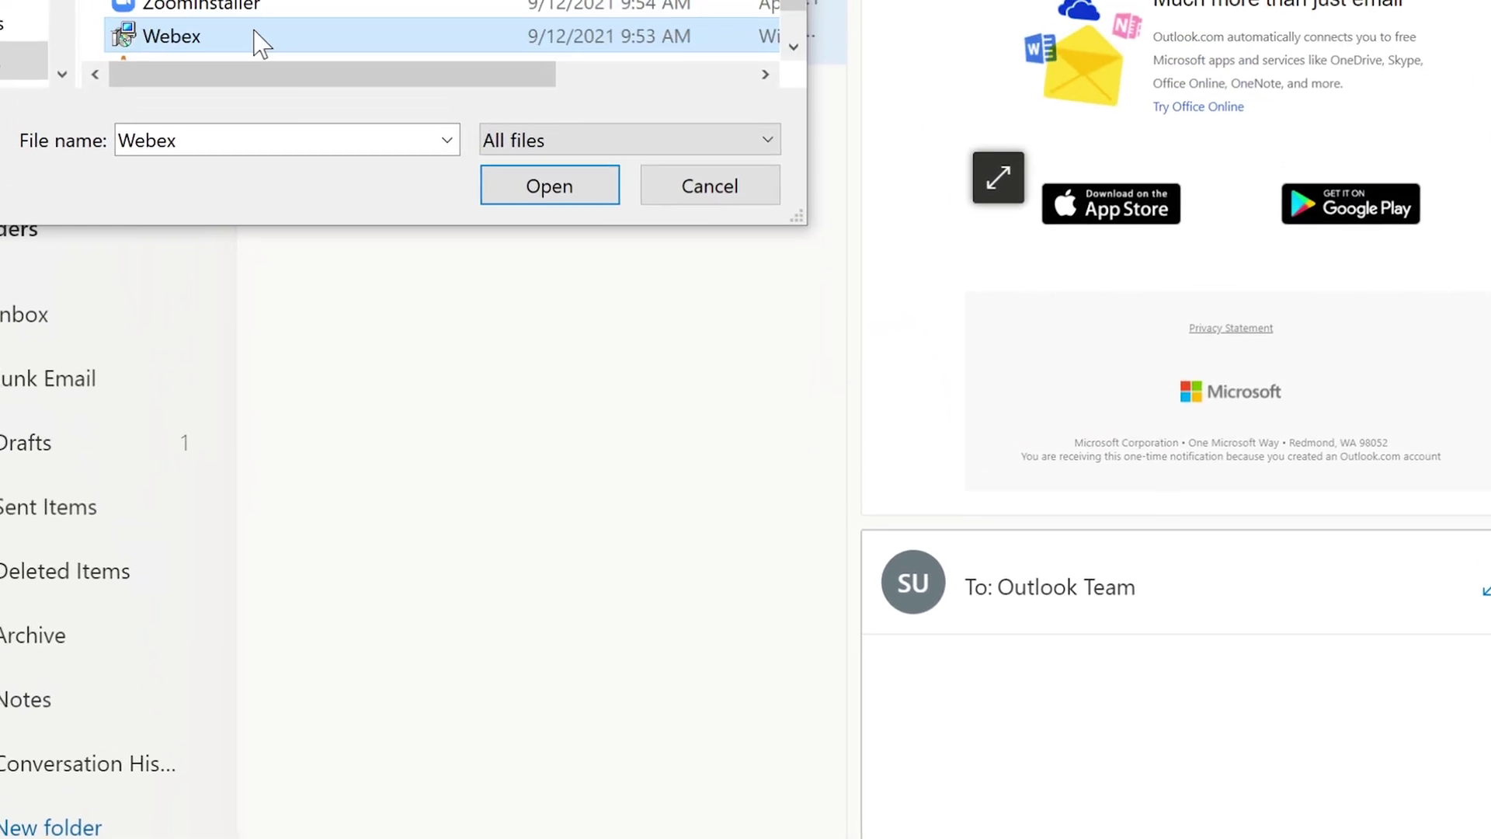
{"action": "left_click_drag", "start_coordinate": [886, 40], "coordinate": [912, 146]}
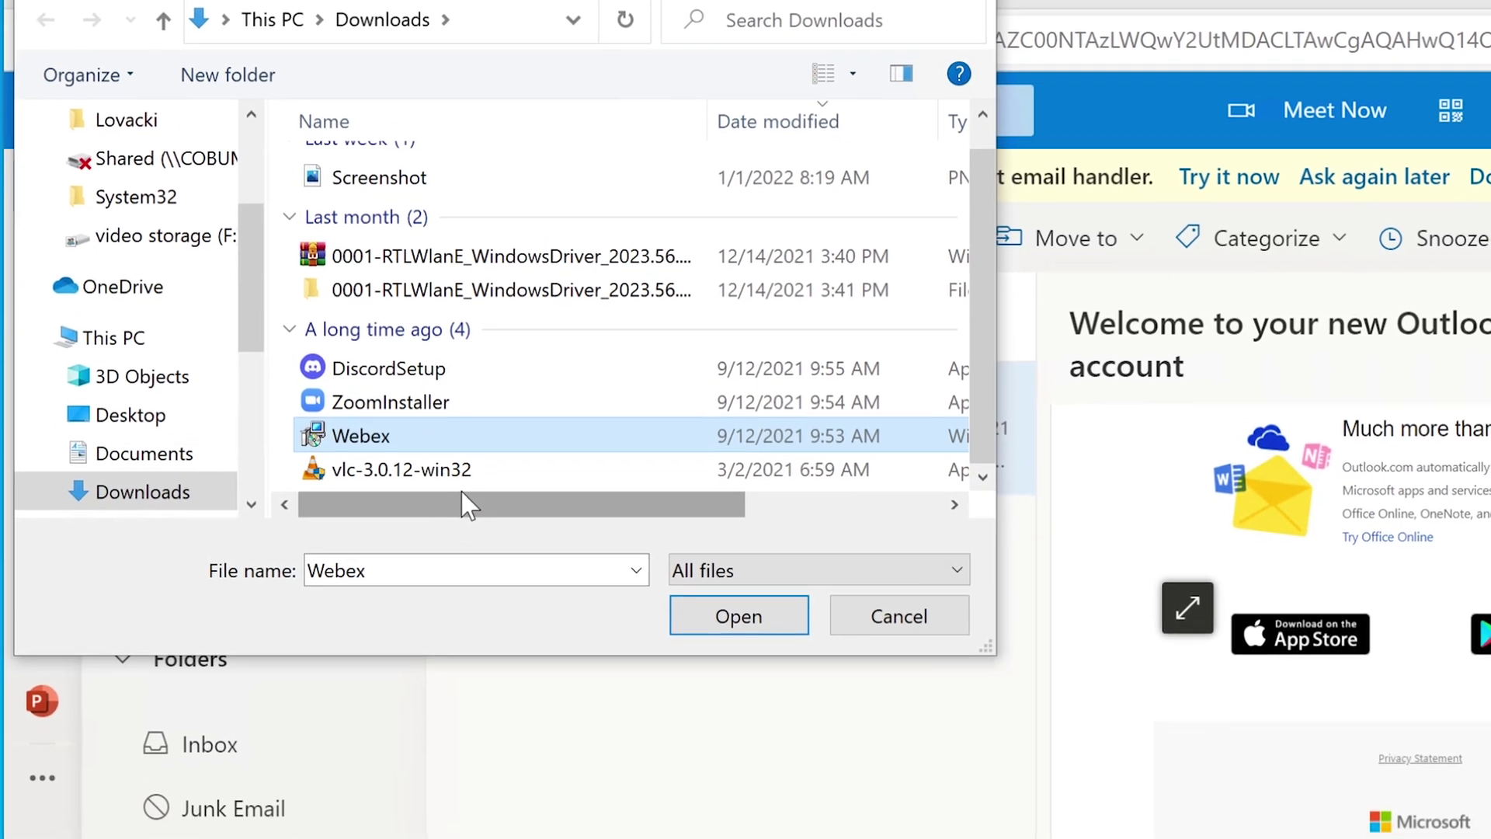
{"action": "left_click_drag", "start_coordinate": [462, 501], "coordinate": [651, 516]}
{"action": "left_click_drag", "start_coordinate": [622, 445], "coordinate": [370, 444]}
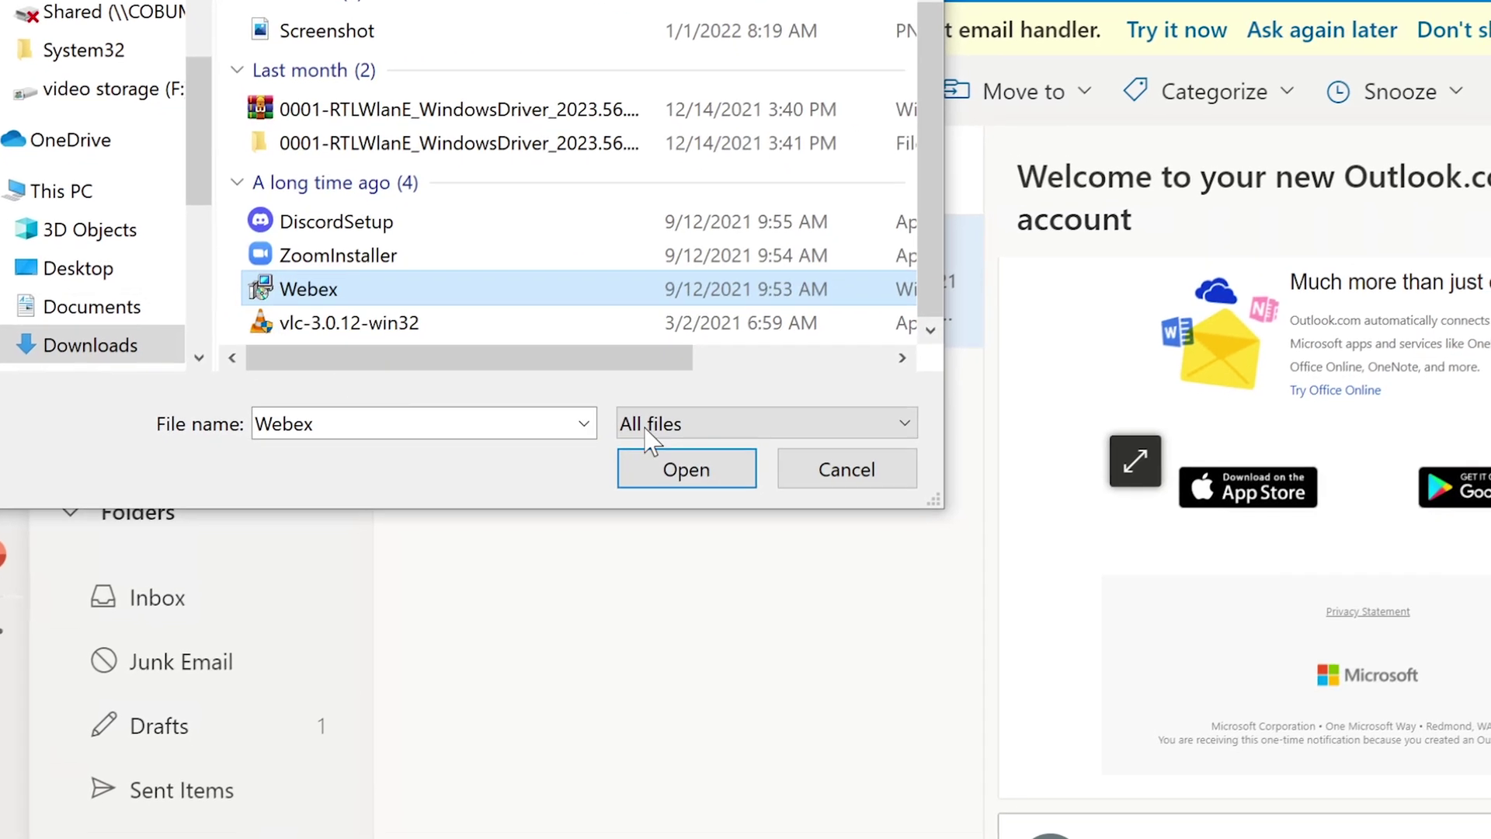
{"action": "left_click", "coordinate": [687, 471]}
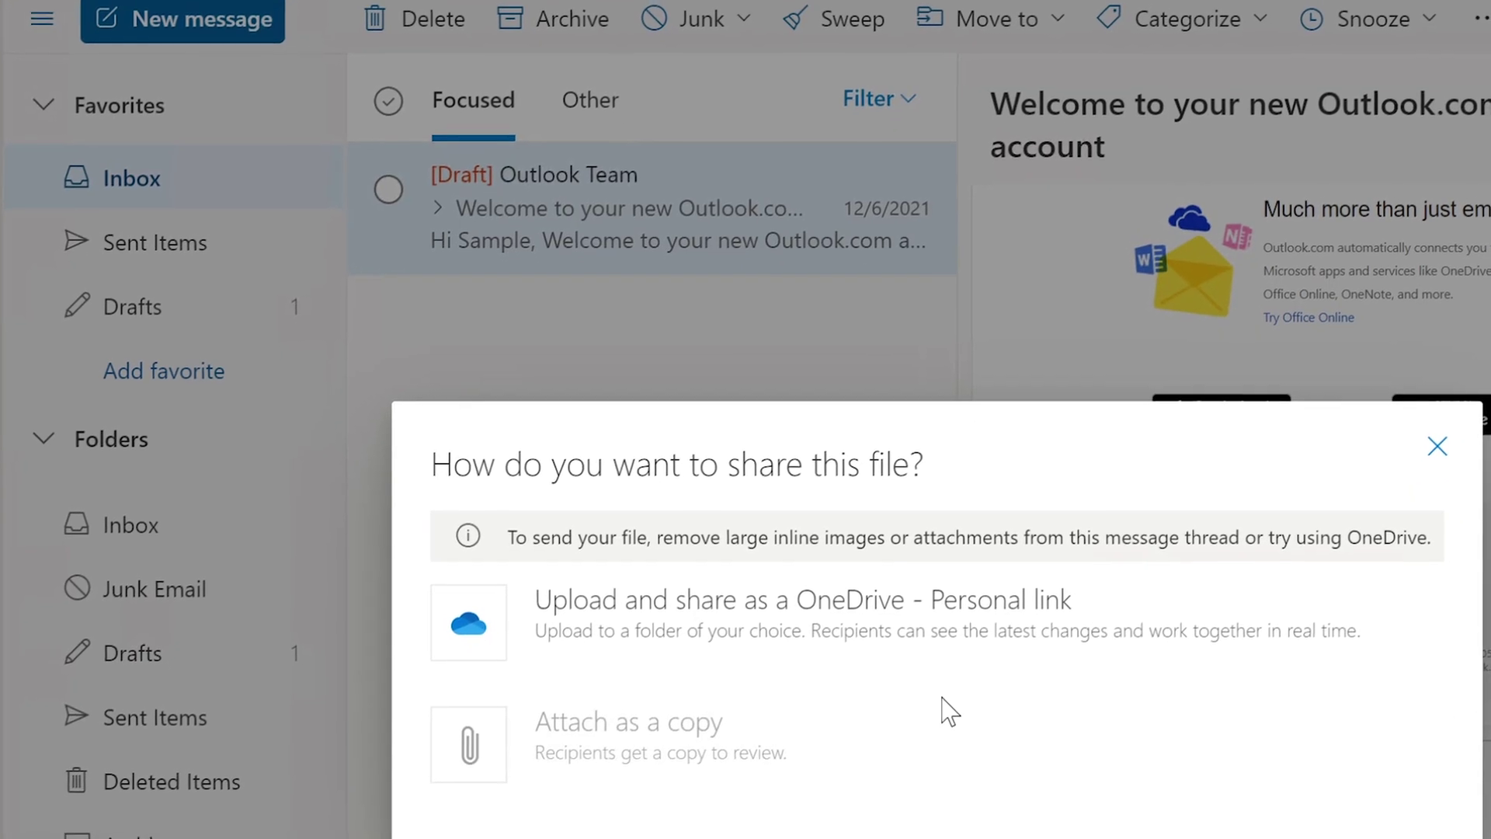
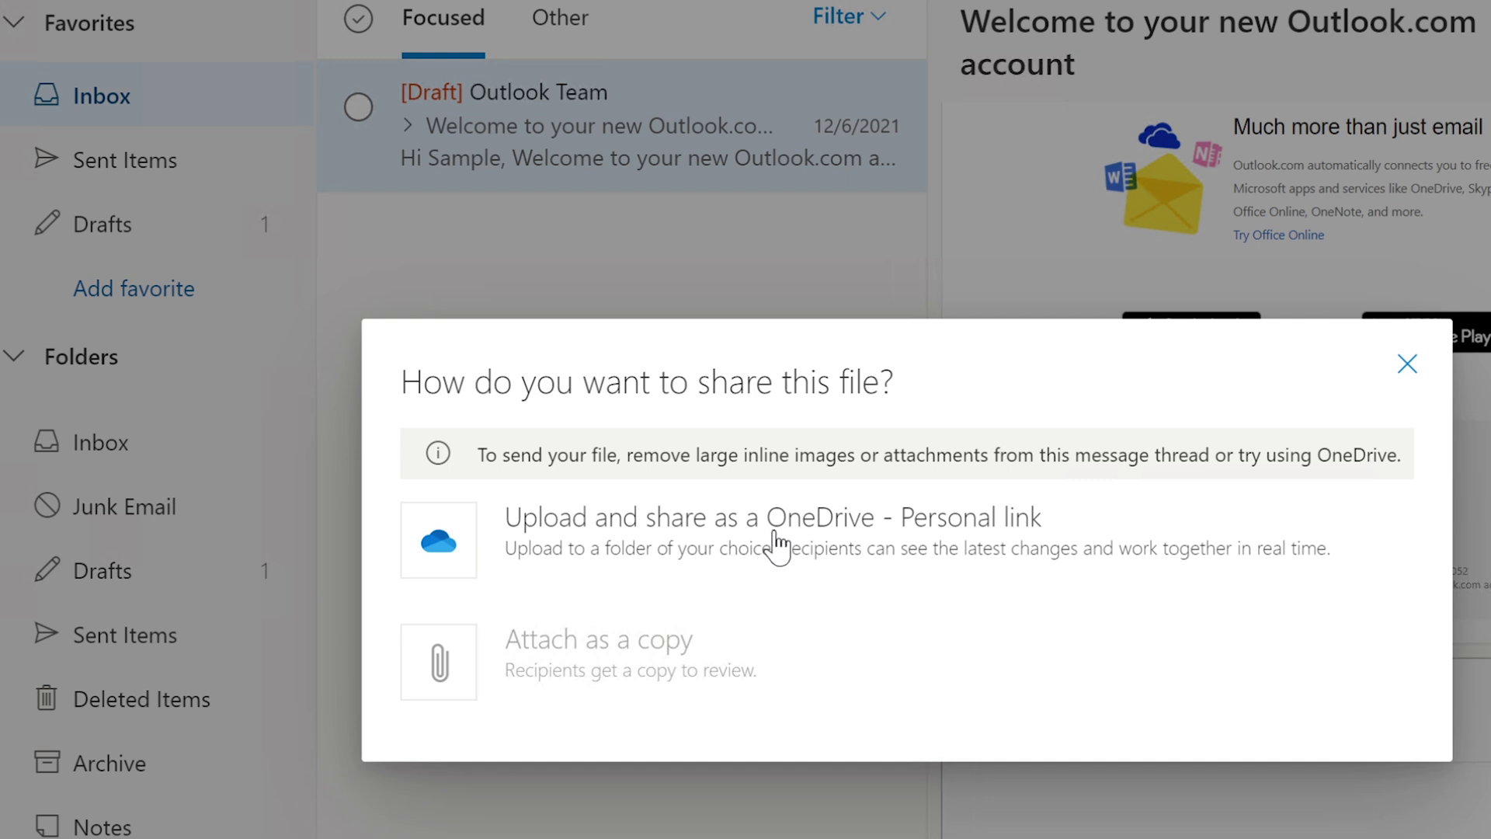
- Dismiss the sharing prompt and choose ZoomInstaller from this computer to attach to the reply
{"action": "left_click", "coordinate": [1407, 363]}
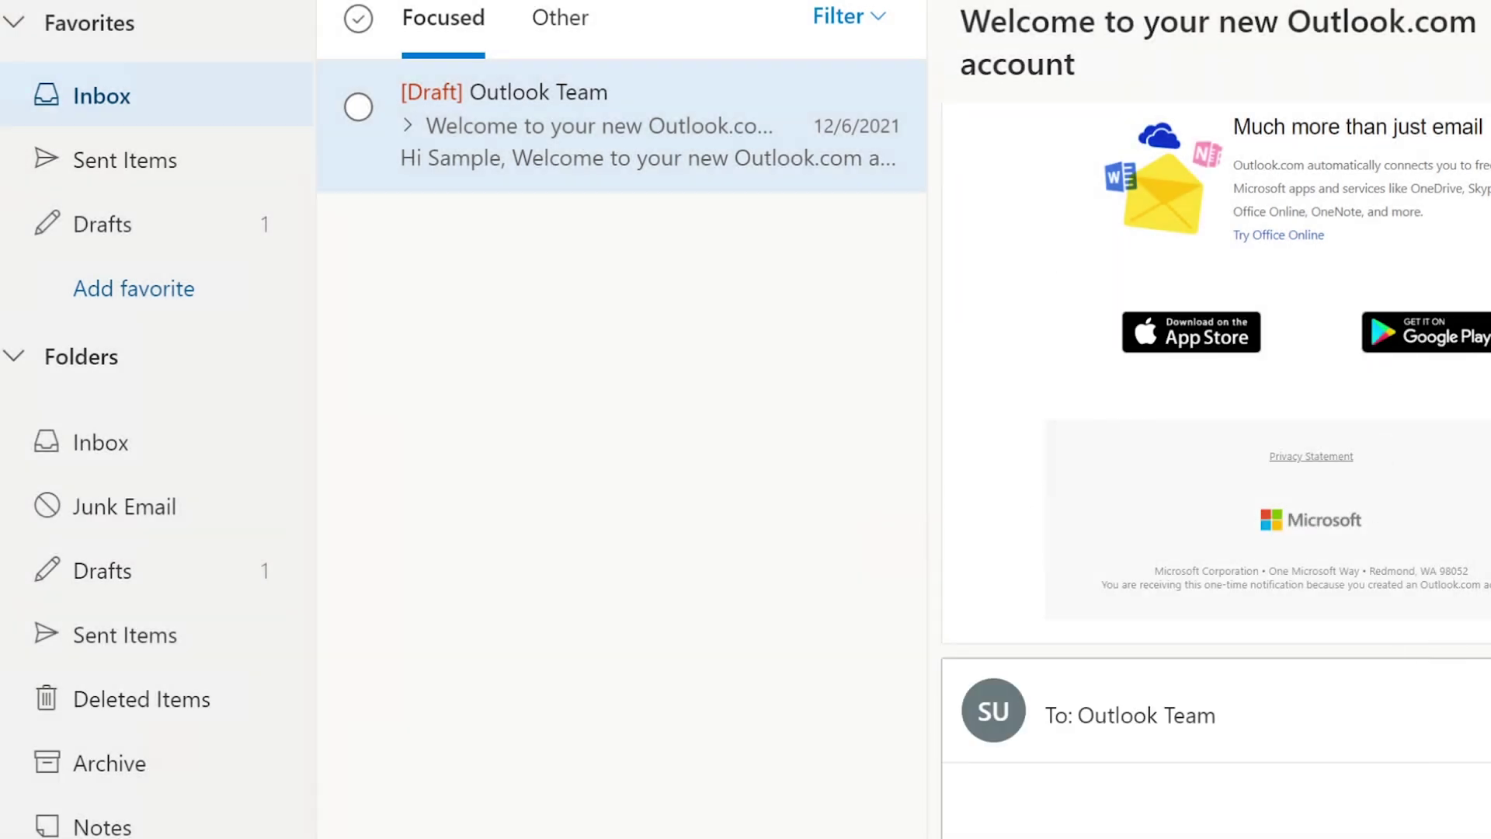
{"action": "left_click", "coordinate": [1387, 835]}
{"action": "mouse_move", "coordinate": [1455, 579]}
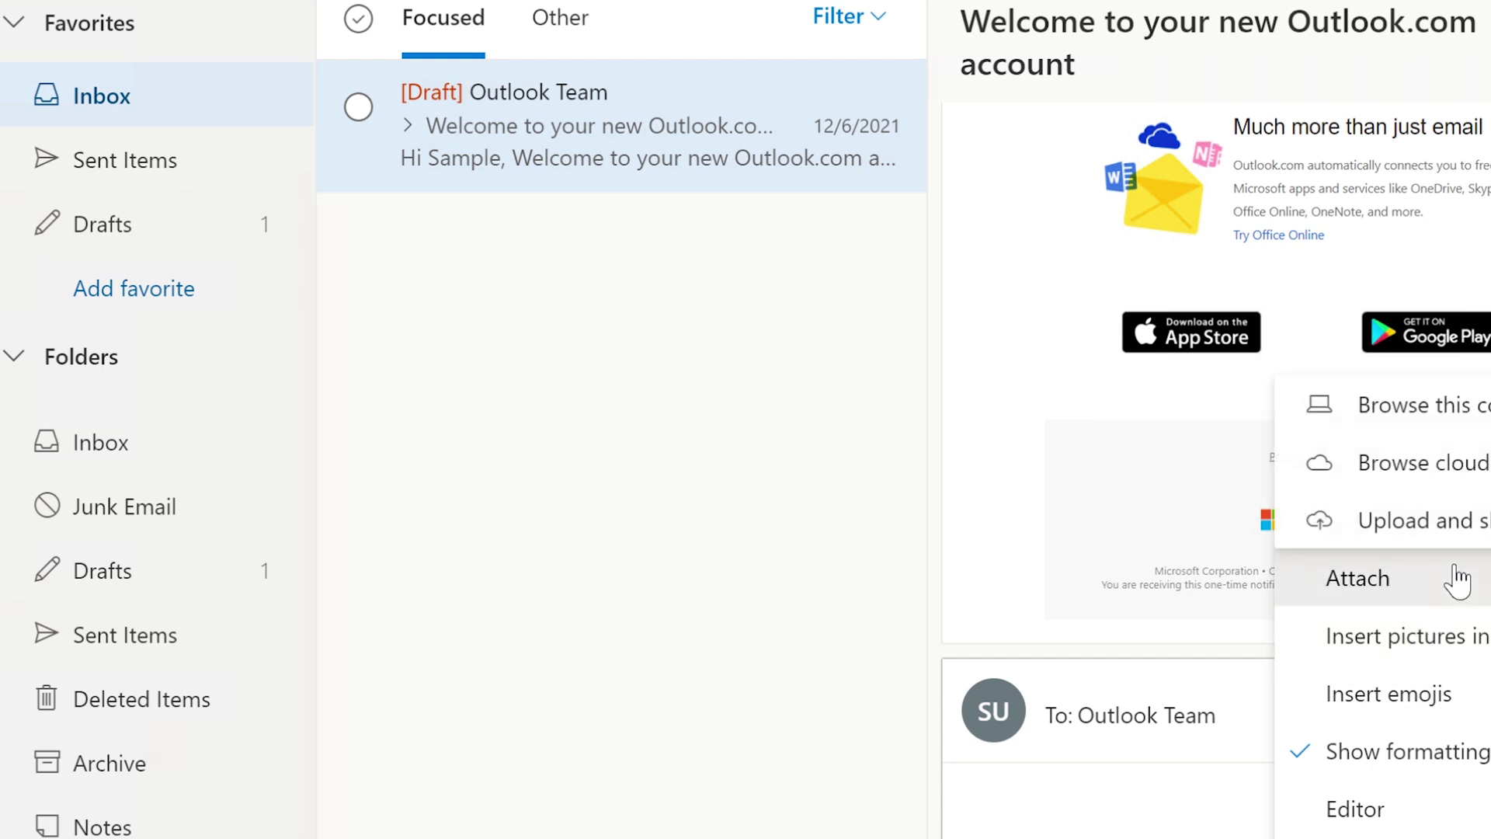
{"action": "left_click", "coordinate": [1409, 411]}
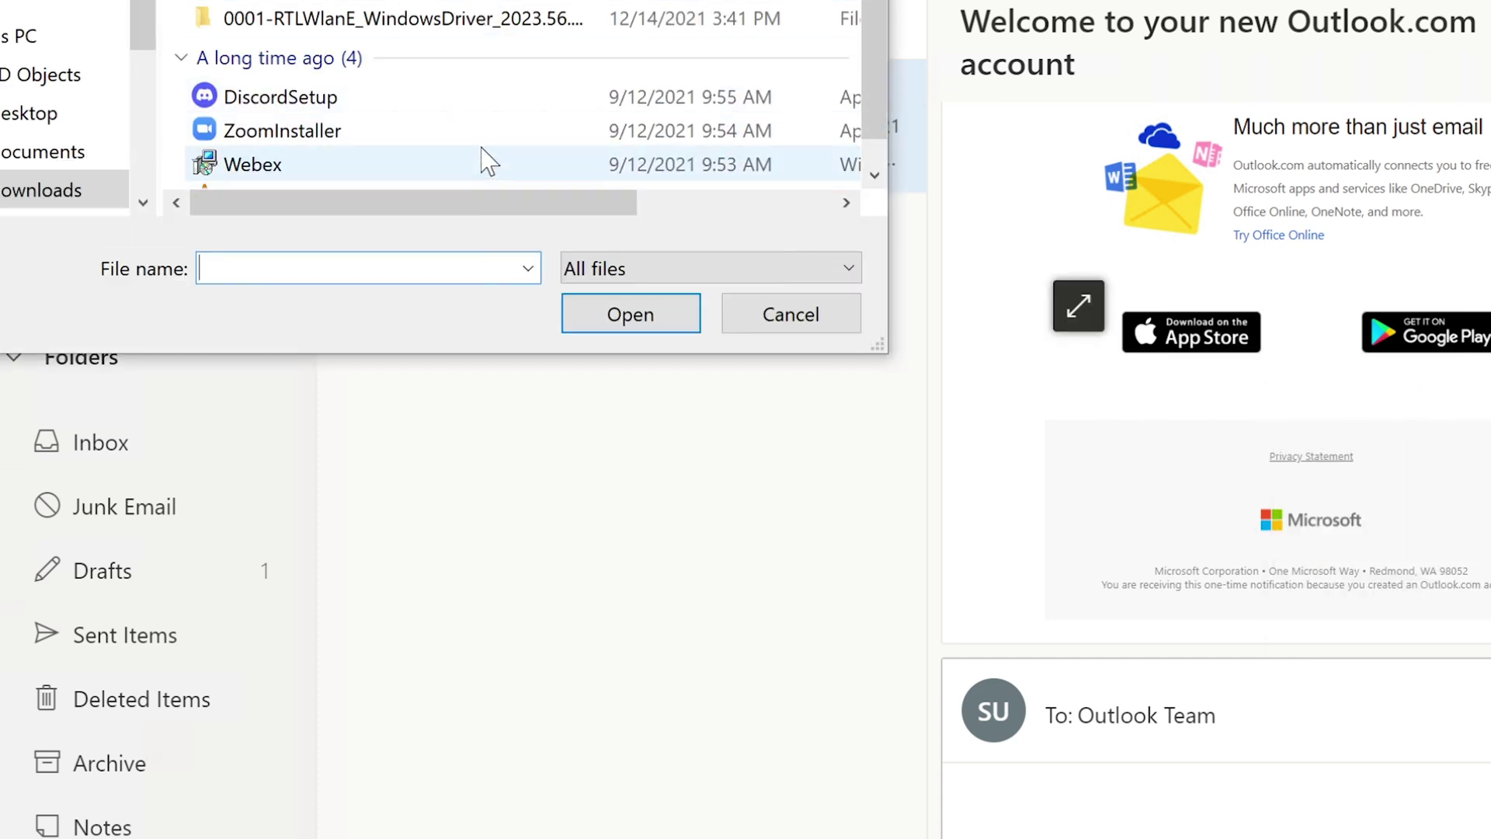
{"action": "left_click_drag", "start_coordinate": [556, 203], "coordinate": [505, 180]}
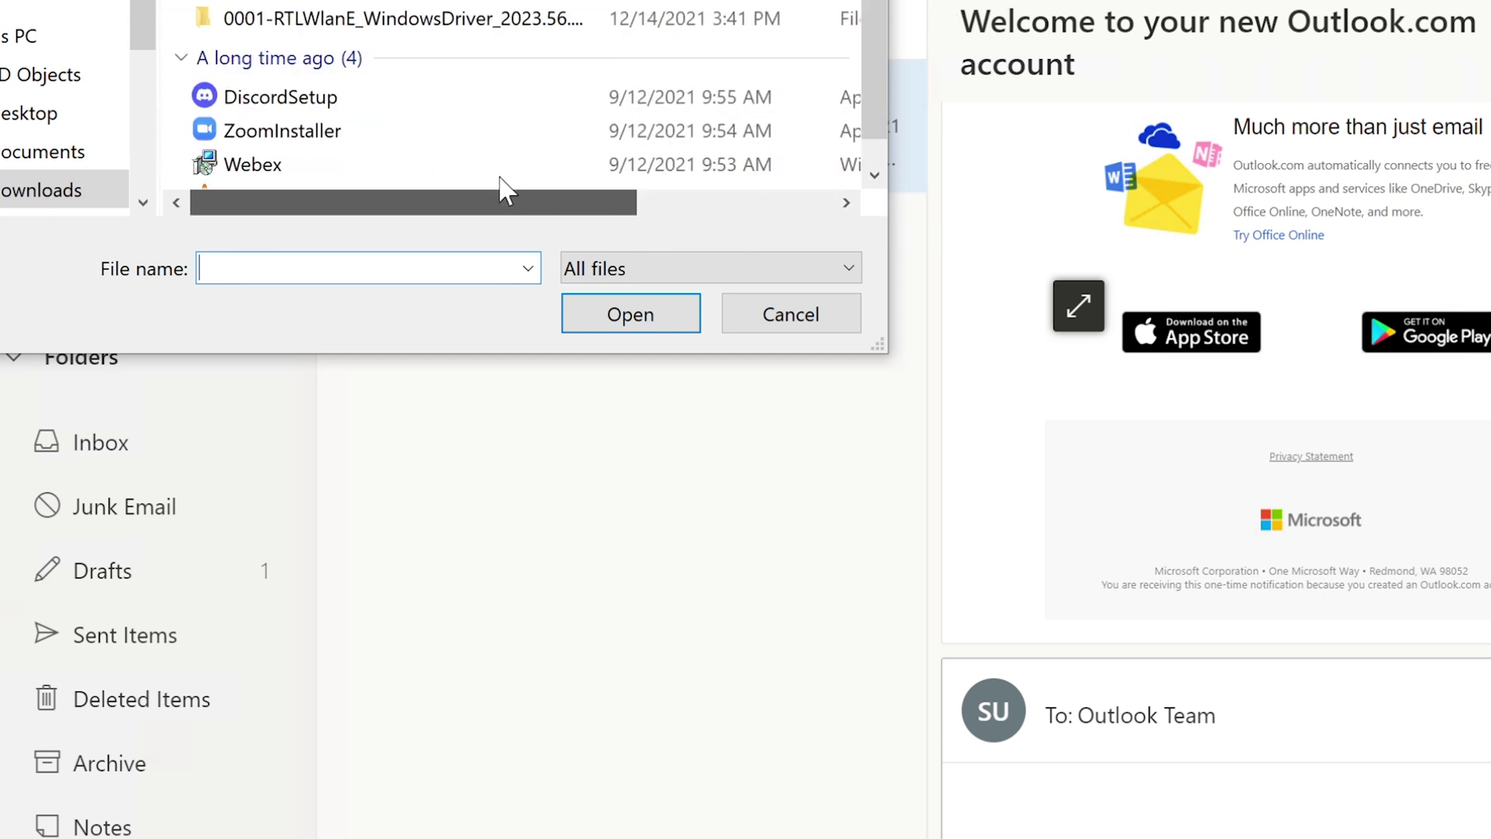
{"action": "left_click", "coordinate": [334, 130]}
{"action": "left_click_drag", "start_coordinate": [609, 207], "coordinate": [525, 206]}
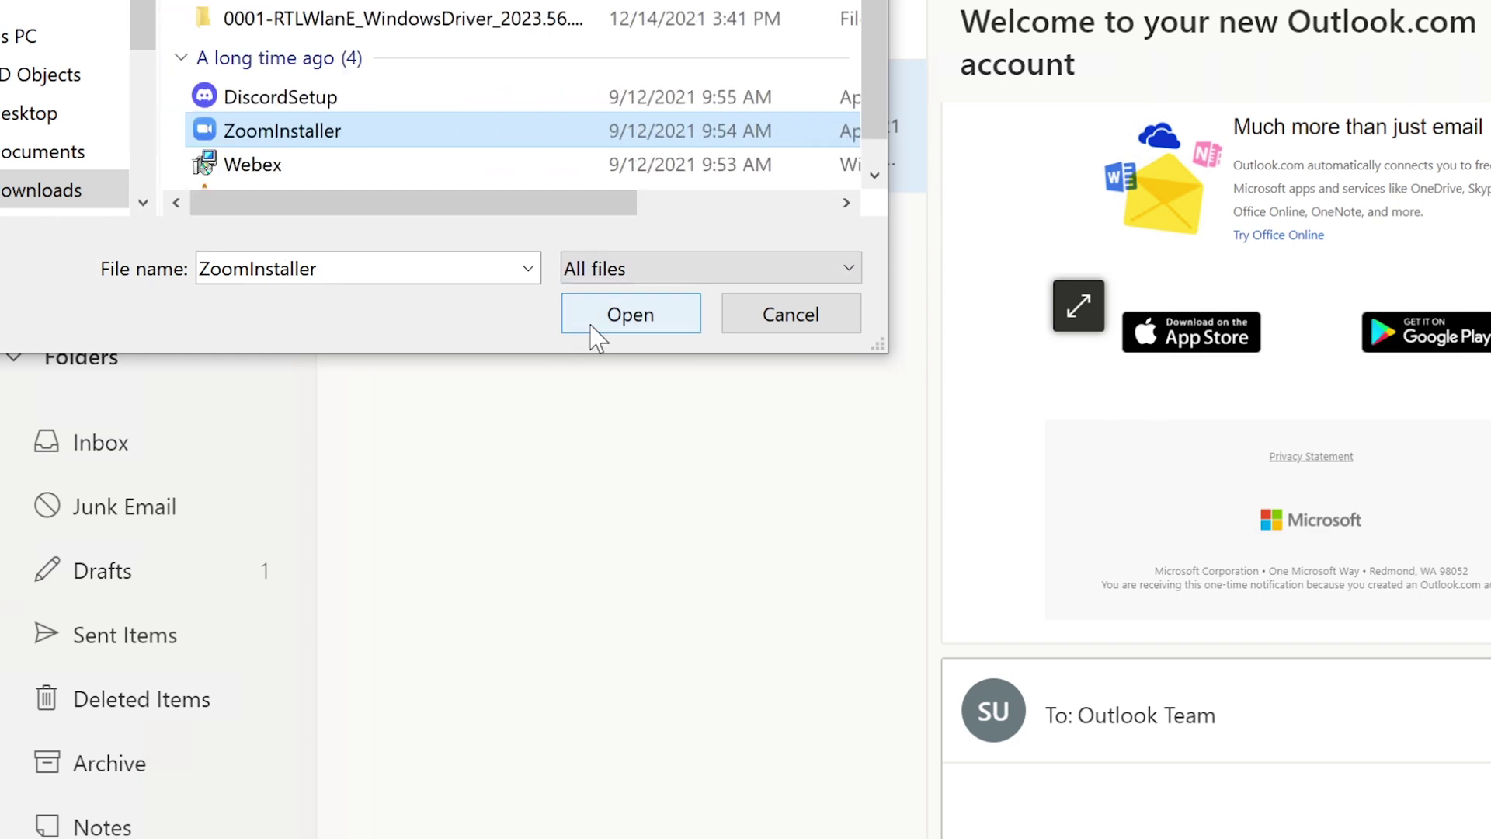
{"action": "left_click", "coordinate": [593, 330]}
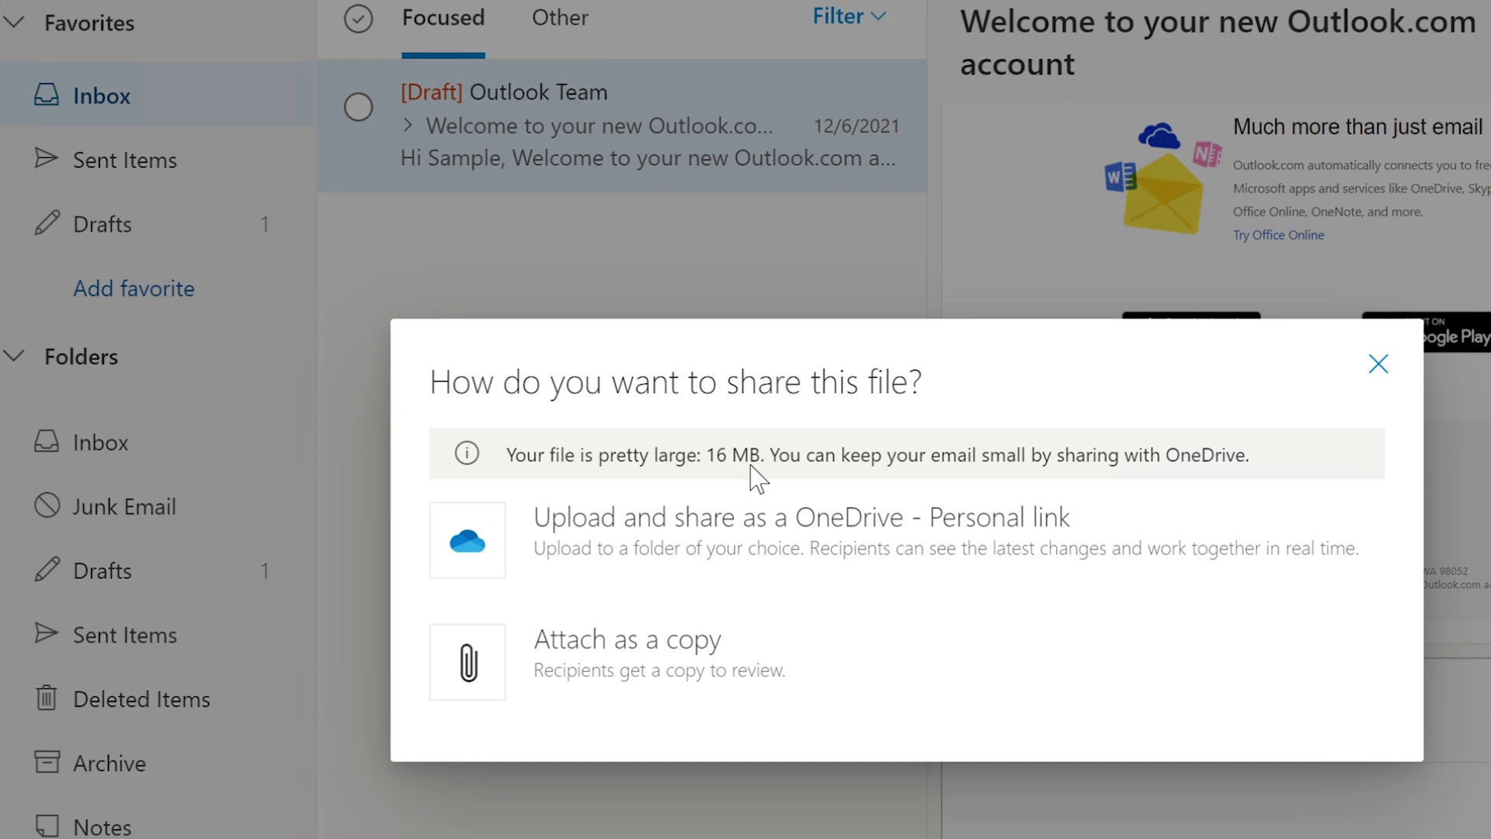
- Attach ZoomInstaller.exe as a copy and check its attachment menu without removing it
{"action": "left_click", "coordinate": [672, 673]}
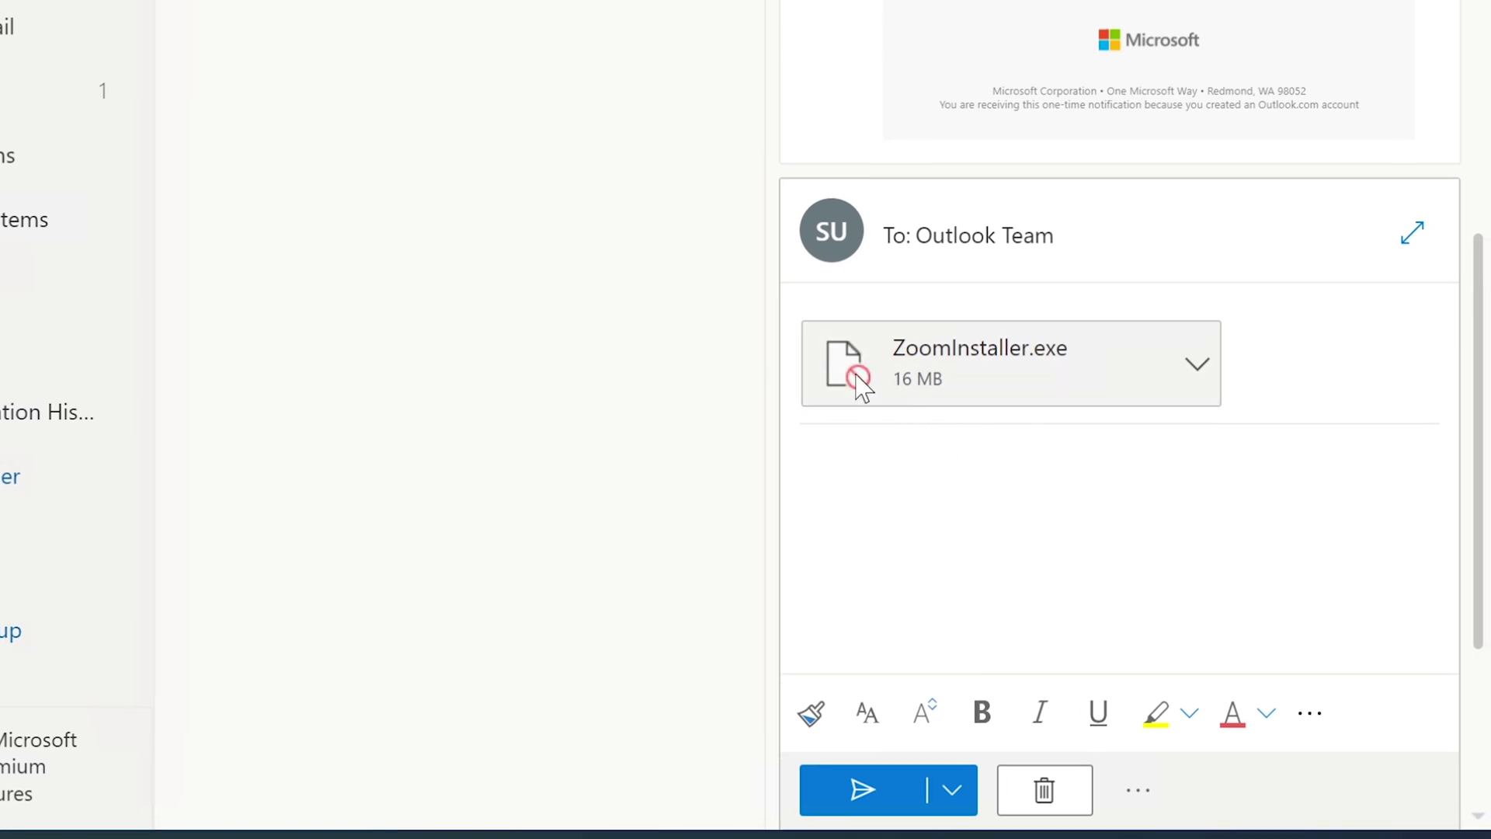
{"action": "left_click", "coordinate": [1196, 363]}
{"action": "left_click", "coordinate": [849, 450]}
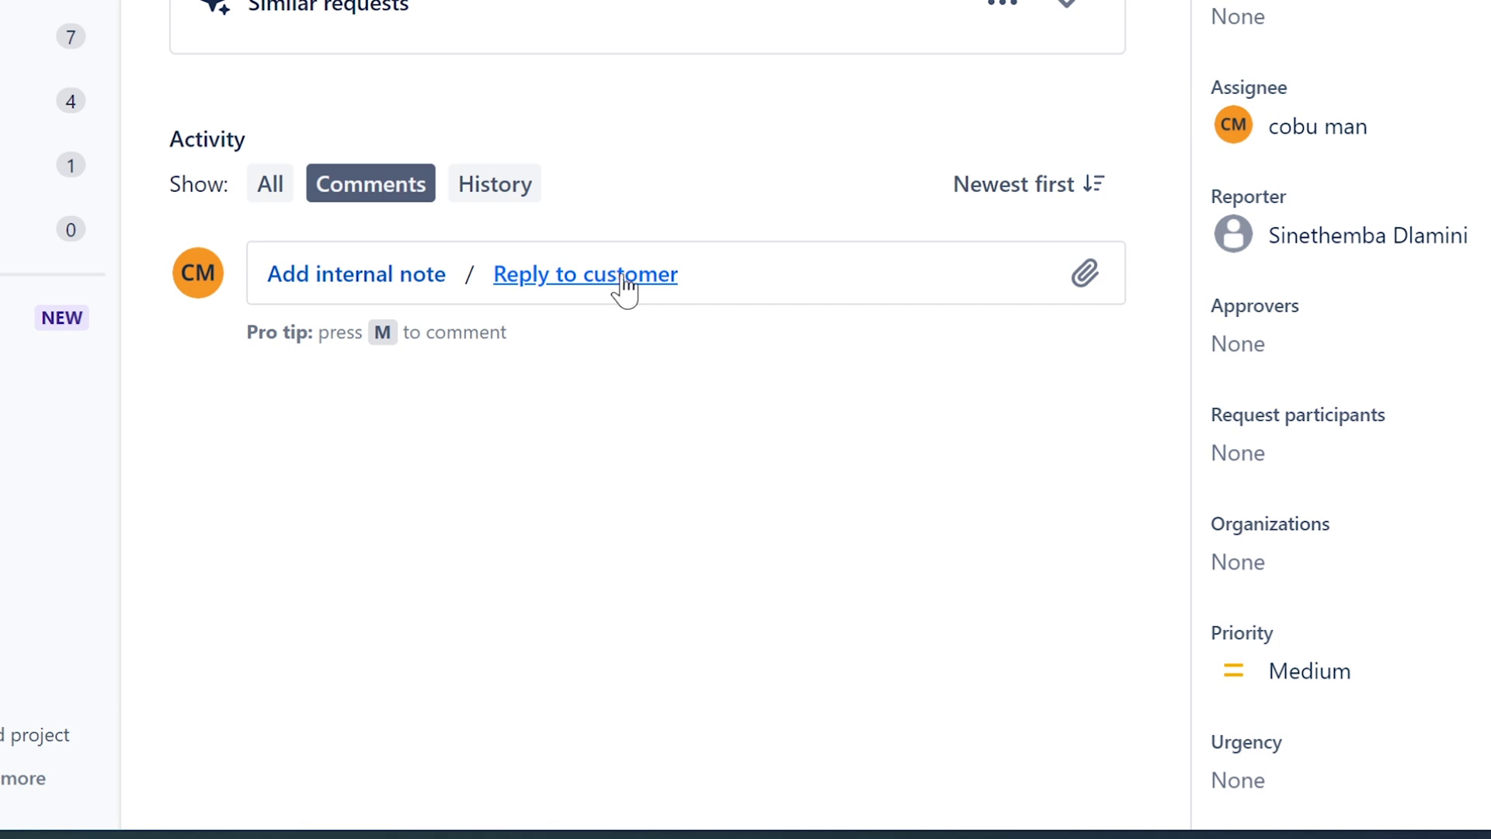
- Write the customer reply: large files need too much server processing power, by design, with a sign-off
{"action": "left_click", "coordinate": [625, 284]}
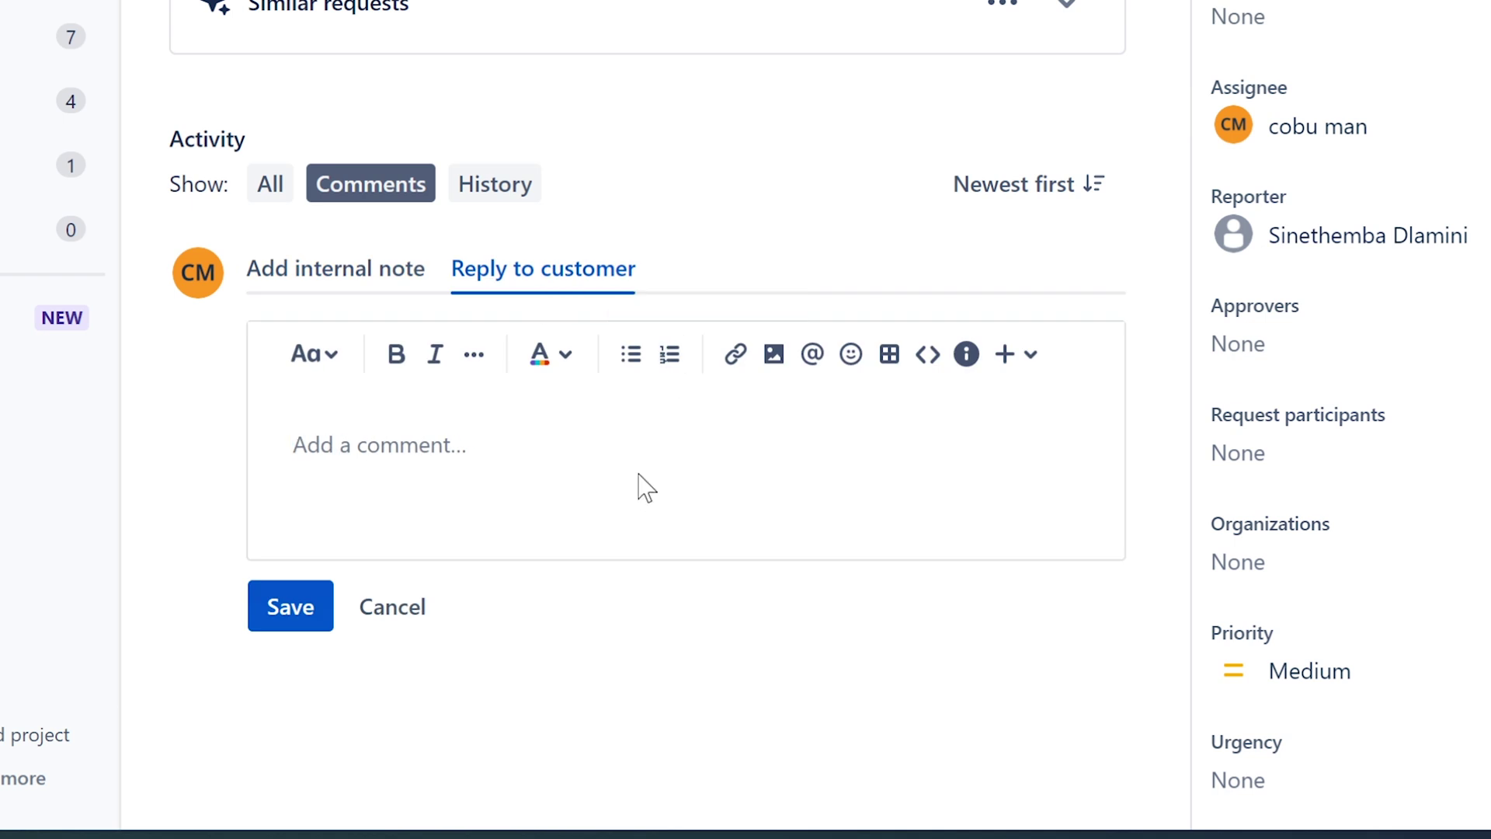
{"action": "type", "text": "The reas"}
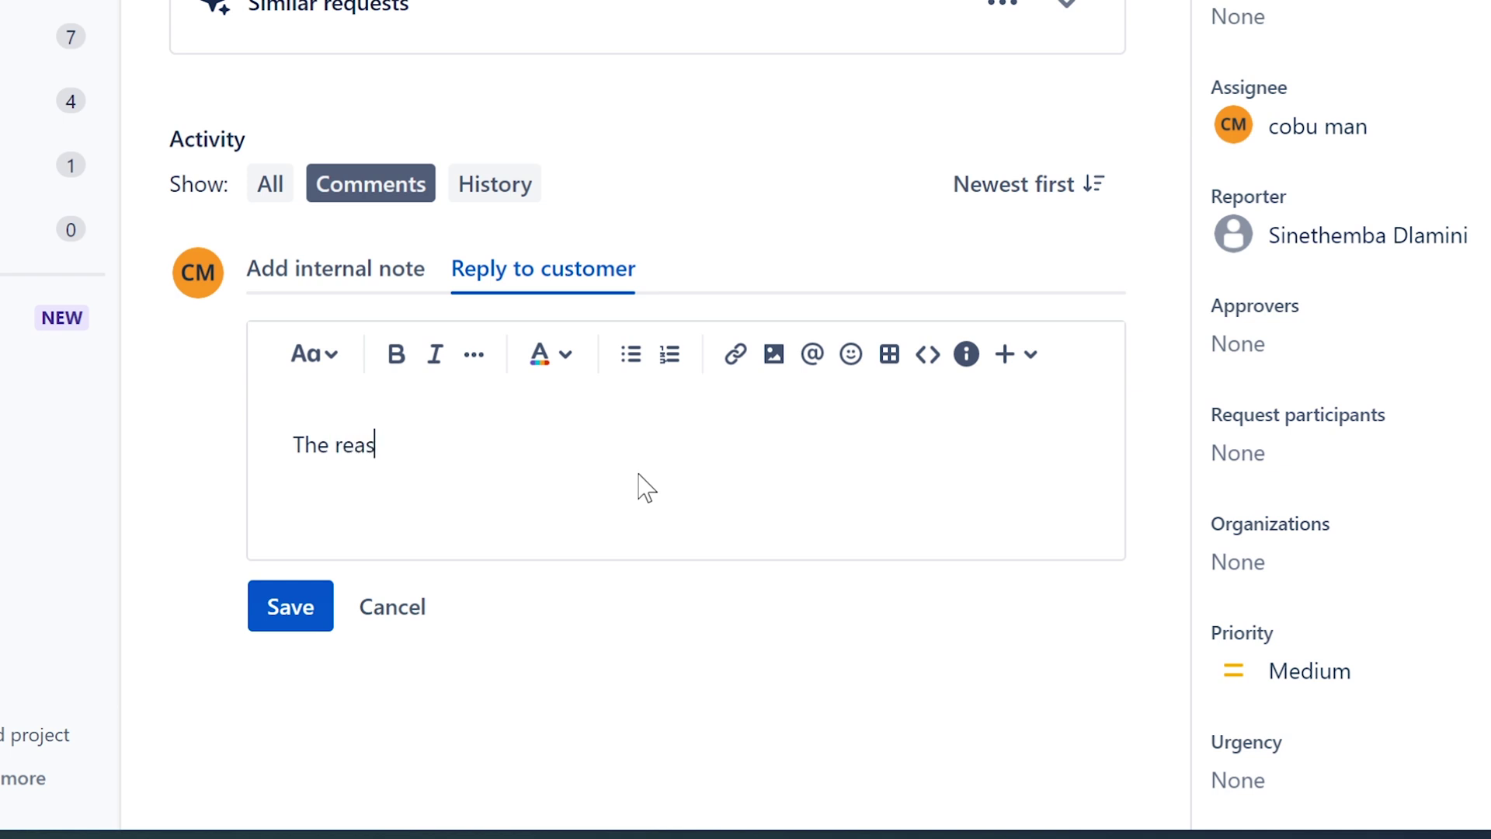
{"action": "type", "text": "on why you can"}
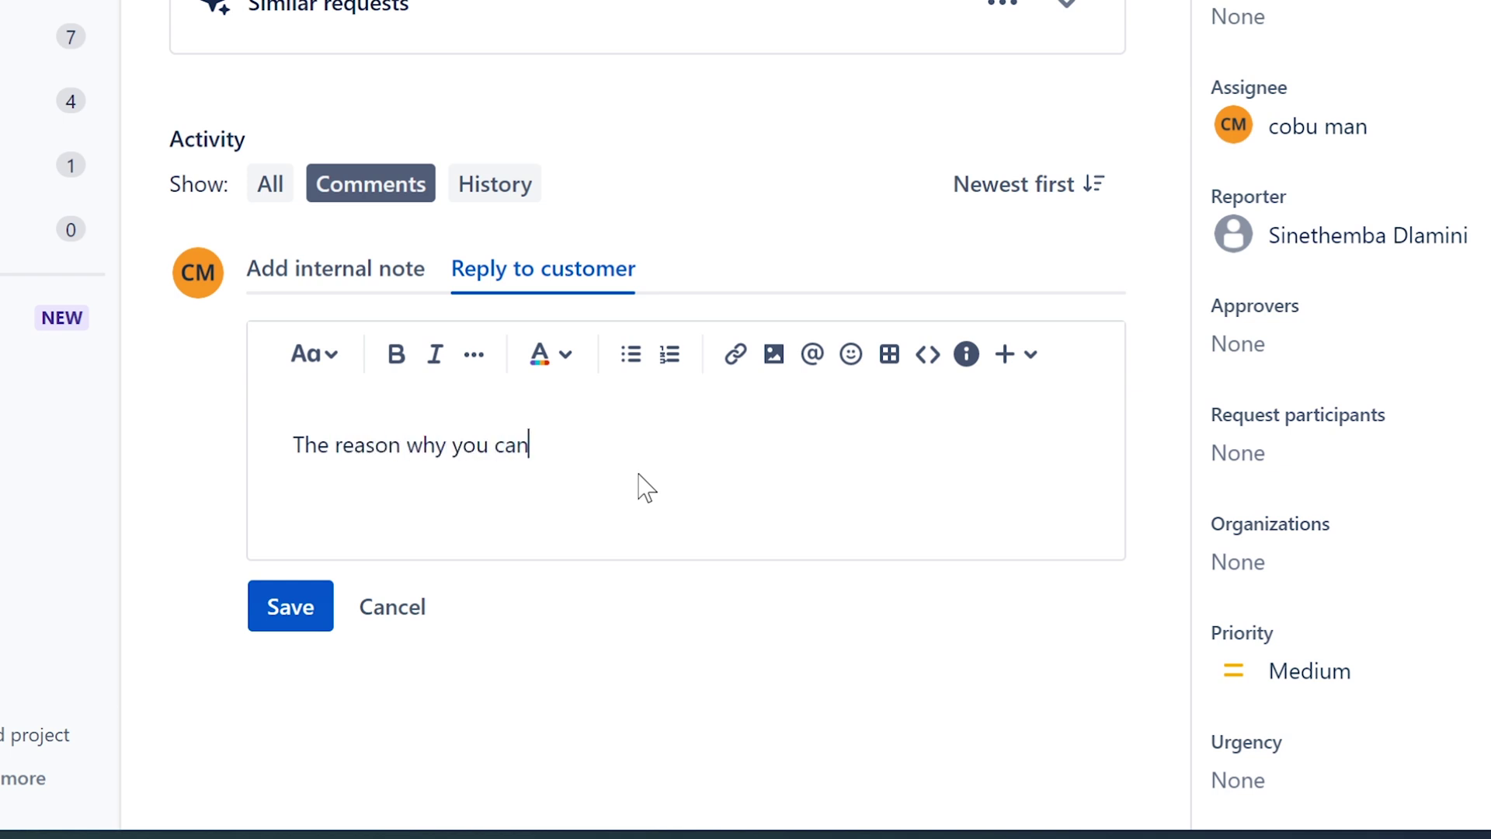
{"action": "type", "text": "'t send r"}
{"action": "key", "text": "BackSpace"}
{"action": "type", "text": "large files "}
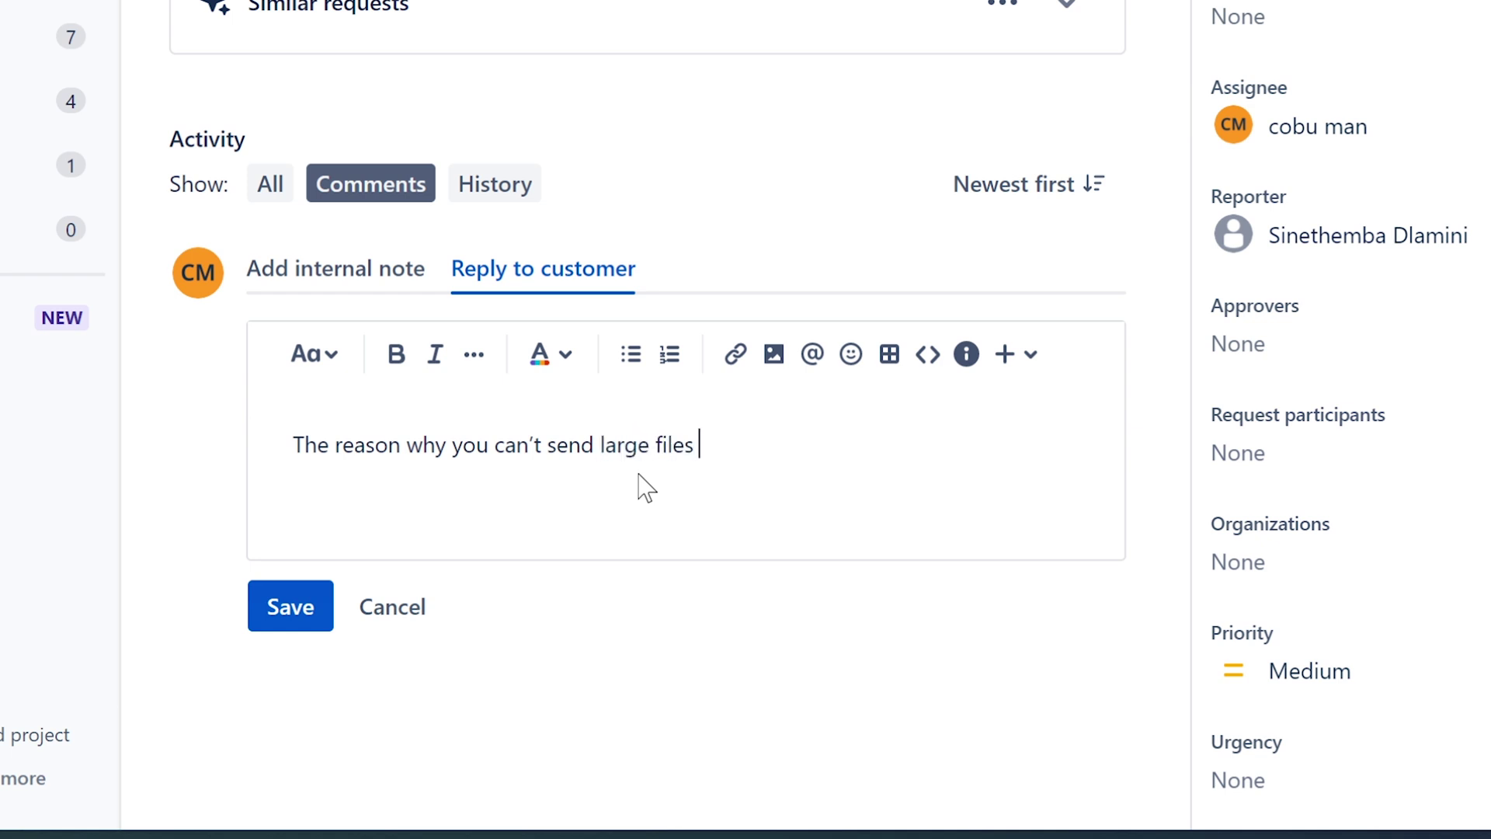
{"action": "type", "text": "is related to email ser"}
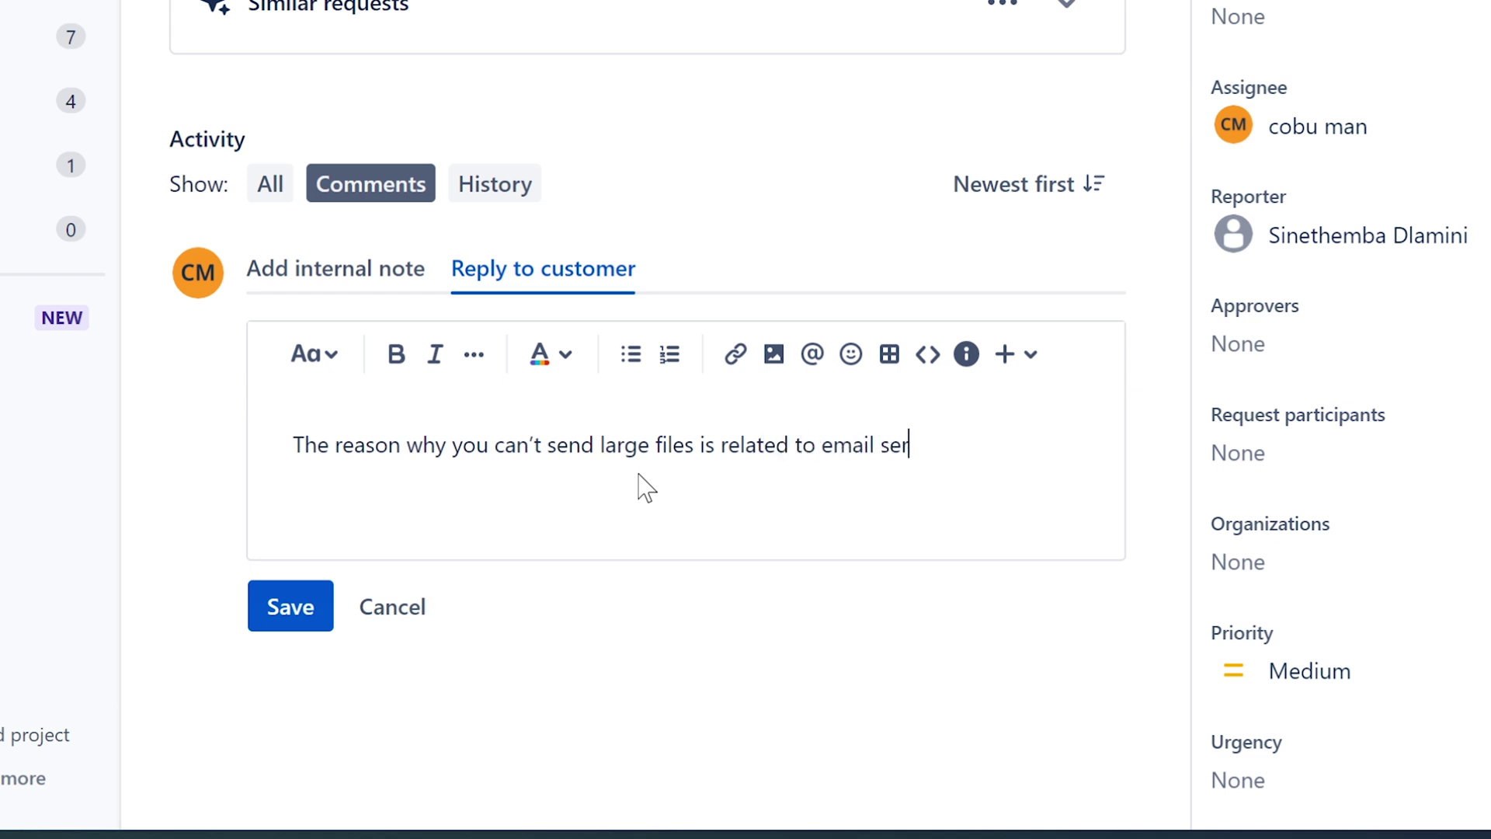
{"action": "type", "text": "ver not able "}
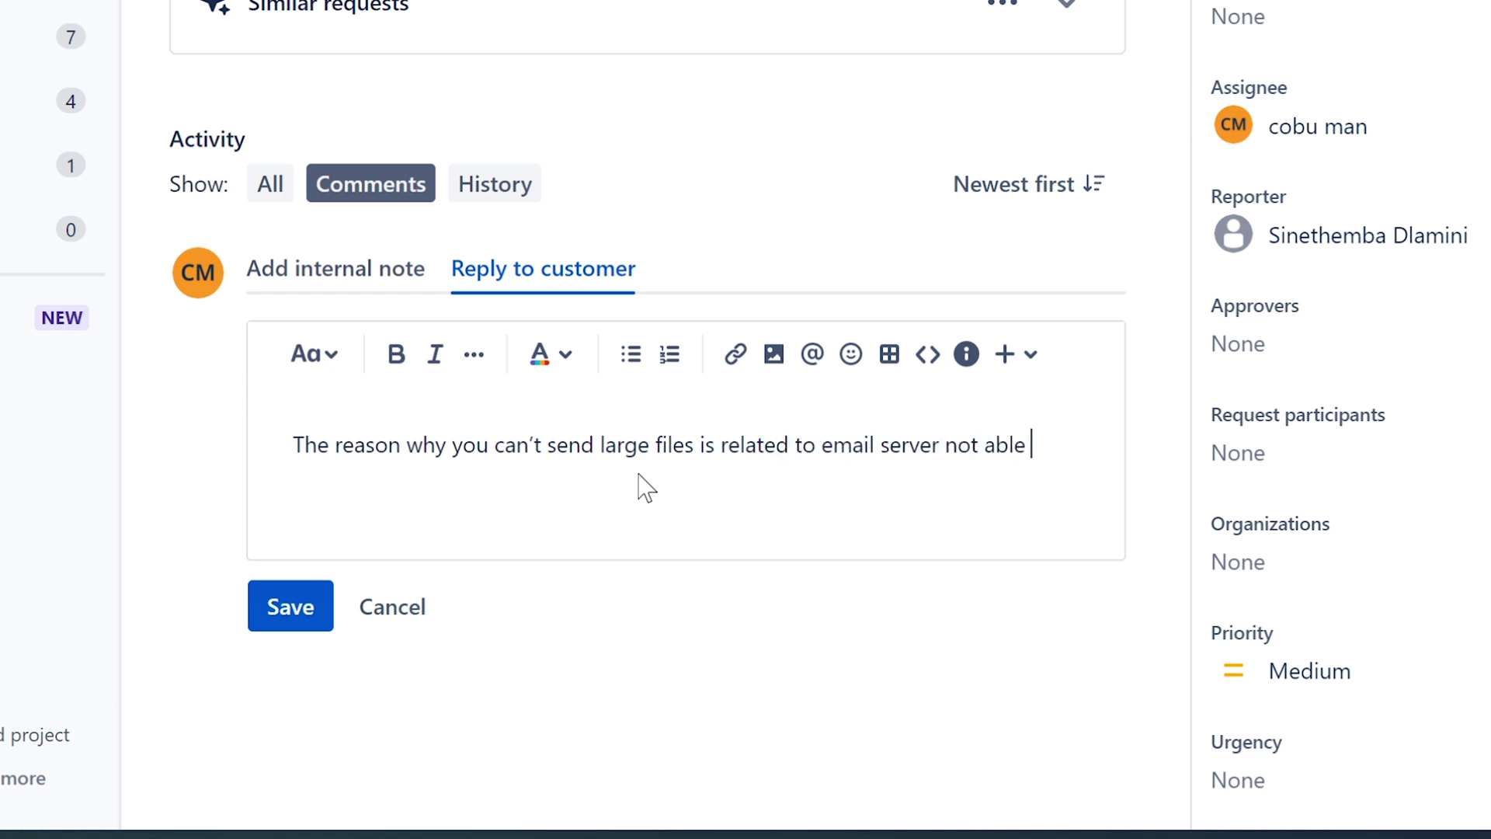
{"action": "type", "text": "to handle"}
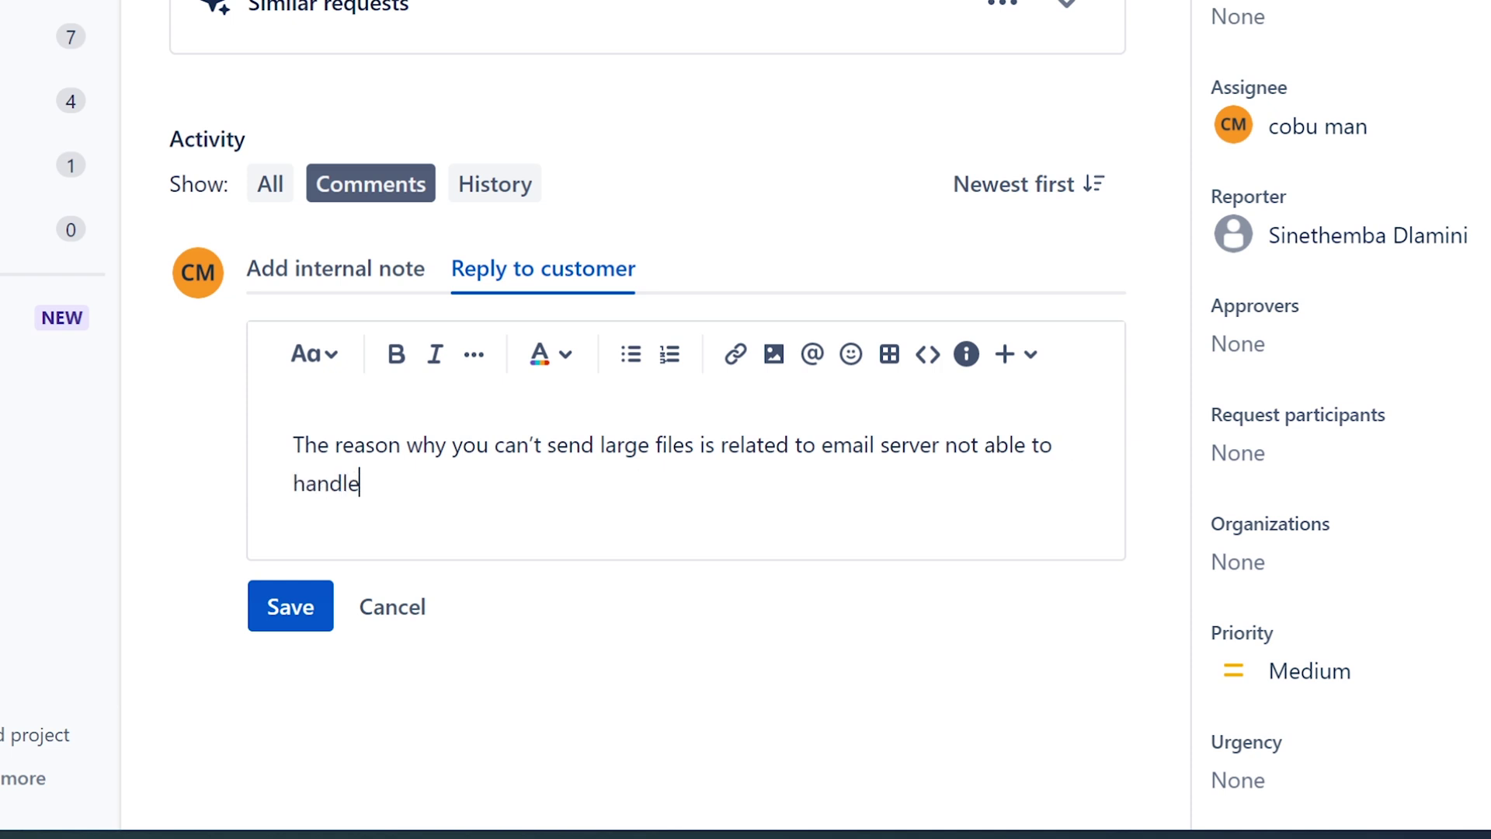
{"action": "type", "text": "/process the request"}
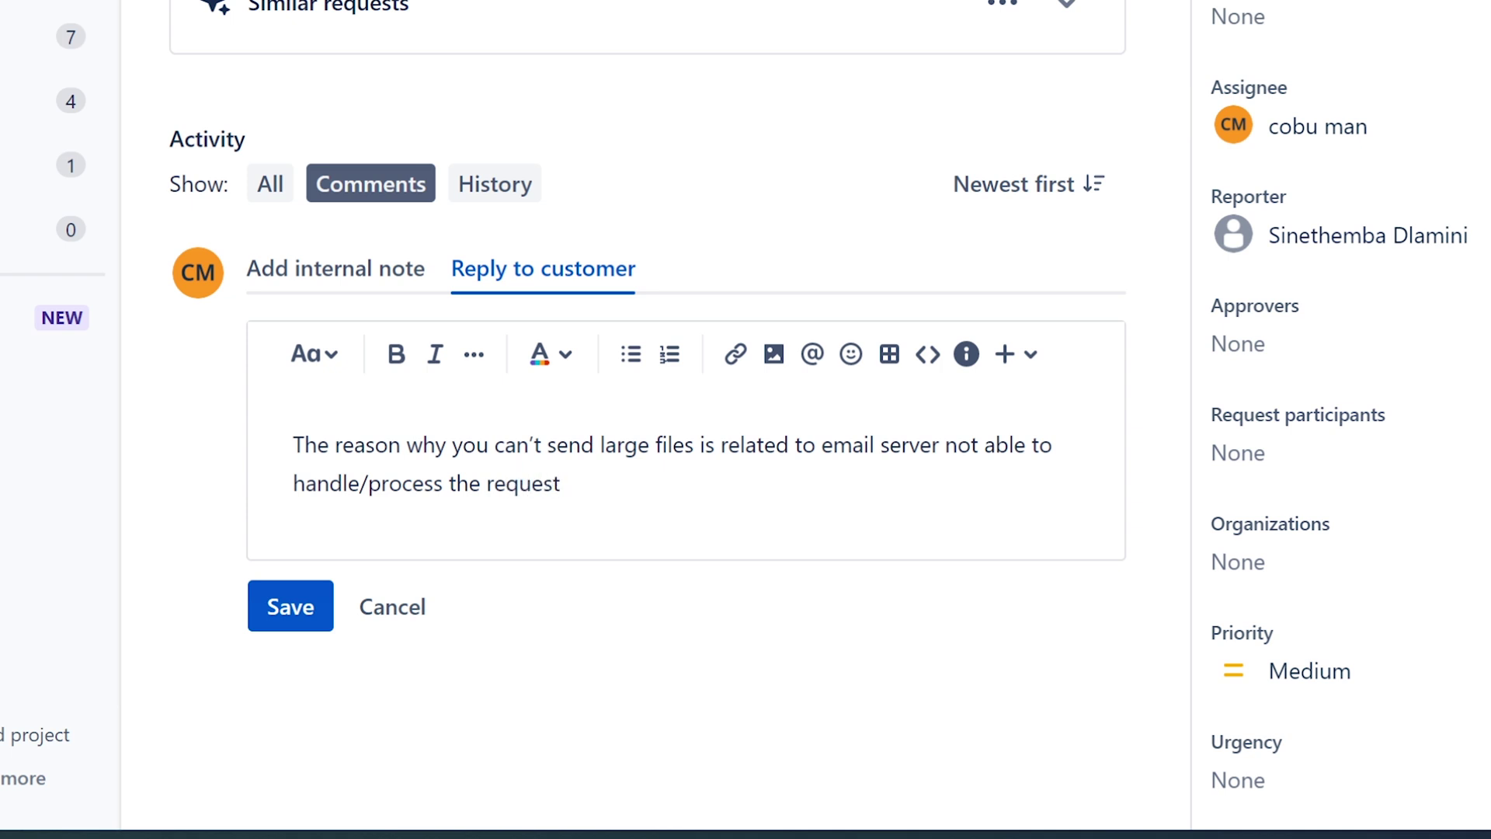
{"action": "type", "text": "s"}
{"action": "key", "text": "BackSpace"}
{"action": "key", "text": "BackSpace"}
{"action": "key", "text": "BackSpace"}
{"action": "key", "text": "BackSpace"}
{"action": "key", "text": "BackSpace"}
{"action": "key", "text": "BackSpace"}
{"action": "key", "text": "BackSpace"}
{"action": "key", "text": "BackSpace"}
{"action": "key", "text": "BackSpace"}
{"action": "key", "text": "BackSpace"}
{"action": "key", "text": "BackSpace"}
{"action": "key", "text": "BackSpace"}
{"action": "key", "text": "BackSpace"}
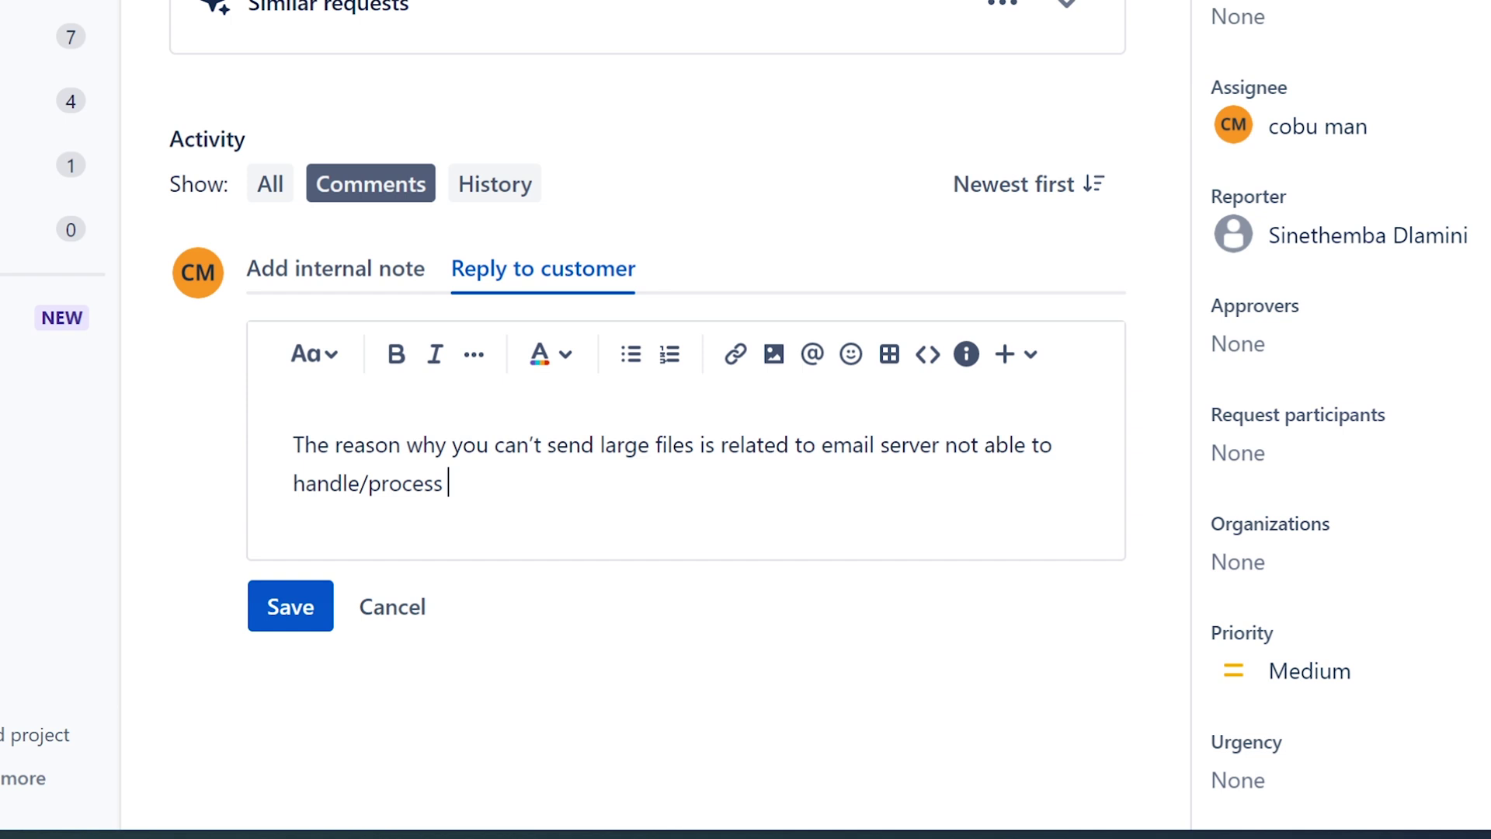
{"action": "type", "text": "files of that size. I"}
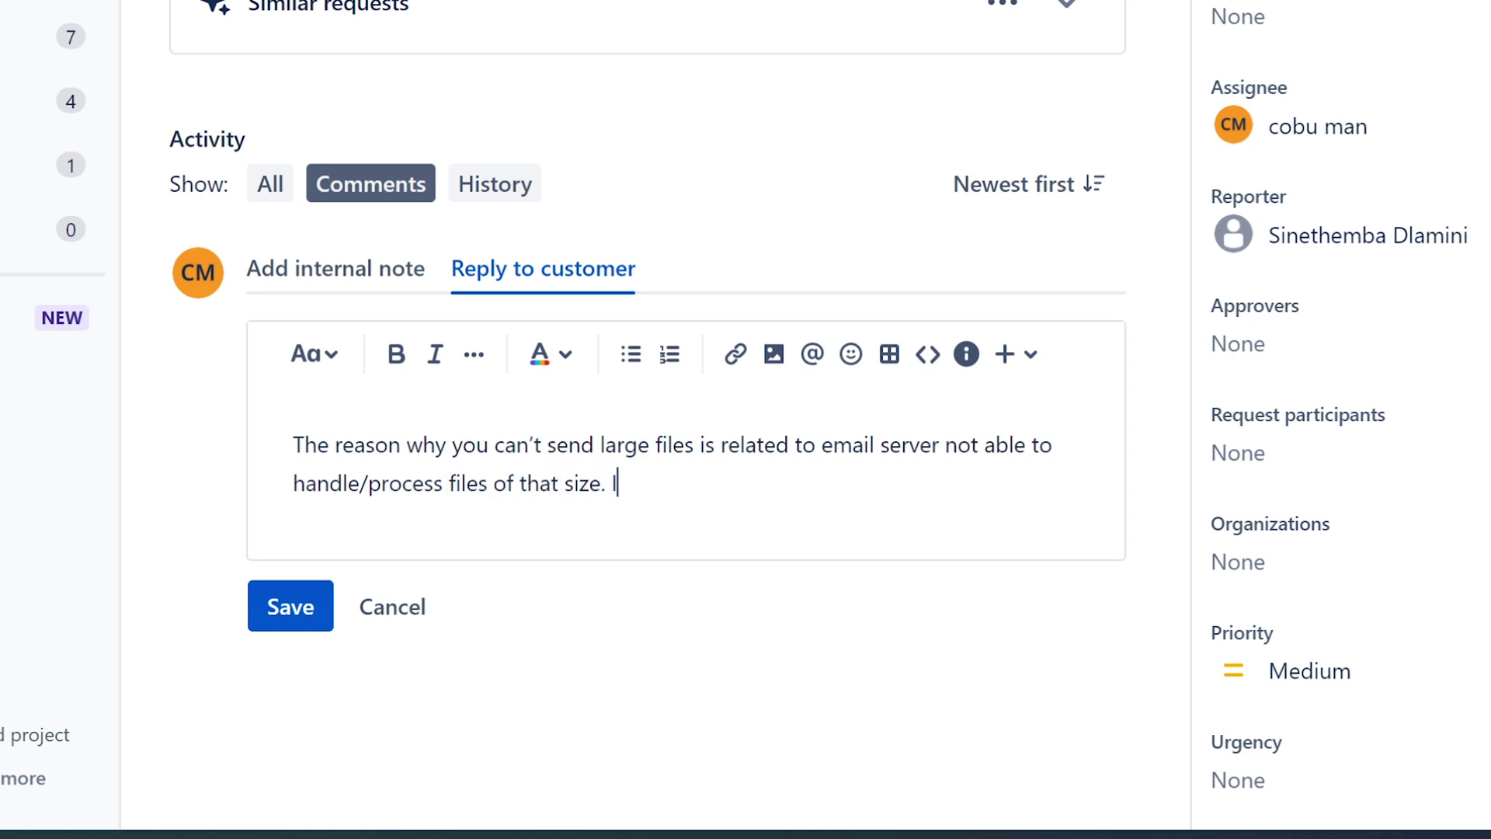
{"action": "type", "text": "t would take up"}
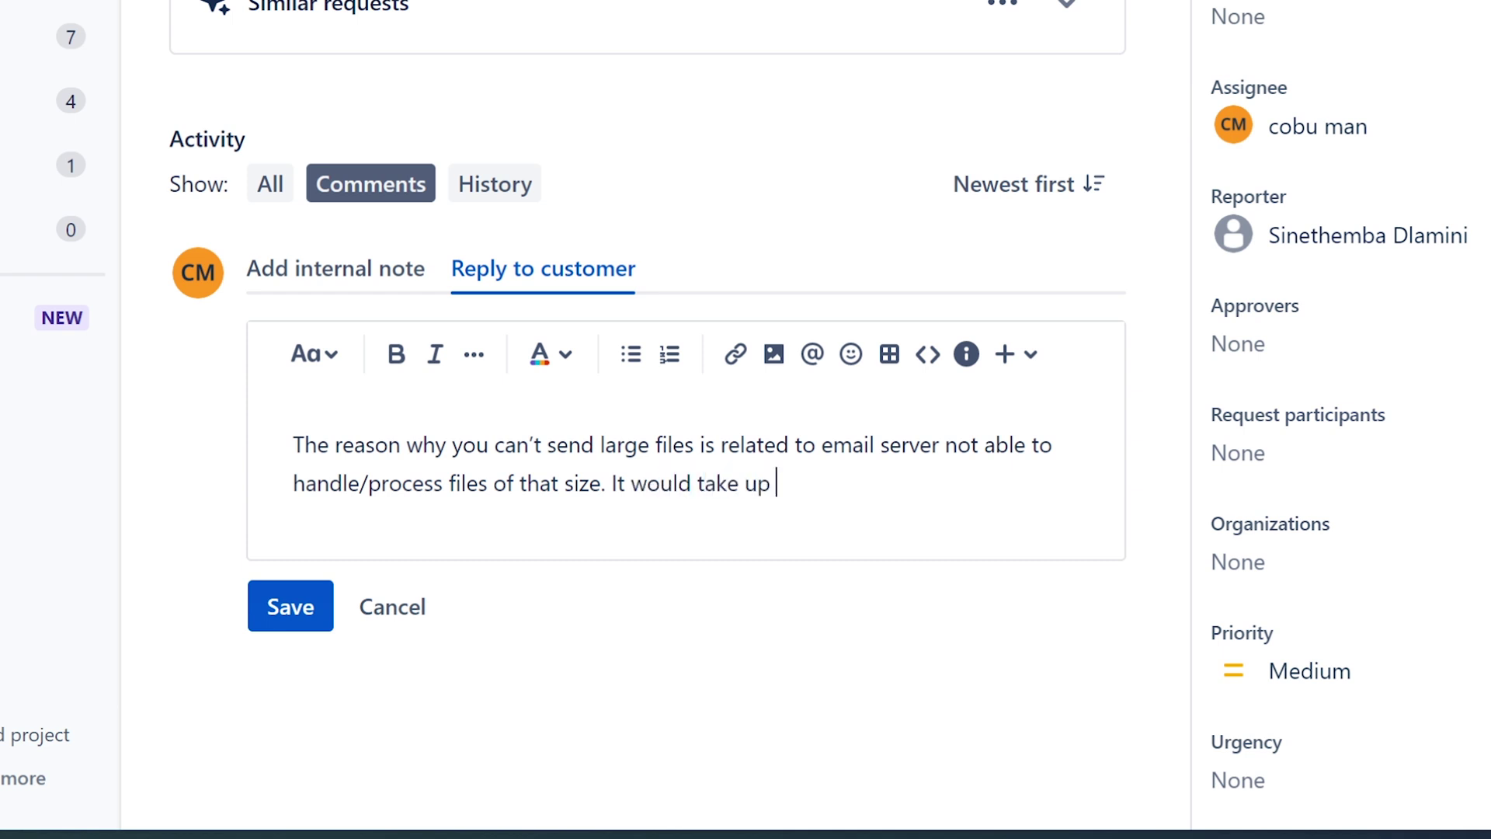
{"action": "type", "text": " too much of process"}
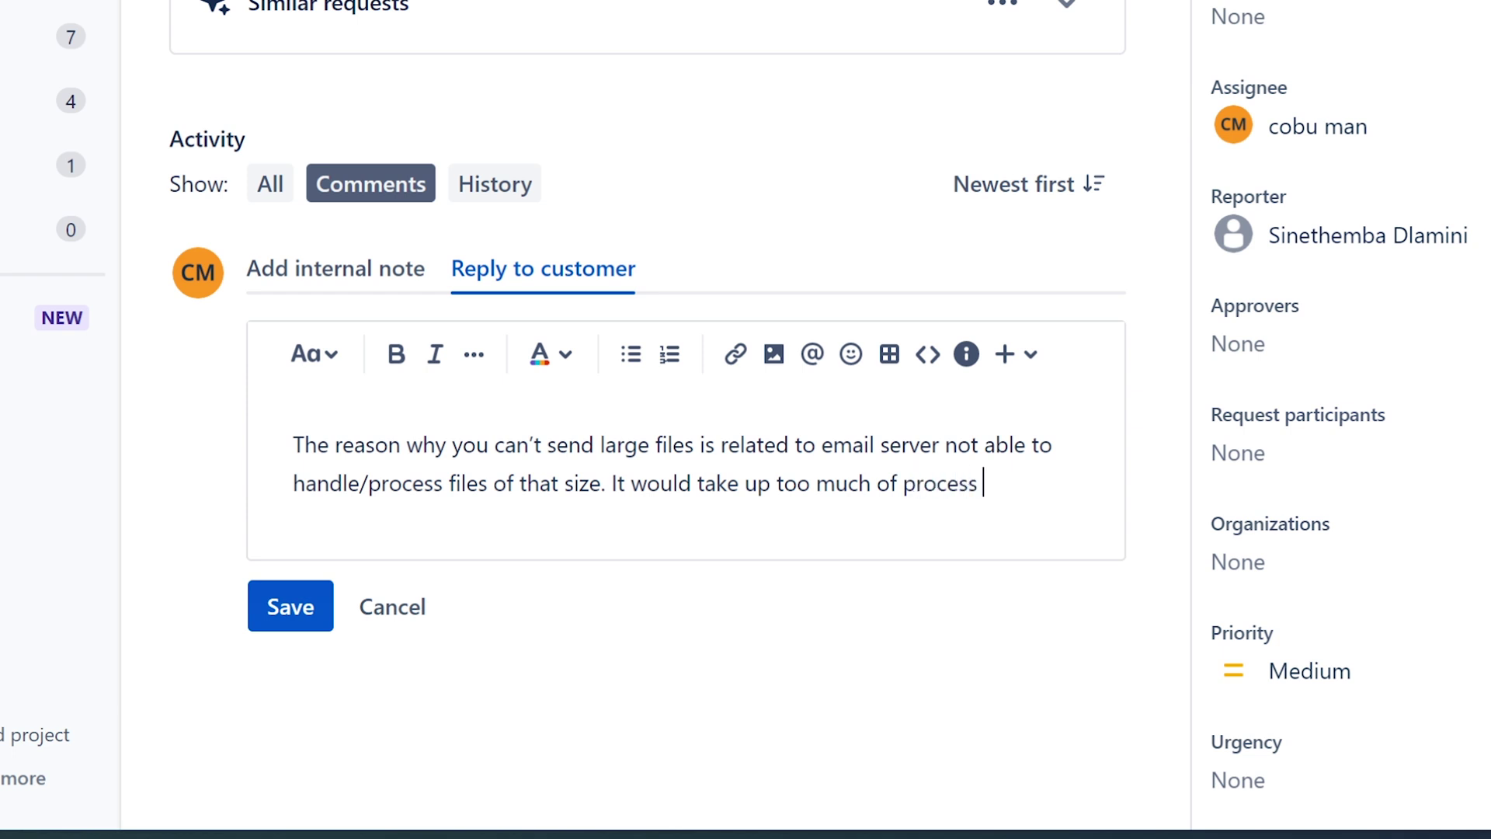
{"action": "key", "text": "BackSpace"}
{"action": "type", "text": "ing power on the s"}
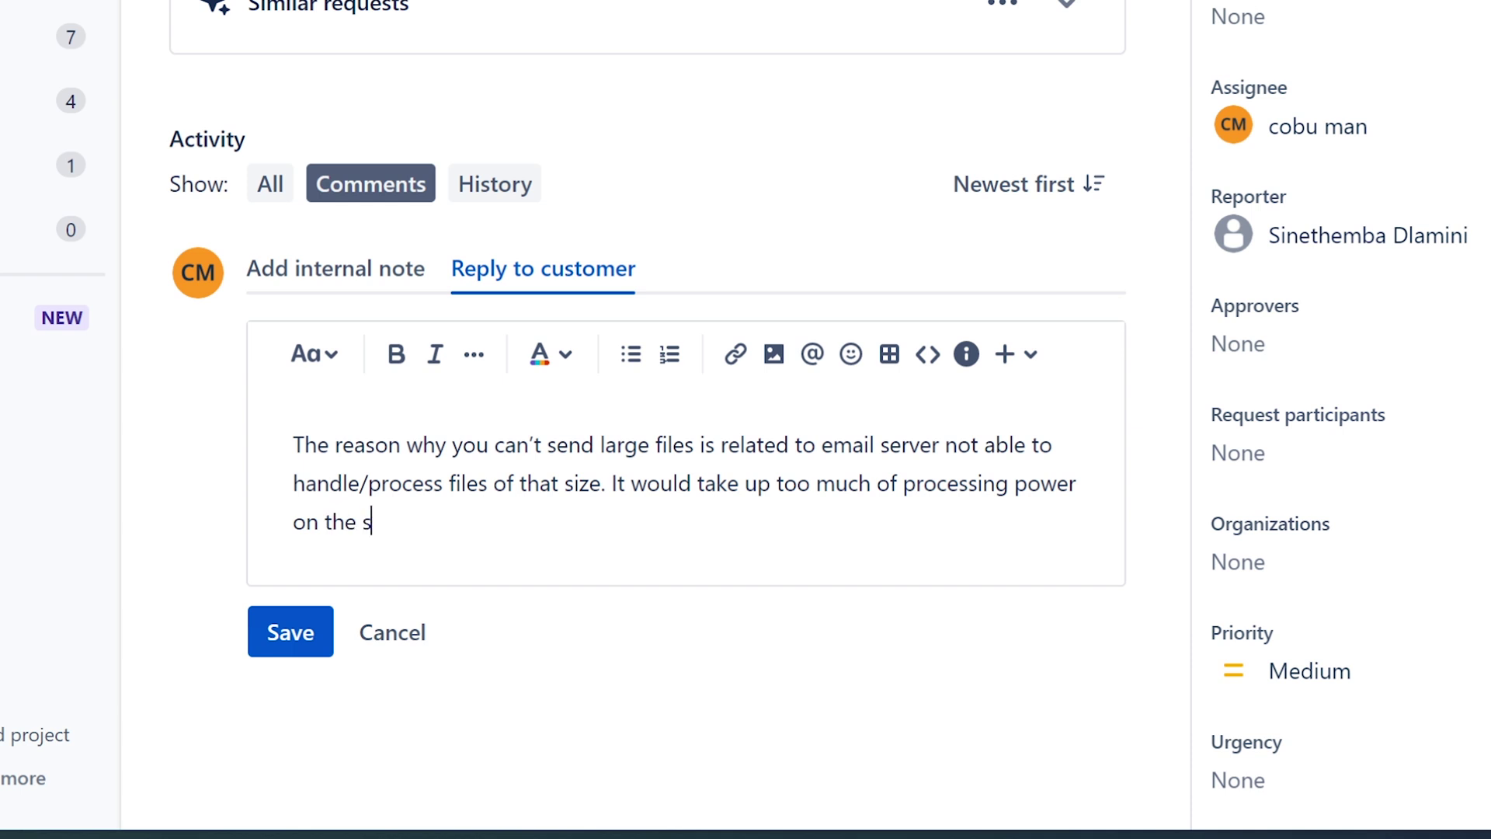
{"action": "type", "text": "erver level. This s"}
{"action": "key", "text": "BackSpace"}
{"action": "type", "text": "is"}
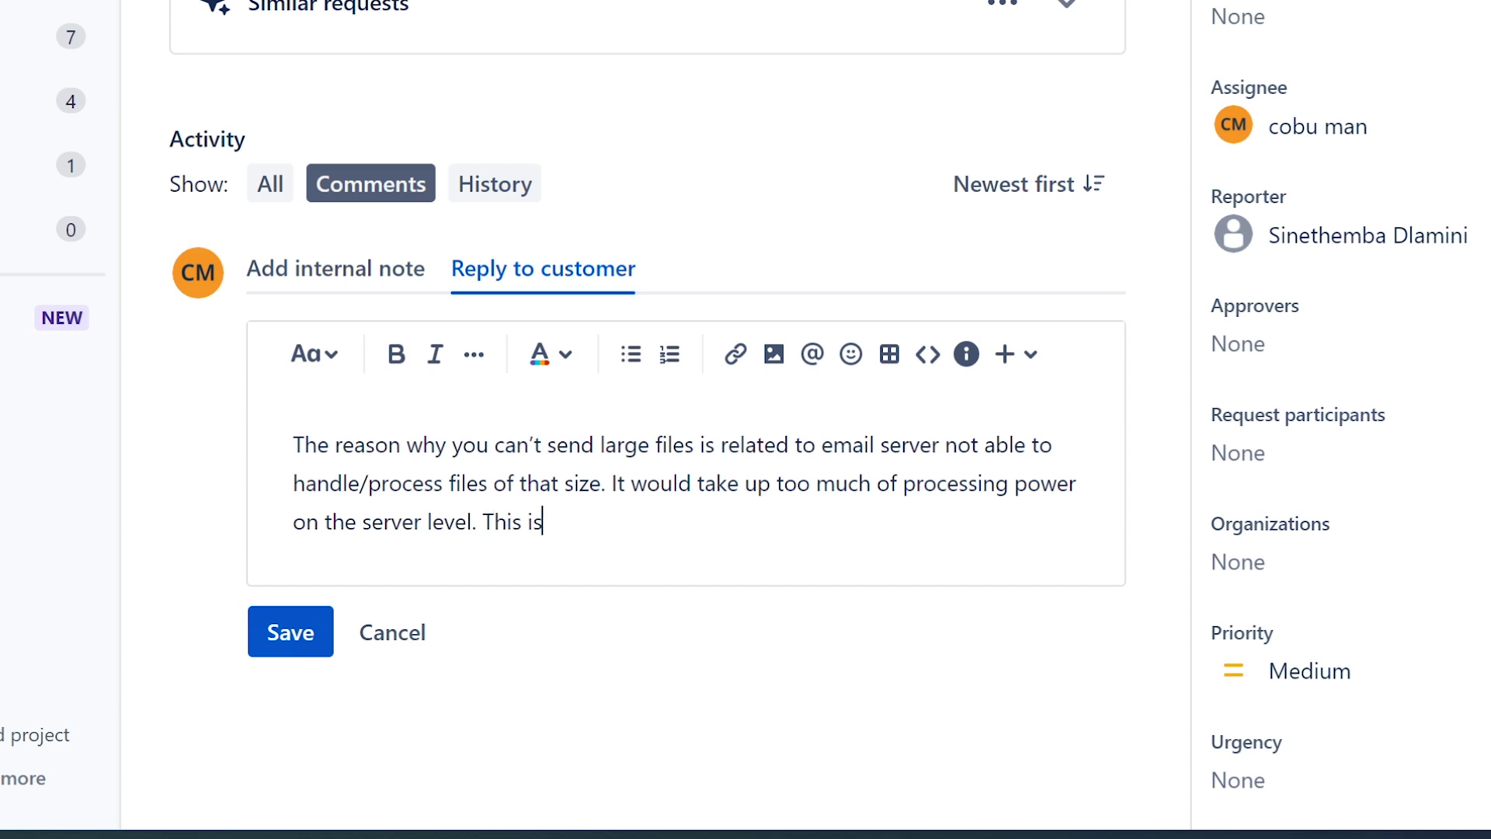
{"action": "type", "text": " by design"}
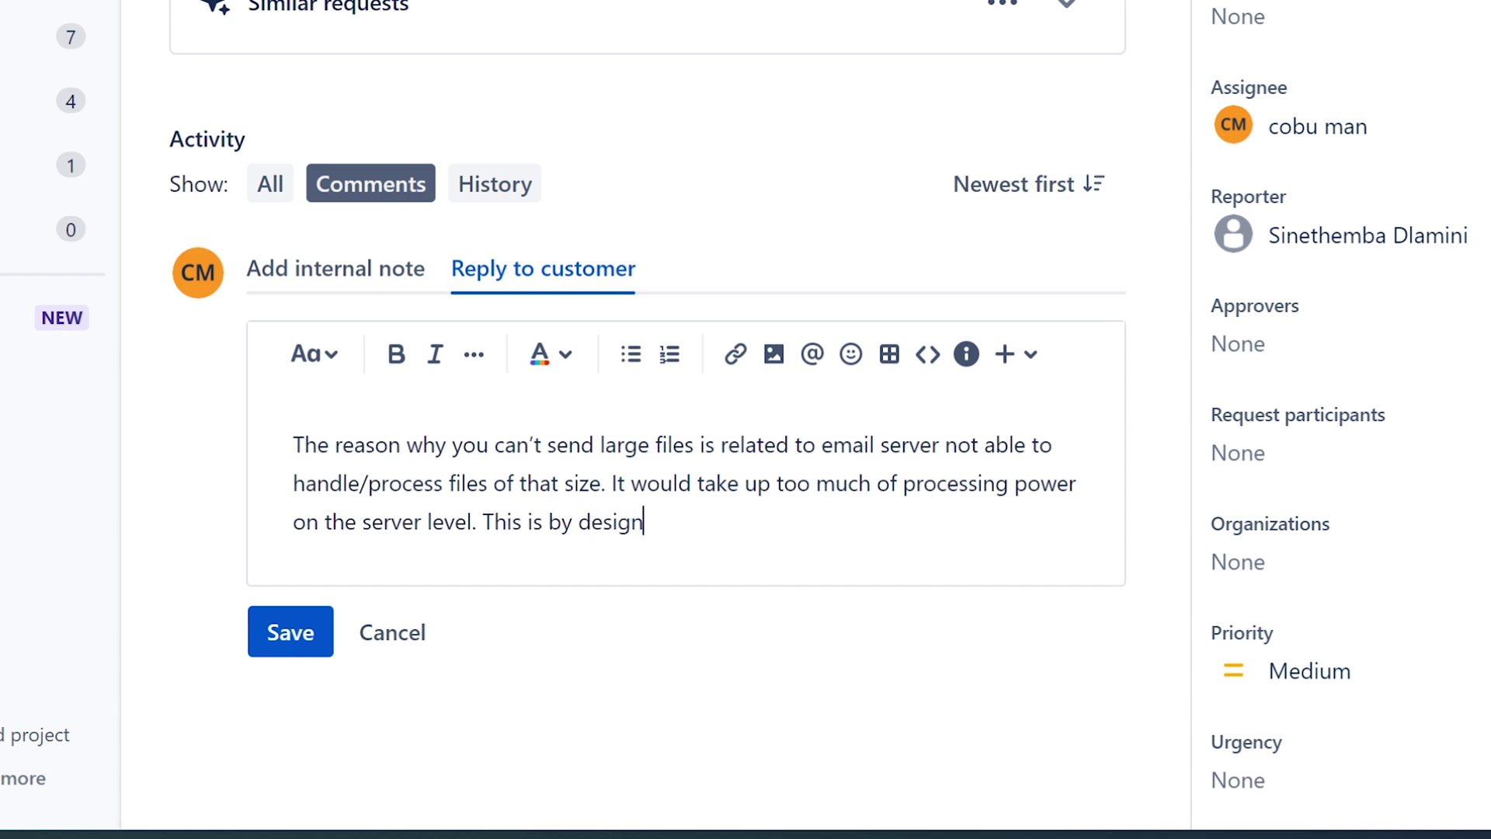
{"action": "type", "text": " and can't be changed"}
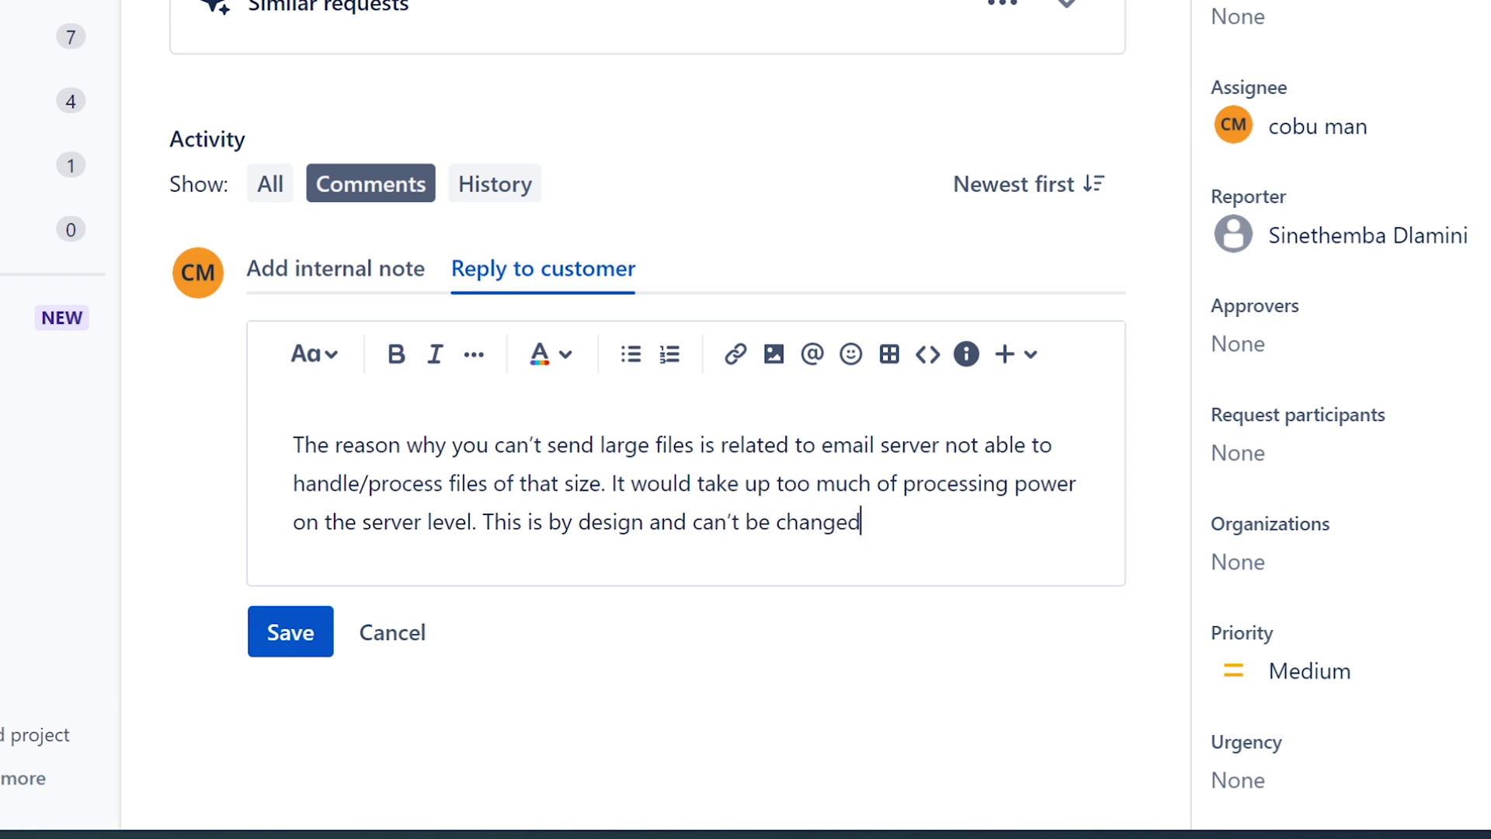
{"action": "type", "text": ". Ervin"}
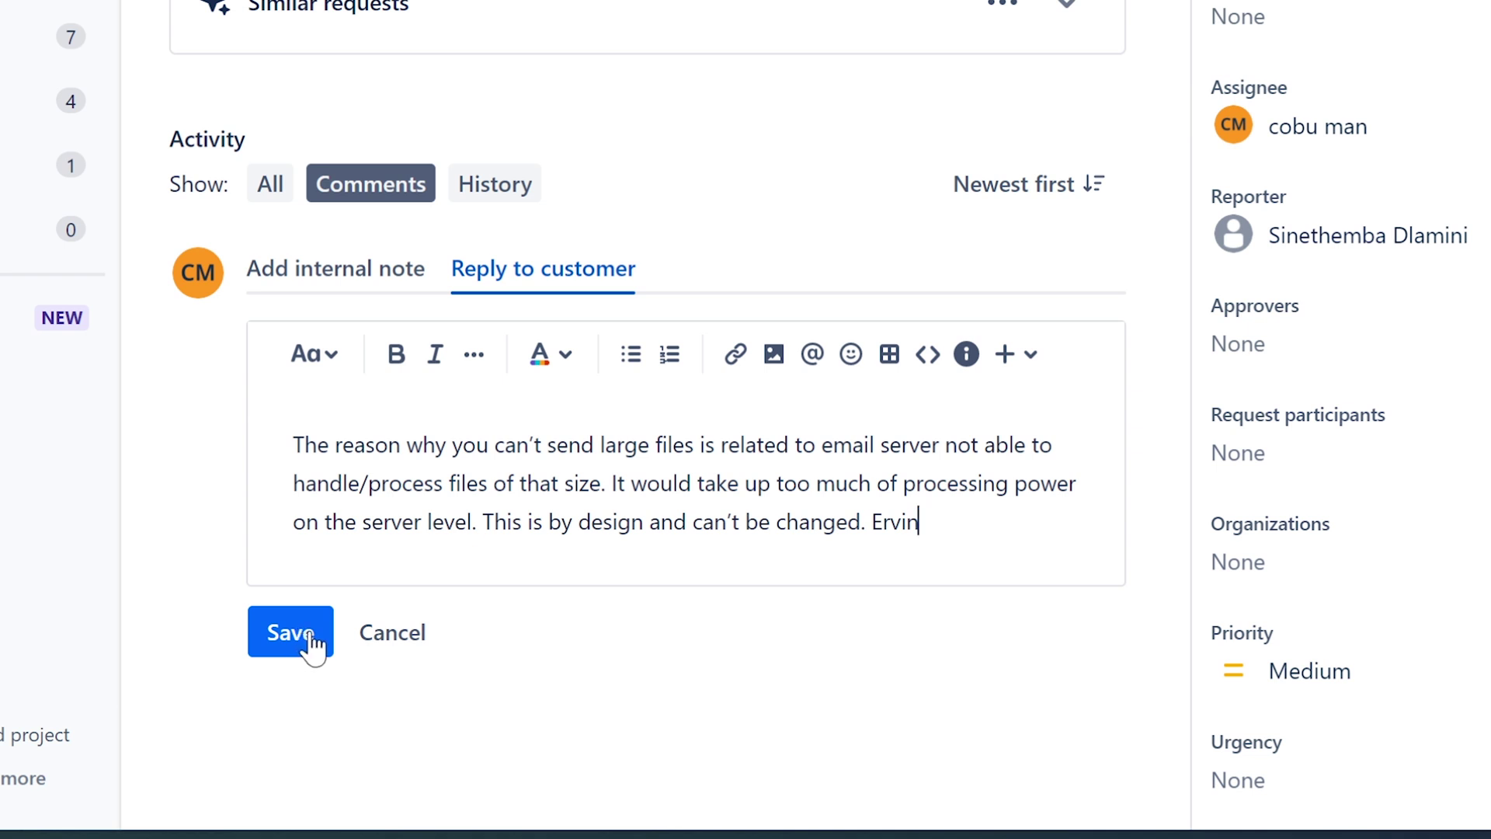
- Post the reply, mark the Outlook emails blocked request Complete, and return to All open
{"action": "left_click", "coordinate": [312, 635]}
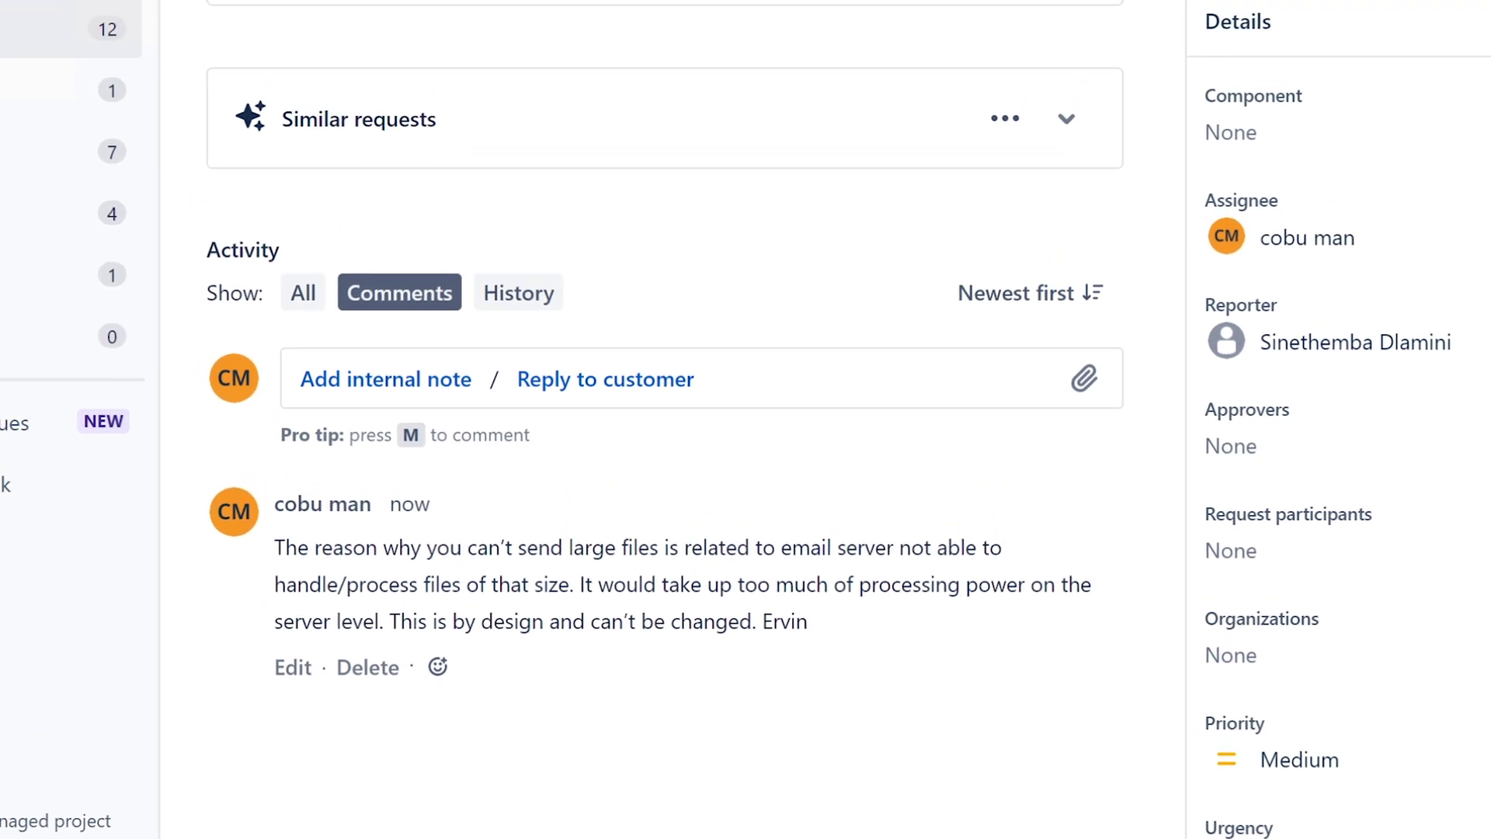
{"action": "left_click", "coordinate": [1325, 73]}
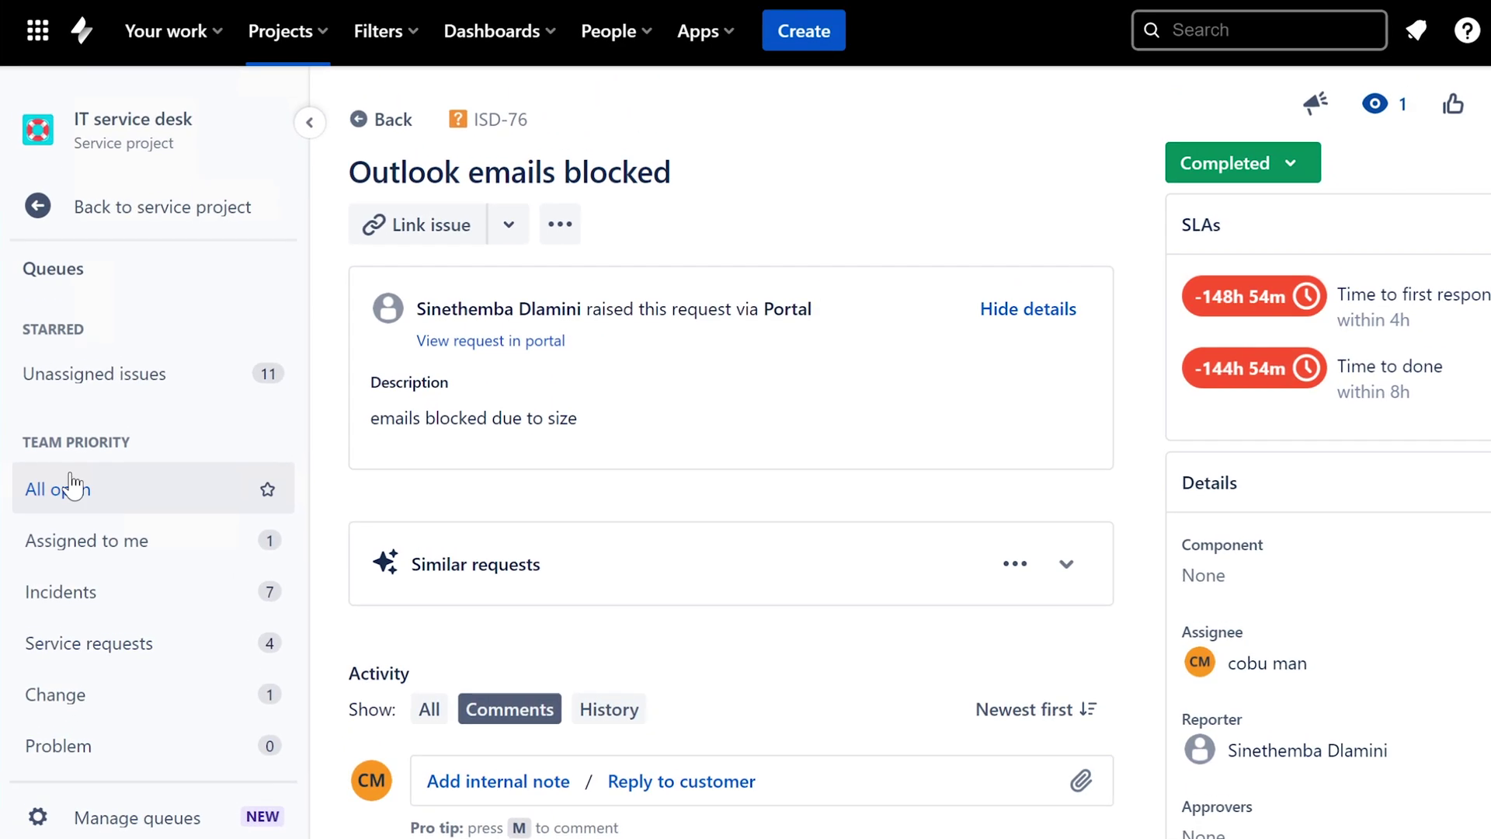
{"action": "left_click", "coordinate": [74, 488]}
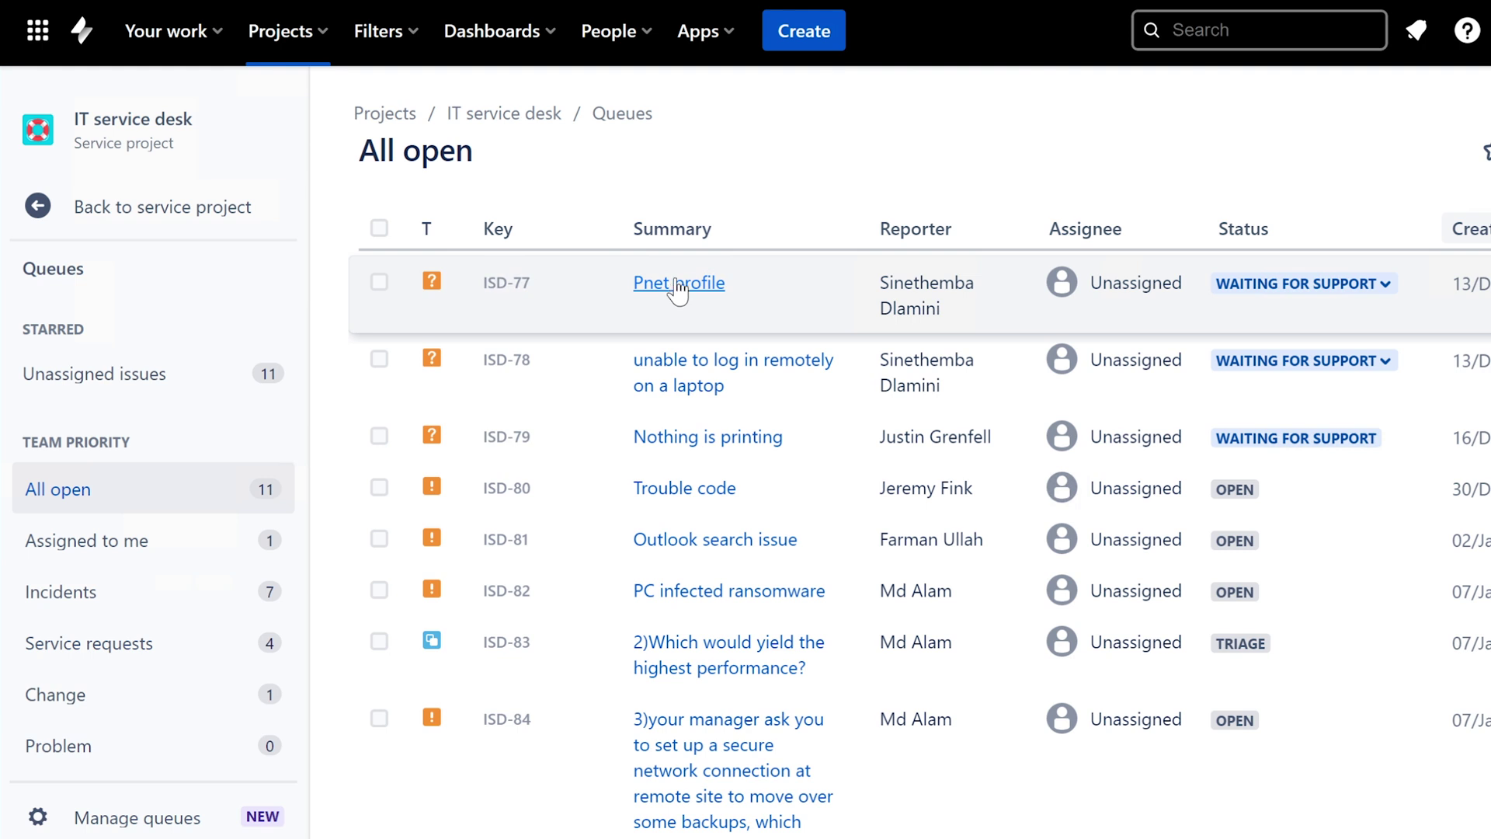
- Open the Pnet profile request, assign it to myself, and select its title text
{"action": "left_click", "coordinate": [678, 282]}
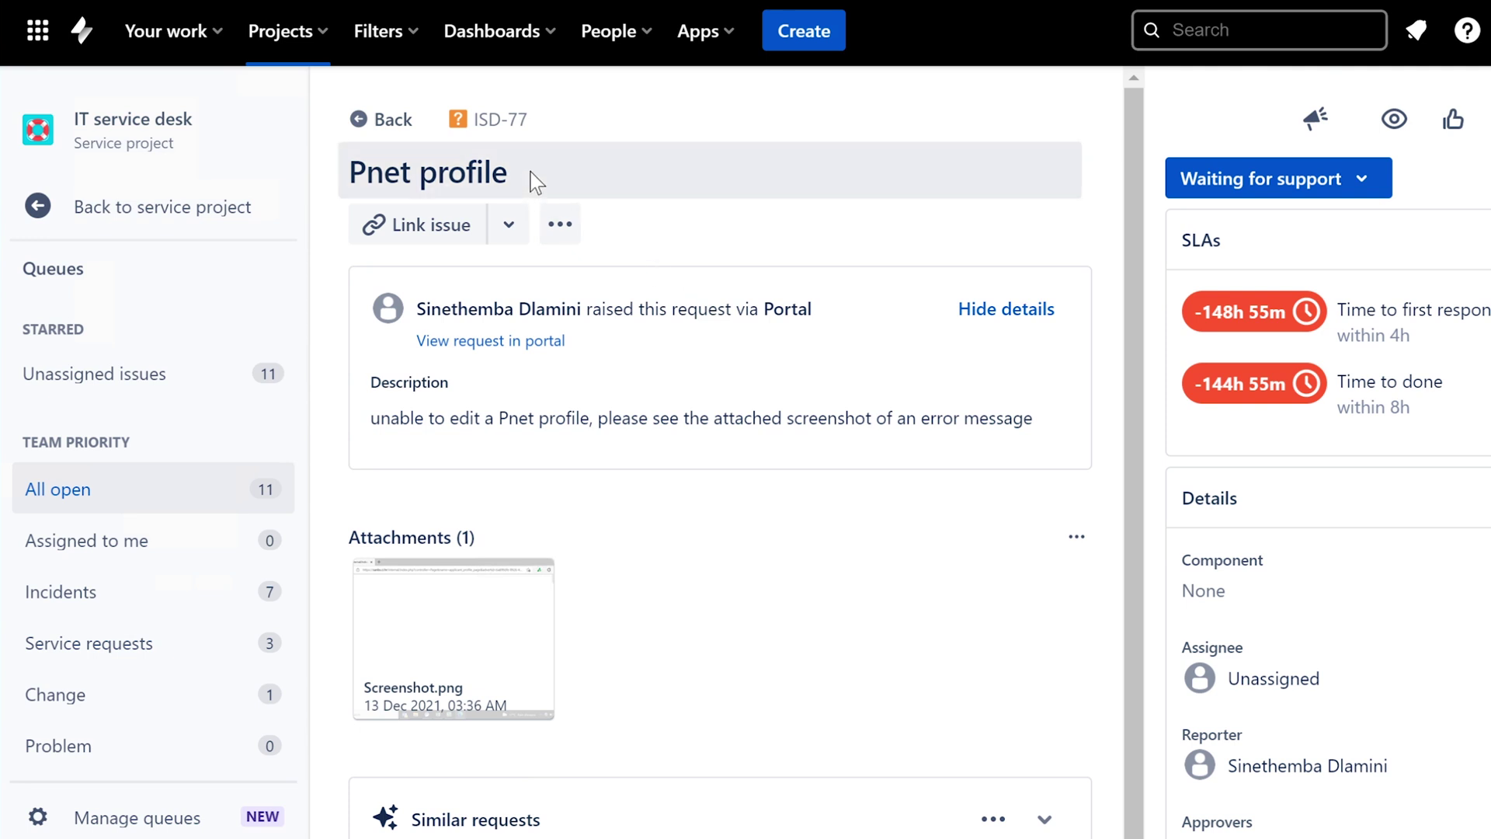
{"action": "left_click", "coordinate": [1273, 678]}
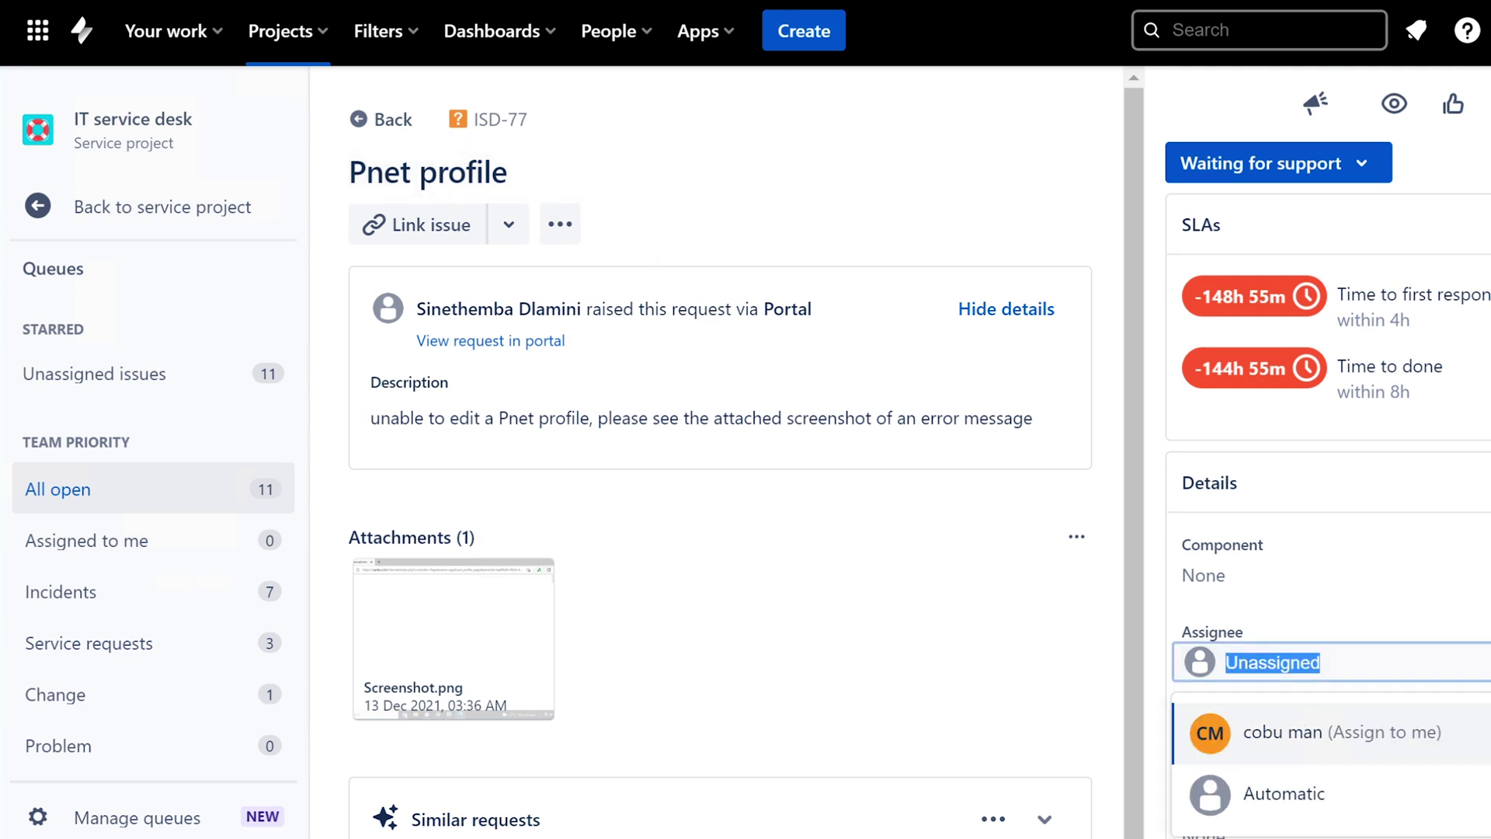
{"action": "left_click", "coordinate": [1285, 742]}
{"action": "left_click", "coordinate": [513, 171]}
{"action": "left_click_drag", "start_coordinate": [525, 172], "coordinate": [349, 172]}
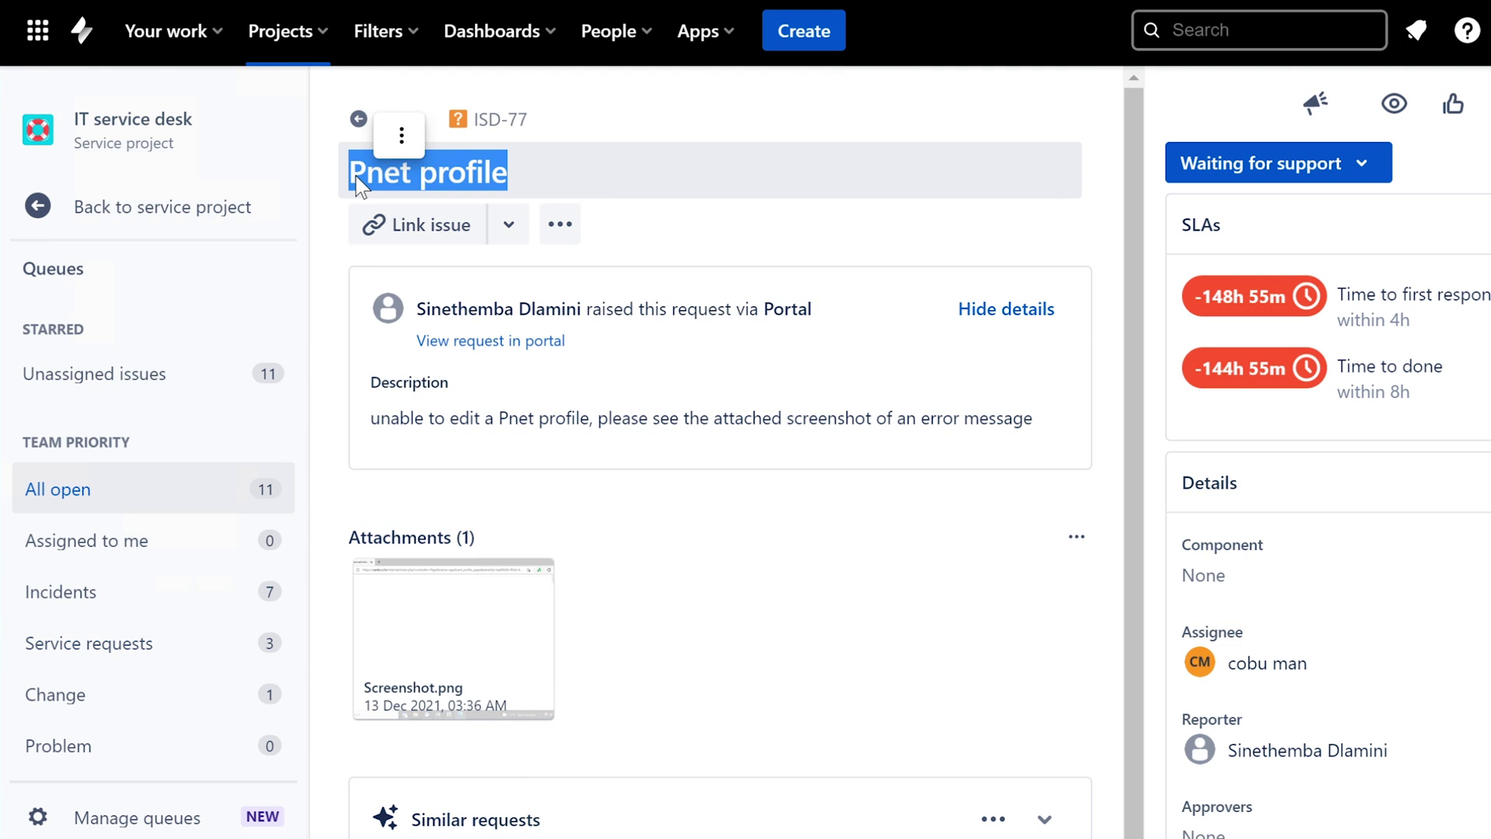
- Inspect the Pnet profile title and description, then open the attached Screenshot.png
{"action": "left_click", "coordinate": [534, 165]}
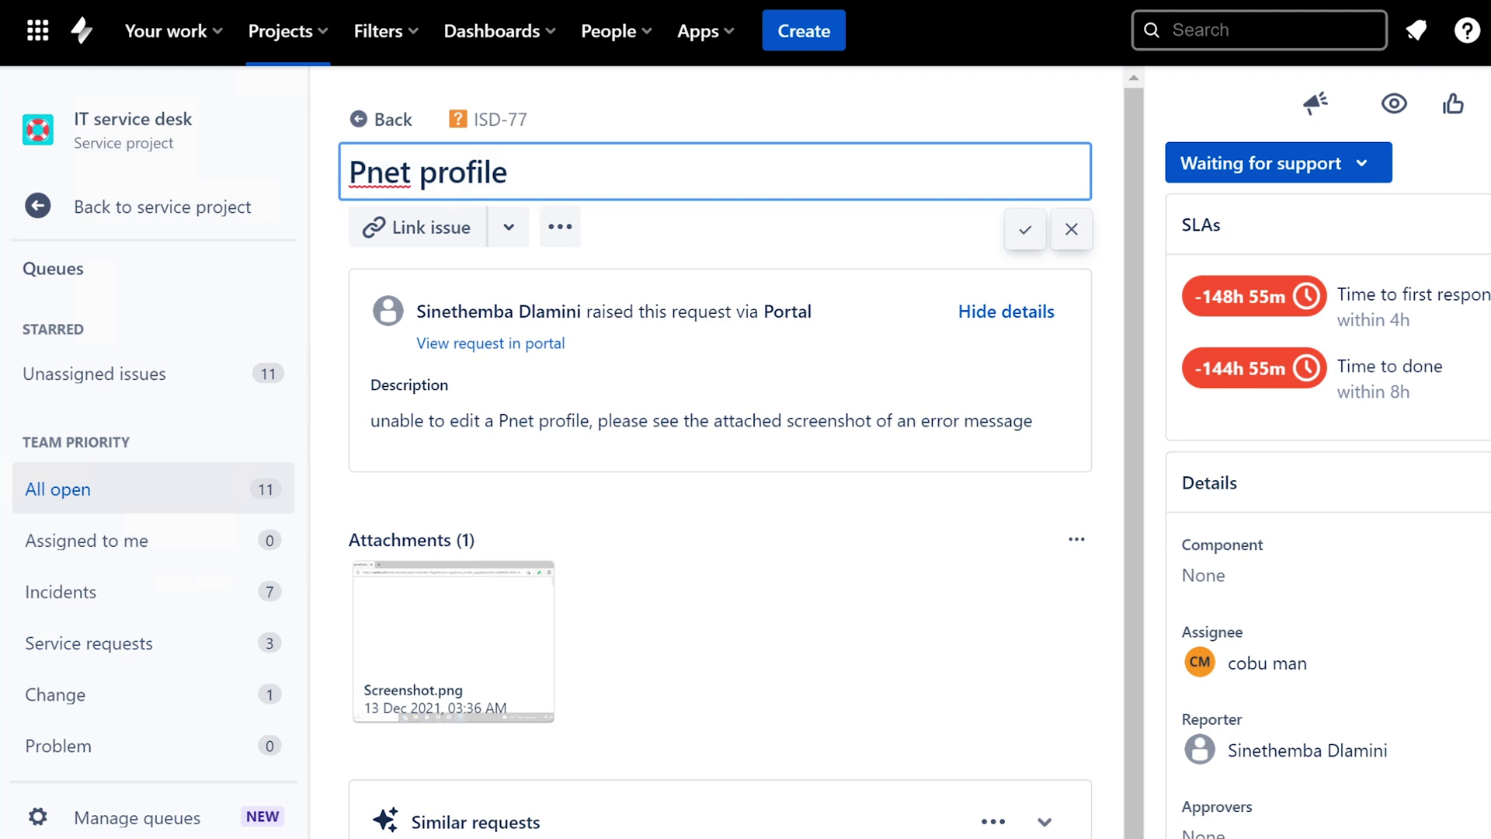
{"action": "left_click", "coordinate": [563, 441]}
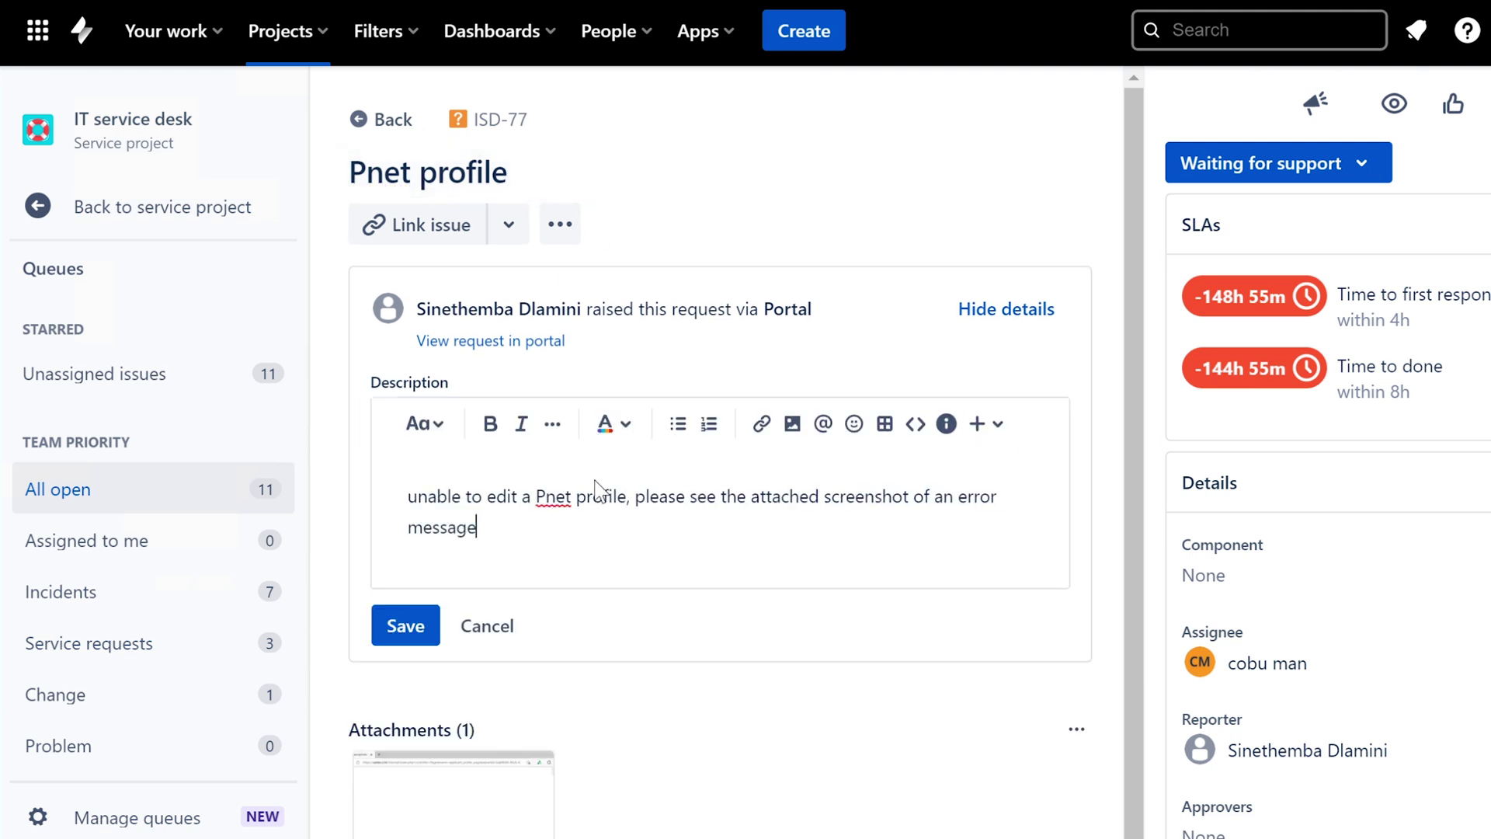
{"action": "left_click", "coordinate": [485, 624]}
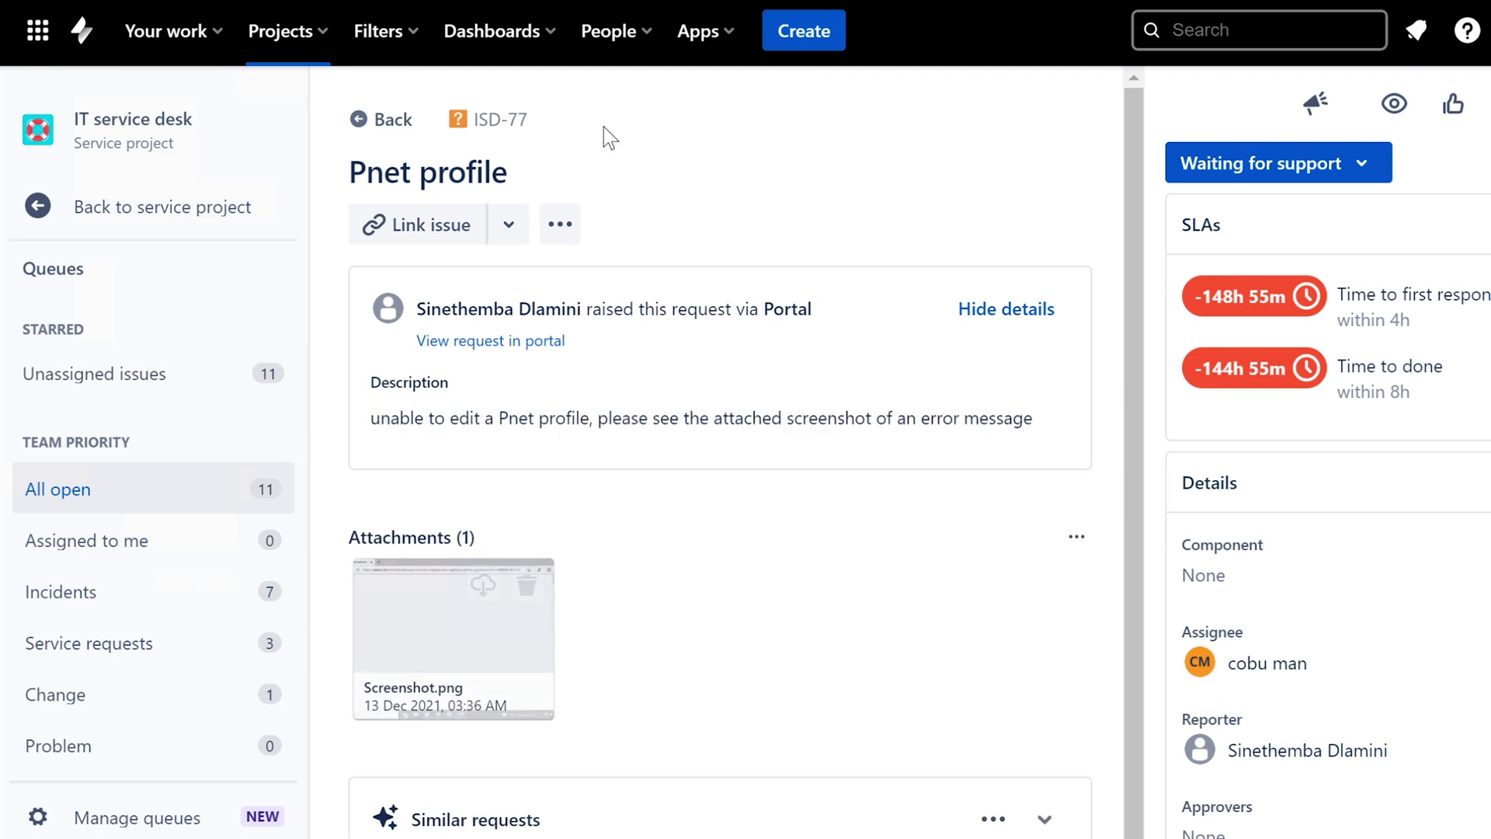
{"action": "left_click", "coordinate": [533, 176]}
{"action": "left_click_drag", "start_coordinate": [533, 176], "coordinate": [349, 171]}
{"action": "left_click_drag", "start_coordinate": [370, 420], "coordinate": [1065, 436]}
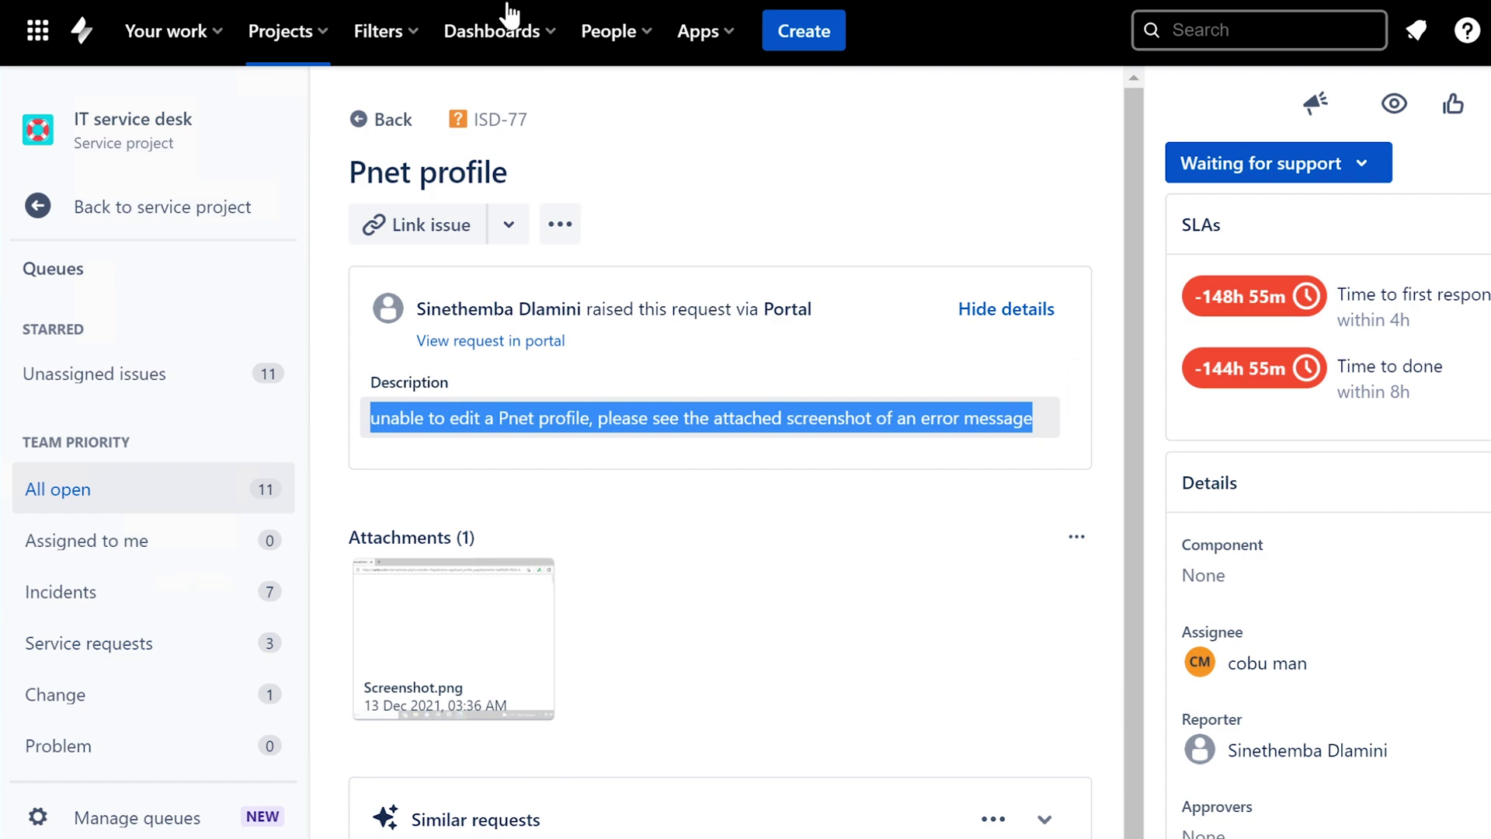
{"action": "left_click", "coordinate": [432, 631]}
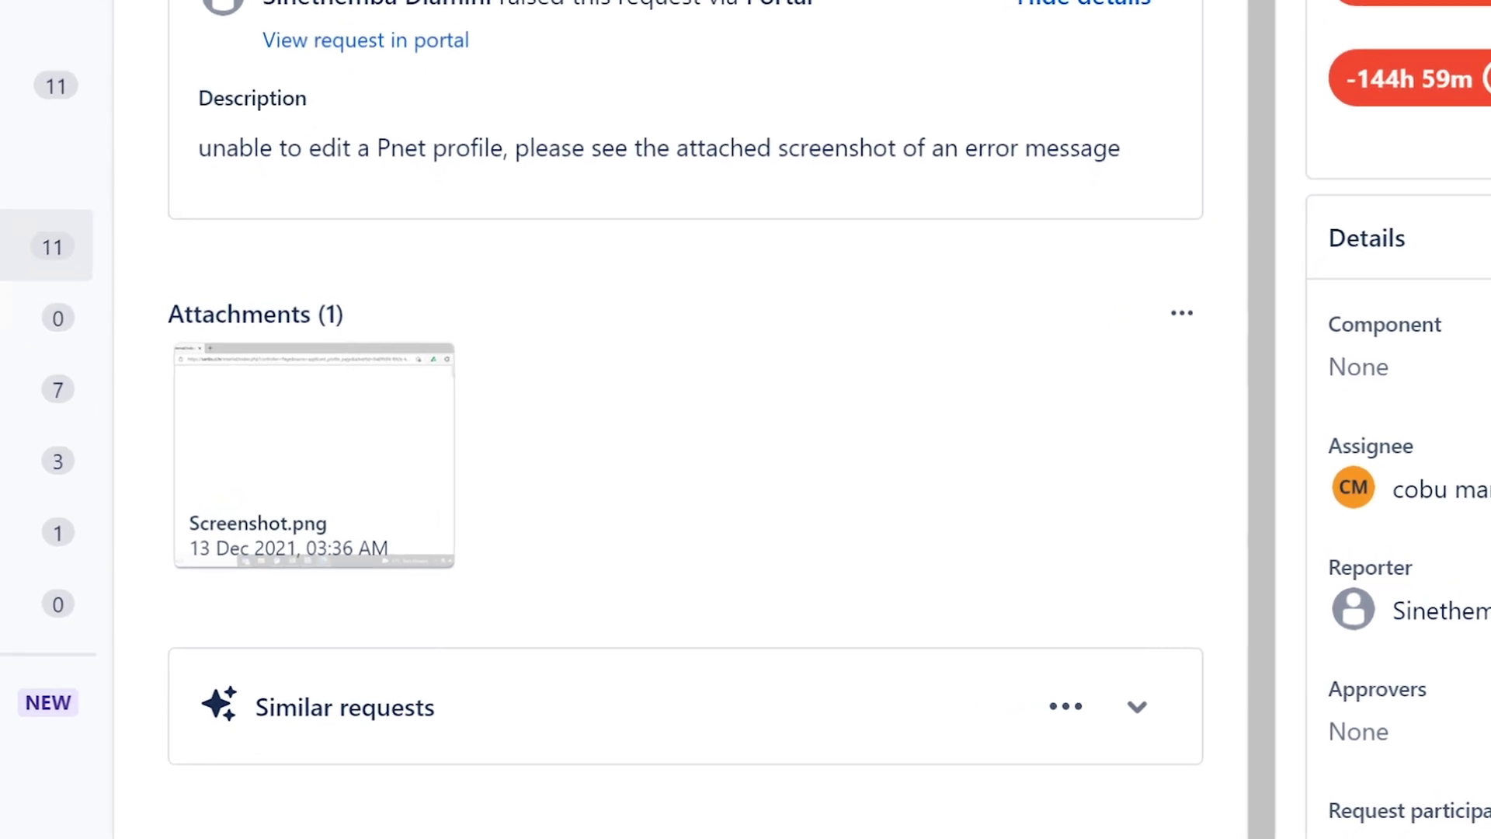
- Start a customer reply introducing PC support, mentioning the pnet error ticket and asking for remote control
{"action": "scroll", "coordinate": [688, 587], "scroll_direction": "down", "scroll_amount": 2}
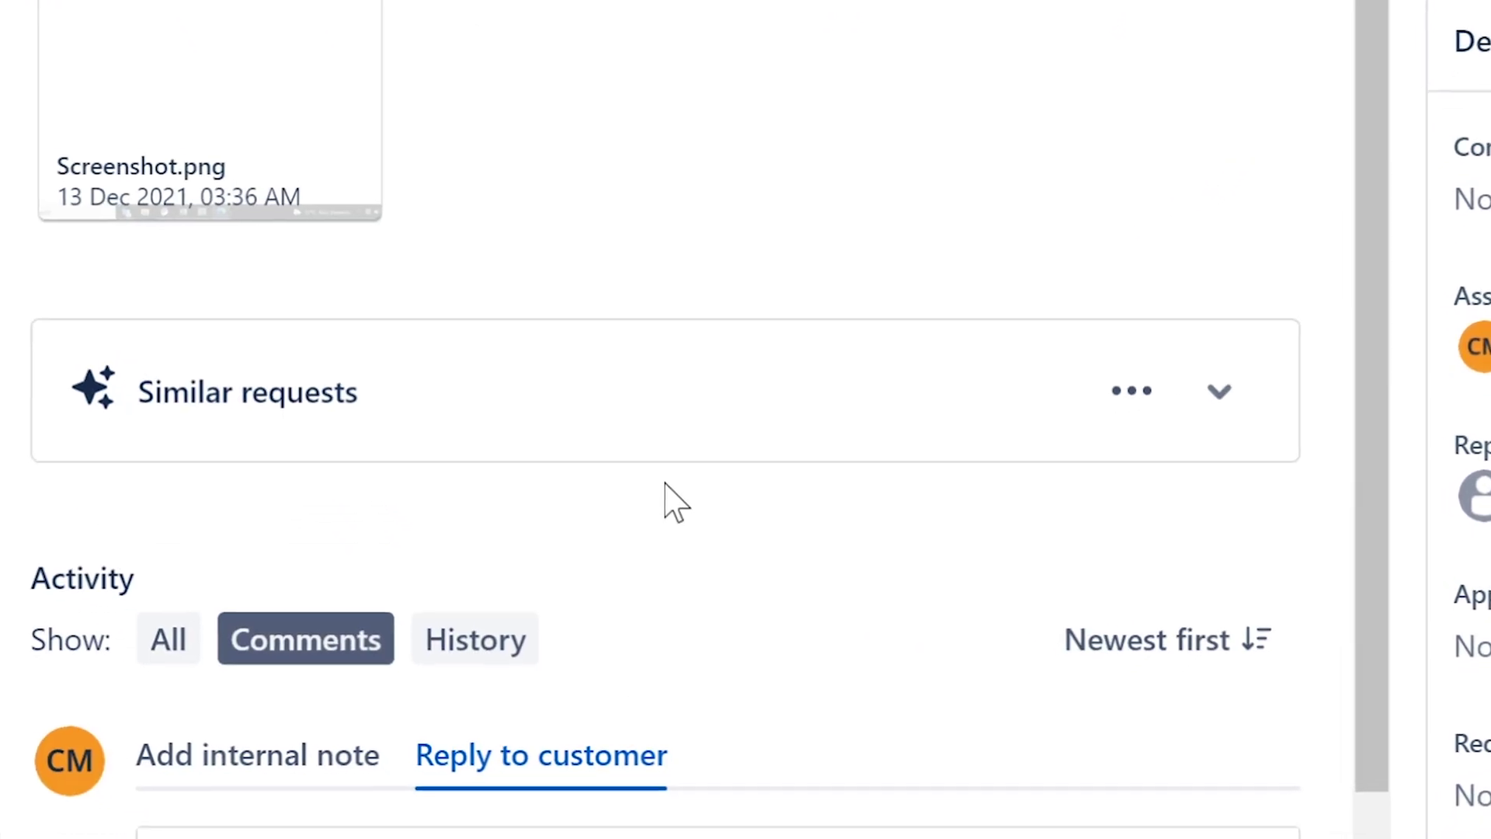
{"action": "left_click", "coordinate": [202, 645]}
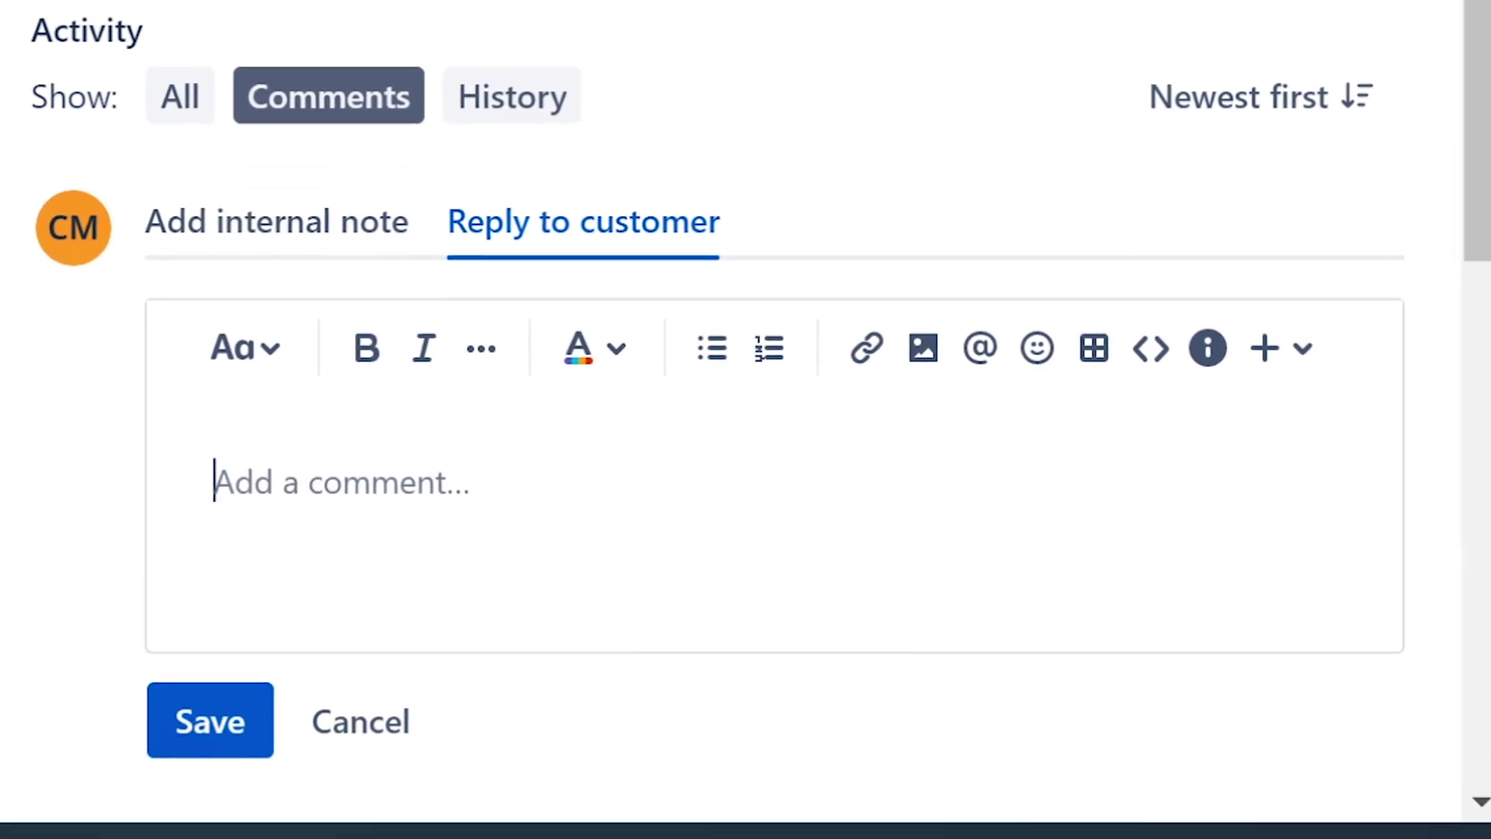
{"action": "type", "text": "Hello,"}
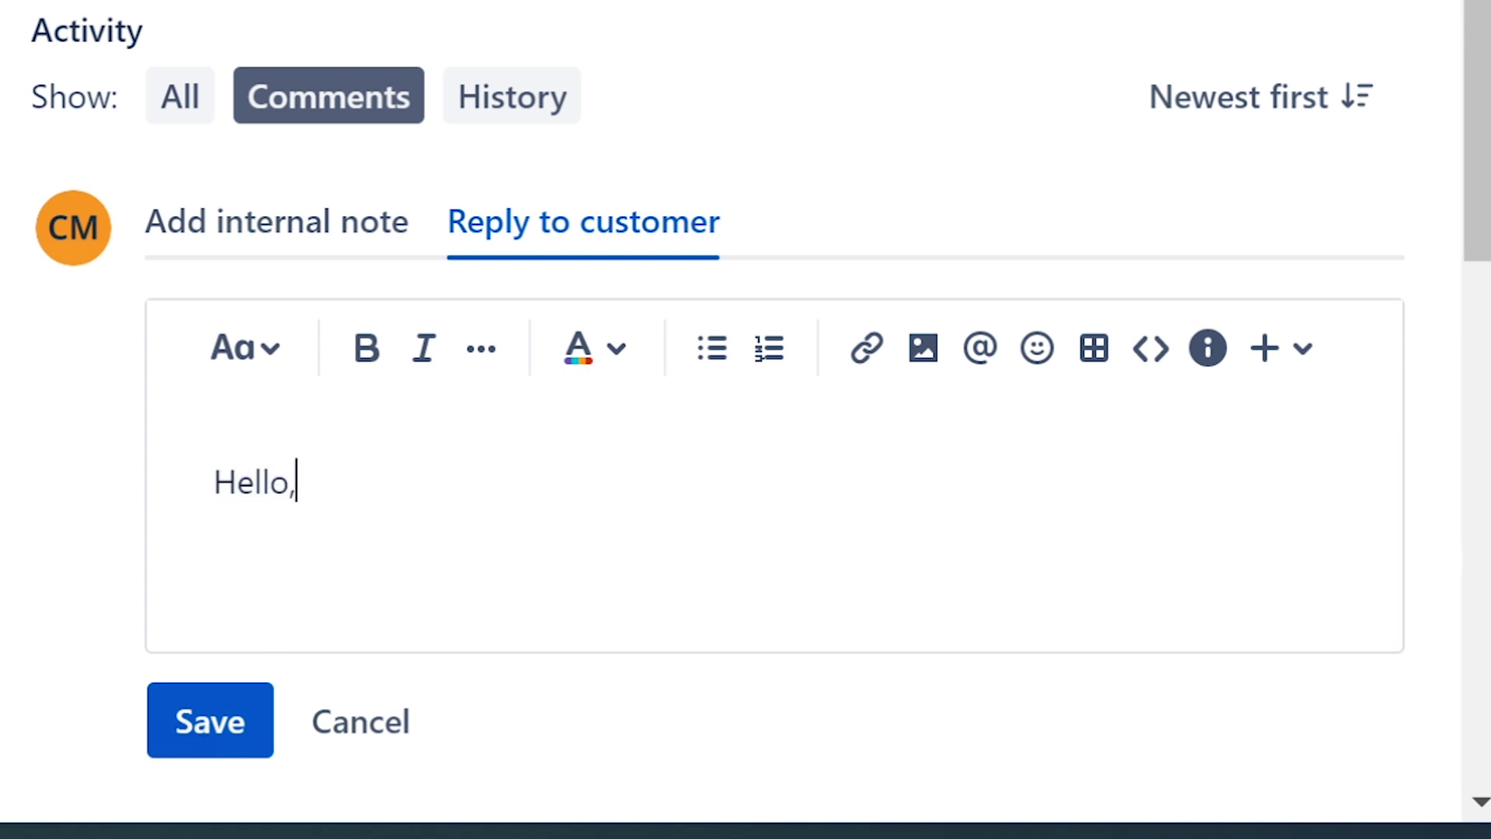
{"action": "type", "text": " this is Ervin "}
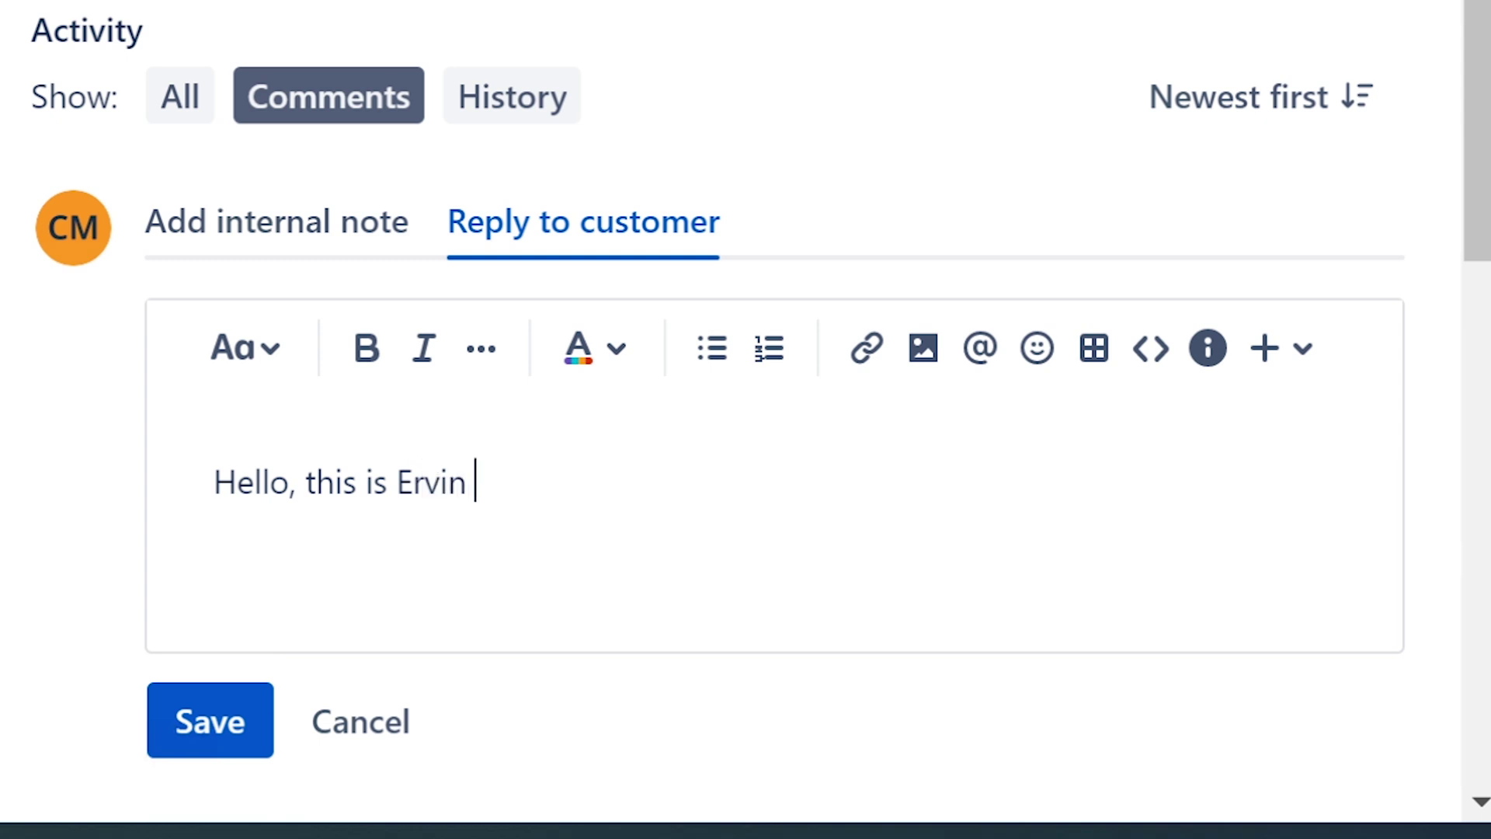
{"action": "type", "text": "with Pc supp"}
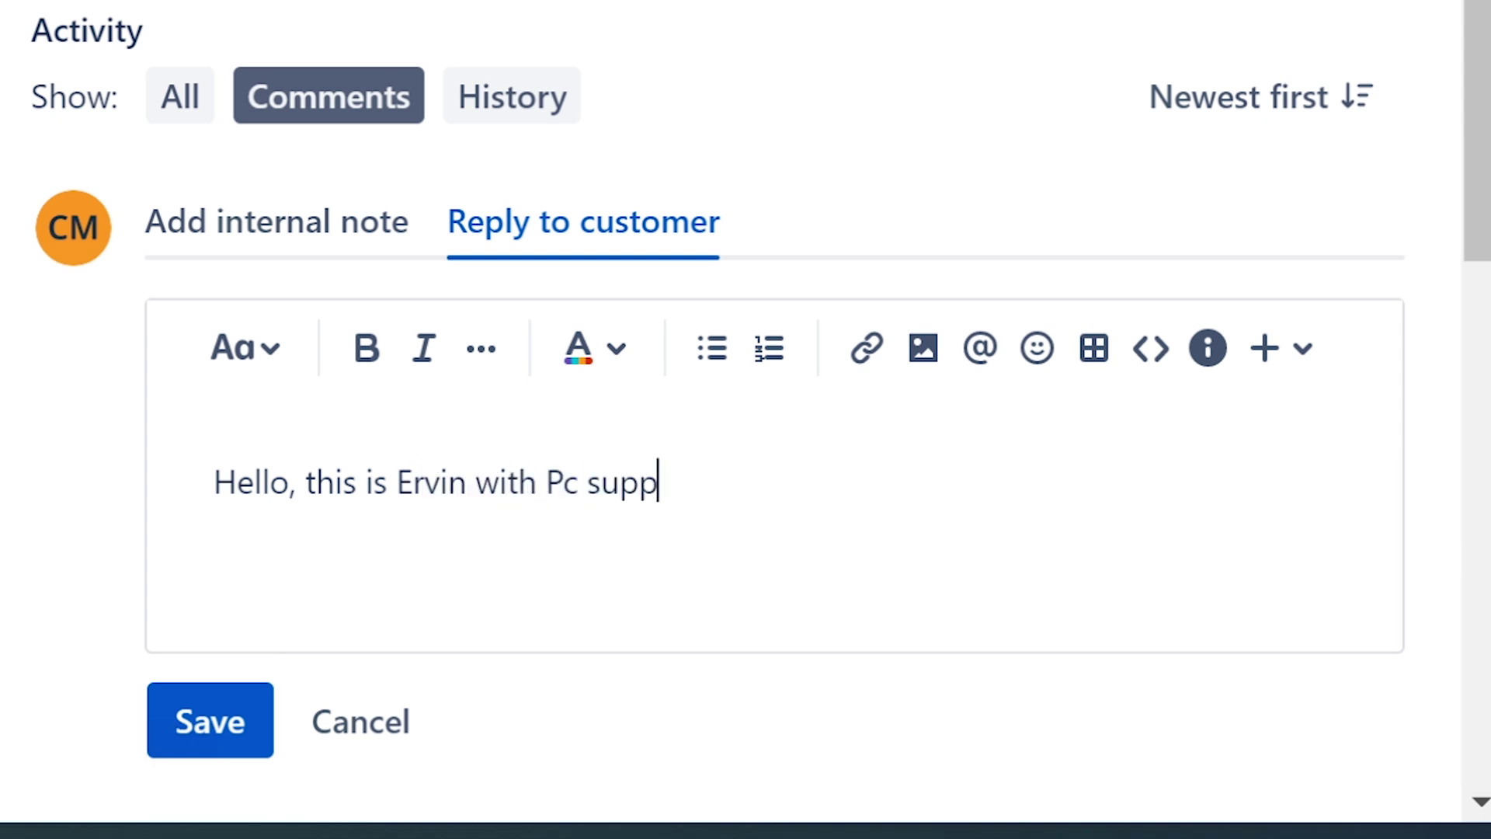
{"action": "type", "text": "ort."}
{"action": "left_click", "coordinate": [578, 481]}
{"action": "key", "text": "BackSpace"}
{"action": "type", "text": "C"}
{"action": "key", "text": "Right"}
{"action": "key", "text": "Right"}
{"action": "key", "text": "Right"}
{"action": "key", "text": "Right"}
{"action": "key", "text": "Right"}
{"action": "key", "text": "Right"}
{"action": "key", "text": "Right"}
{"action": "key", "text": "Right"}
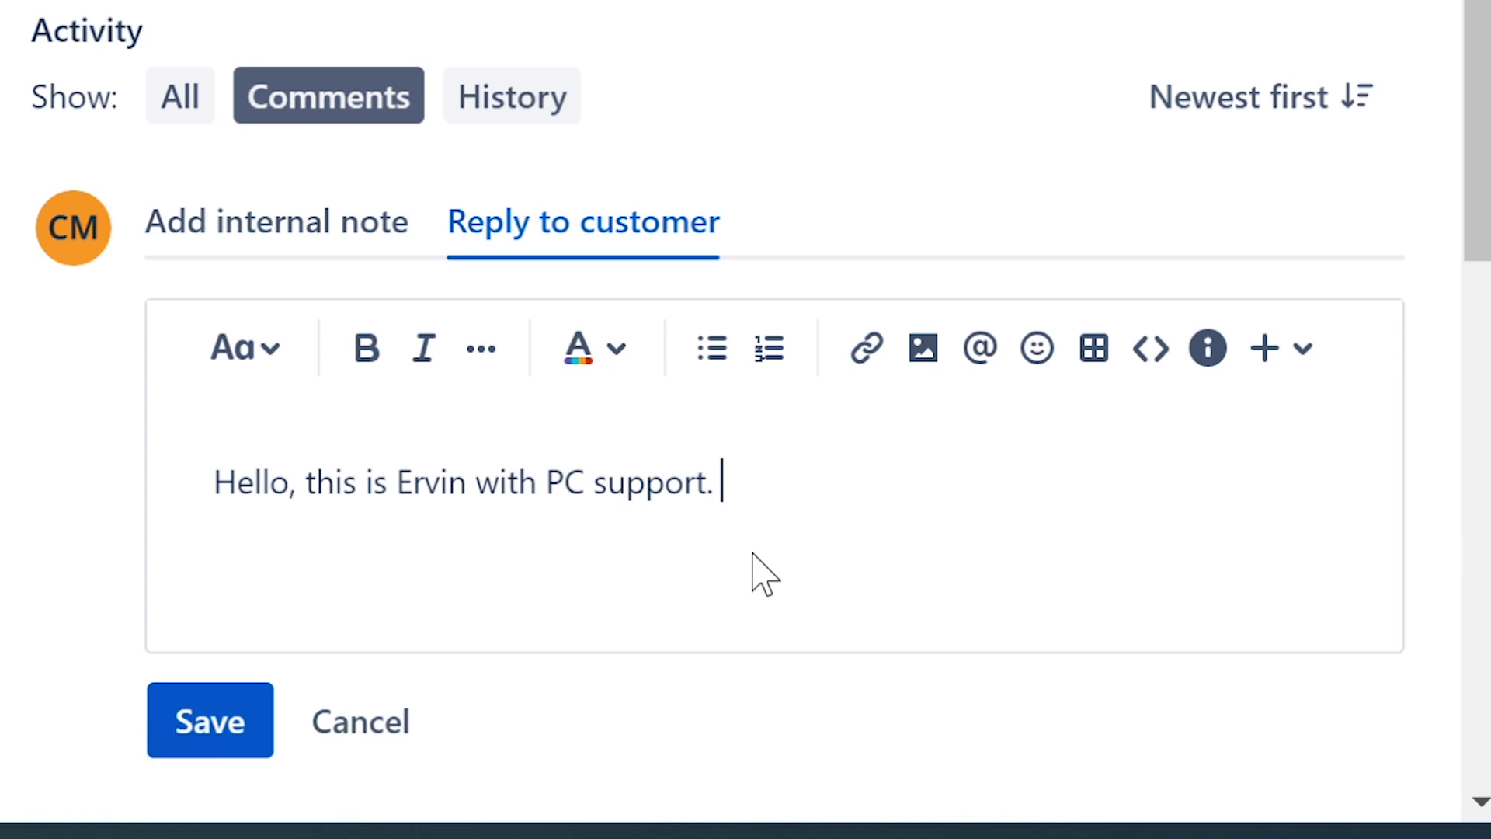
{"action": "type", "text": "I have your "}
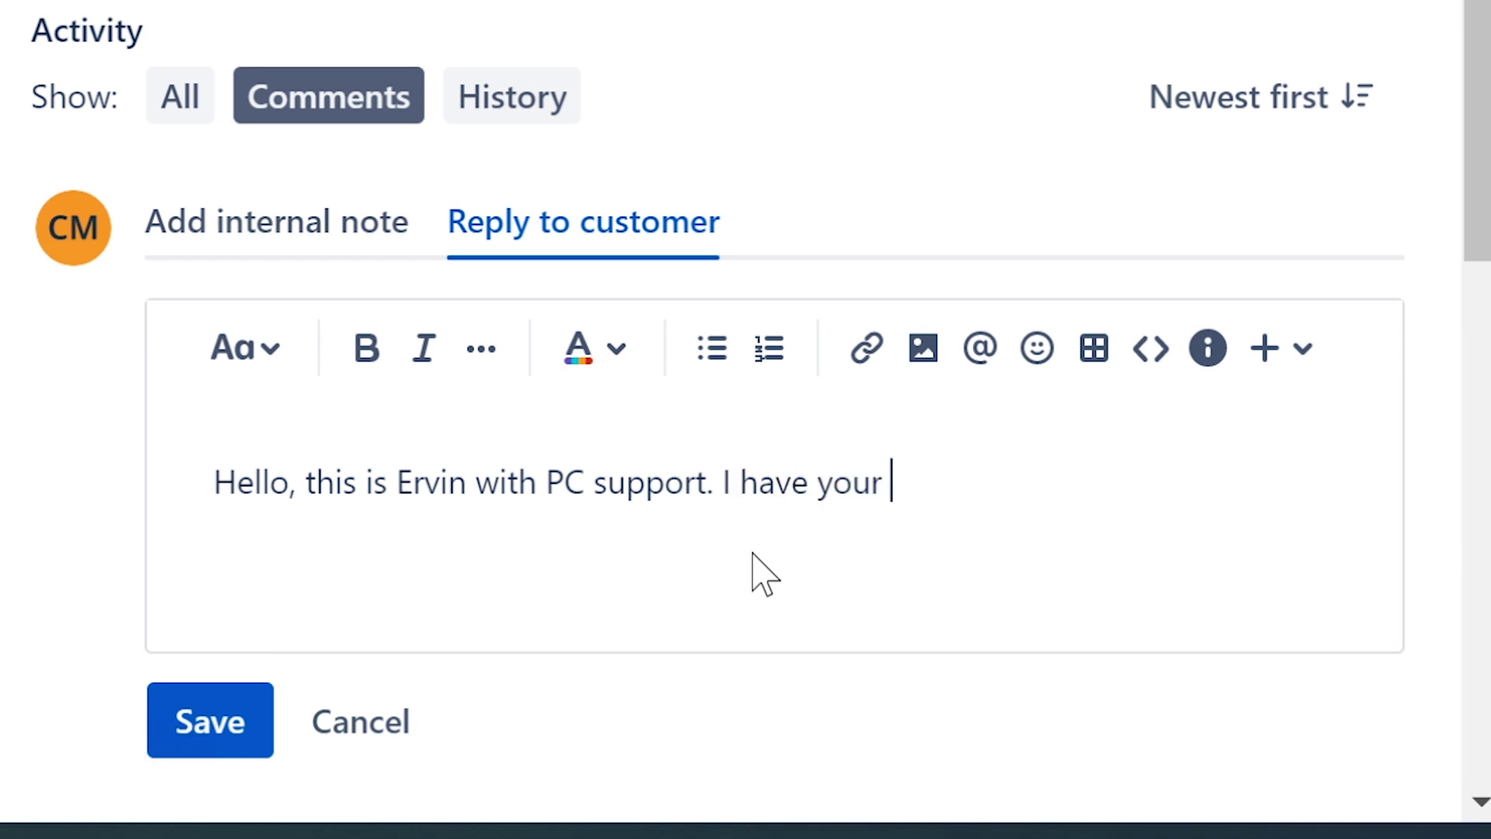
{"action": "type", "text": "ticket about pnet"}
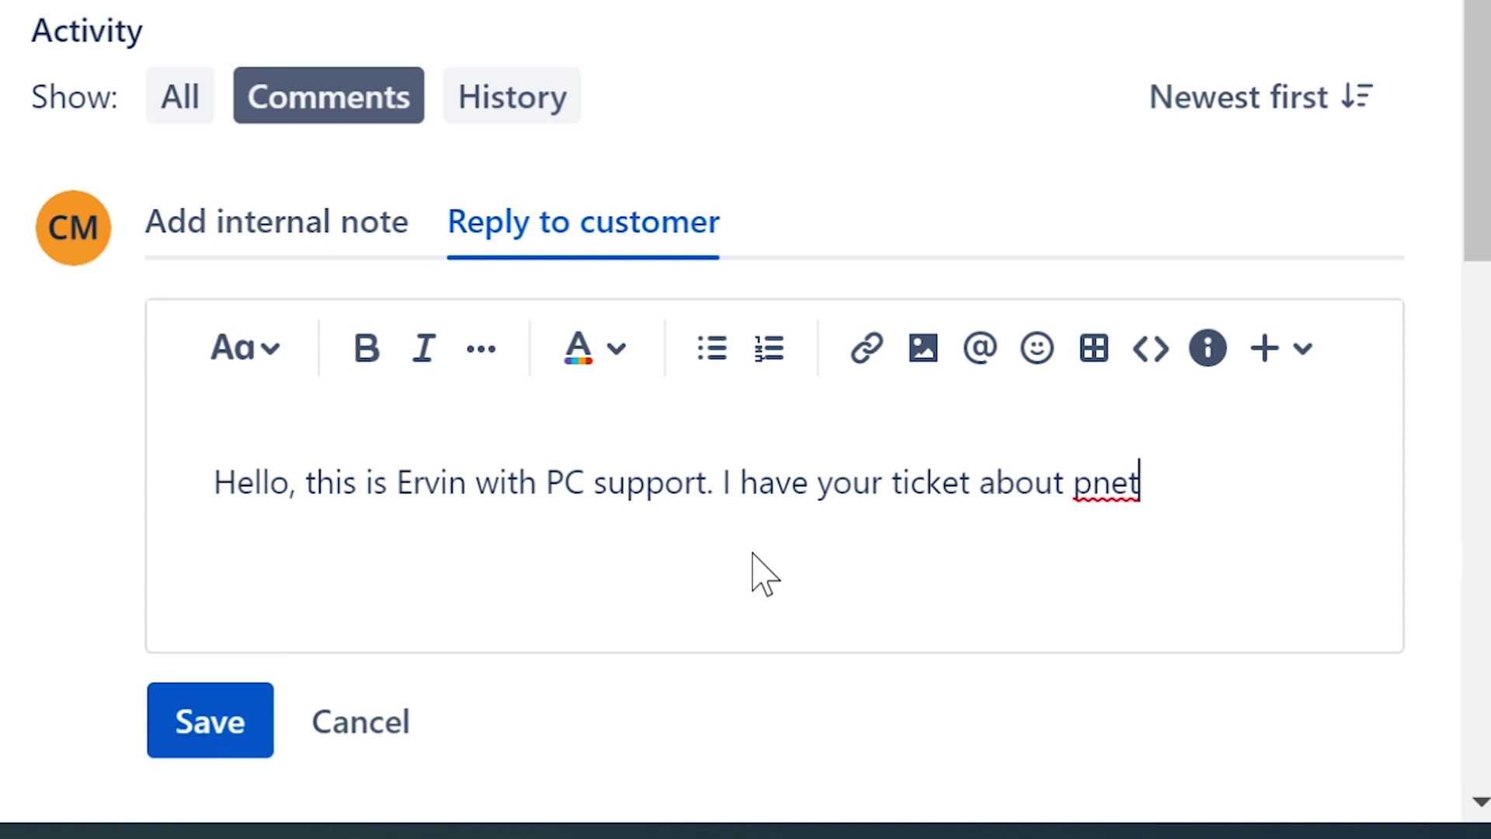
{"action": "type", "text": "er"}
{"action": "type", "text": "ror"}
{"action": "type", "text": "."}
{"action": "type", "text": " May I take"}
{"action": "type", "text": " control of y"}
{"action": "type", "text": "our computr"}
- Finish the reply asking the customer to use this link to let me take control, then sign it
{"action": "key", "text": "BackSpace"}
{"action": "type", "text": "er to have a look?"}
{"action": "type", "text": "If so,"}
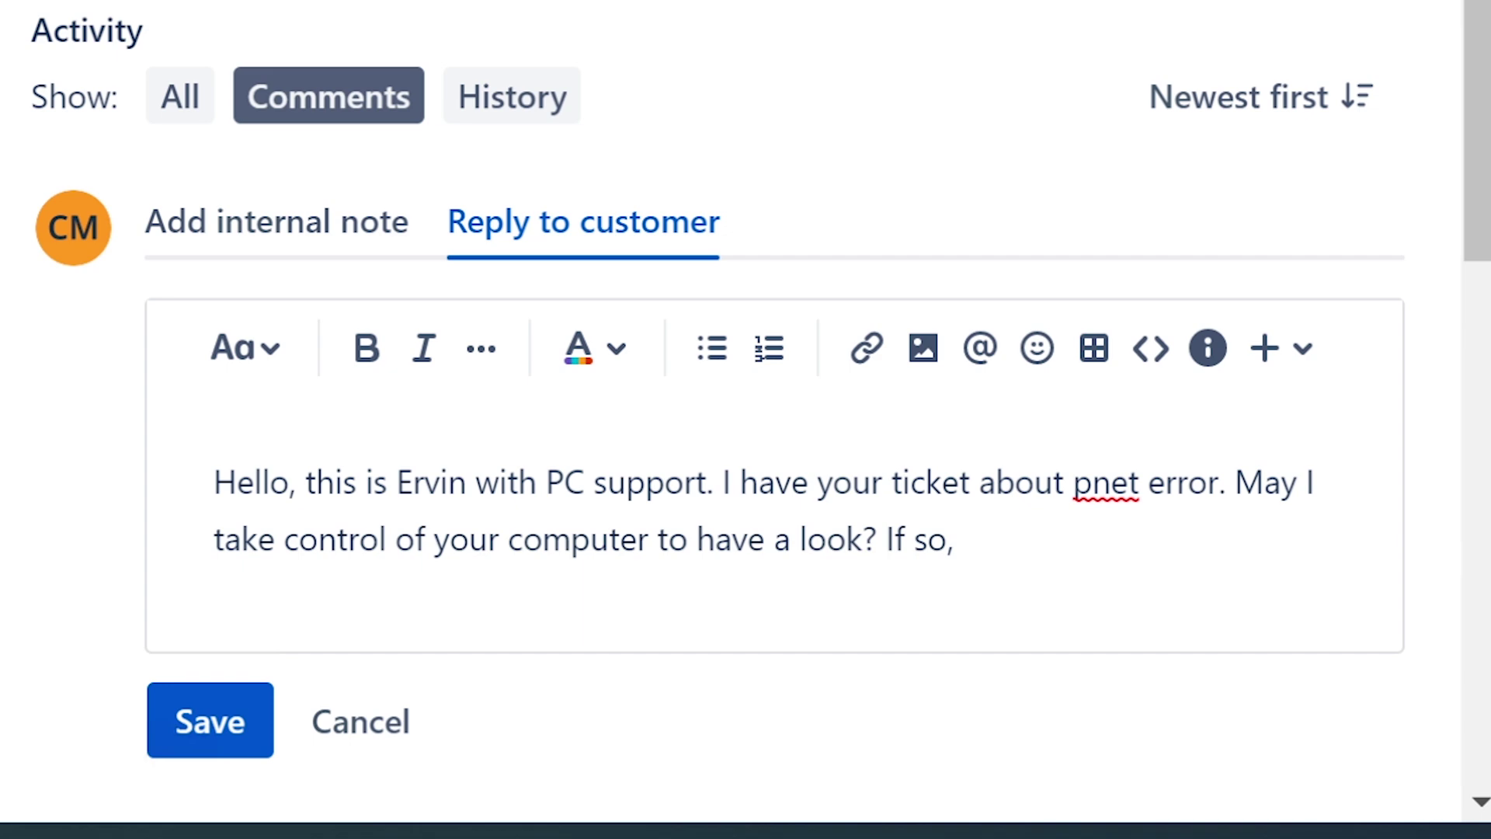
{"action": "type", "text": "please provide"}
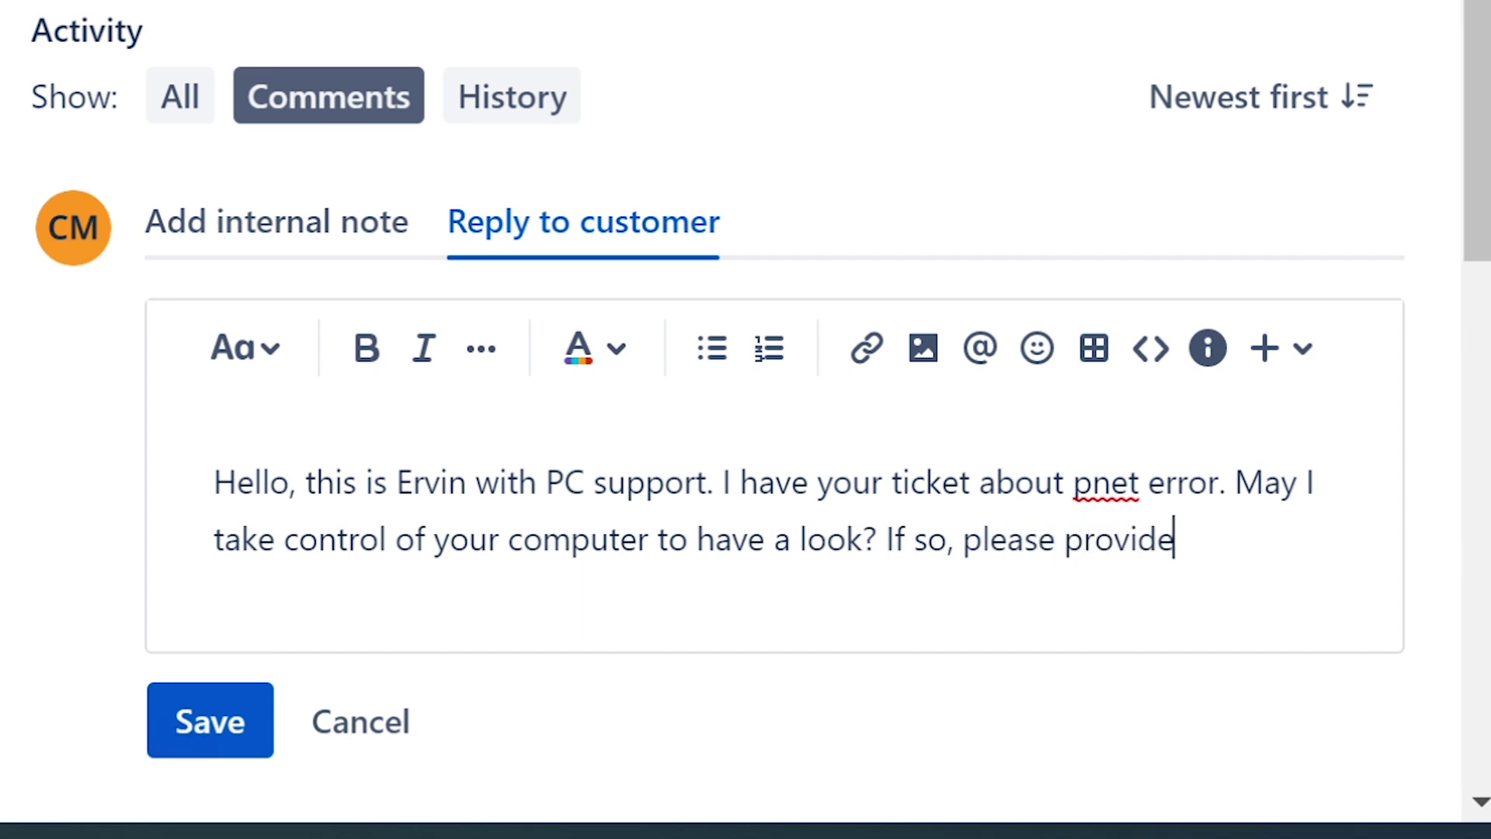
{"action": "type", "text": " your c"}
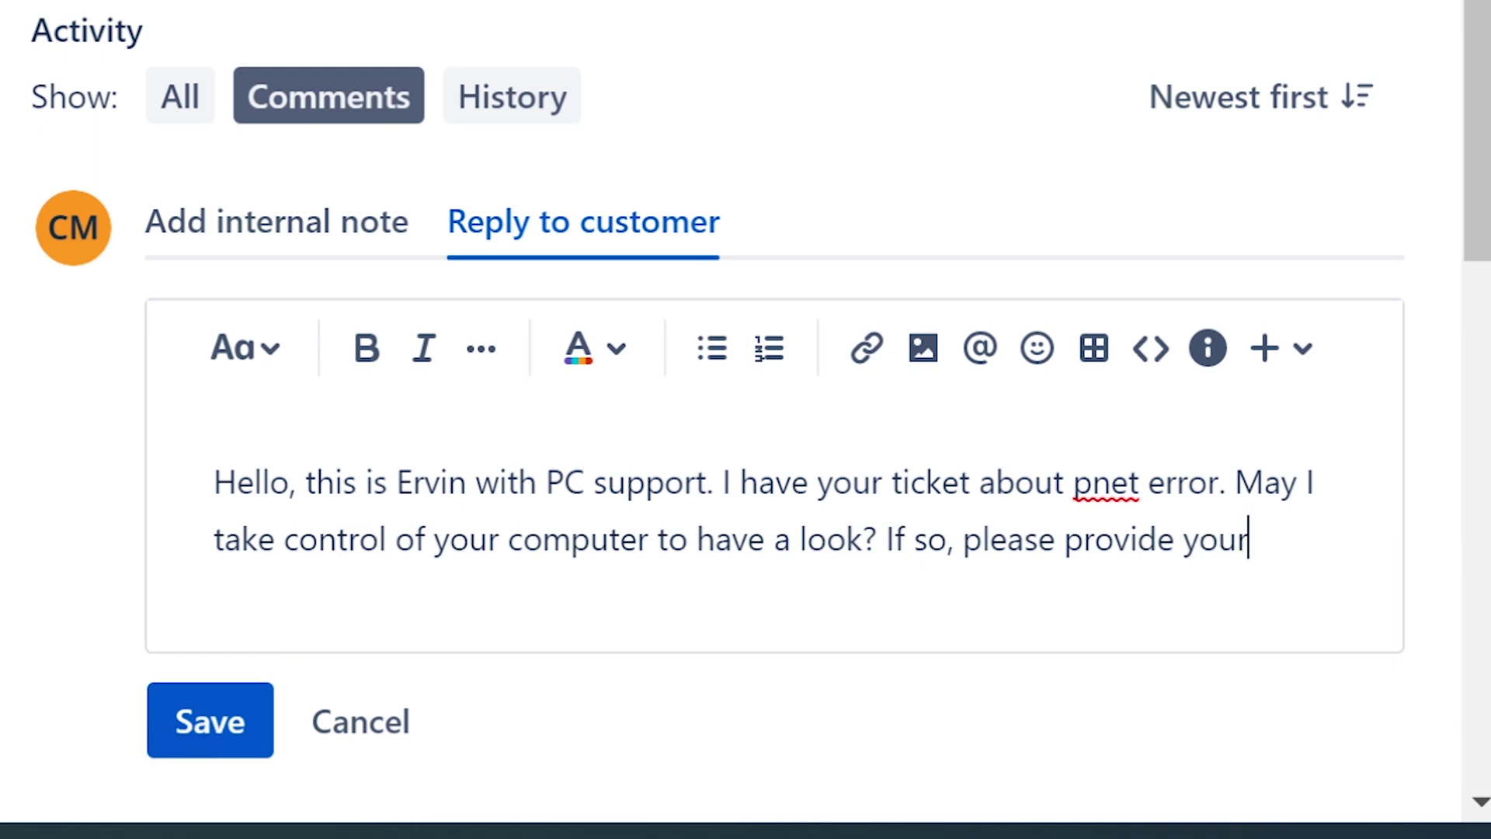
{"action": "type", "text": "omputer"}
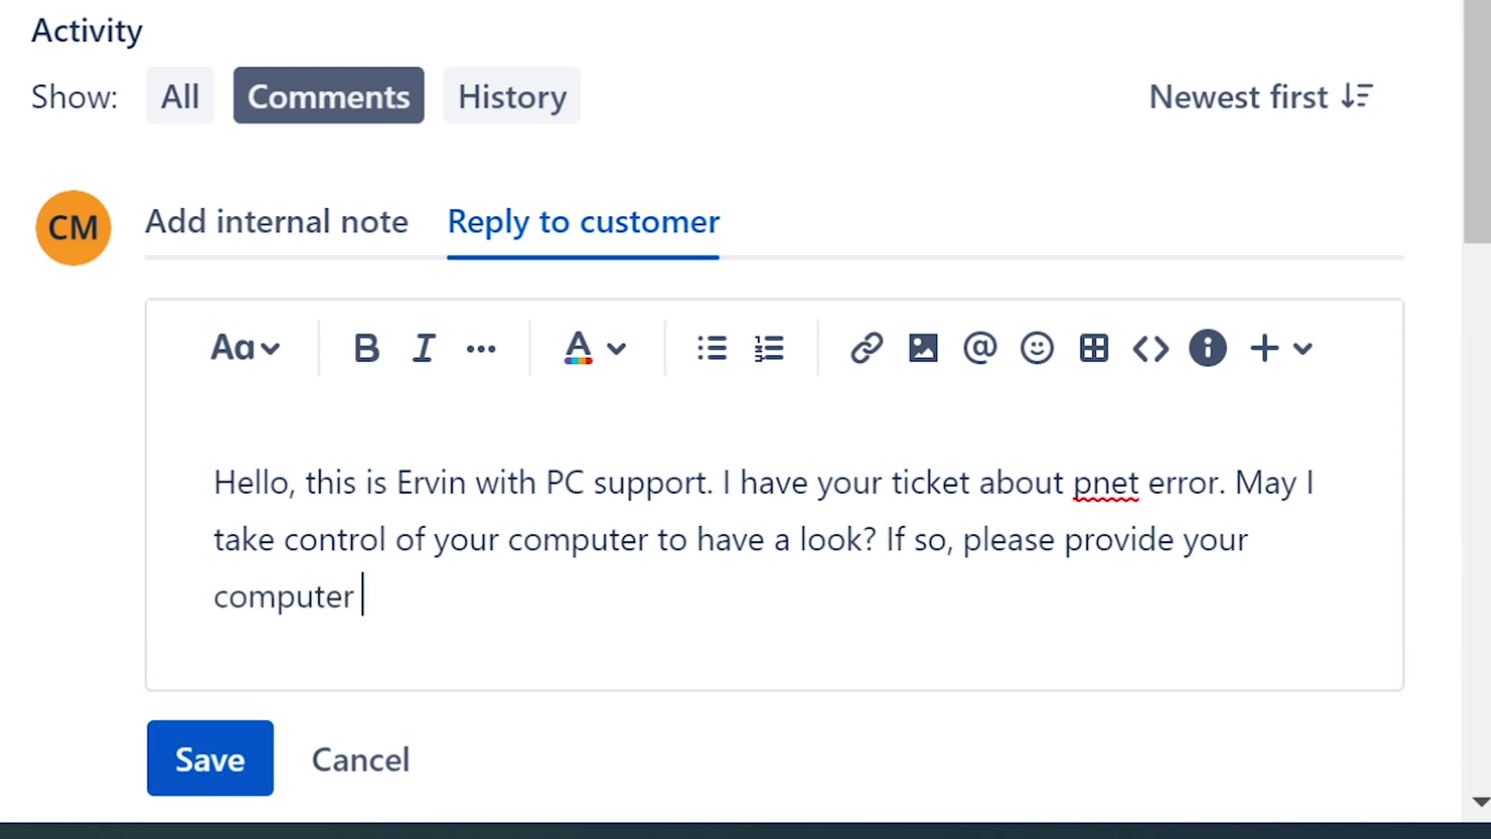
{"action": "key", "text": "BackSpace"}
{"action": "key", "text": "BackSpace"}
{"action": "key", "text": "BackSpace"}
{"action": "key", "text": "BackSpace"}
{"action": "key", "text": "BackSpace"}
{"action": "key", "text": "BackSpace"}
{"action": "key", "text": "BackSpace"}
{"action": "key", "text": "BackSpace"}
{"action": "key", "text": "BackSpace"}
{"action": "key", "text": "BackSpace"}
{"action": "key", "text": "BackSpace"}
{"action": "key", "text": "BackSpace"}
{"action": "key", "text": "BackSpace"}
{"action": "key", "text": "BackSpace"}
{"action": "key", "text": "BackSpace"}
{"action": "key", "text": "BackSpace"}
{"action": "key", "text": "BackSpace"}
{"action": "key", "text": "BackSpace"}
{"action": "key", "text": "BackSpace"}
{"action": "key", "text": "BackSpace"}
{"action": "key", "text": "BackSpace"}
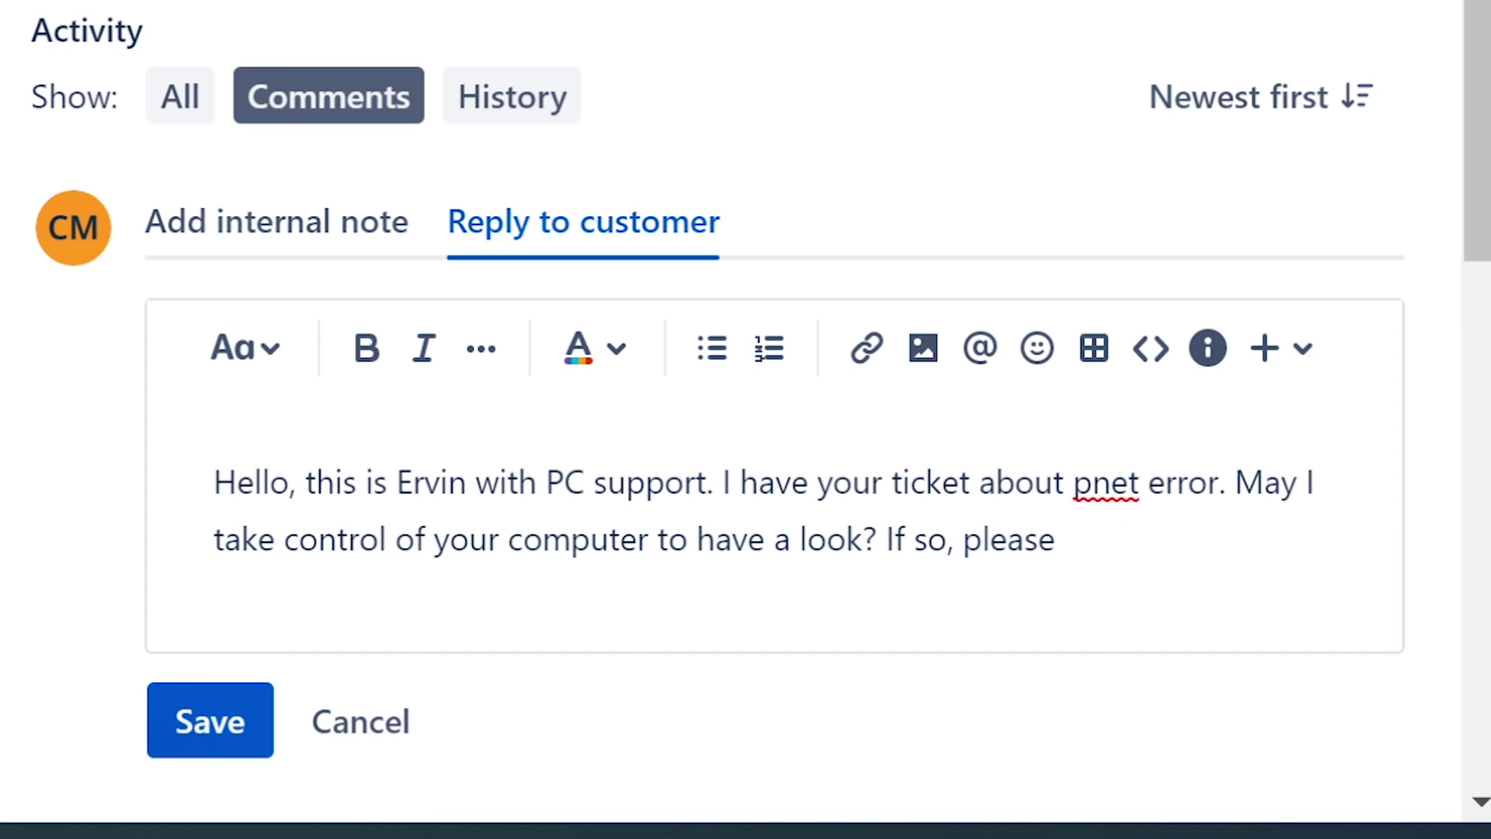
{"action": "type", "text": "use this link to all"}
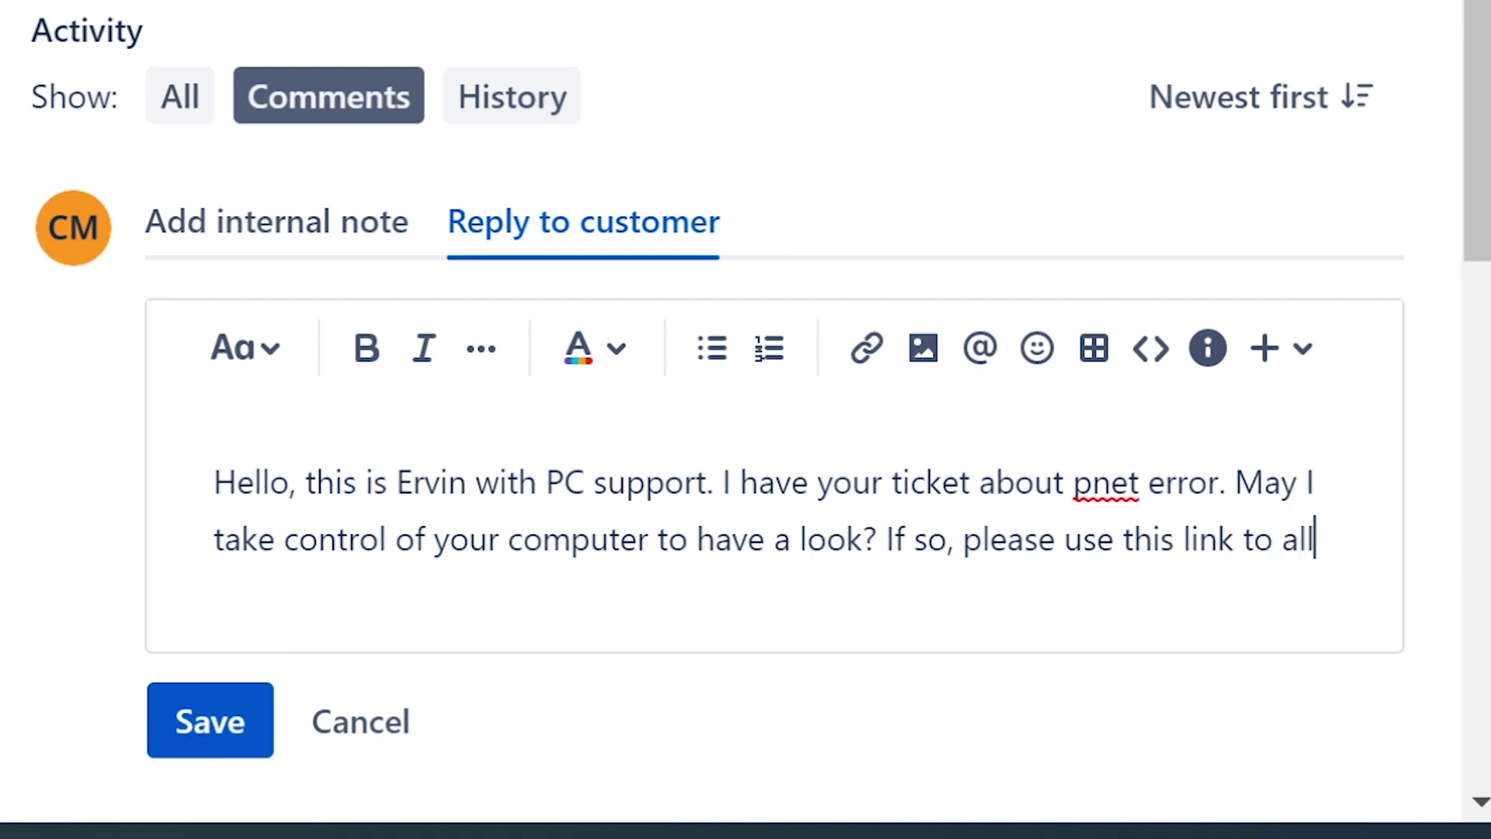
{"action": "key", "text": "BackSpace"}
{"action": "key", "text": "BackSpace"}
{"action": "key", "text": "BackSpace"}
{"action": "type", "text": "let me take control. "}
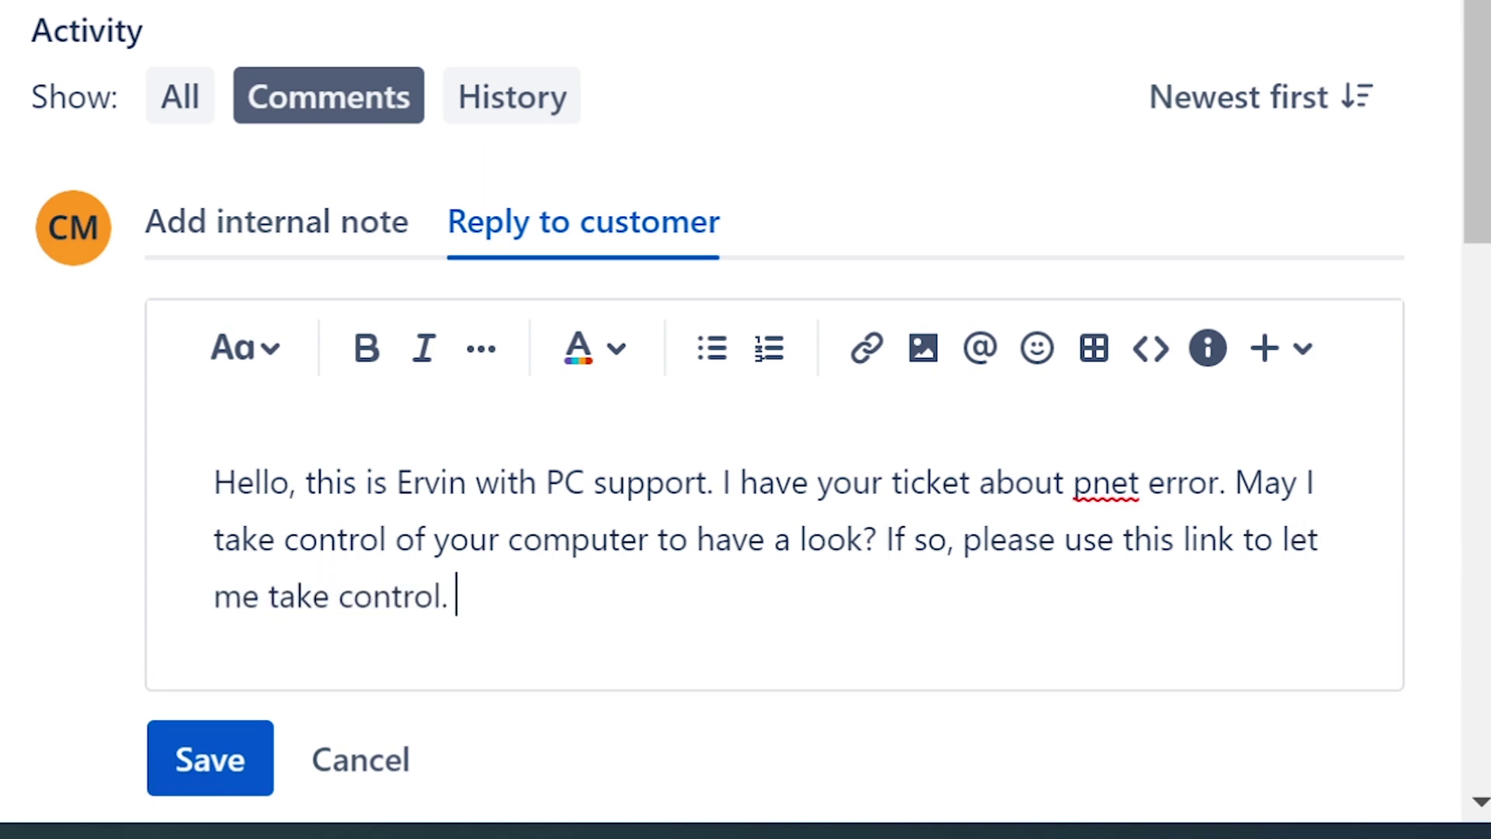
{"action": "type", "text": "Ervin"}
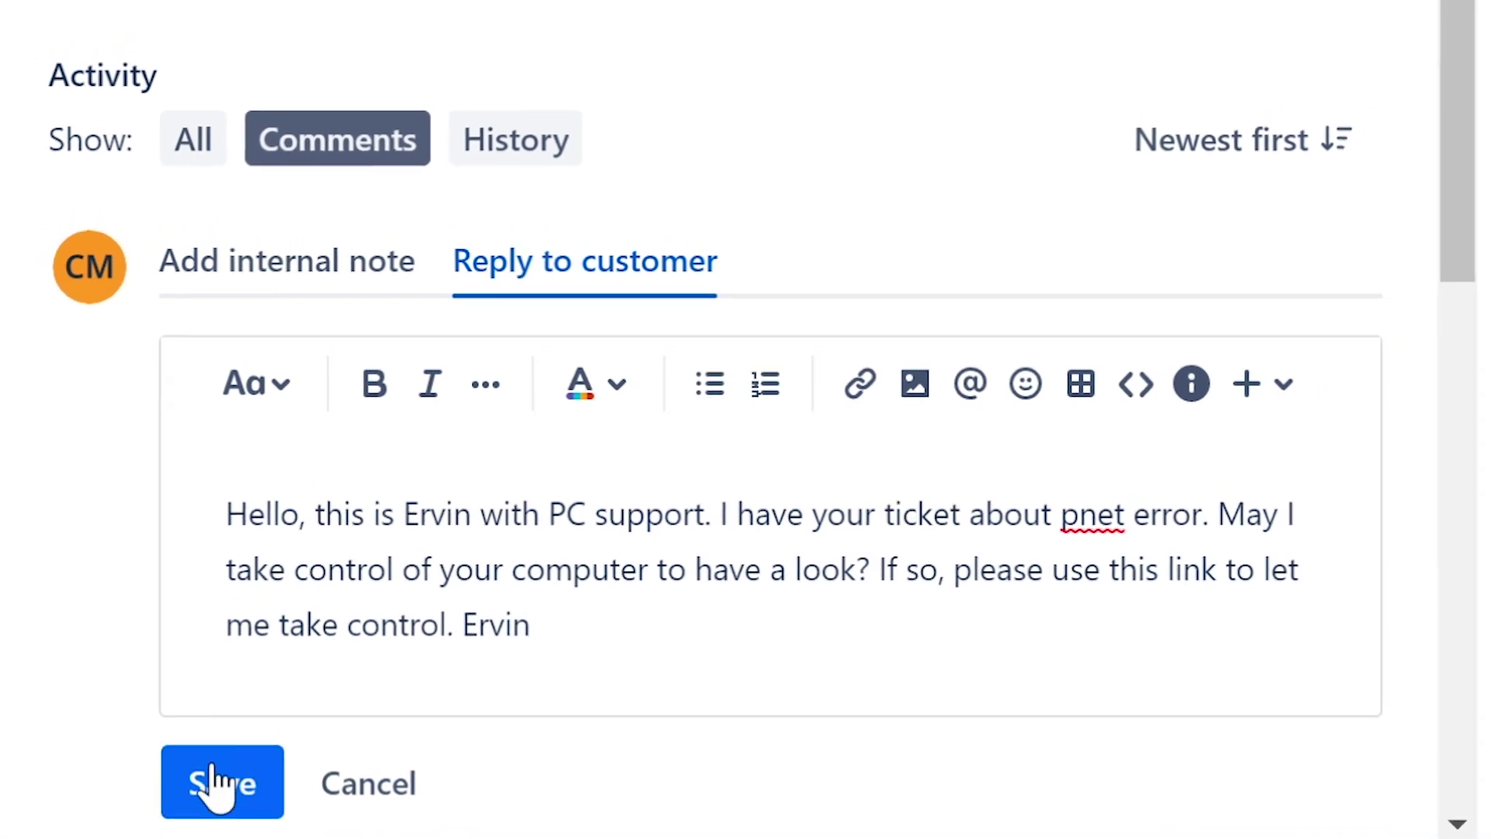
- Post the reply and enlarge the customer's attached error screenshot
{"action": "left_click", "coordinate": [214, 781]}
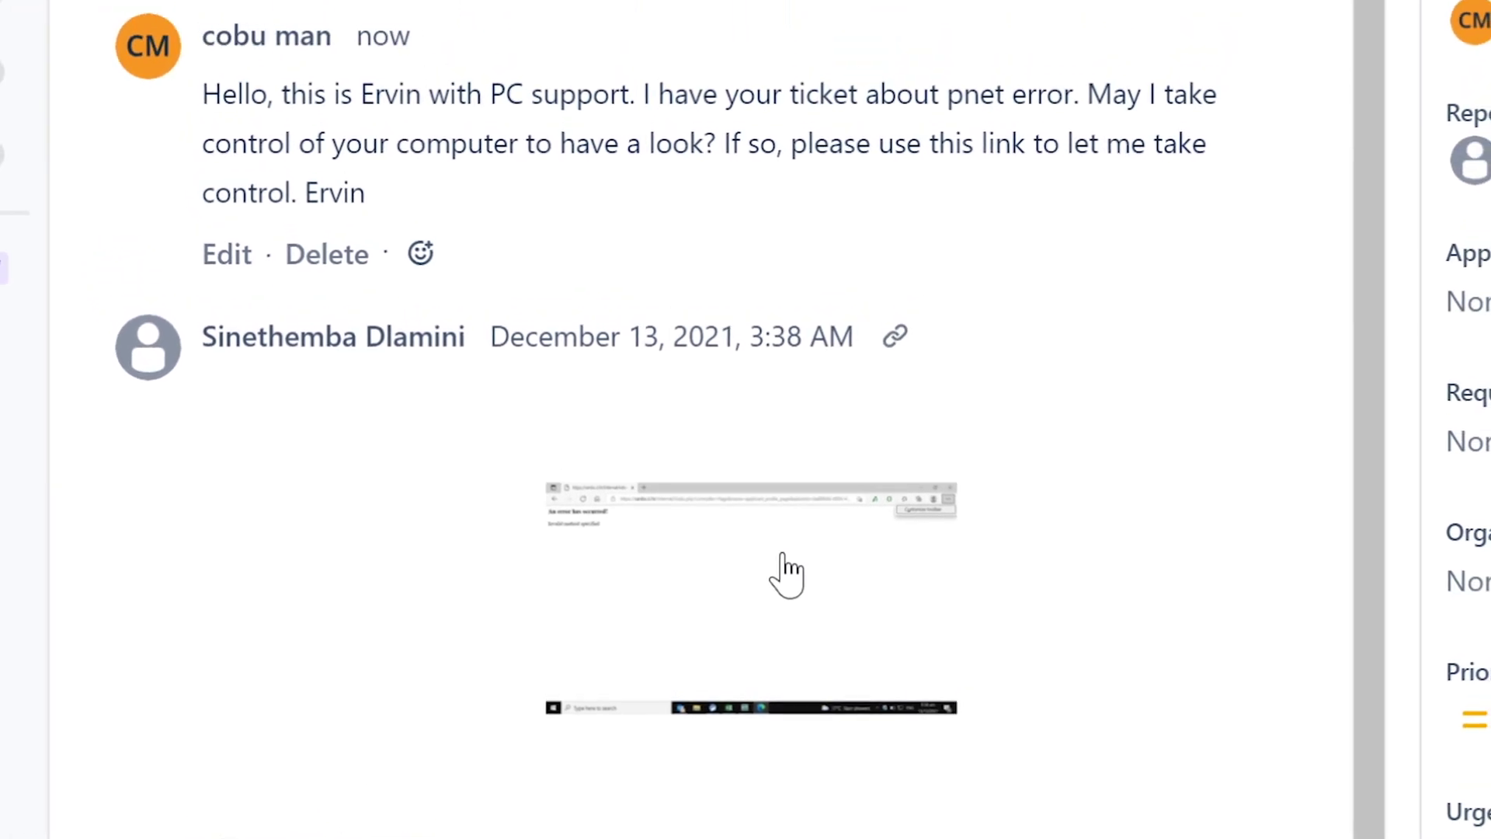
{"action": "left_click", "coordinate": [784, 558]}
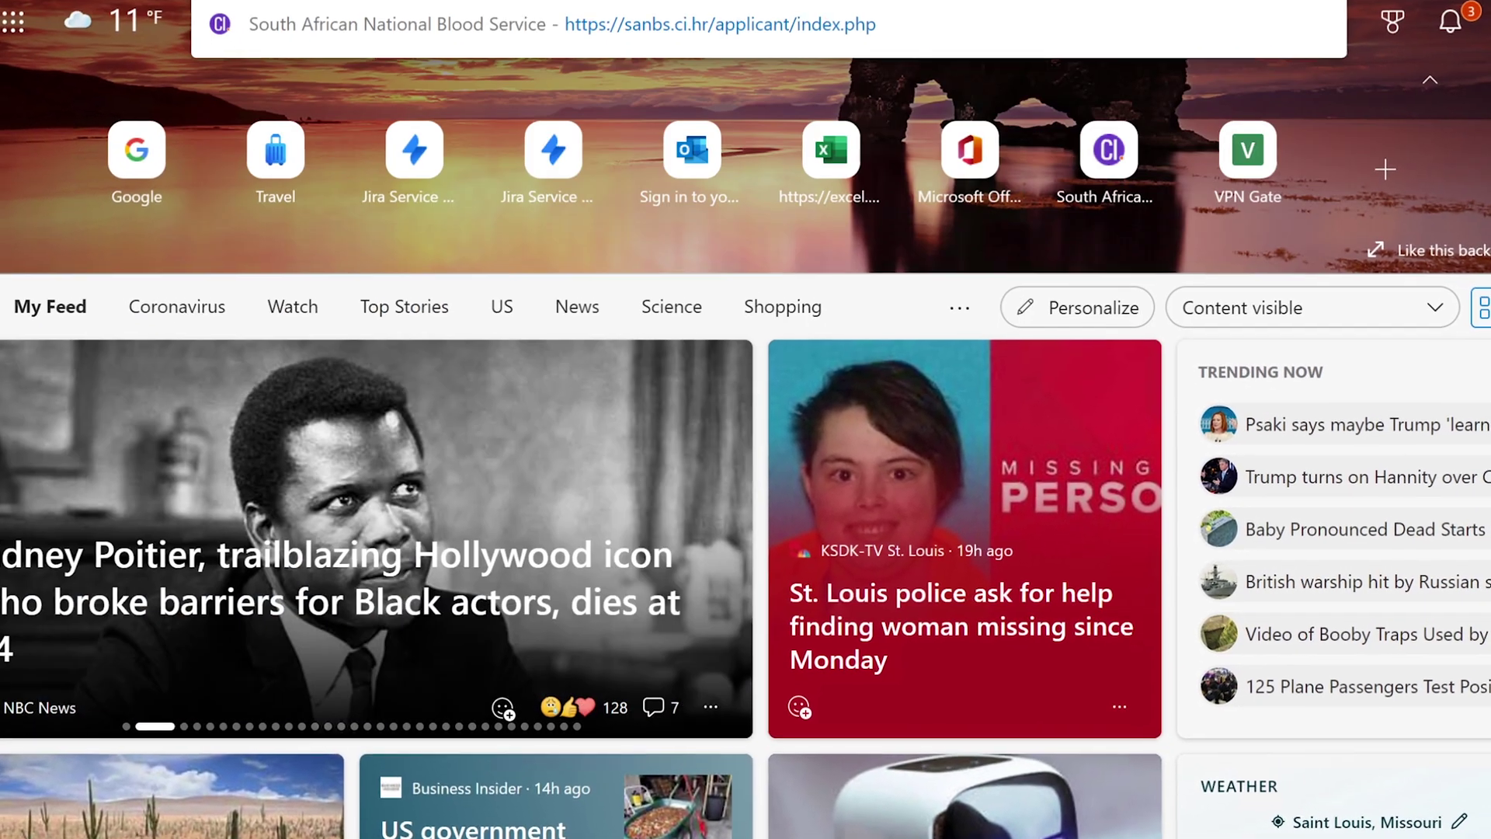
- Load the SANBS careers site at sanbs.ci.hr in a new tab
{"action": "key", "text": "Return"}
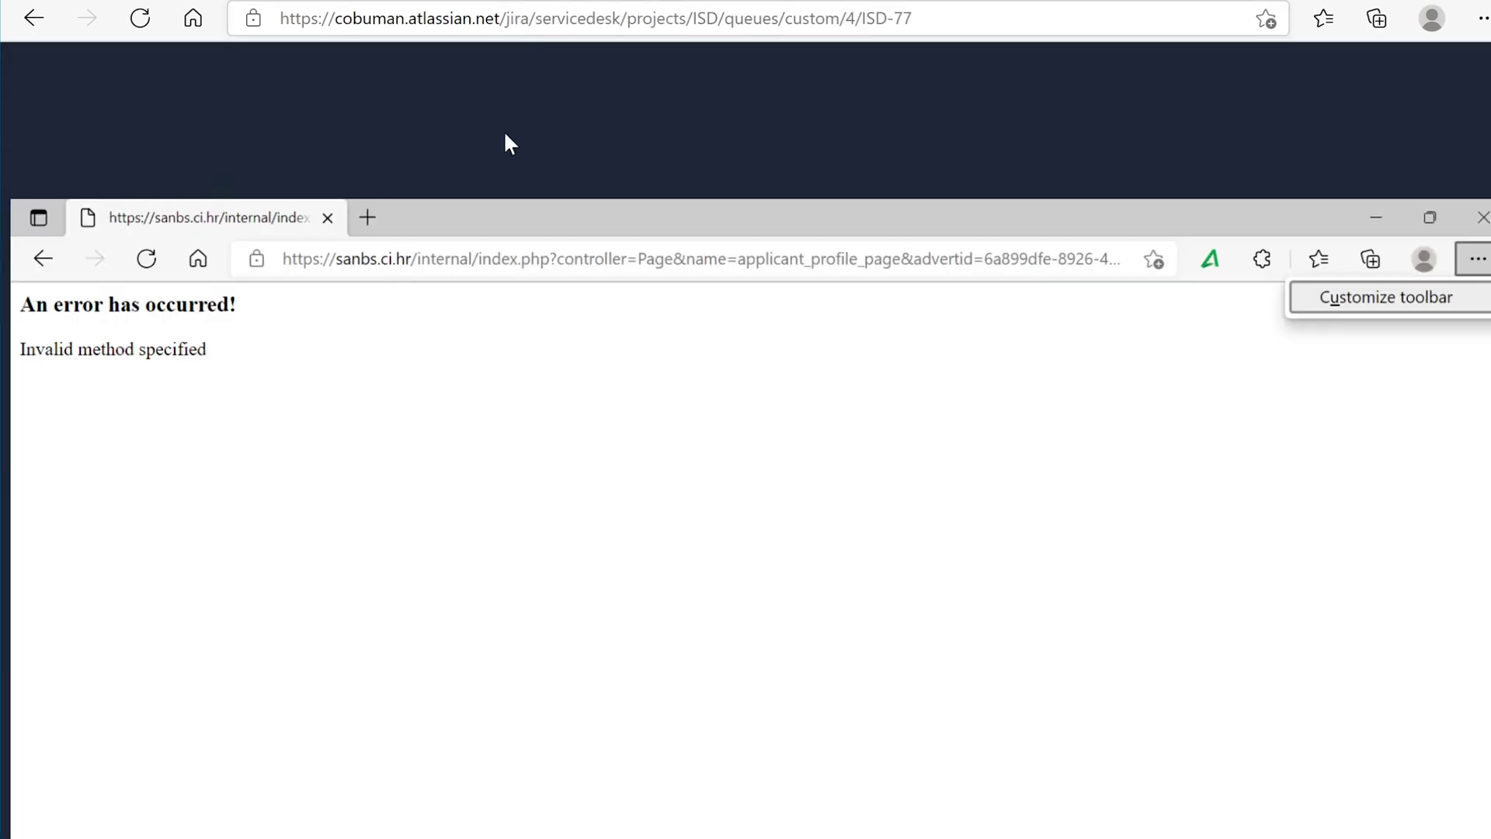
- Close the Screenshot.png preview and select the ISD-77 request description text
{"action": "mouse_move", "coordinate": [324, 63]}
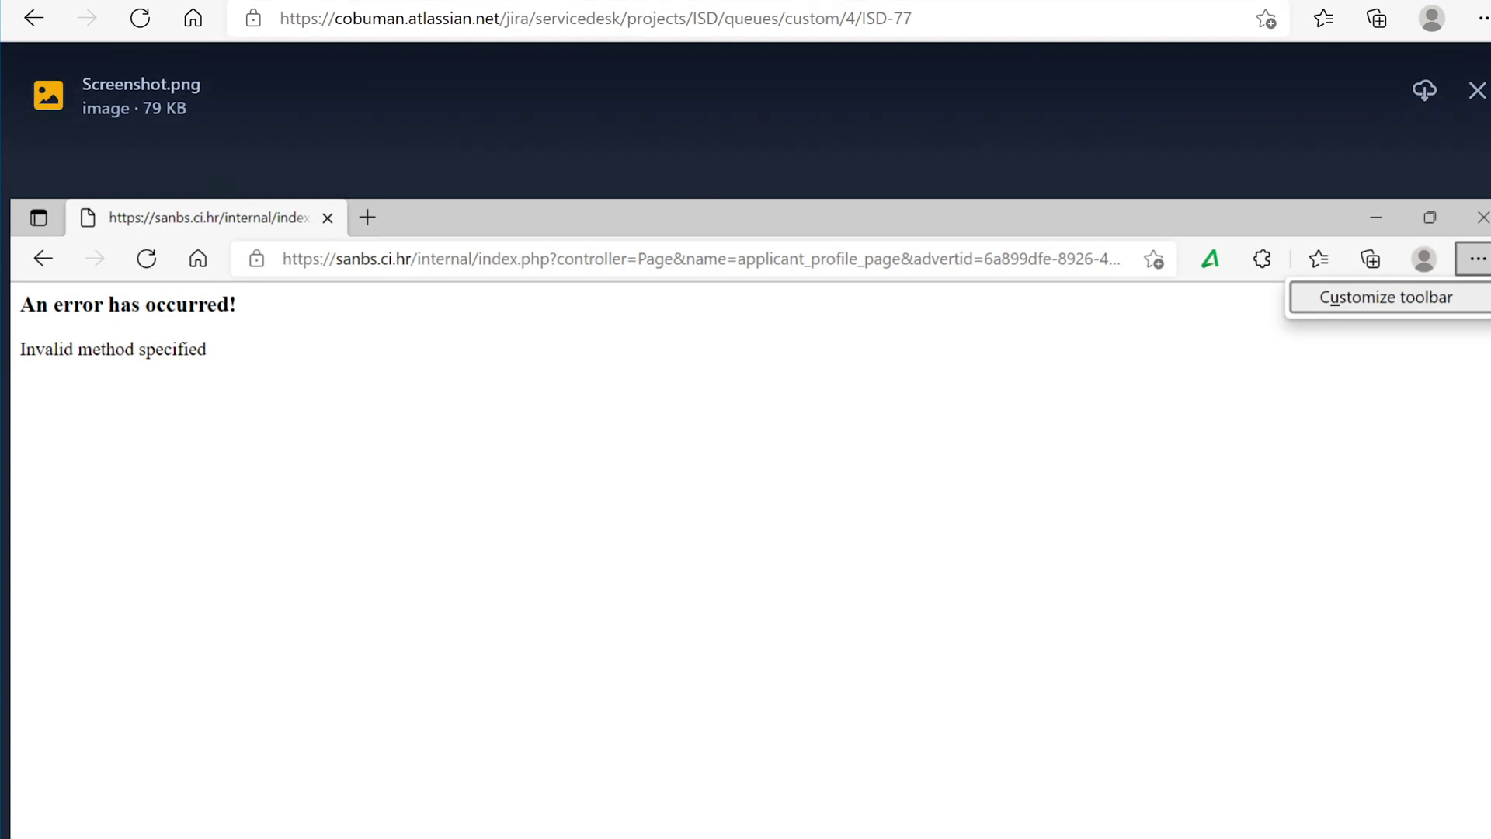
{"action": "left_click", "coordinate": [1478, 91]}
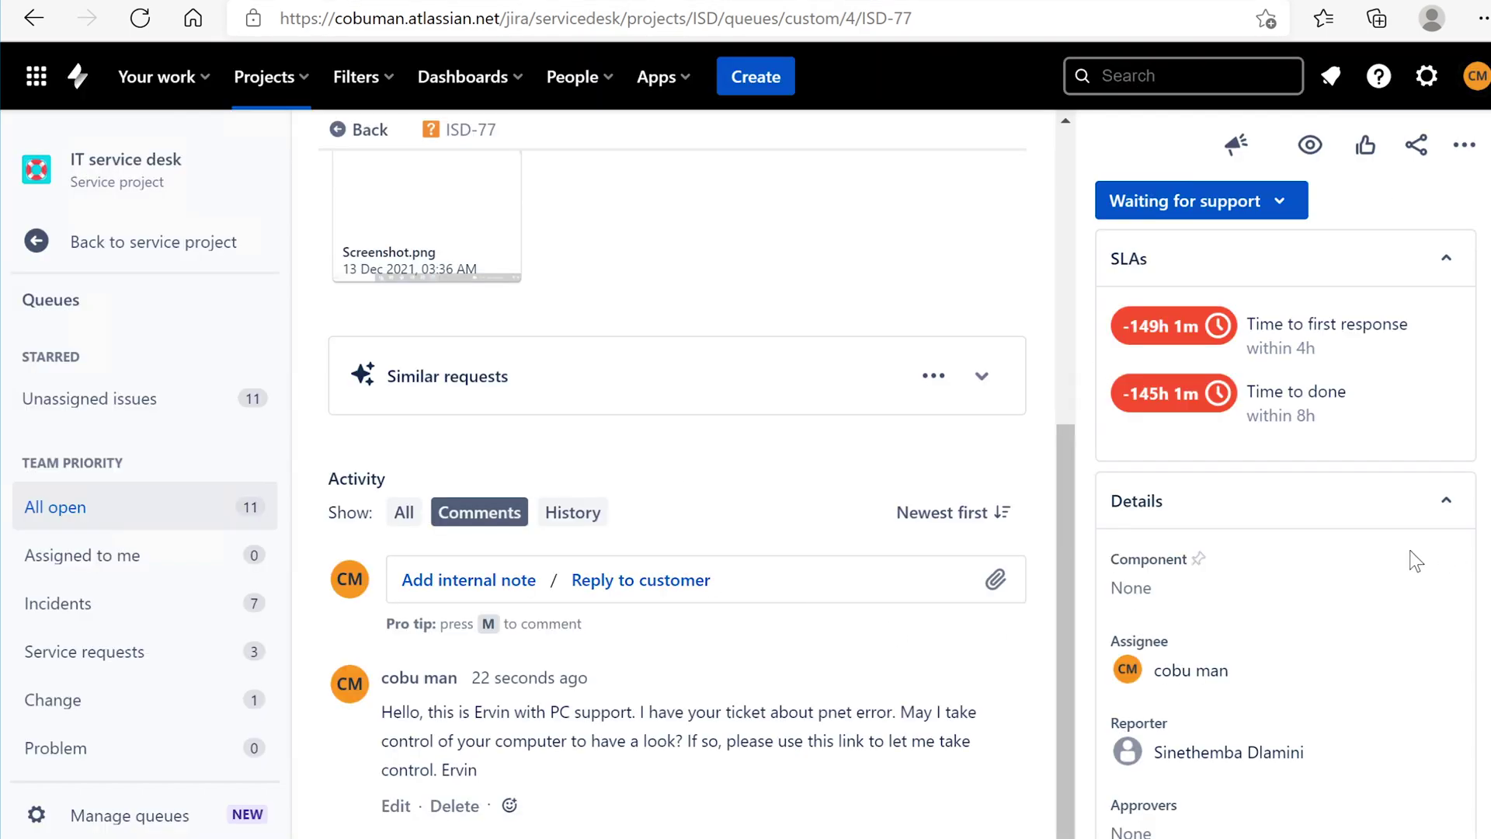
{"action": "left_click_drag", "start_coordinate": [1058, 566], "coordinate": [1064, 324]}
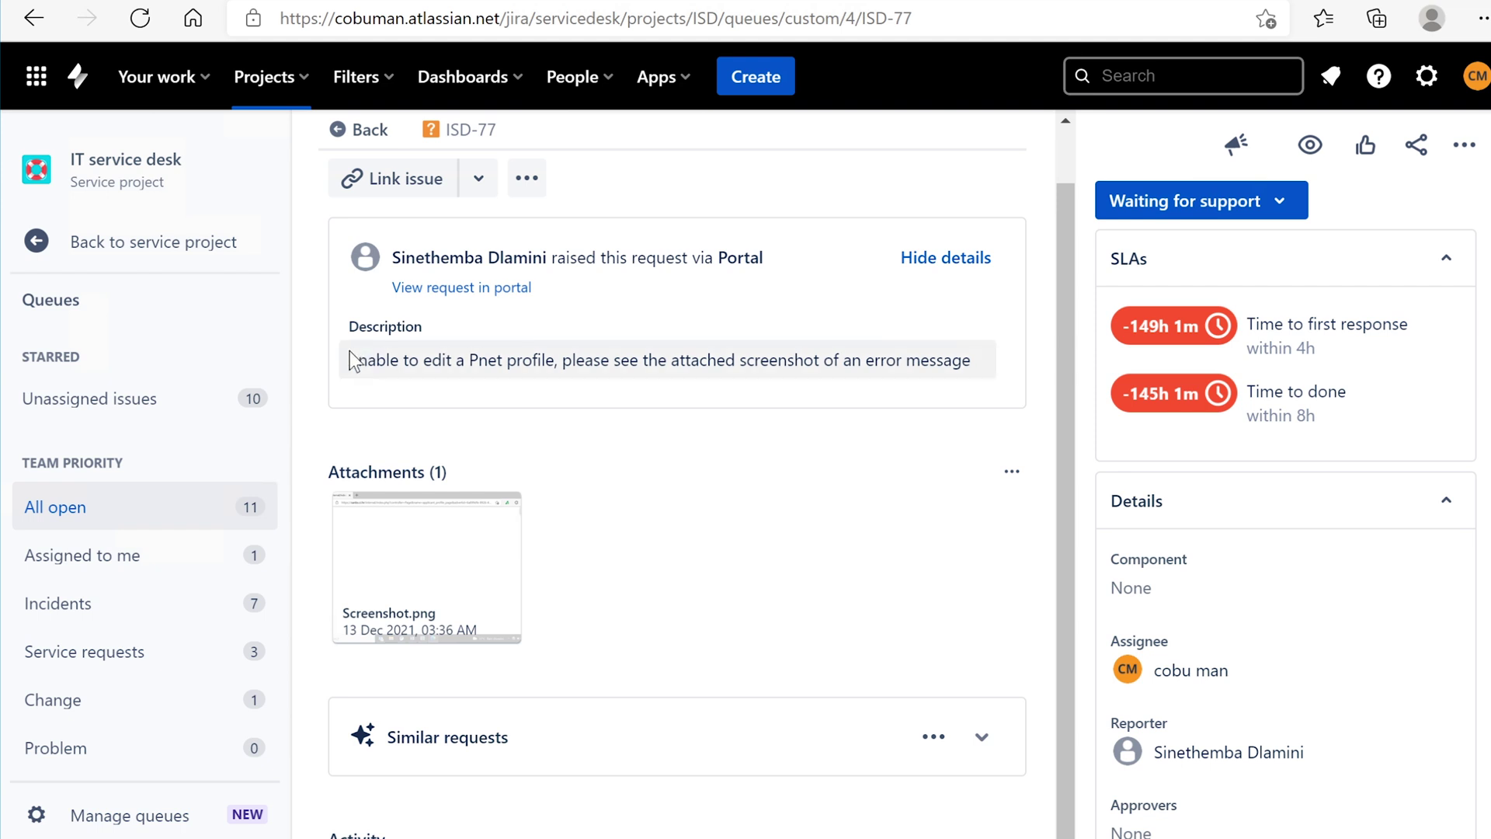
{"action": "left_click_drag", "start_coordinate": [349, 360], "coordinate": [761, 362]}
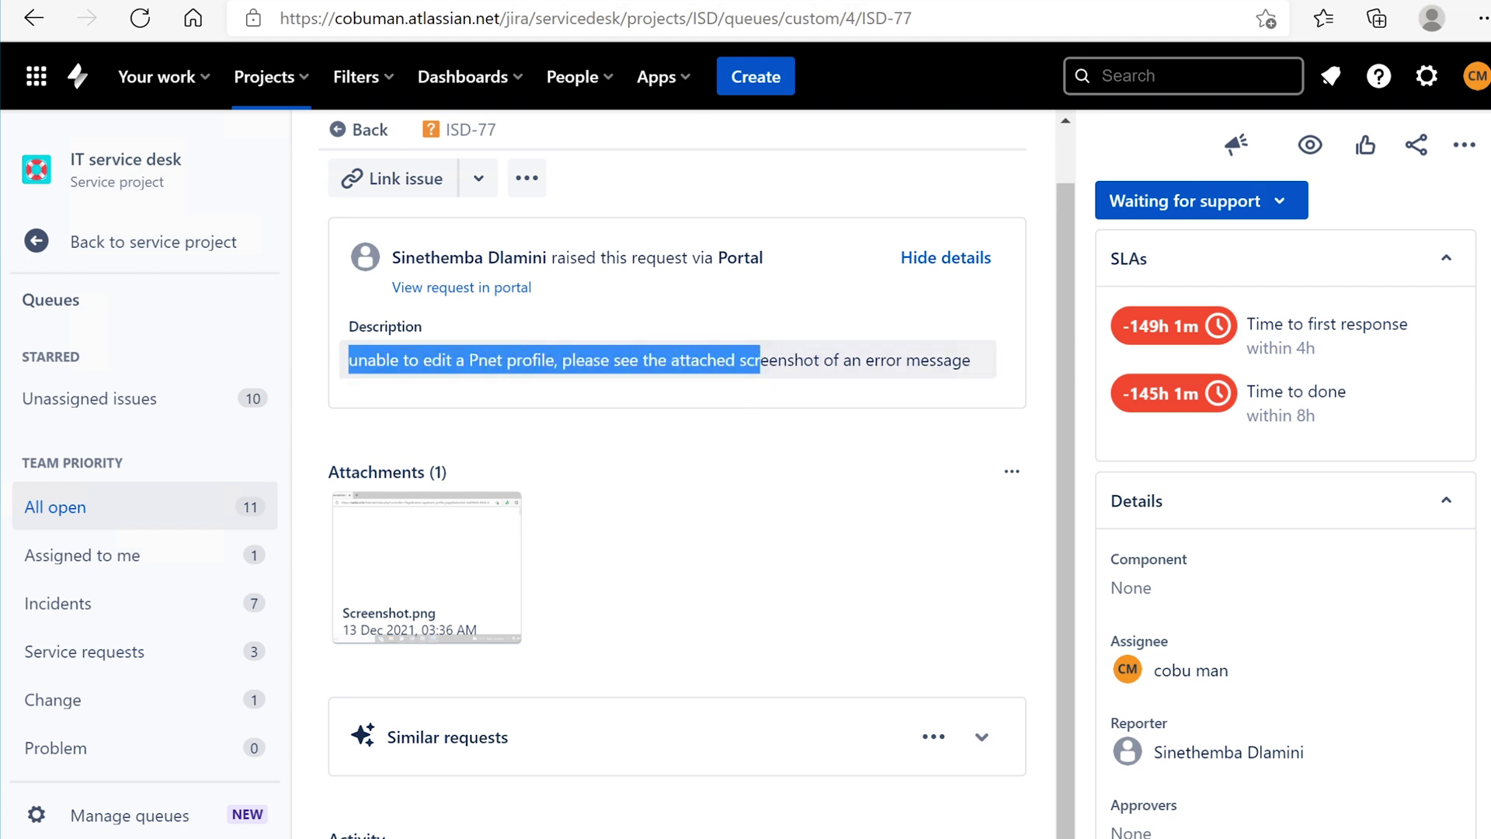
- Switch to the SANBS careers site and enter the I'M AN EMPLOYEE section
{"action": "key", "text": "alt+Tab"}
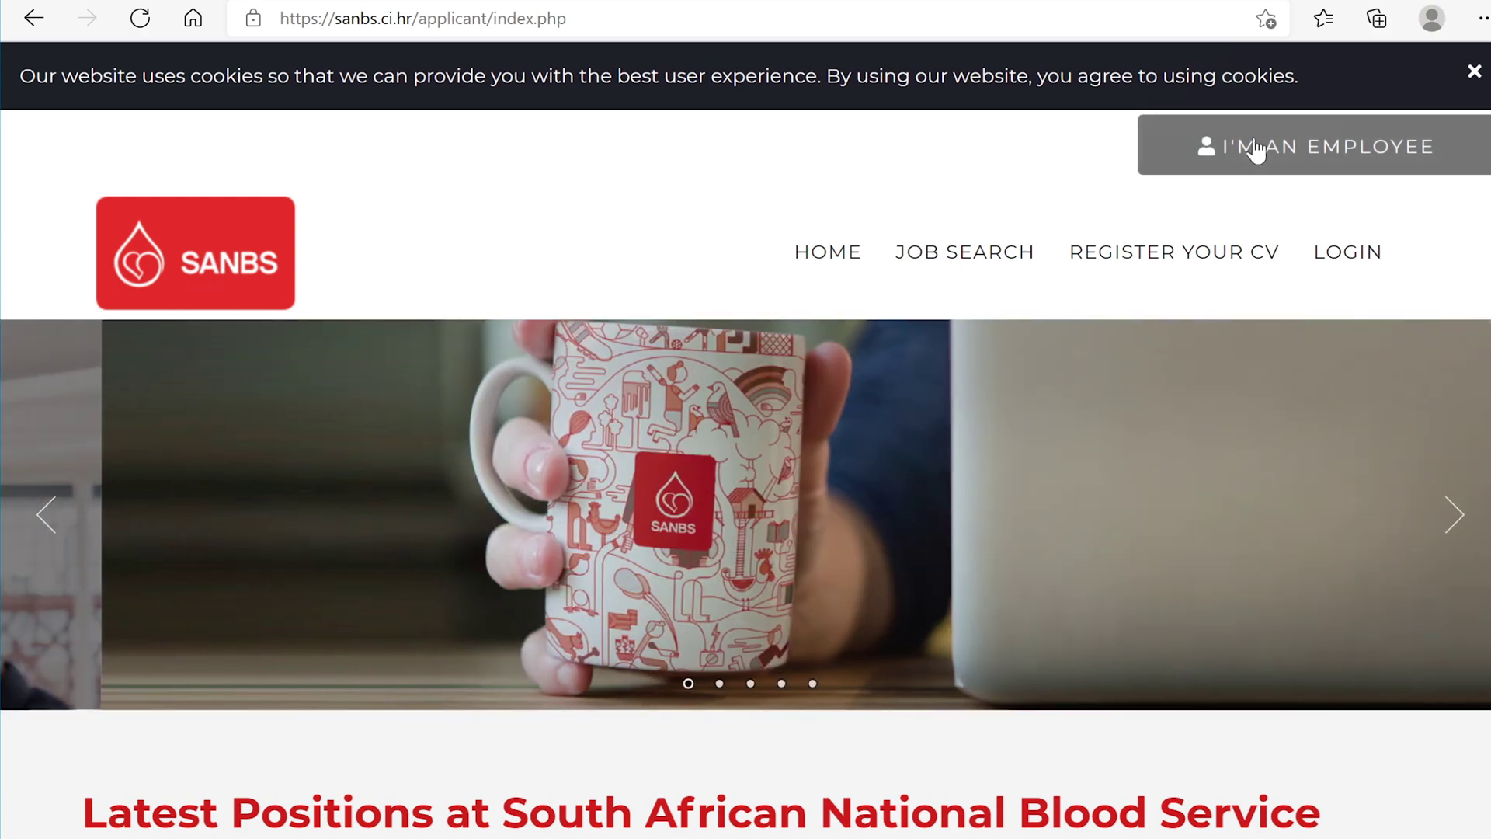
{"action": "left_click", "coordinate": [1252, 147]}
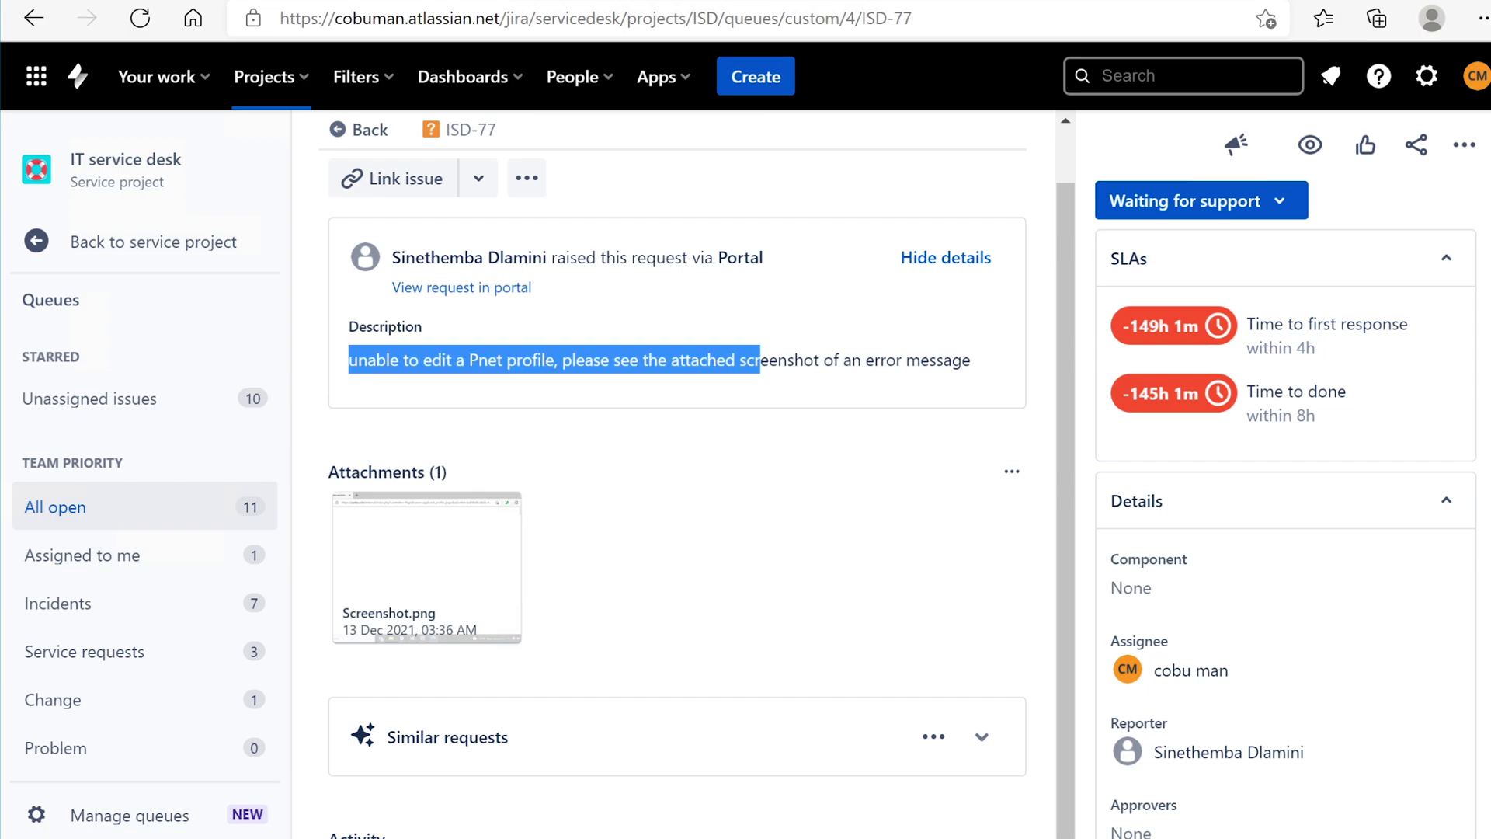
- Preview the Screenshot.png attachment showing the 'An error has occurred!' page
{"action": "left_click", "coordinate": [449, 598]}
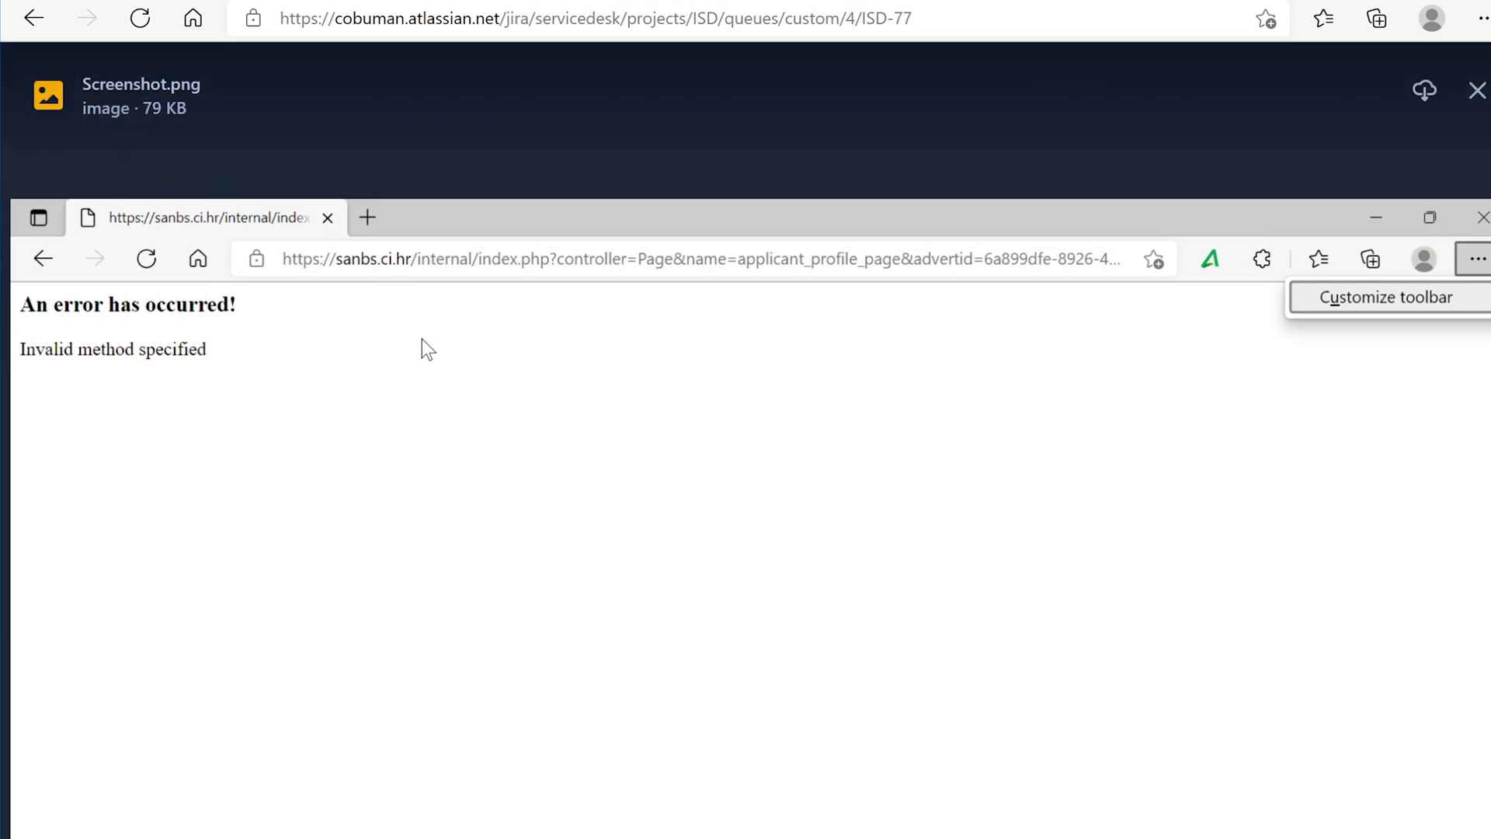
- Go to the SANBS careers site sanbs.ci.hr in a new browser tab
{"action": "left_click", "coordinate": [657, 1]}
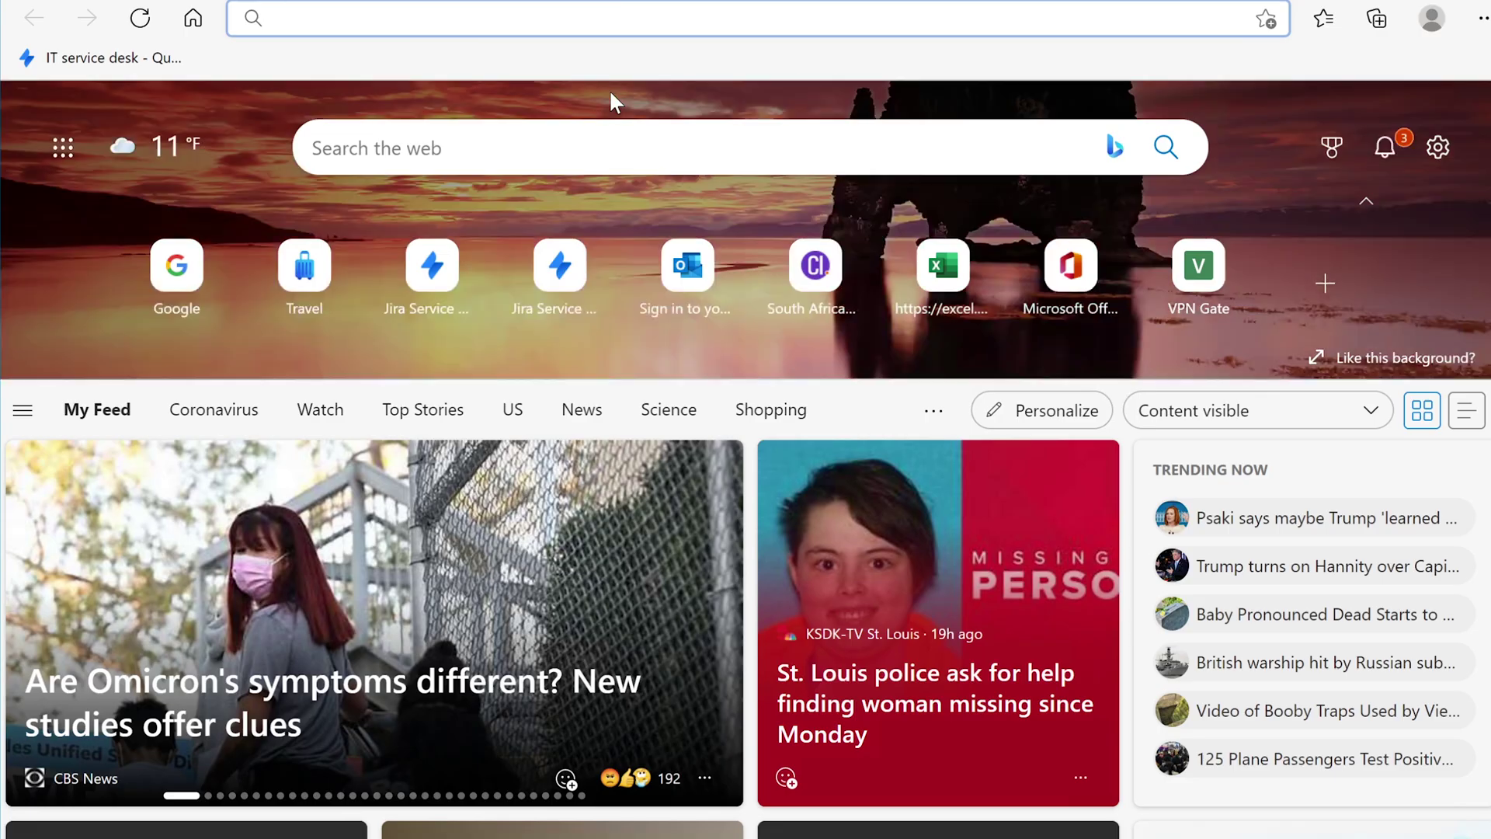
{"action": "type", "text": "sa"}
{"action": "key", "text": "Return"}
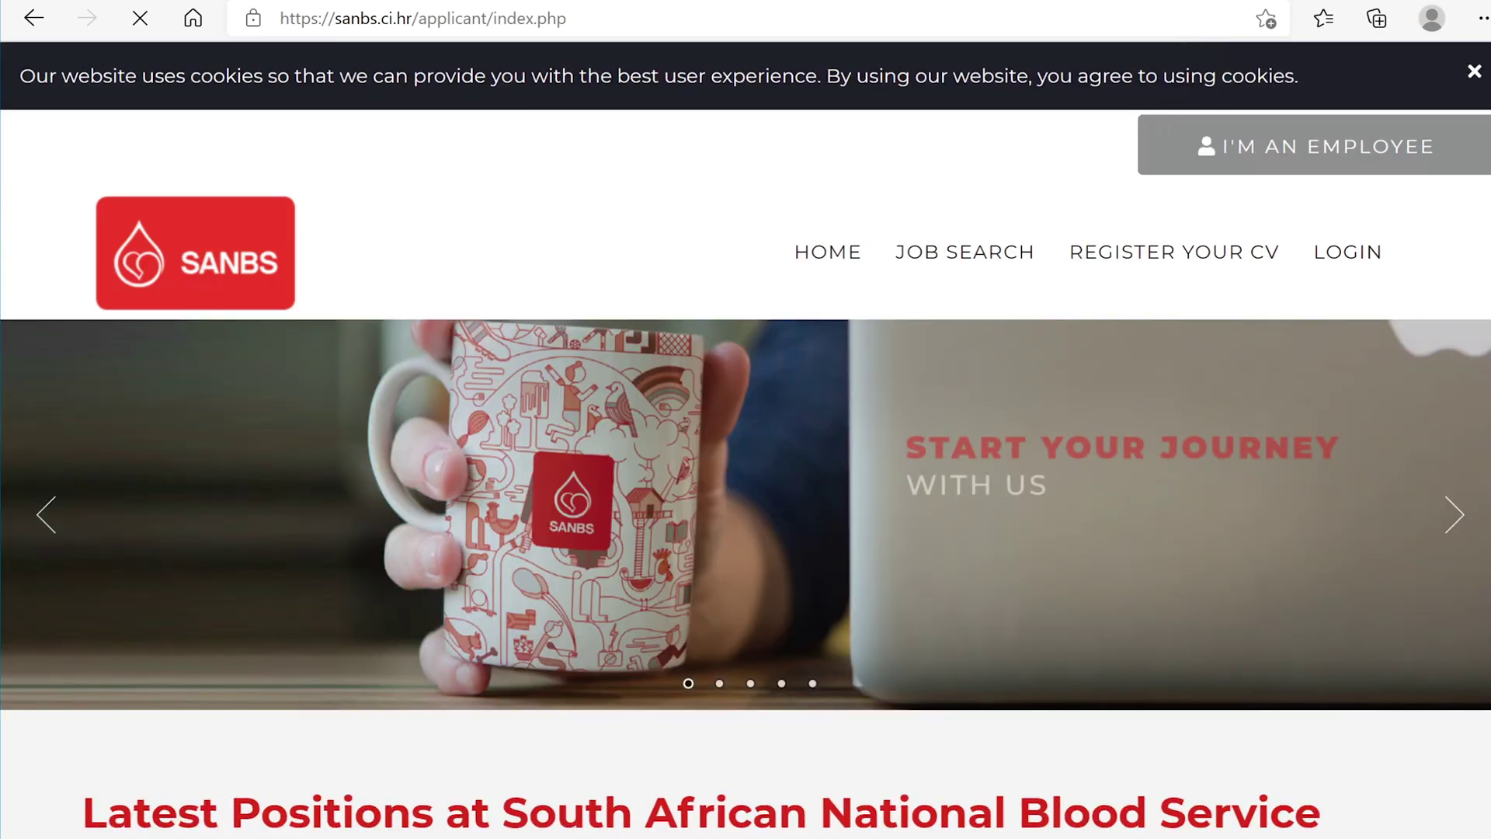
- Scroll to the registration-help section and highlight the support team's contact line
{"action": "scroll", "coordinate": [1487, 345], "scroll_direction": "down", "scroll_amount": 2}
{"action": "scroll", "coordinate": [1487, 345], "scroll_direction": "down", "scroll_amount": 20}
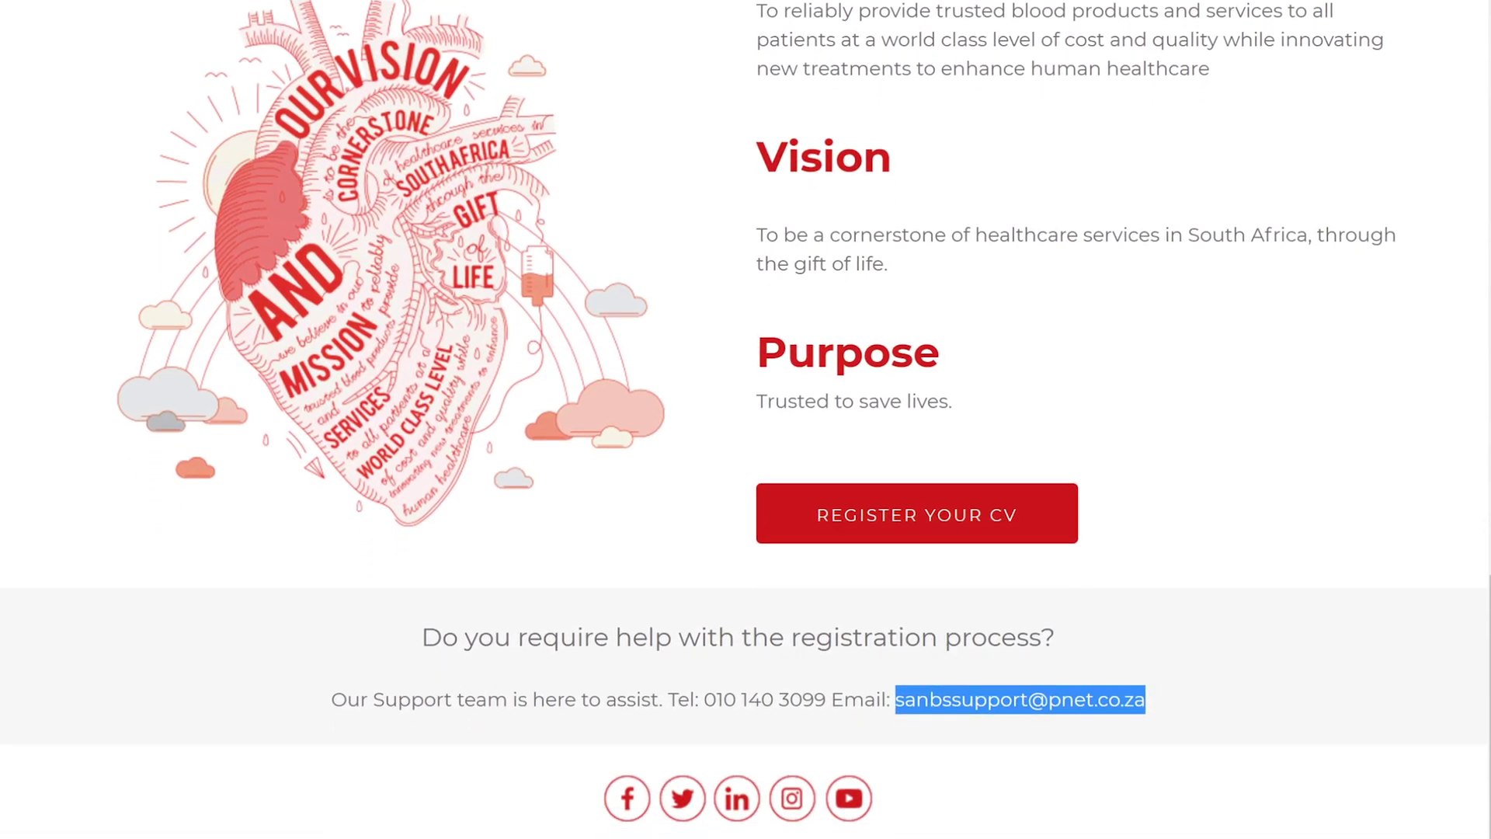
{"action": "left_click_drag", "start_coordinate": [332, 699], "coordinate": [1237, 711]}
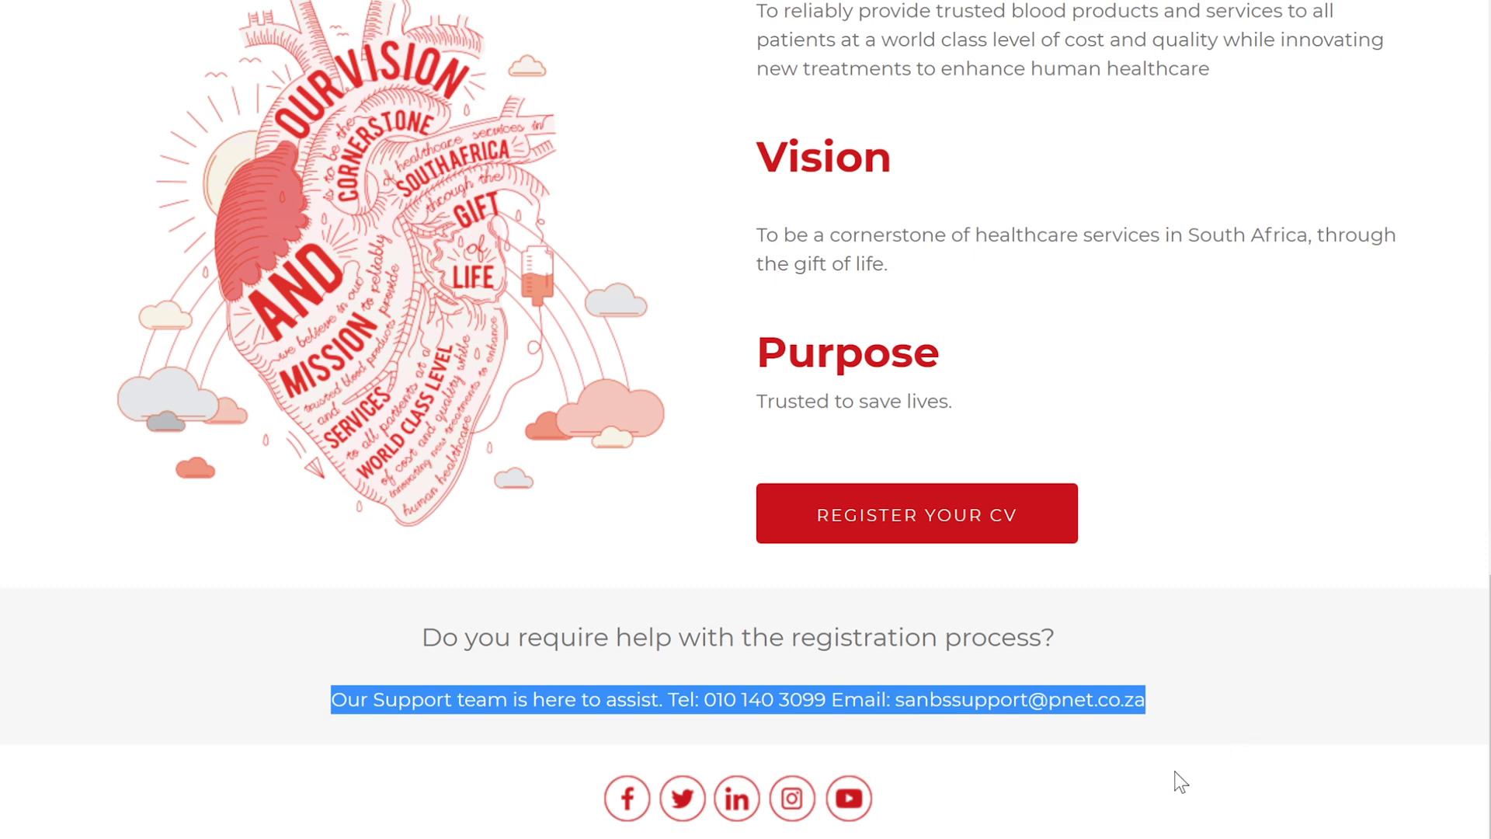
{"action": "left_click", "coordinate": [1172, 747]}
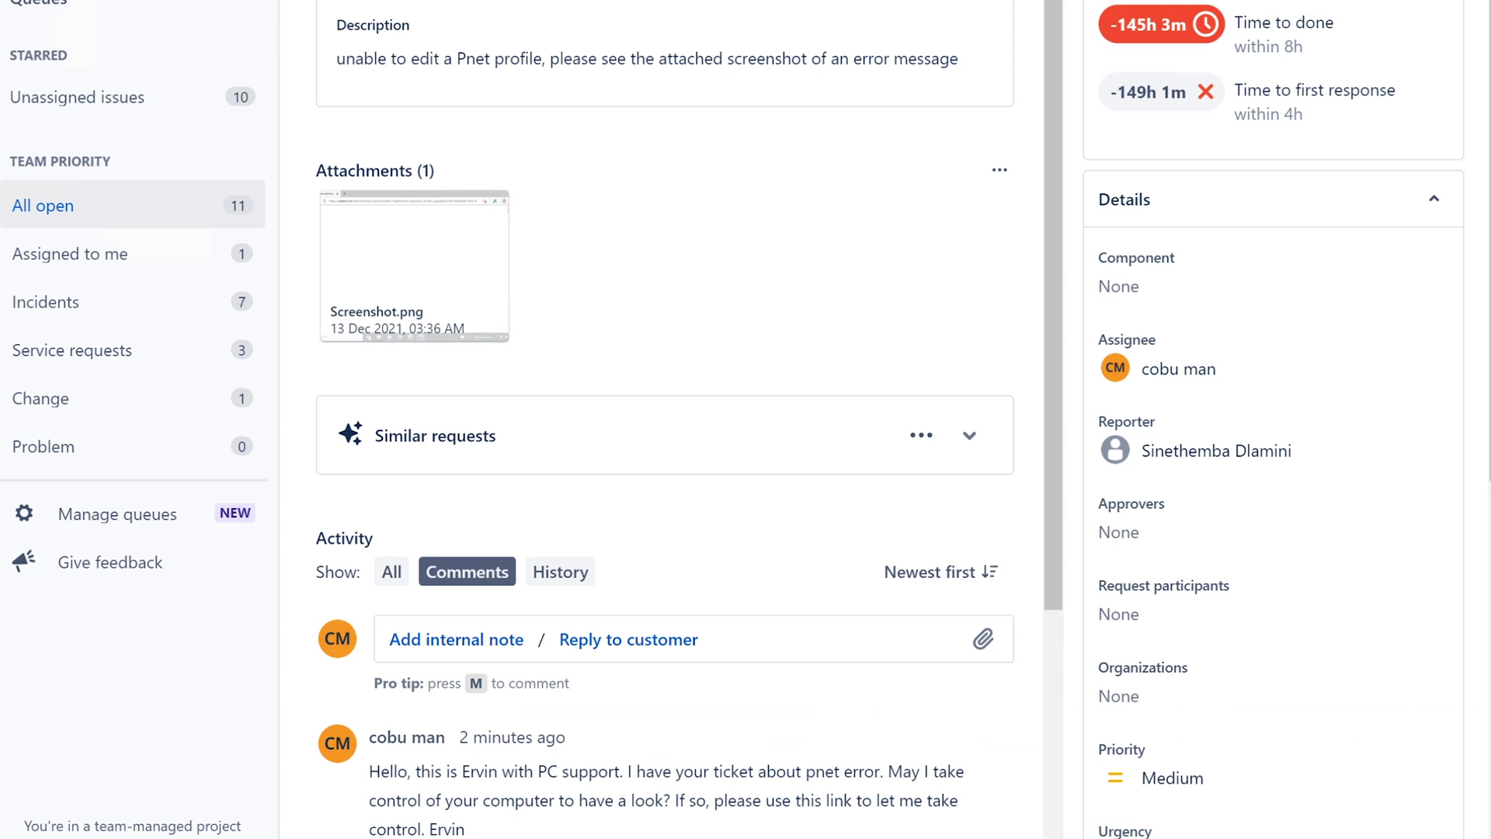
- Close the empty file browser and scroll the ISD-77 ticket down to its Activity comments
{"action": "left_click_drag", "start_coordinate": [1050, 300], "coordinate": [1056, 416]}
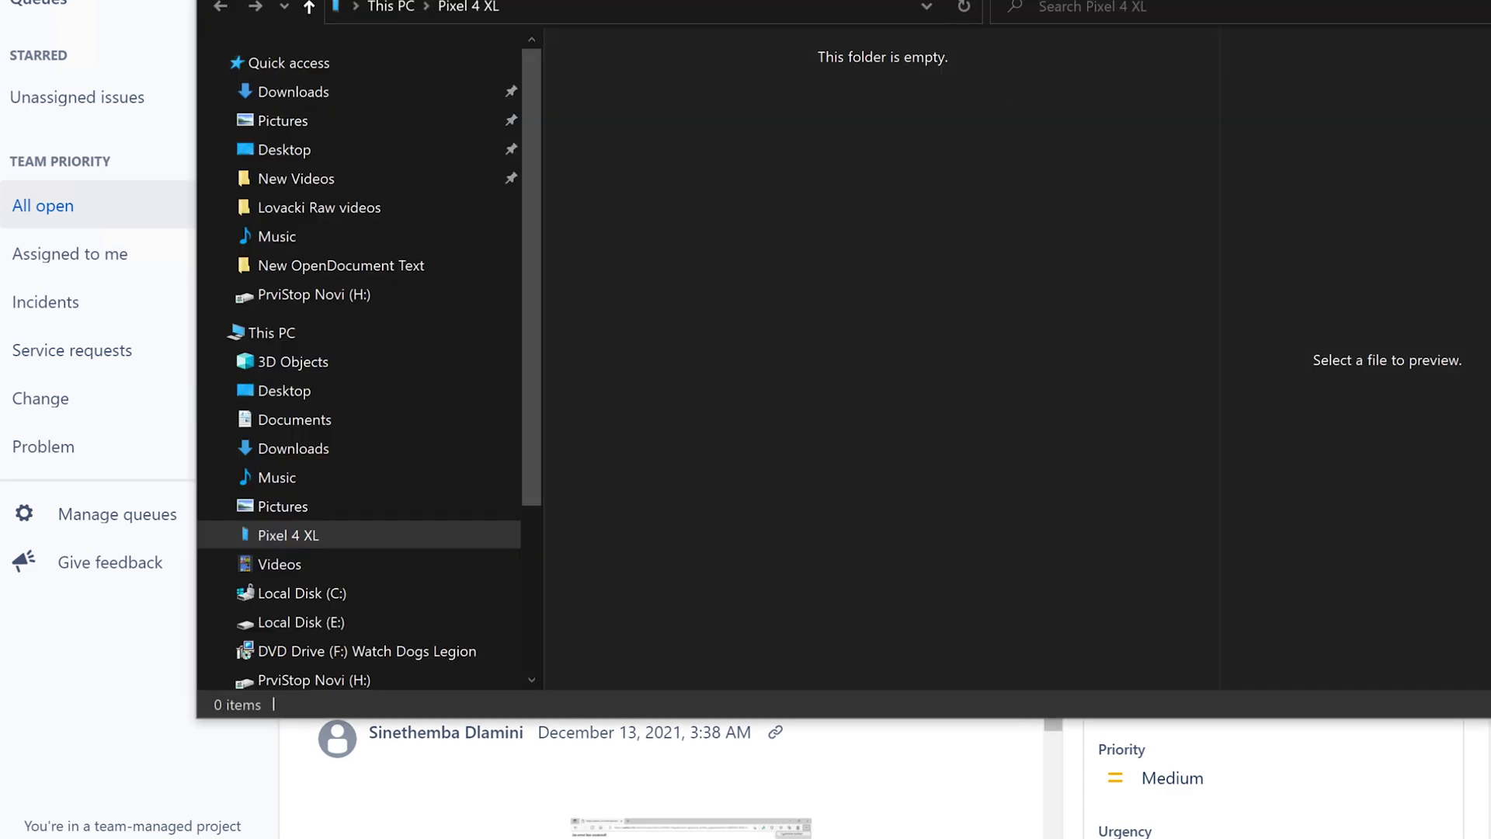
{"action": "key", "text": "alt+F4"}
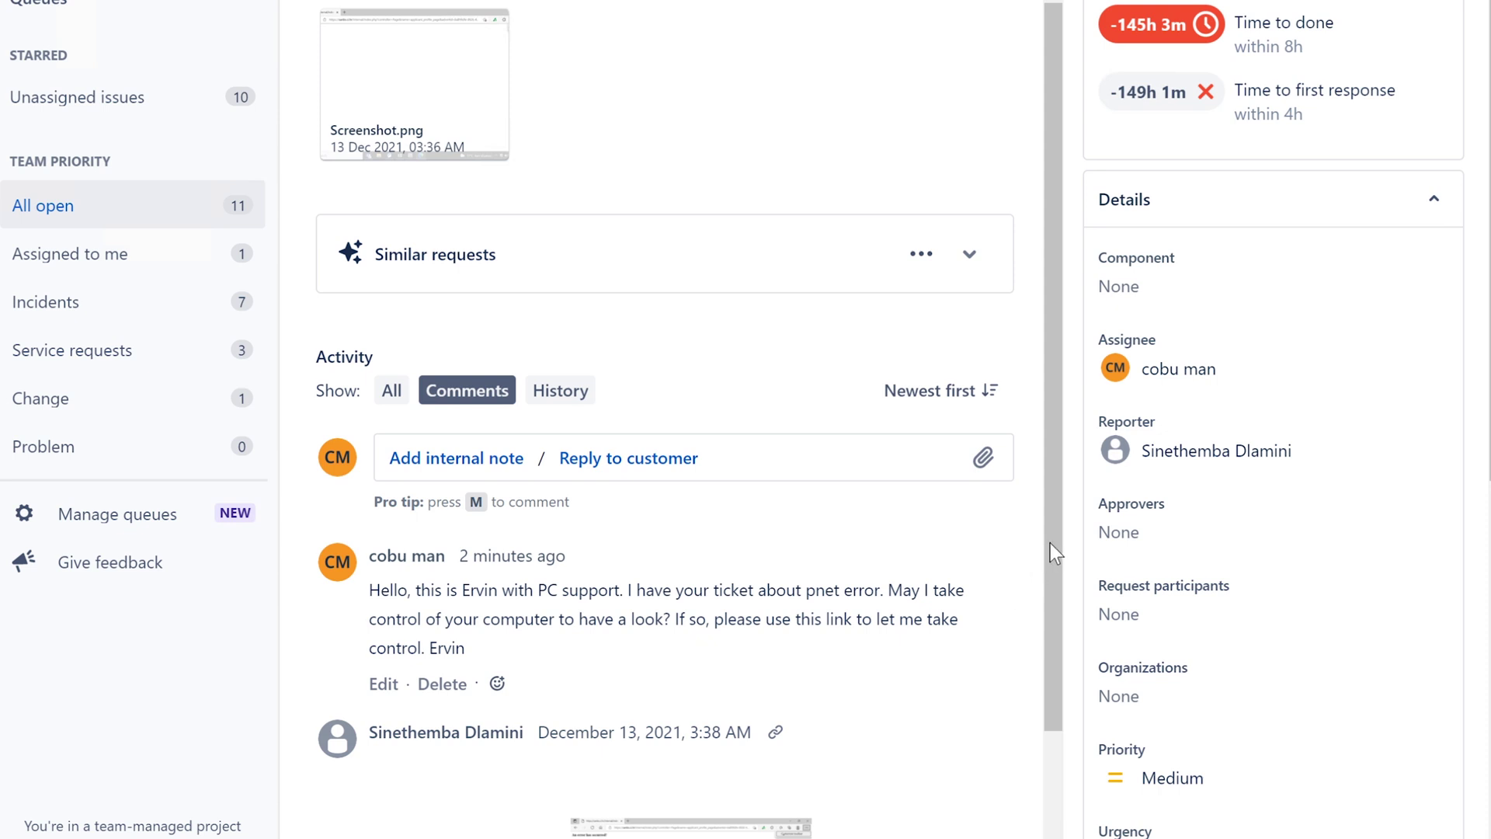
{"action": "left_click_drag", "start_coordinate": [1050, 552], "coordinate": [1051, 688]}
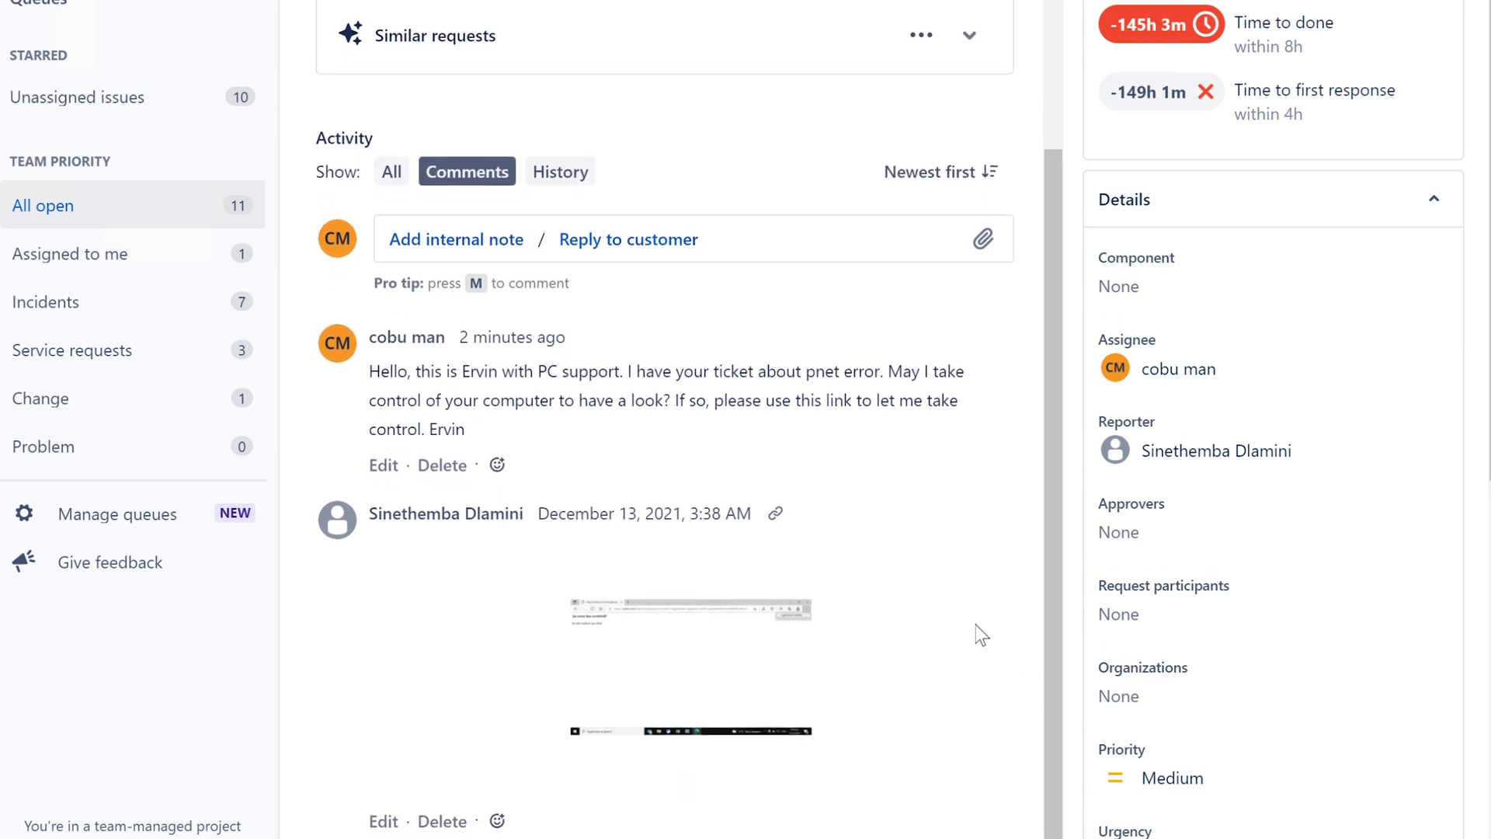
- Preview the reporter's attached screenshot, then start an empty Reply to customer comment
{"action": "left_click", "coordinate": [696, 643]}
{"action": "left_click", "coordinate": [614, 241]}
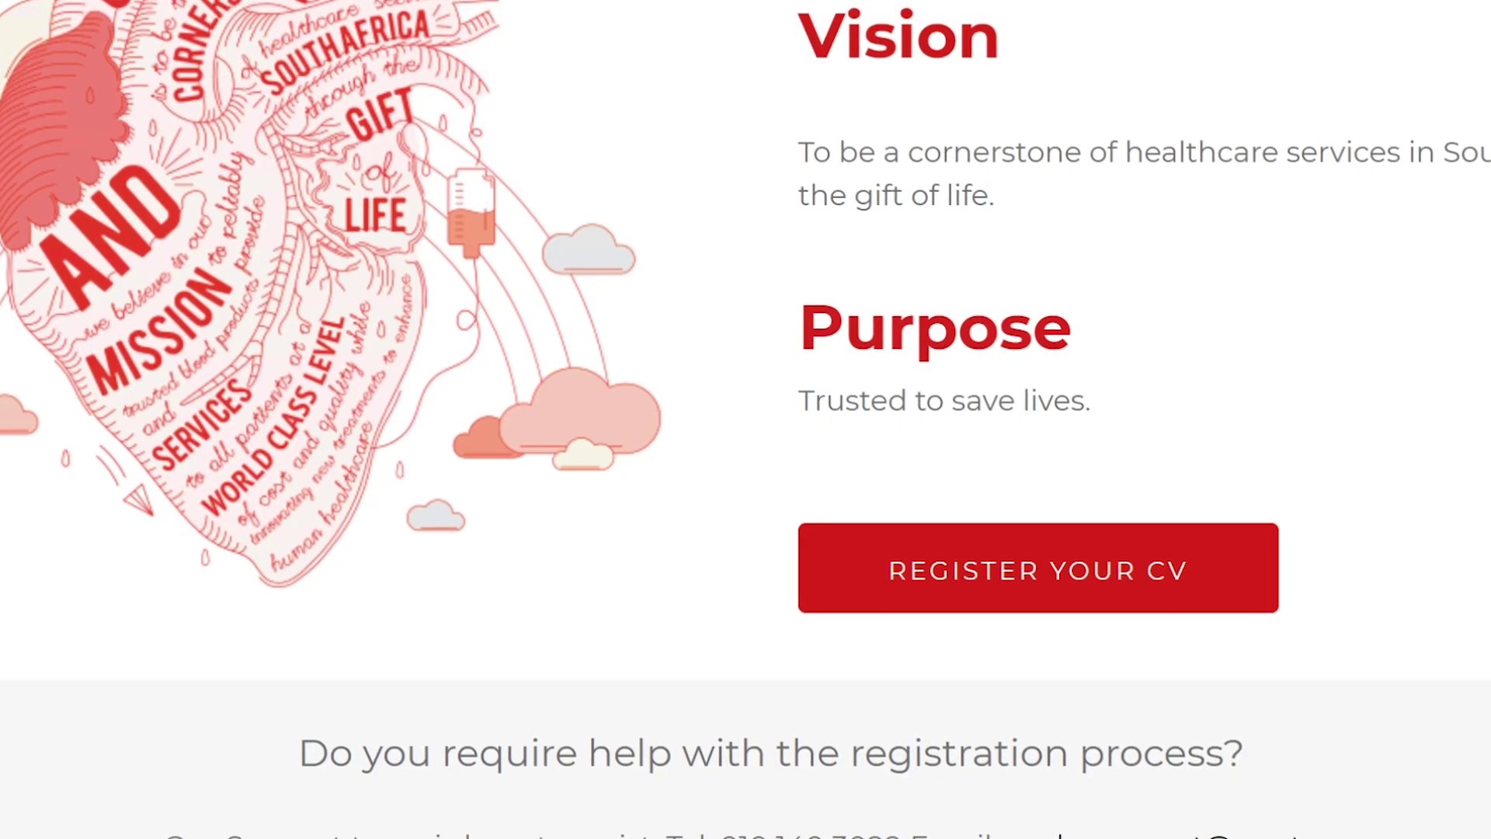
{"action": "left_click_drag", "start_coordinate": [1378, 829], "coordinate": [175, 819]}
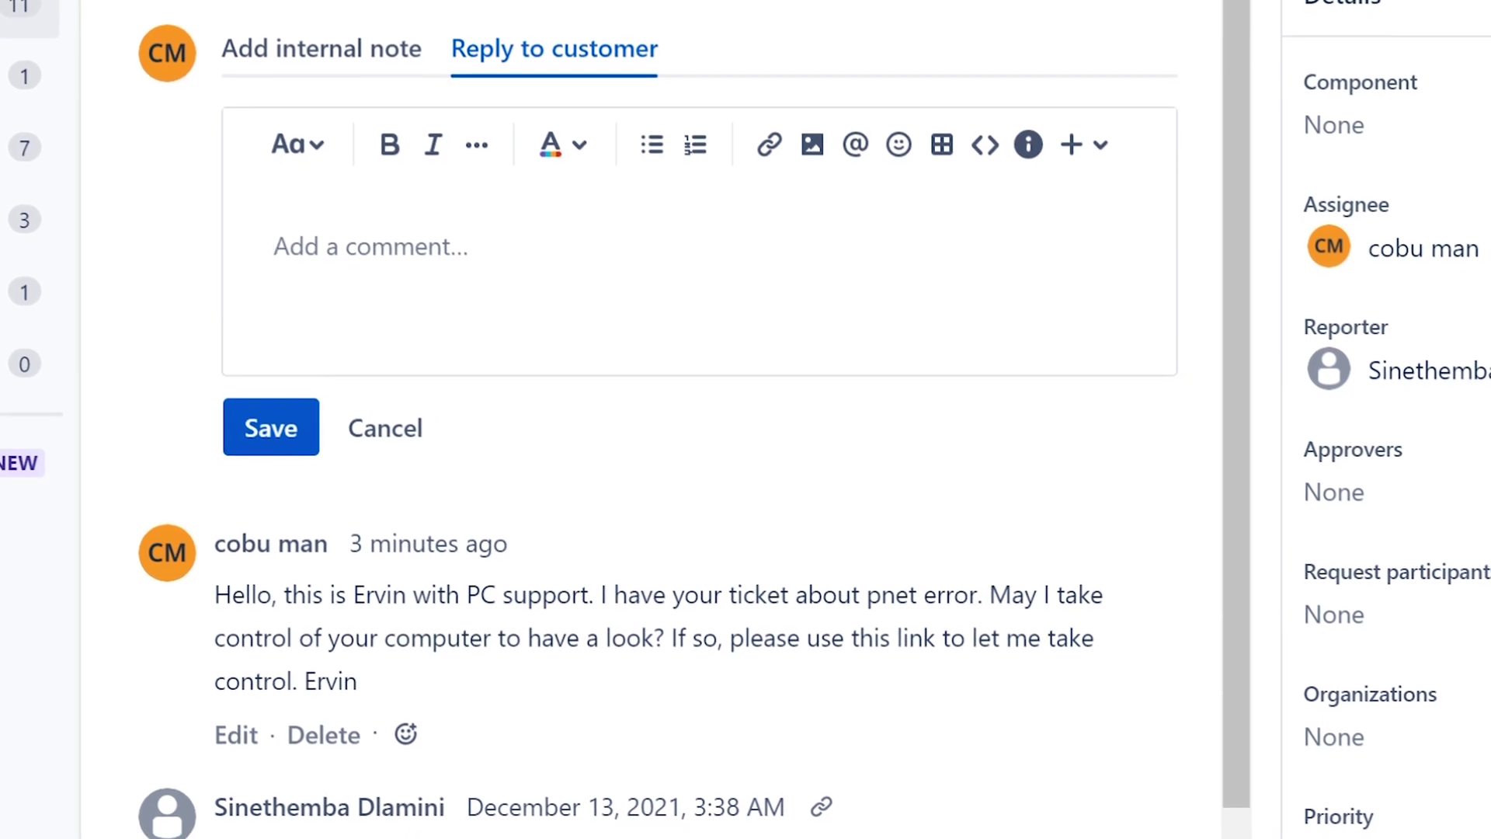
{"action": "left_click_drag", "start_coordinate": [1238, 267], "coordinate": [1181, 54]}
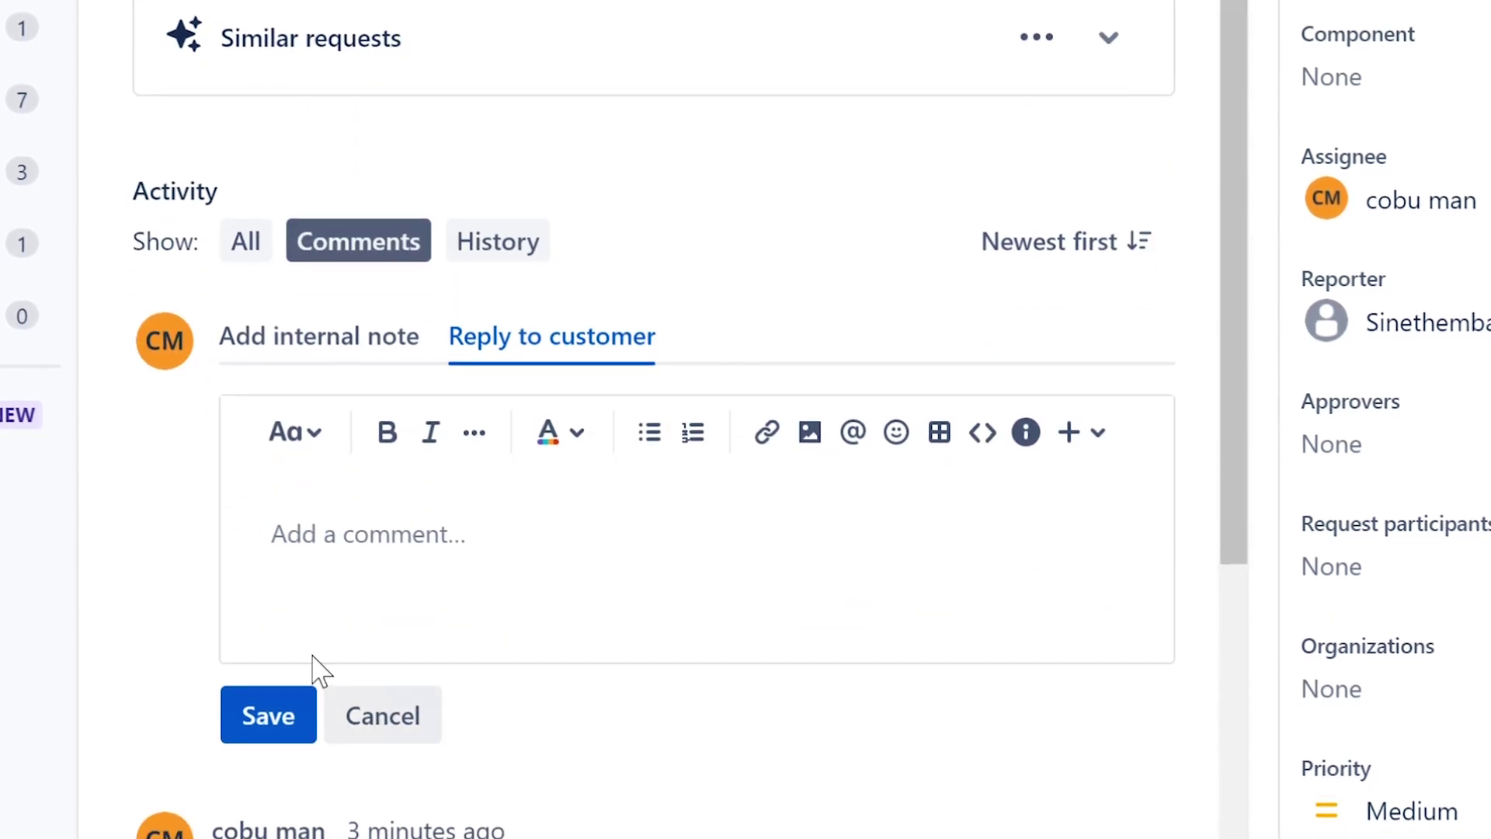
- Draft the reply advising contacting web admin or this website's customer service, correcting 'issiue' to 'issue'
{"action": "left_click", "coordinate": [416, 519]}
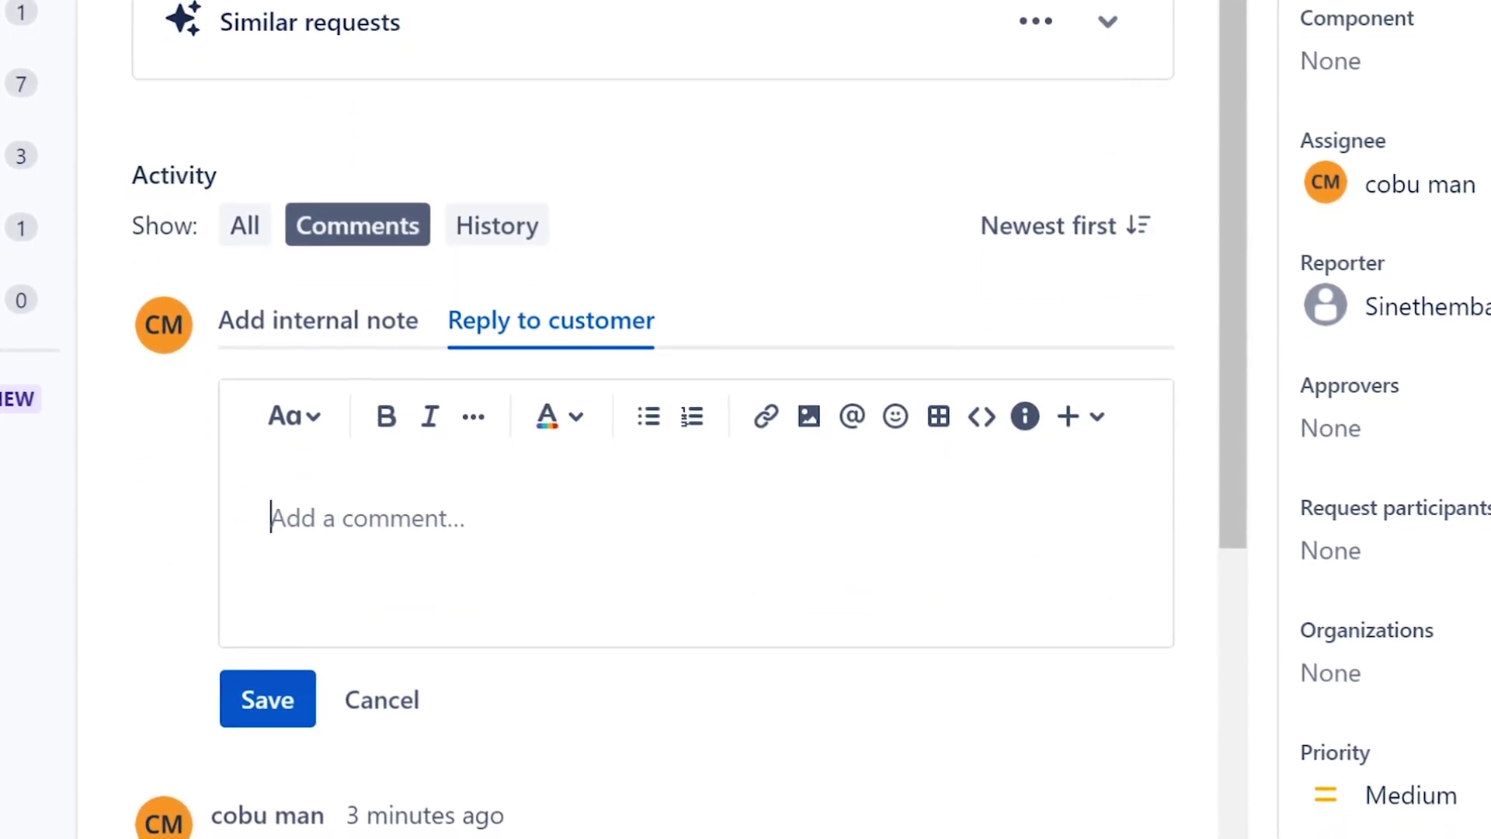
{"action": "type", "text": "If issue "}
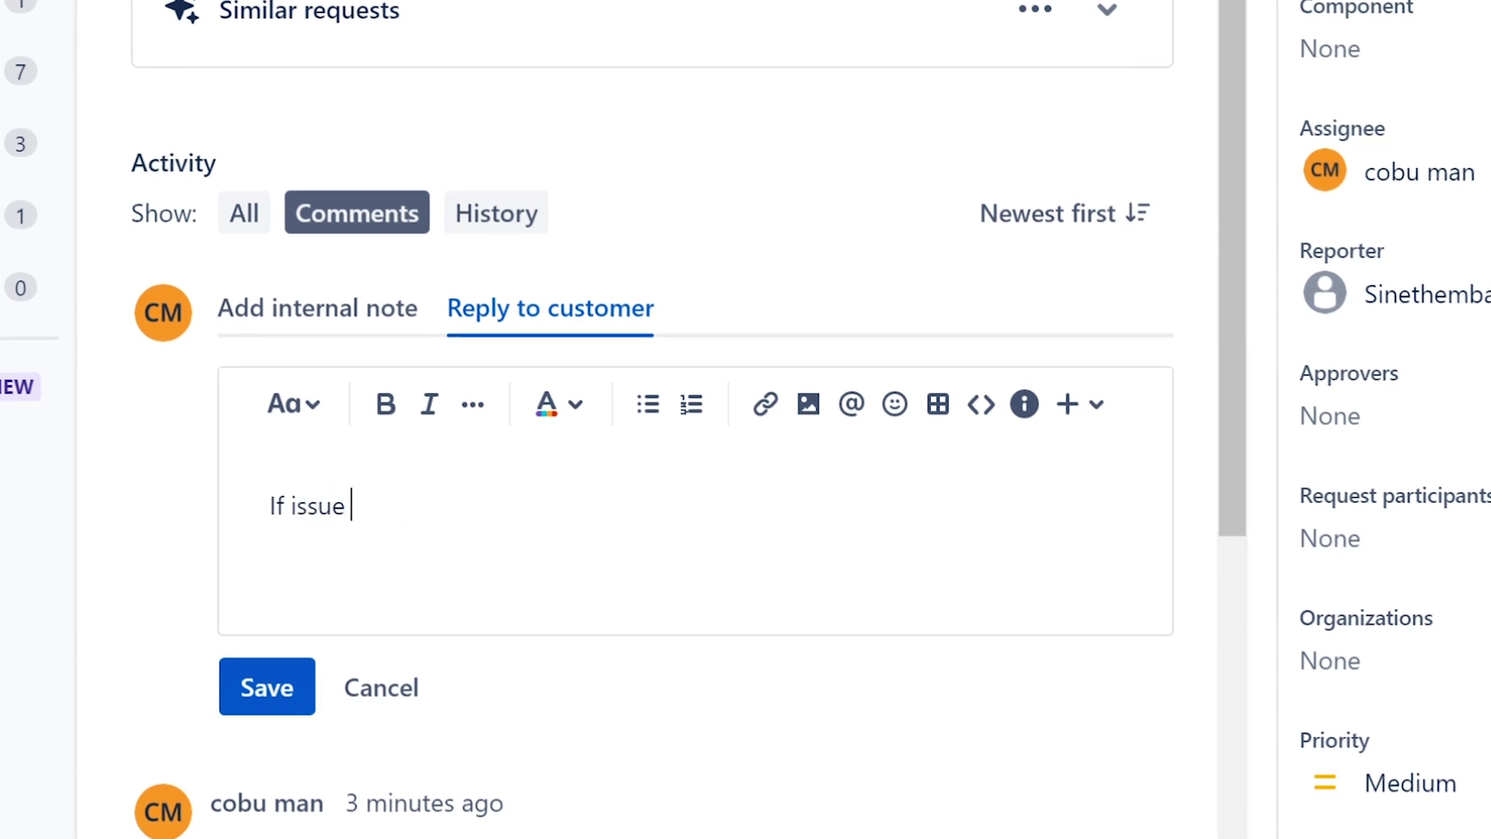
{"action": "type", "text": "is affecting "}
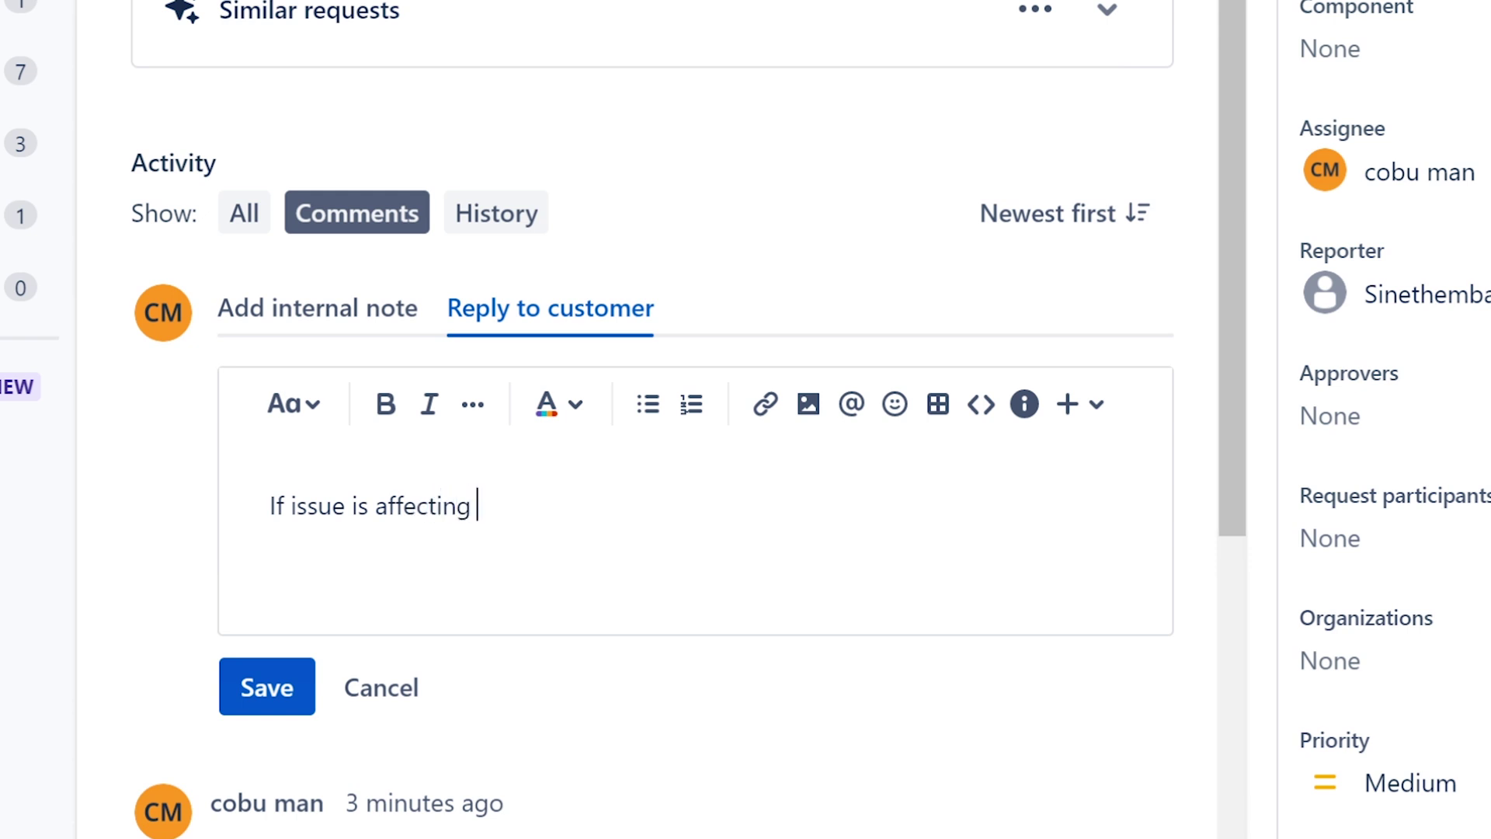
{"action": "type", "text": "multiple people."}
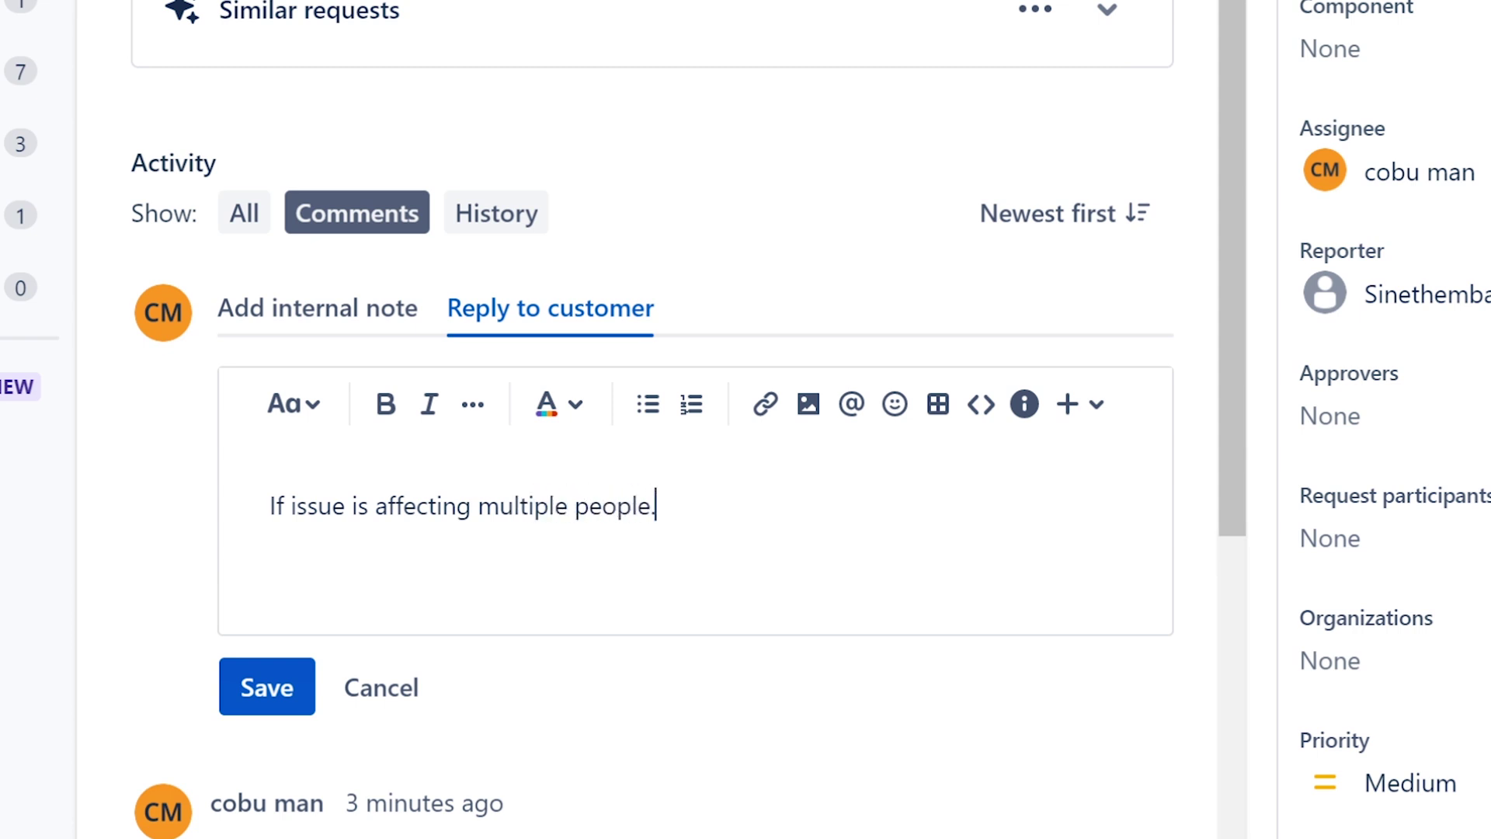
{"action": "type", "text": ".. please conta"}
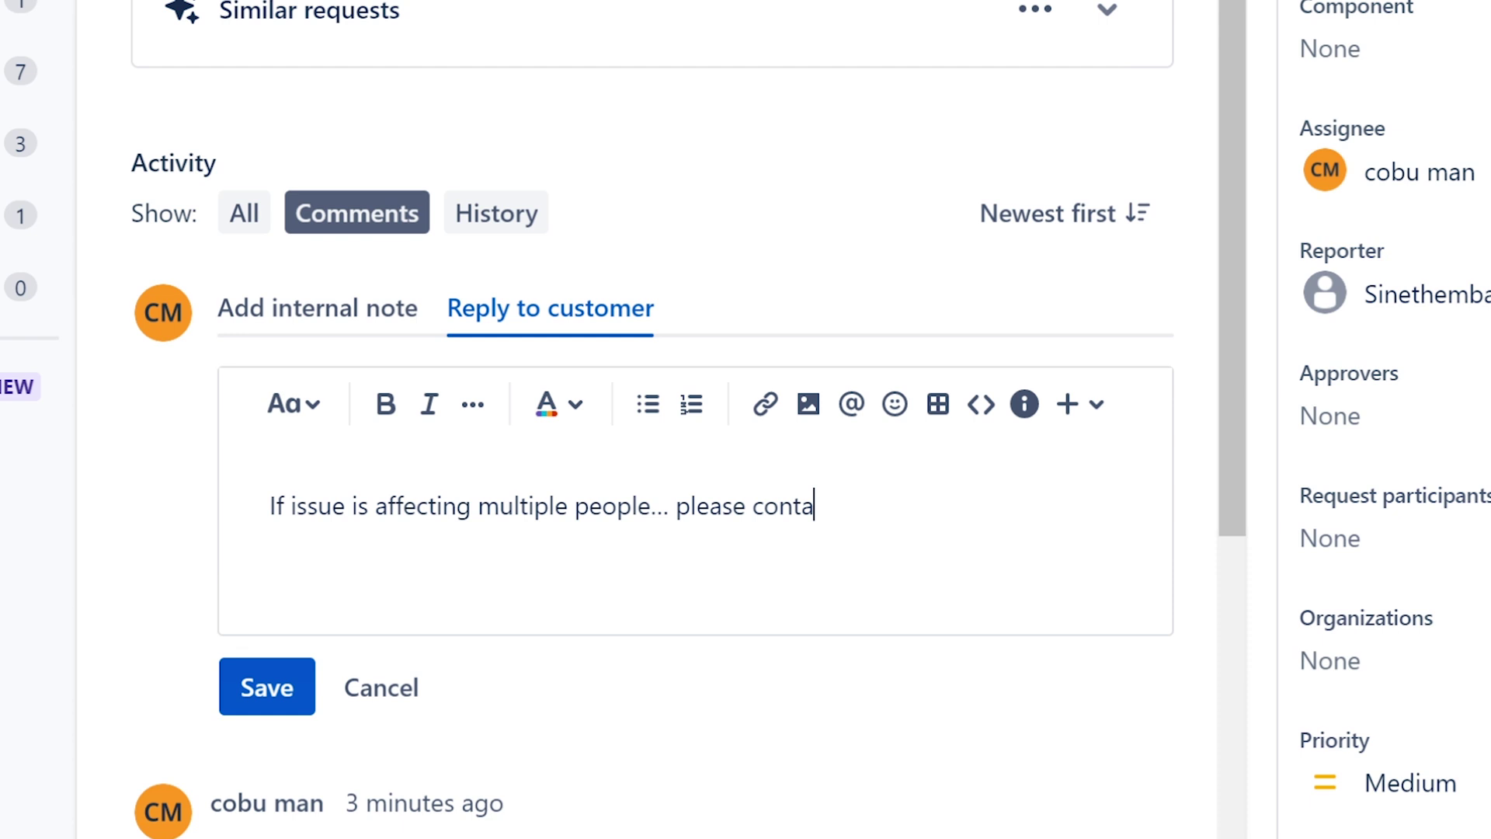
{"action": "type", "text": "ct web admin"}
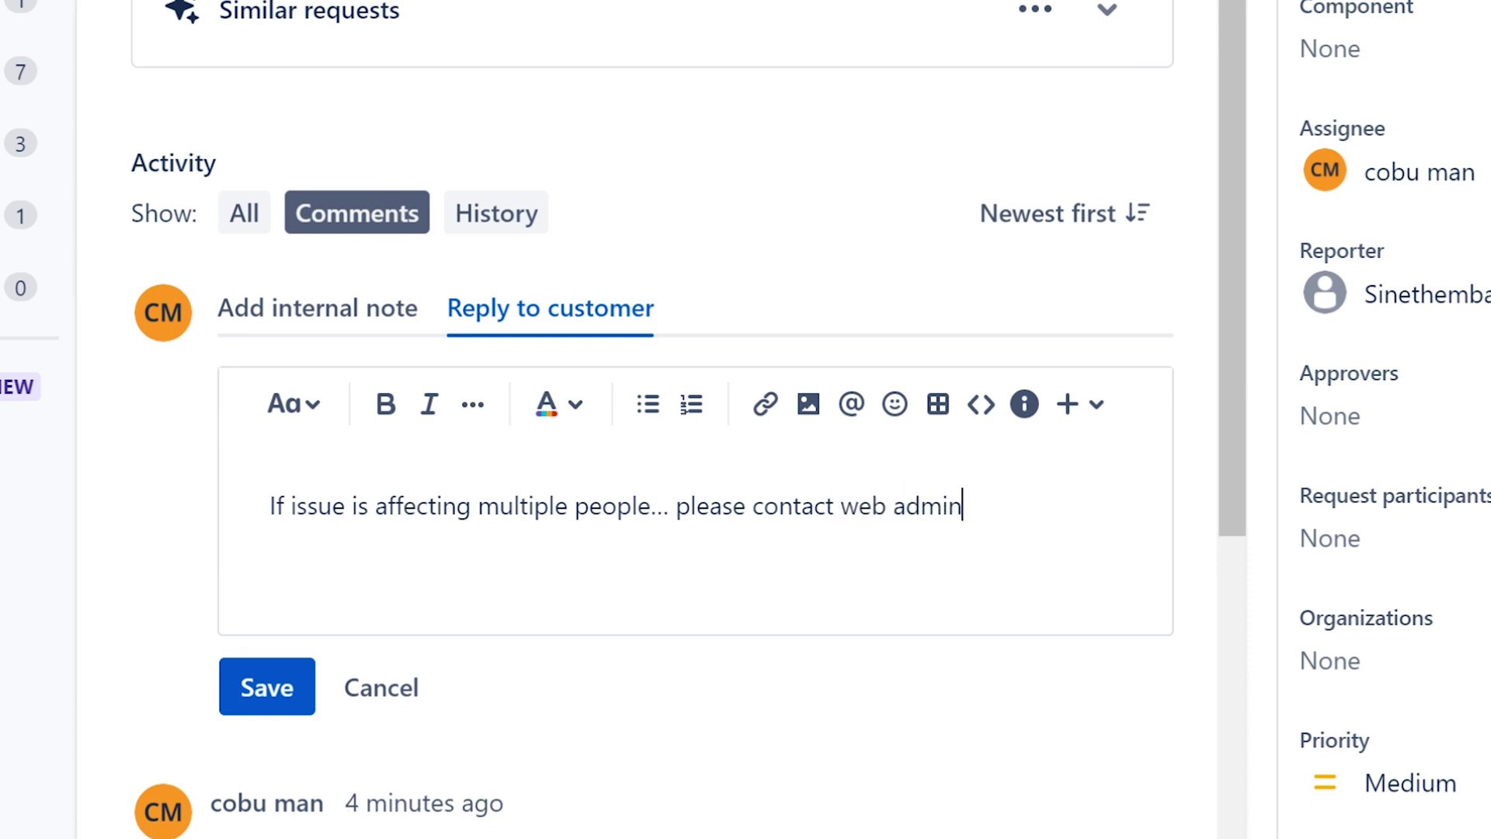
{"action": "type", "text": " for support"}
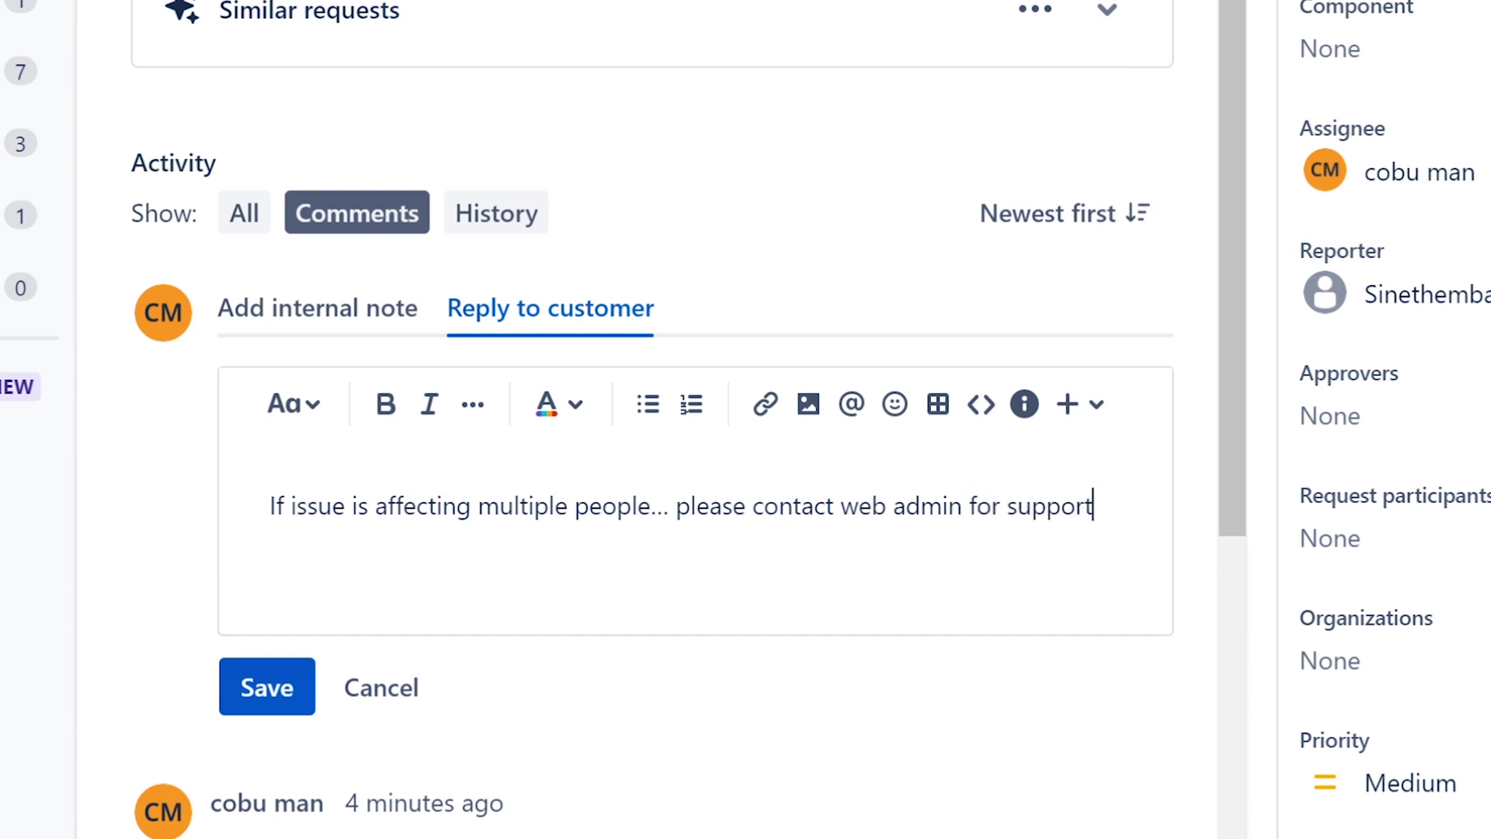
{"action": "type", "text": ". If this iss"}
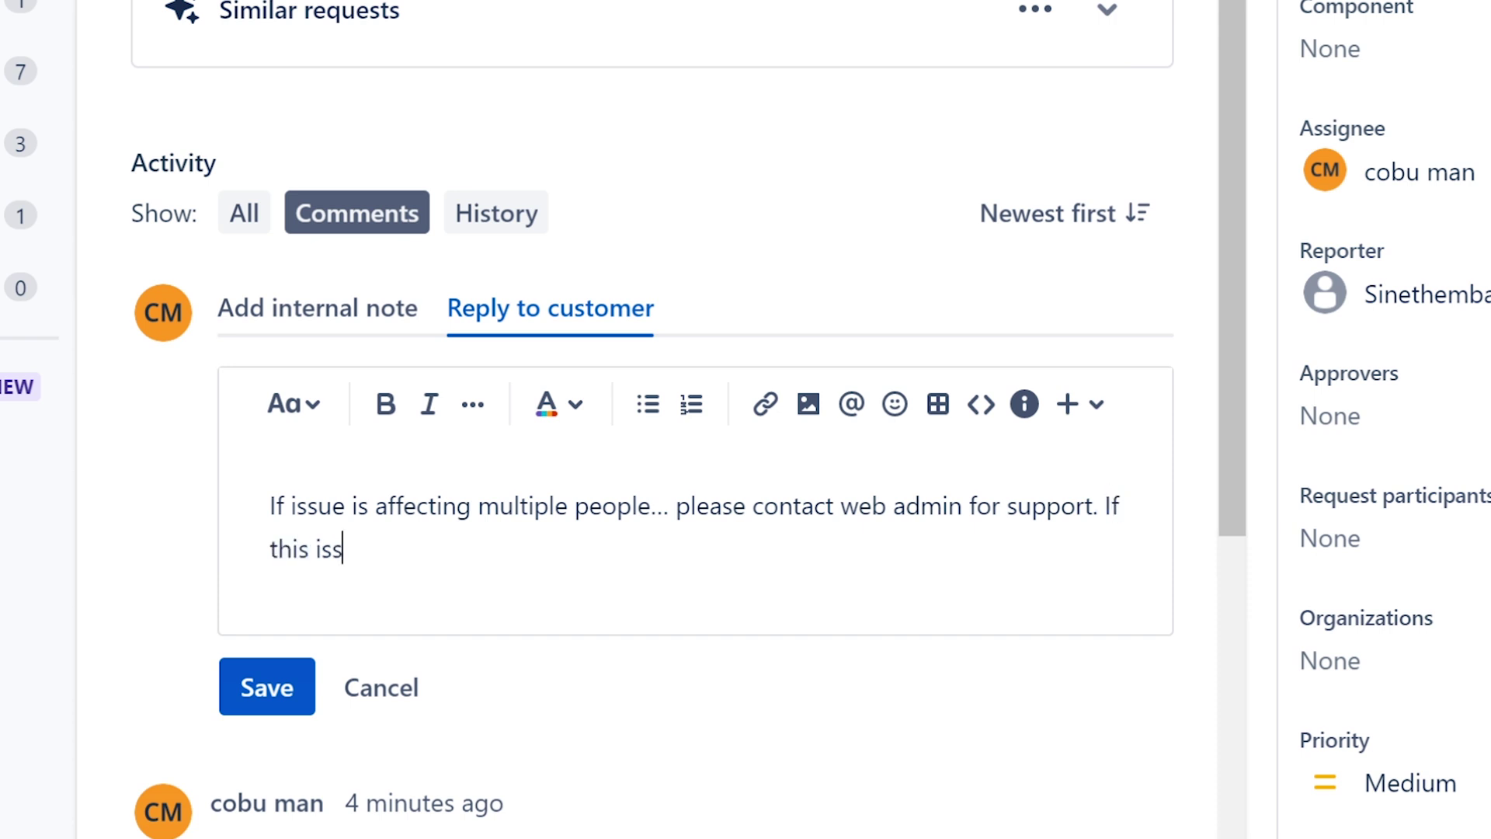
{"action": "type", "text": "iiue is only affecting you"}
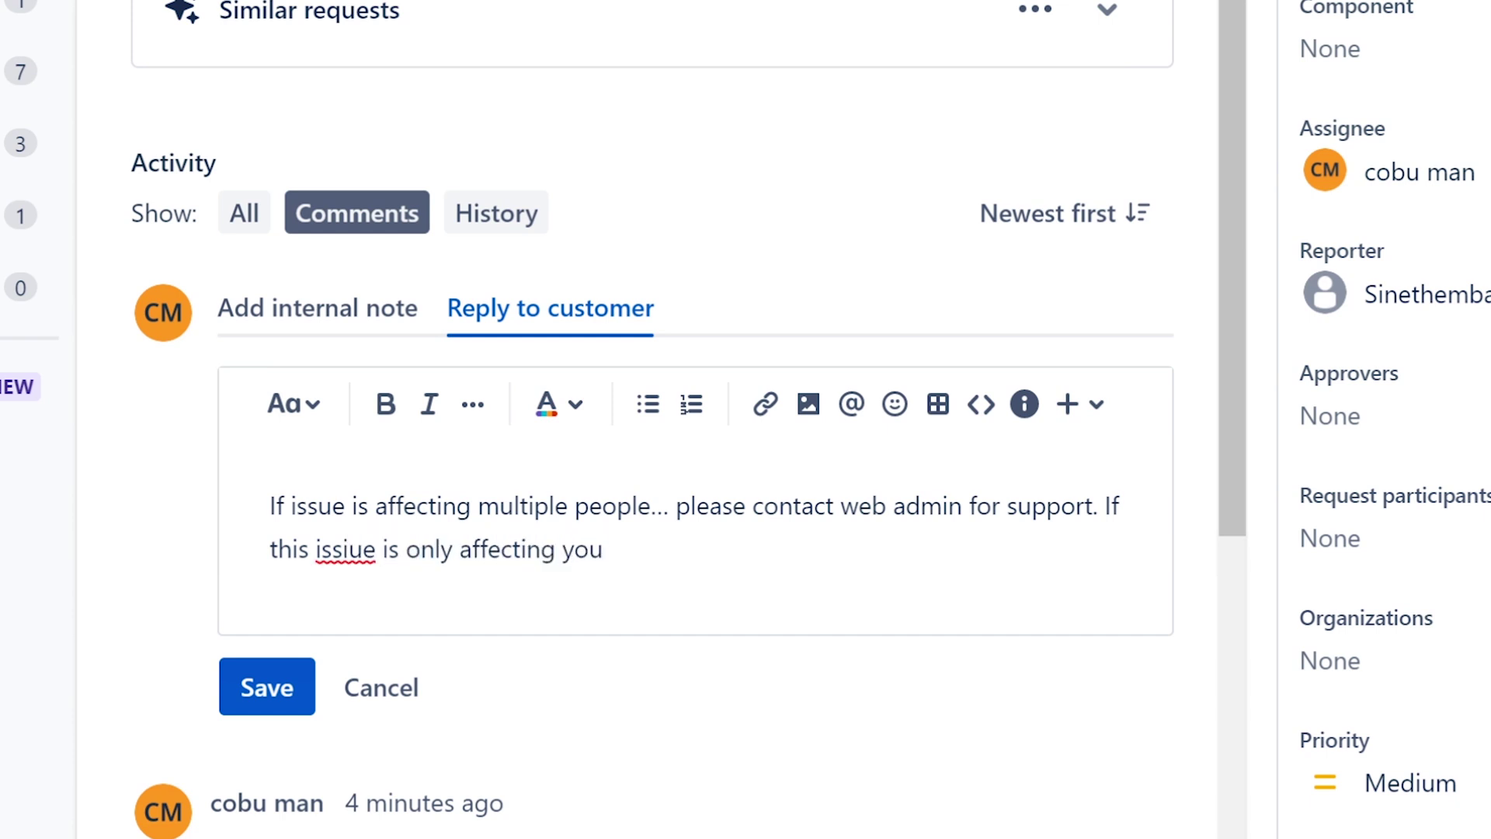
{"action": "right_click", "coordinate": [355, 560]}
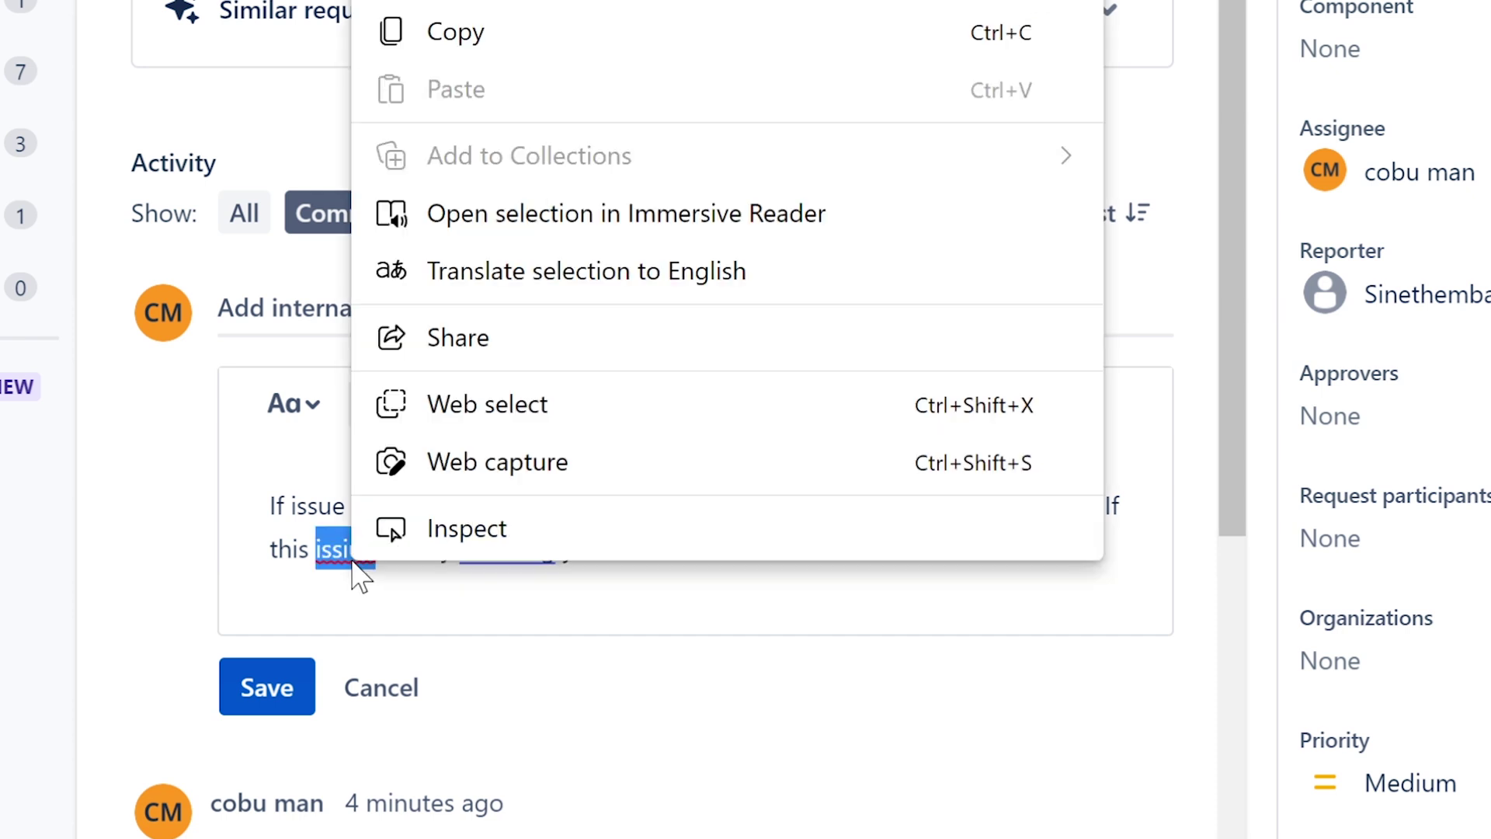
{"action": "left_click", "coordinate": [348, 553]}
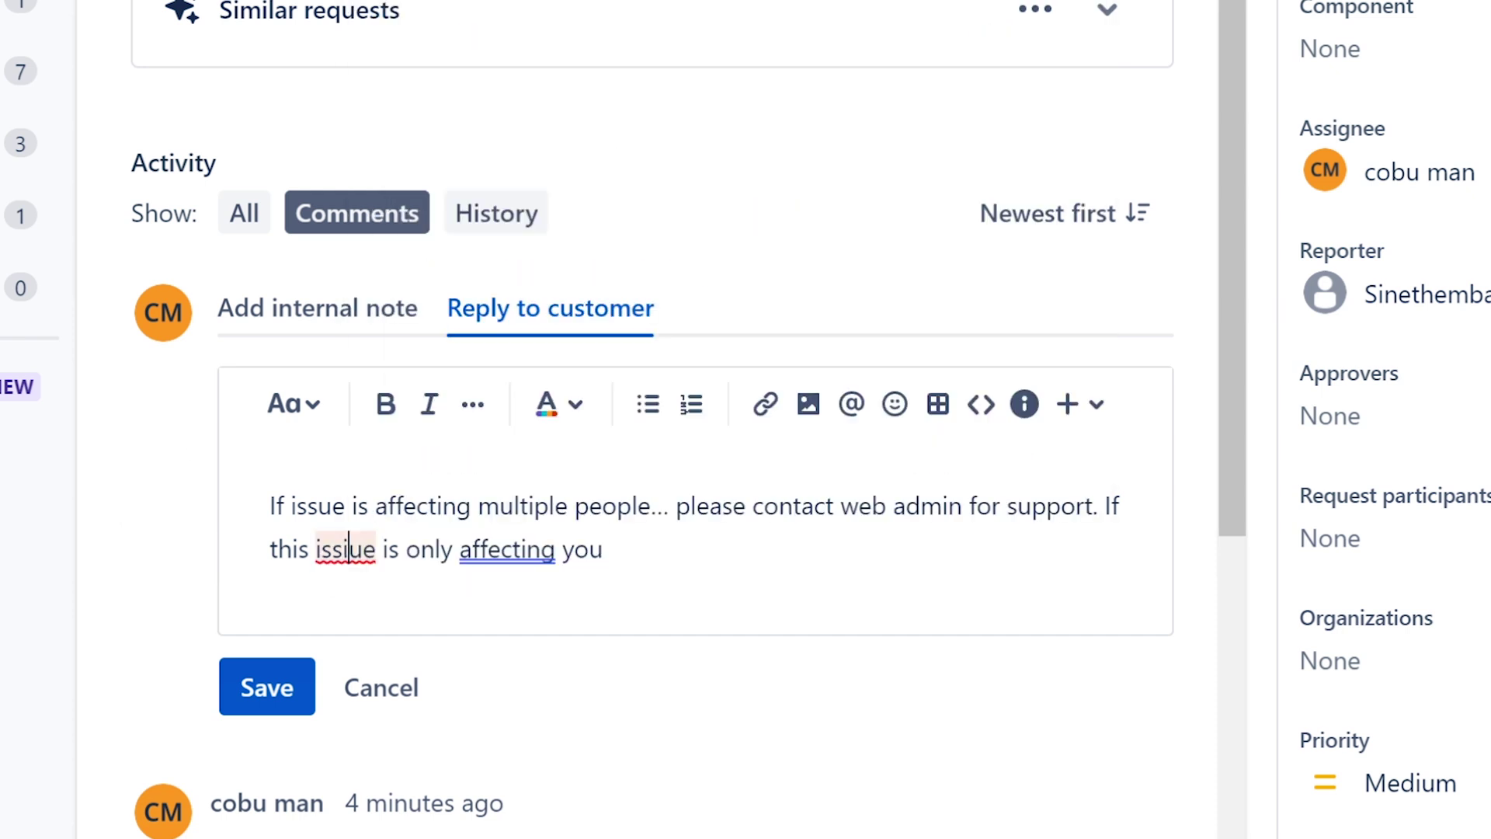
{"action": "left_click", "coordinate": [400, 709]}
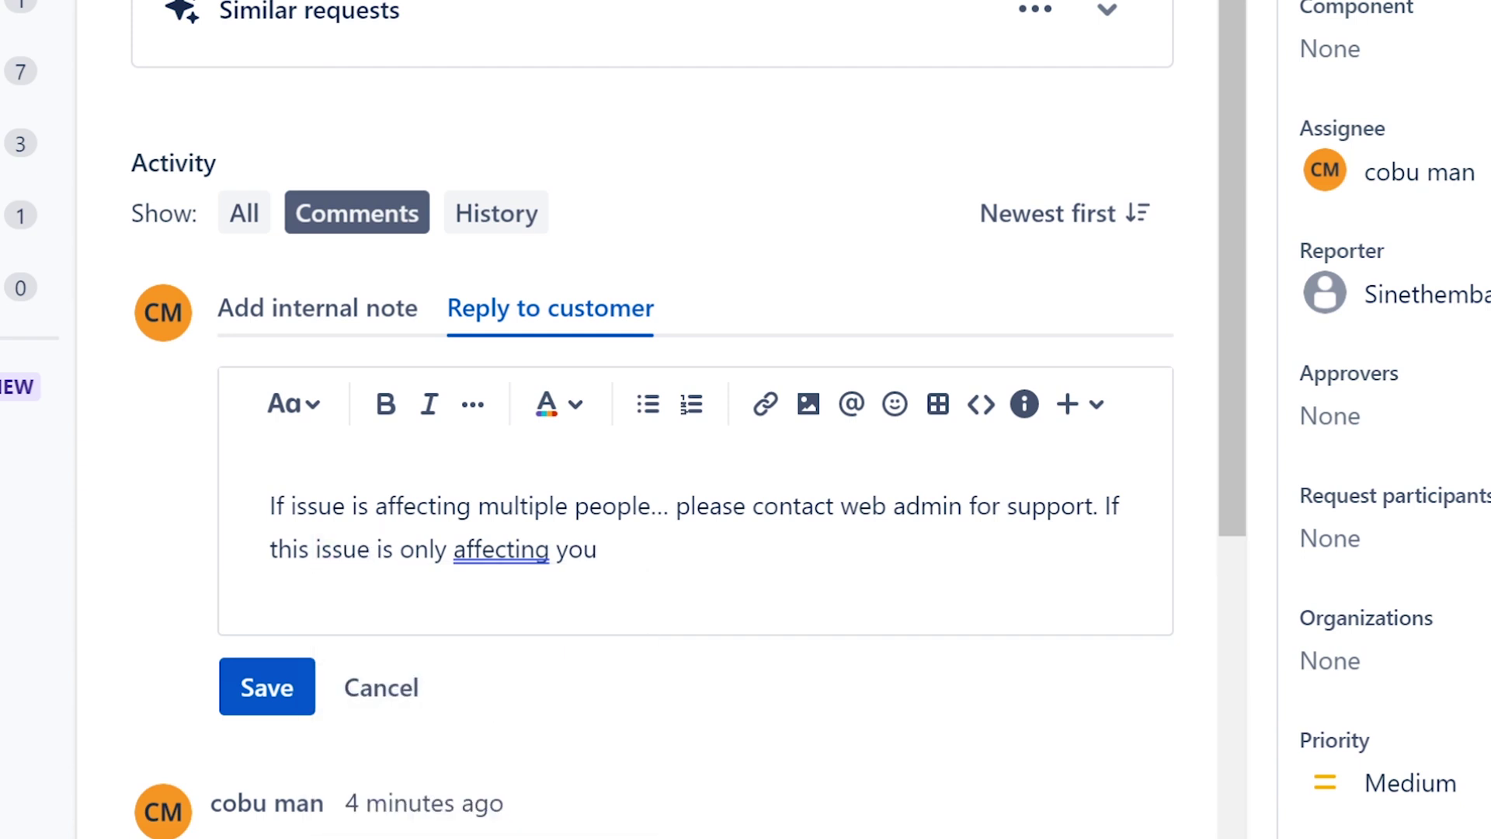
{"action": "type", "text": "... please contact"}
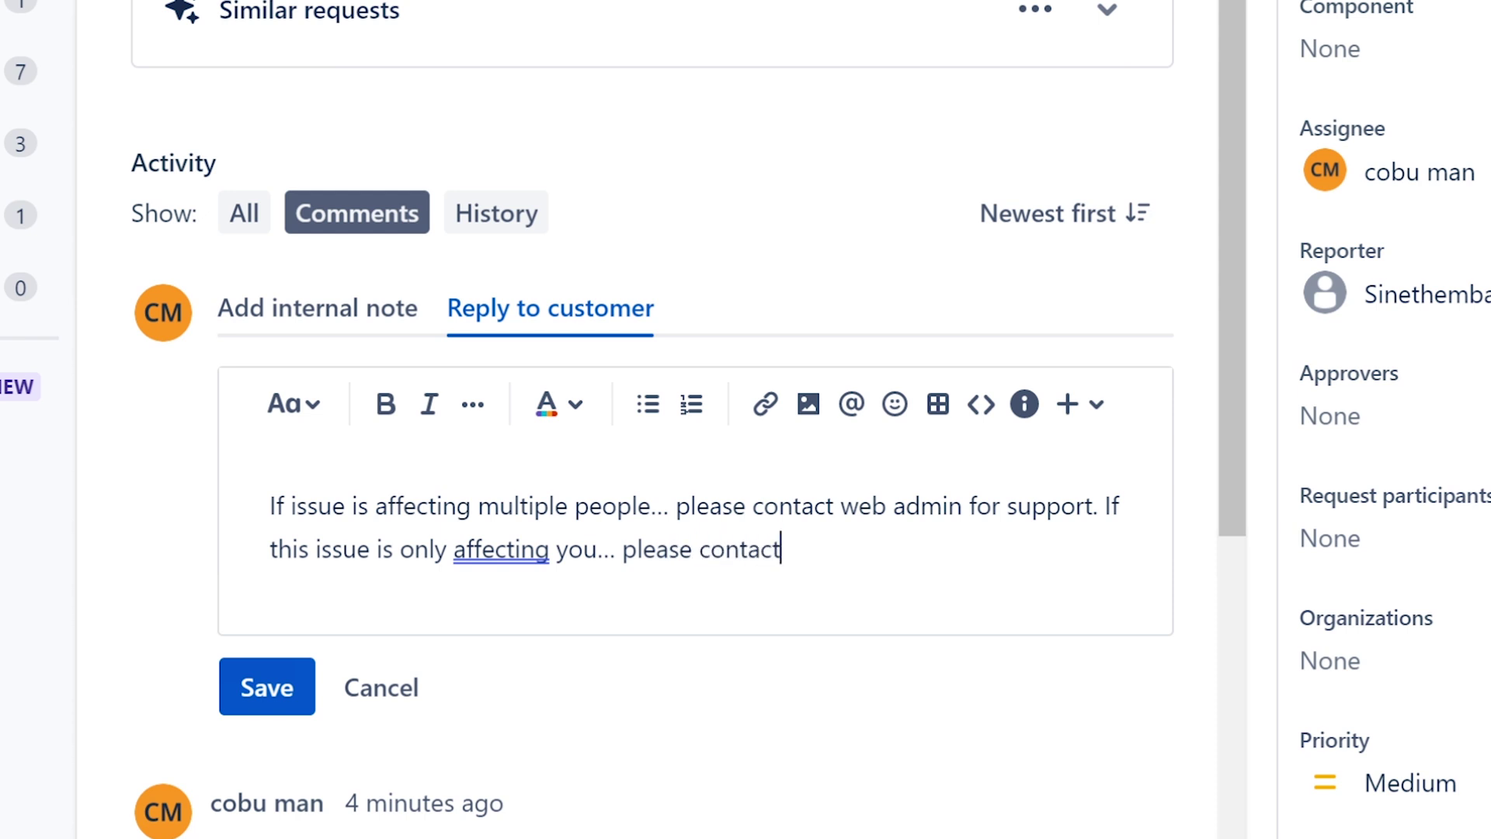
{"action": "type", "text": " customer serv"}
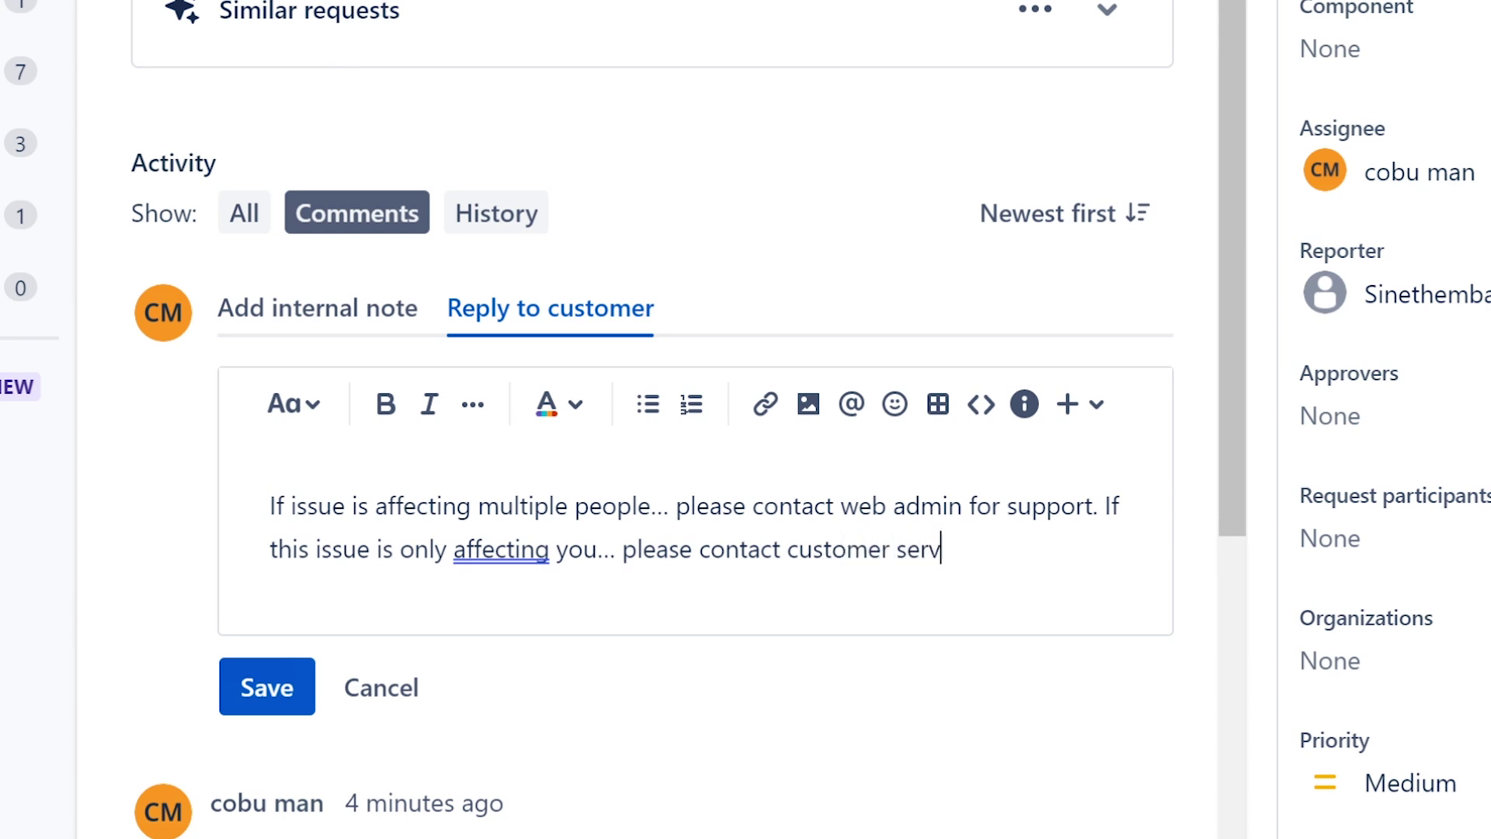
{"action": "type", "text": "ice for this w"}
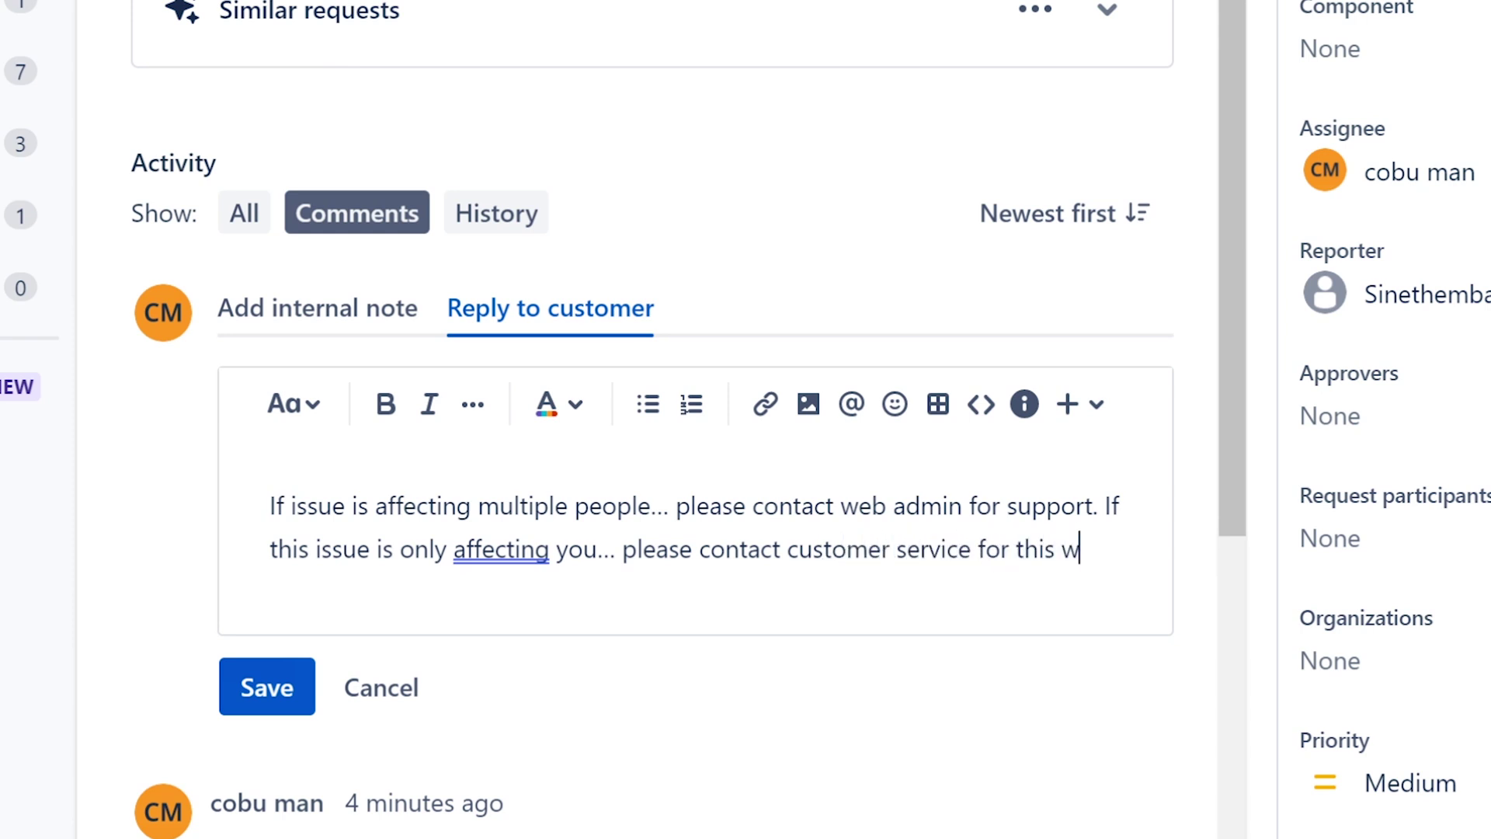
{"action": "type", "text": "ebsite or "}
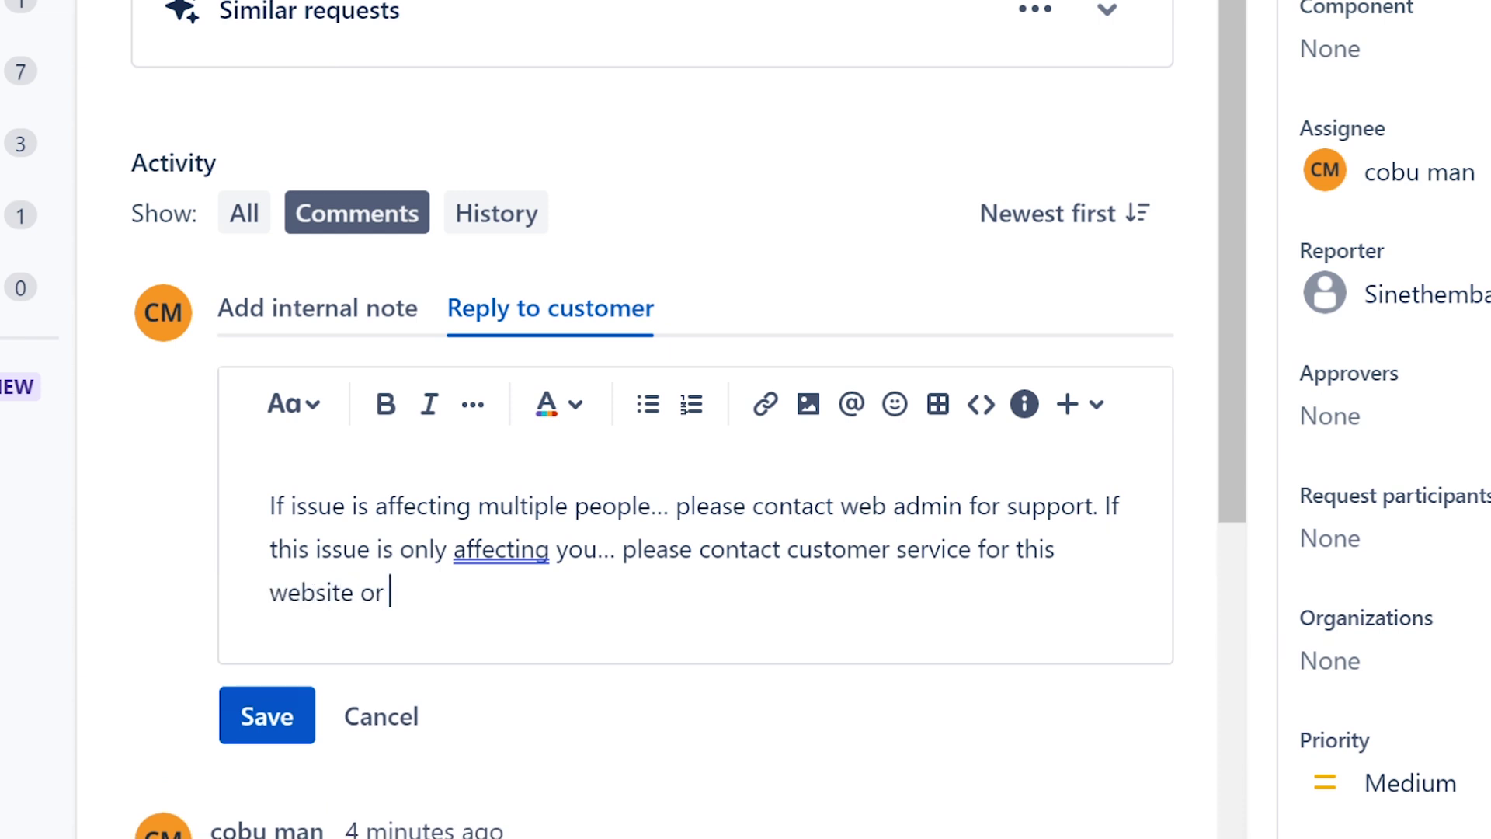
{"action": "type", "text": "who ever "}
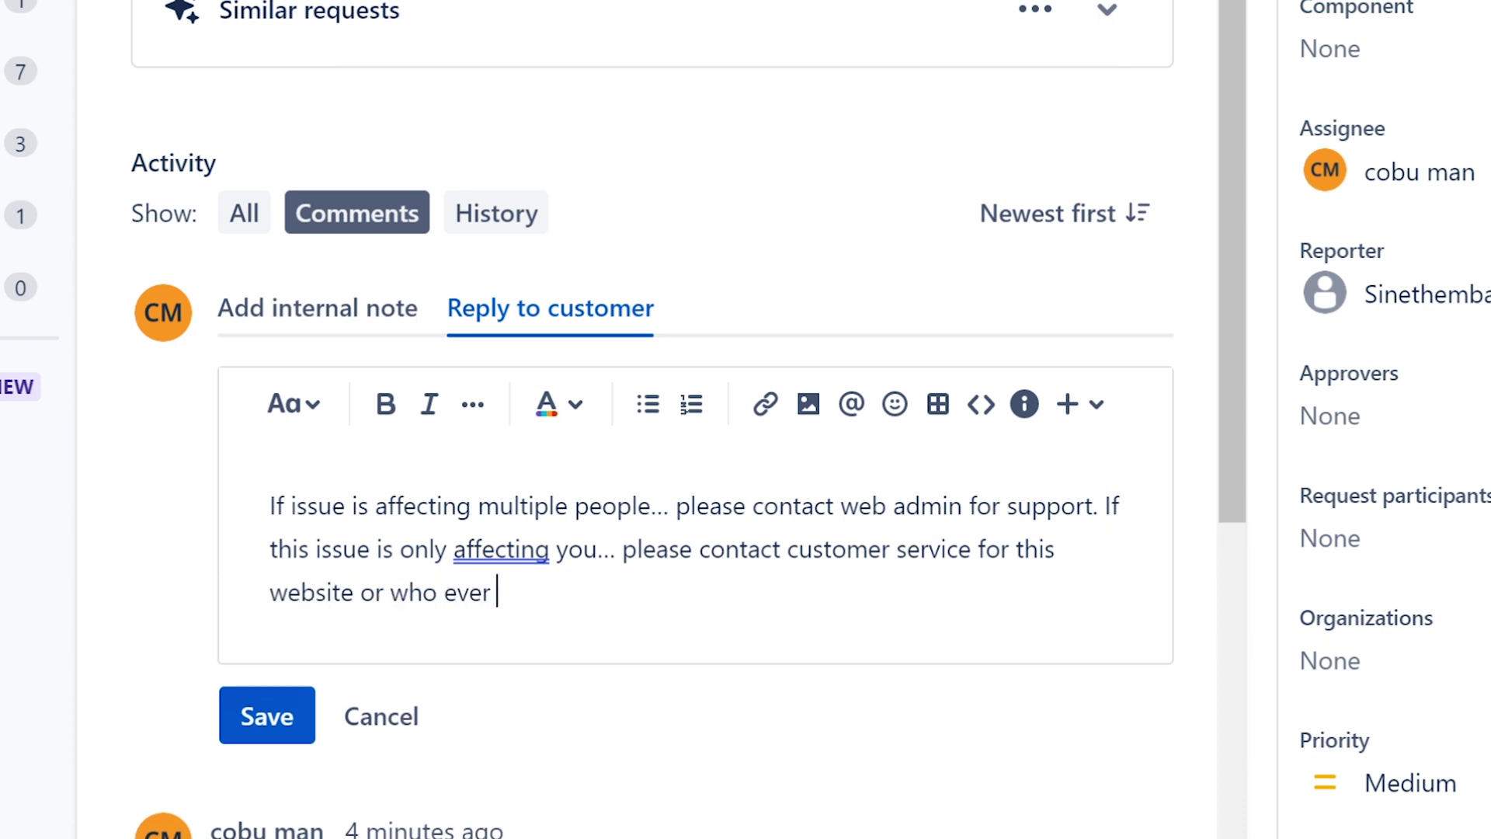
{"action": "type", "text": "setu"}
- Finish the reply saying something might be wrong with their profile, signed with the agent's name
{"action": "key", "text": "BackSpace"}
{"action": "type", "text": "you up with an"}
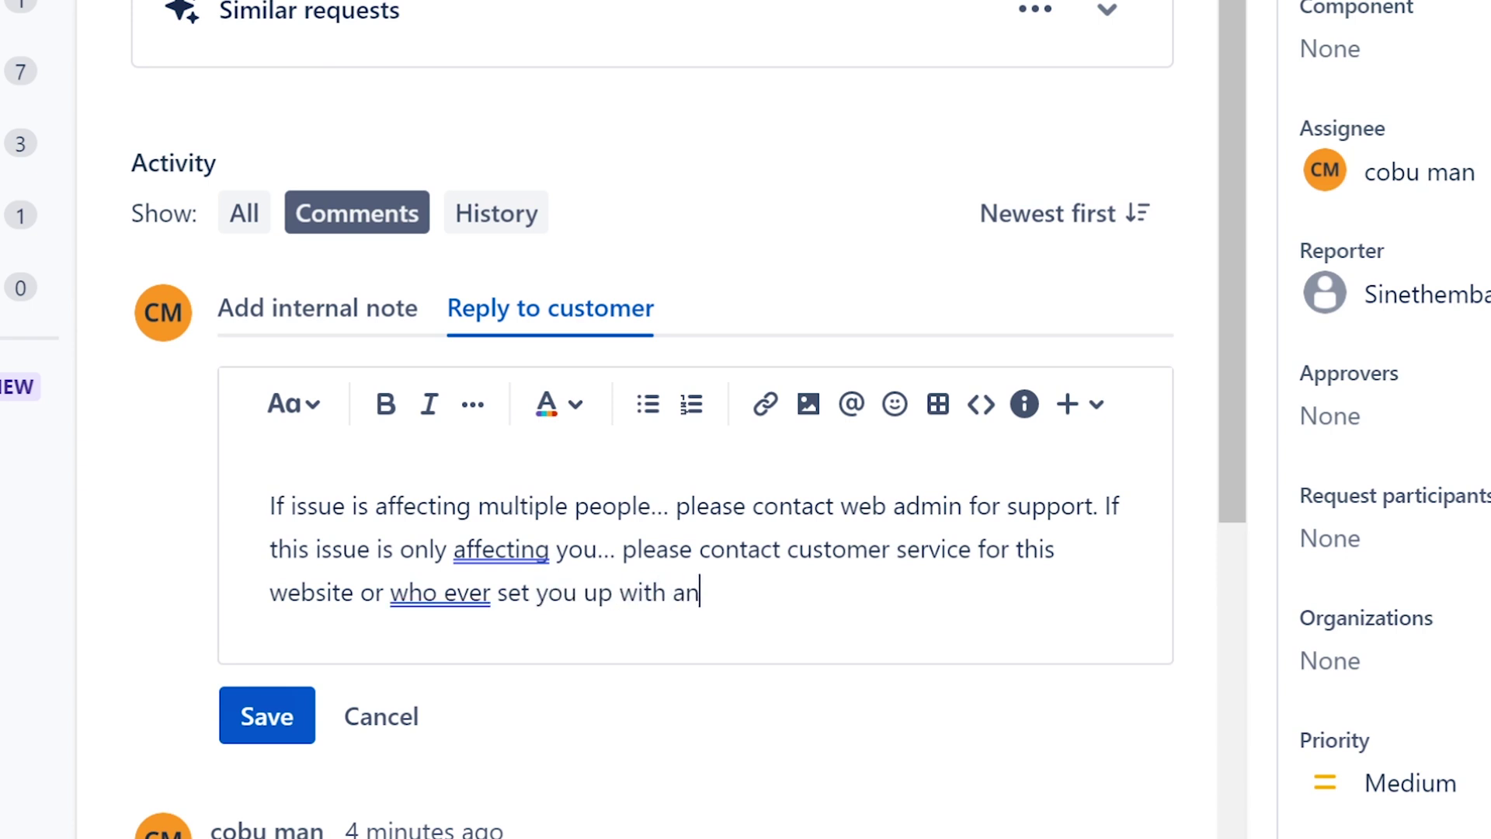
{"action": "type", "text": " adcount for"}
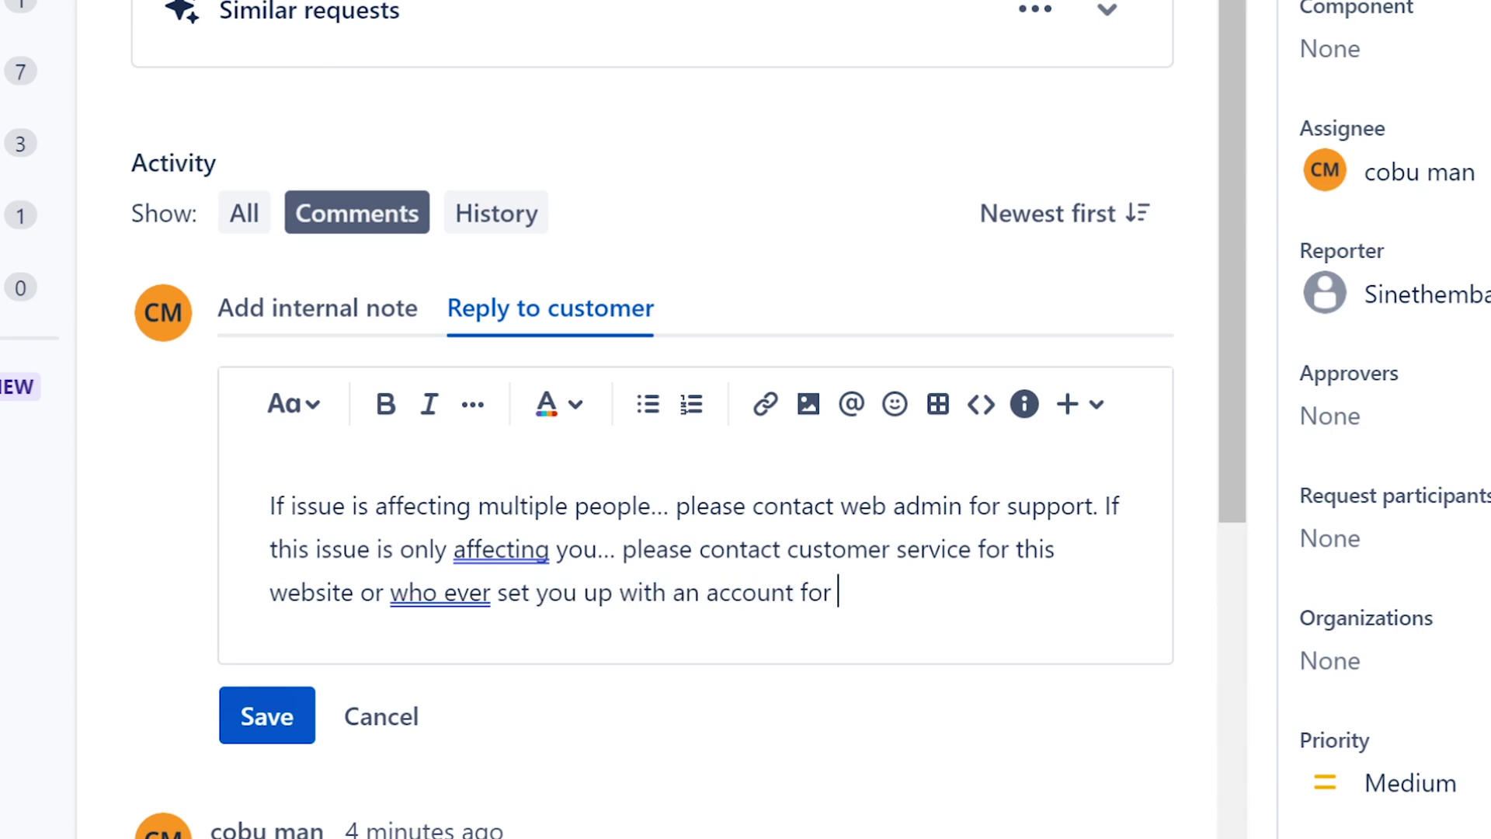
{"action": "key", "text": "BackSpace"}
{"action": "key", "text": "BackSpace"}
{"action": "key", "text": "BackSpace"}
{"action": "type", "text": "because it "}
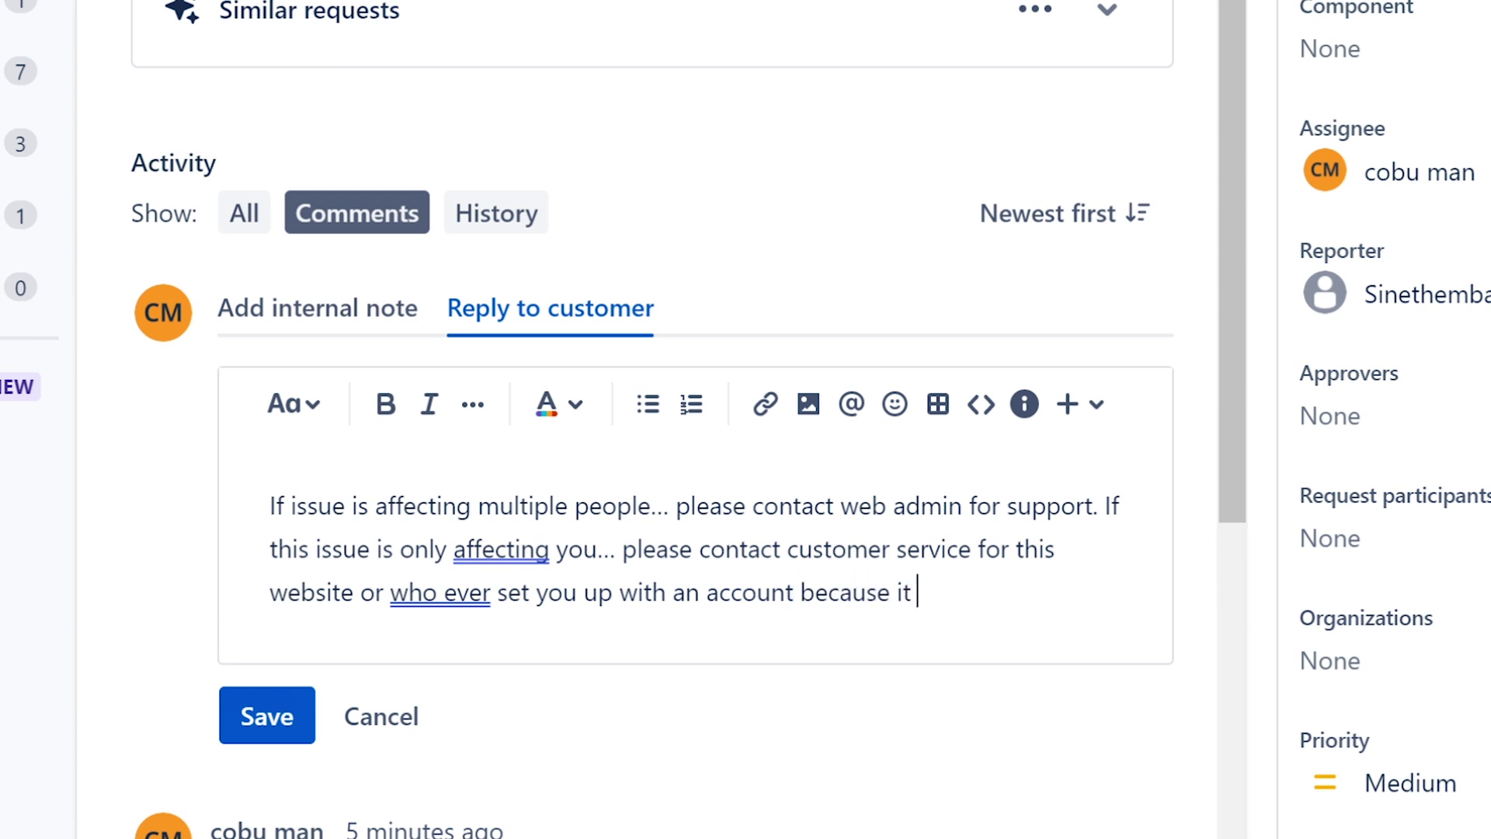
{"action": "type", "text": "may be som"}
{"action": "key", "text": "BackSpace"}
{"action": "key", "text": "BackSpace"}
{"action": "key", "text": "BackSpace"}
{"action": "key", "text": "BackSpace"}
{"action": "key", "text": "BackSpace"}
{"action": "key", "text": "BackSpace"}
{"action": "key", "text": "BackSpace"}
{"action": "key", "text": "BackSpace"}
{"action": "key", "text": "BackSpace"}
{"action": "key", "text": "BackSpace"}
{"action": "key", "text": "BackSpace"}
{"action": "key", "text": "BackSpace"}
{"action": "key", "text": "BackSpace"}
{"action": "type", "text": "there mifgh"}
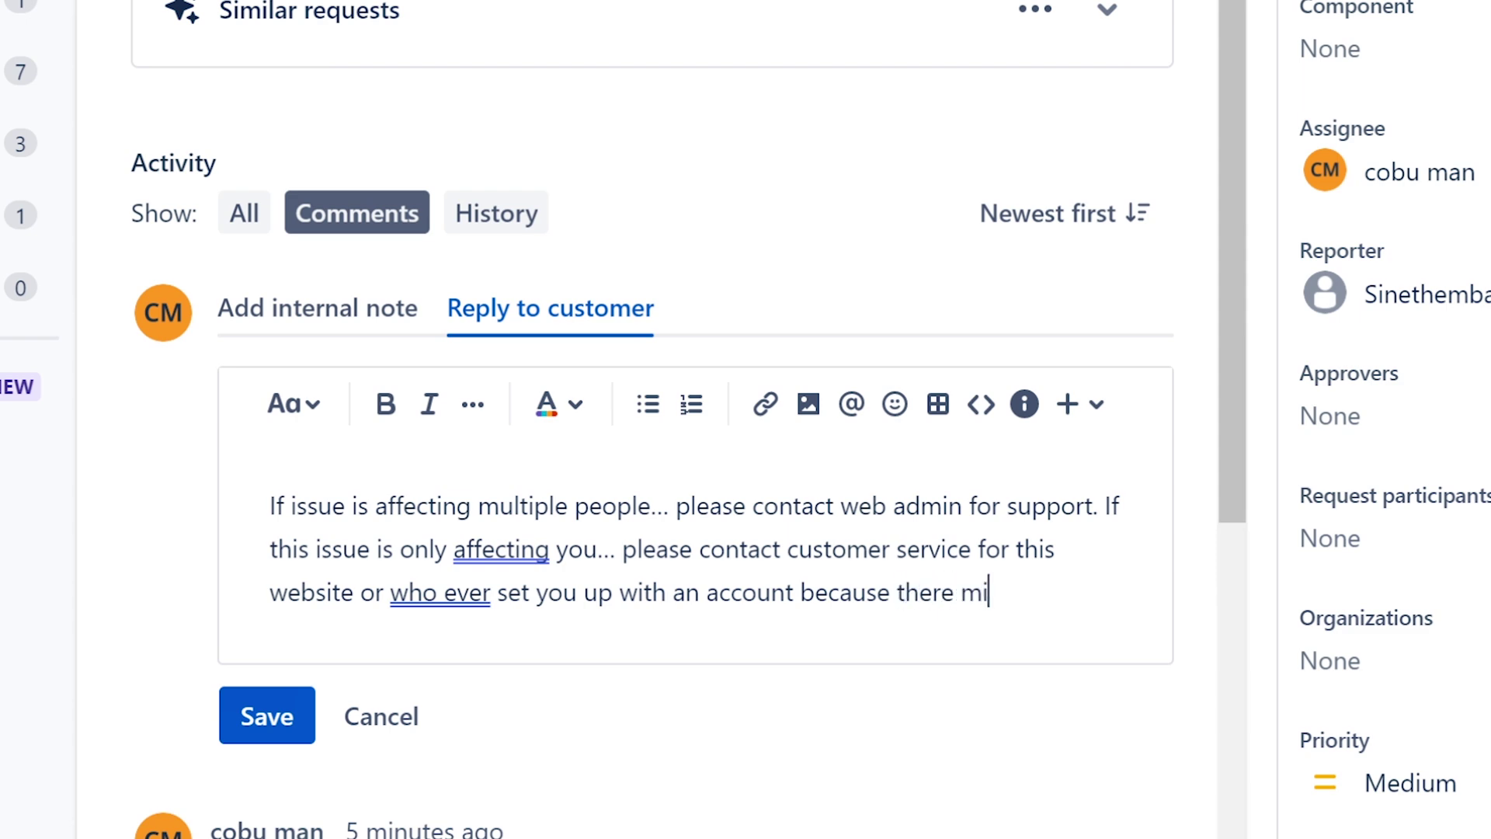
{"action": "key", "text": "BackSpace"}
{"action": "key", "text": "BackSpace"}
{"action": "key", "text": "BackSpace"}
{"action": "type", "text": "ght be somethign wrong "}
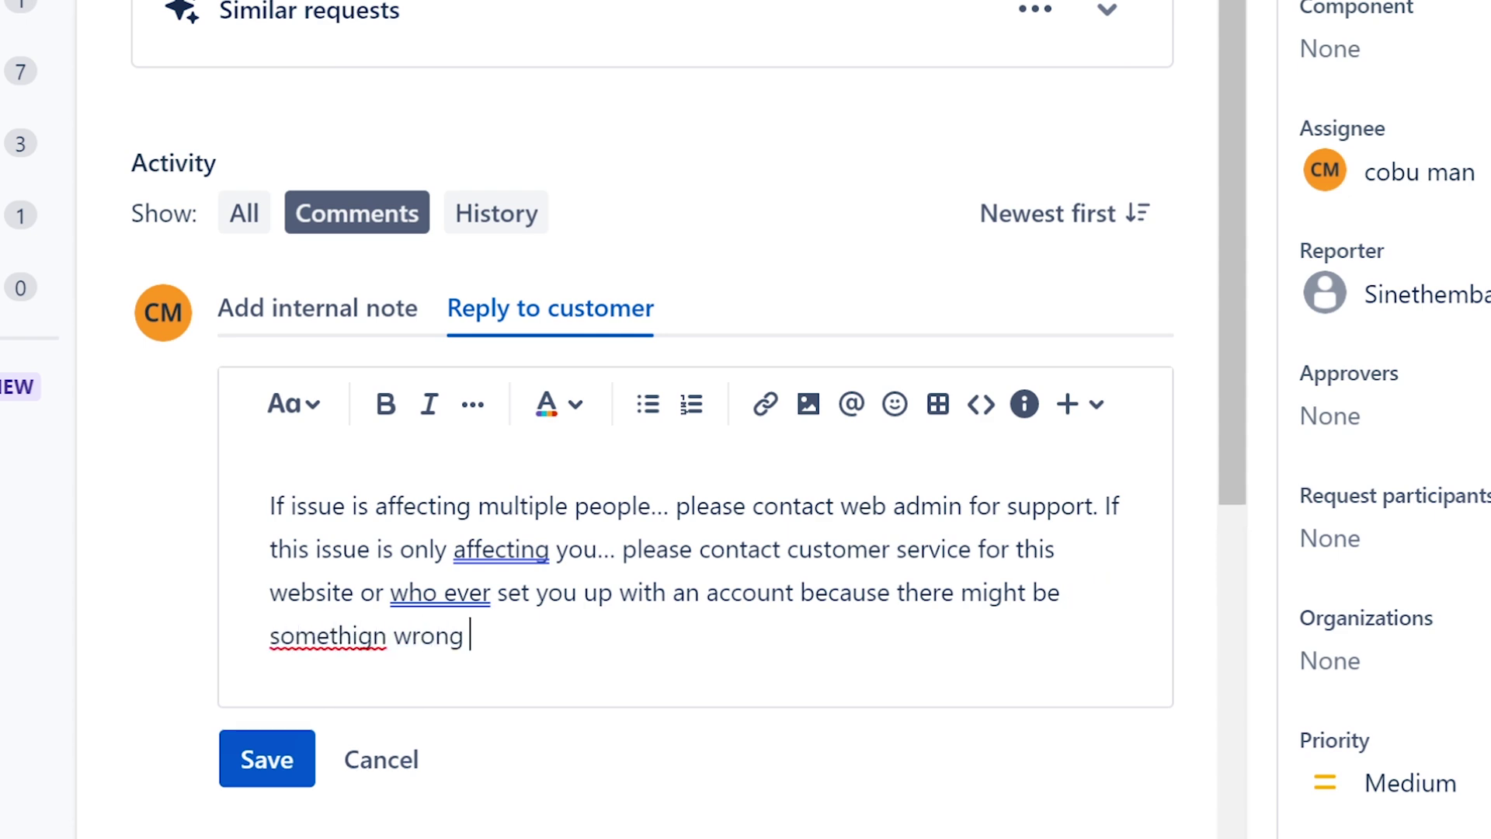
{"action": "type", "text": "with your pro"}
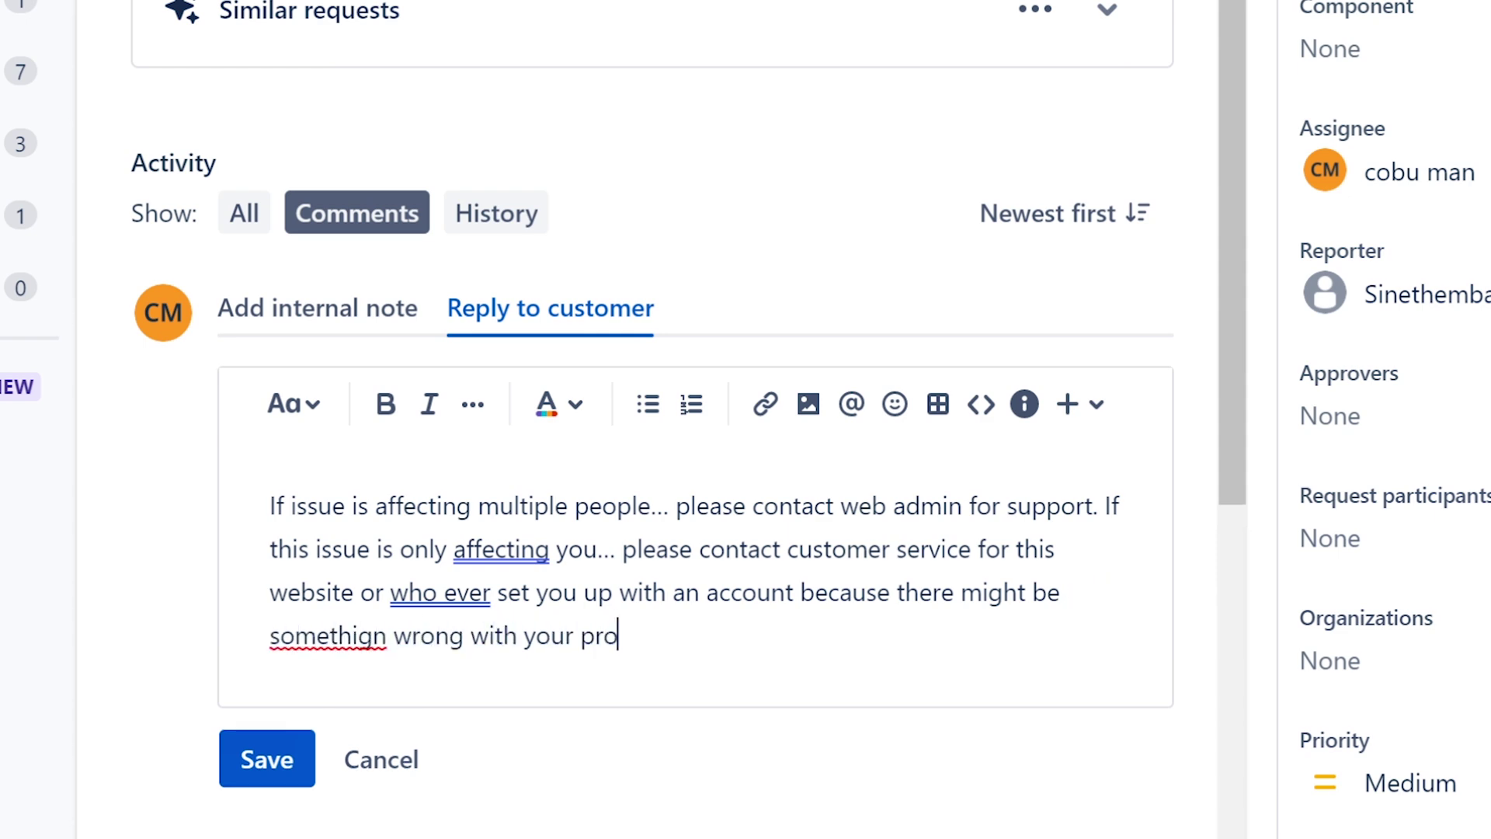
{"action": "type", "text": "file. Ervin"}
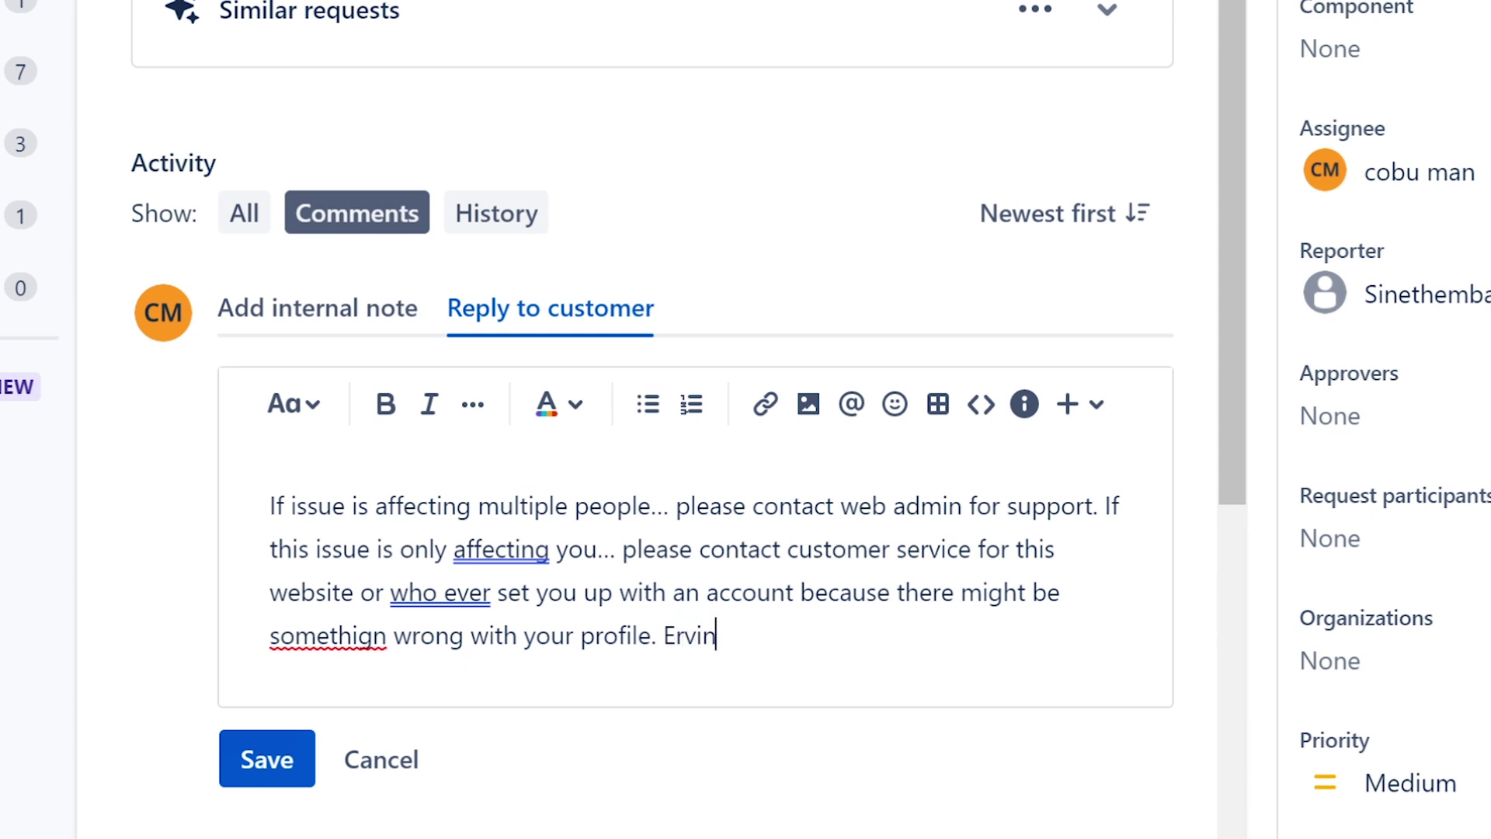
- Correct the misspelled 'somethign' to 'something' using the spelling suggestion
{"action": "double_click", "coordinate": [350, 638]}
{"action": "right_click", "coordinate": [349, 639]}
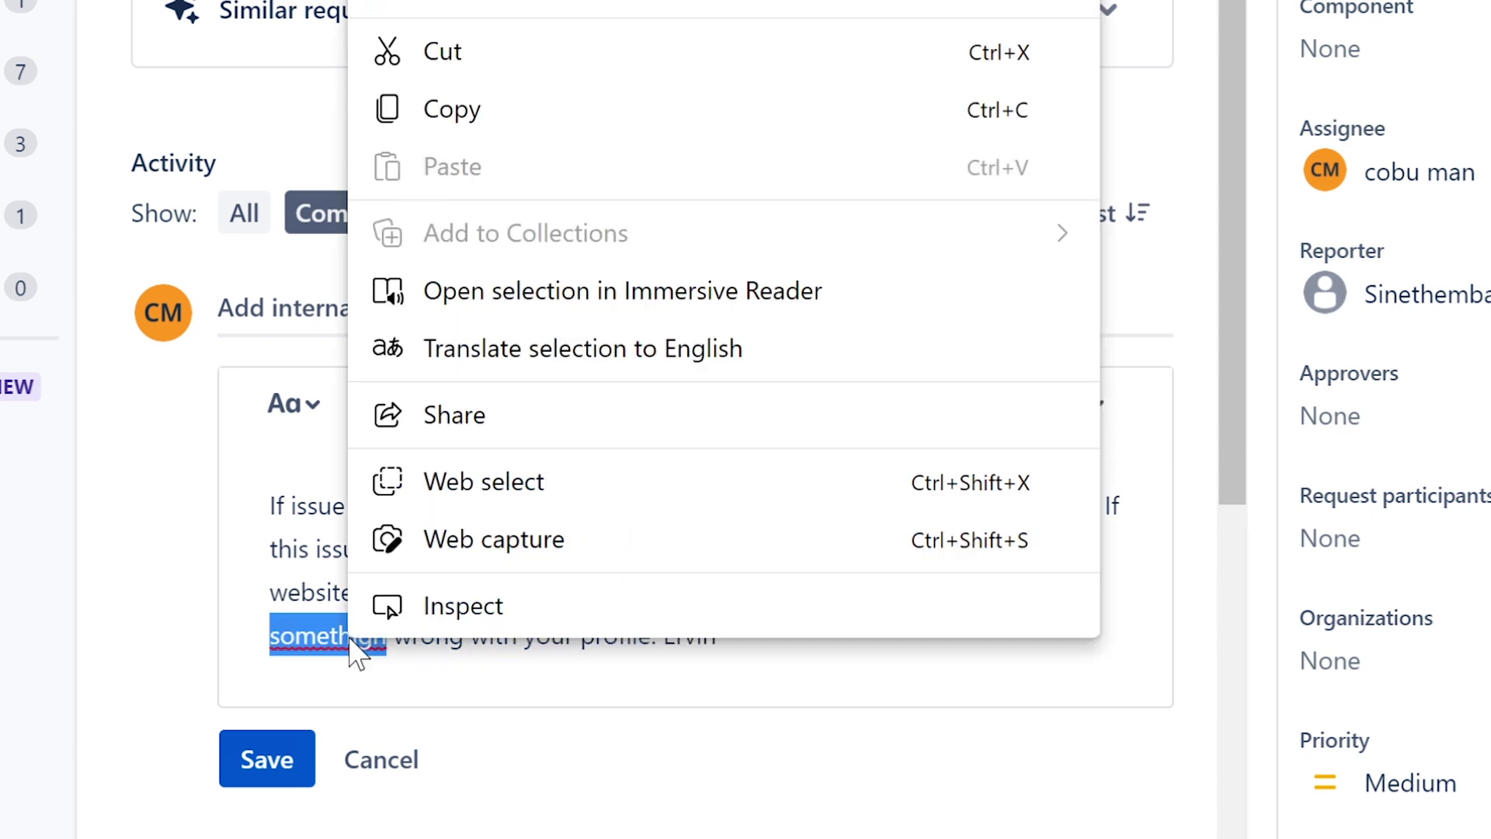
{"action": "left_click", "coordinate": [396, 695]}
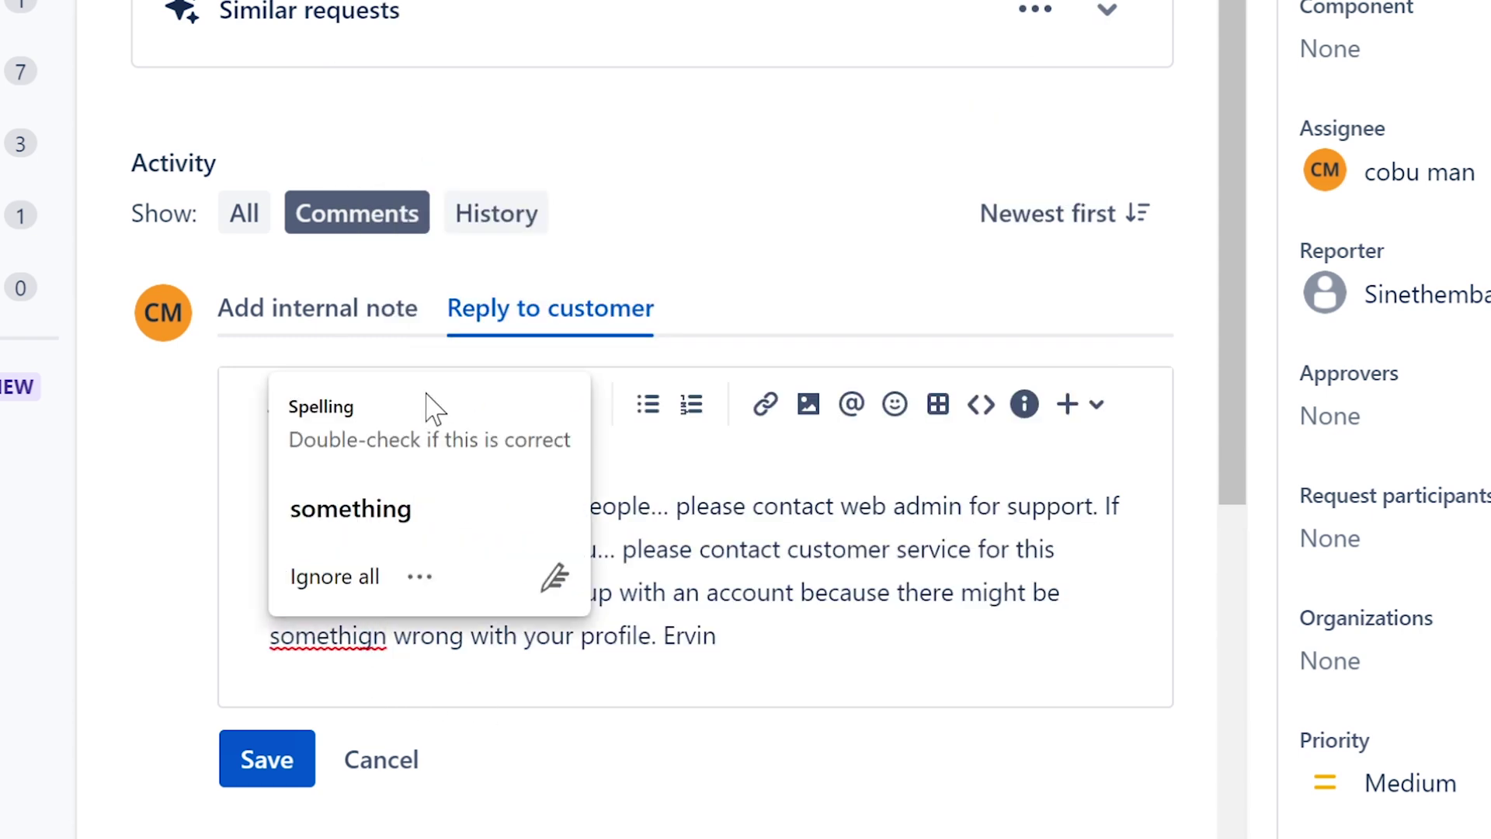
{"action": "left_click", "coordinate": [422, 509]}
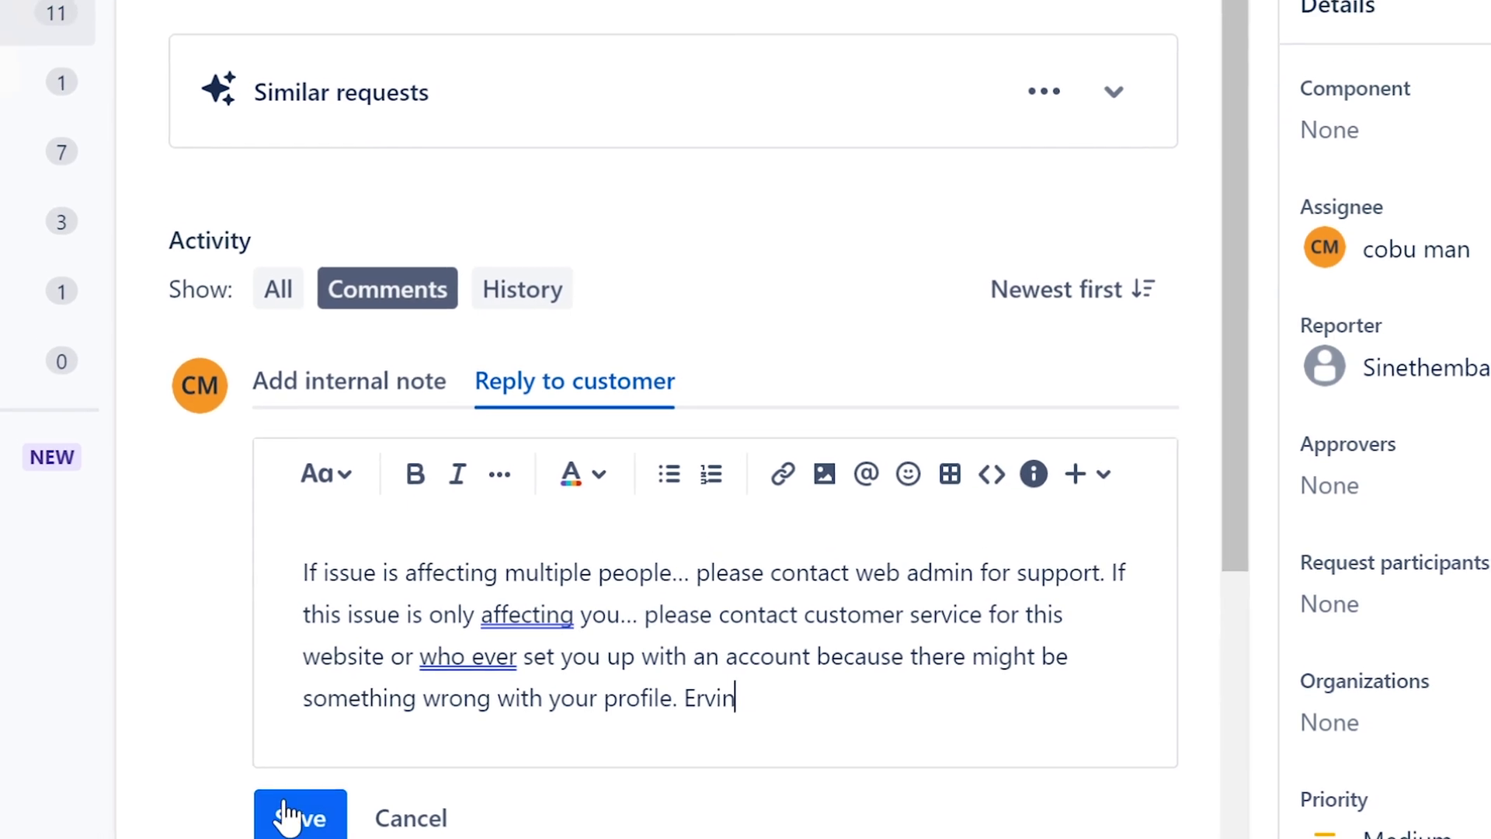
- Save the reply, set ISD-77 to Complete, and return to the All open queue
{"action": "left_click", "coordinate": [288, 815]}
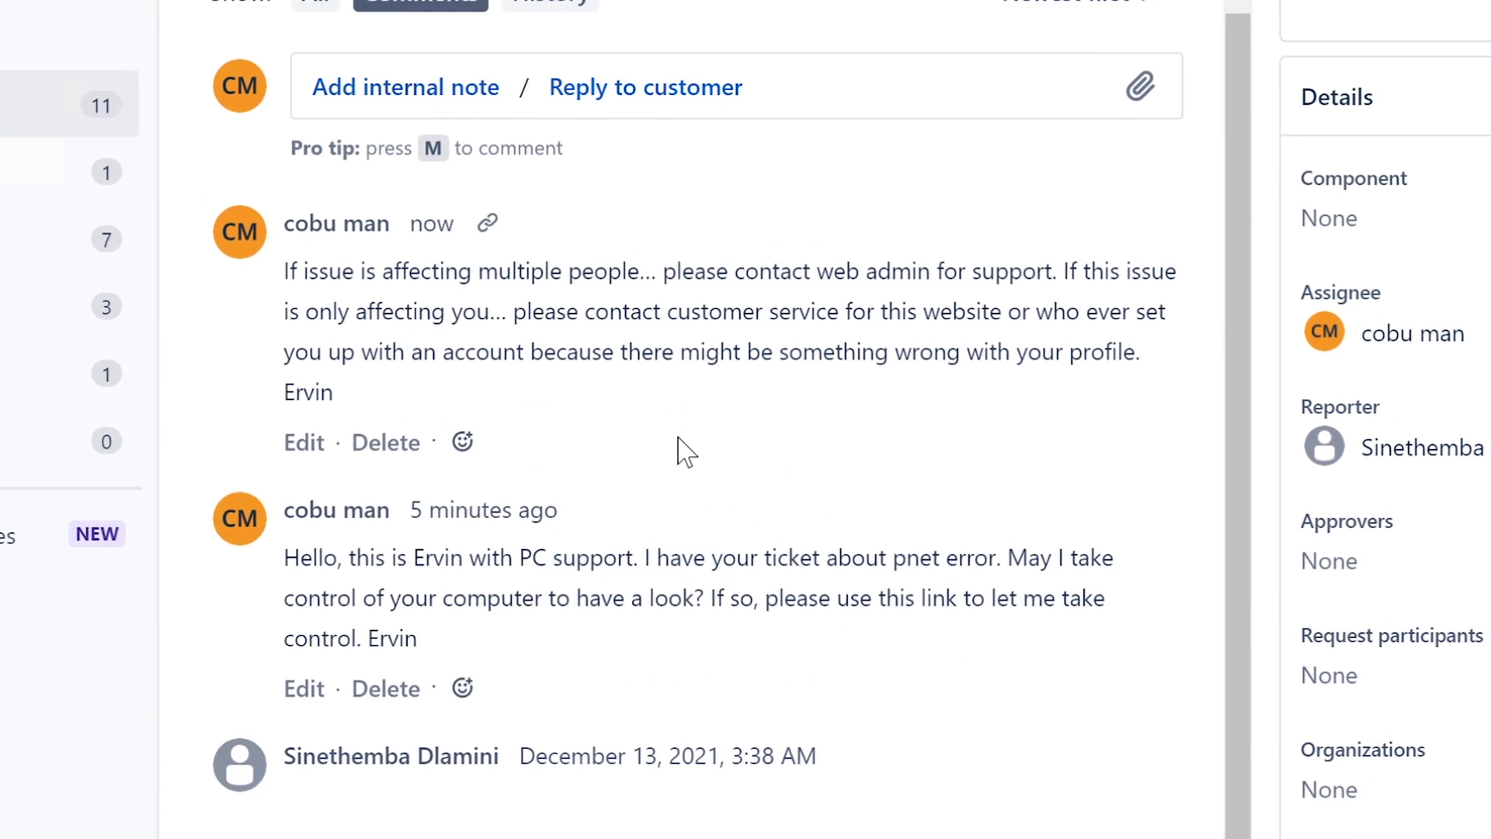
{"action": "left_click", "coordinate": [1398, 2]}
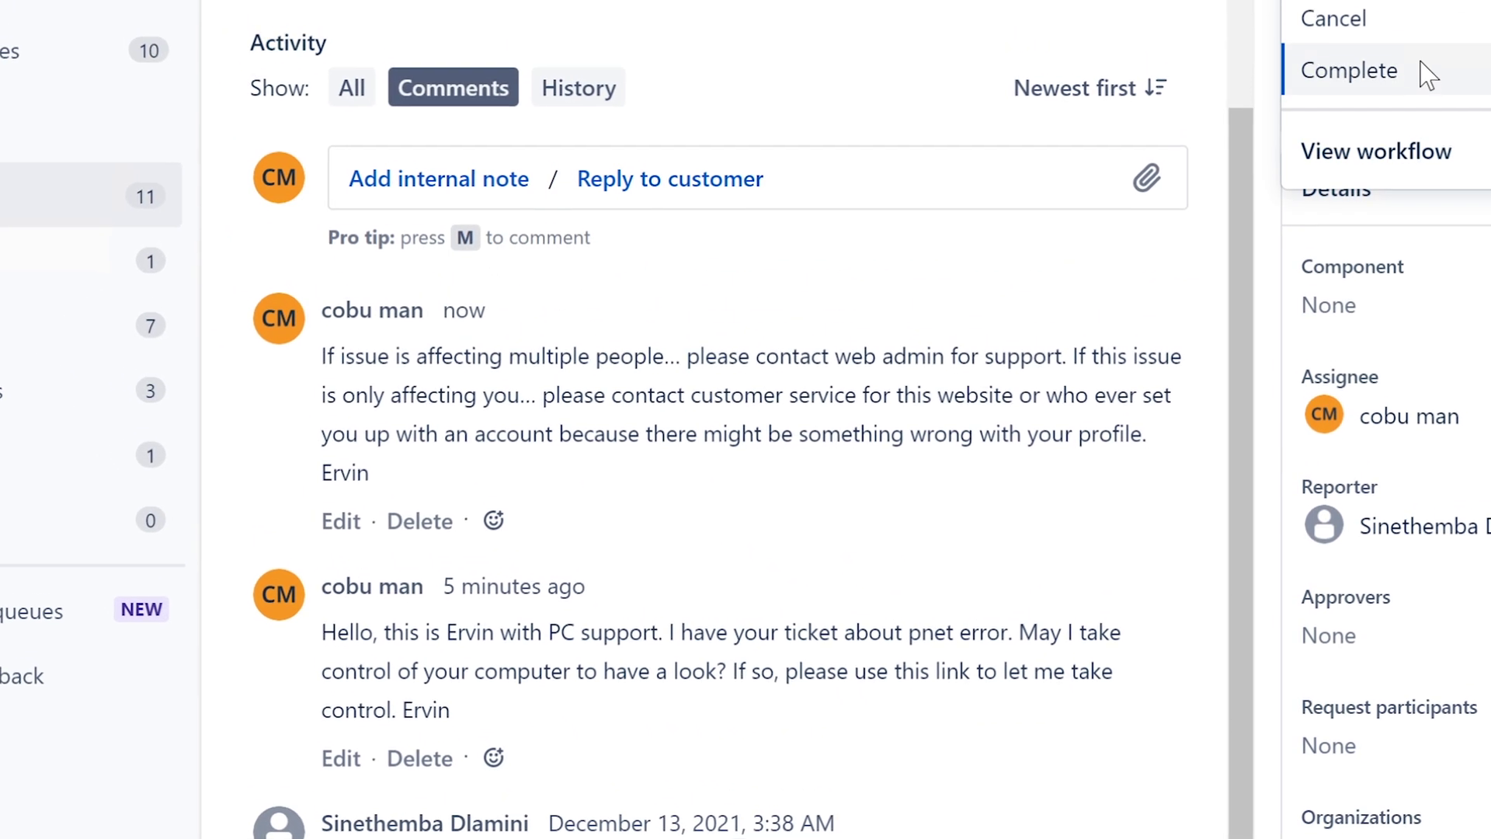
{"action": "left_click", "coordinate": [1421, 63]}
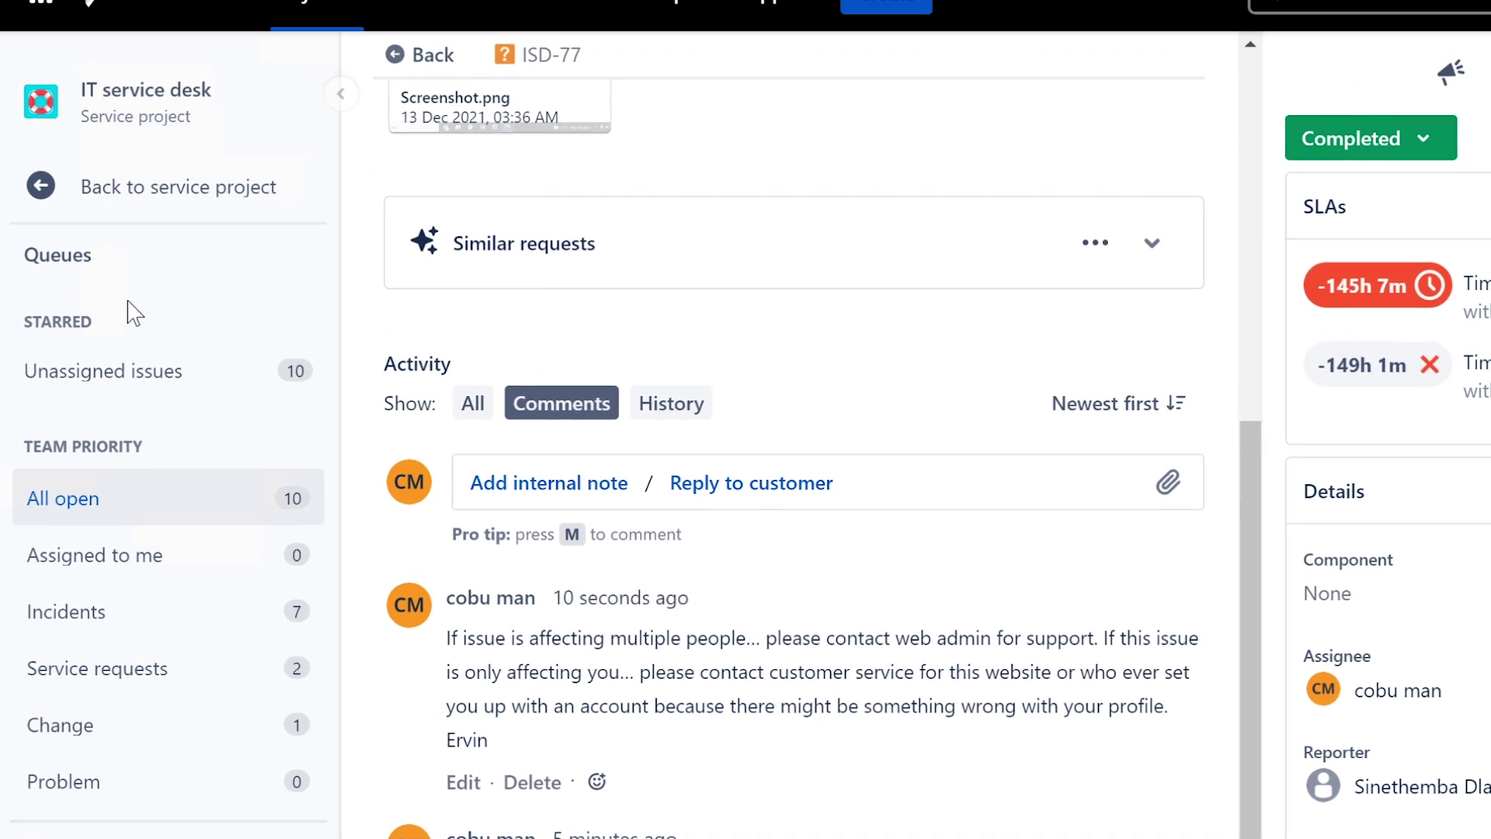
{"action": "left_click", "coordinate": [90, 504]}
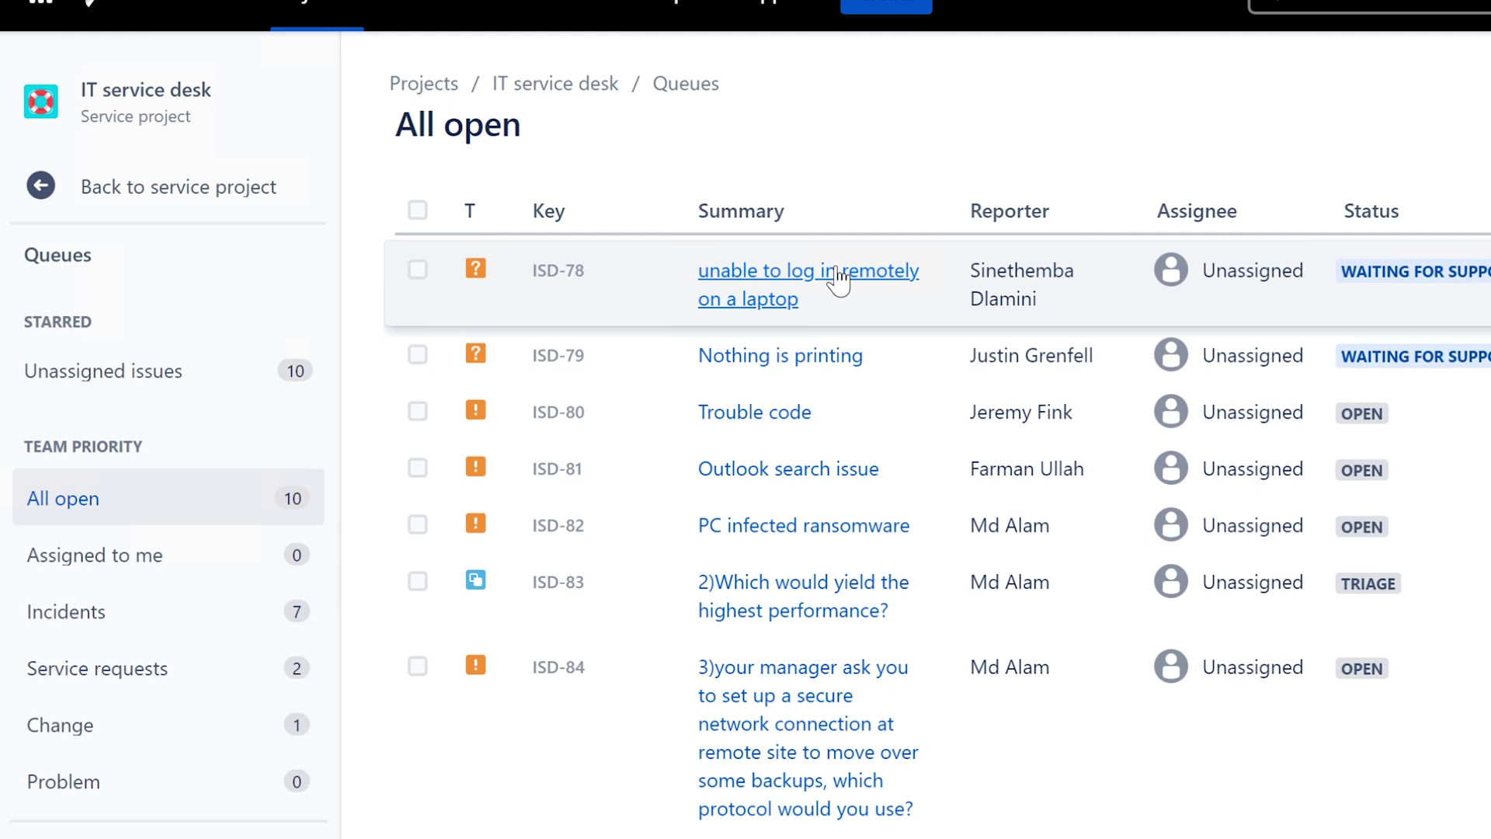
- Open ISD-78 about remote laptop login and assign it to yourself
{"action": "left_click", "coordinate": [837, 278]}
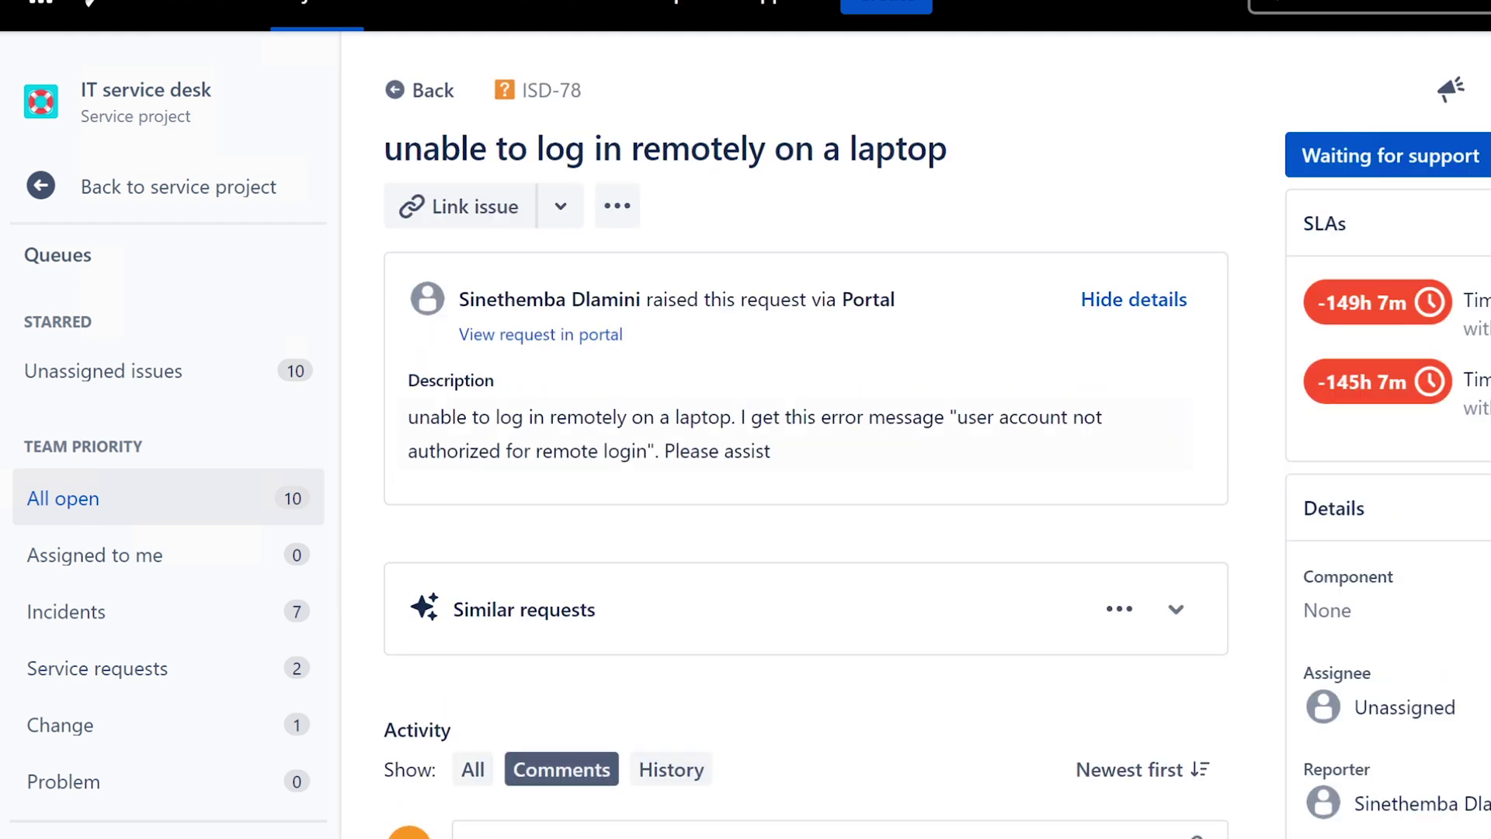
{"action": "left_click", "coordinate": [952, 152]}
{"action": "left_click_drag", "start_coordinate": [952, 152], "coordinate": [385, 149]}
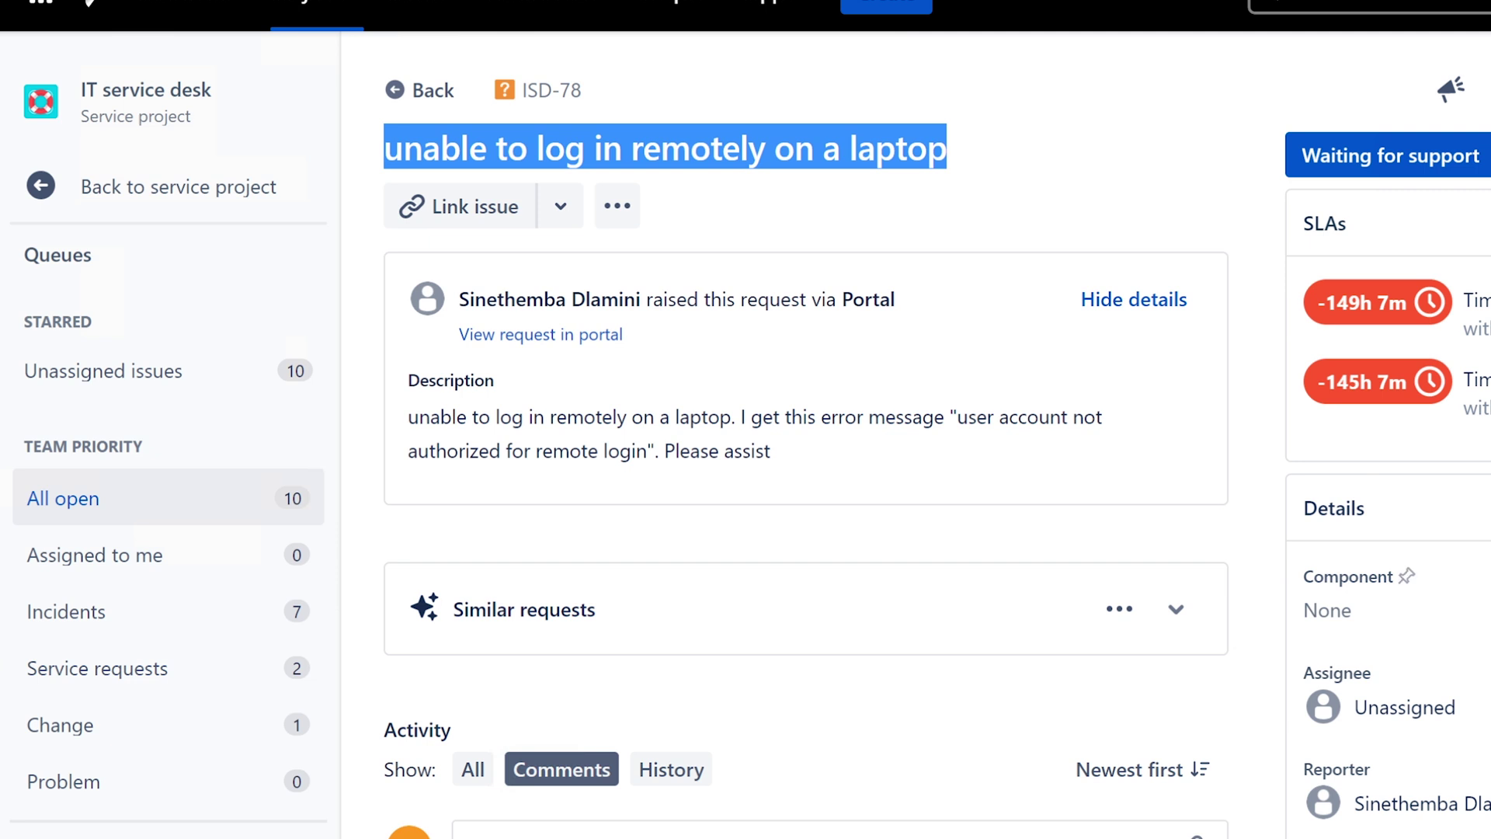
{"action": "left_click", "coordinate": [1429, 708]}
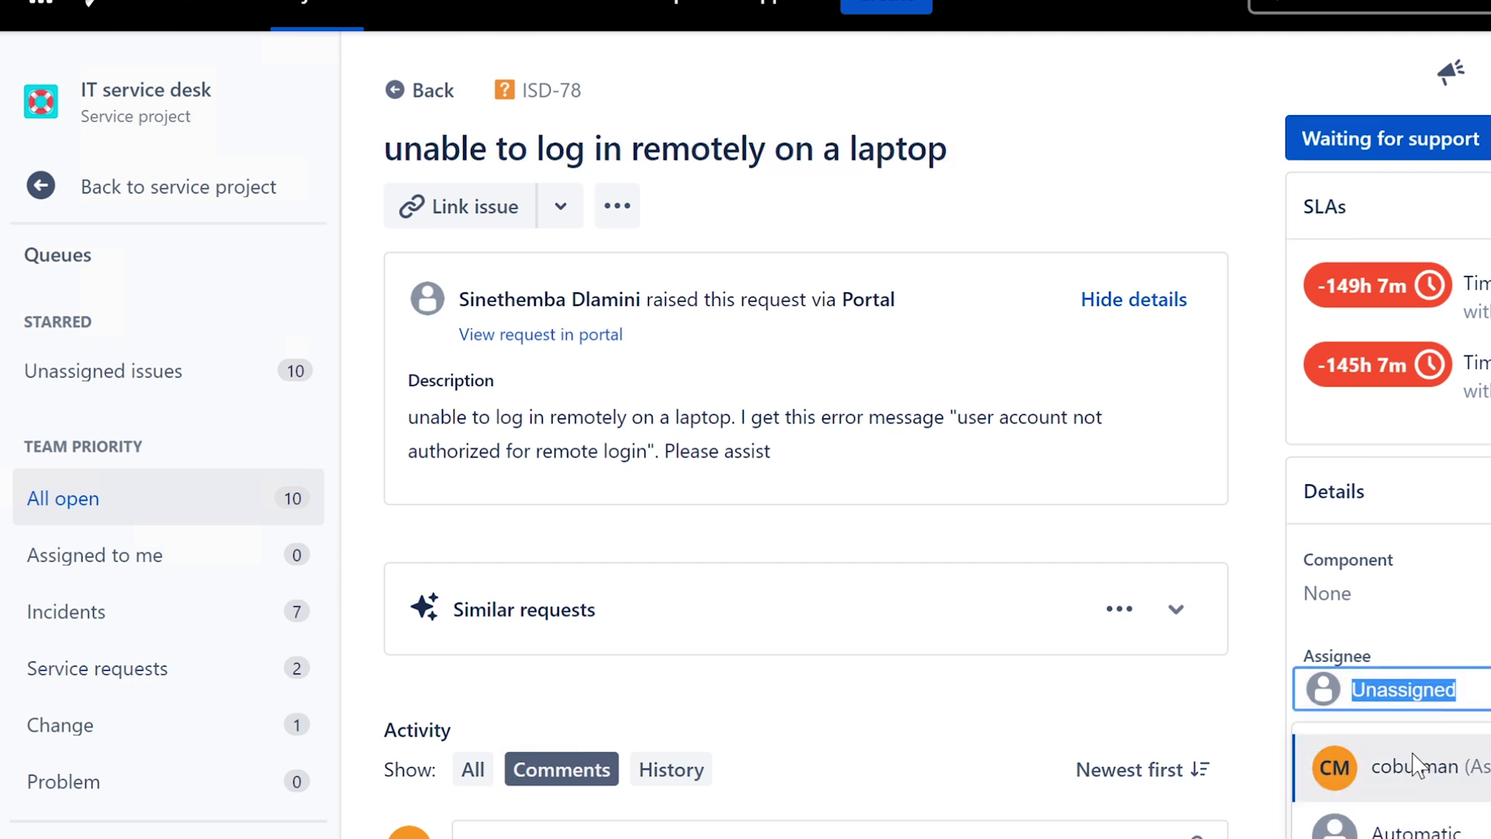
{"action": "left_click", "coordinate": [1415, 768]}
{"action": "left_click_drag", "start_coordinate": [406, 420], "coordinate": [800, 451]}
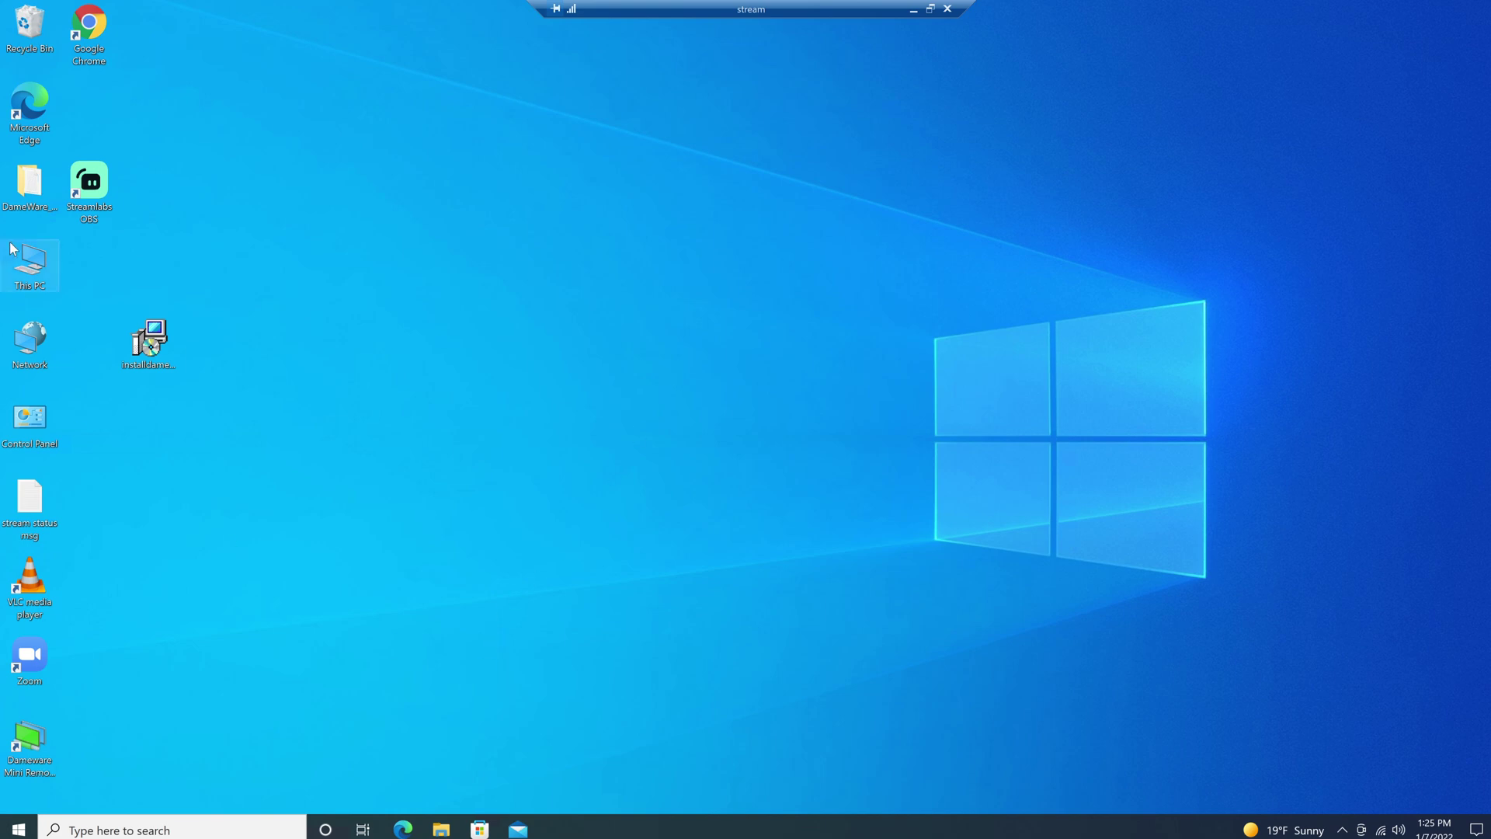
{"action": "right_click", "coordinate": [18, 828]}
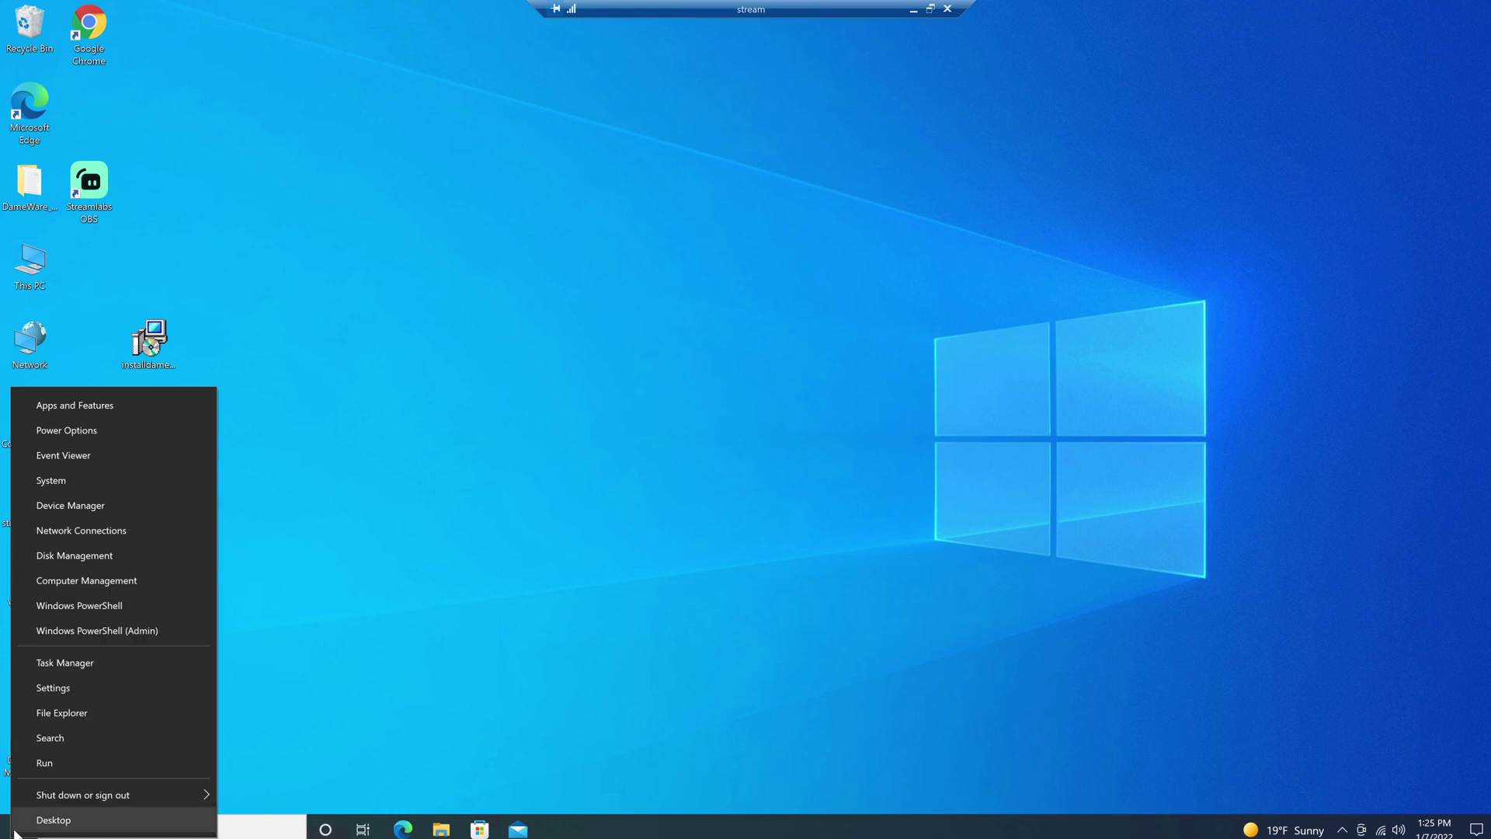
{"action": "left_click", "coordinate": [85, 509]}
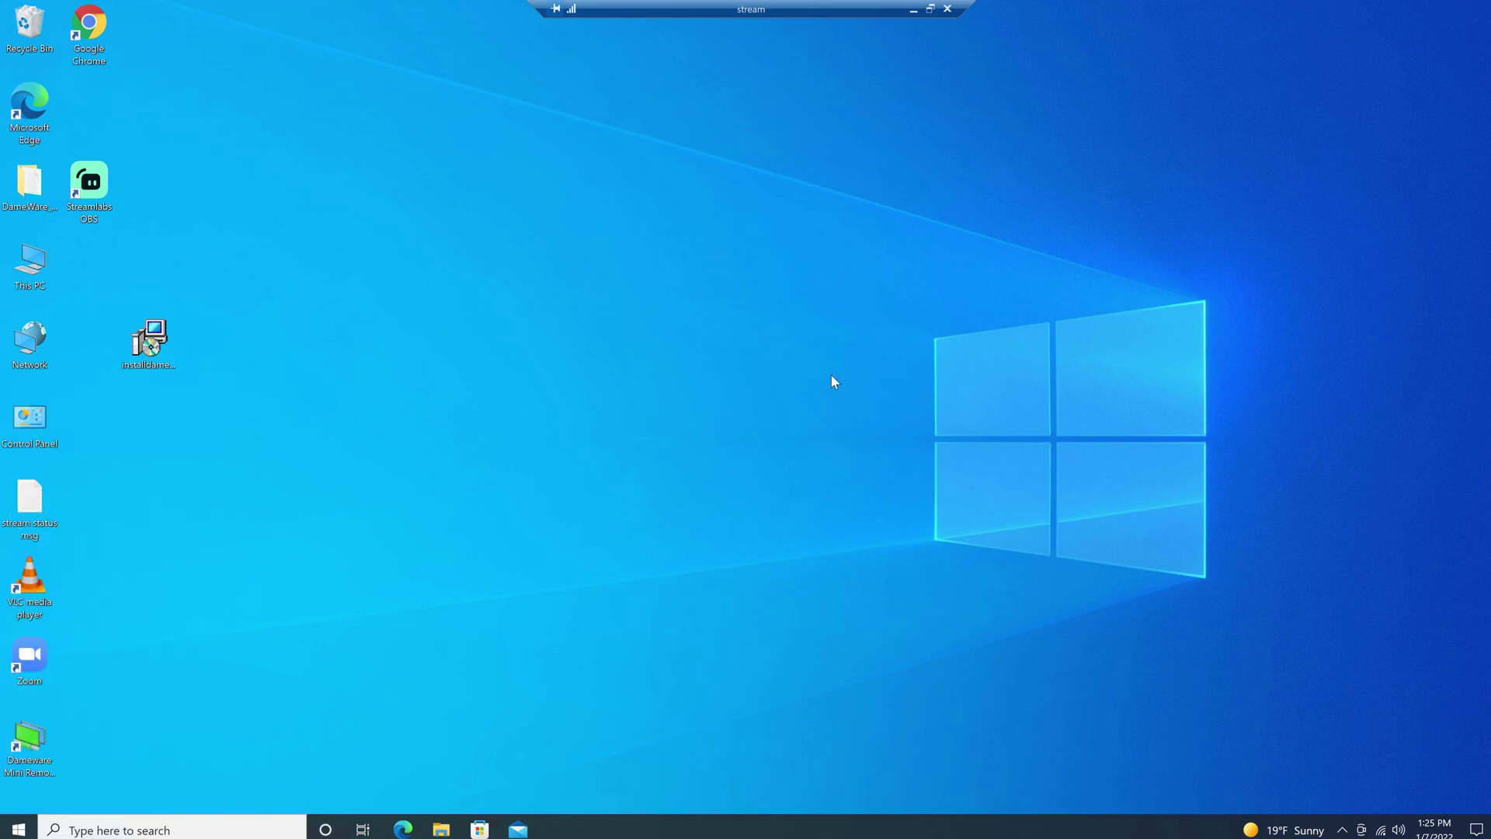
{"action": "left_click", "coordinate": [869, 455]}
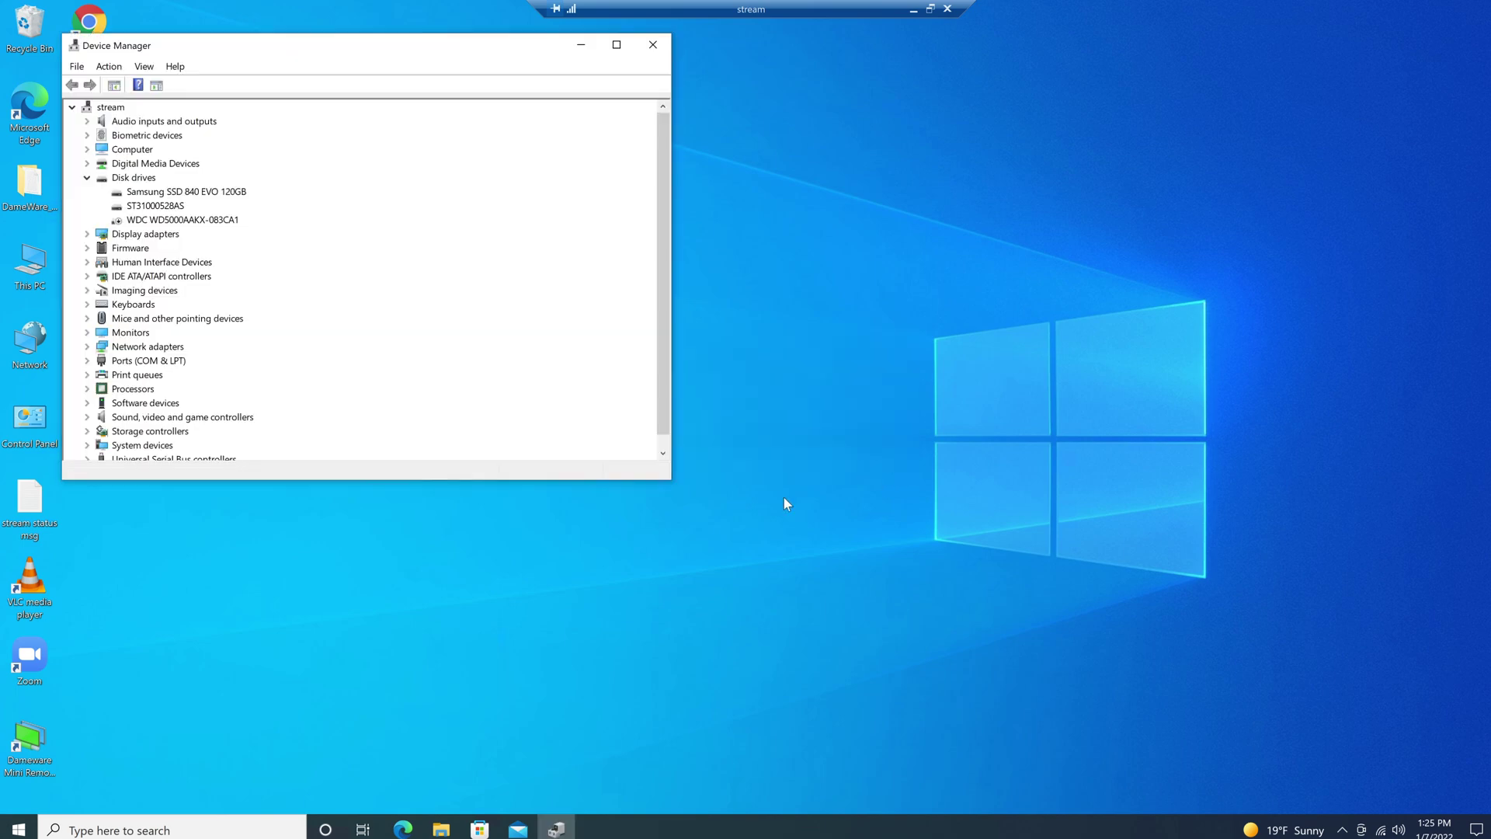
{"action": "left_click_drag", "start_coordinate": [423, 37], "coordinate": [745, 113]}
{"action": "left_click", "coordinate": [977, 119]}
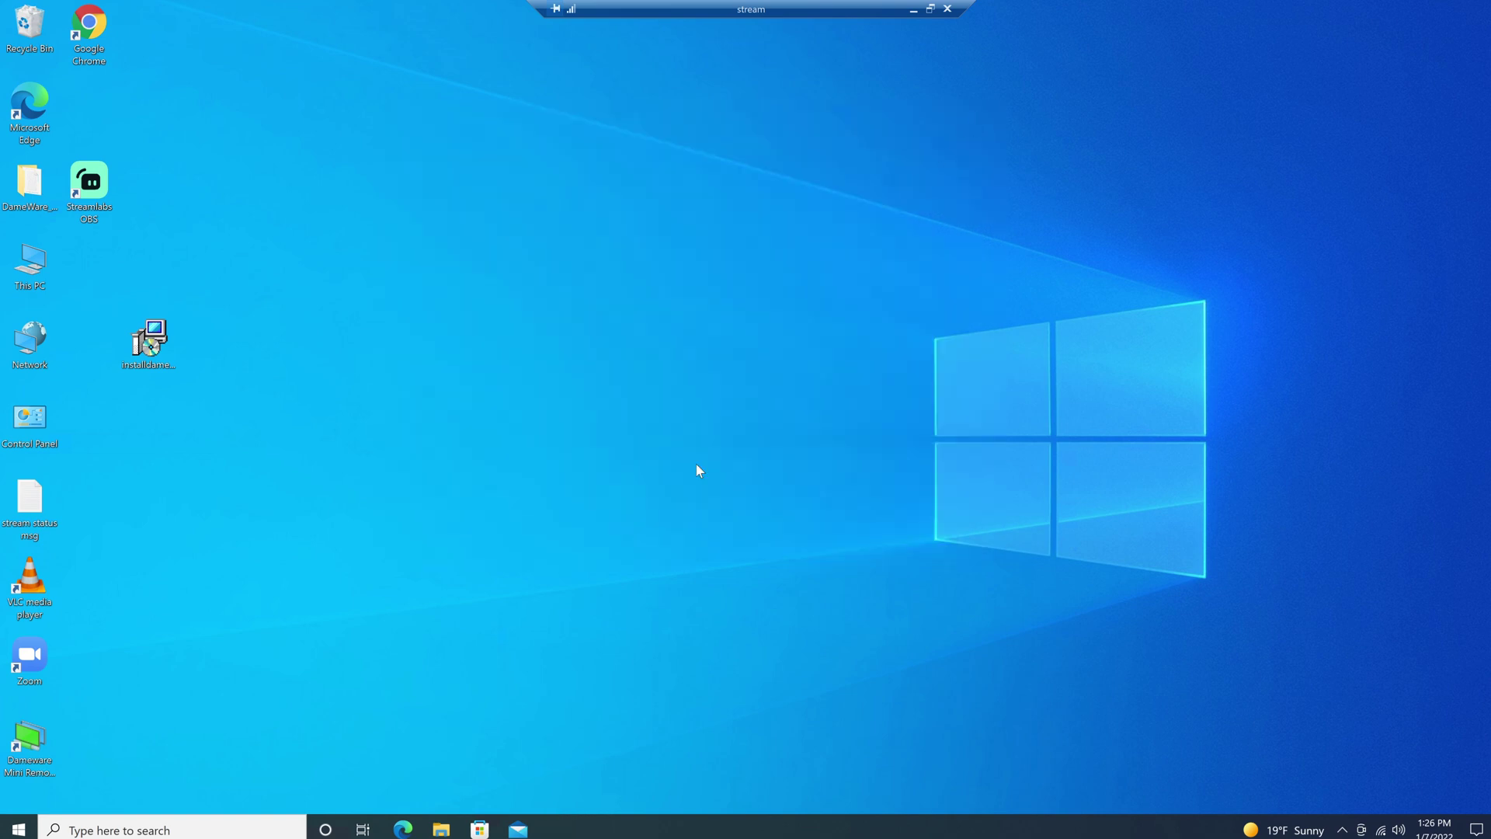
- Bring up the remote PC's Settings About page with device specifications and Related settings
{"action": "right_click", "coordinate": [17, 830]}
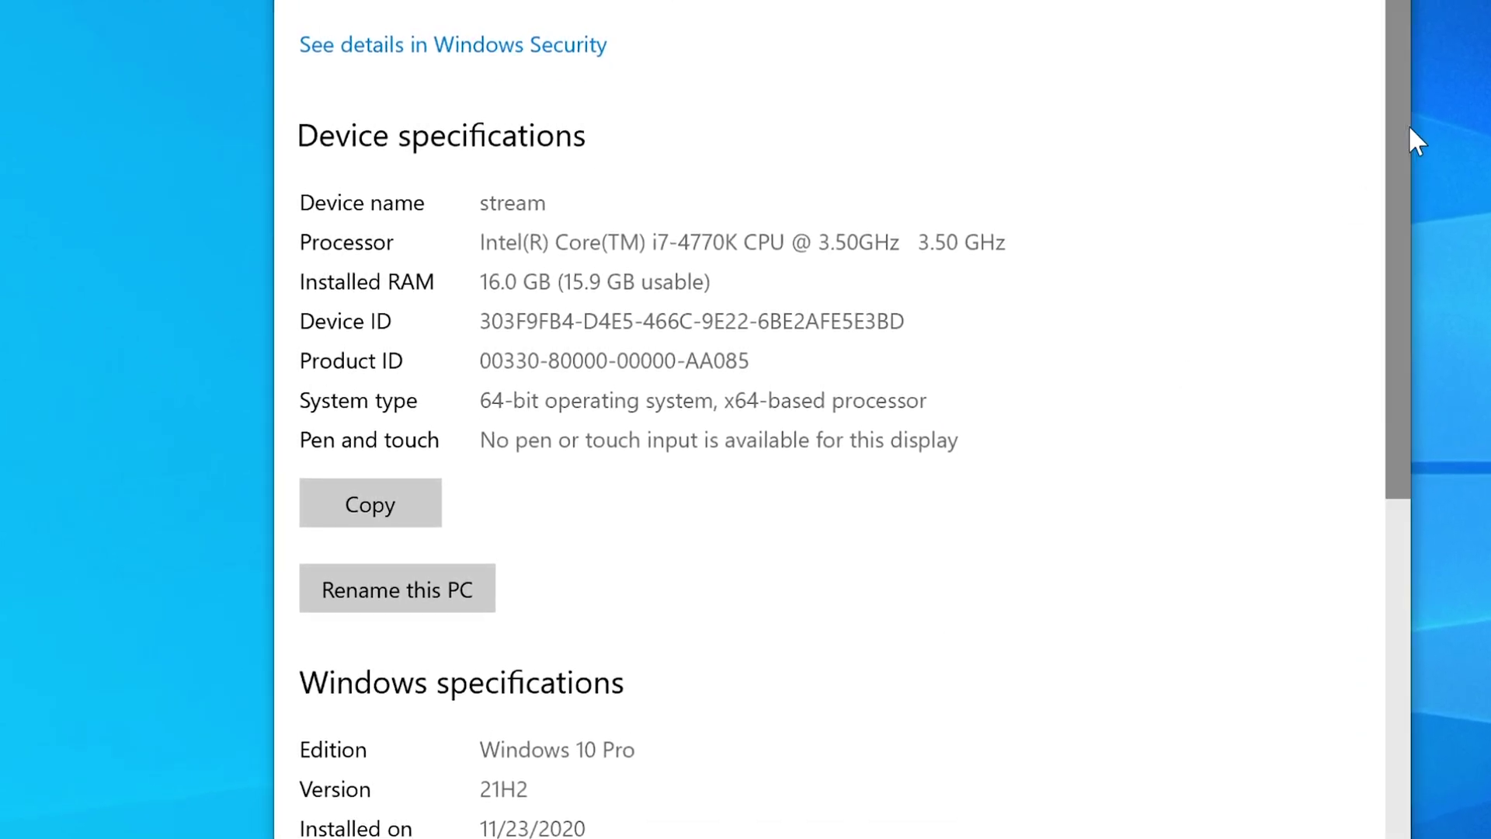
{"action": "left_click_drag", "start_coordinate": [1397, 141], "coordinate": [1377, 609]}
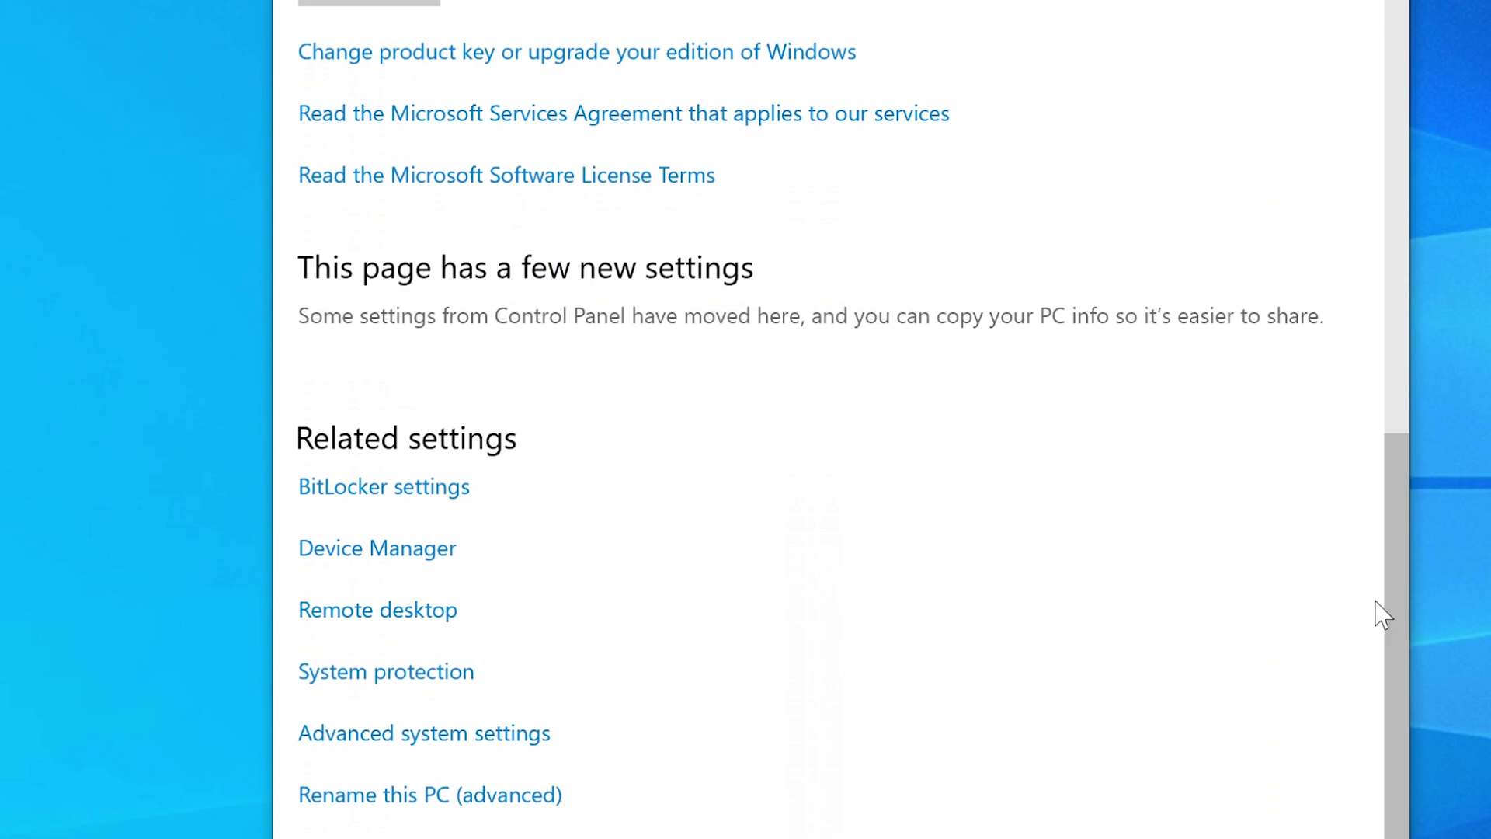
{"action": "left_click", "coordinate": [397, 613]}
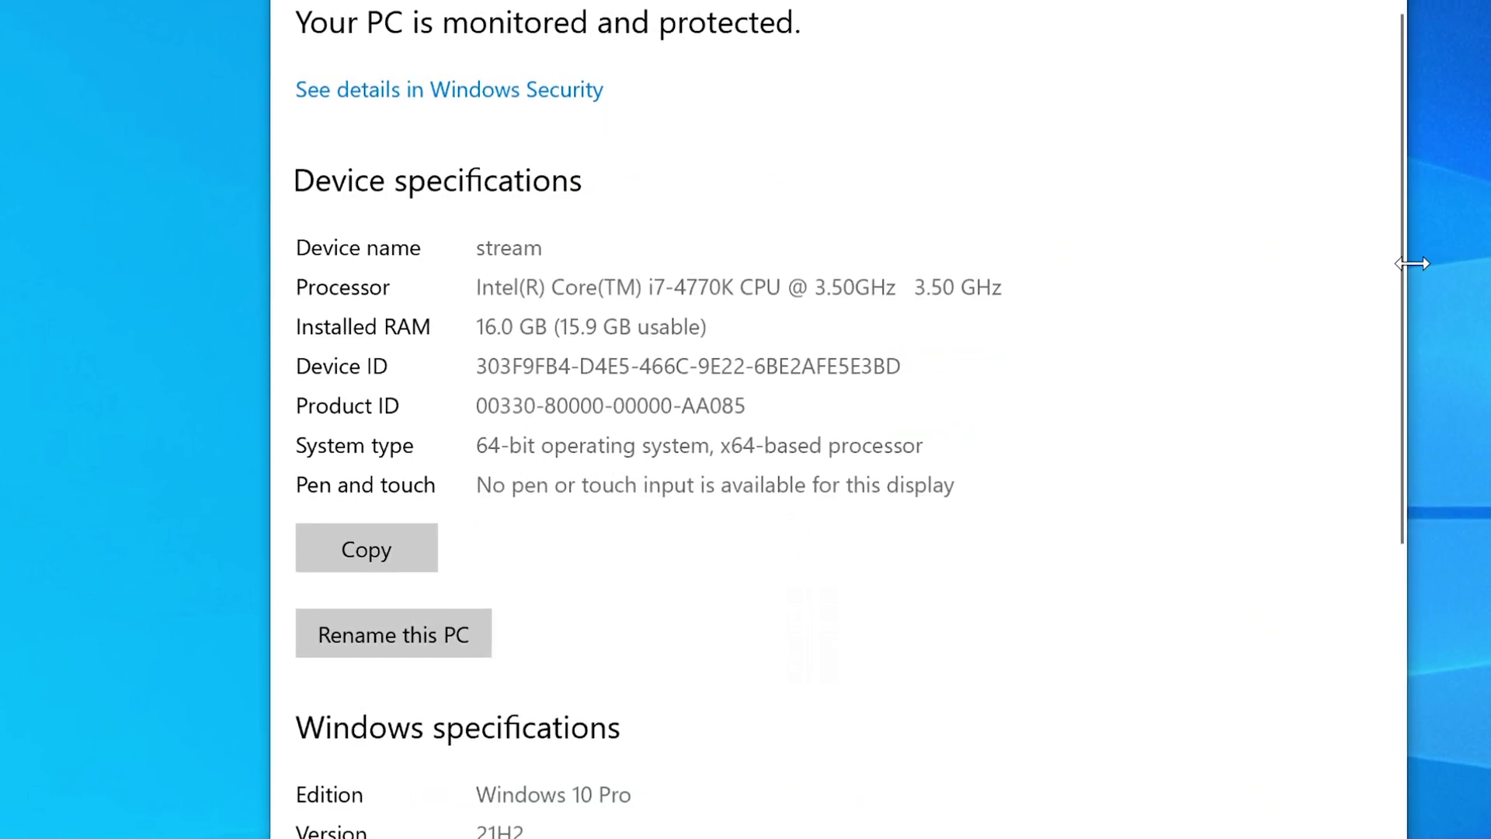
{"action": "left_click_drag", "start_coordinate": [1395, 283], "coordinate": [1382, 749]}
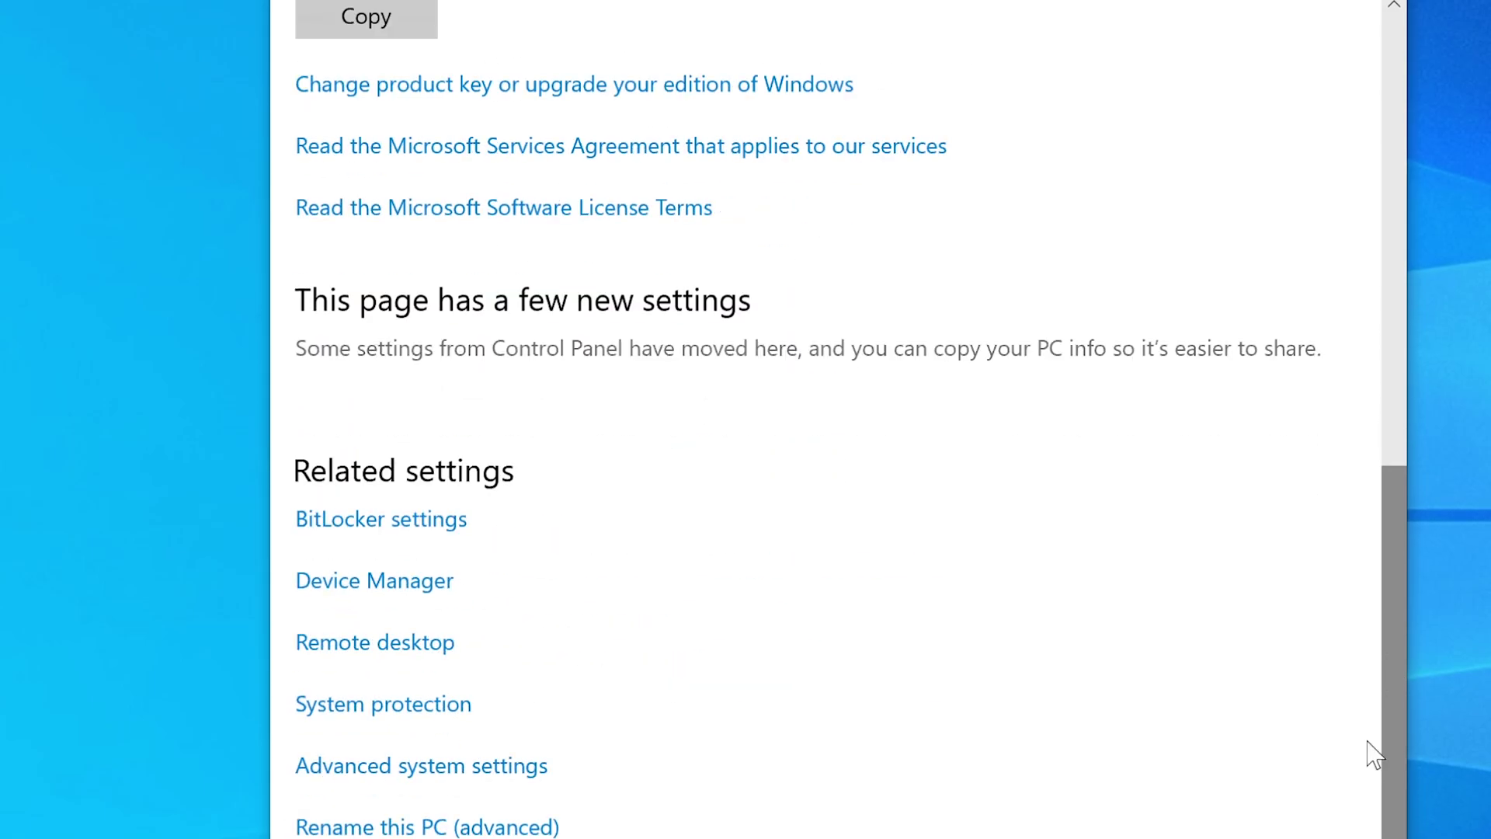
- Launch Advanced system settings, authenticating with the administrator password
{"action": "left_click", "coordinate": [404, 768]}
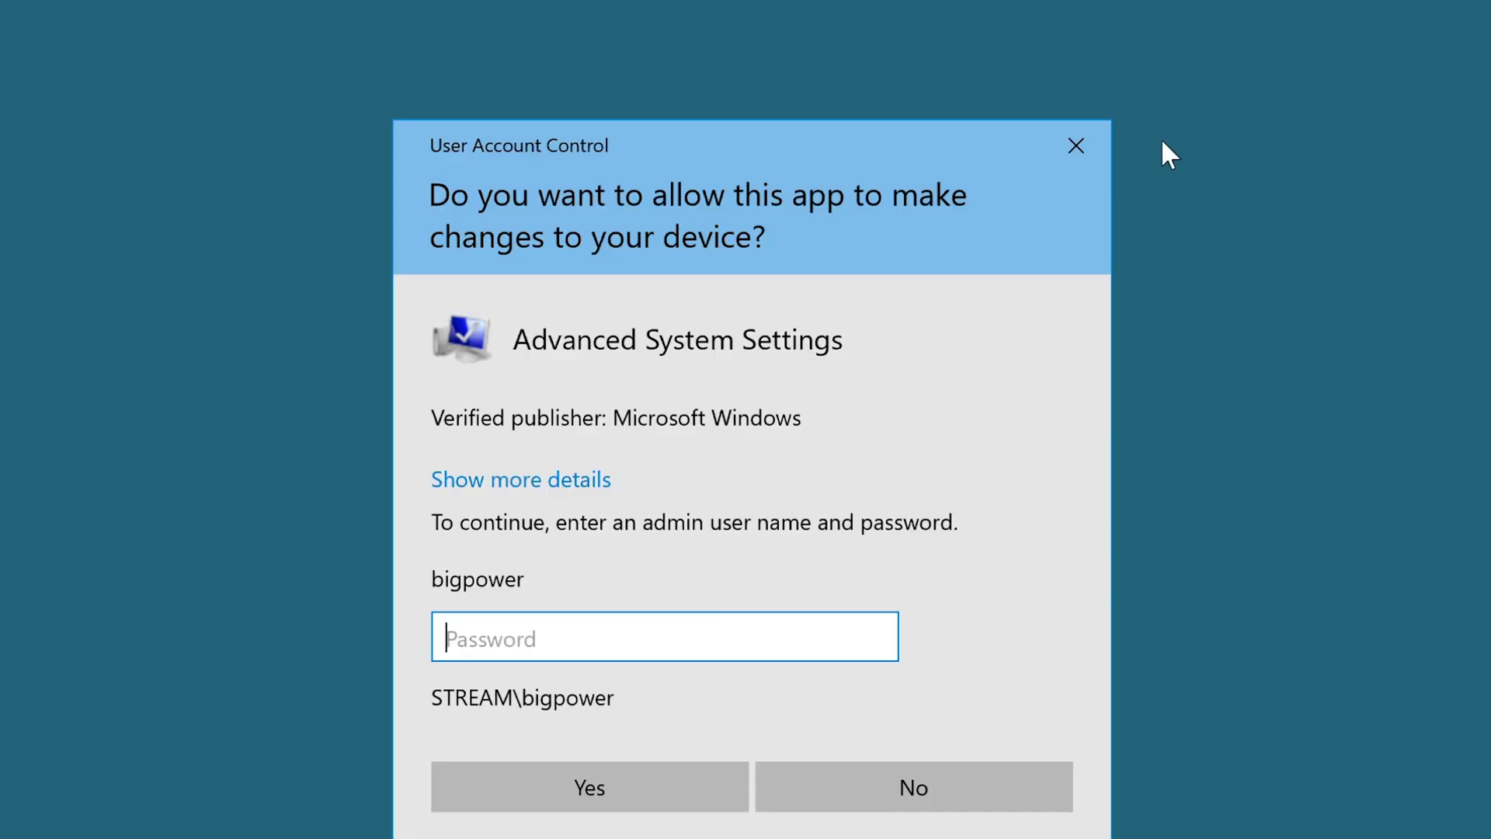
{"action": "type", "text": "*****"}
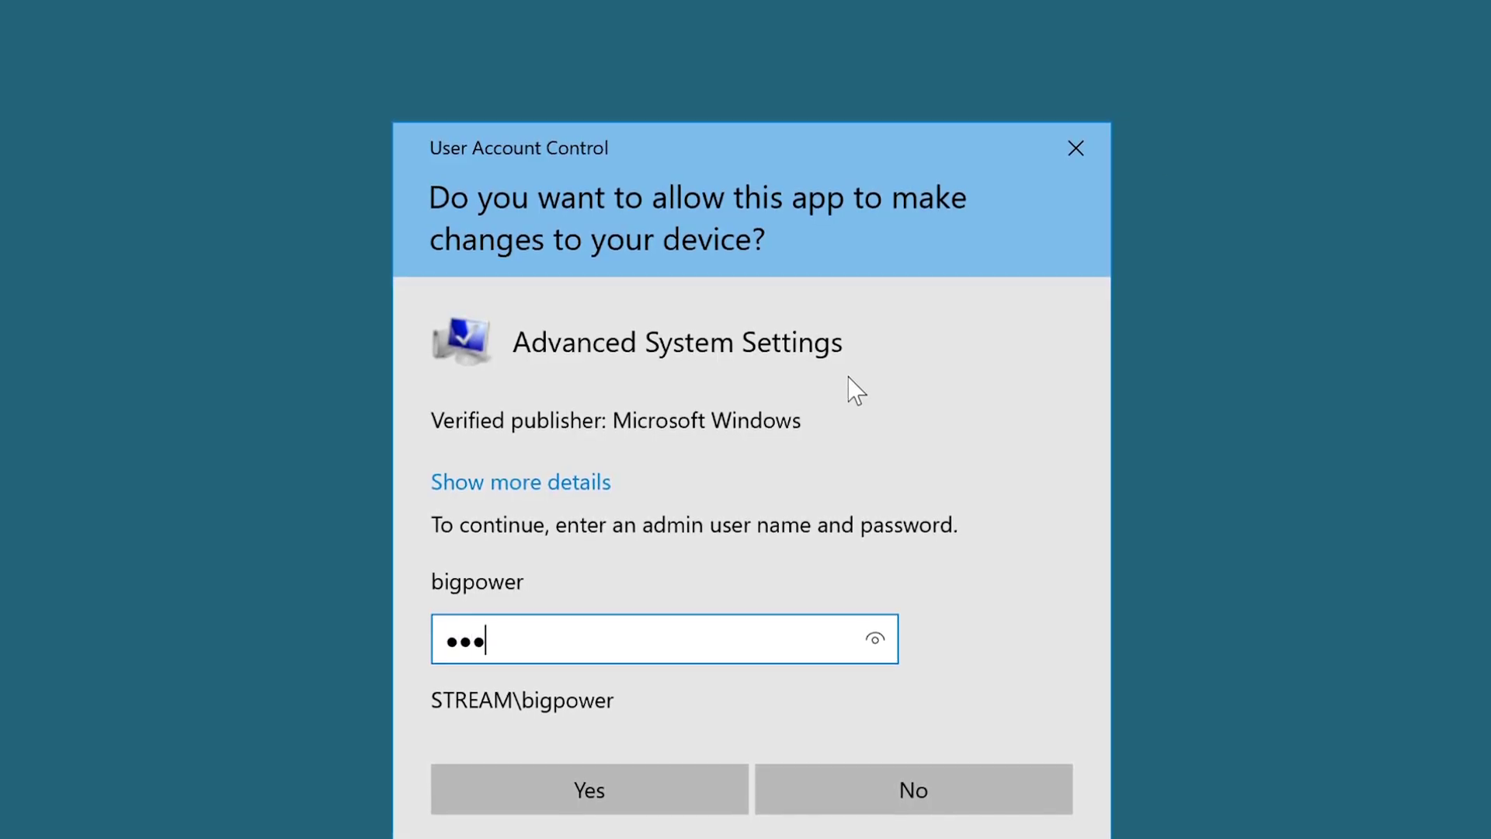
{"action": "key", "text": "Return"}
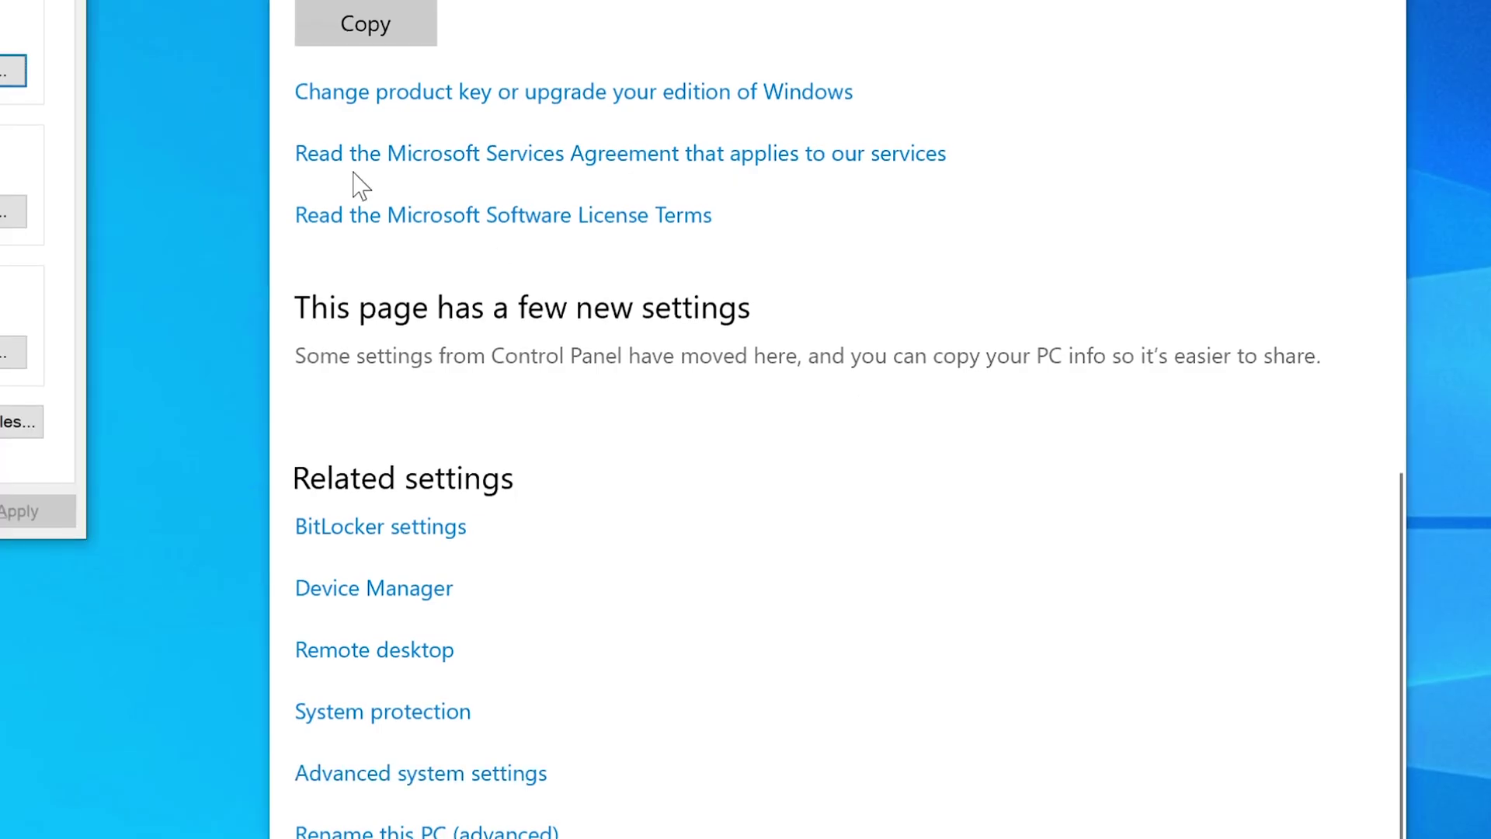
- Close Settings, centre the System Properties dialog and switch to its Remote tab
{"action": "left_click", "coordinate": [1383, 0]}
{"action": "left_click_drag", "start_coordinate": [0, 0], "coordinate": [1012, 50]}
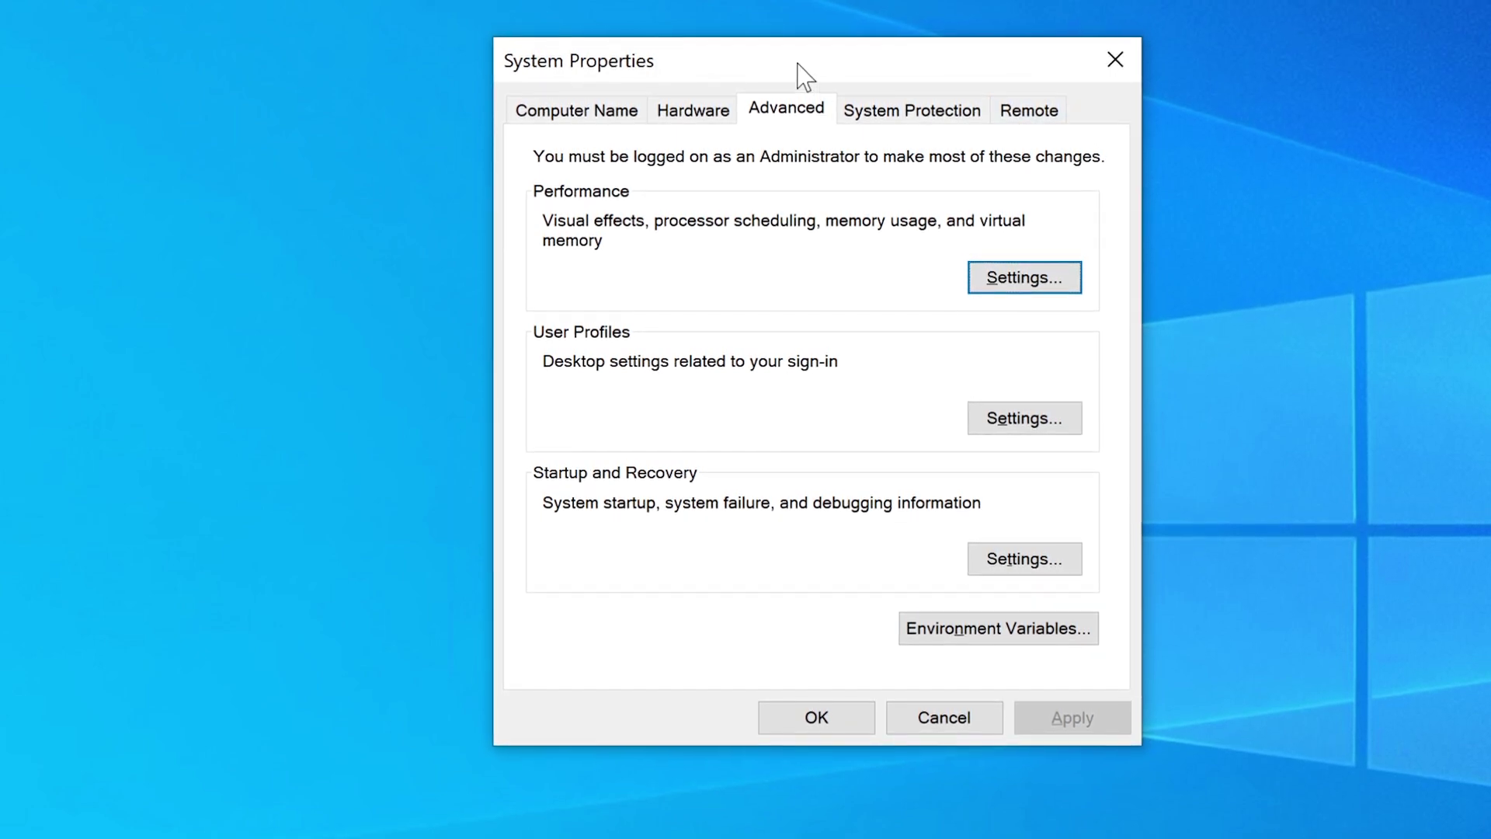
{"action": "left_click_drag", "start_coordinate": [796, 60], "coordinate": [784, 65]}
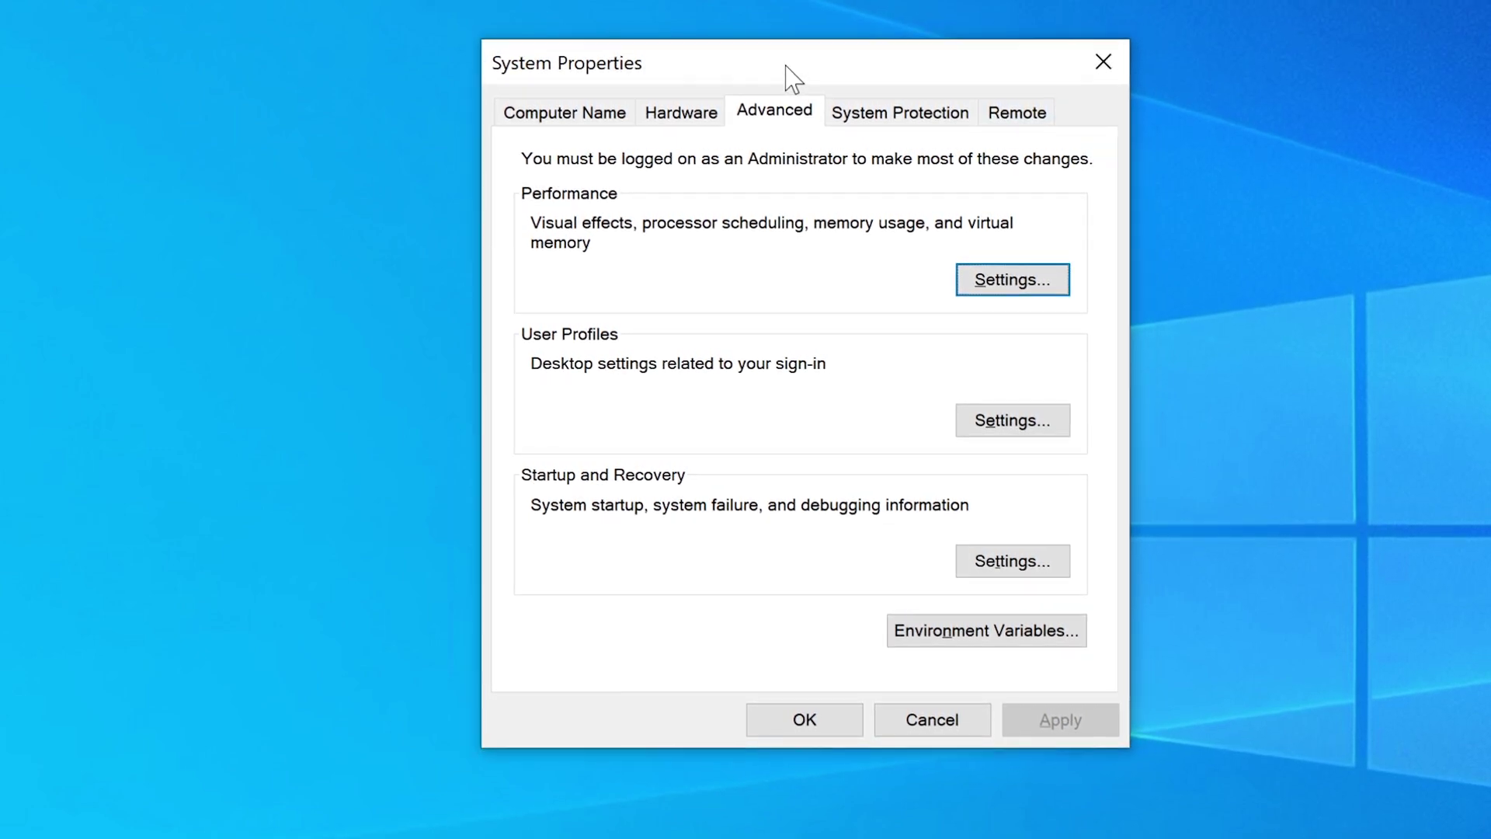
{"action": "left_click", "coordinate": [1027, 118]}
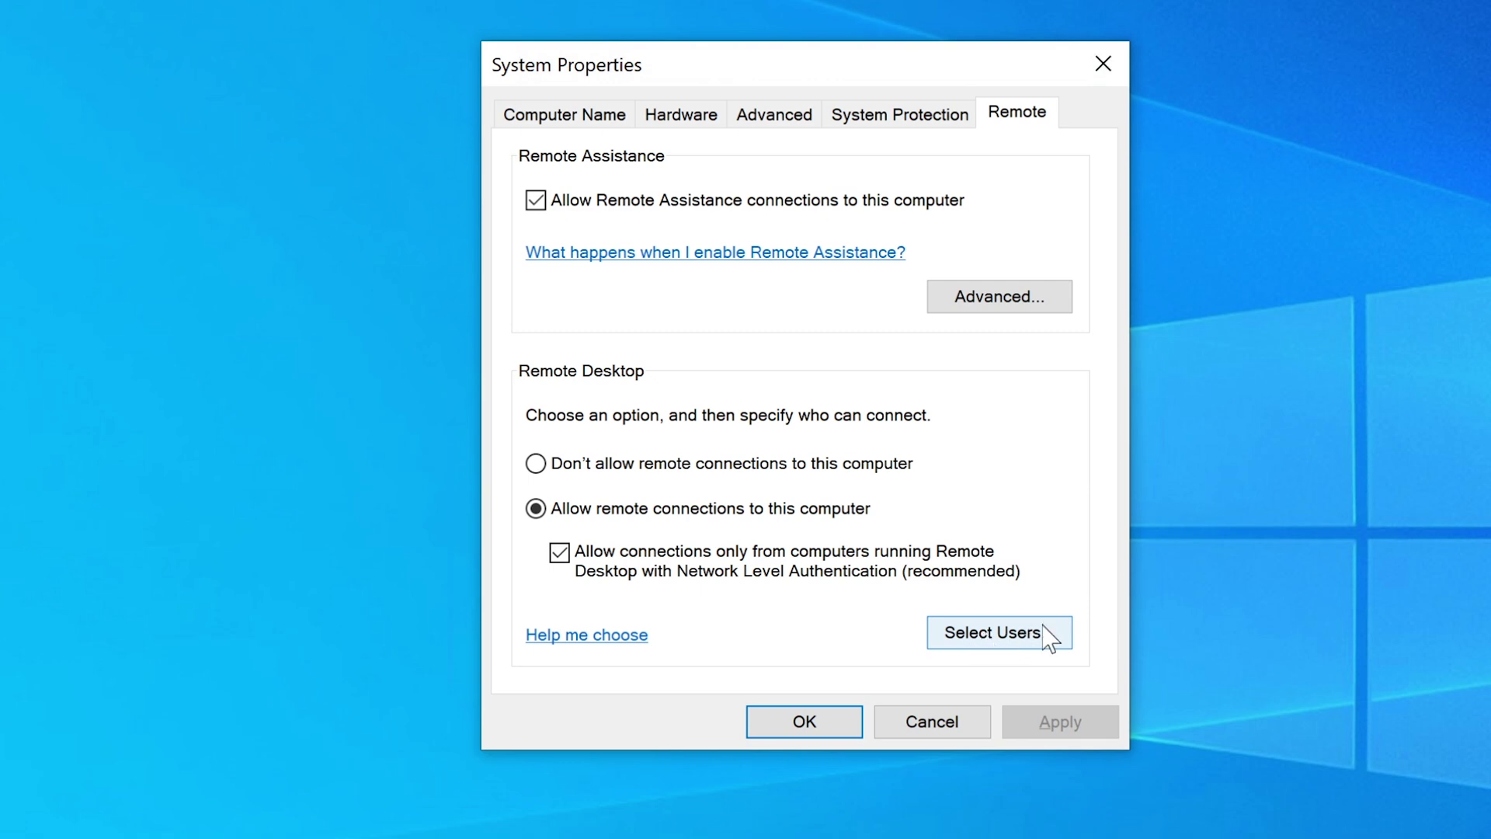
- Go through Select Users... and Add... to reach the empty Select Users picker
{"action": "left_click", "coordinate": [1023, 636]}
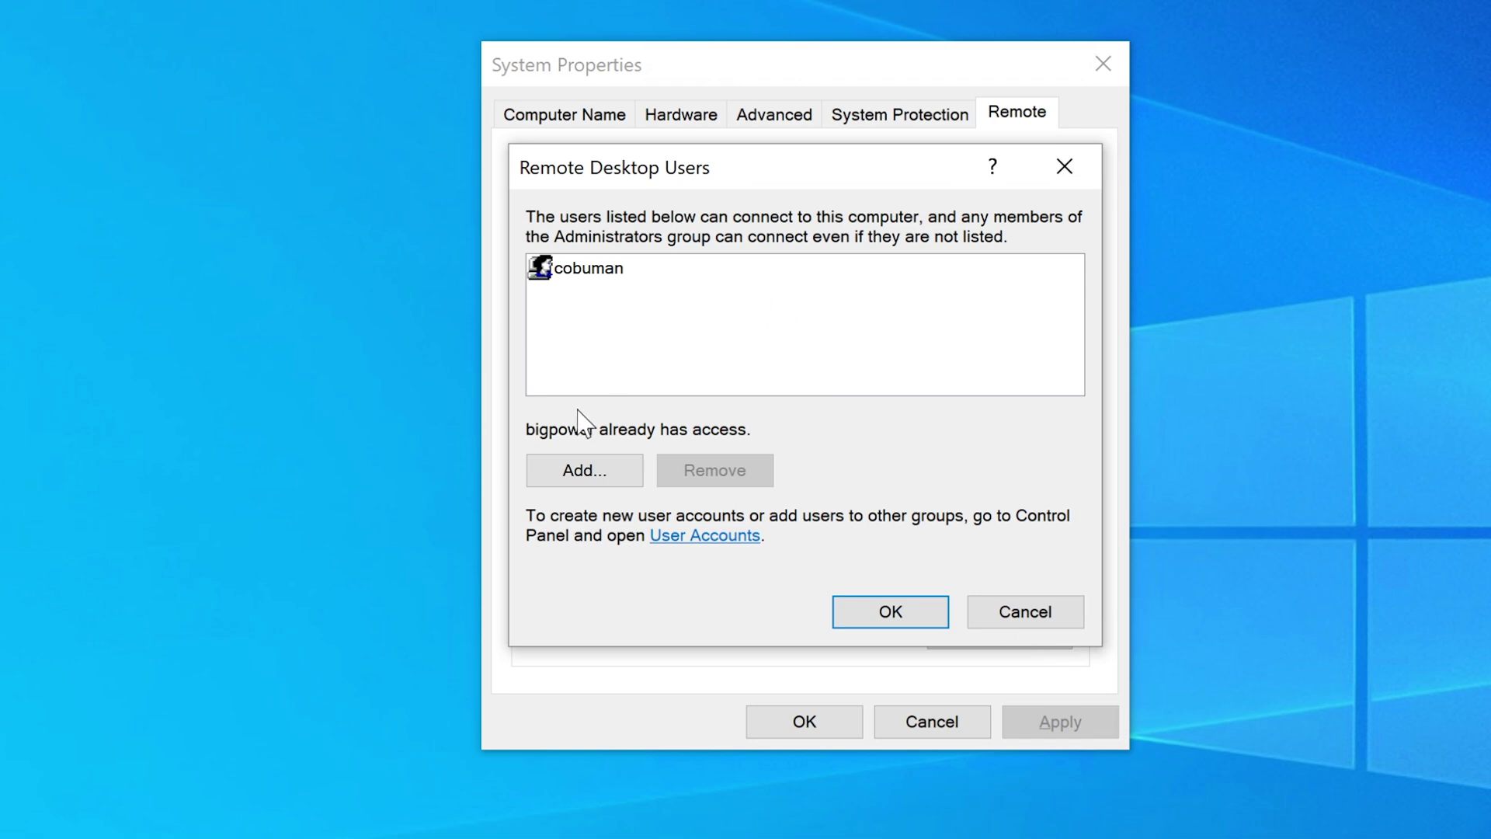
{"action": "left_click_drag", "start_coordinate": [653, 158], "coordinate": [715, 187]}
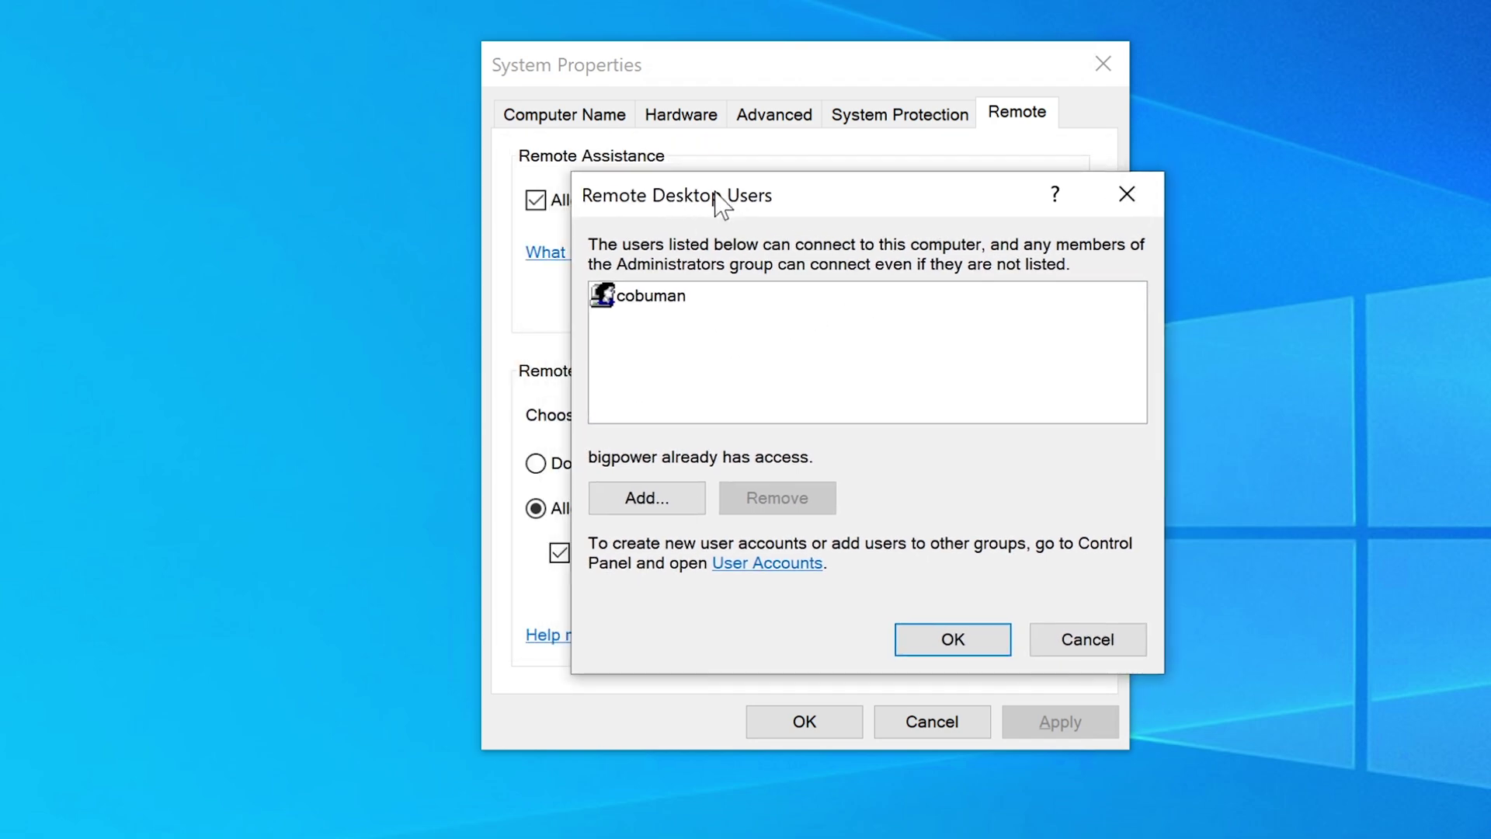
{"action": "left_click", "coordinate": [660, 501]}
{"action": "left_click_drag", "start_coordinate": [939, 247], "coordinate": [895, 220]}
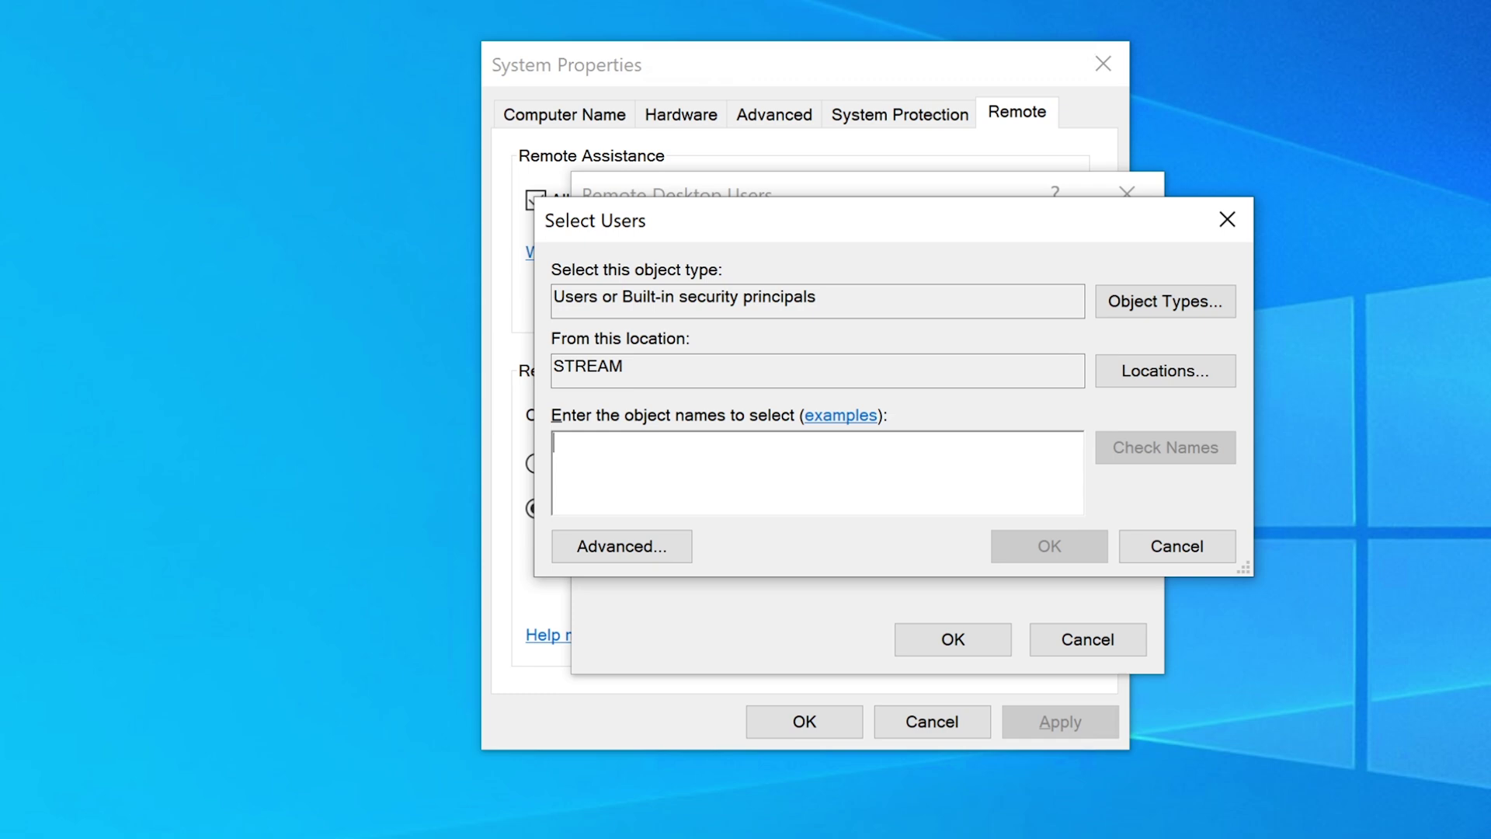
- Enter the example name 'Firstname, Lastname' in the object names box
{"action": "type", "text": "F"}
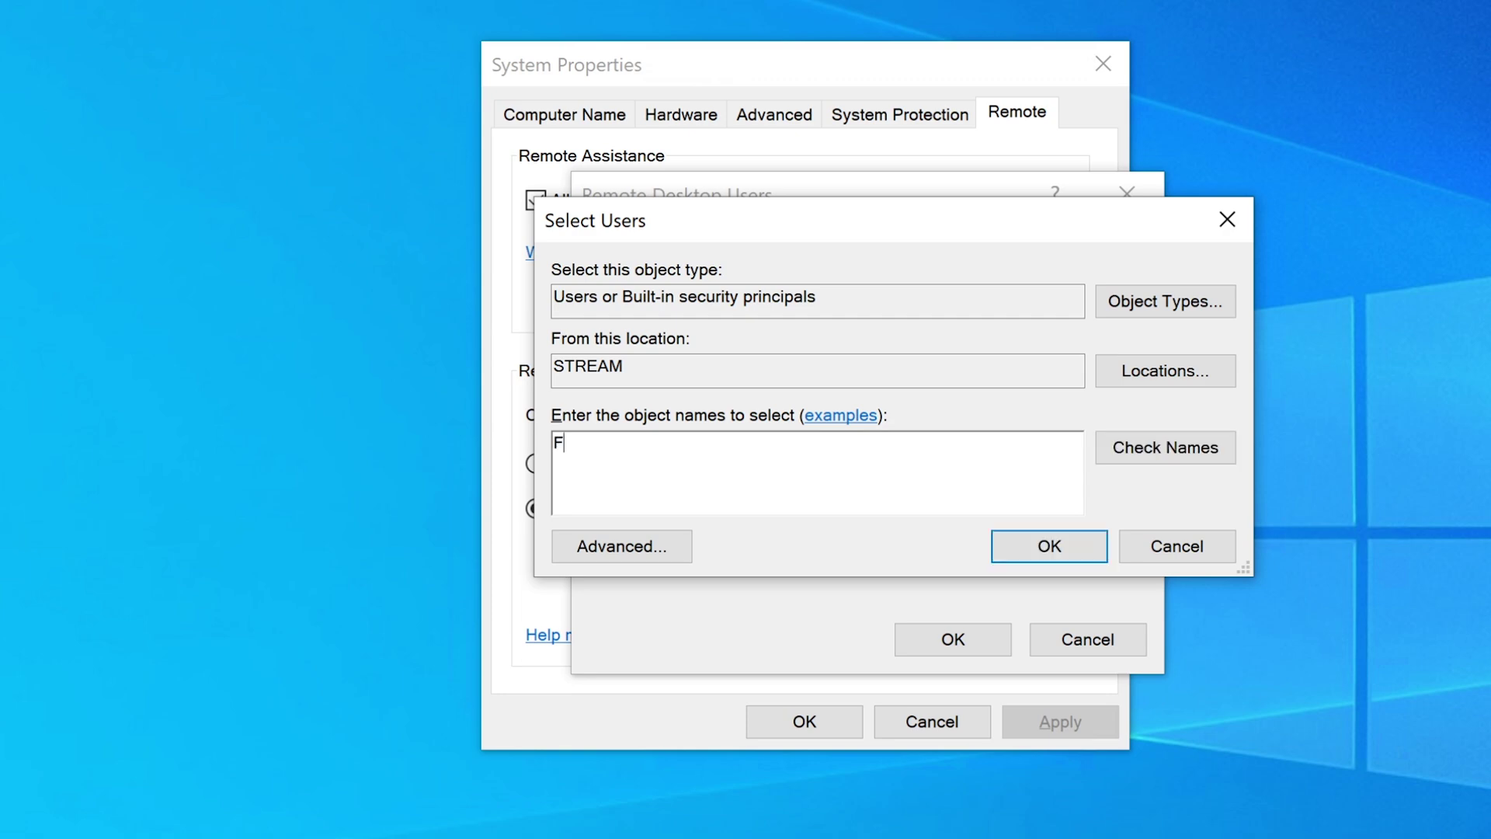
{"action": "type", "text": "irstname, Last name"}
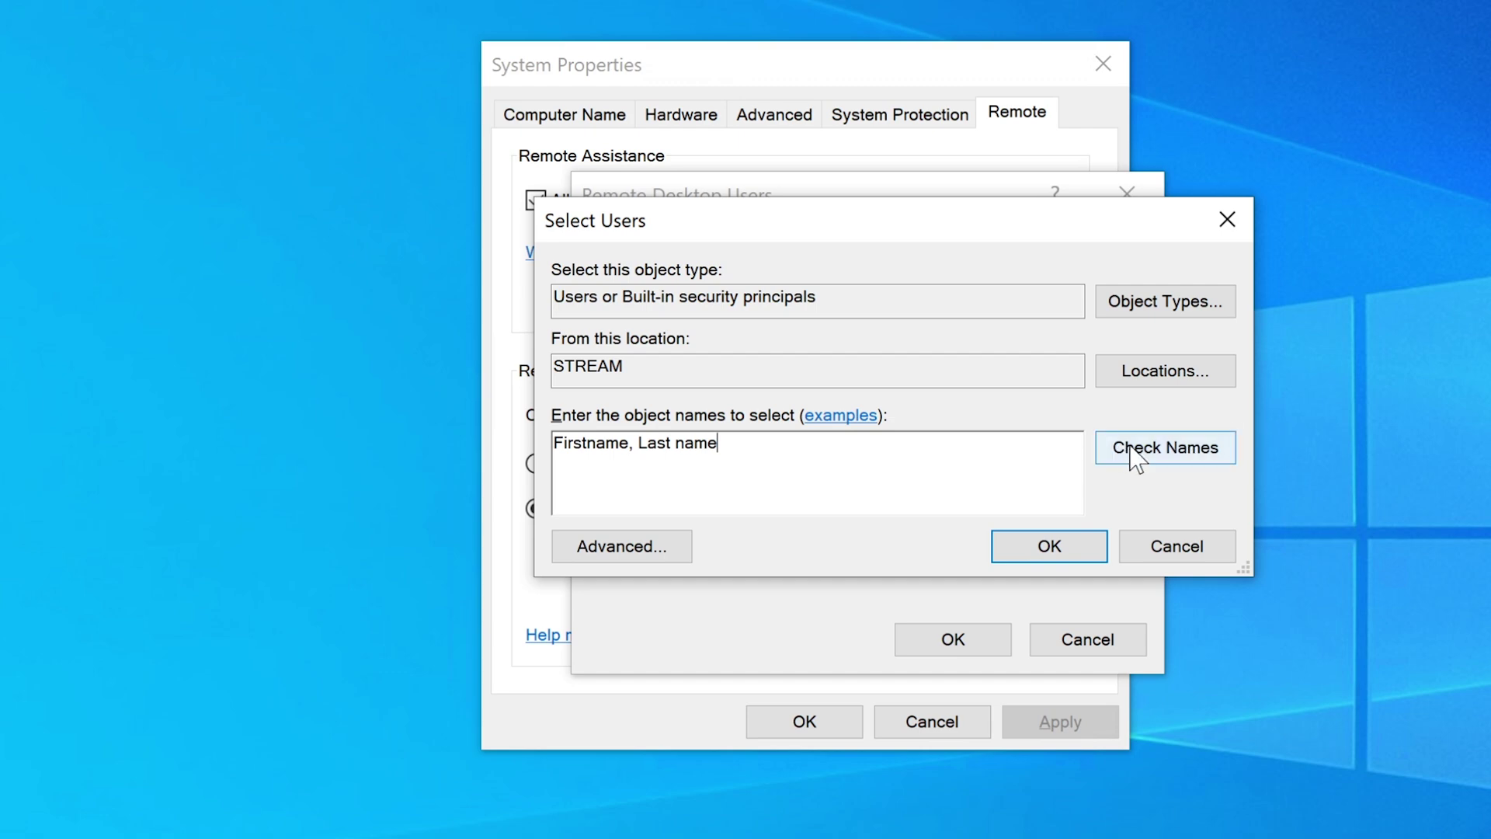
{"action": "left_click", "coordinate": [675, 444]}
{"action": "key", "text": "BackSpace"}
{"action": "left_click_drag", "start_coordinate": [713, 443], "coordinate": [555, 446]}
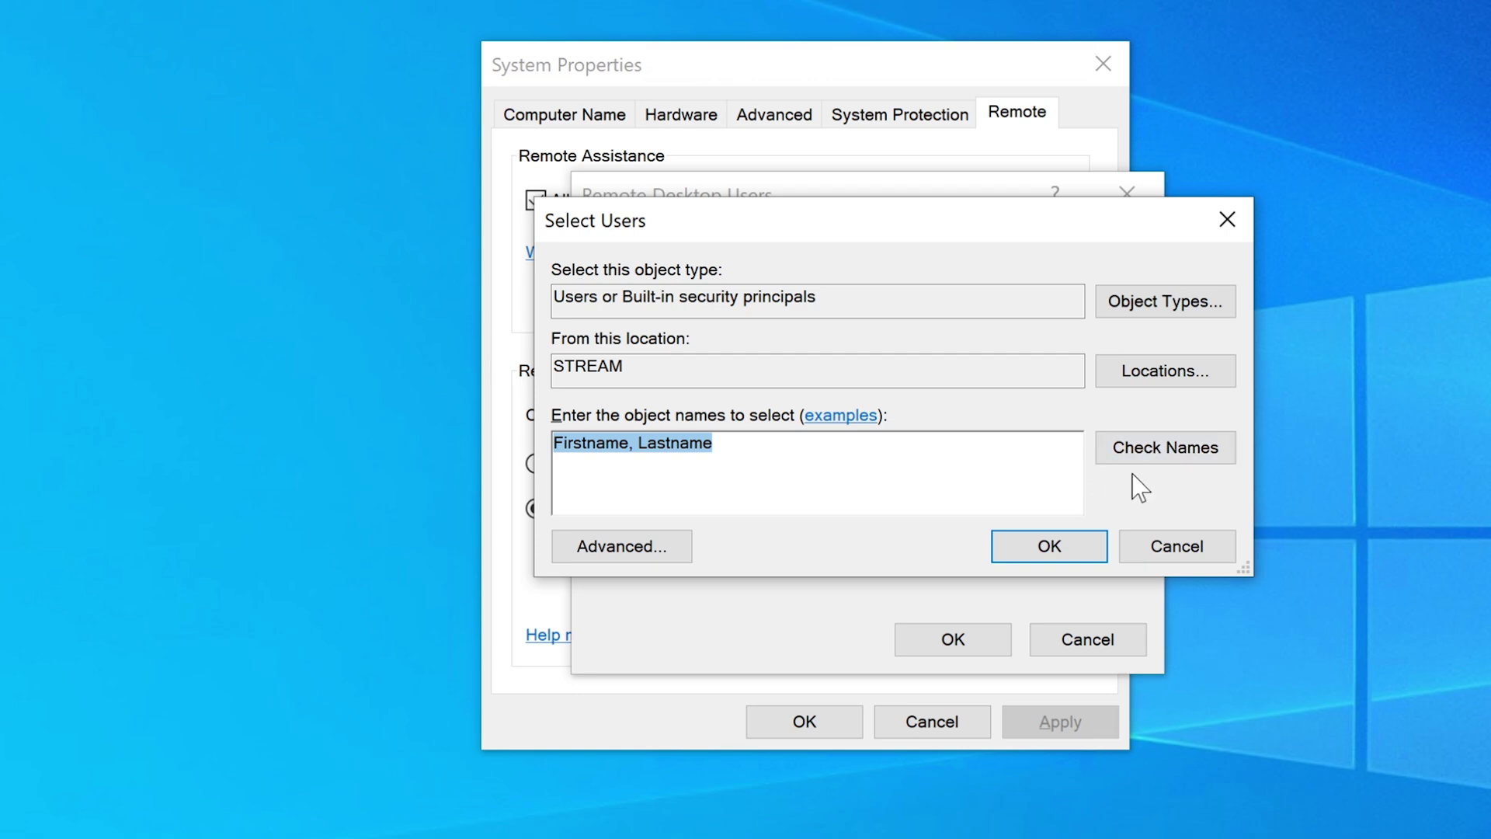
{"action": "left_click", "coordinate": [714, 443]}
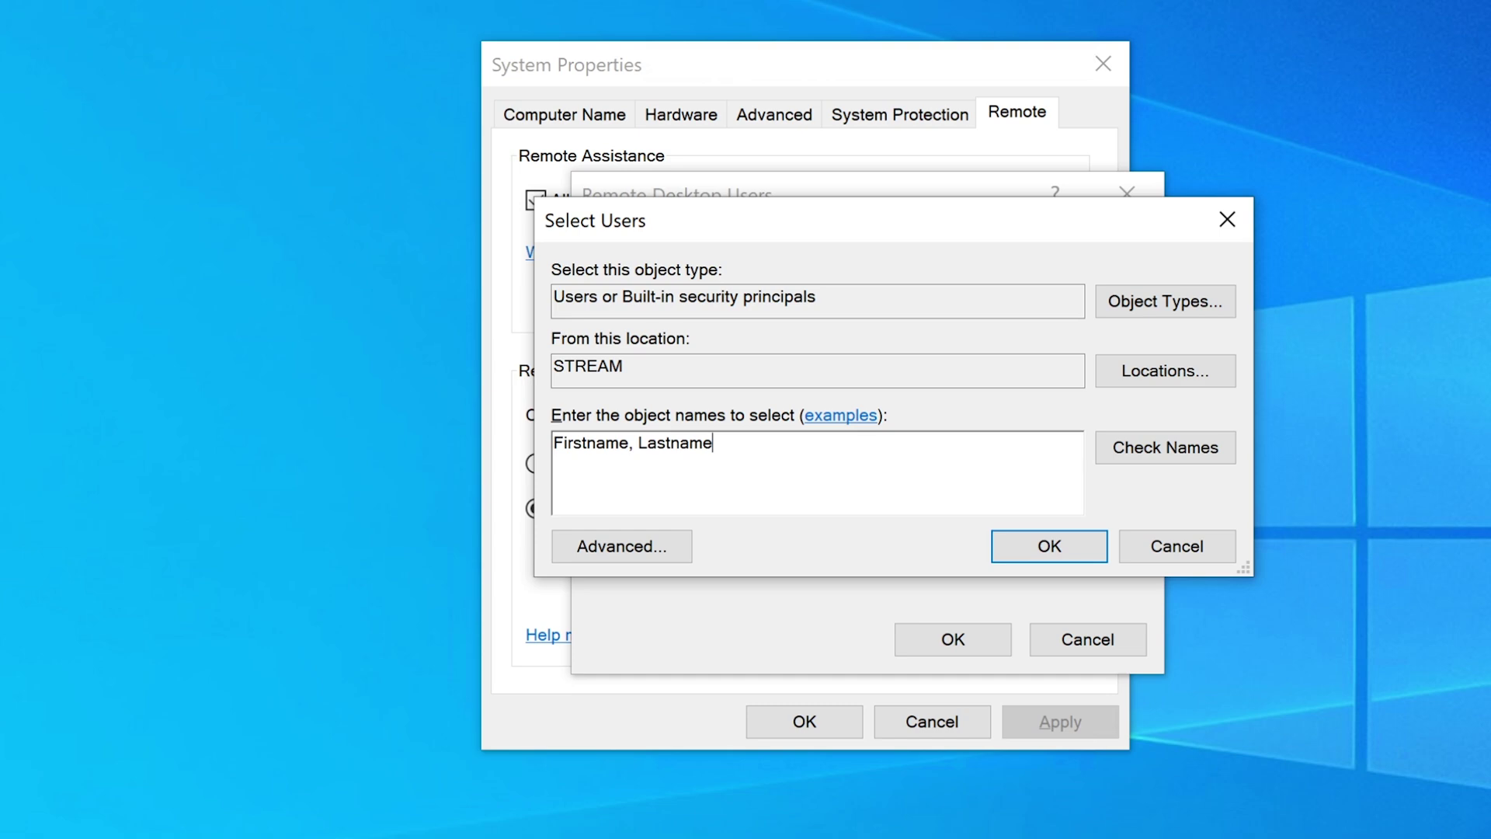
{"action": "key", "text": "BackSpace"}
{"action": "key", "text": "BackSpace"}
{"action": "key", "text": "BackSpace"}
{"action": "key", "text": "BackSpace"}
{"action": "key", "text": "BackSpace"}
{"action": "key", "text": "BackSpace"}
{"action": "key", "text": "BackSpace"}
{"action": "key", "text": "BackSpace"}
{"action": "key", "text": "BackSpace"}
{"action": "key", "text": "BackSpace"}
{"action": "type", "text": ".lastname@work.com"}
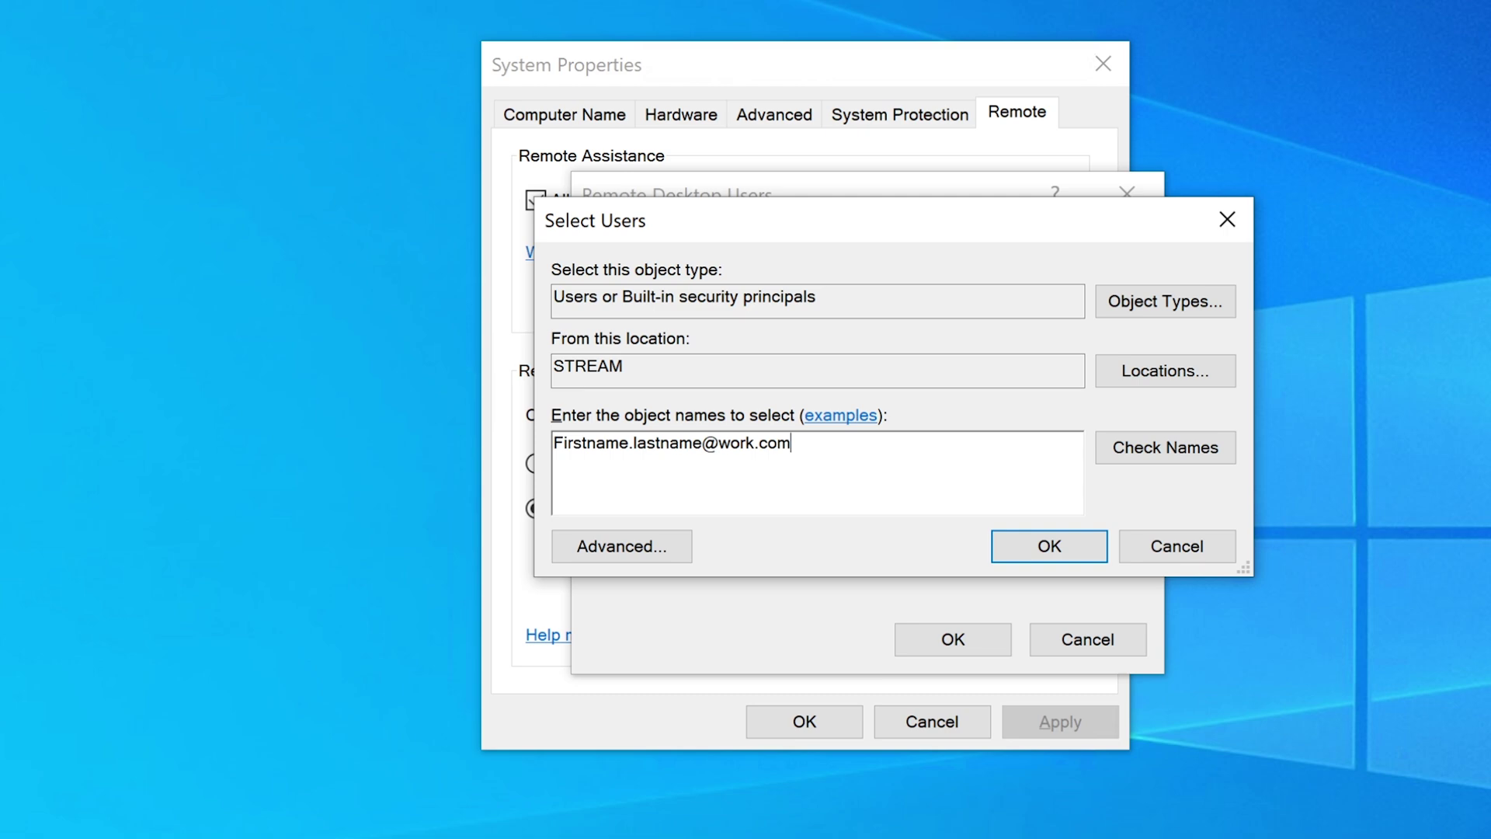
{"action": "left_click_drag", "start_coordinate": [790, 443], "coordinate": [553, 444]}
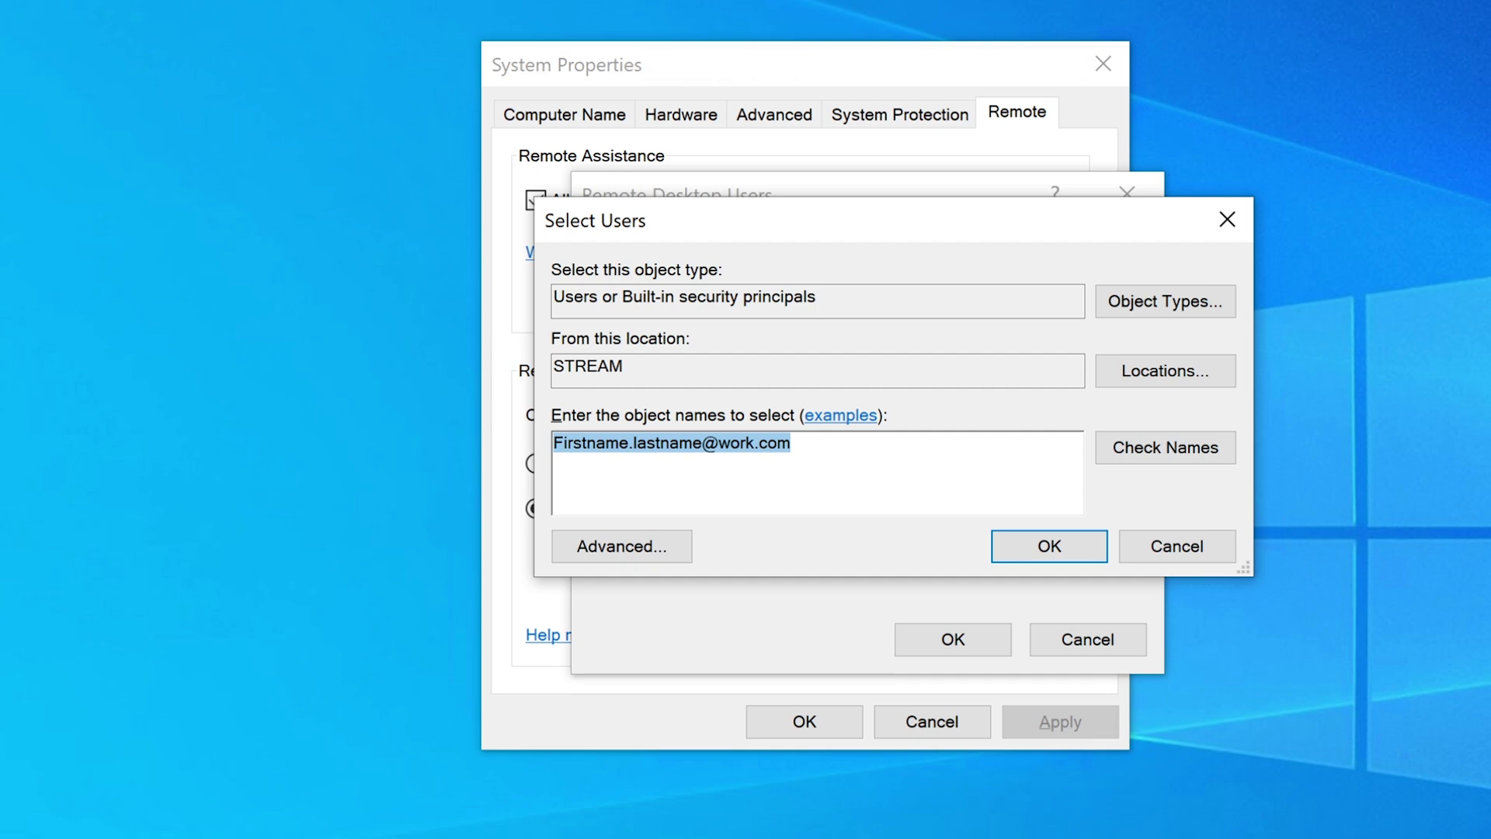
- Replace it with the 'usersloginid' example, then close Select Users without adding anyone
{"action": "type", "text": "loginid"}
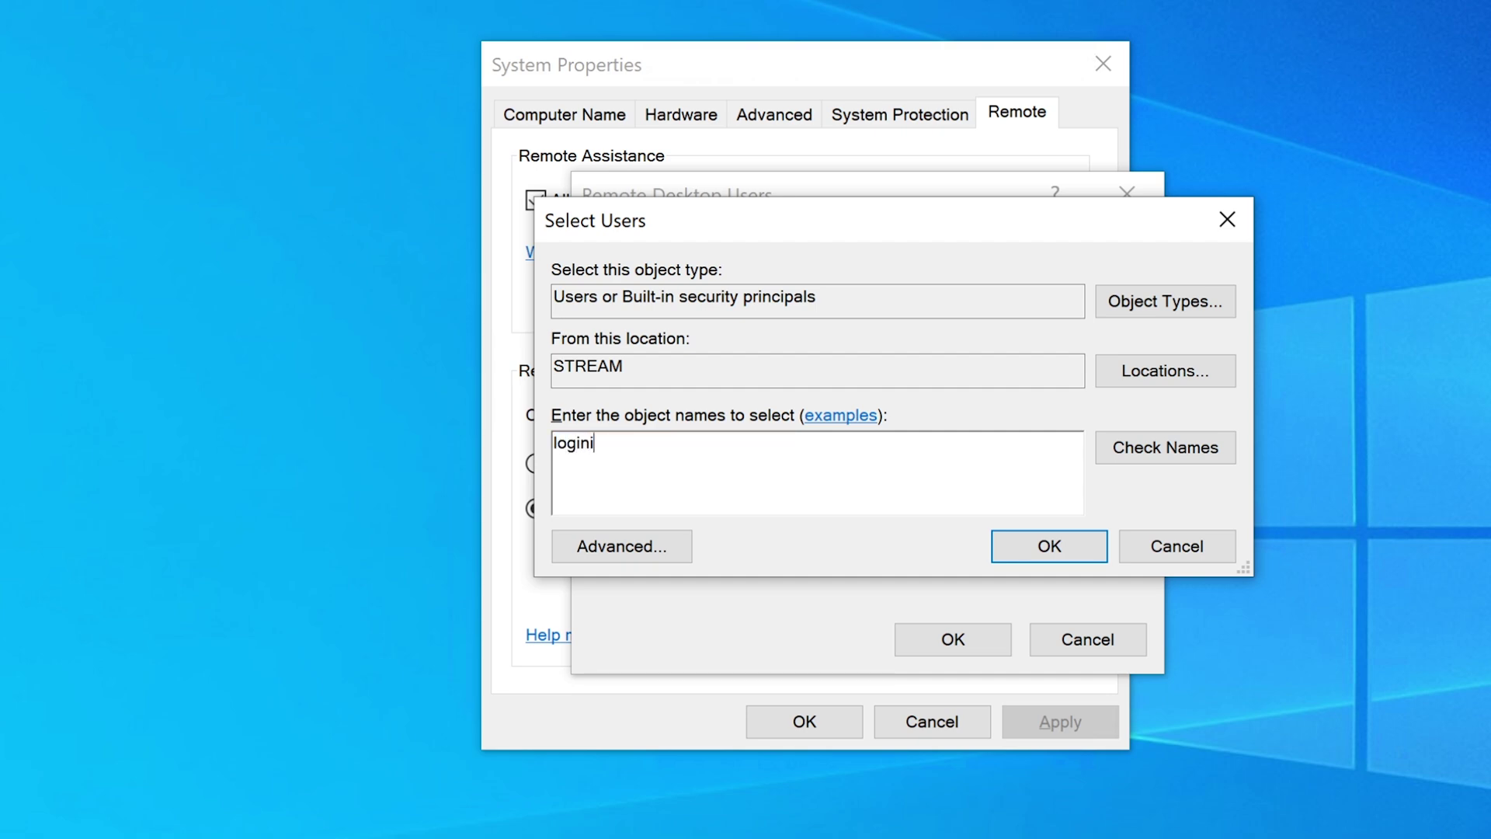
{"action": "key", "text": "Left"}
{"action": "key", "text": "Left"}
{"action": "key", "text": "Left"}
{"action": "key", "text": "Left"}
{"action": "key", "text": "Left"}
{"action": "key", "text": "Left"}
{"action": "key", "text": "Left"}
{"action": "type", "text": "users"}
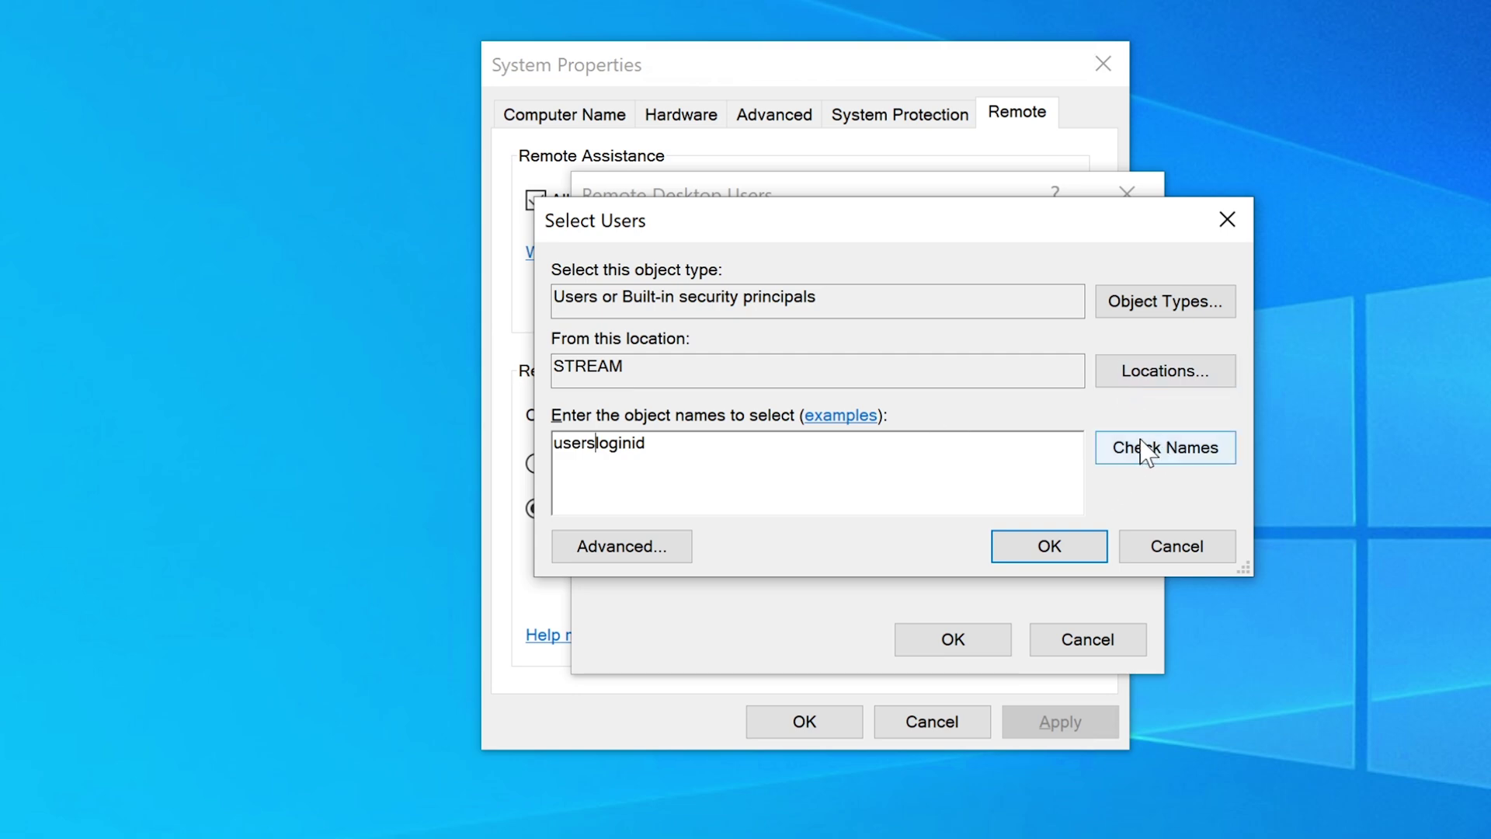
{"action": "key", "text": "End"}
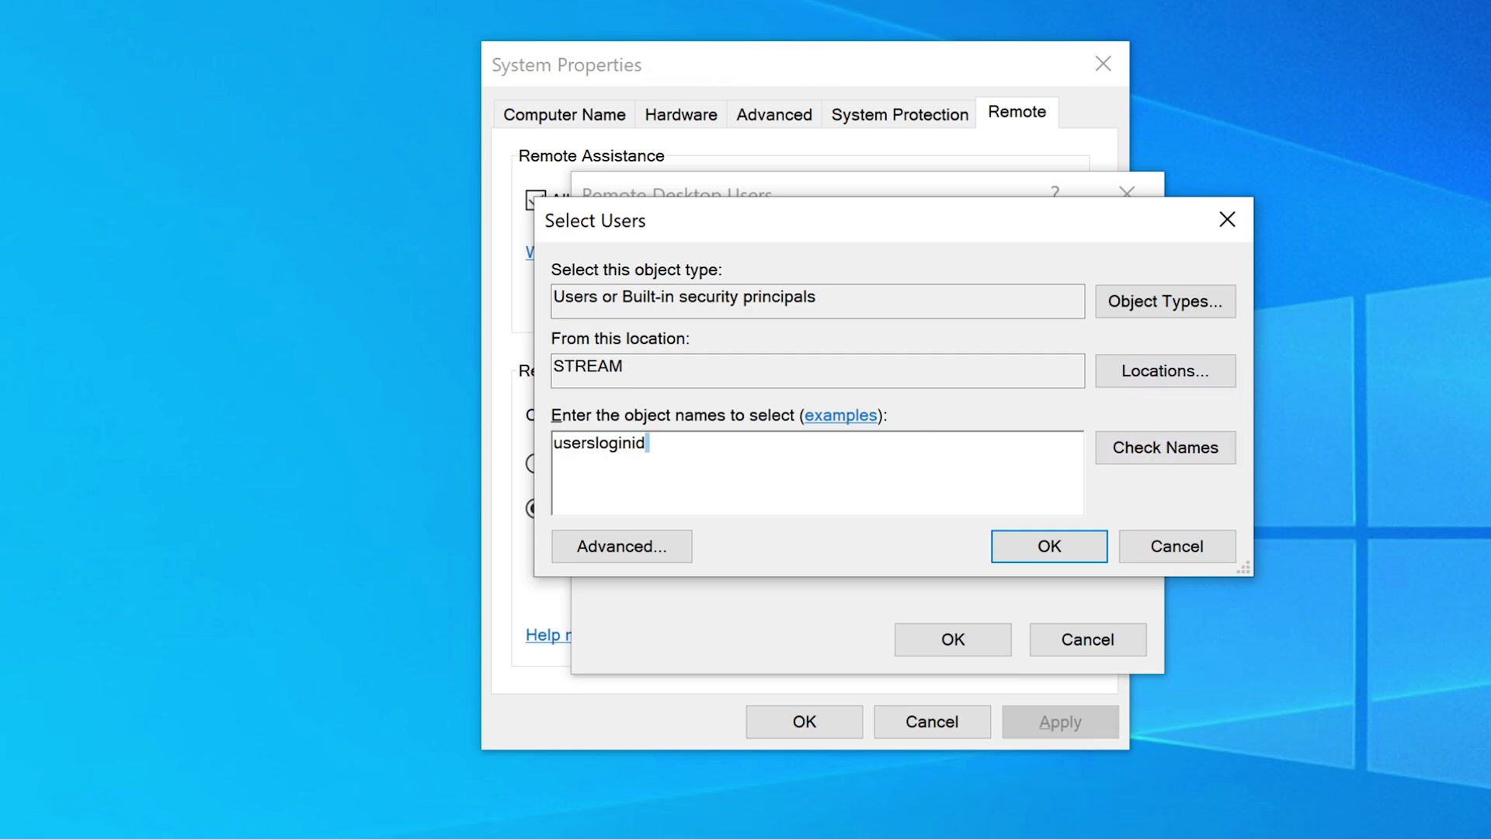
{"action": "key", "text": "shift+Left"}
{"action": "key", "text": "shift+Left"}
{"action": "key", "text": "shift+Left"}
{"action": "key", "text": "shift+Left"}
{"action": "key", "text": "shift+Left"}
{"action": "key", "text": "shift+Left"}
{"action": "key", "text": "shift+Left"}
{"action": "key", "text": "shift+Left"}
{"action": "key", "text": "shift+Left"}
{"action": "key", "text": "shift+Left"}
{"action": "key", "text": "shift+Left"}
{"action": "key", "text": "shift+Left"}
{"action": "key", "text": "End"}
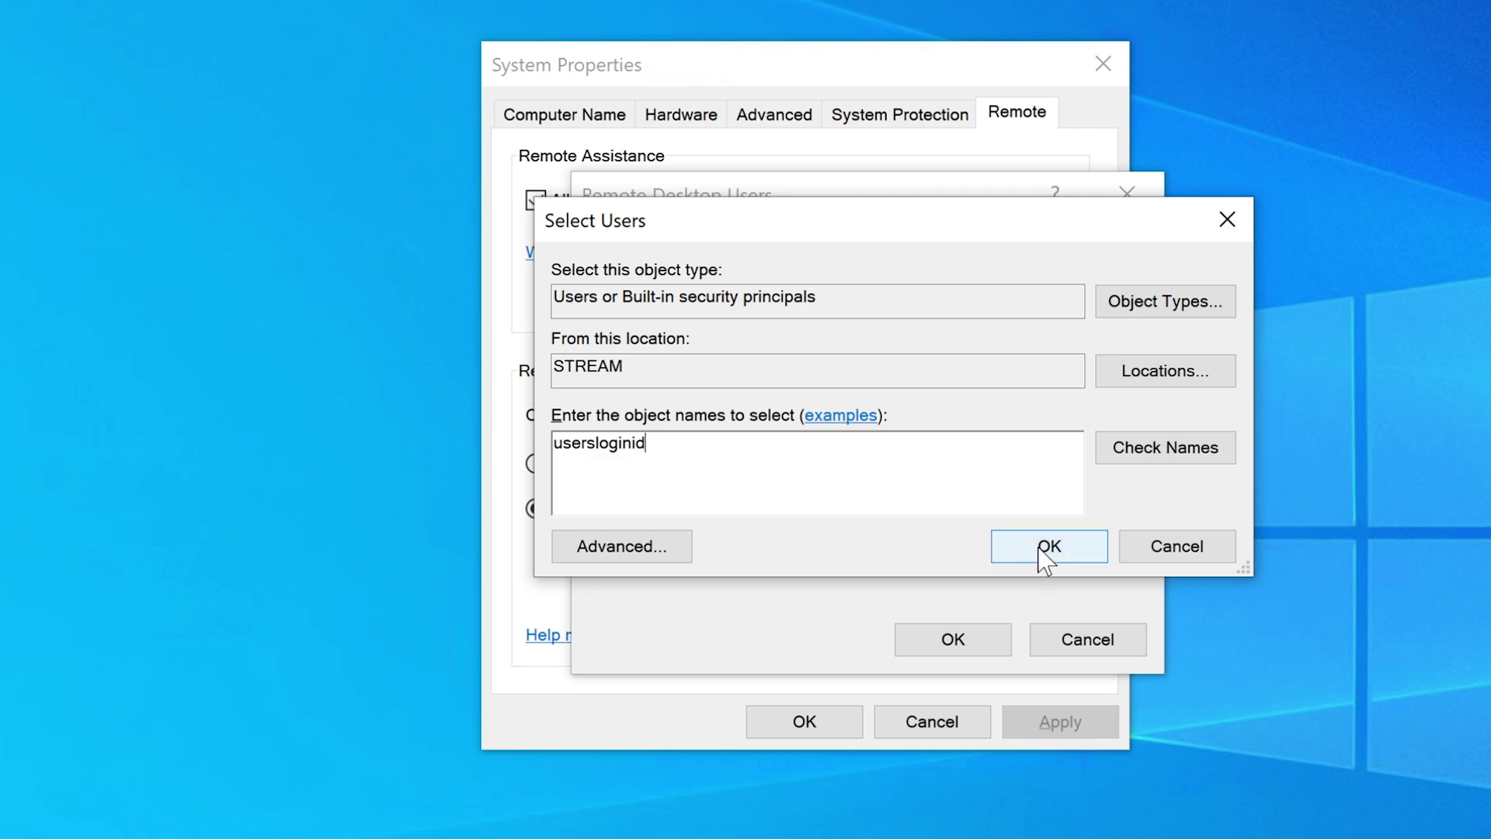
{"action": "left_click", "coordinate": [1171, 553]}
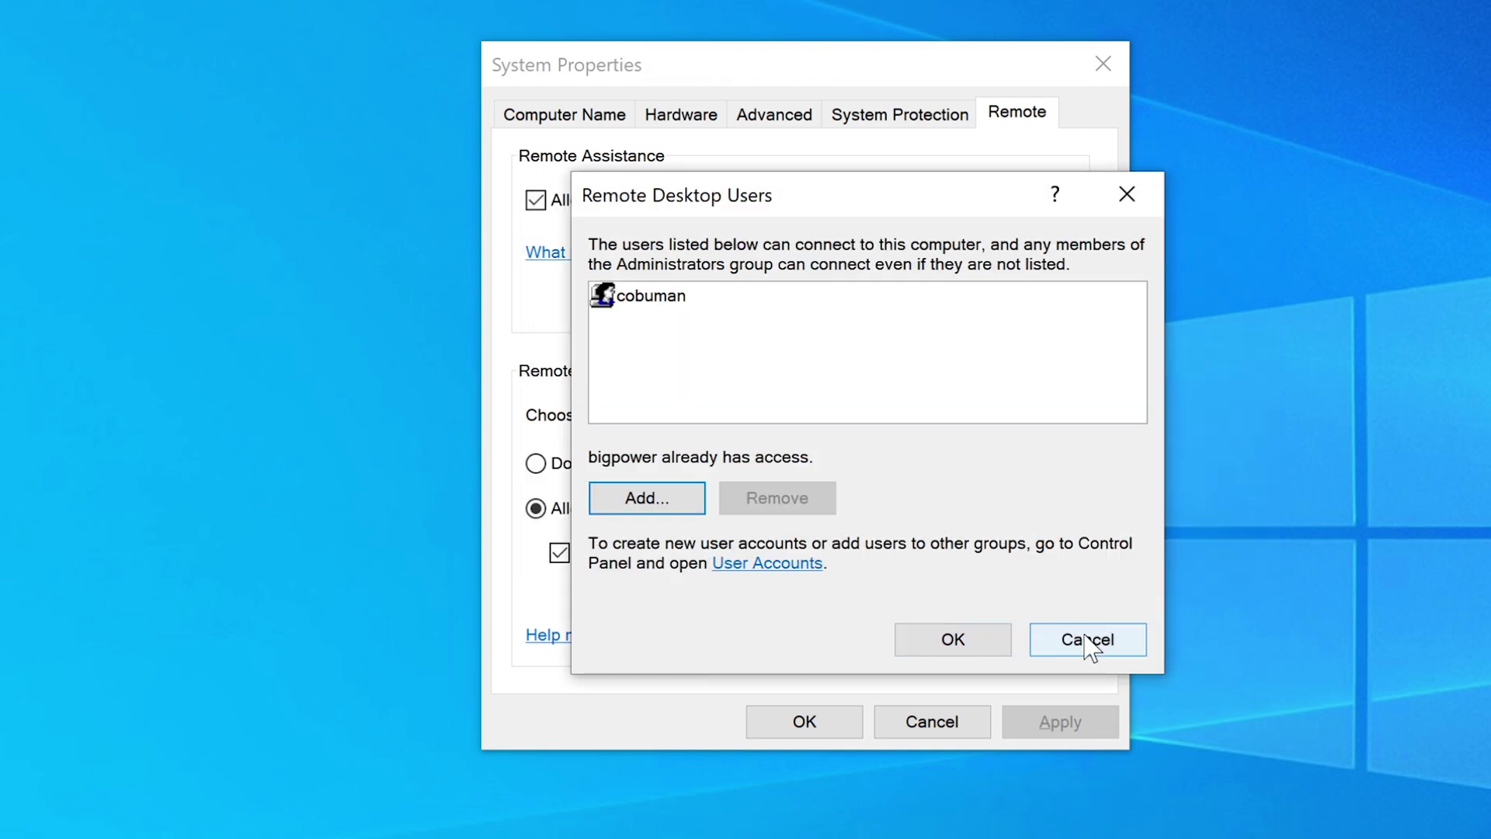
- Cancel out of Remote Desktop Users and System Properties without saving changes
{"action": "left_click", "coordinate": [1090, 642]}
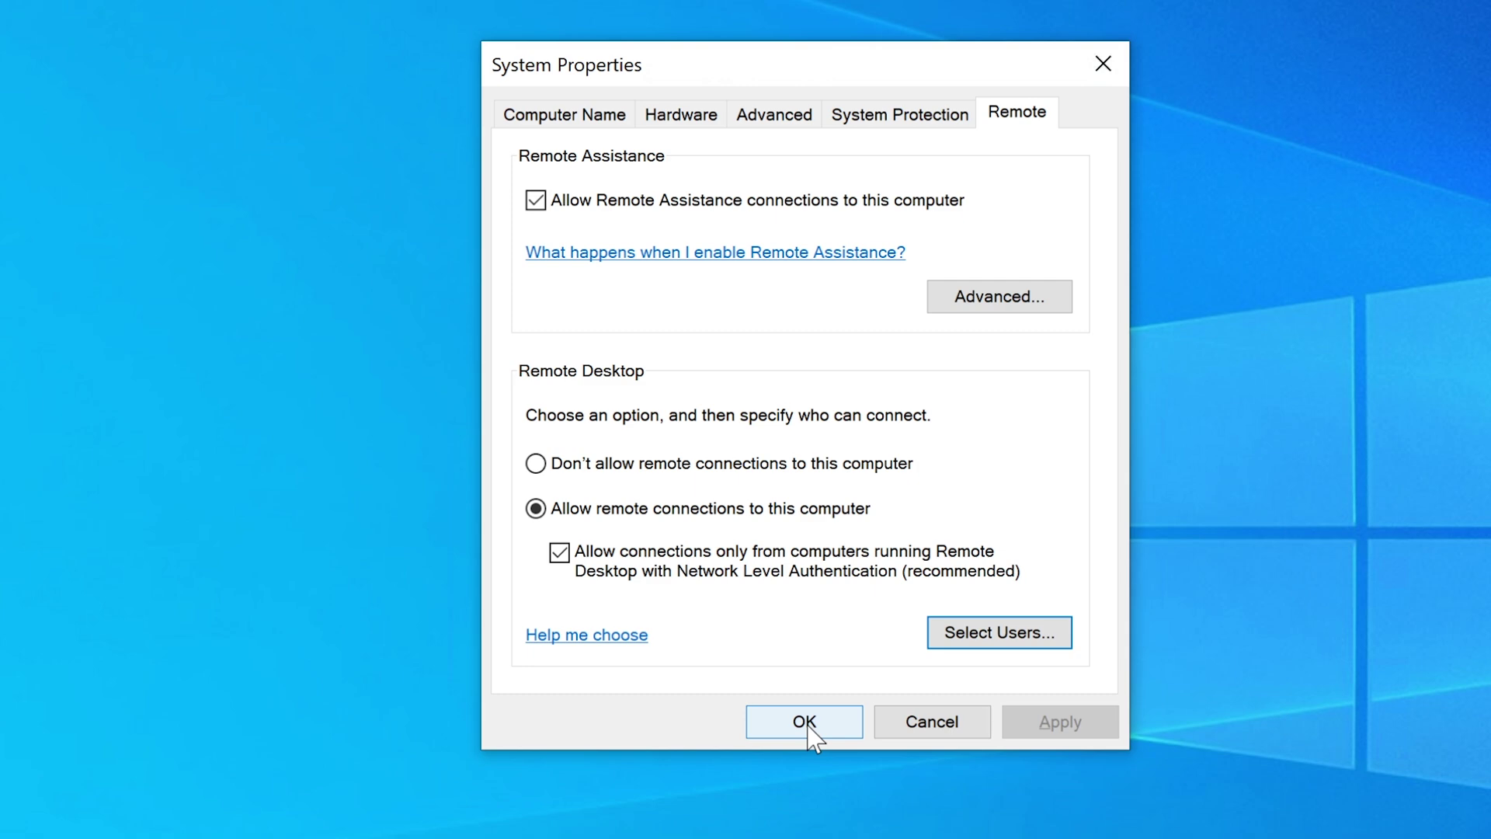
{"action": "left_click", "coordinate": [920, 728]}
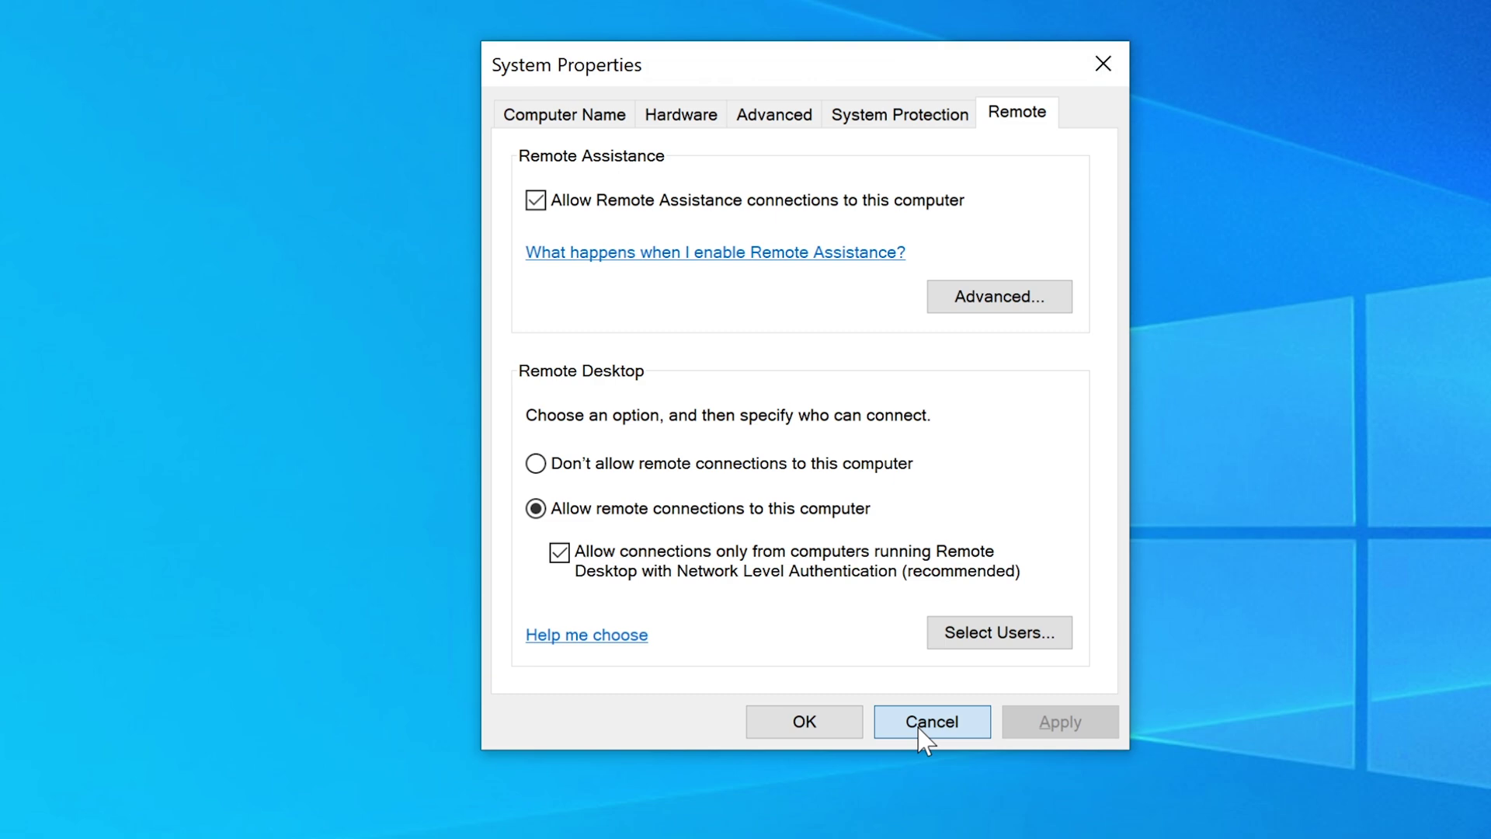